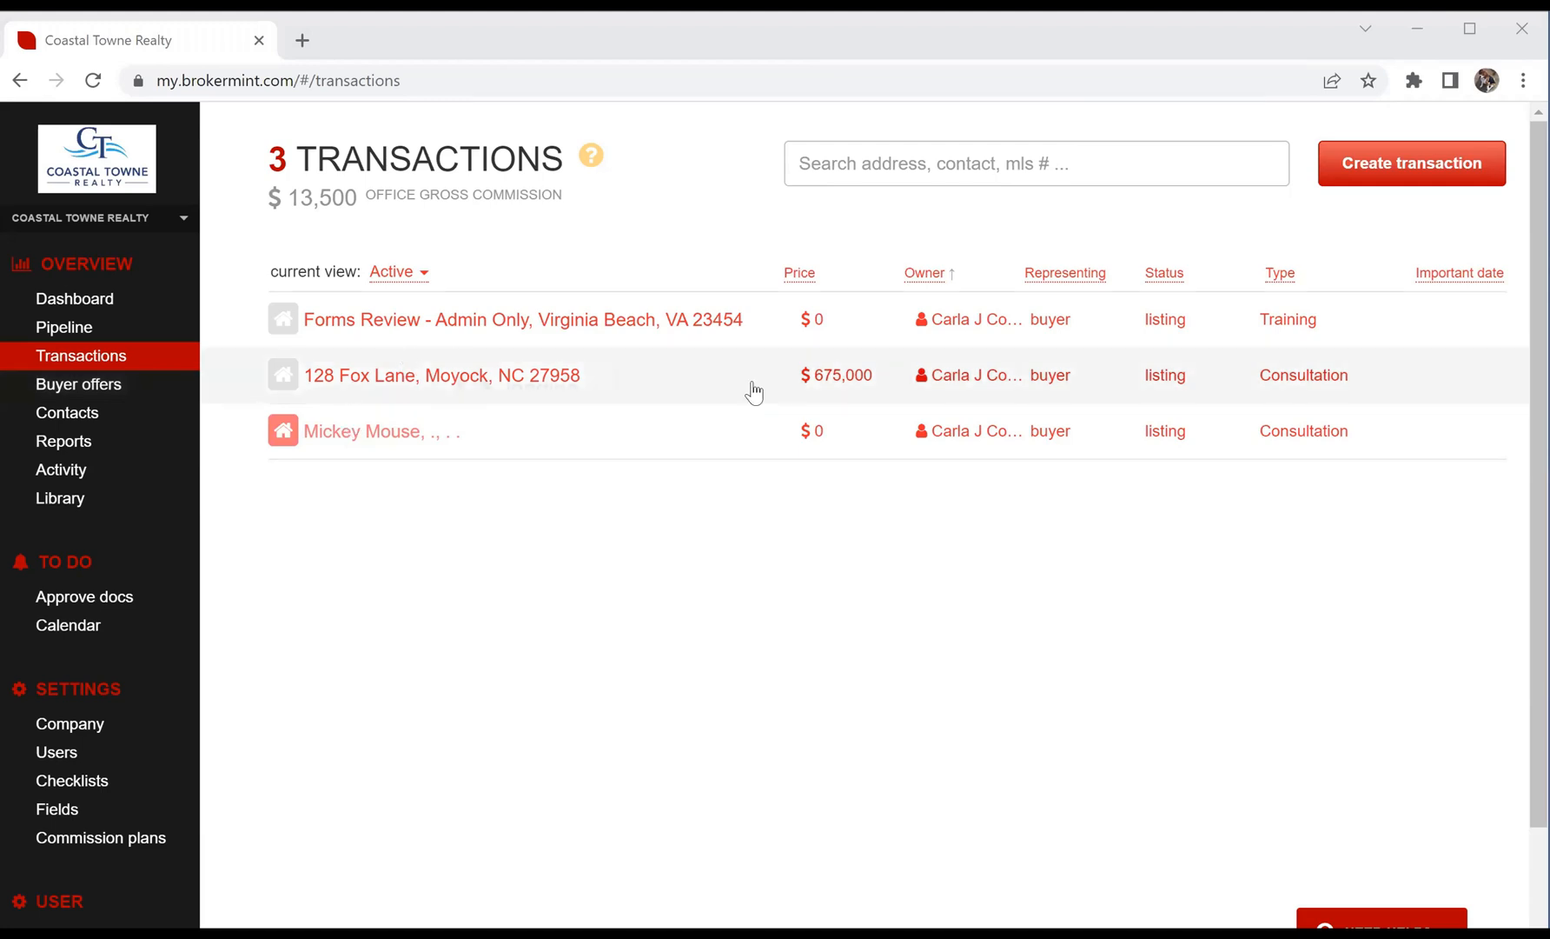
Step: Start a new transaction, reviewing the type and status options but keeping Consultation and Listing
left_click(1401, 174)
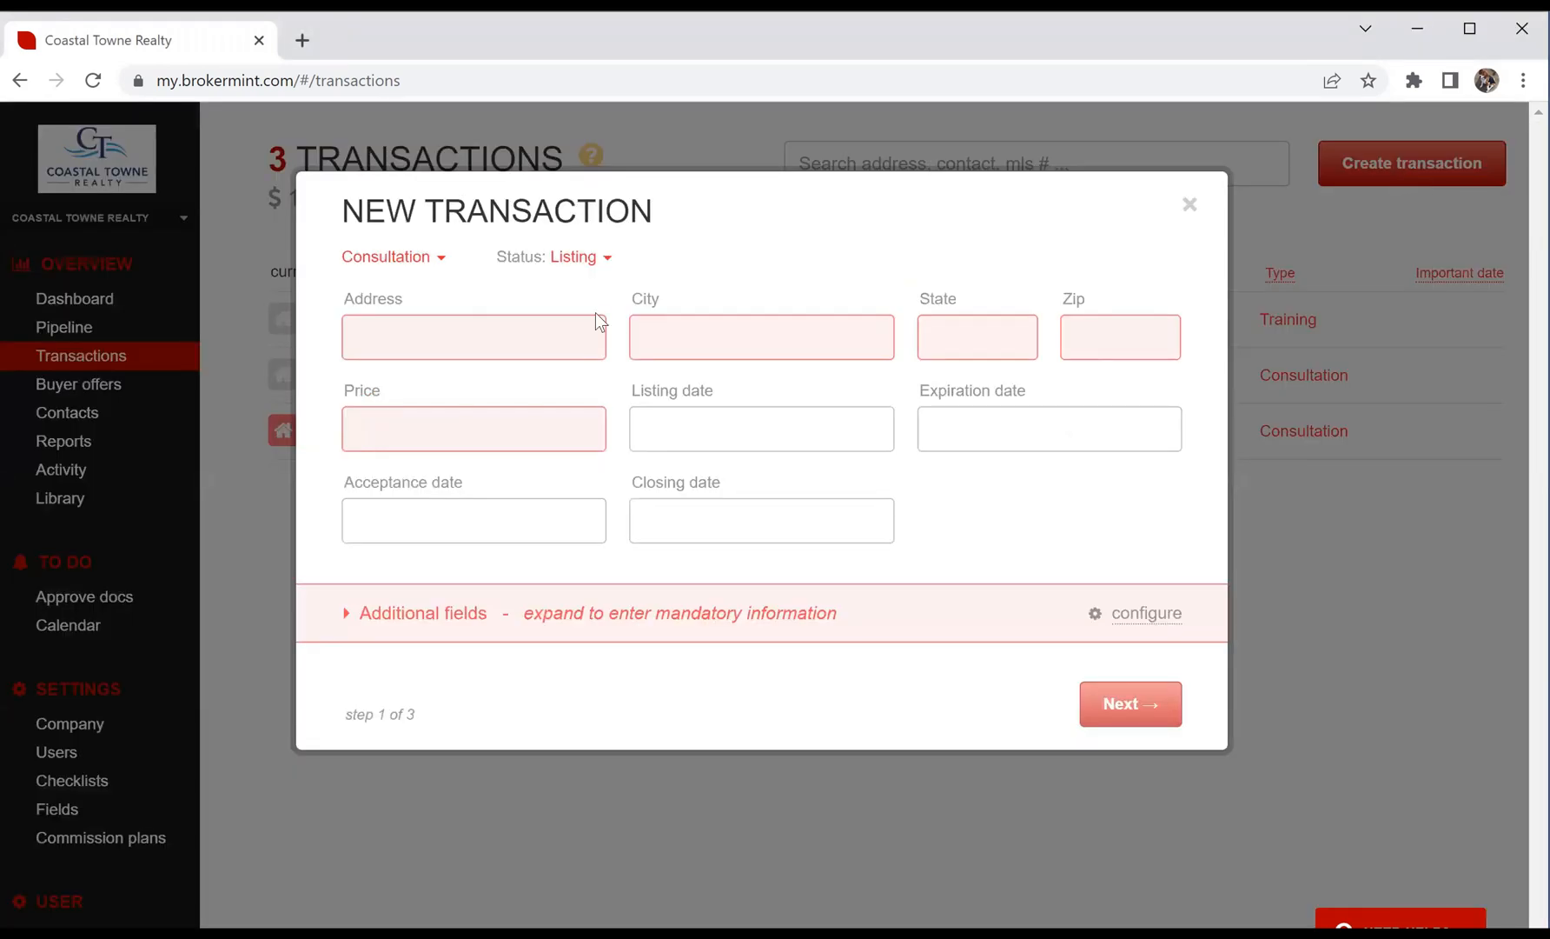
left_click(440, 261)
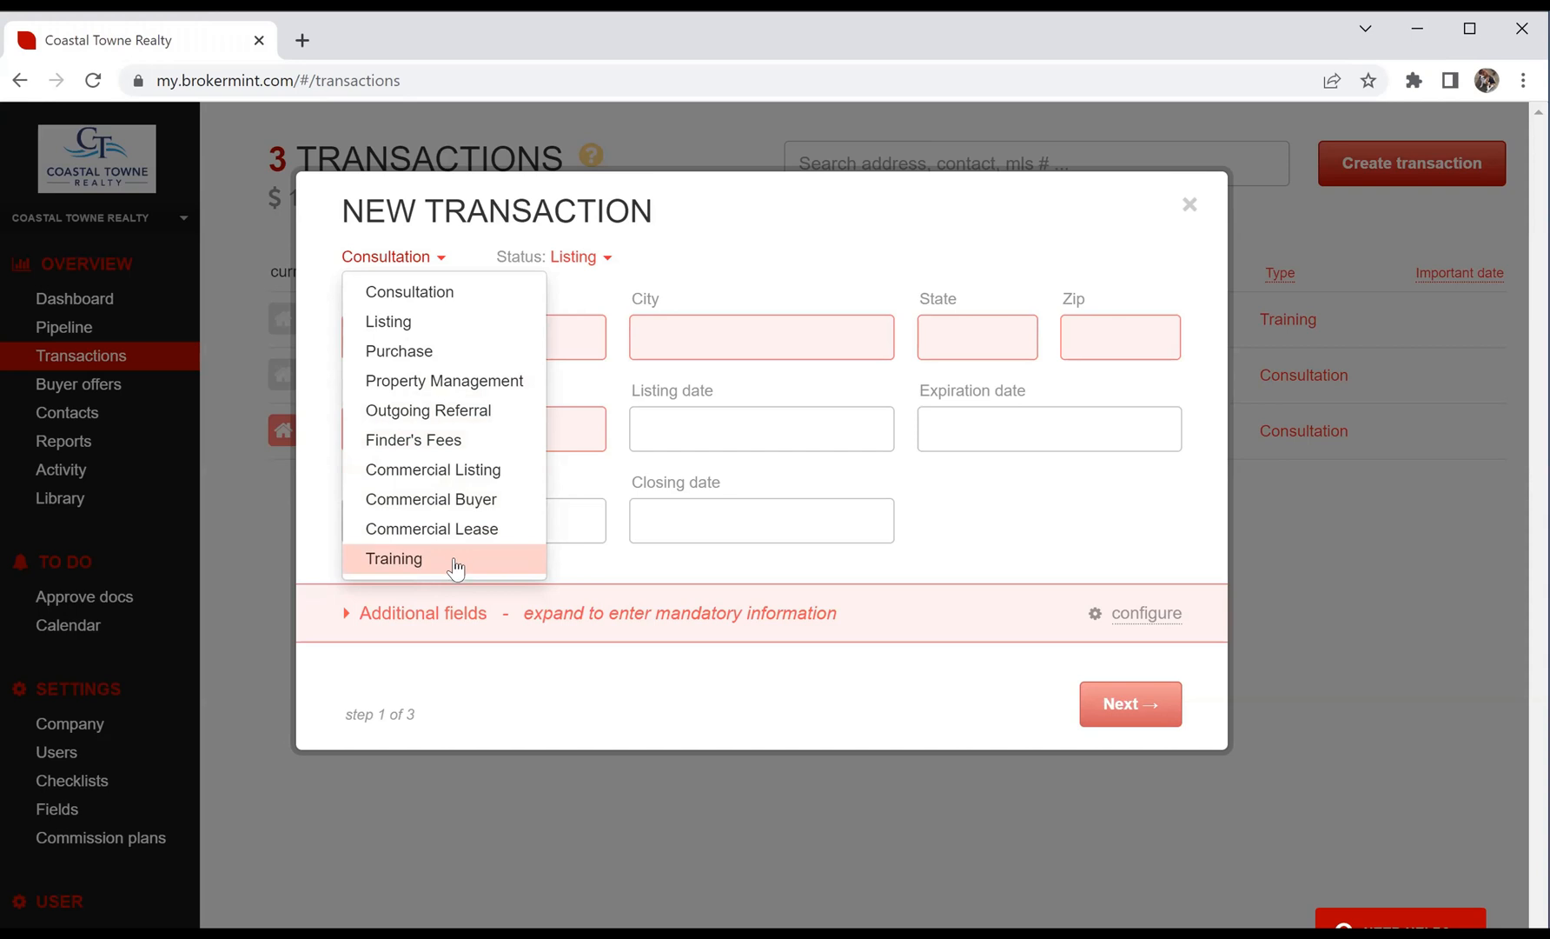
left_click(585, 280)
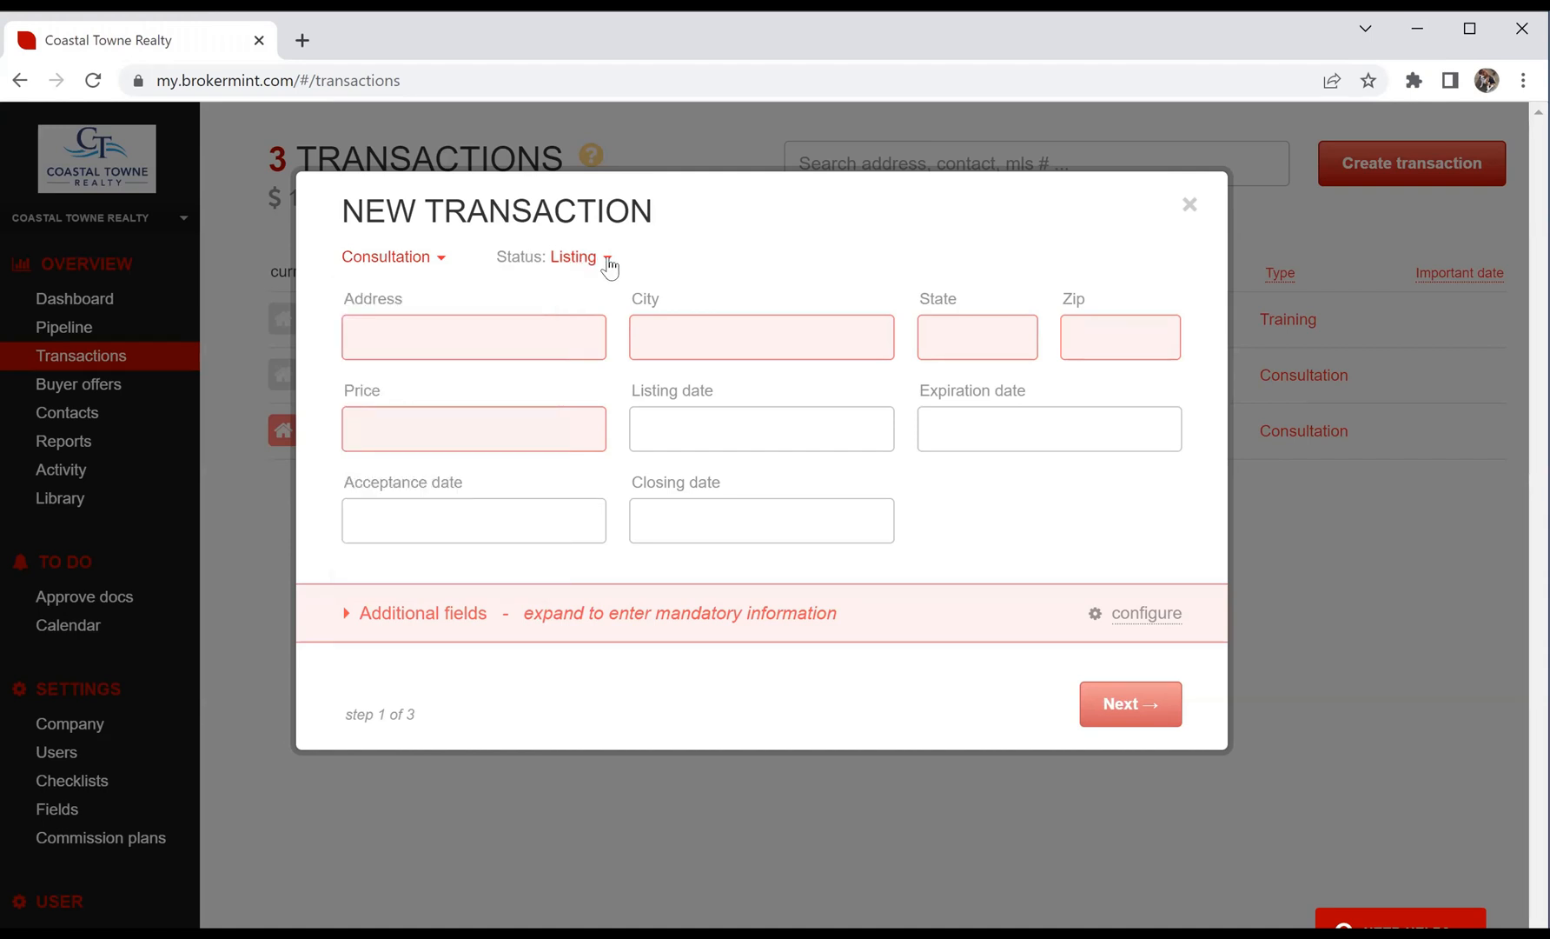
left_click(609, 261)
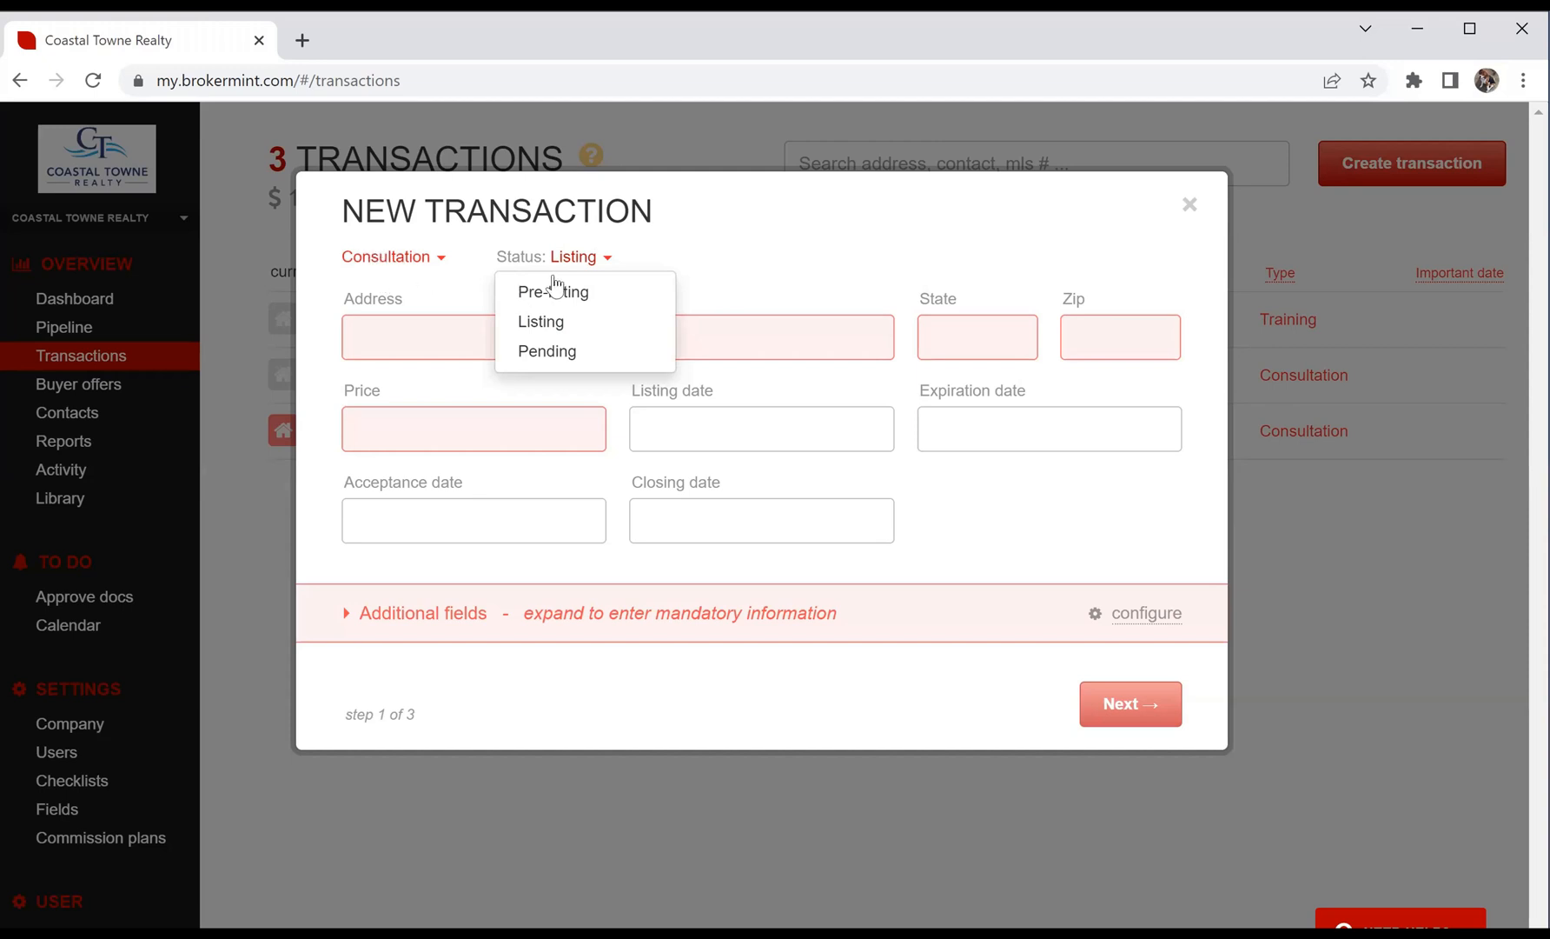
left_click(726, 241)
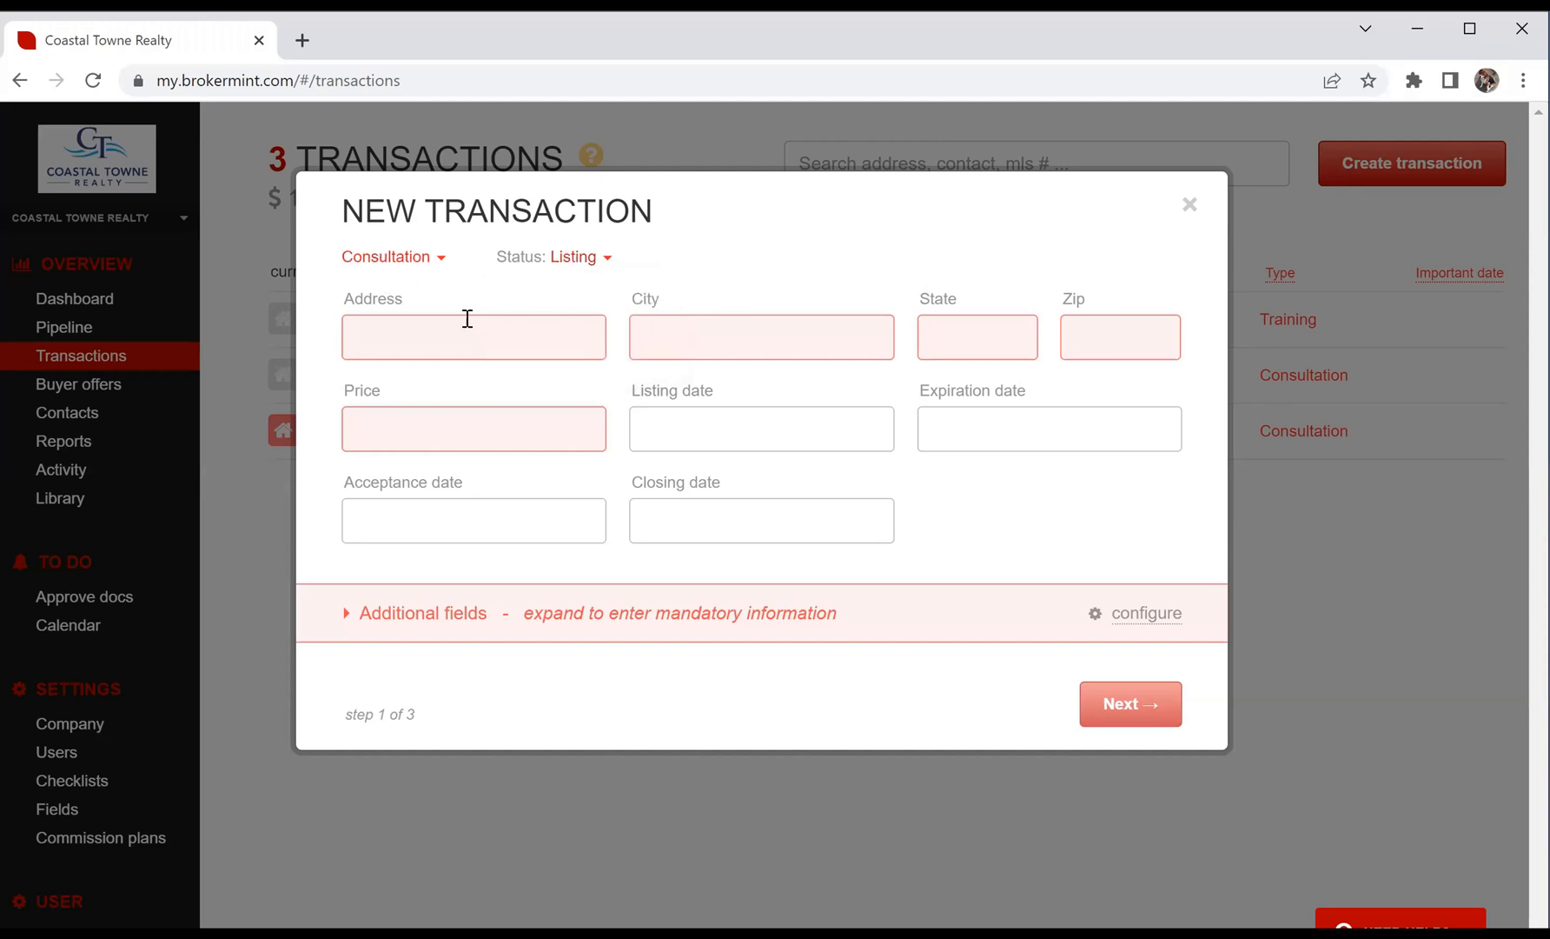
Step: Fill in the transaction's address with "Buyer - " followed by the client's last name
left_click(435, 326)
left_click(441, 320)
type("Jones")
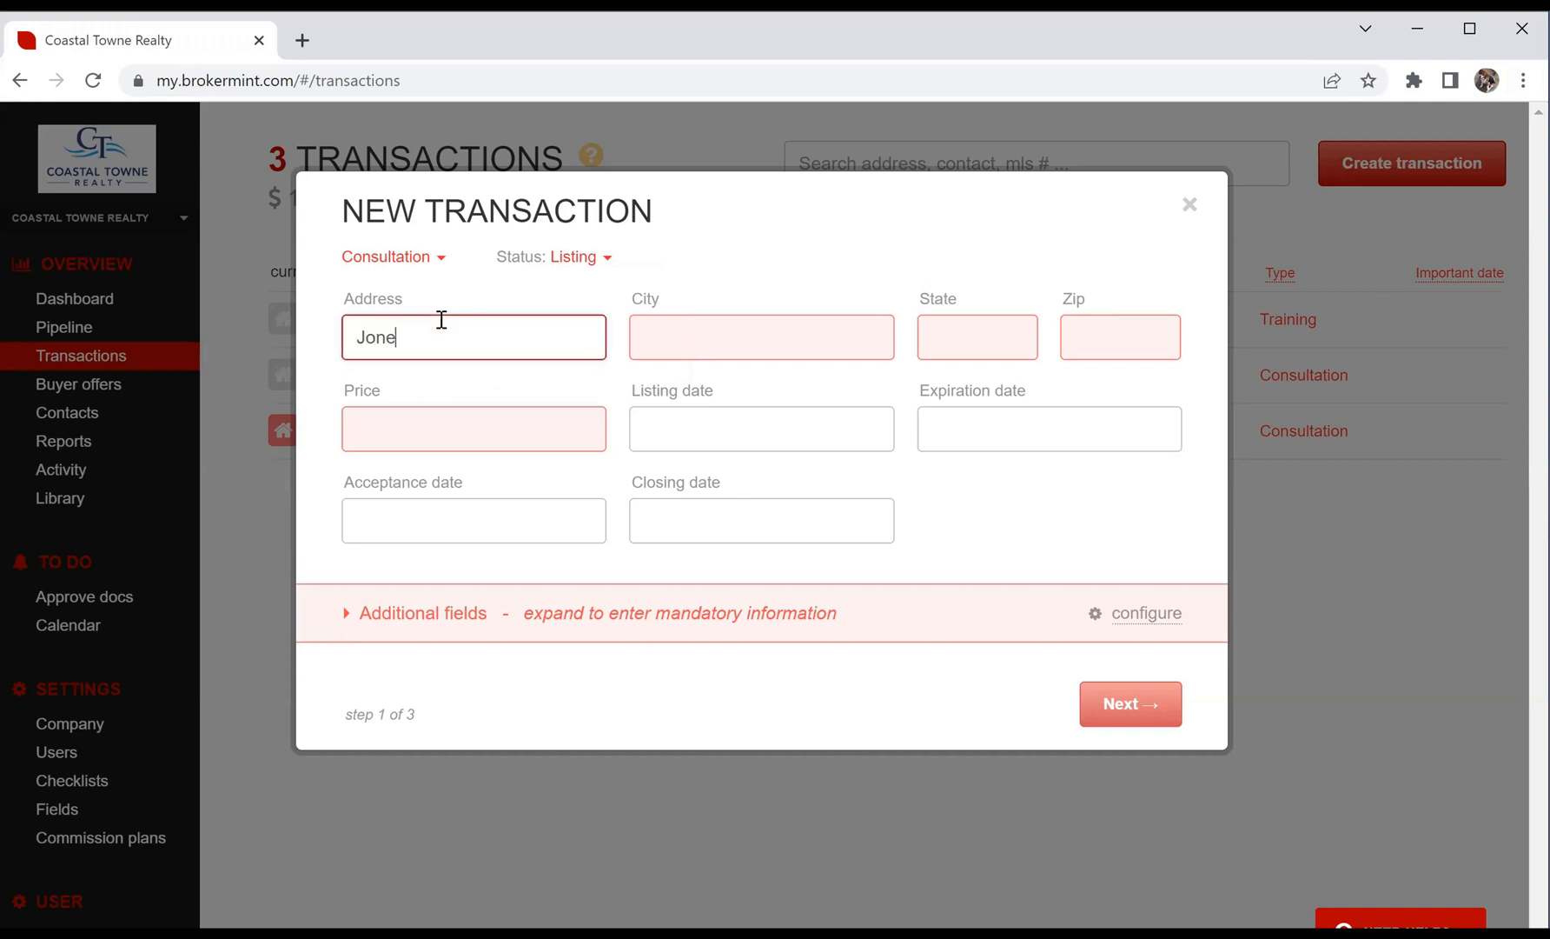
left_click(355, 336)
type("Buyer -")
Step: Enter a period as placeholder for the city, state and zip
left_click(659, 331)
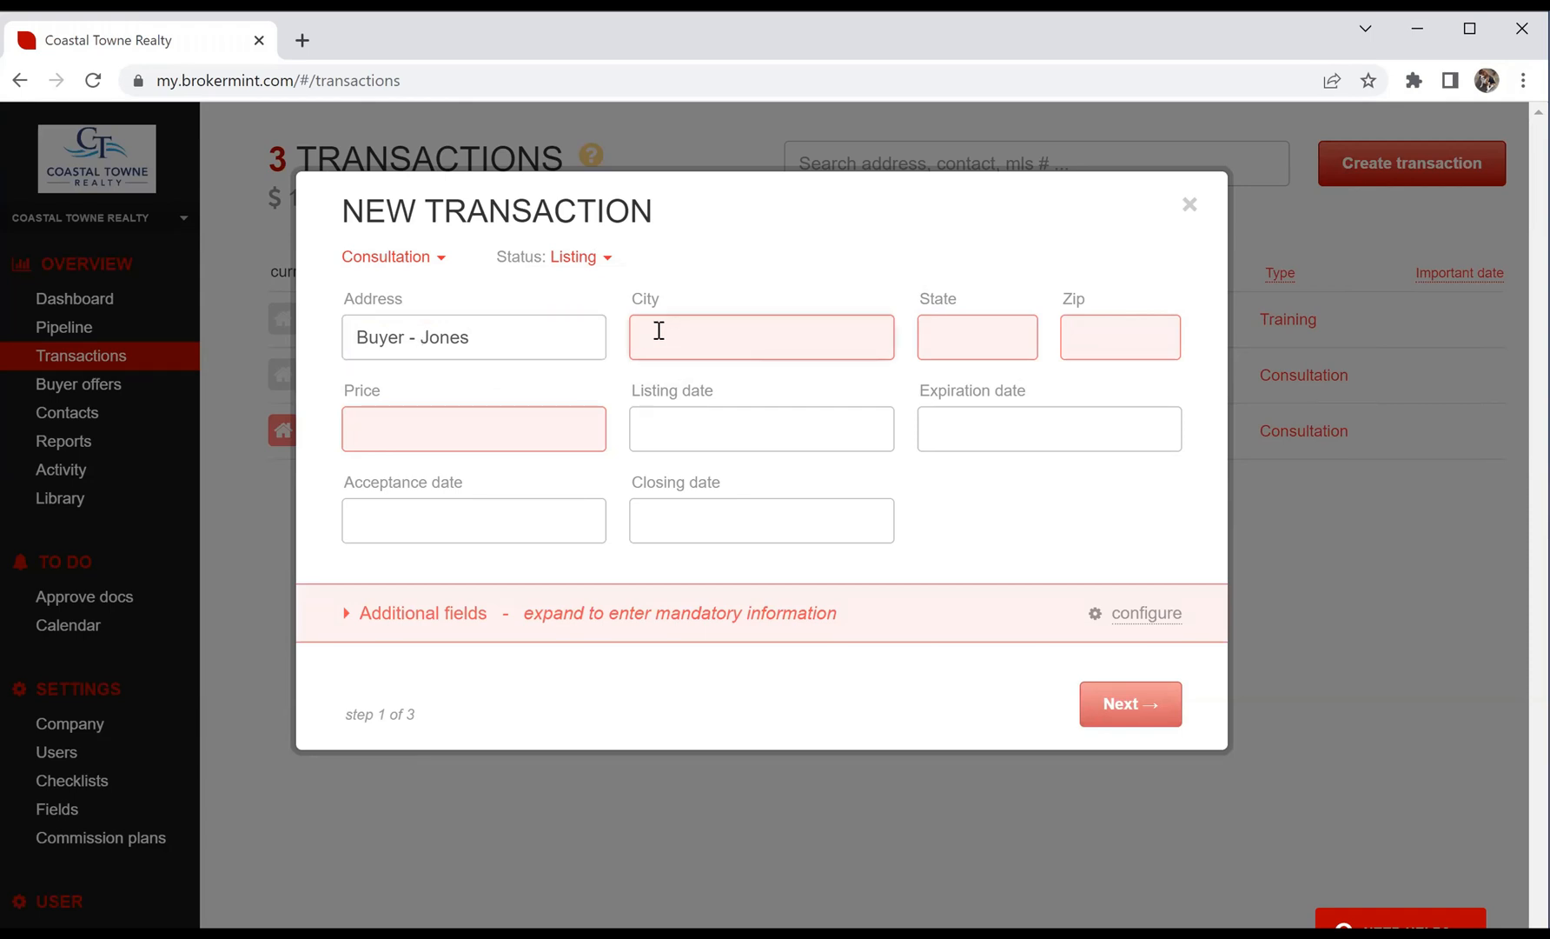
type(".")
key("Tab")
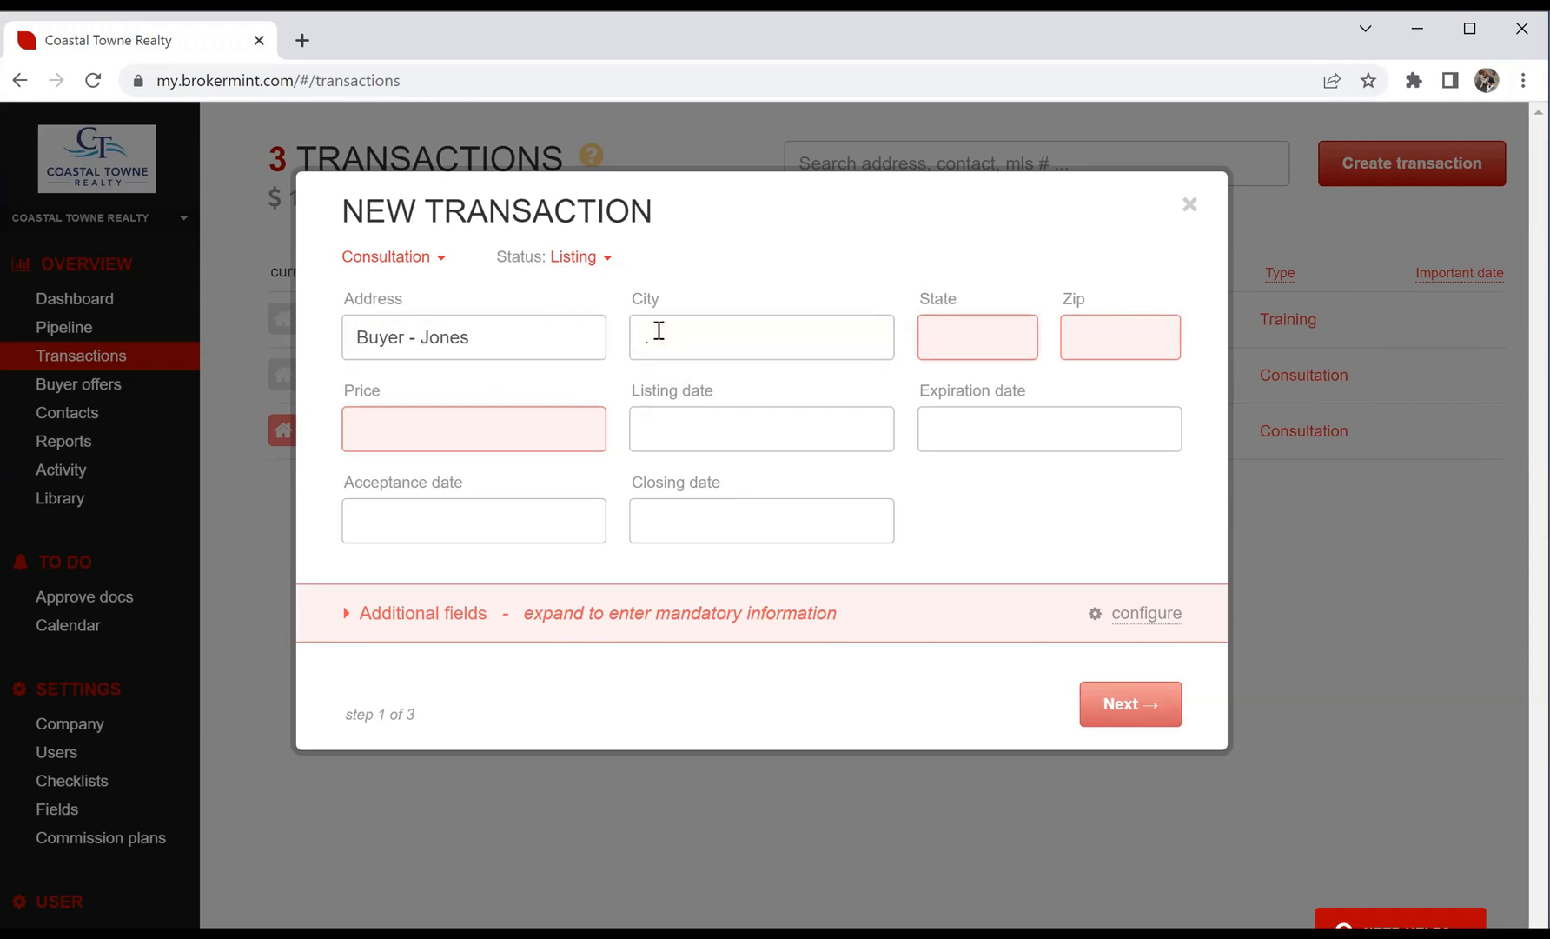
type(".")
key("Tab")
type(".")
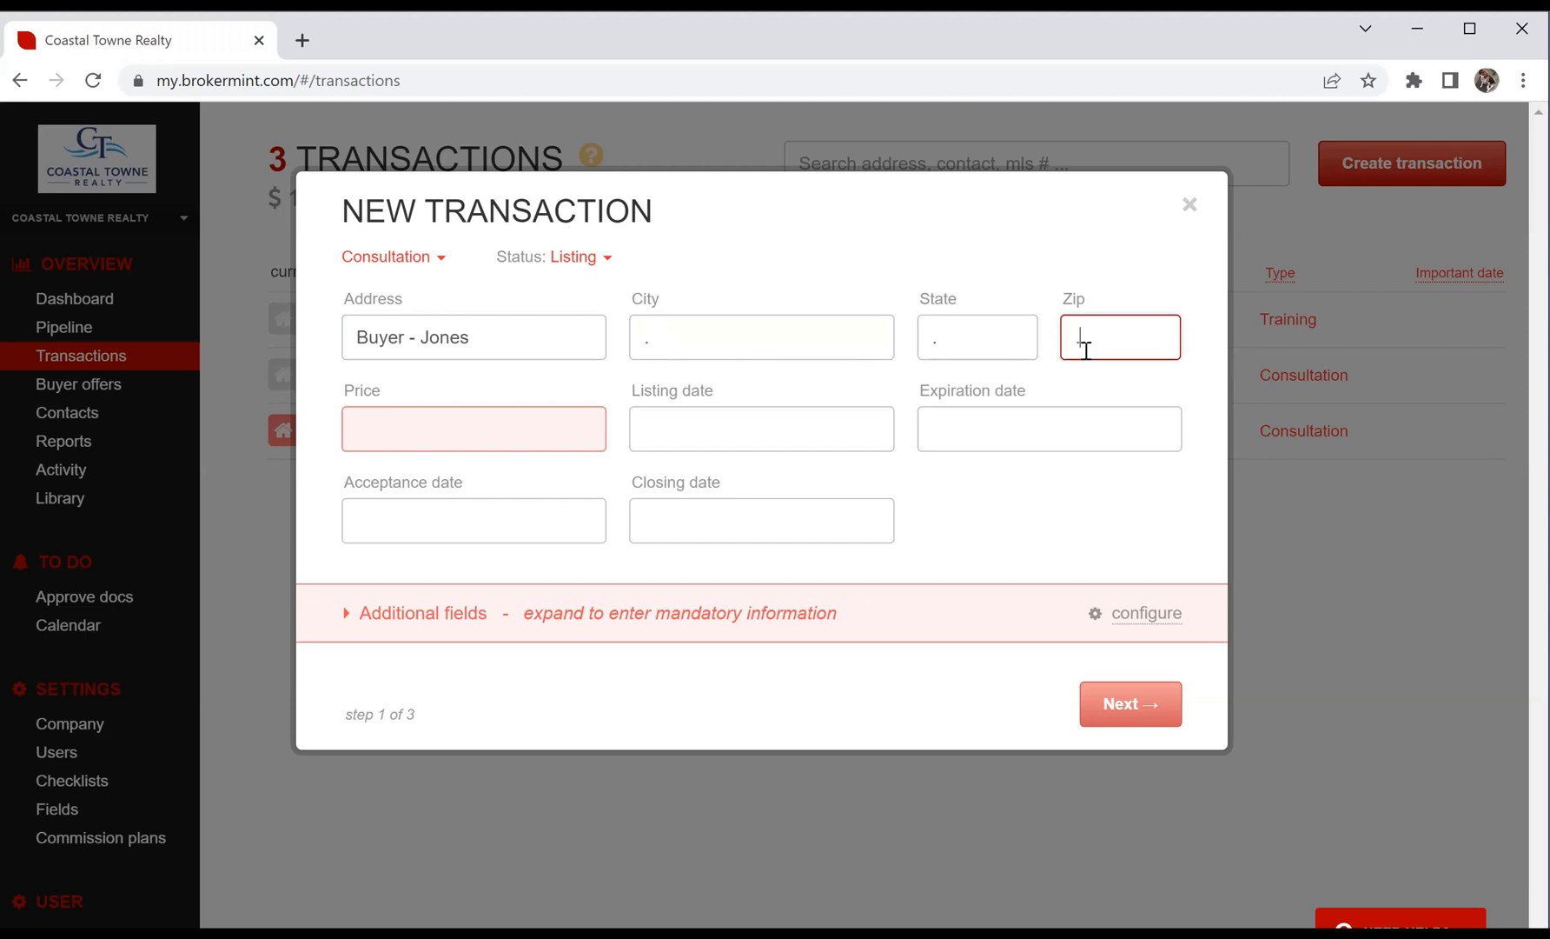
Step: Set the price to 0 and skip the listing date
left_click(520, 428)
type("0")
key("Tab")
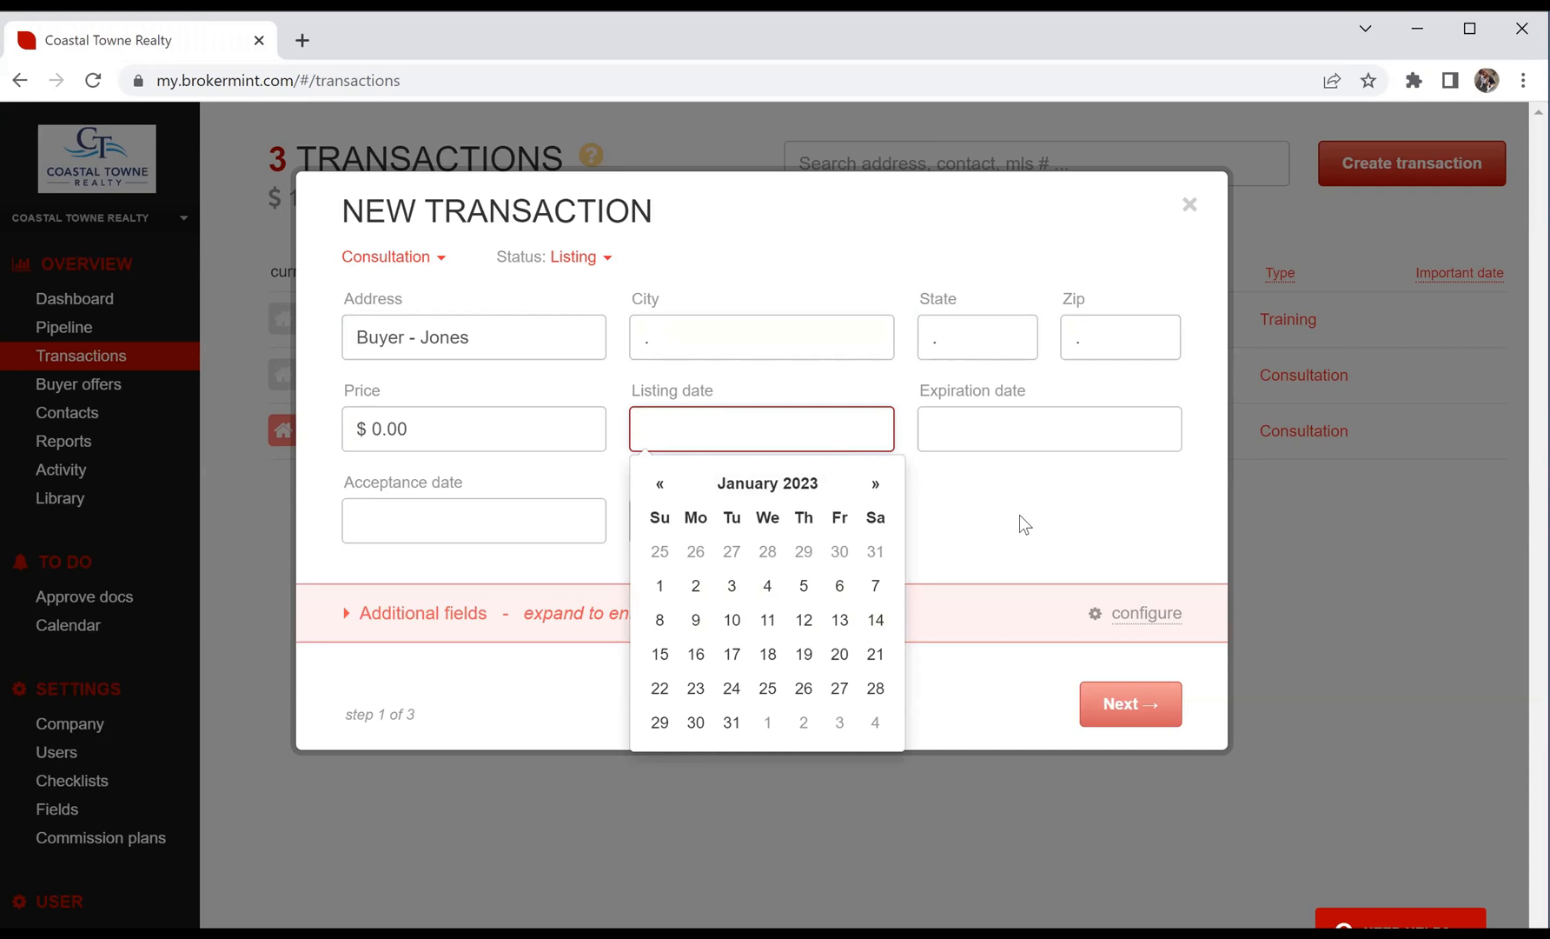
key("Tab")
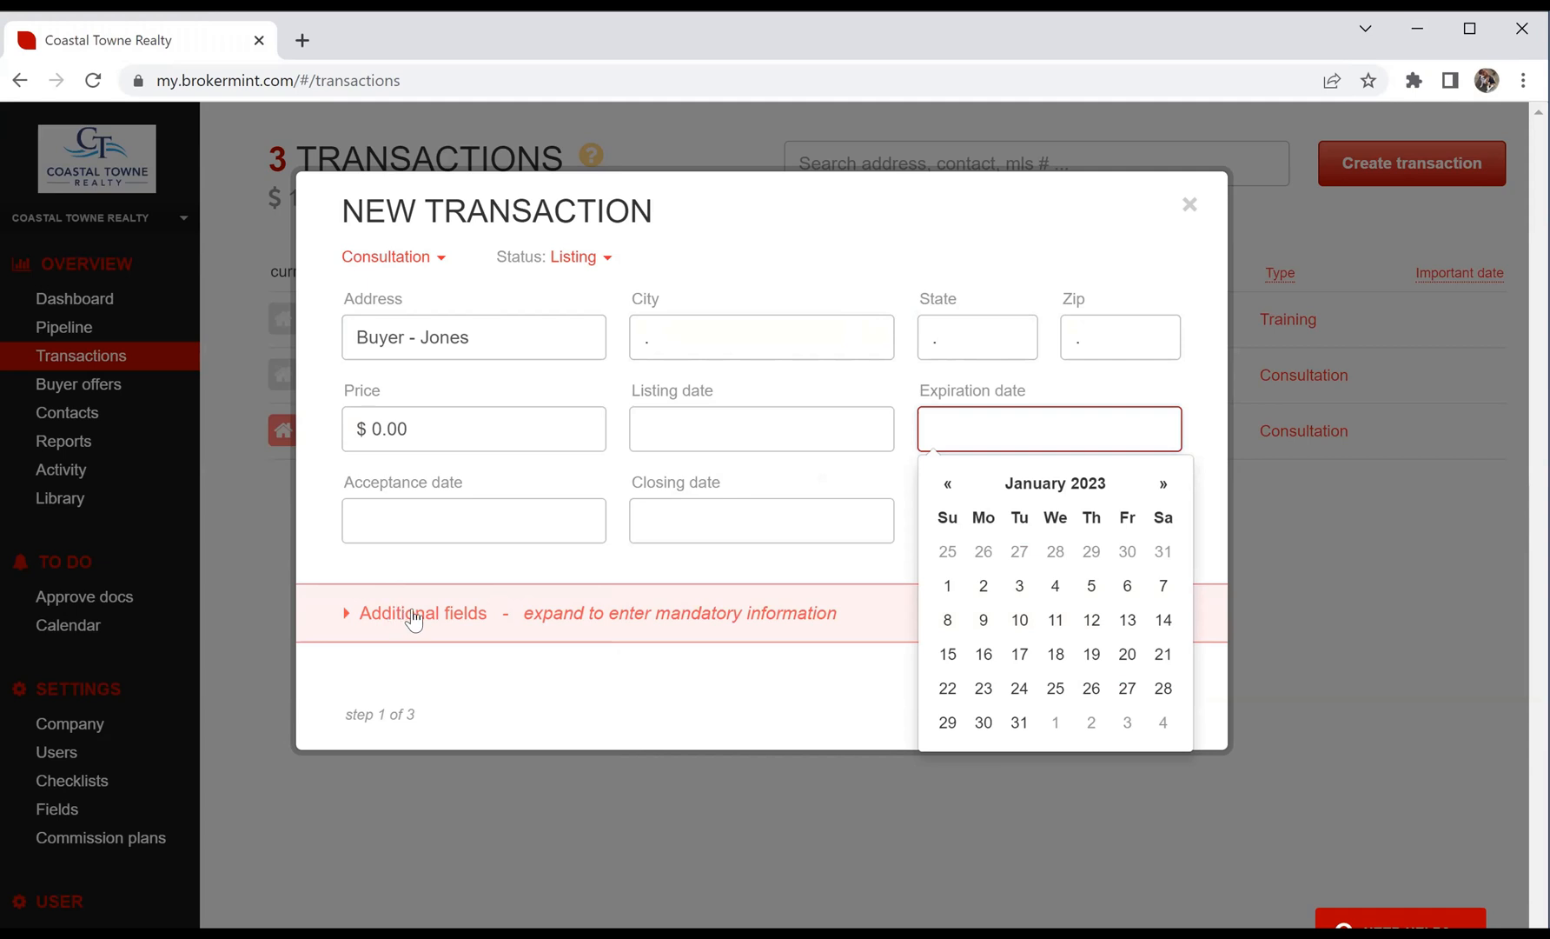
Step: Expand the additional fields and set the referral/split question to NO
left_click(443, 619)
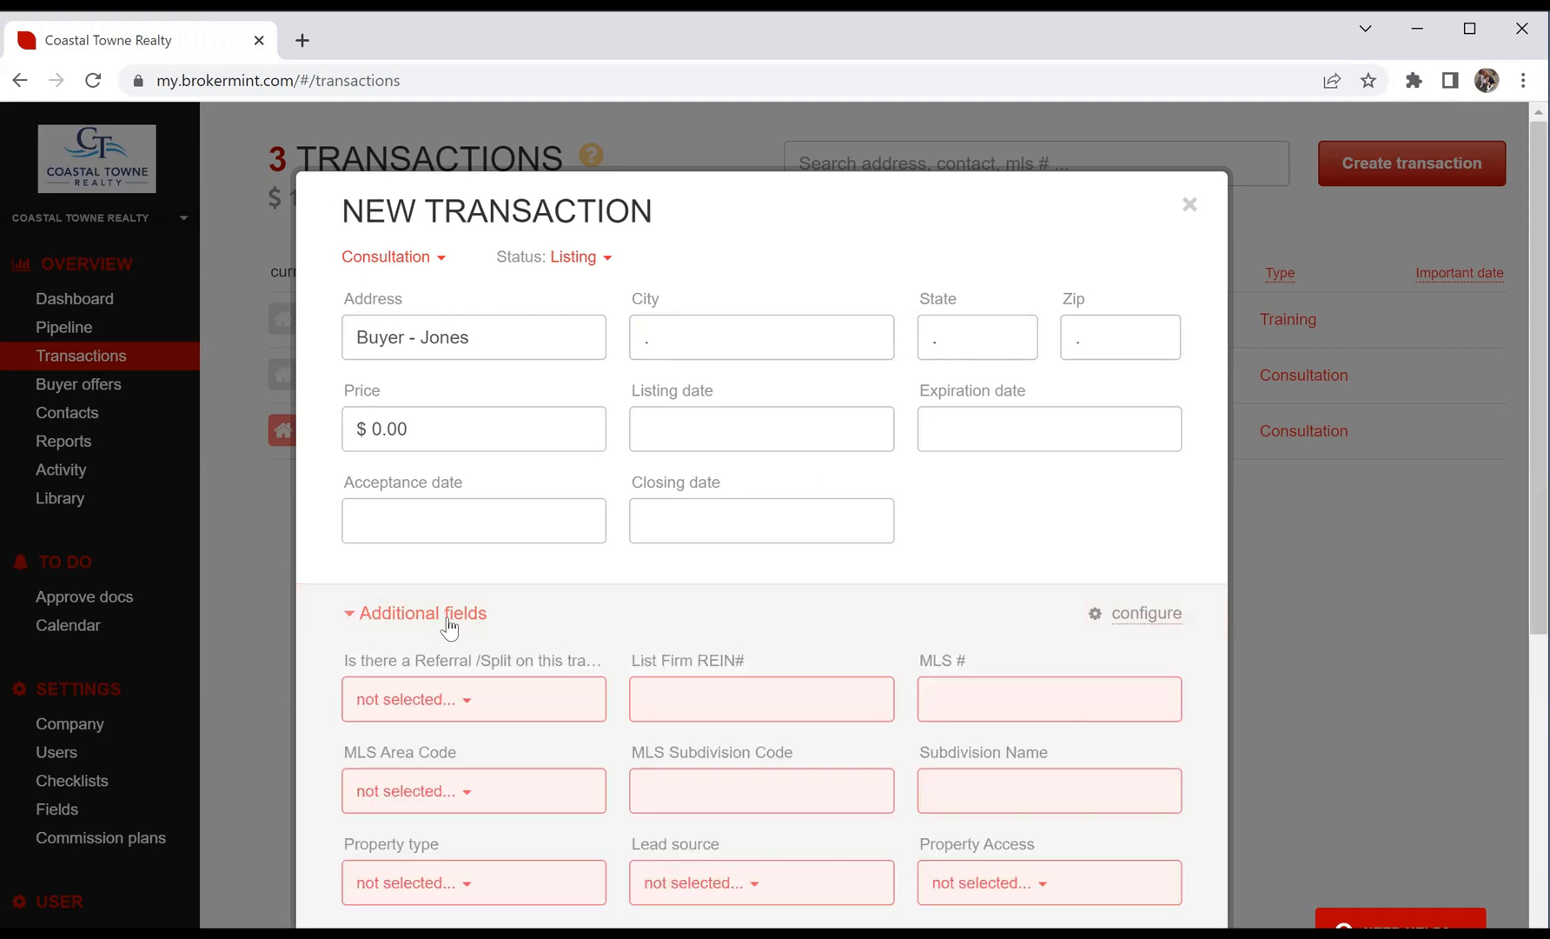
scroll(624, 619, "down", 4)
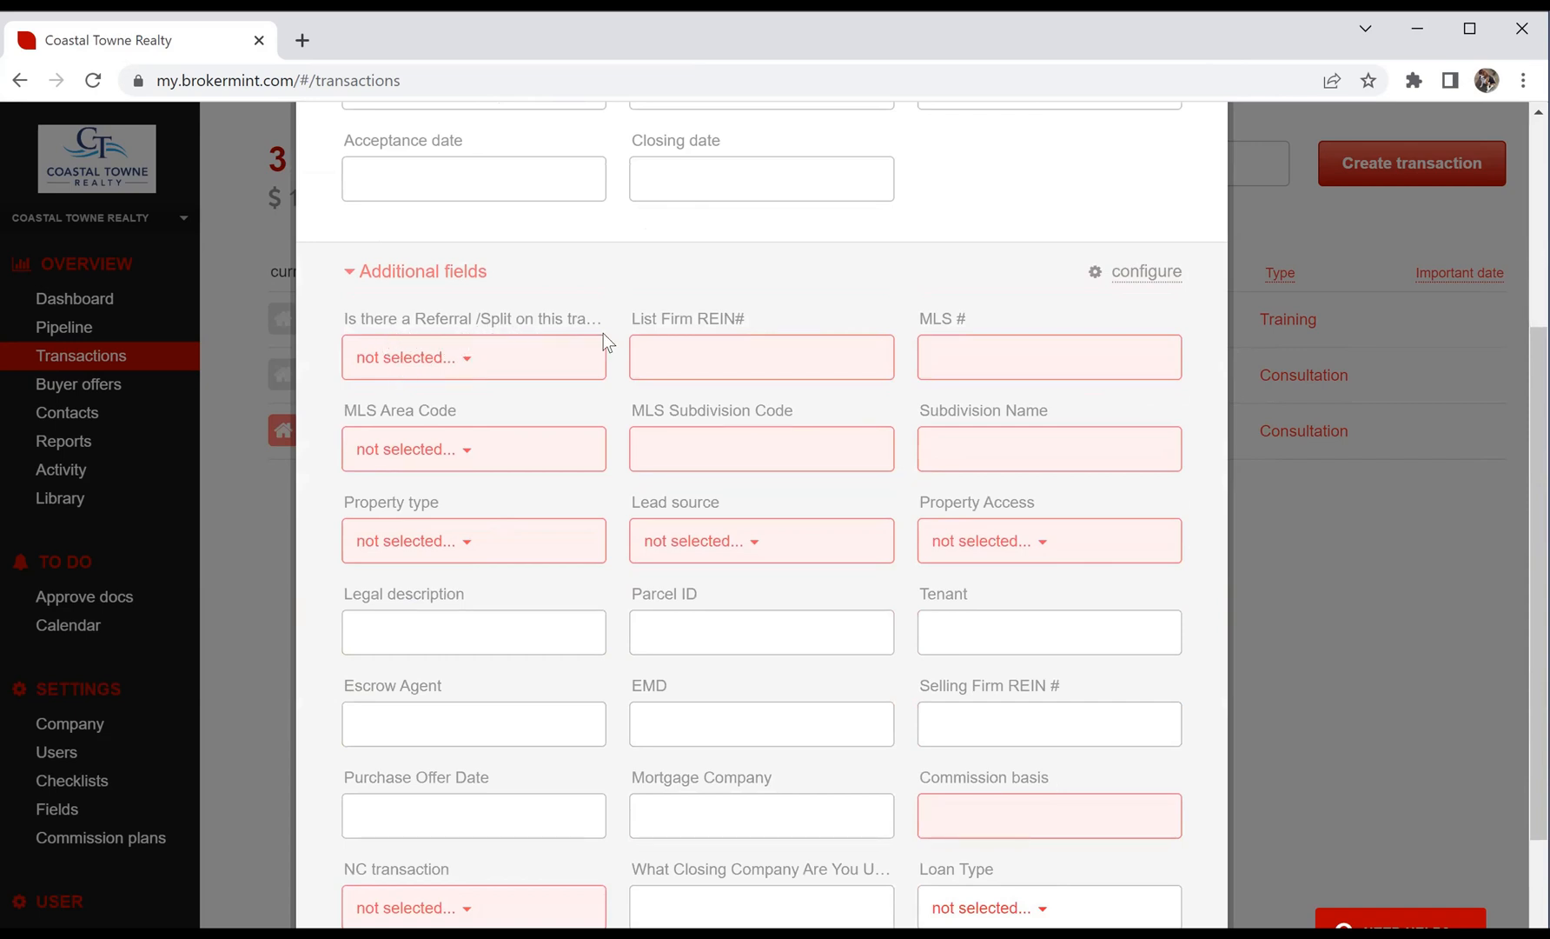
left_click(466, 365)
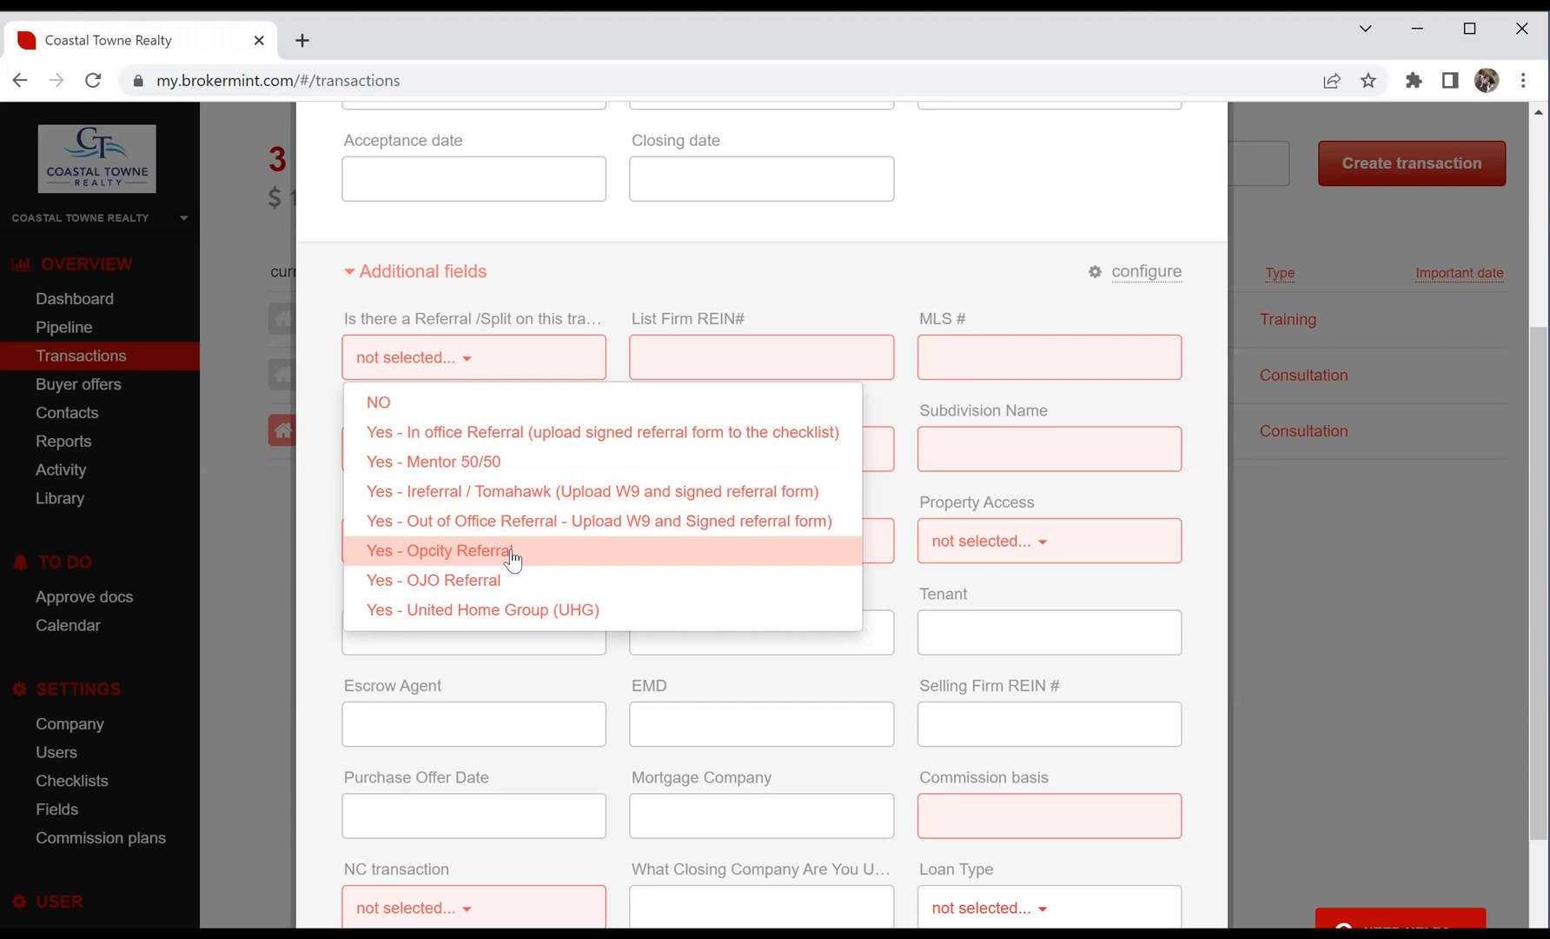
left_click(390, 404)
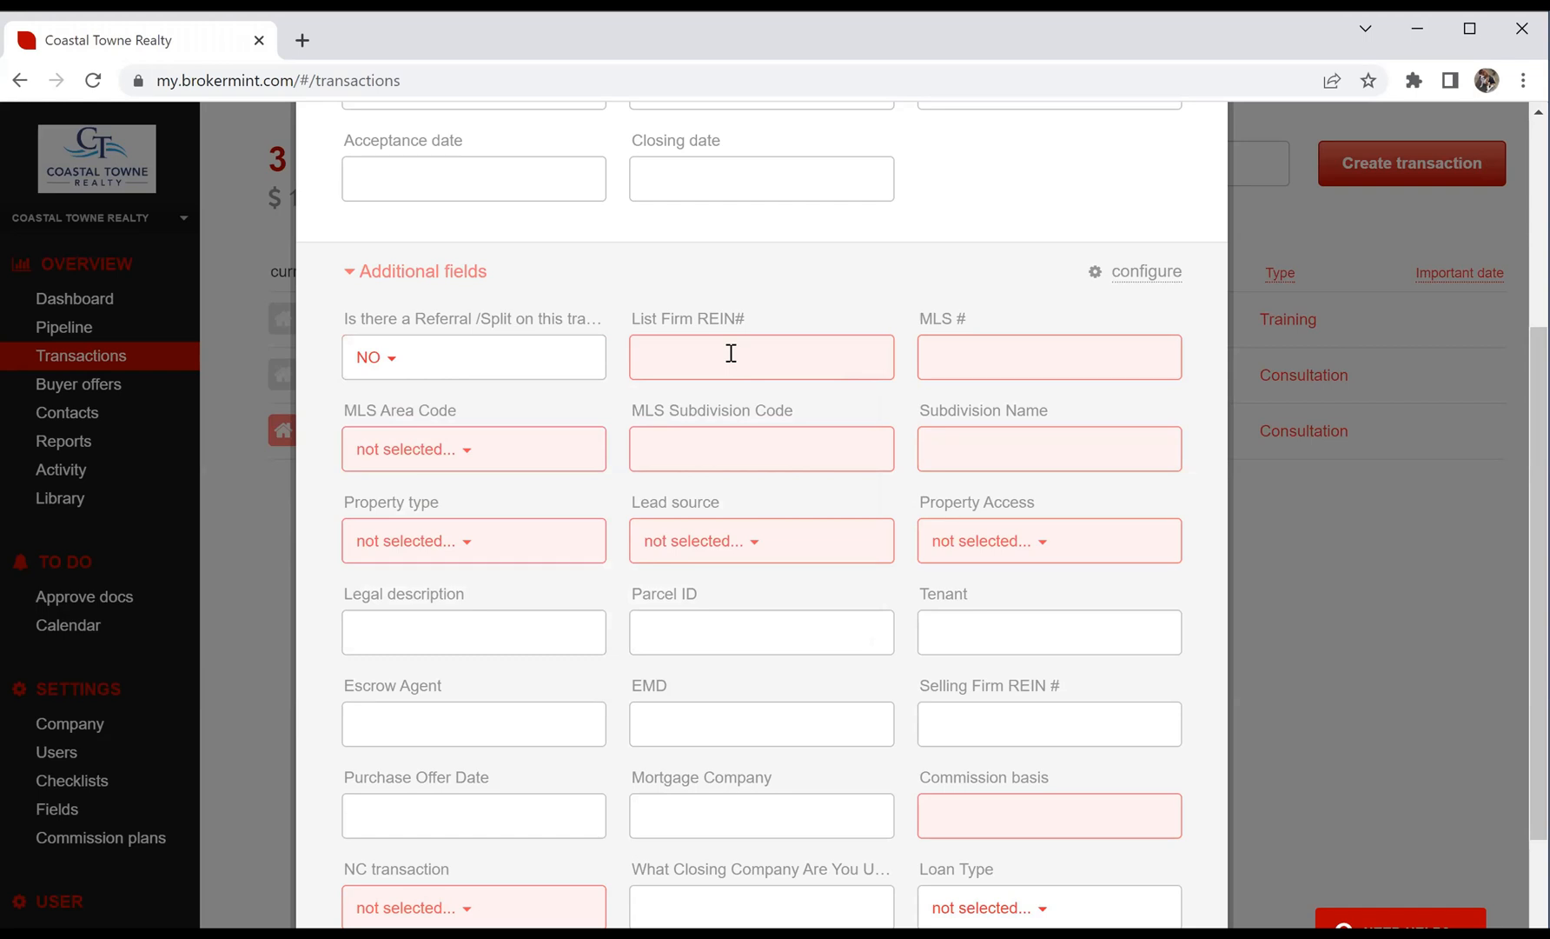
Step: Enter a period as placeholder for the List Firm REIN# and the MLS #
left_click(731, 353)
type(".")
left_click(973, 346)
type(".")
Step: Set the MLS area code to 01 Other and enter a period for both the MLS subdivision code and subdivision name
left_click(465, 449)
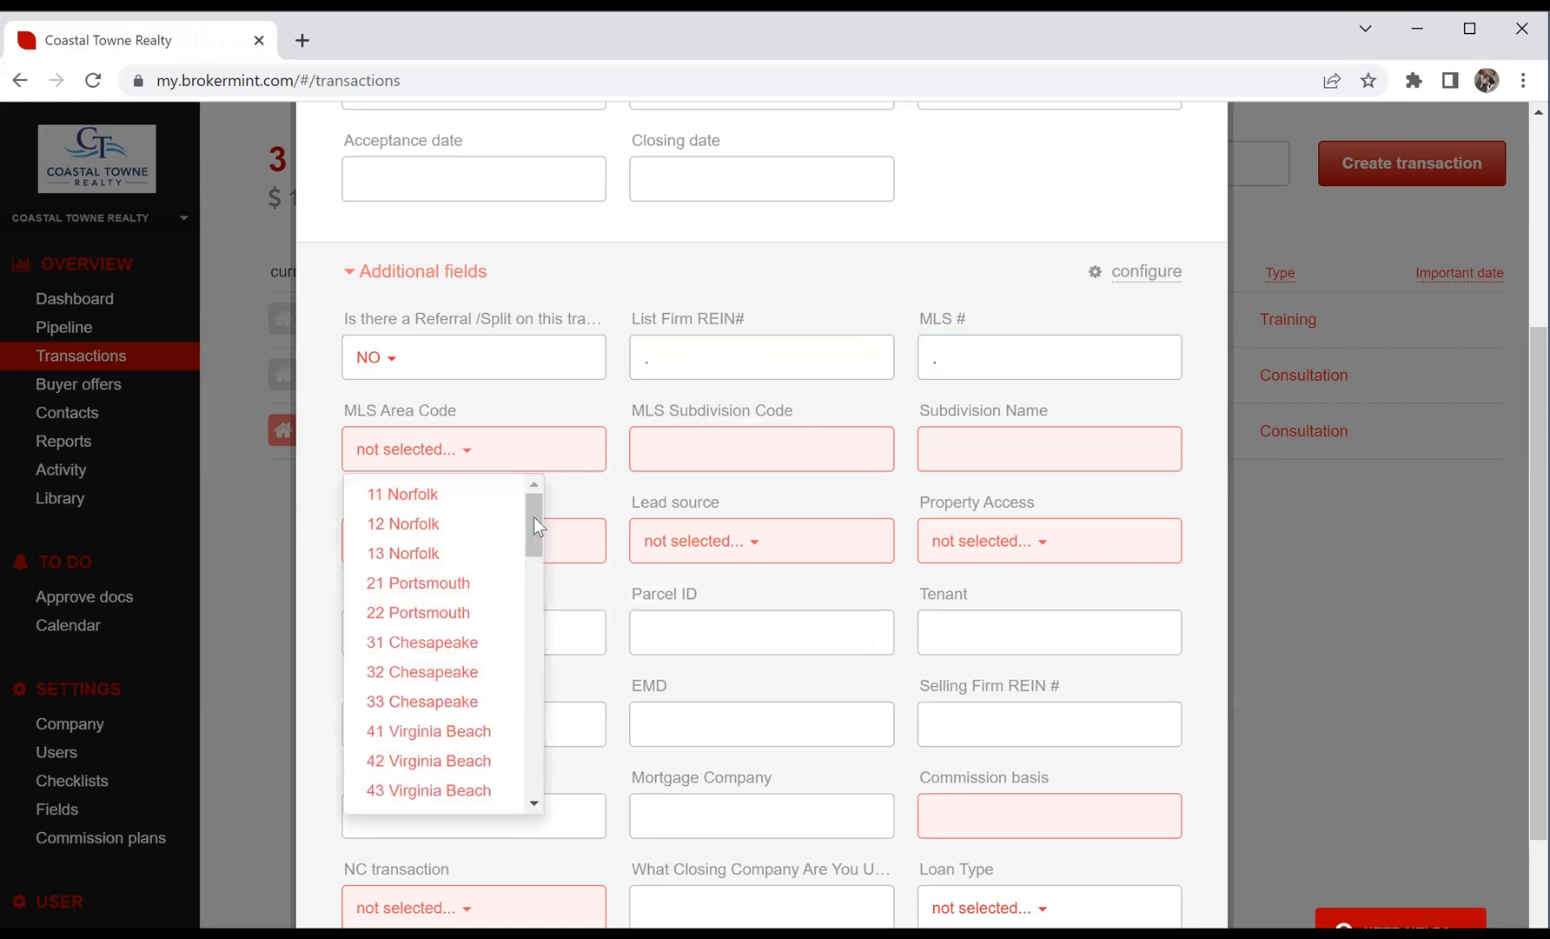
left_click_drag(532, 517, 537, 810)
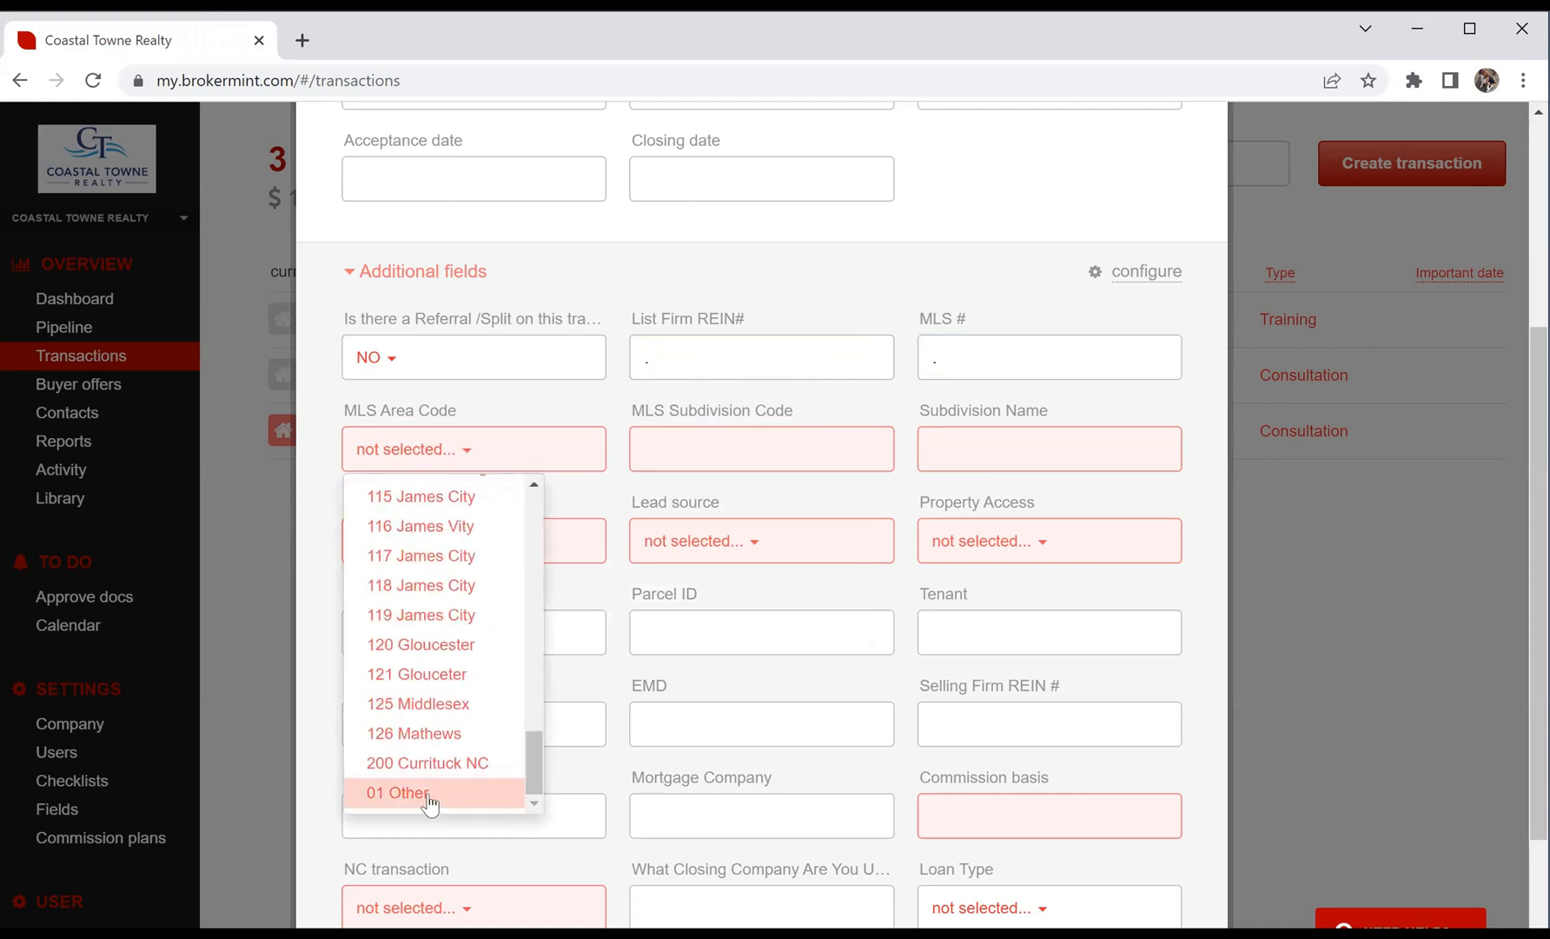
left_click(431, 801)
left_click(770, 444)
type(".")
left_click(1028, 447)
type(".")
Step: Set the property type to Single family, the lead source to Past Client and the property access to REIN
left_click(467, 546)
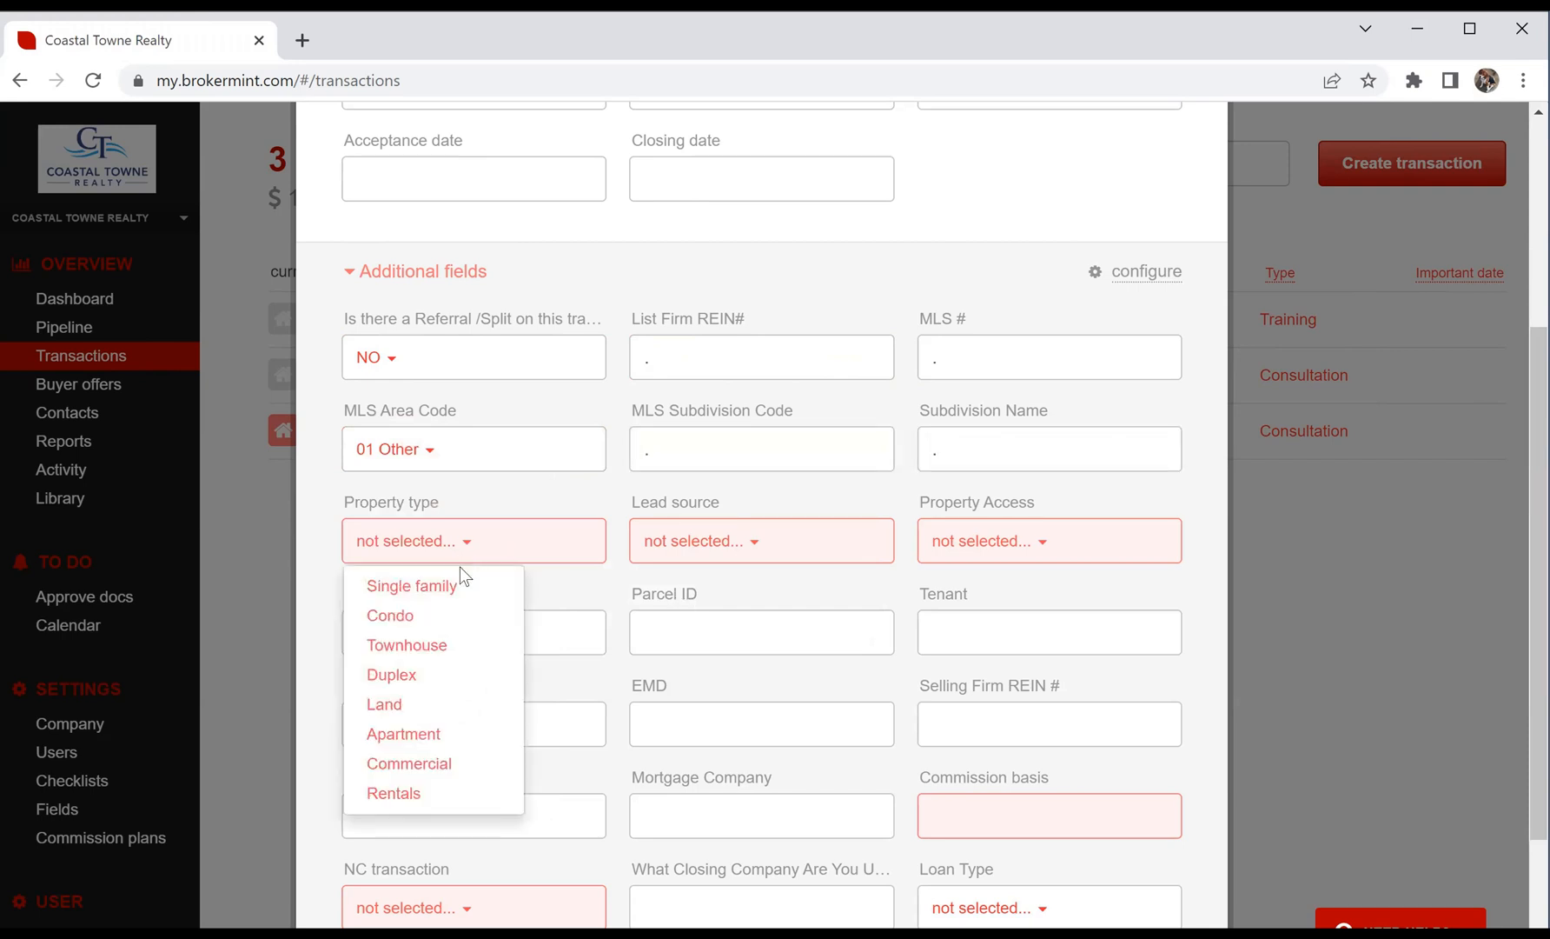
left_click(446, 596)
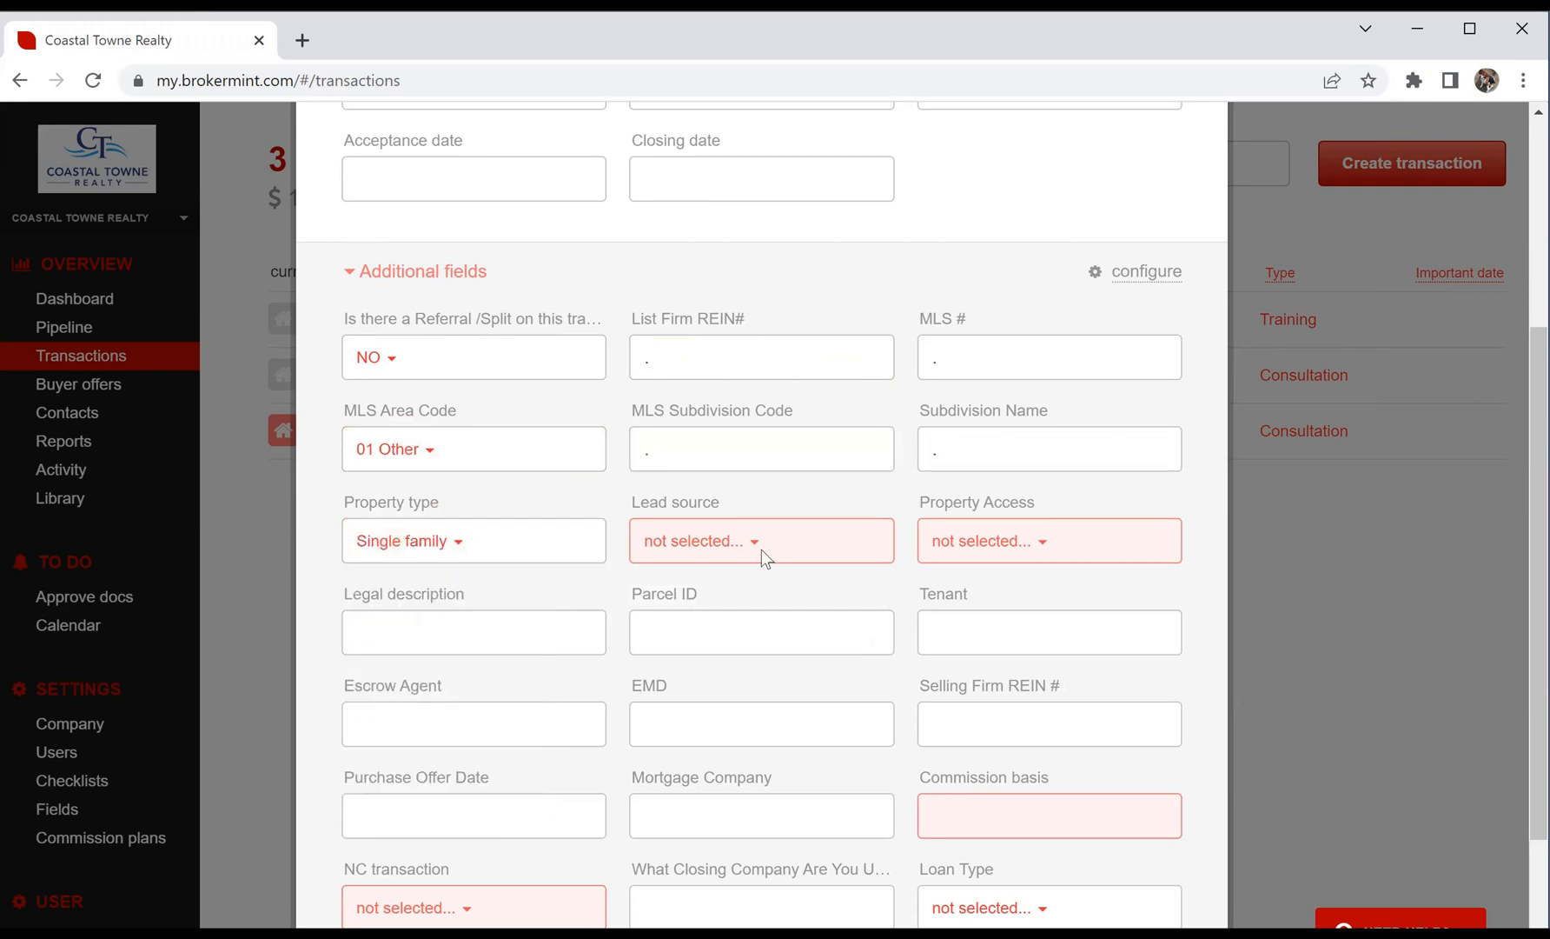
left_click(753, 542)
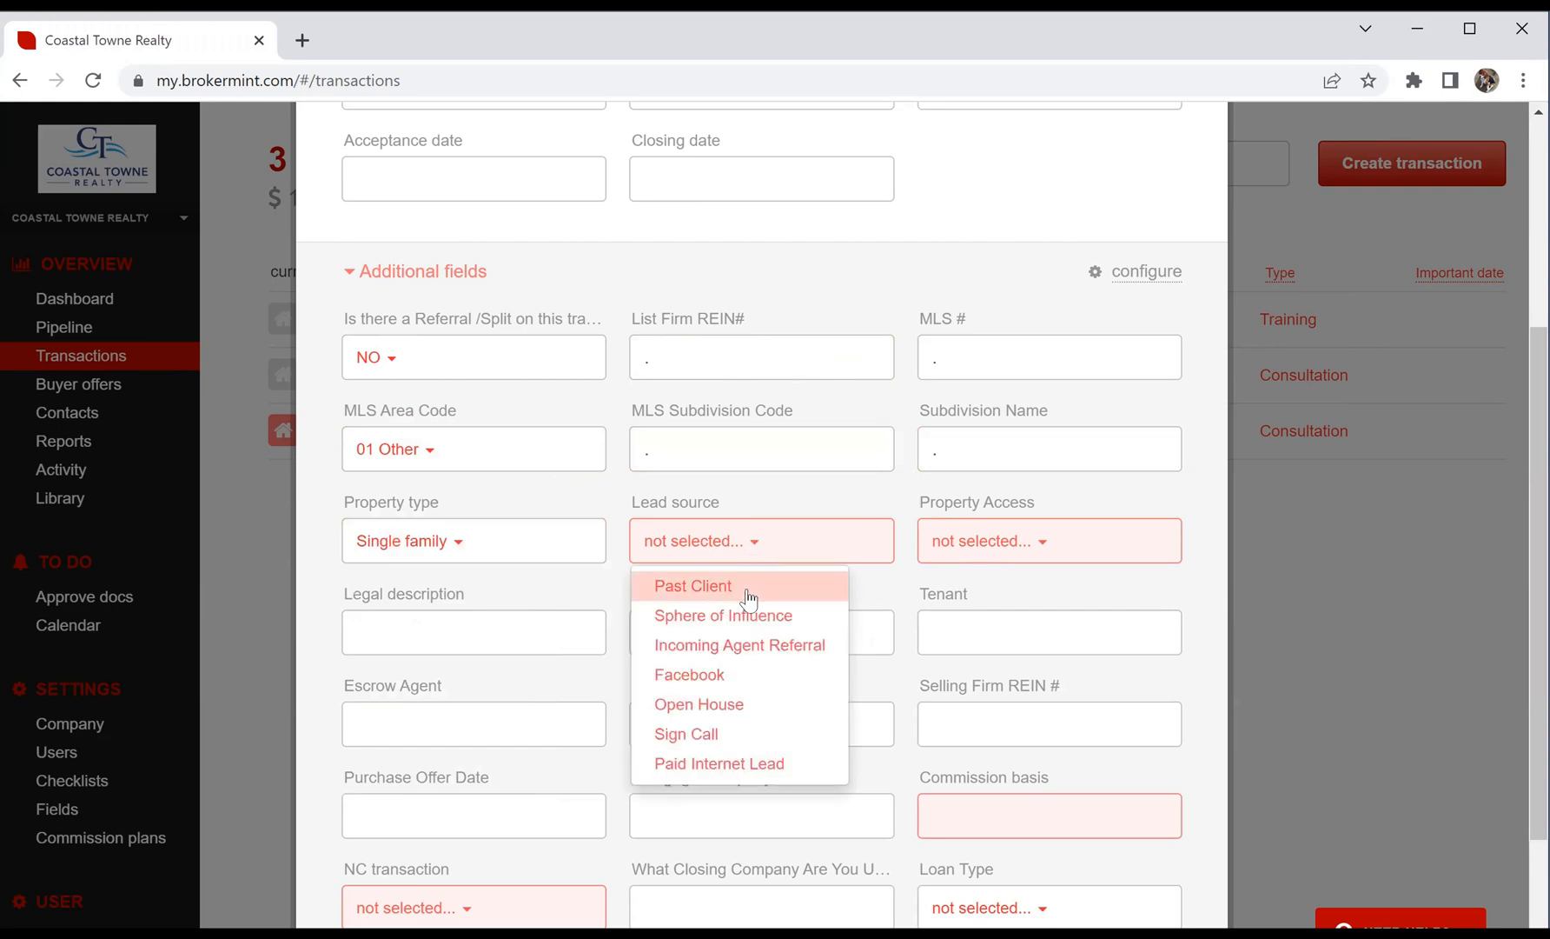
left_click(748, 587)
left_click(1043, 547)
left_click(1000, 595)
Step: Set the commission basis to 0 and NC transaction to No, and proceed to the agents and commissions page
scroll(1151, 539, "down", 2)
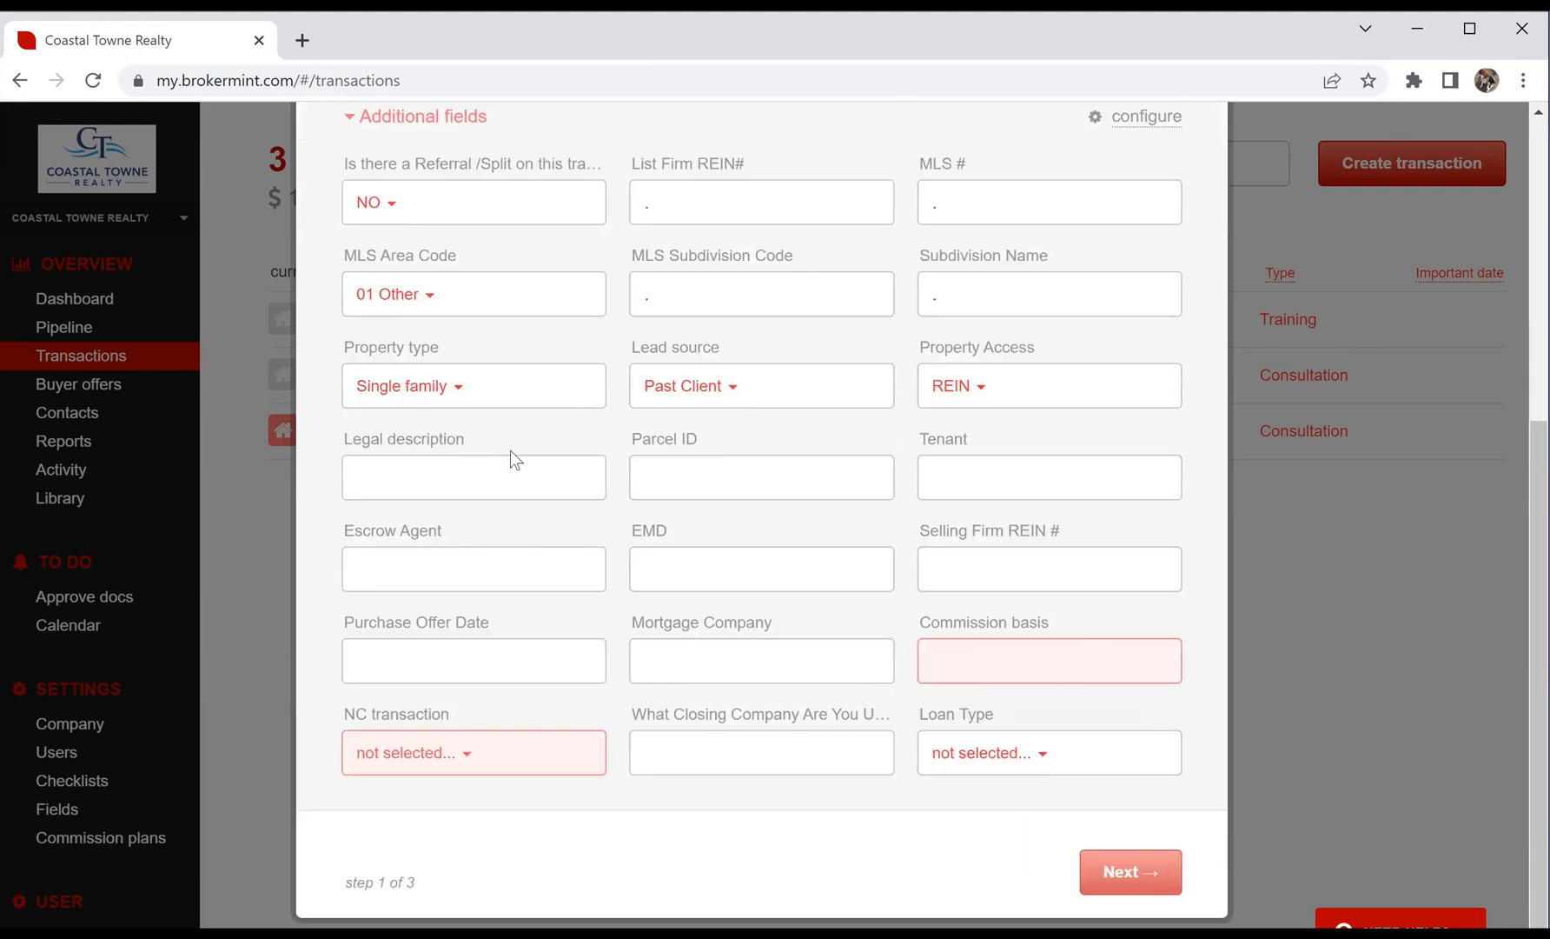
left_click(958, 656)
type("0")
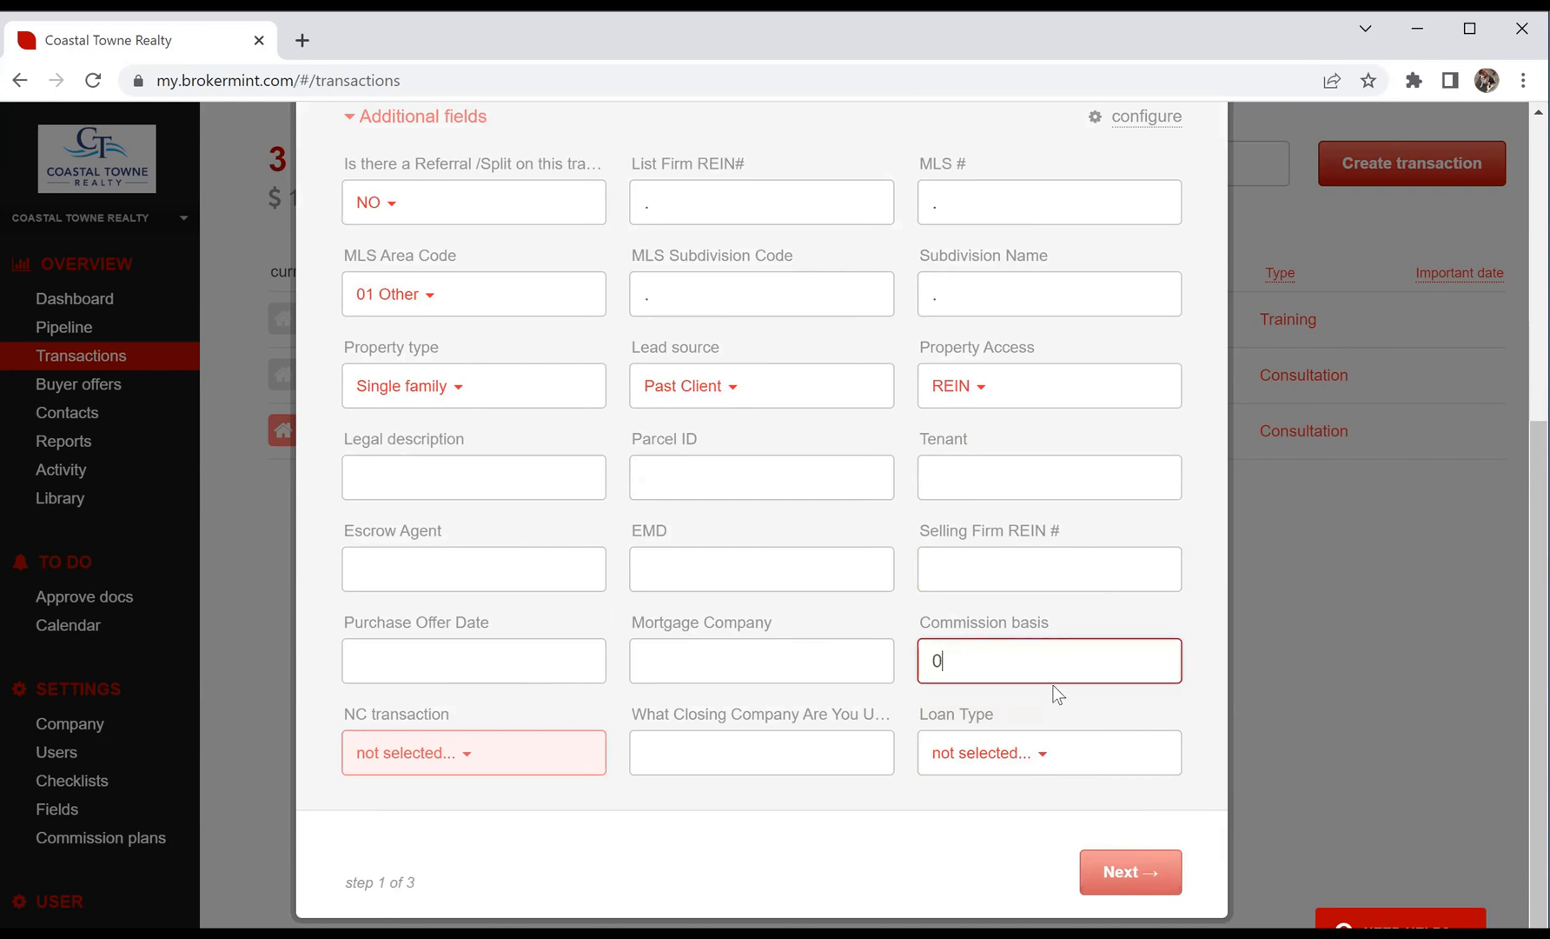
left_click(898, 652)
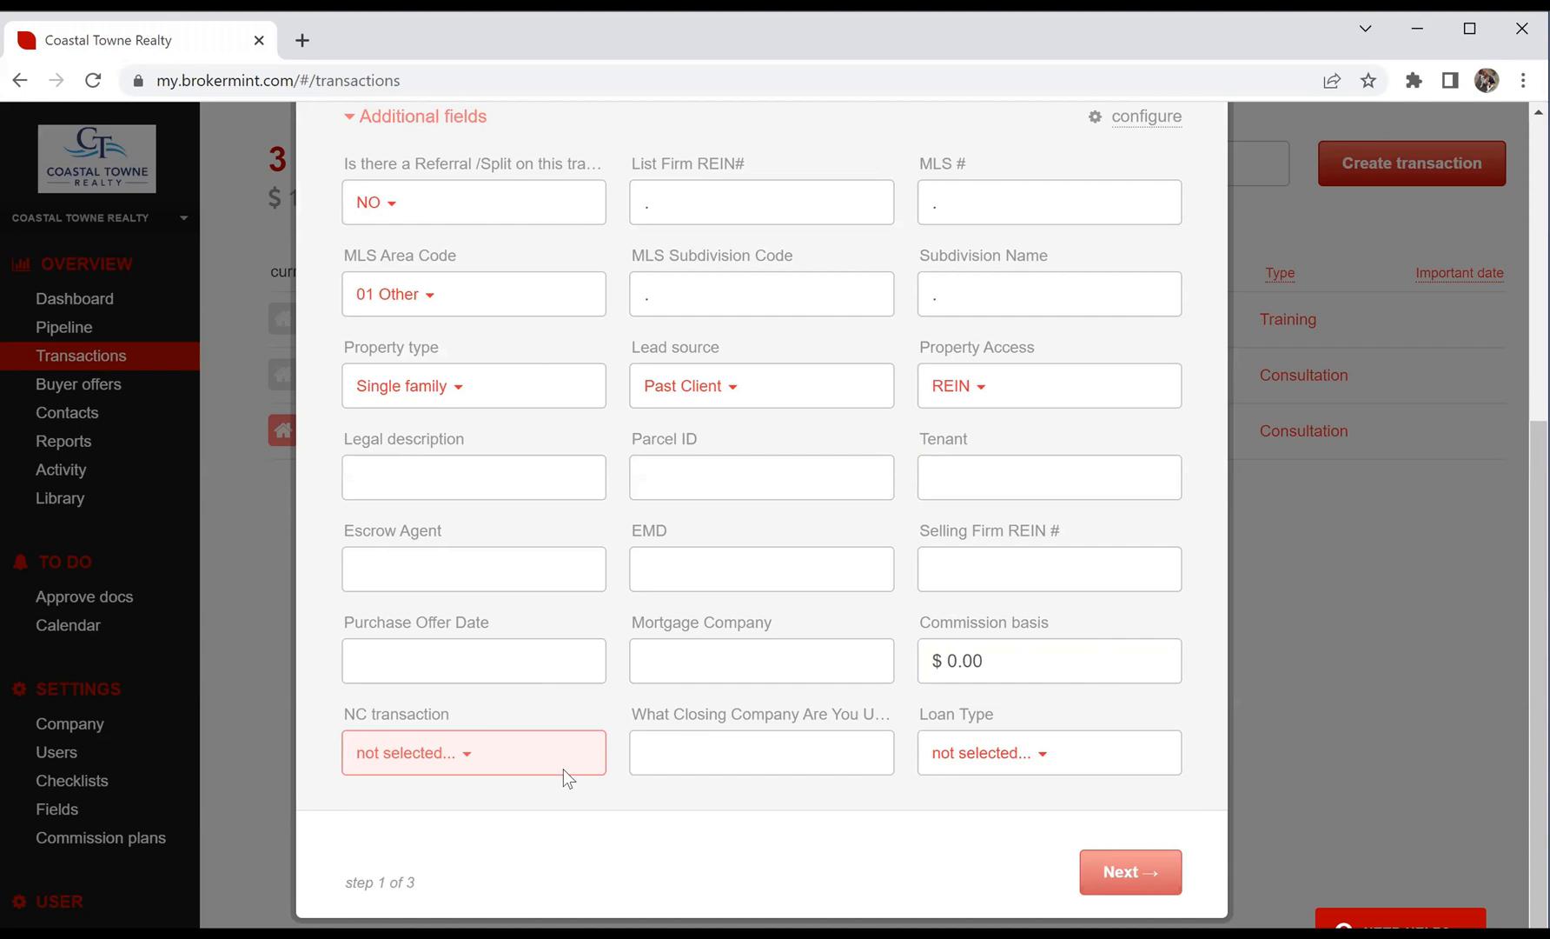
left_click(464, 752)
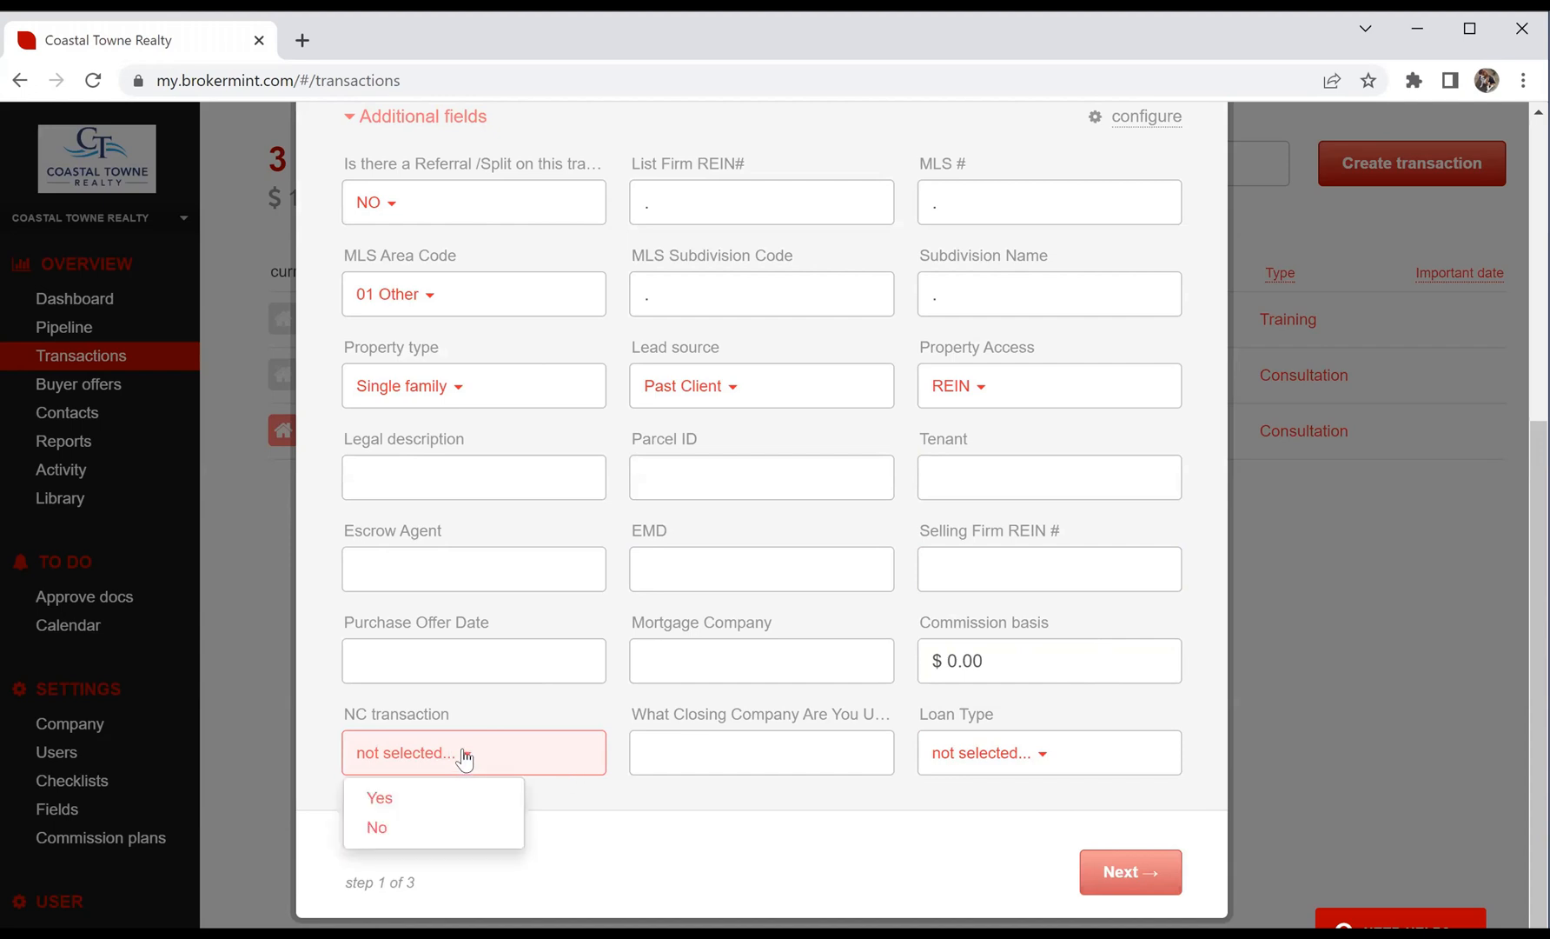
left_click(443, 837)
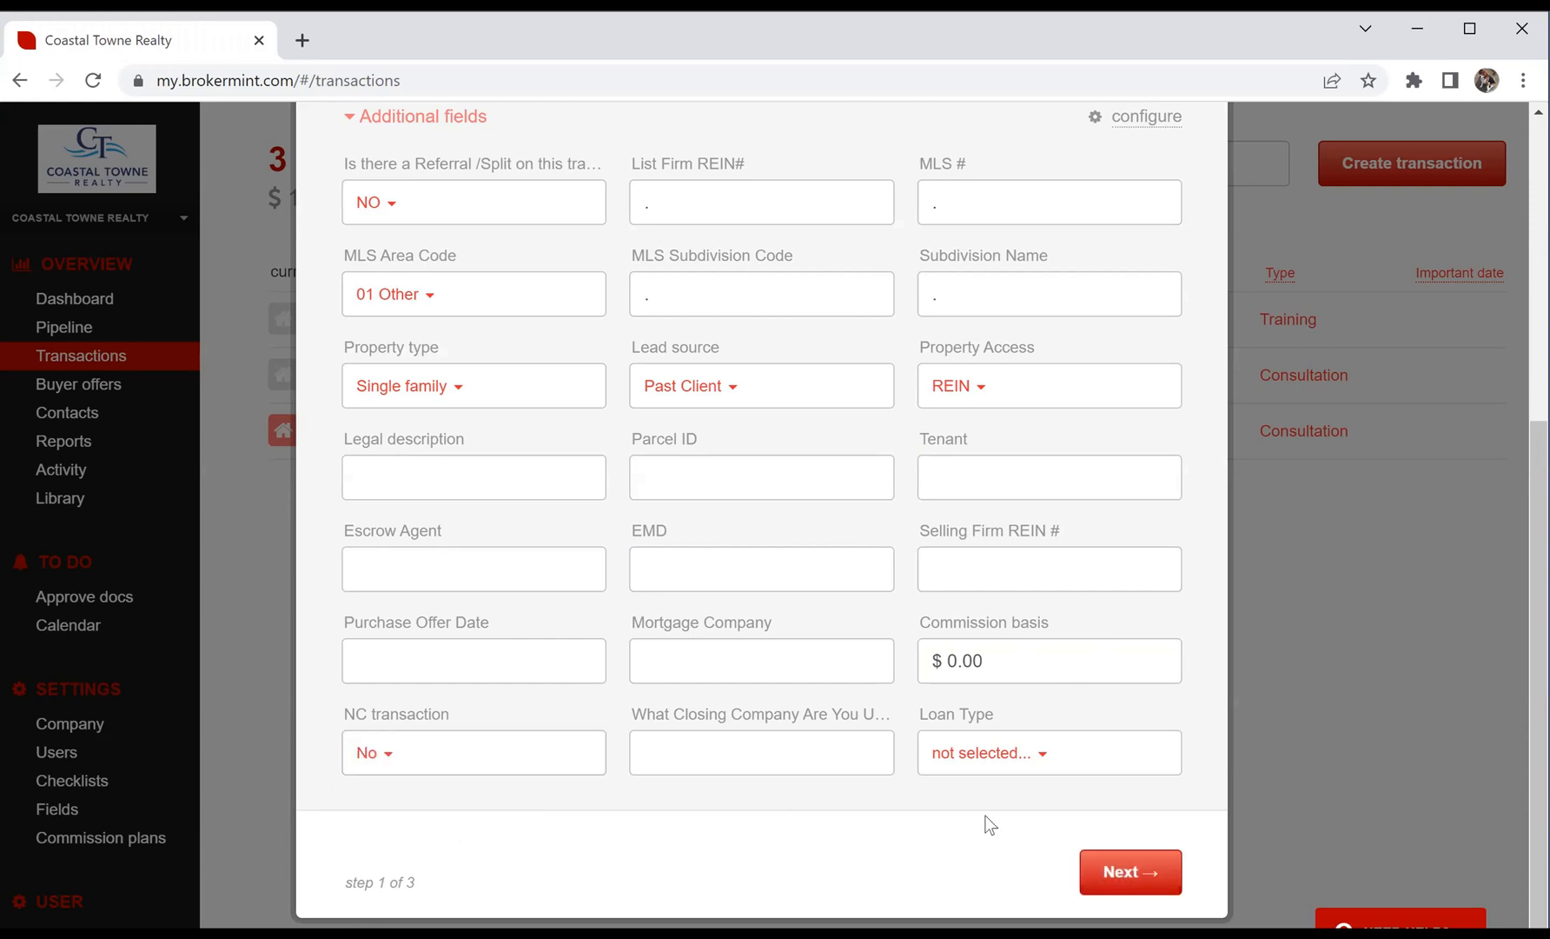
left_click(1126, 871)
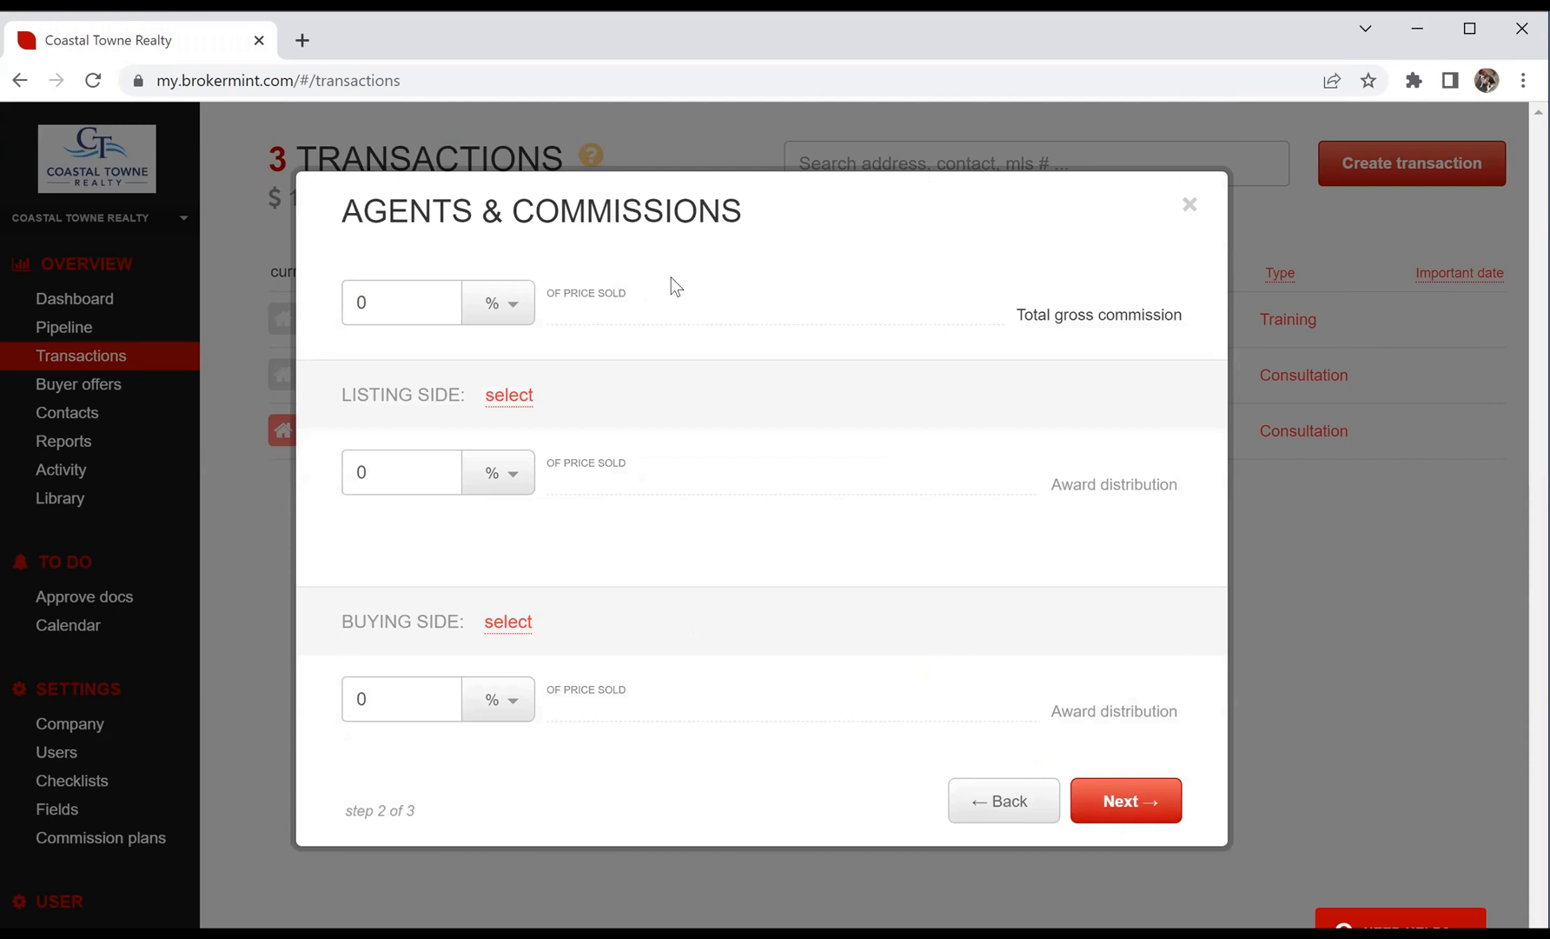
Step: Set the total gross commission to 3% and assign Coastal Towne Realty as the buying side's representative
left_click(383, 299)
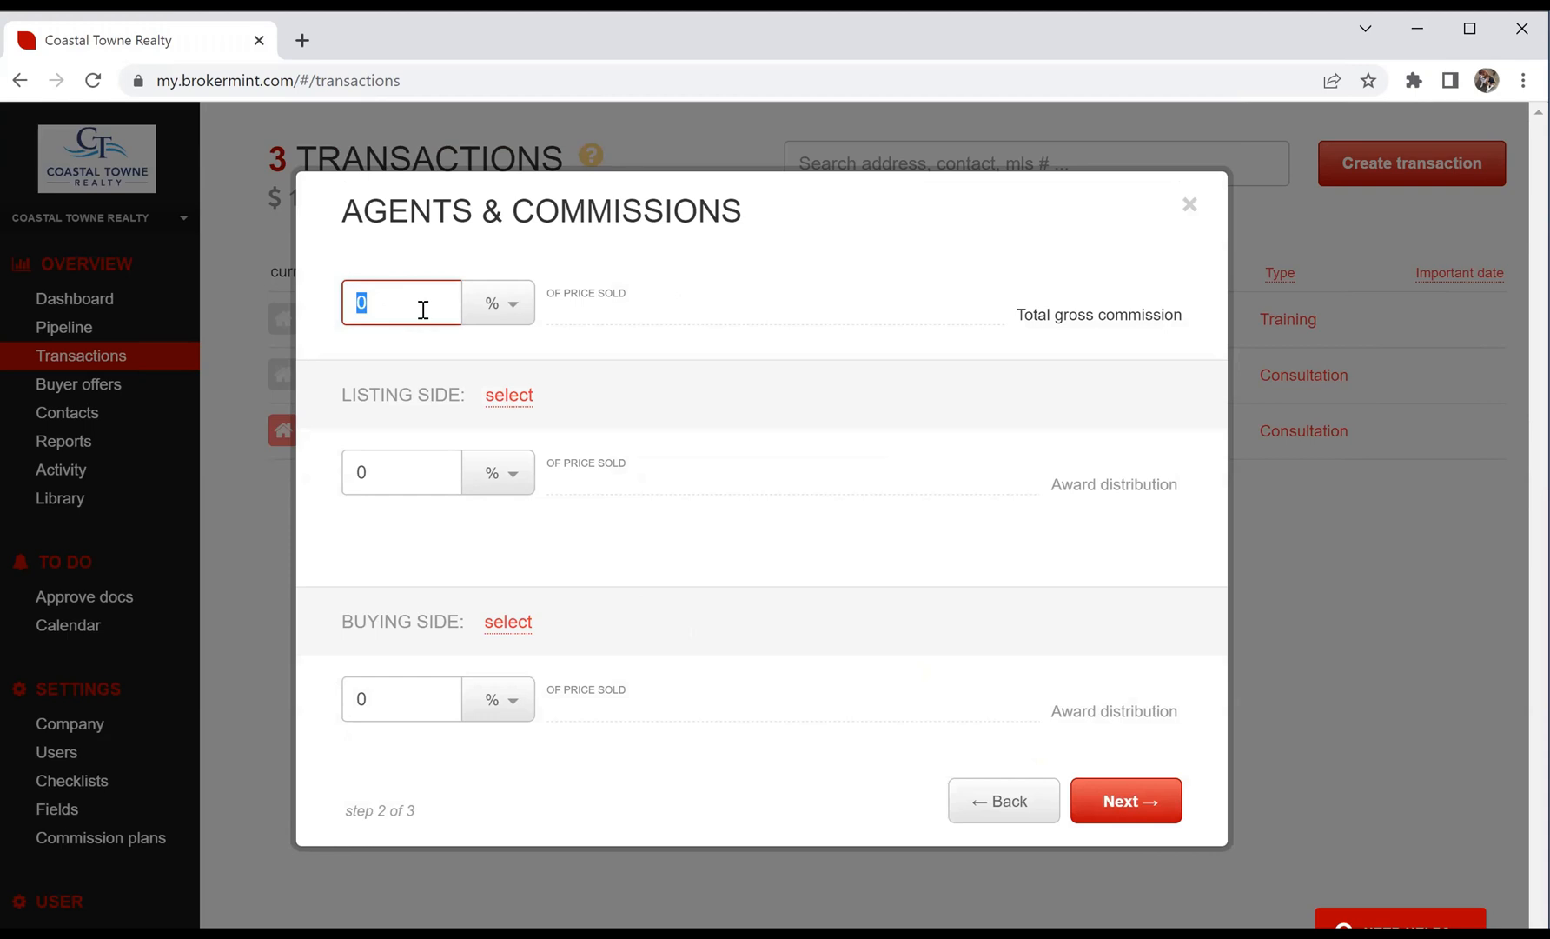
type("3")
left_click(507, 624)
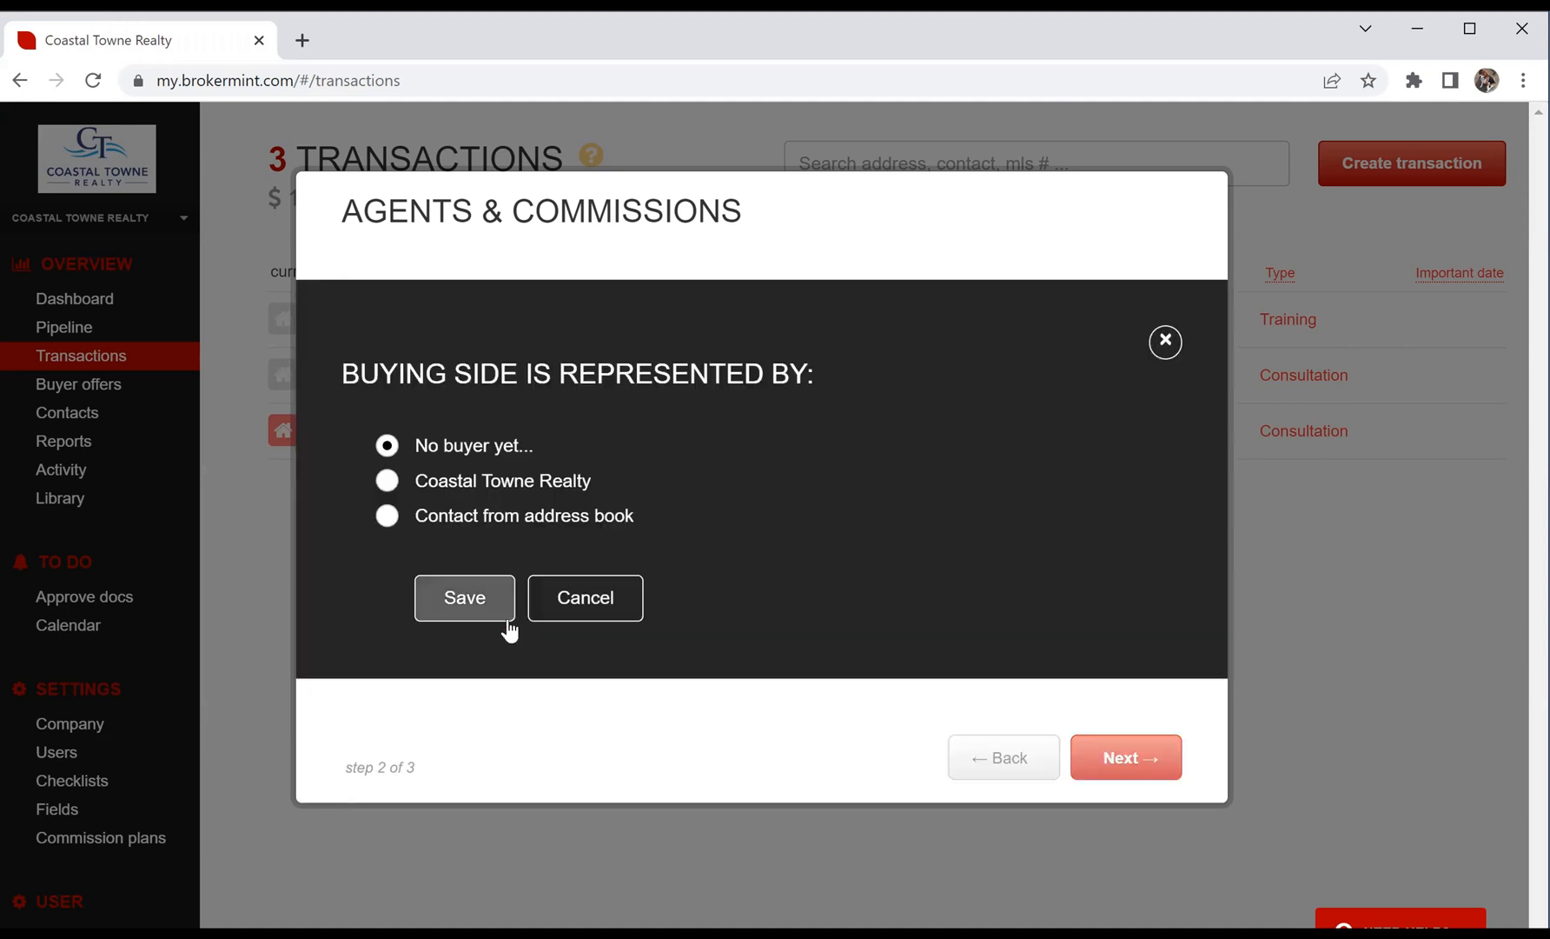
left_click(385, 481)
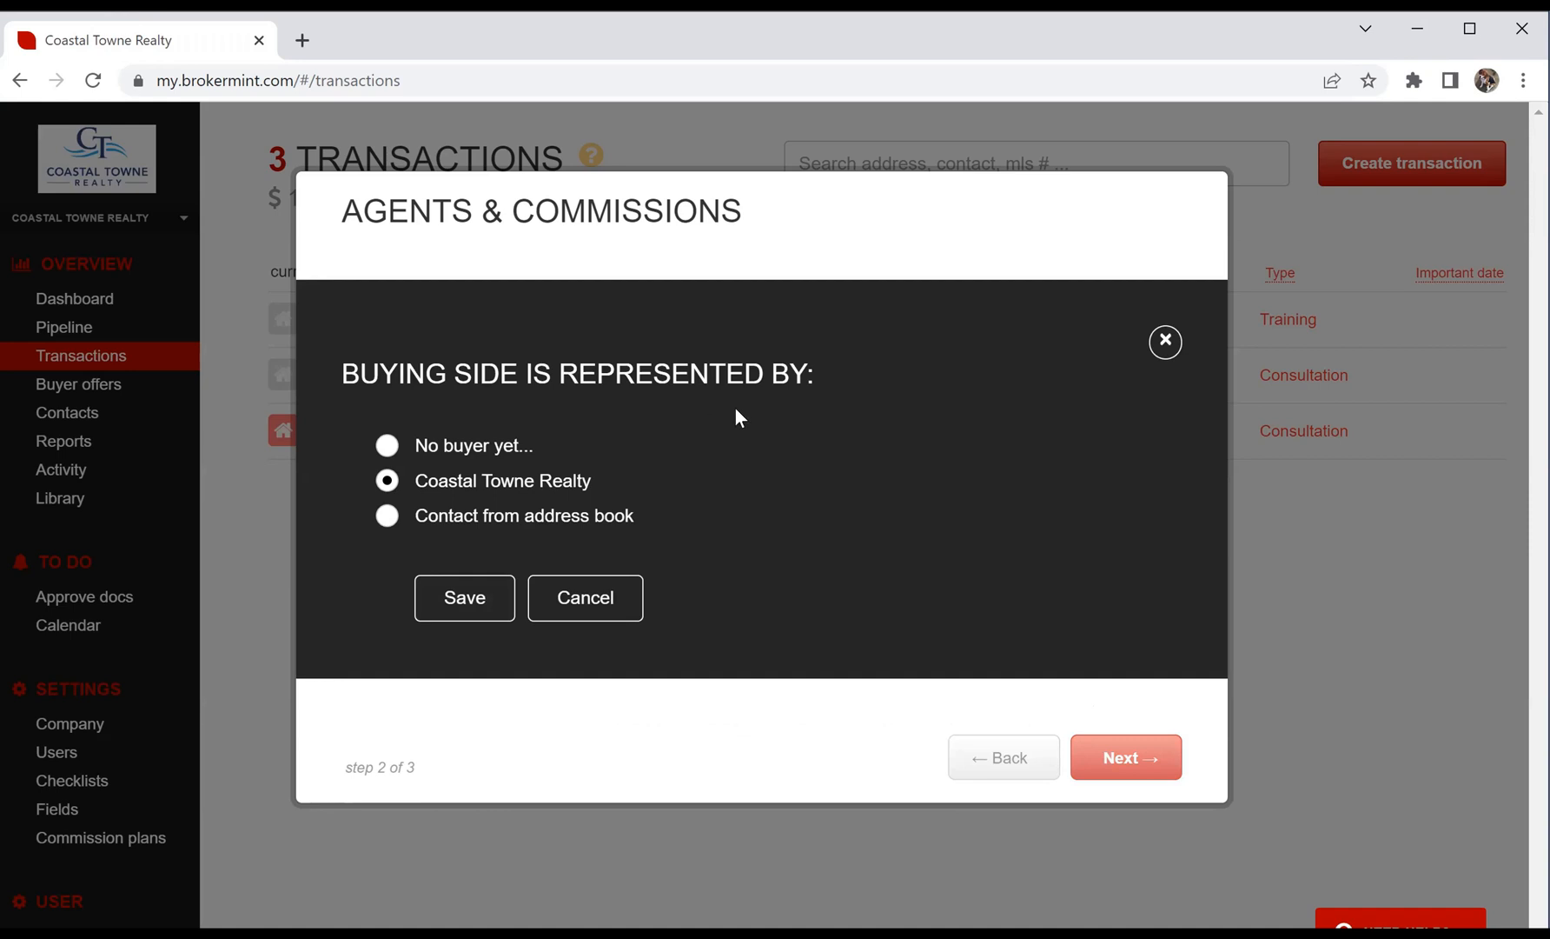
left_click(470, 602)
Step: Set the buying side's commission to 3% of the price sold
left_click(346, 695)
double_click(339, 695)
type("3")
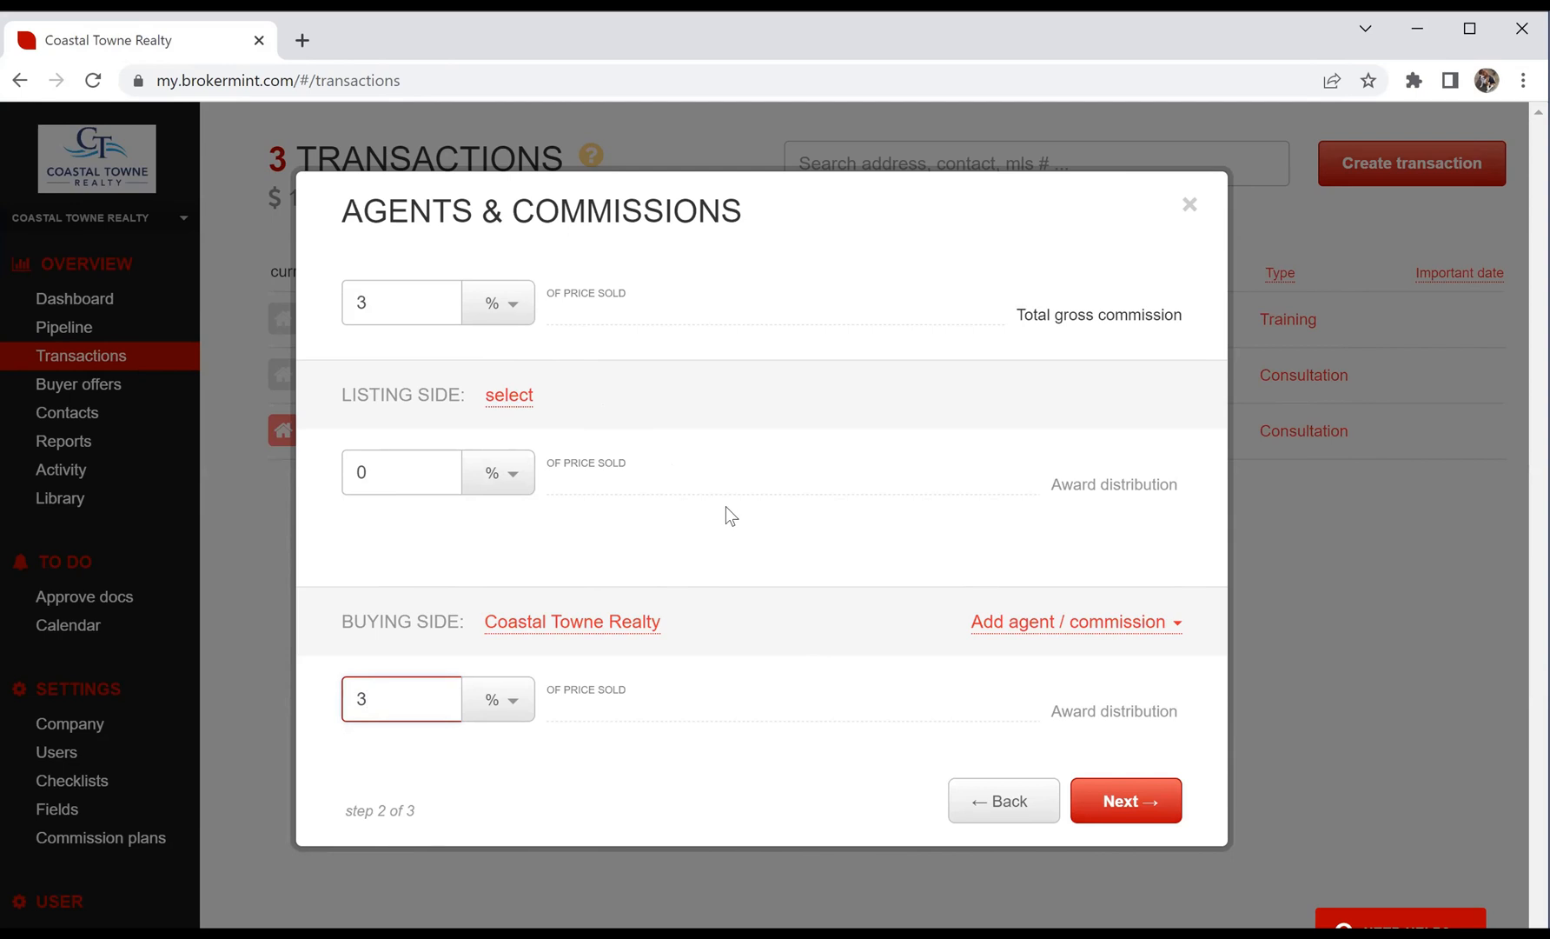
Step: Add an agent's user record to the buying side under the Referral (85/15) commission plan
left_click(1101, 624)
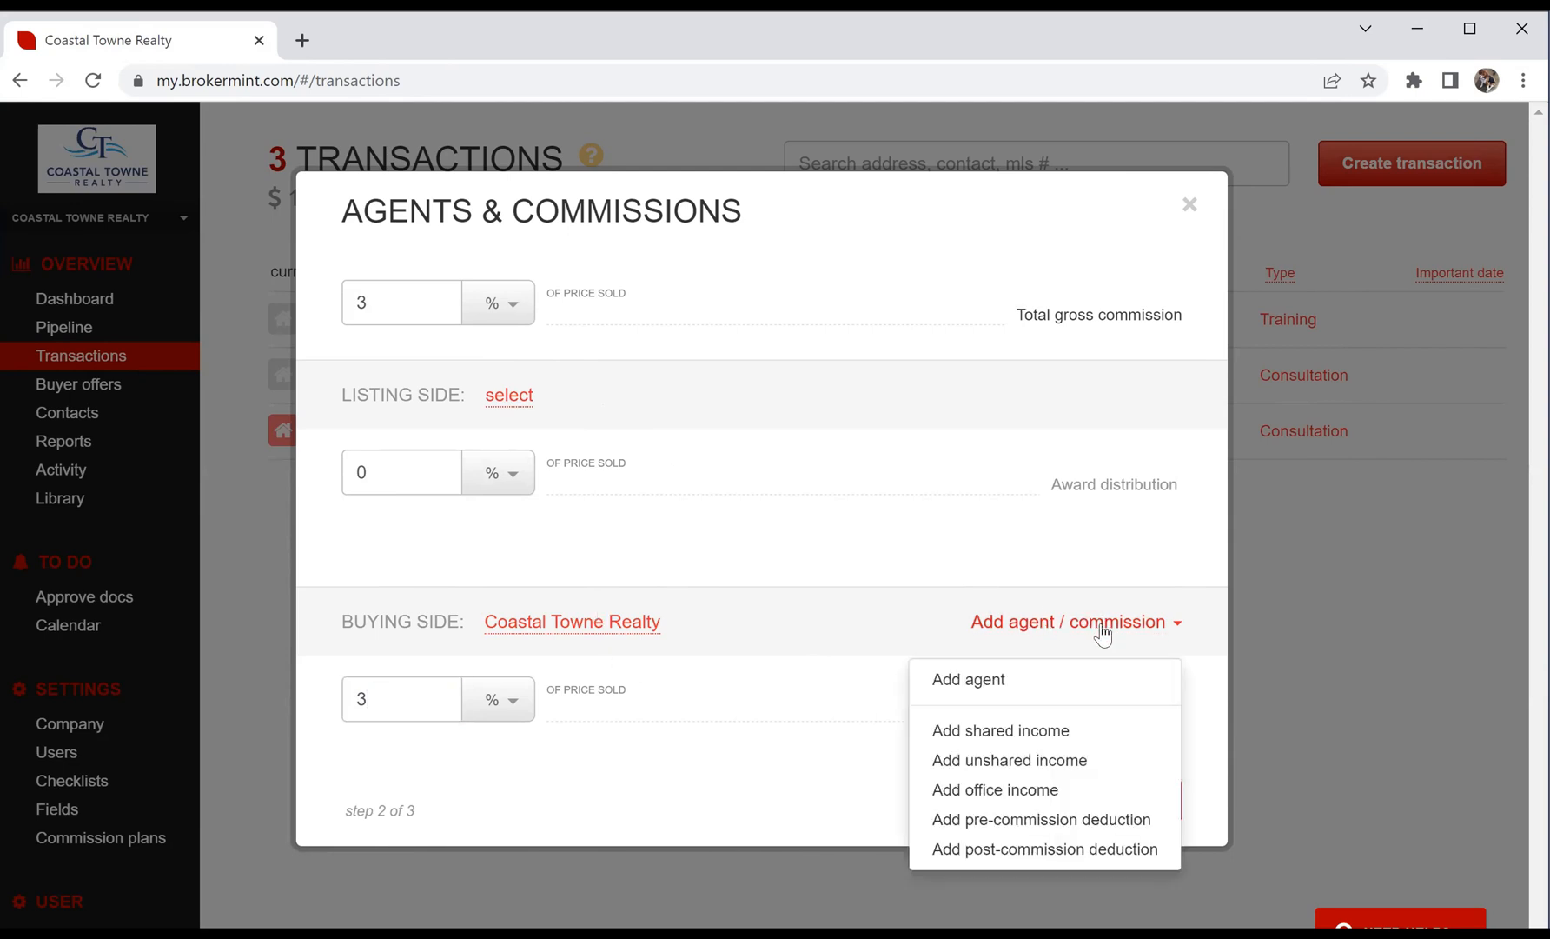
left_click(959, 678)
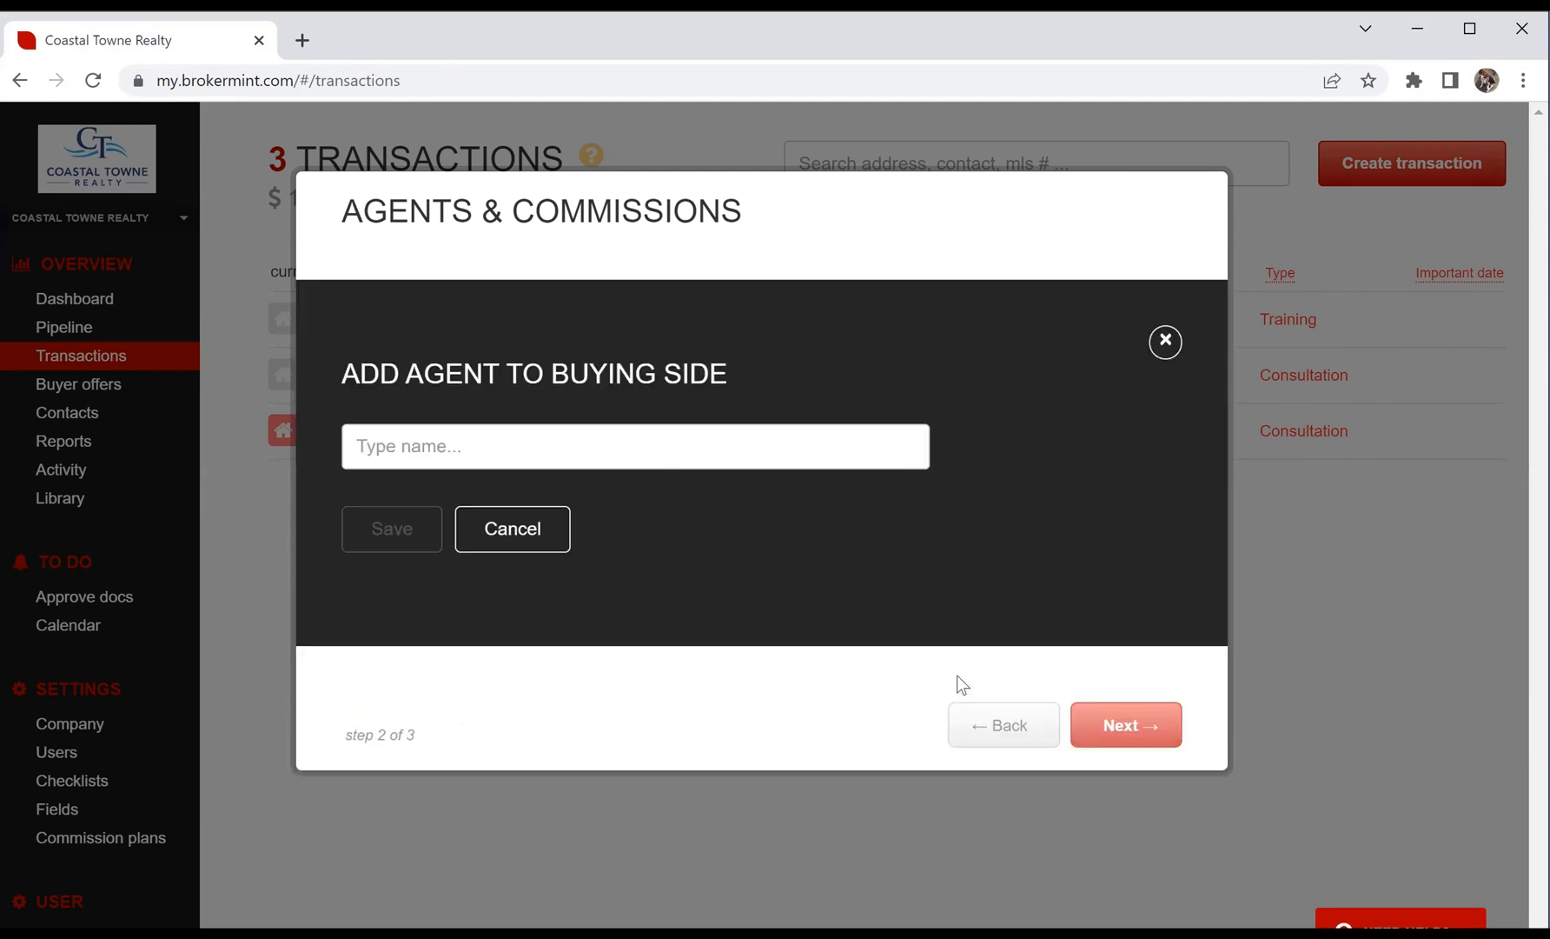
type("c")
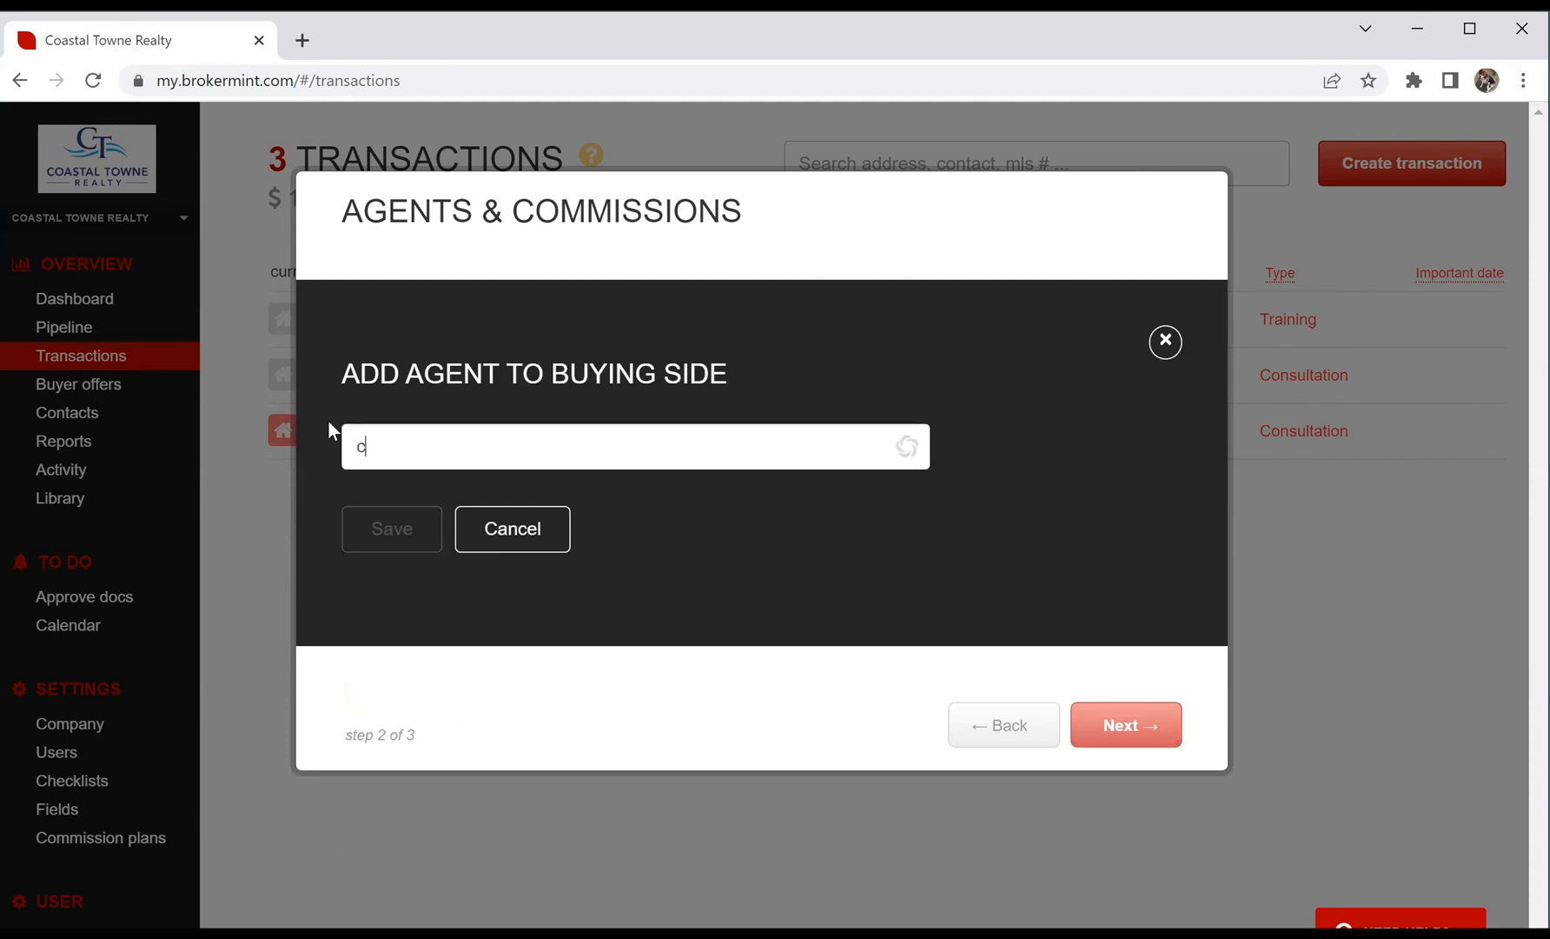
type("arla")
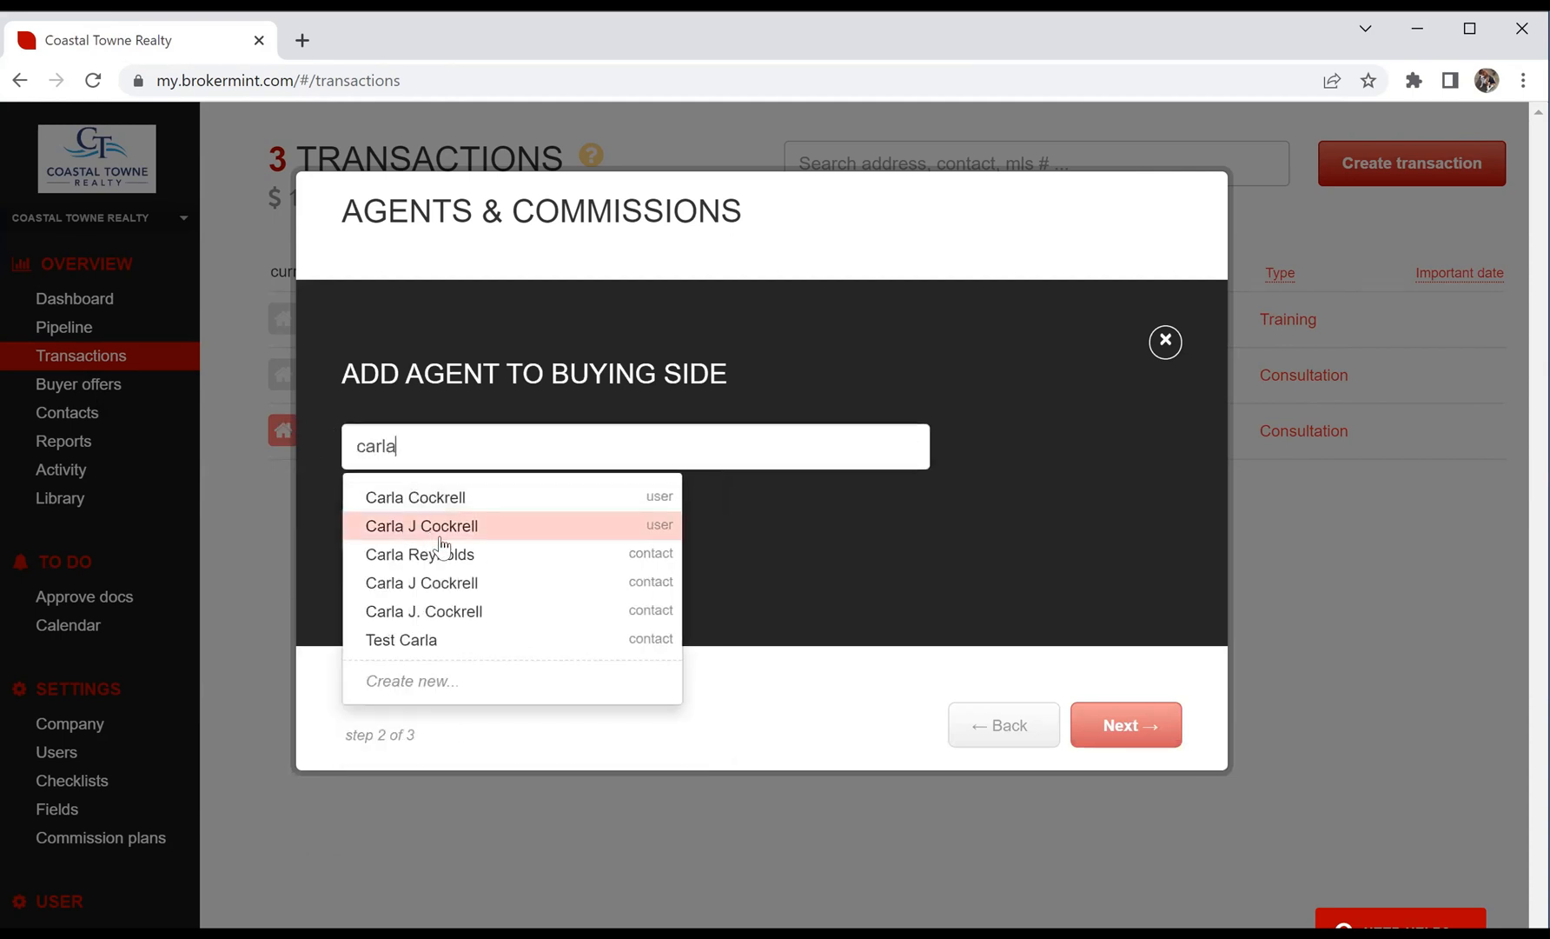
left_click(446, 526)
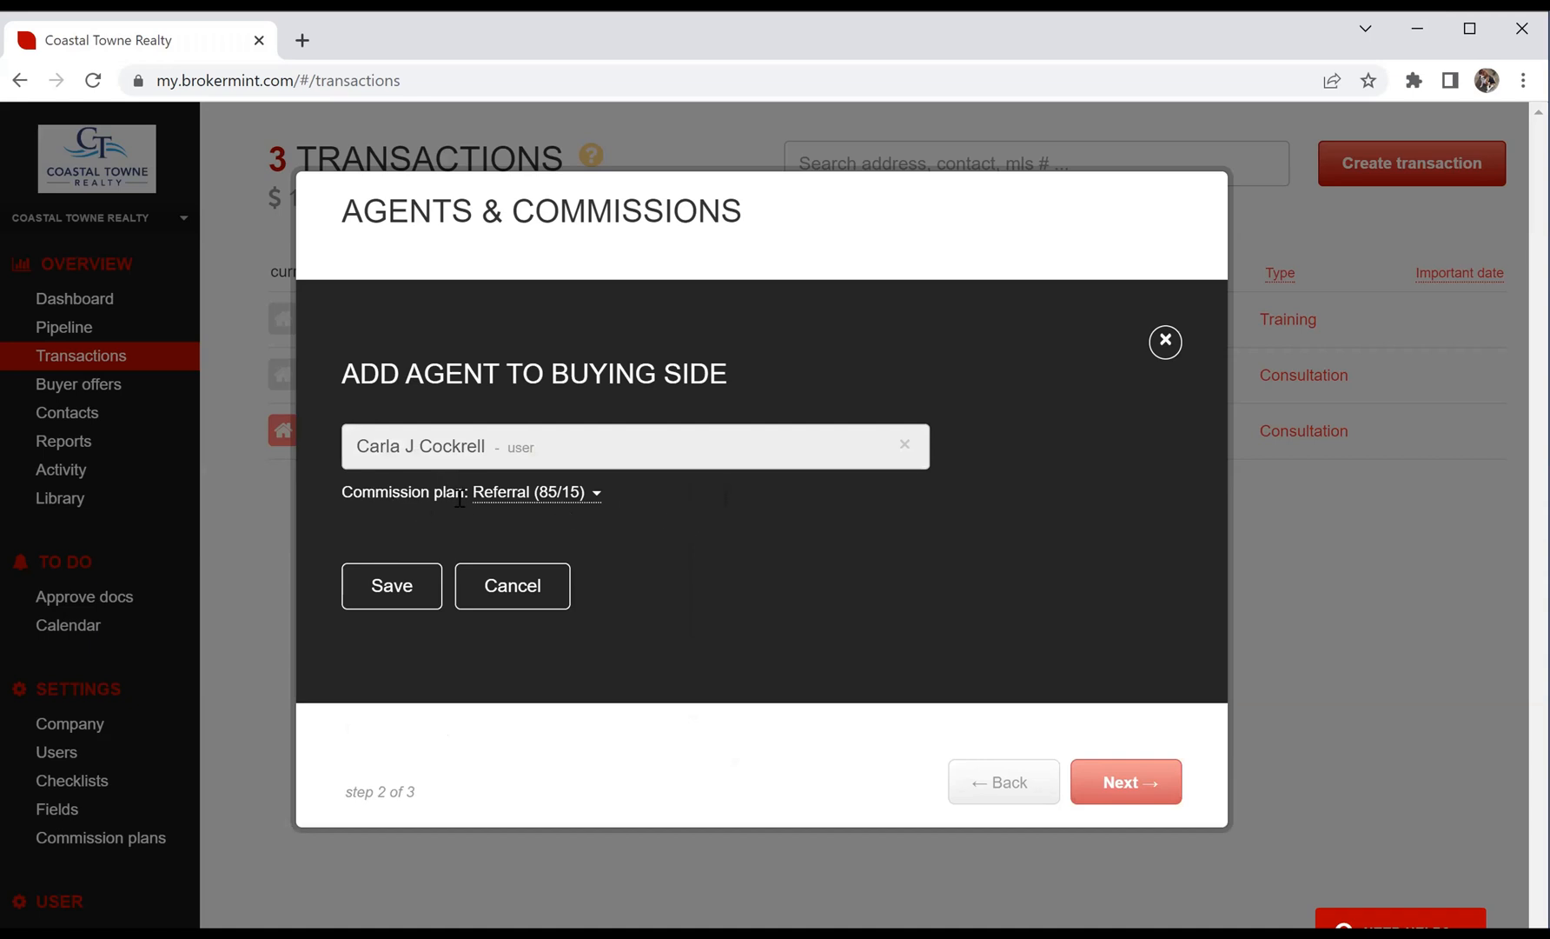
left_click(598, 499)
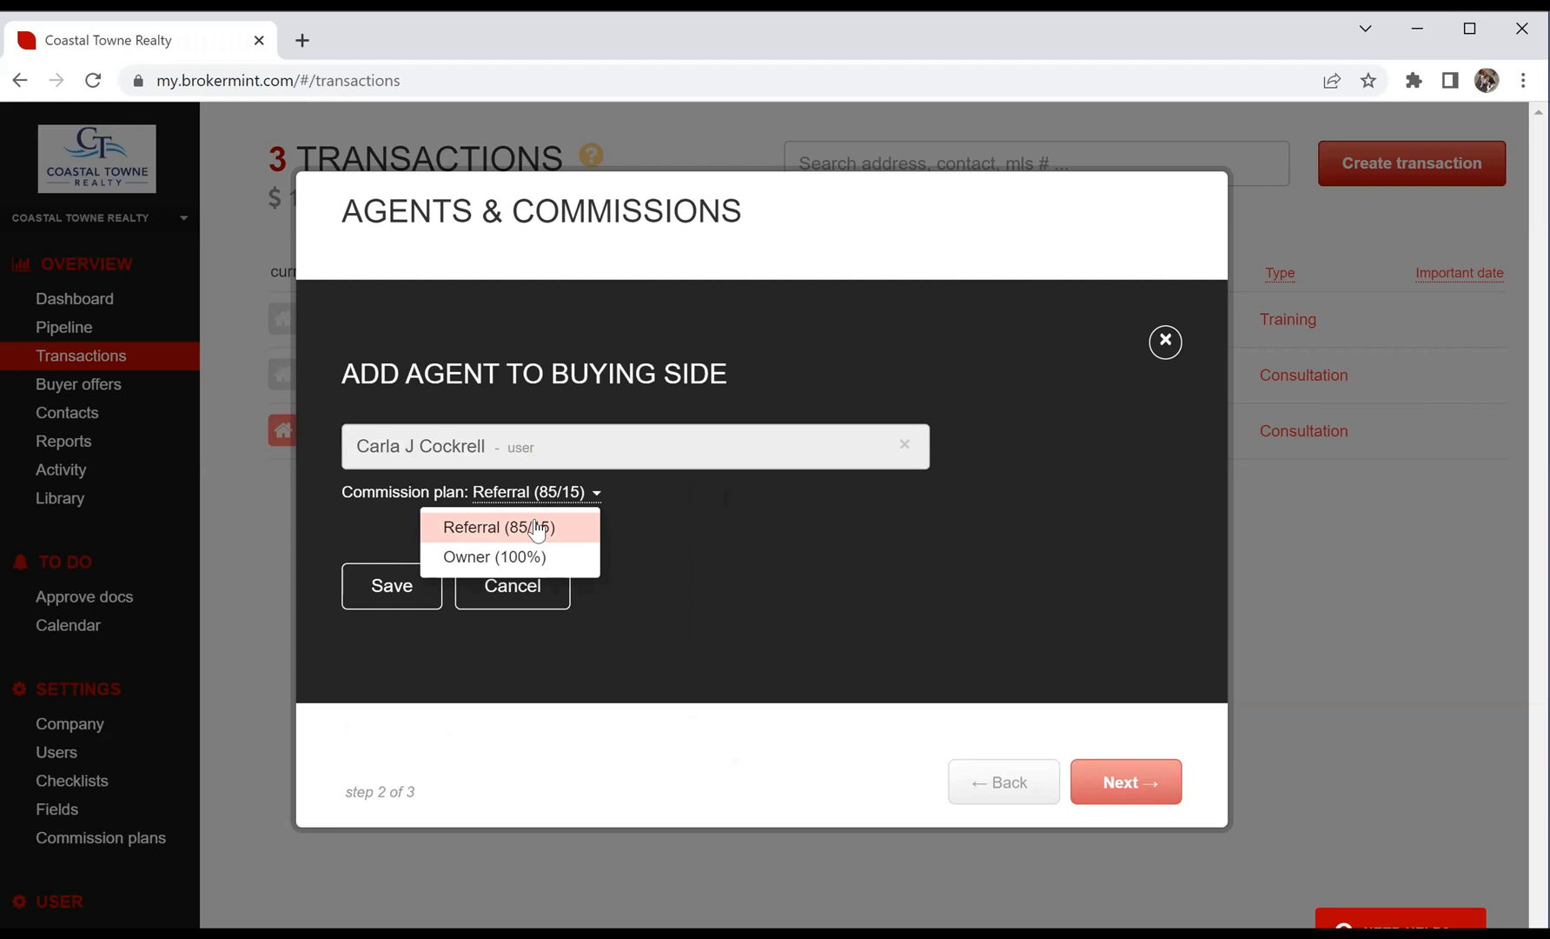
left_click(584, 496)
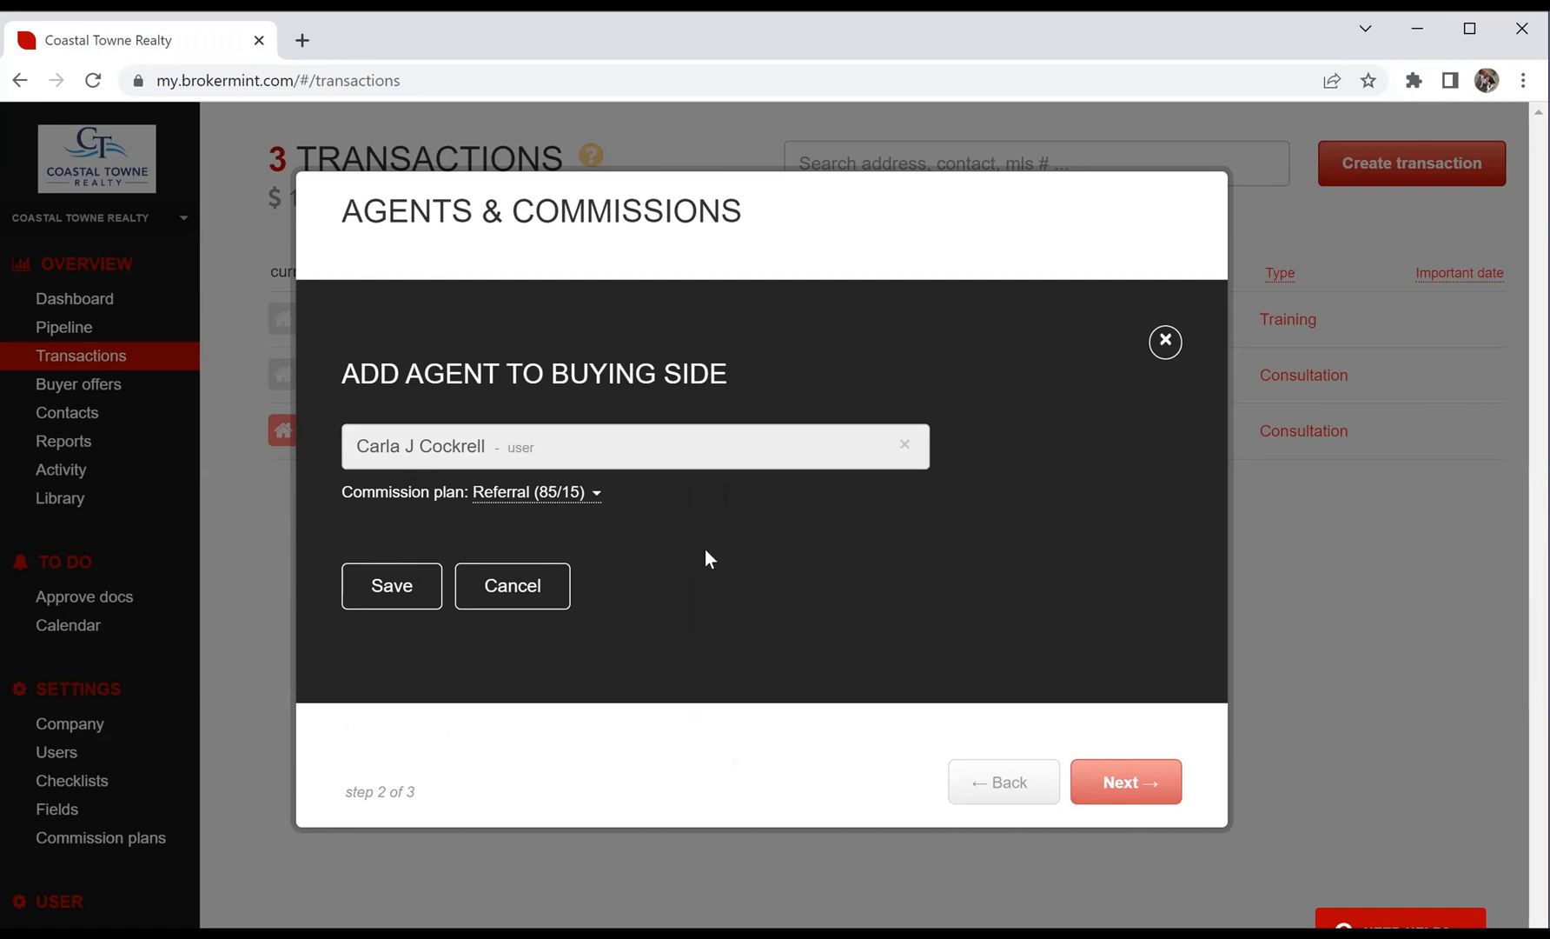
left_click(384, 595)
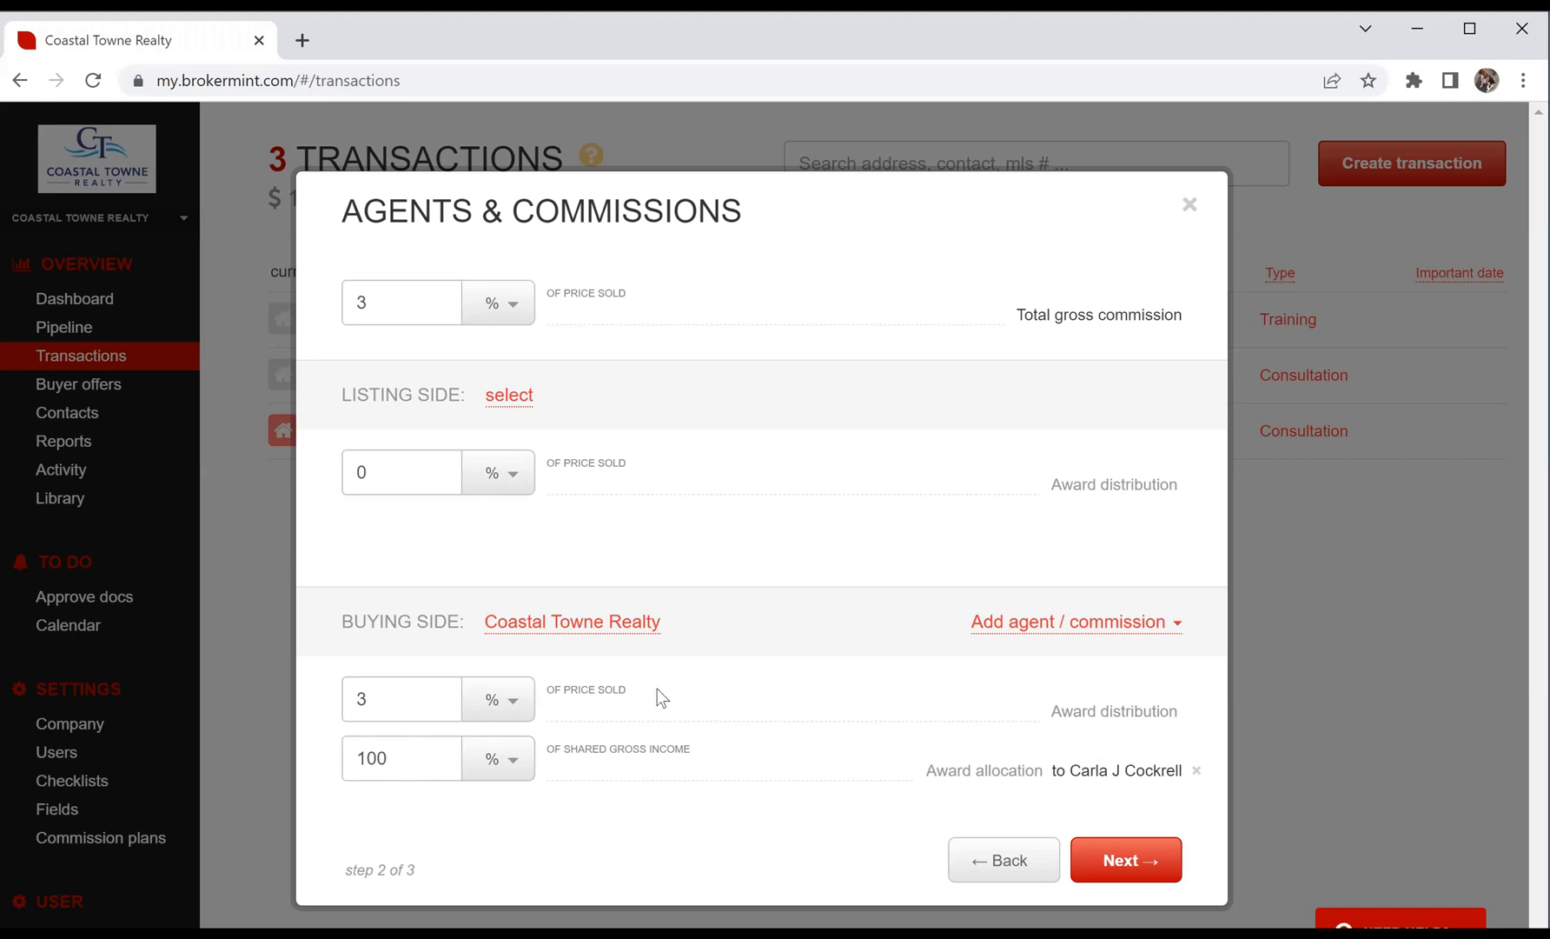
Step: Add a second agent's user record to the buying side under the Tier 2 (80/20) commission plan
left_click(1118, 628)
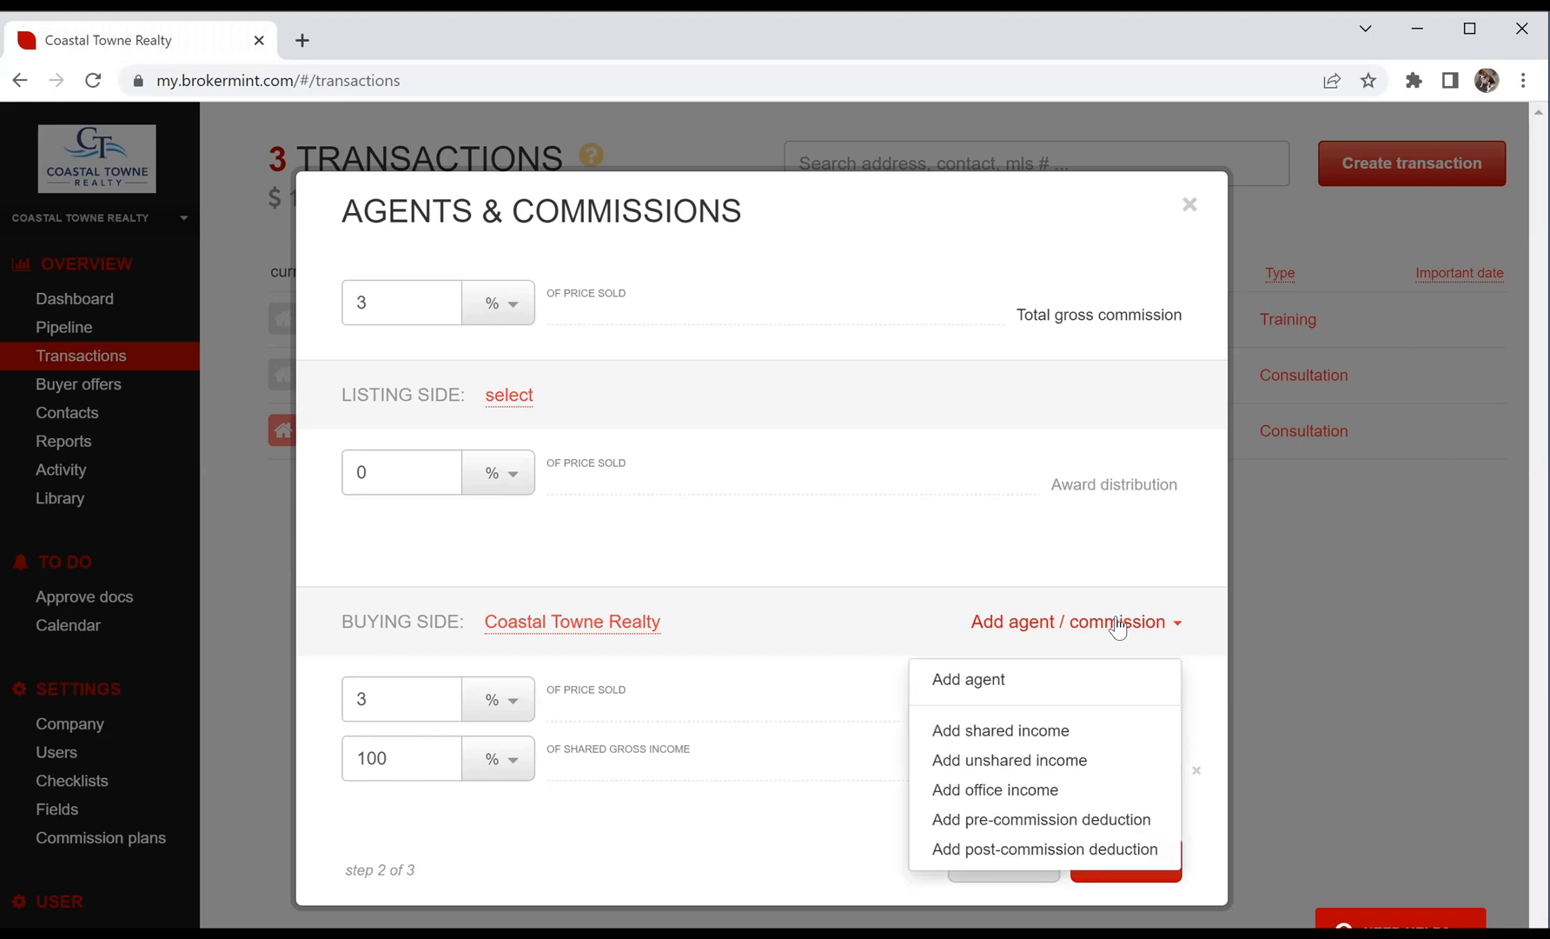
left_click(973, 681)
left_click(422, 445)
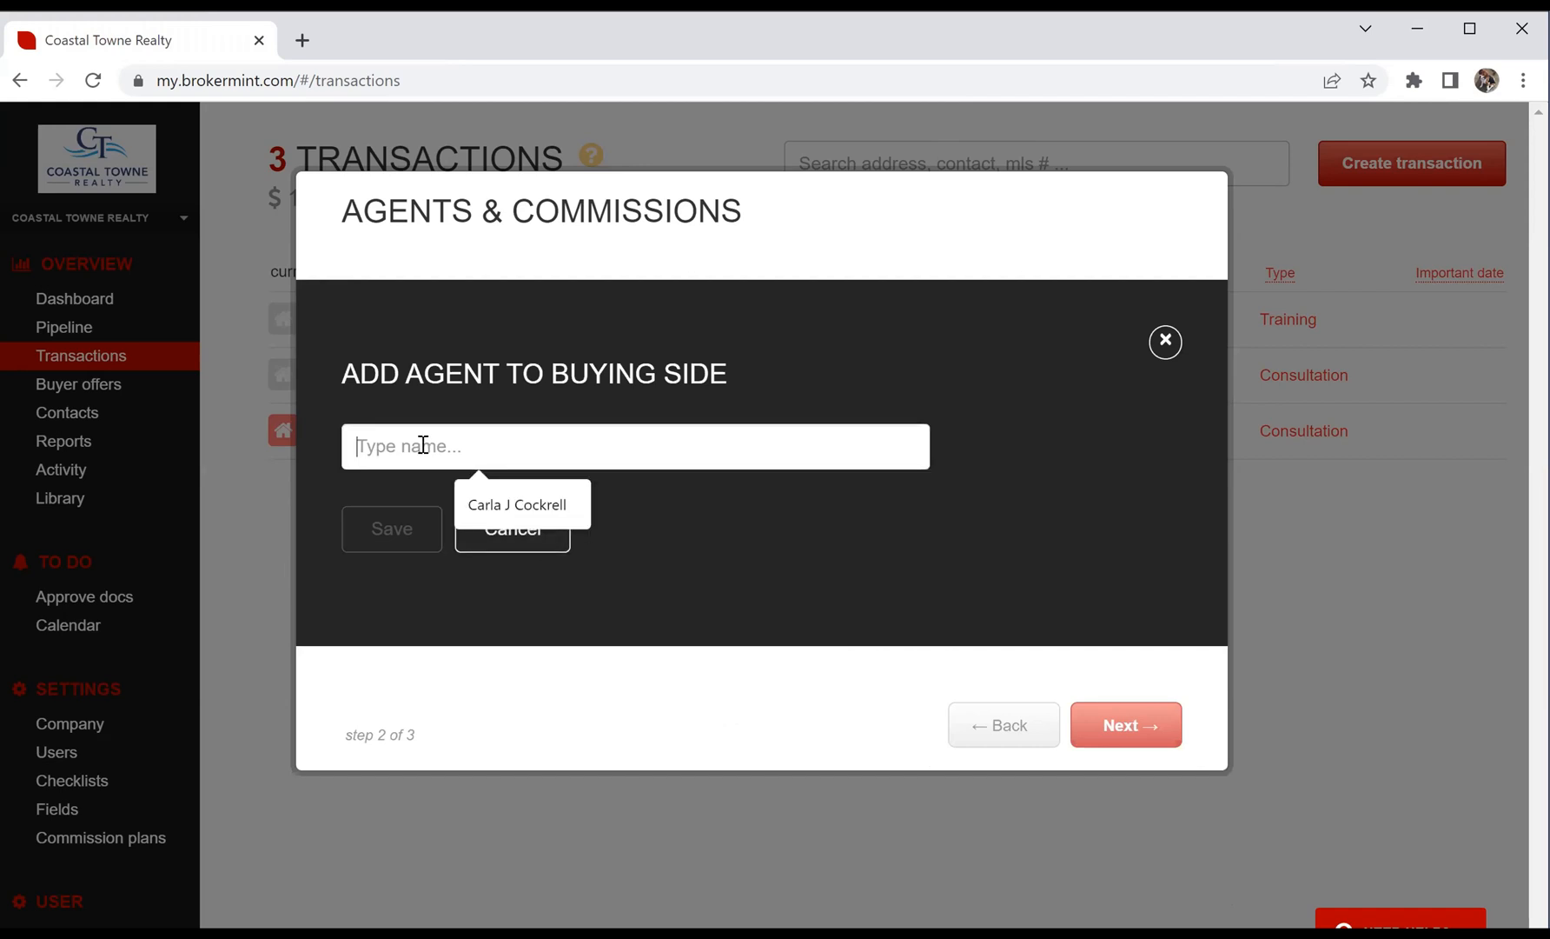
type("Ika")
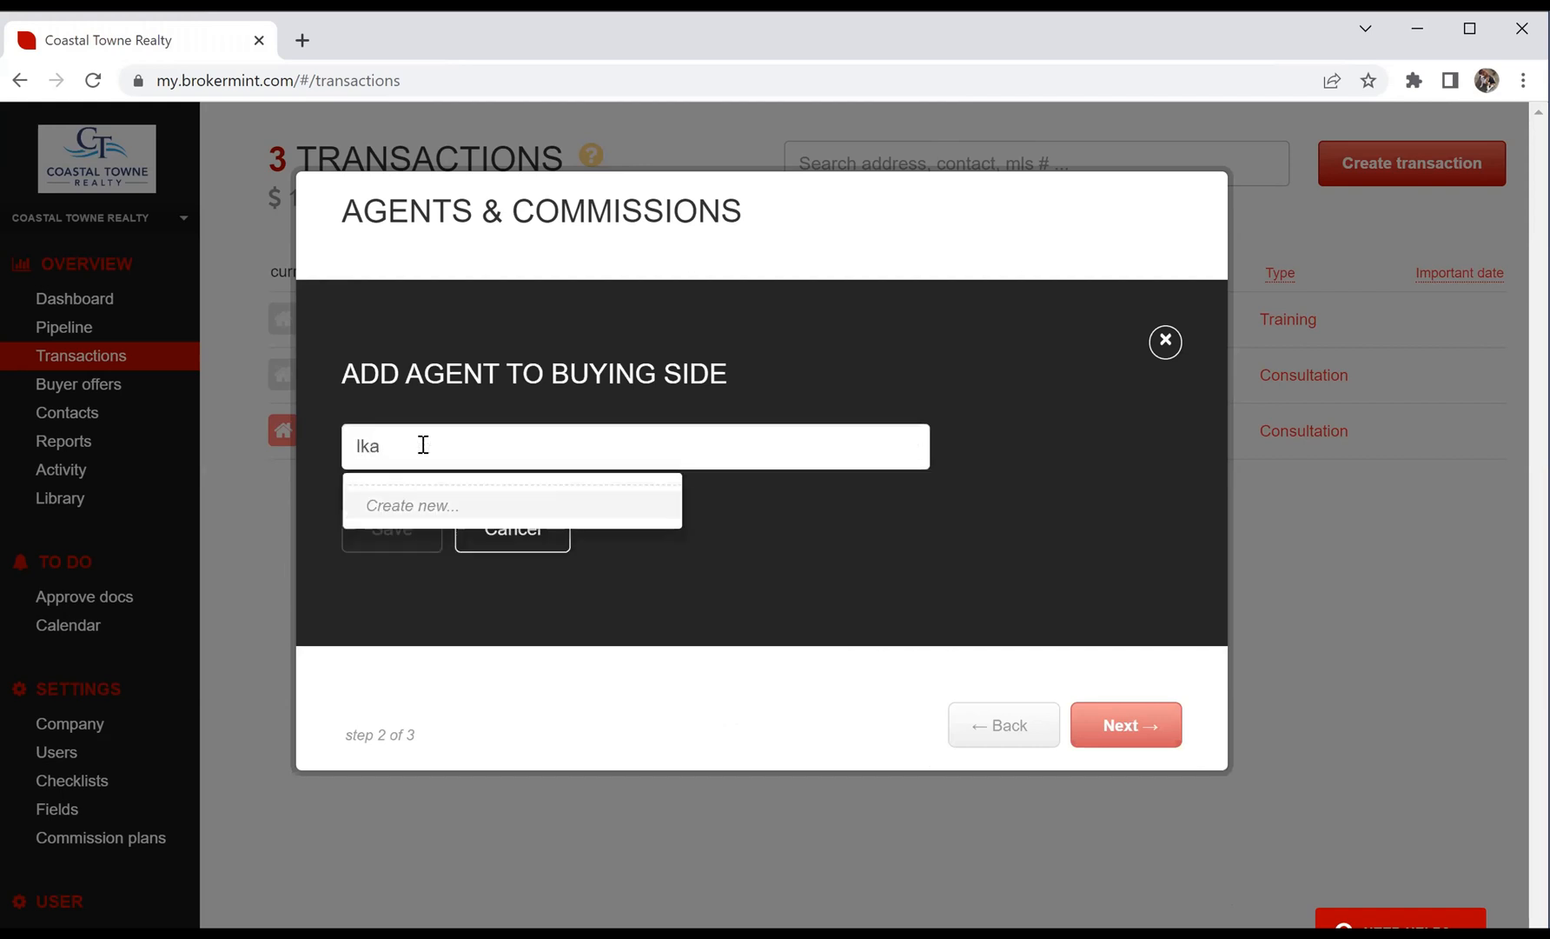
key("BackSpace")
key("BackSpace")
type("b")
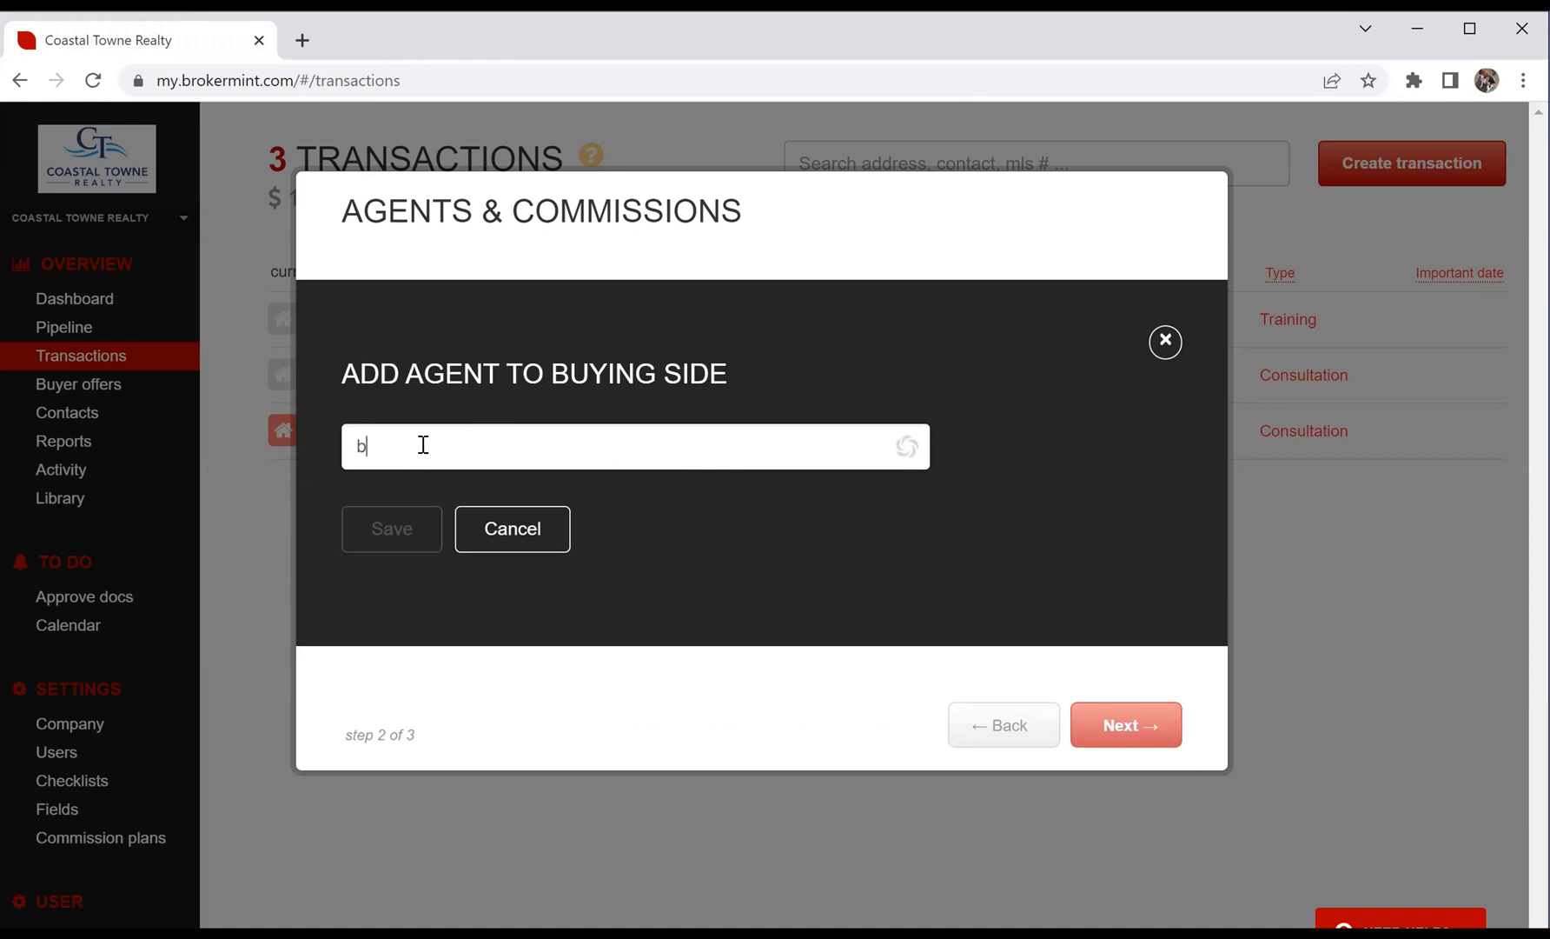
type("lak")
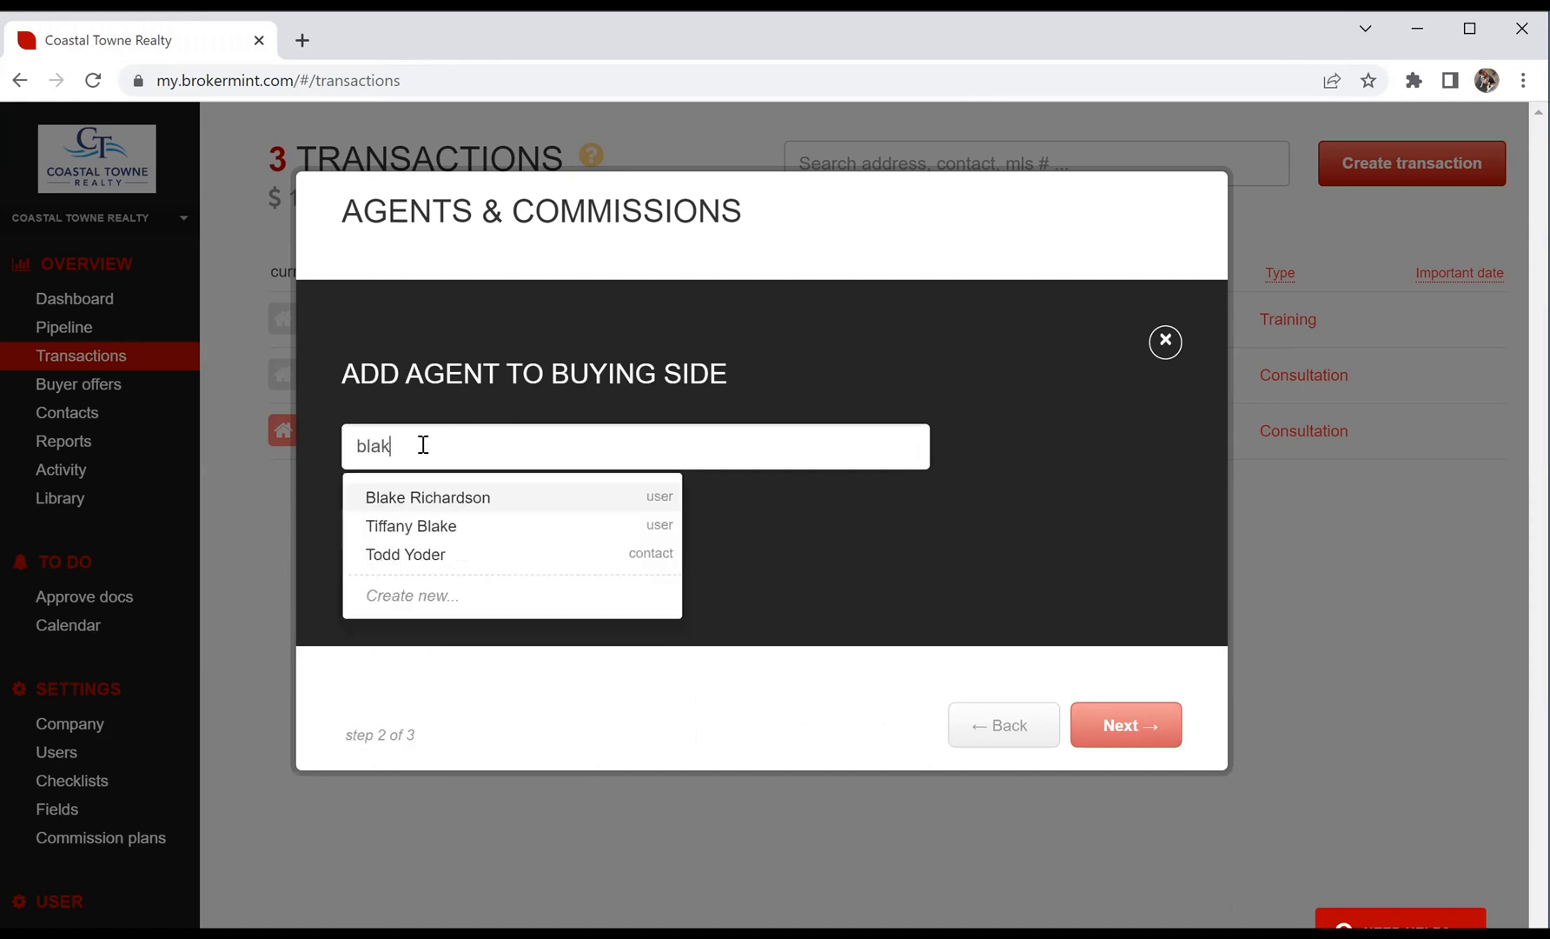
left_click(452, 496)
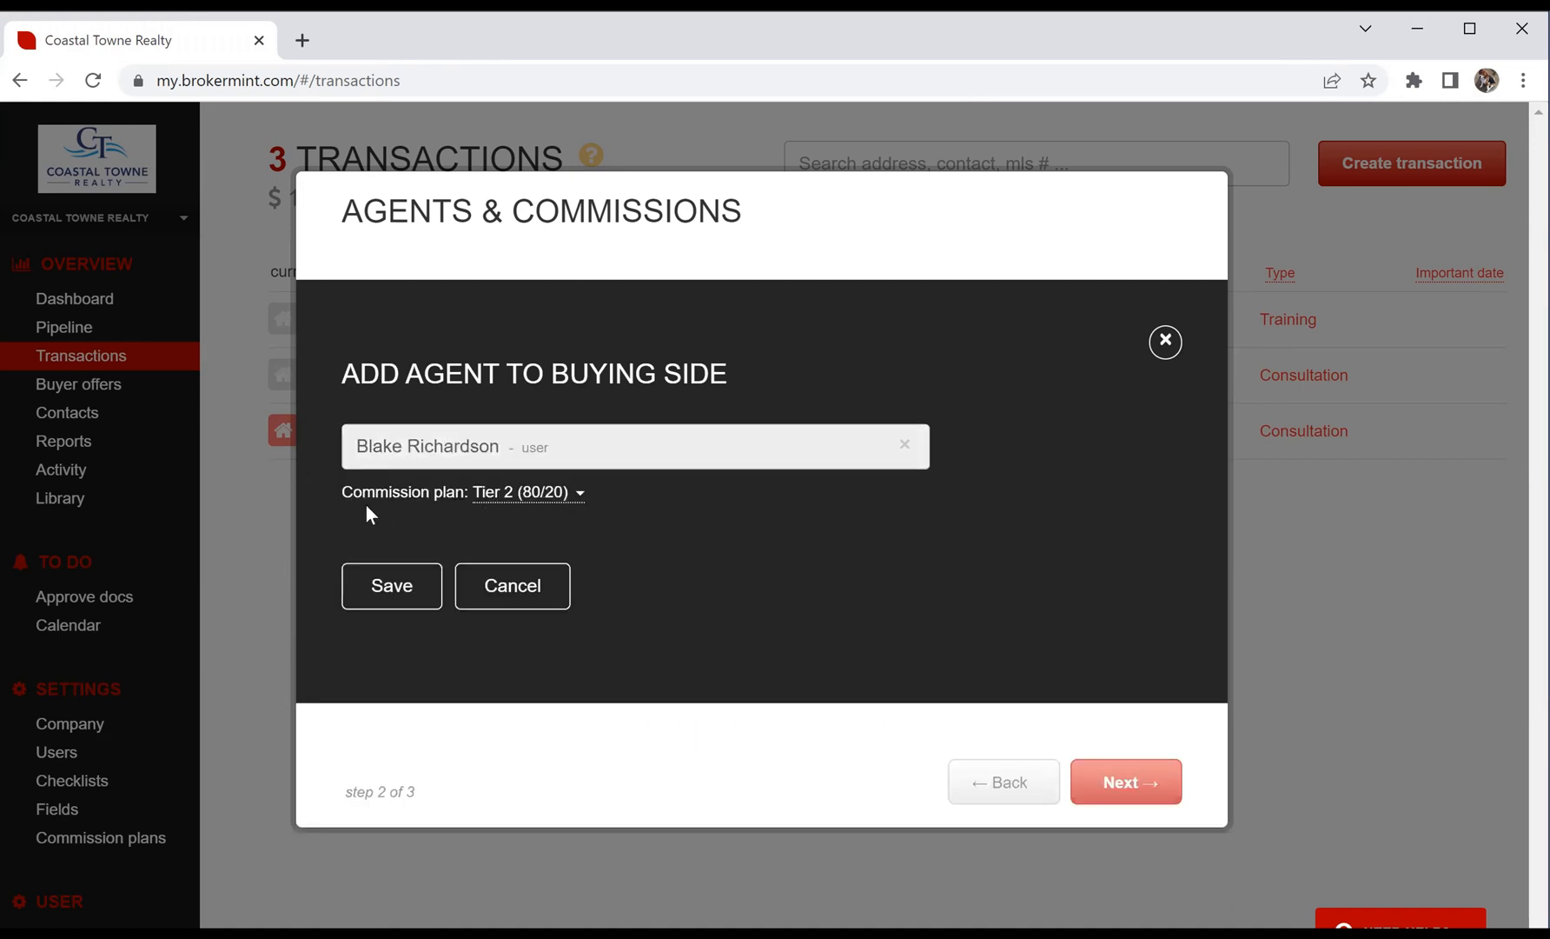
left_click(390, 587)
Step: Allocate 50% of the shared gross income to each buying-side agent and proceed to the contacts page
scroll(678, 774, "down", 1)
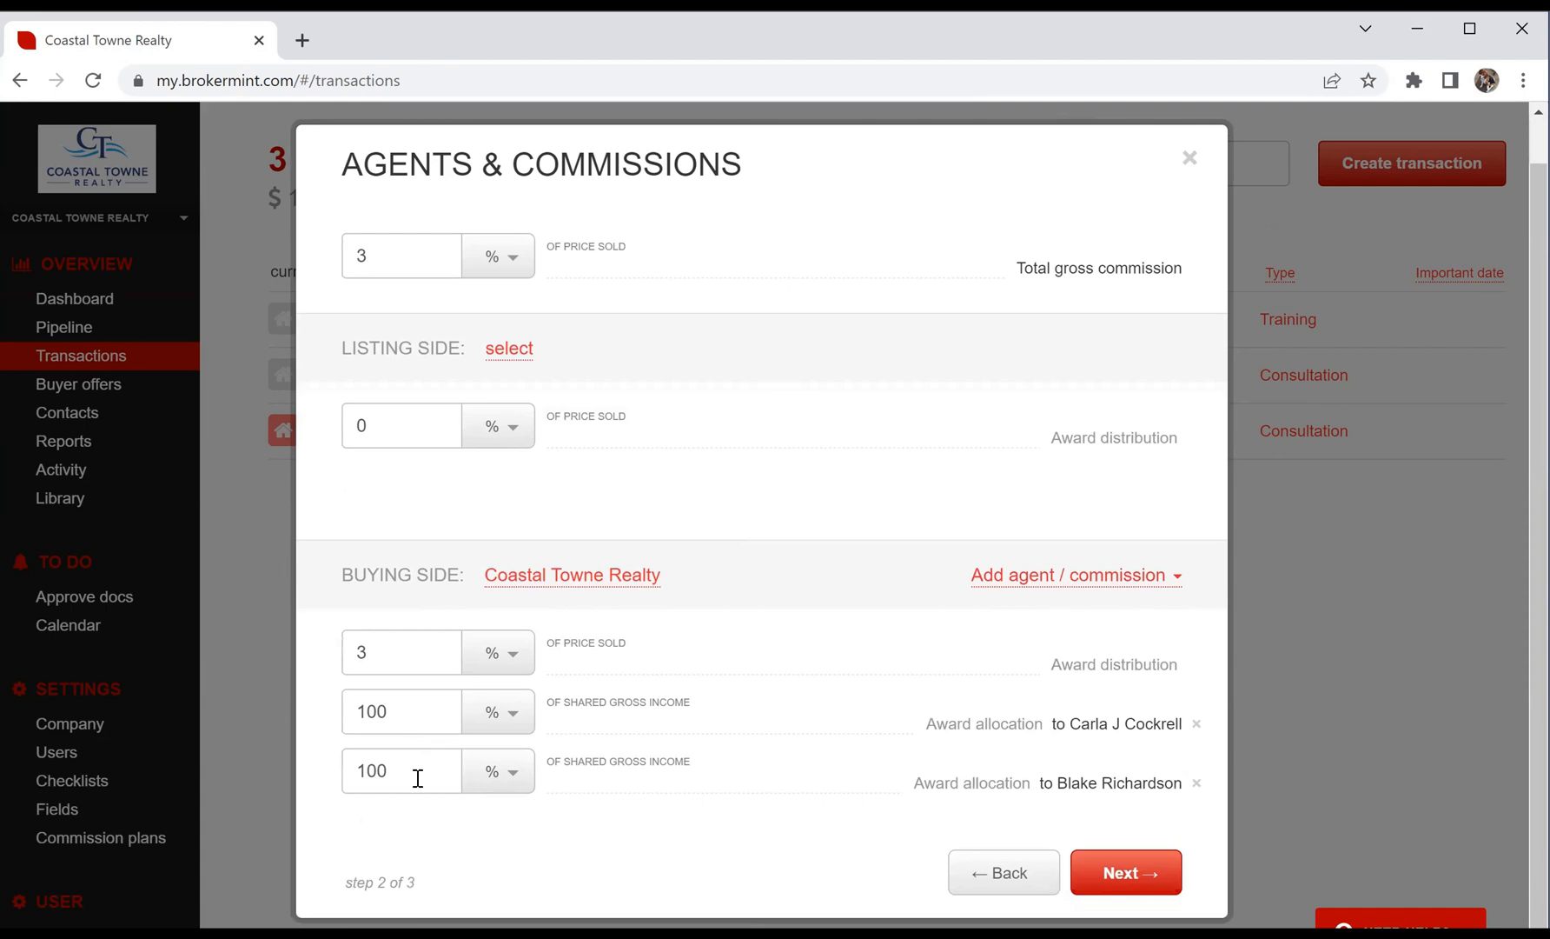
left_click_drag(426, 716, 259, 707)
type("50")
left_click_drag(395, 771, 195, 741)
type("50")
left_click(1112, 871)
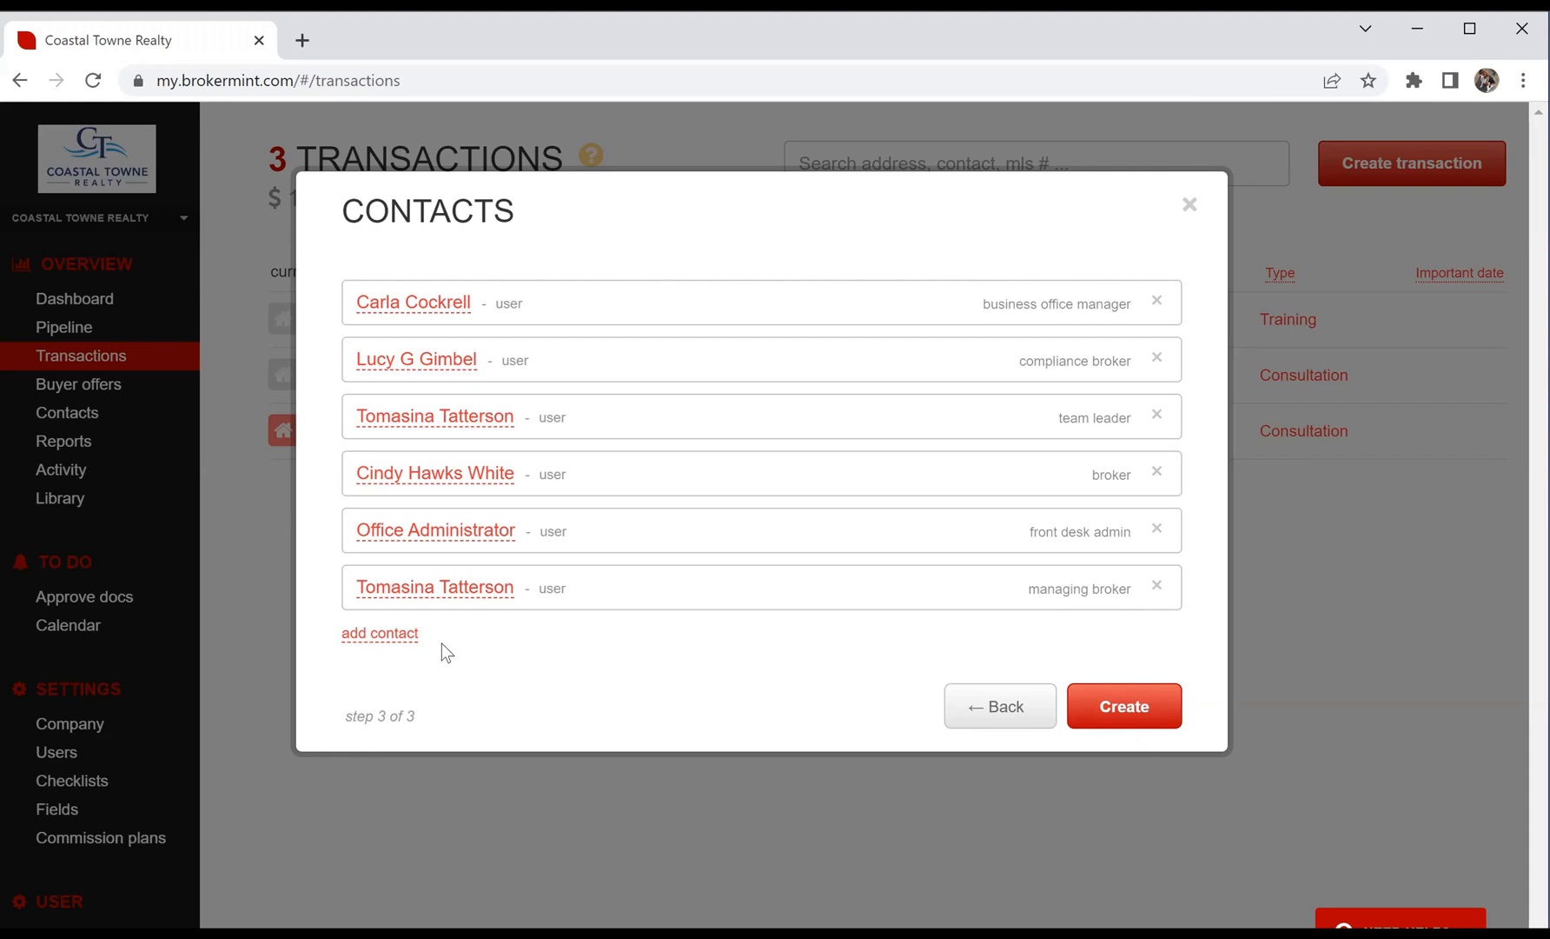
Step: Add an existing contact to the transaction in the Buyer role
left_click(389, 642)
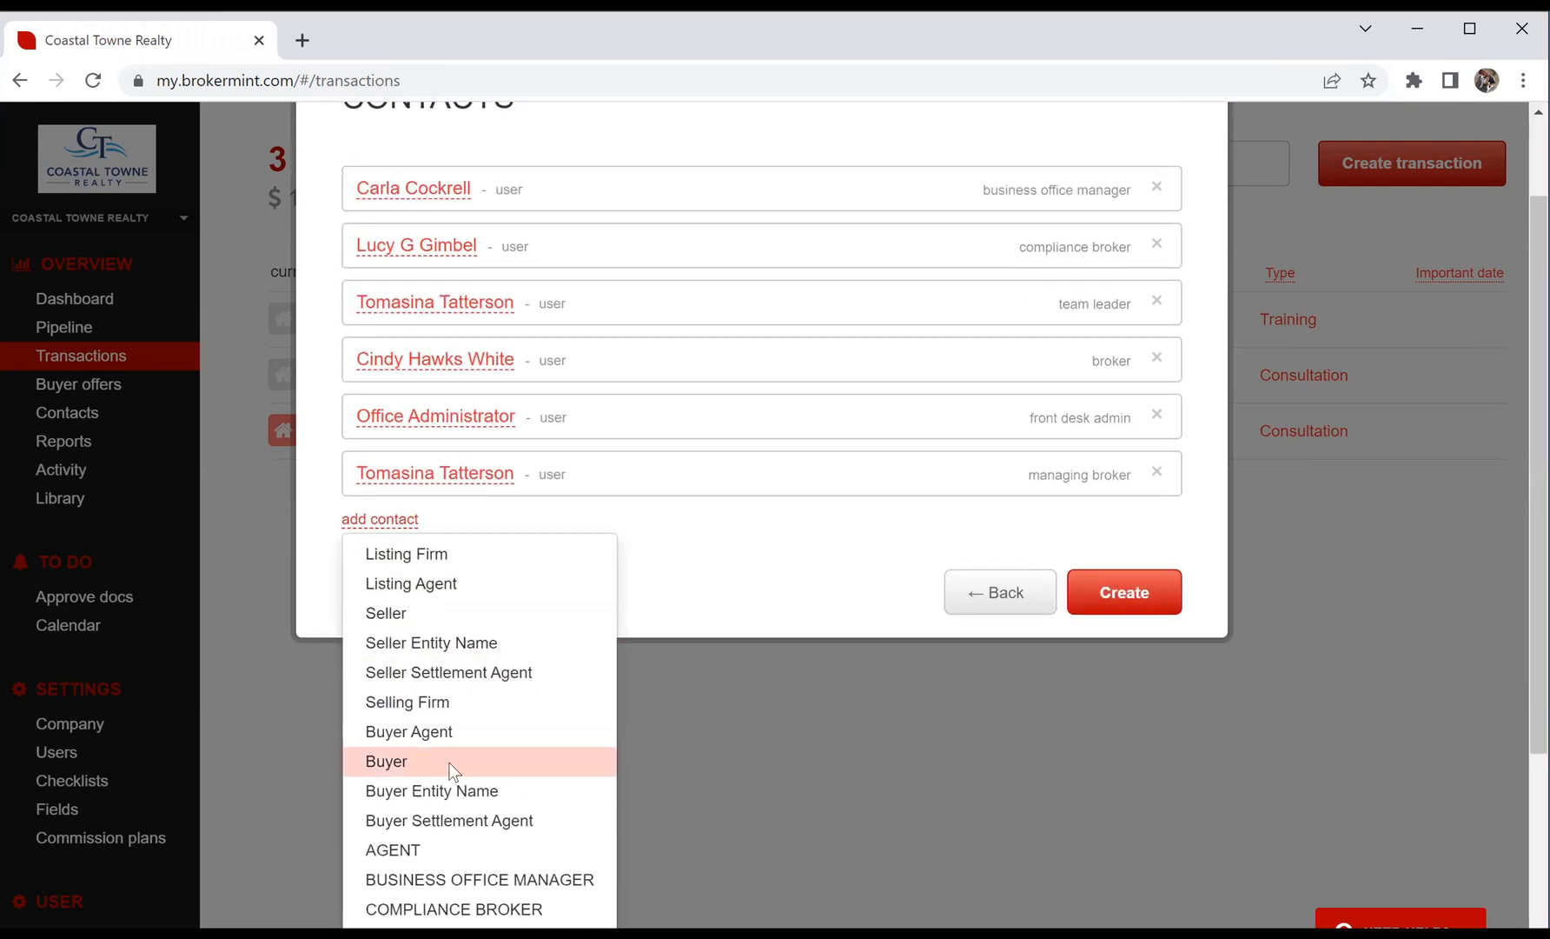
left_click(408, 763)
left_click(488, 640)
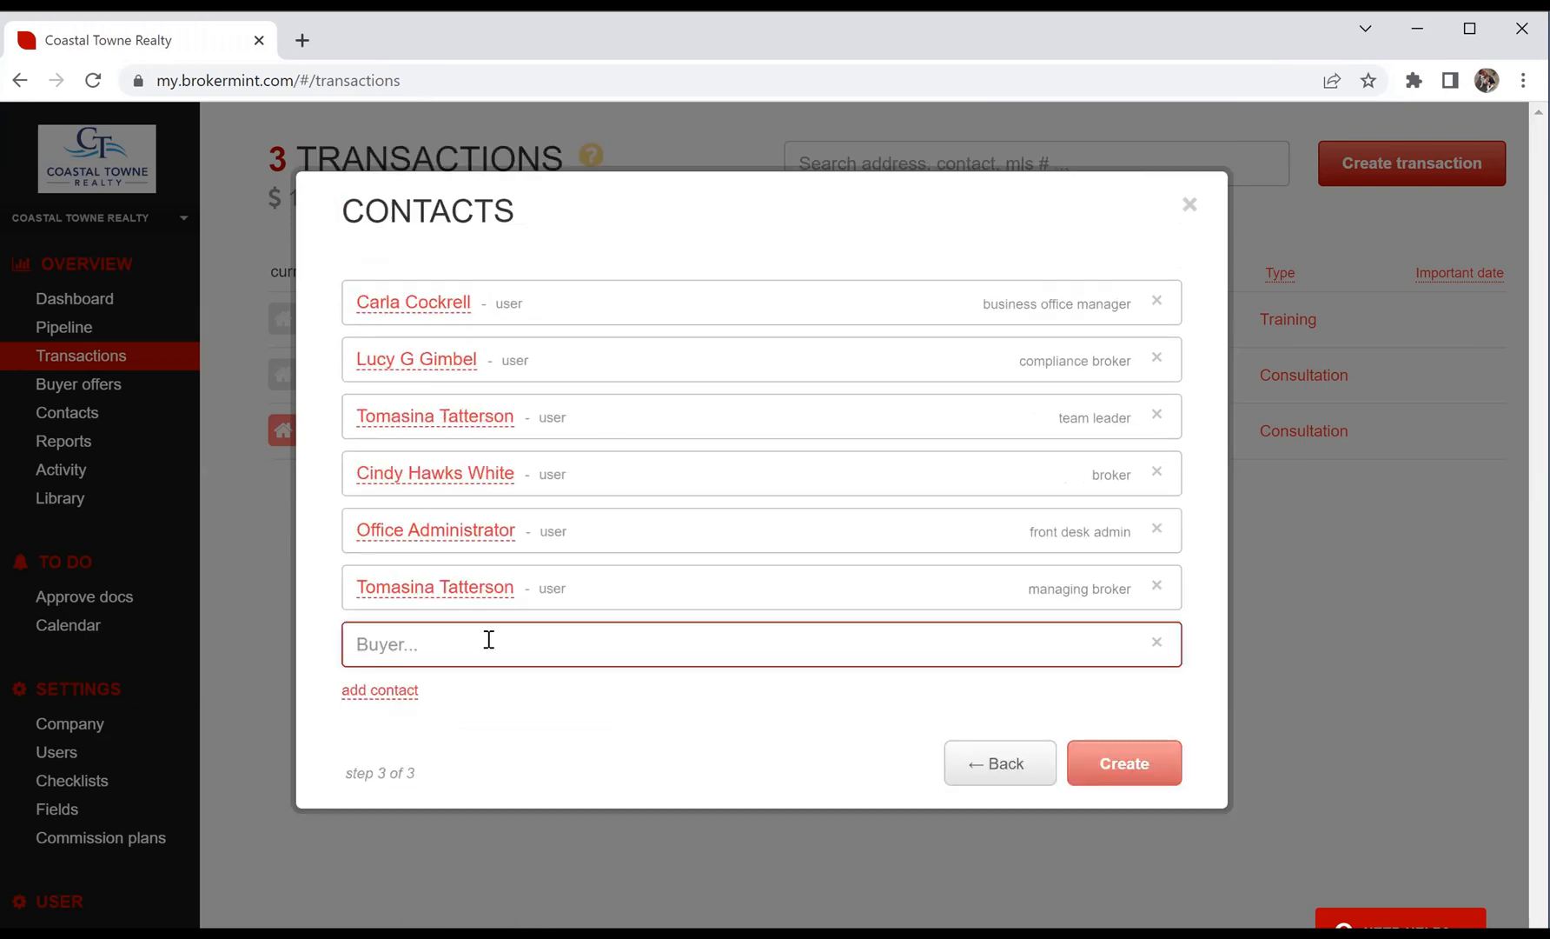
type("mic")
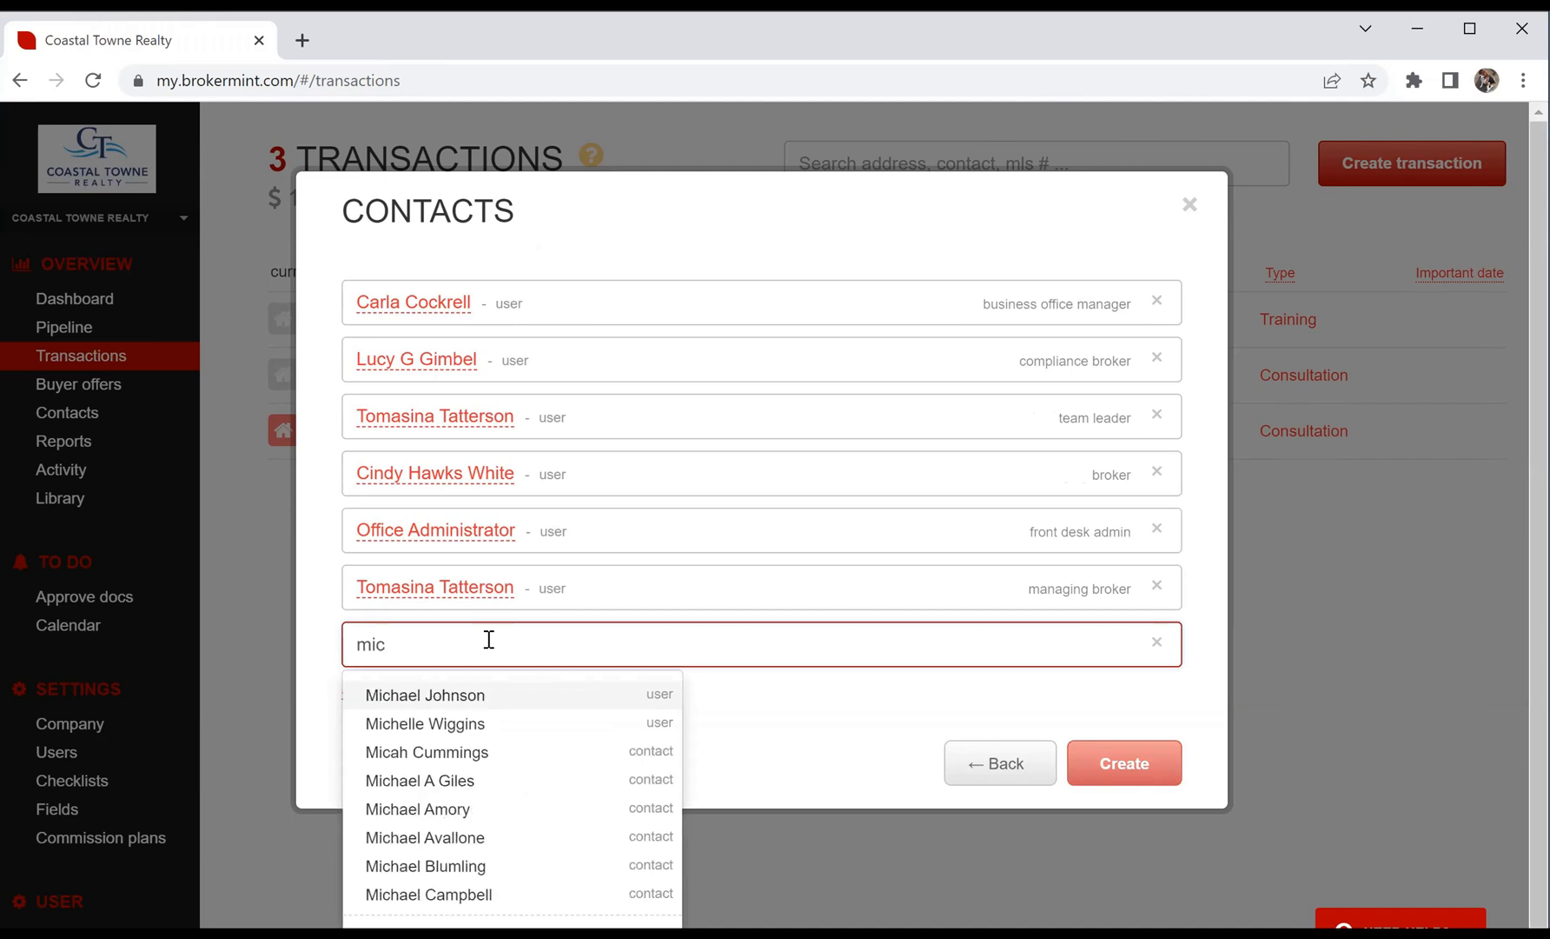
type("key")
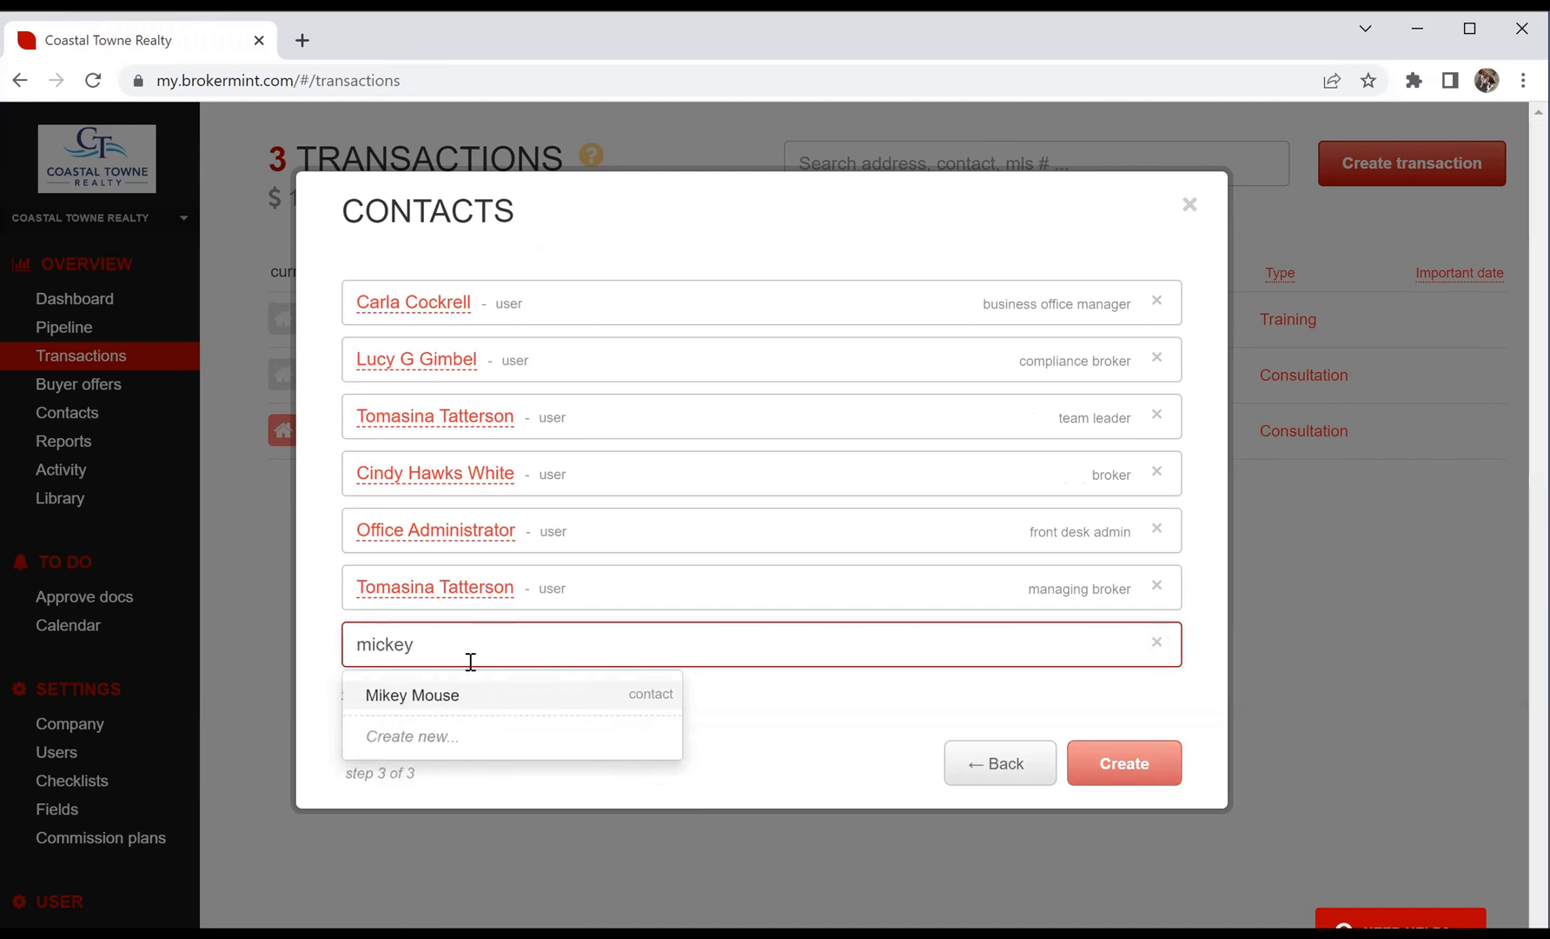
left_click(451, 698)
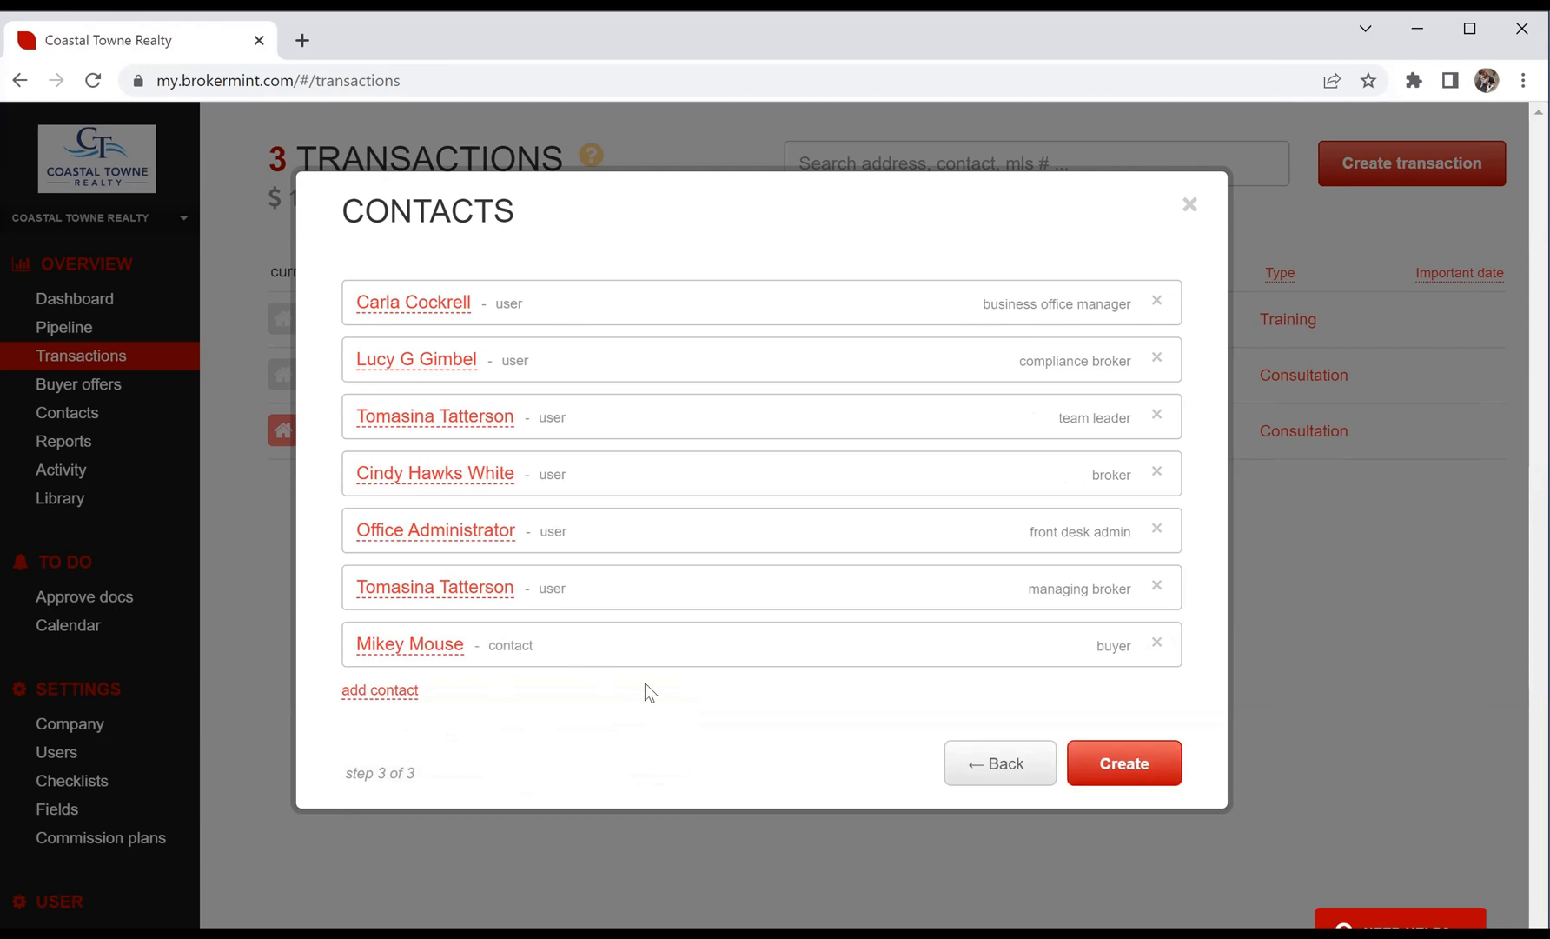
Step: Add the first buying-side agent's user record as Buyer Agent and create the transaction
left_click(373, 691)
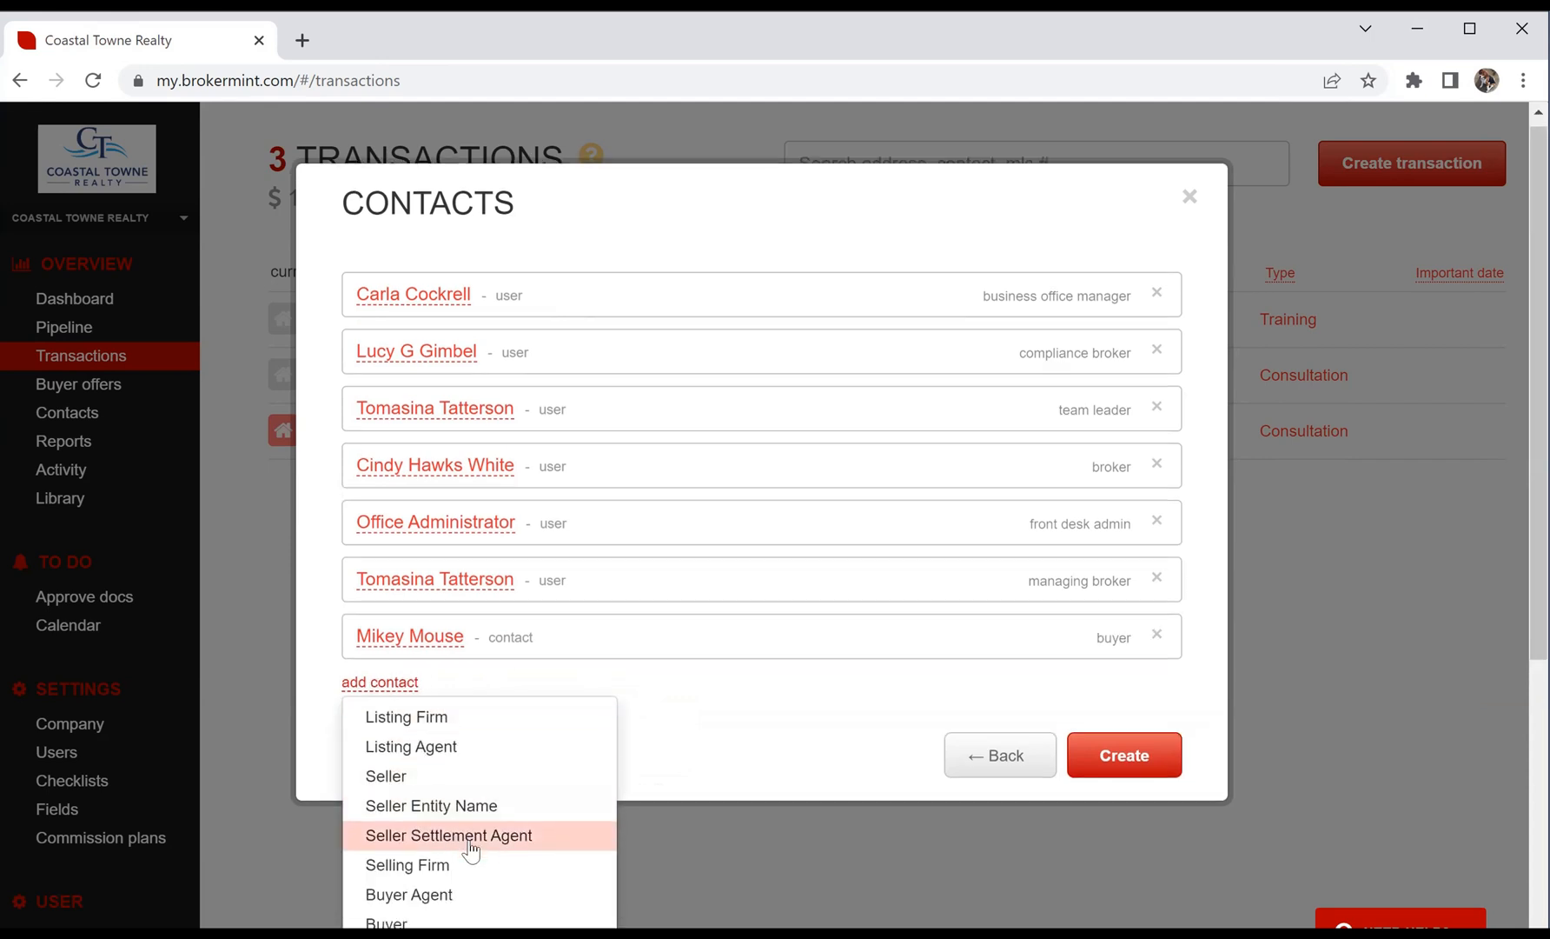
scroll(465, 847, "down", 1)
left_click(439, 789)
left_click(417, 702)
type("car")
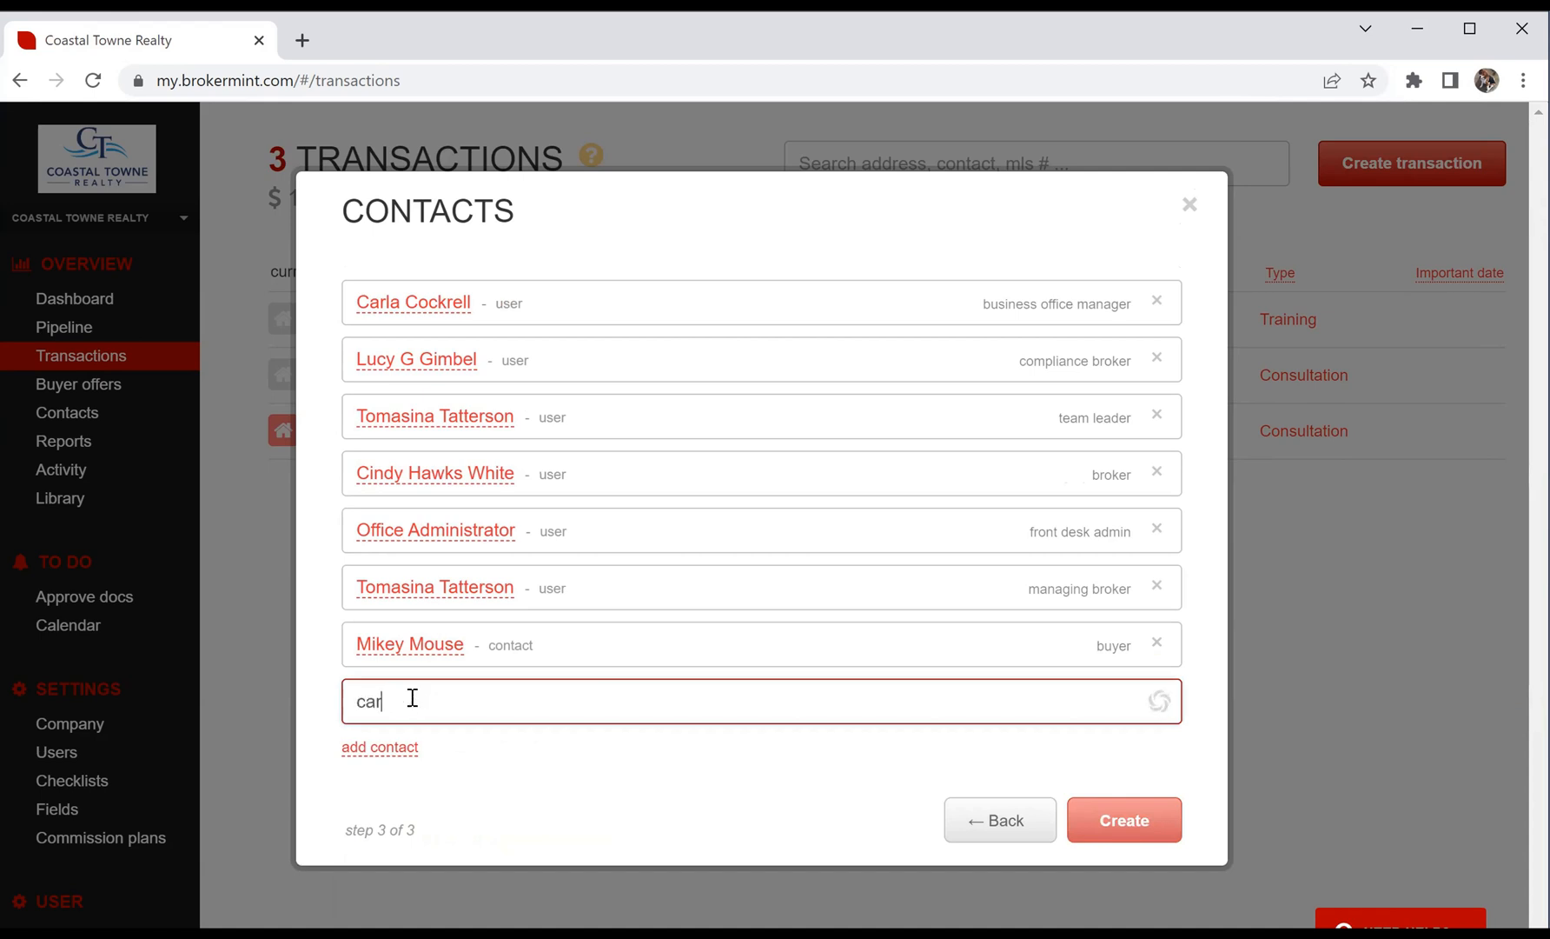
left_click(426, 782)
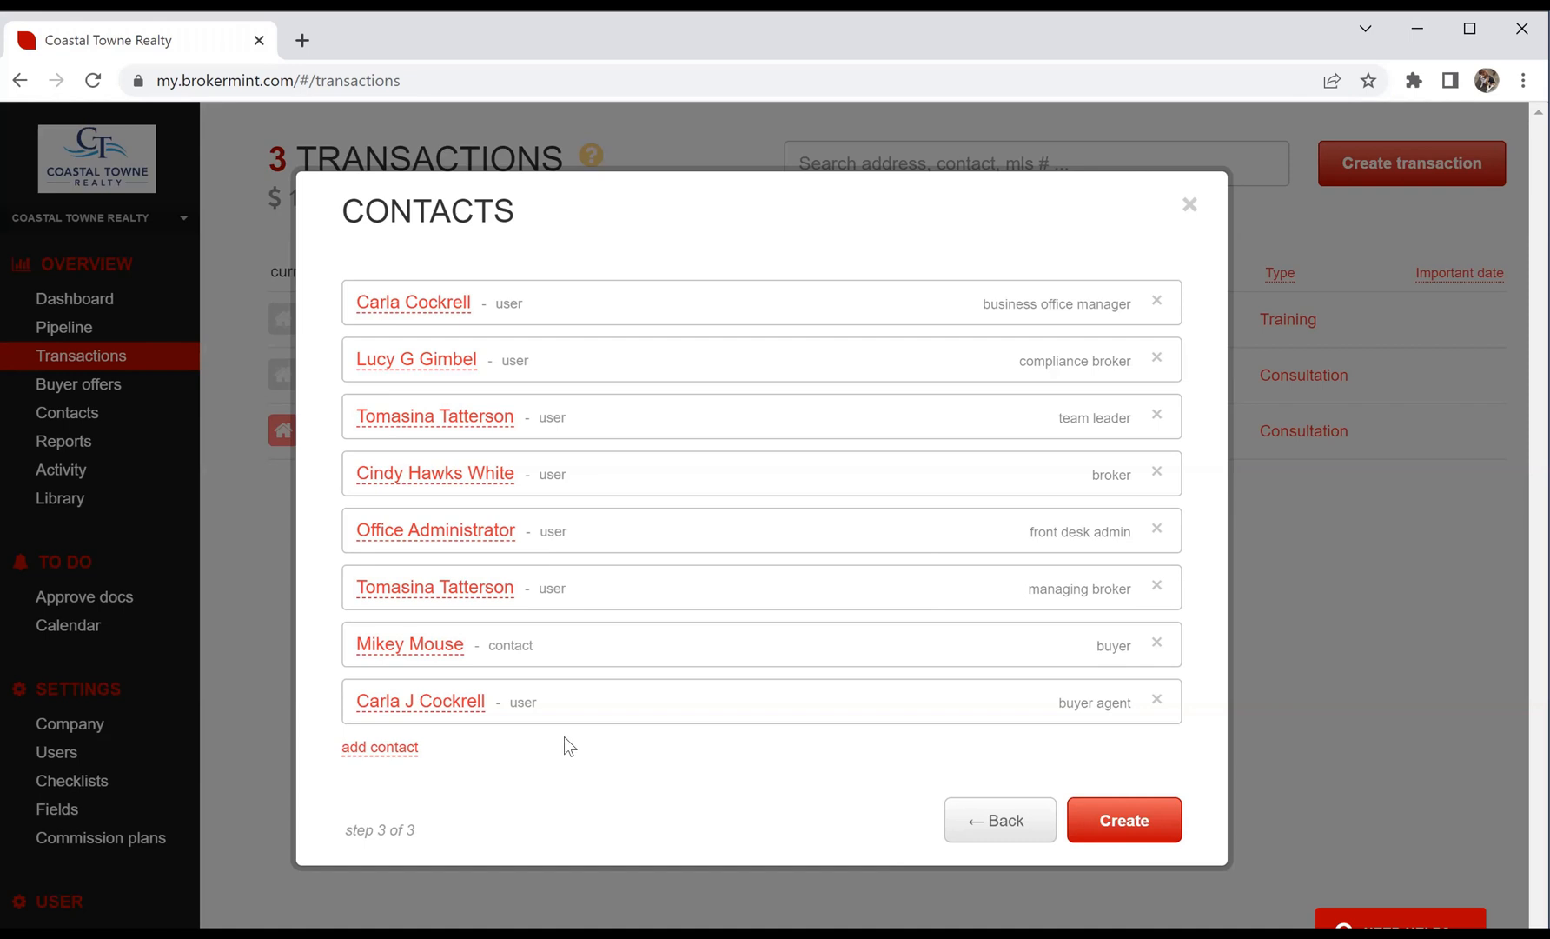
left_click(1127, 831)
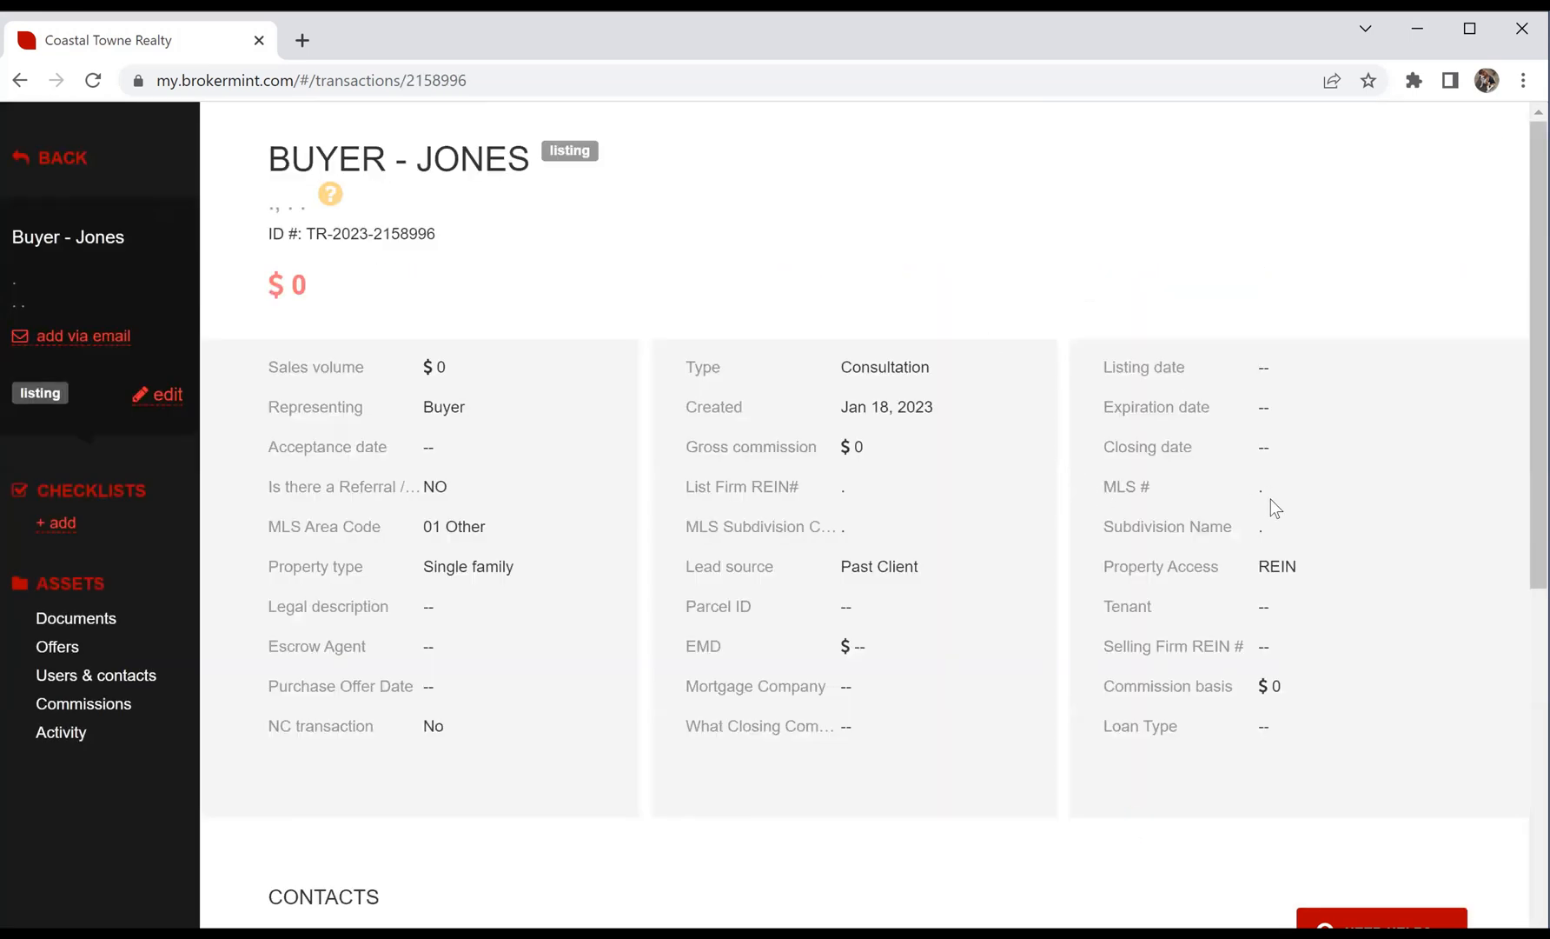
Step: Review the new transaction's type options and additional fields in edit mode, and save it without changing any values
scroll(956, 366, "down", 1)
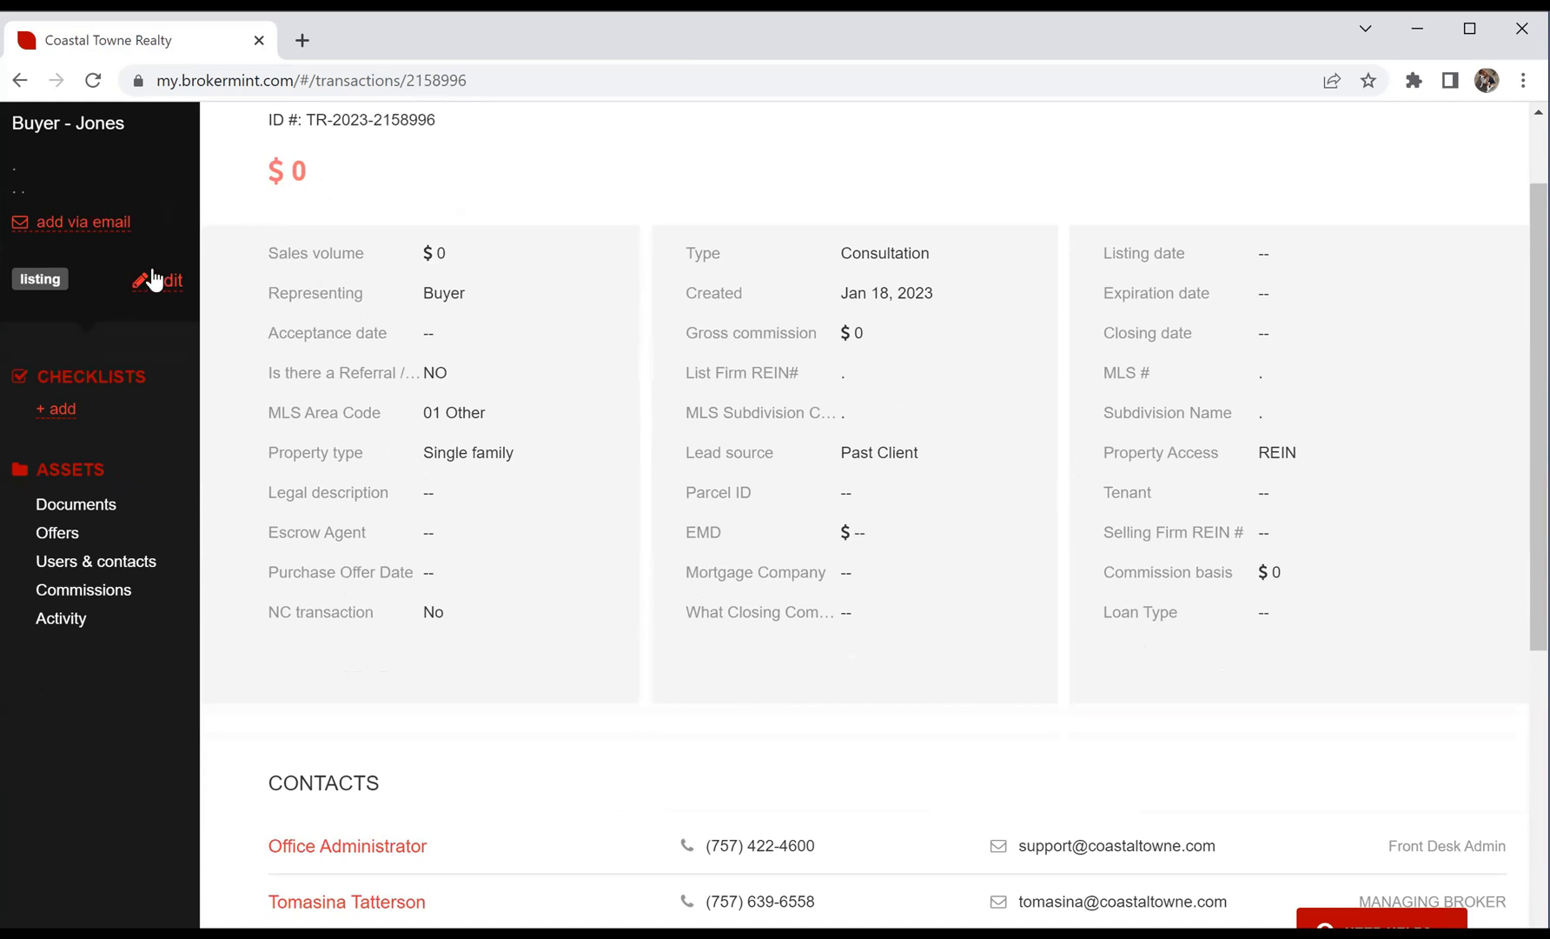
left_click(174, 292)
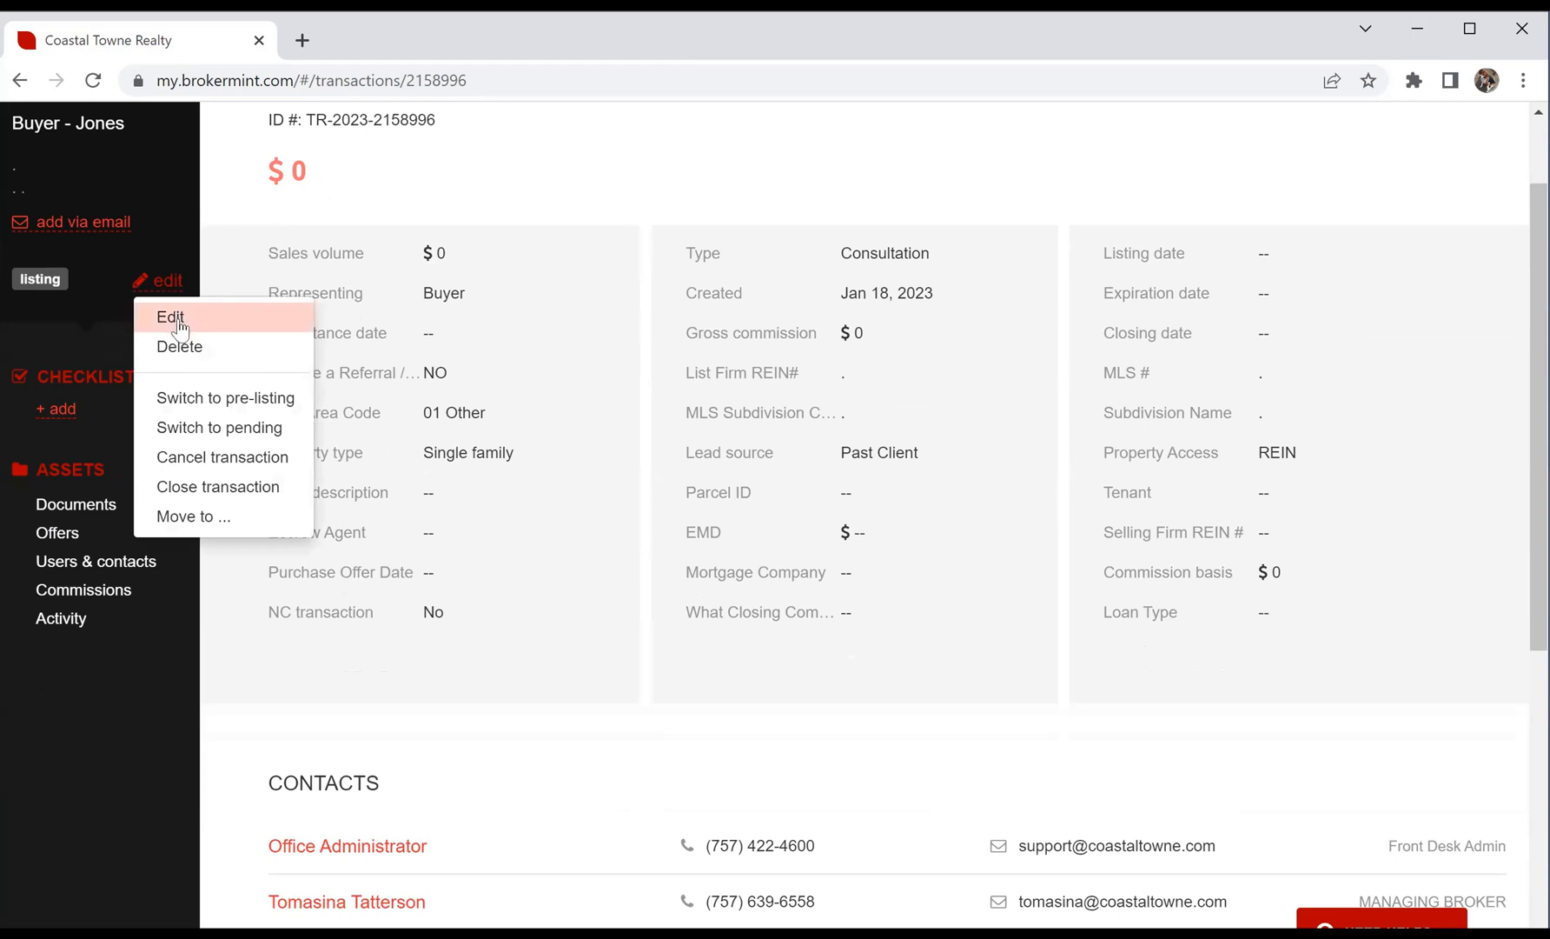
left_click(176, 318)
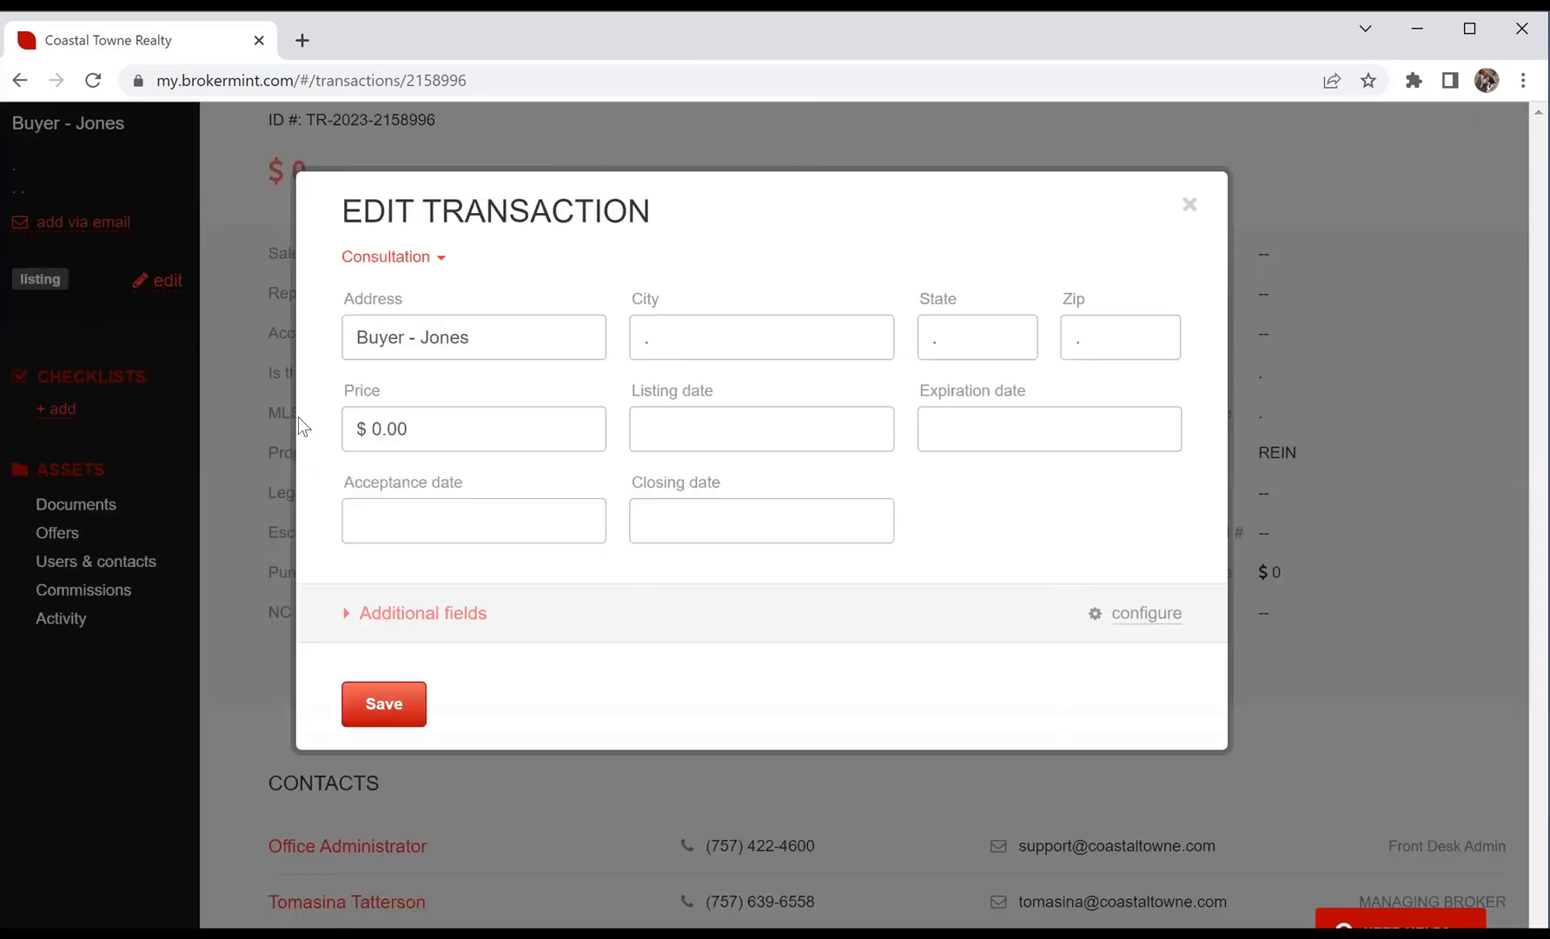
left_click(426, 258)
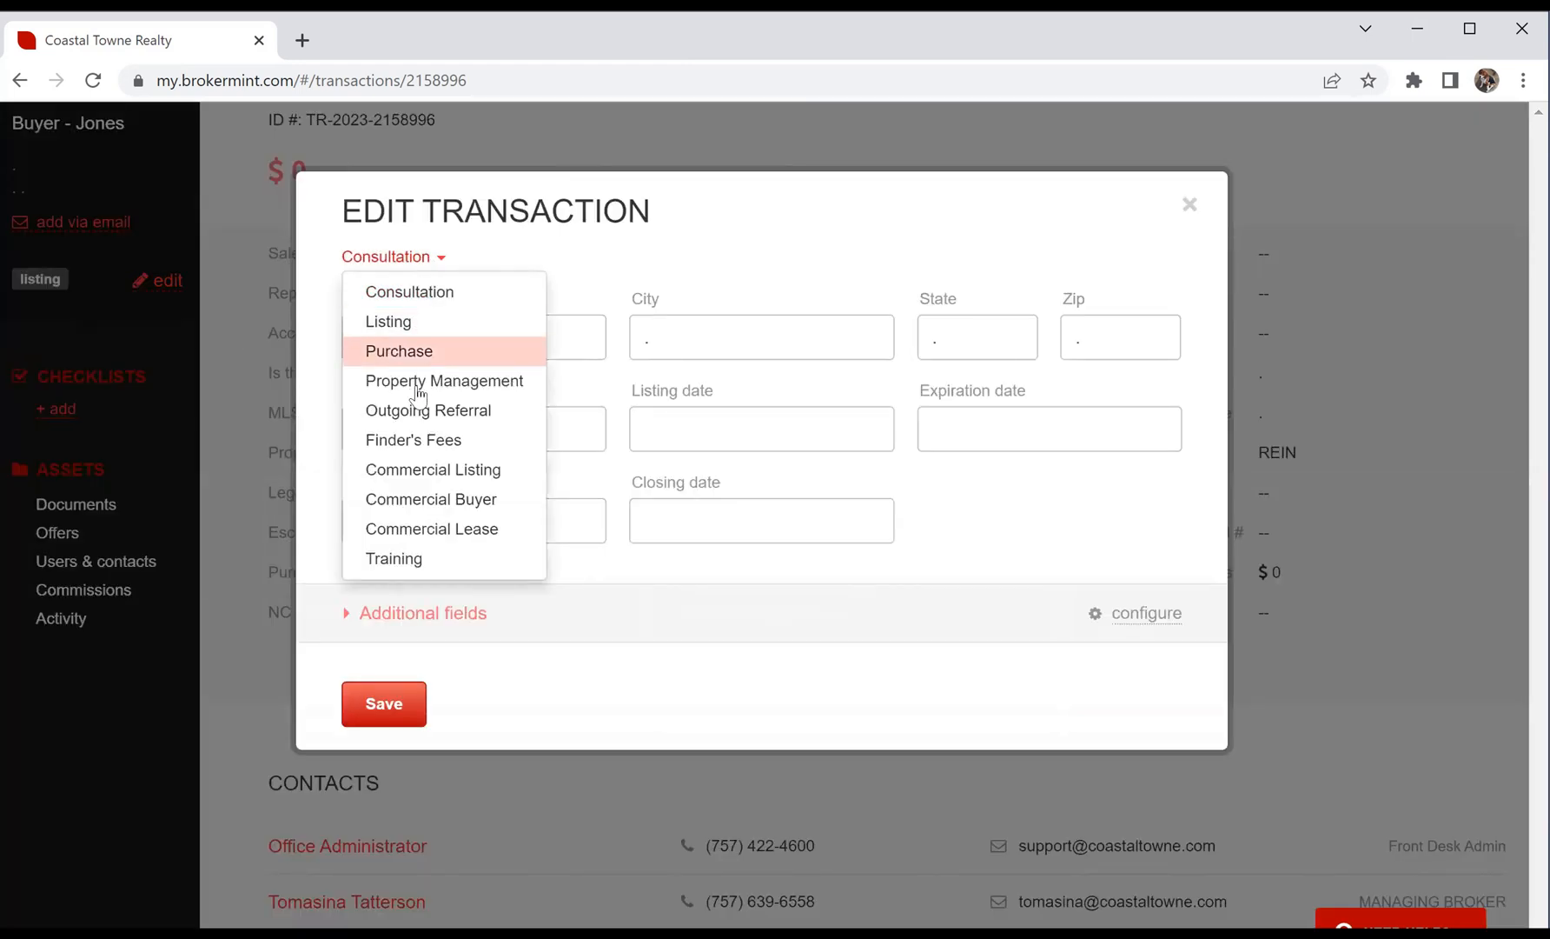
left_click(424, 256)
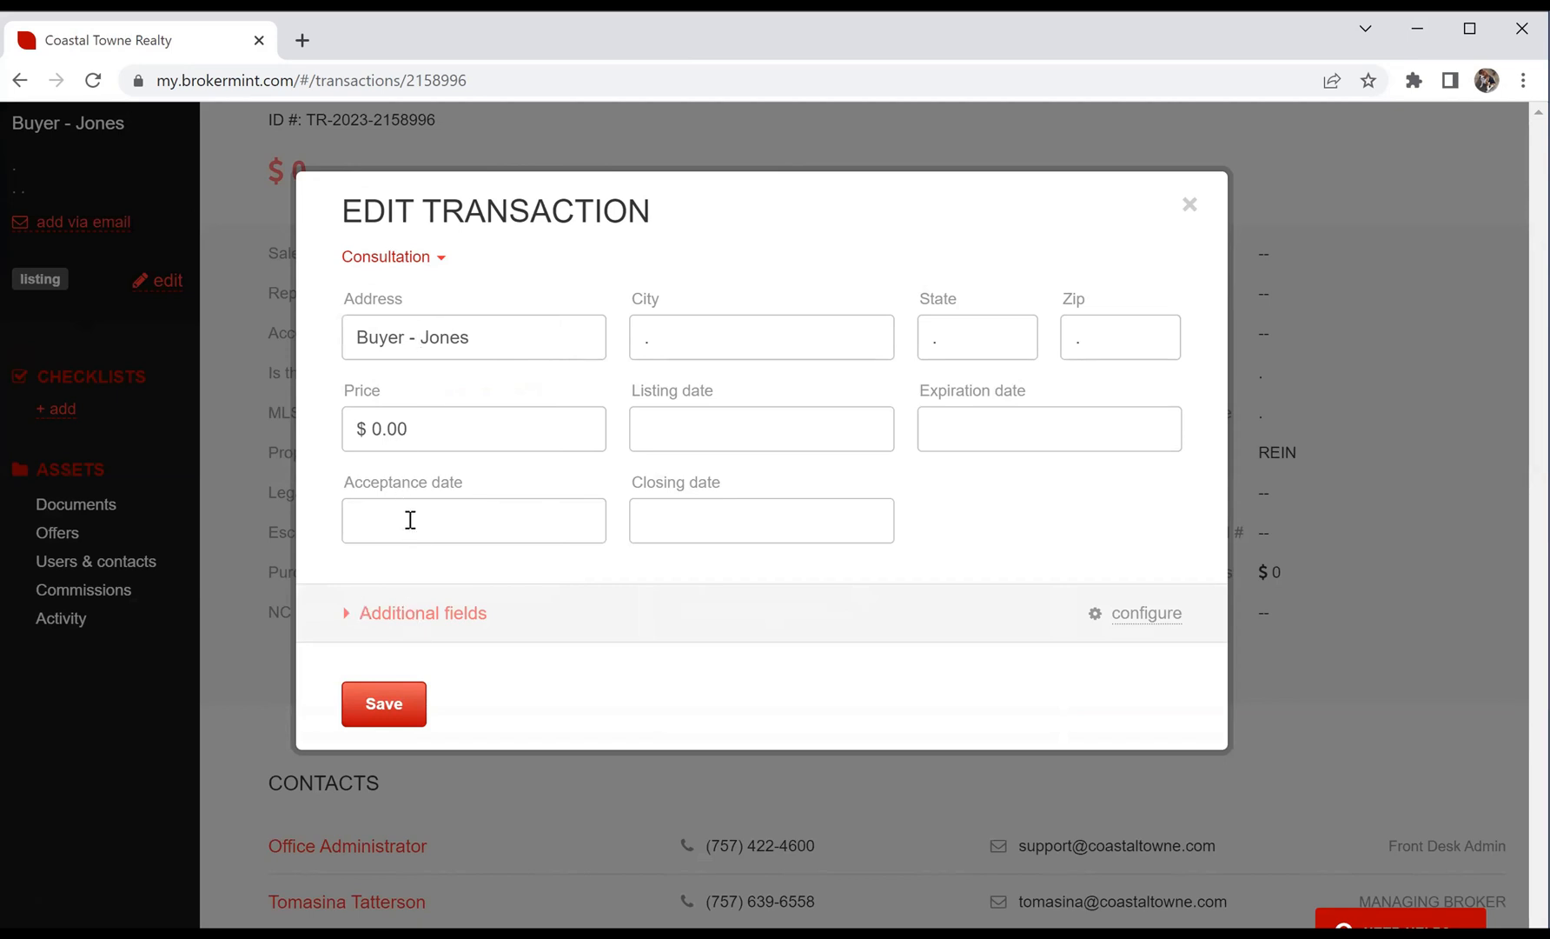
left_click(421, 614)
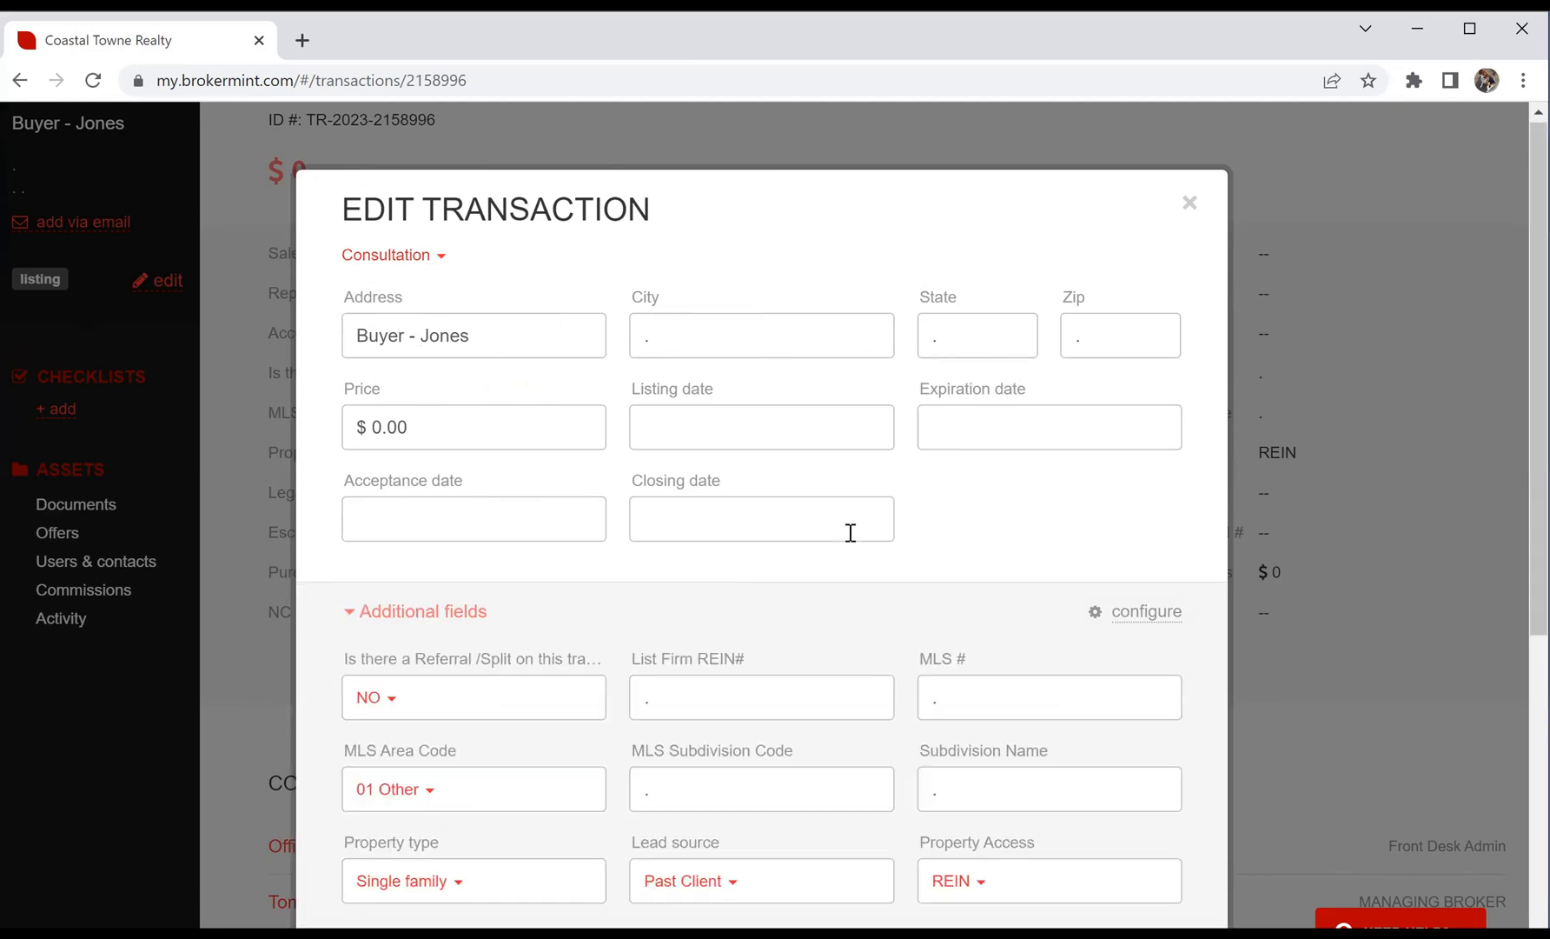
scroll(851, 532, "down", 6)
left_click(361, 874)
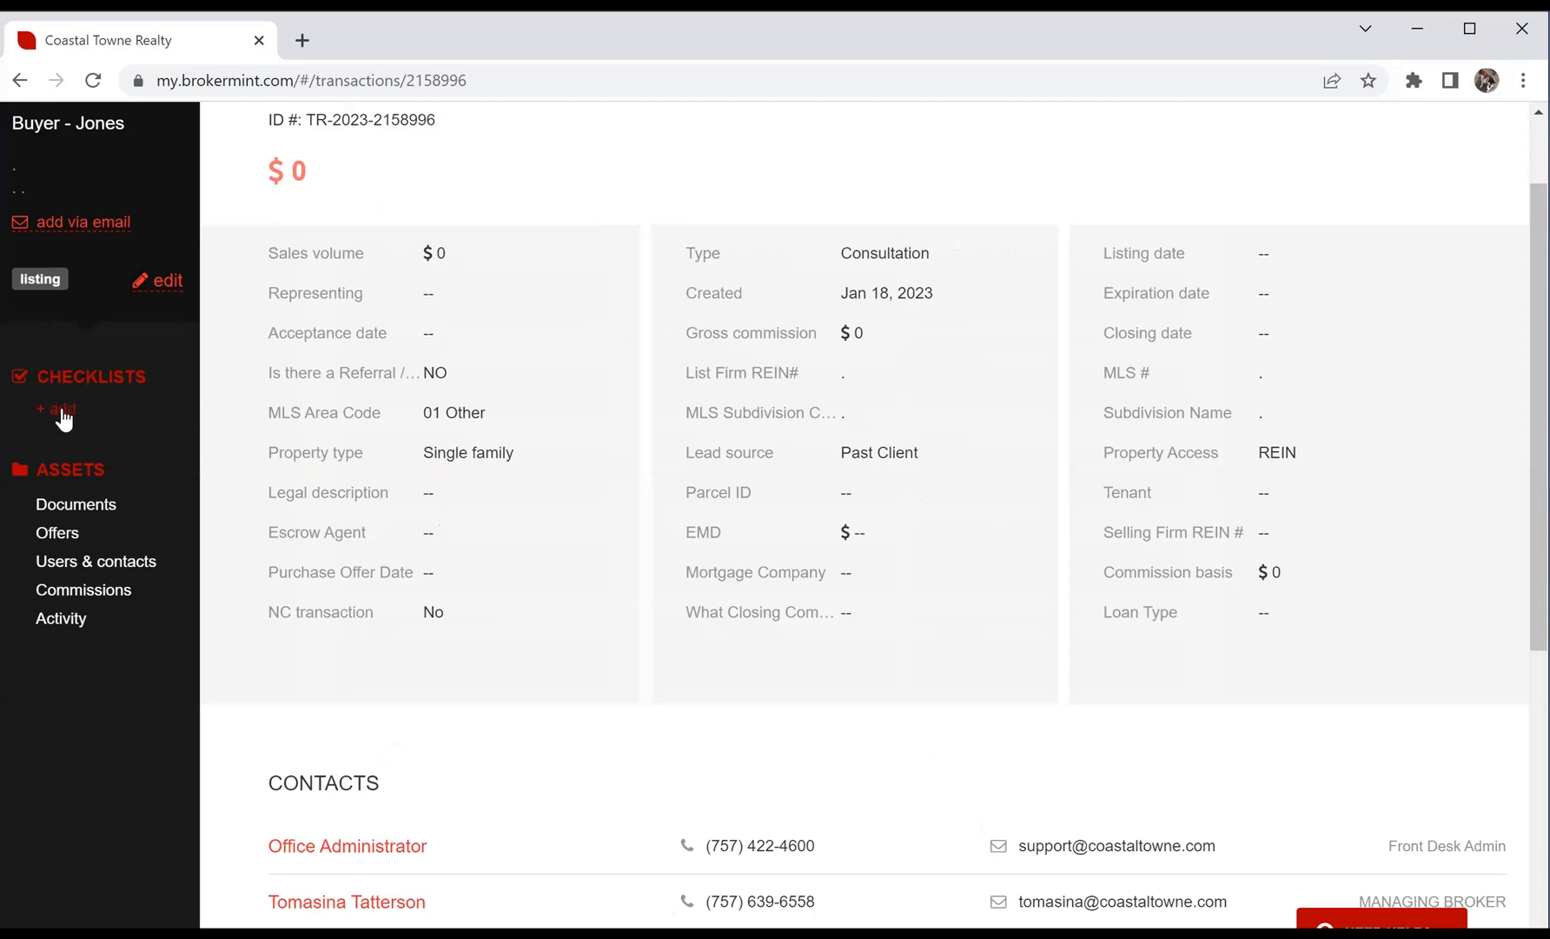
Step: Add a checklist to the transaction from the *Buyer Consultation - Represented template
left_click(57, 410)
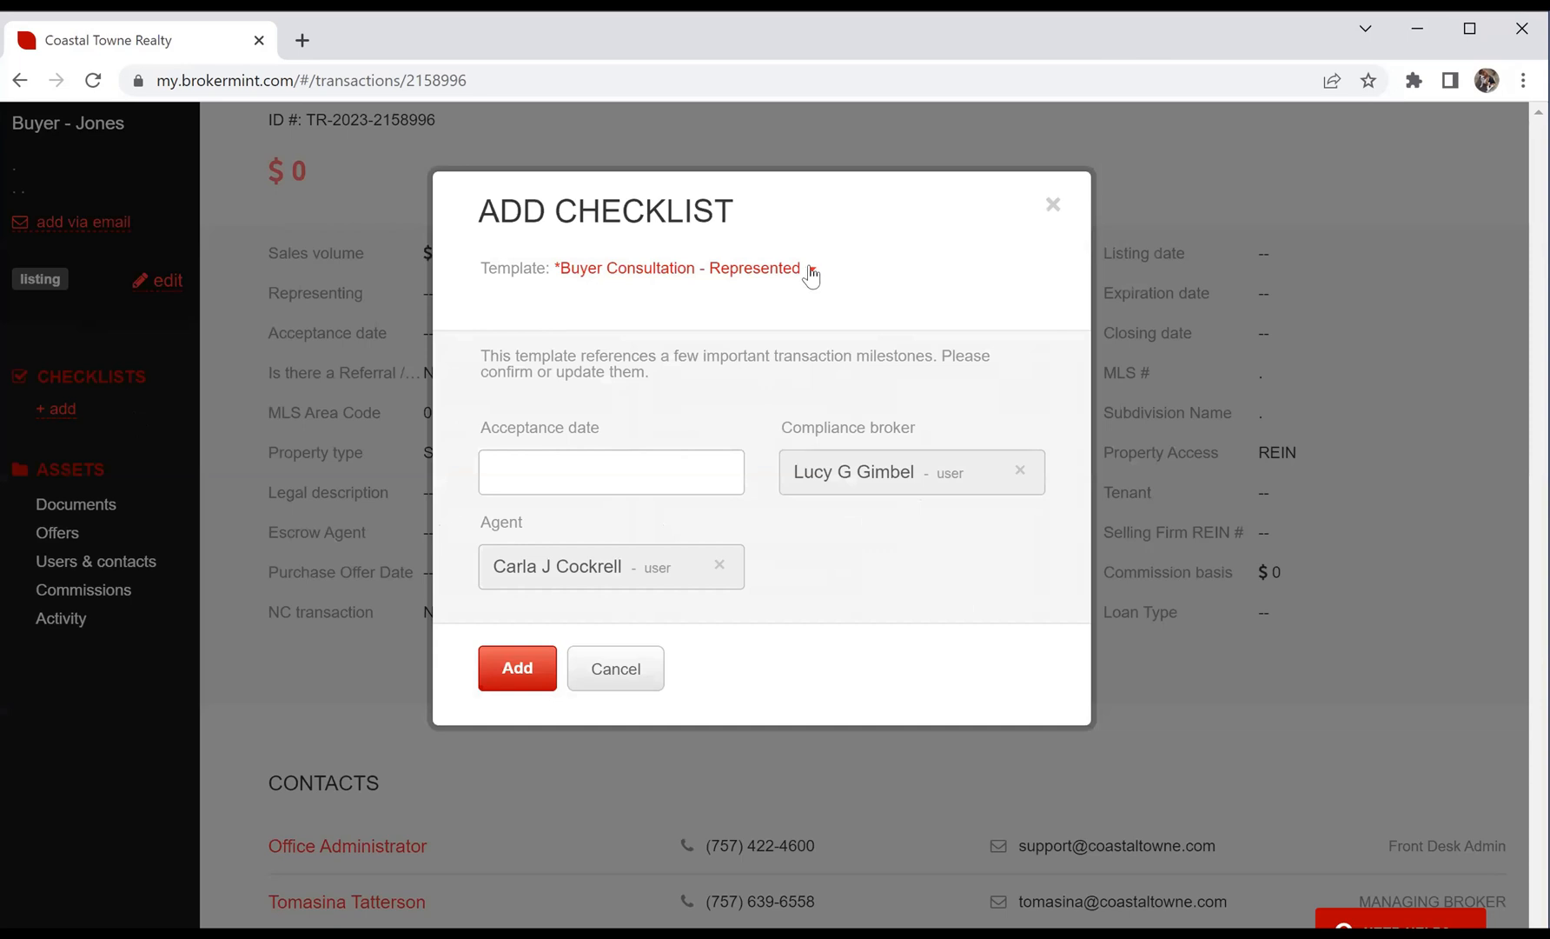
left_click(527, 669)
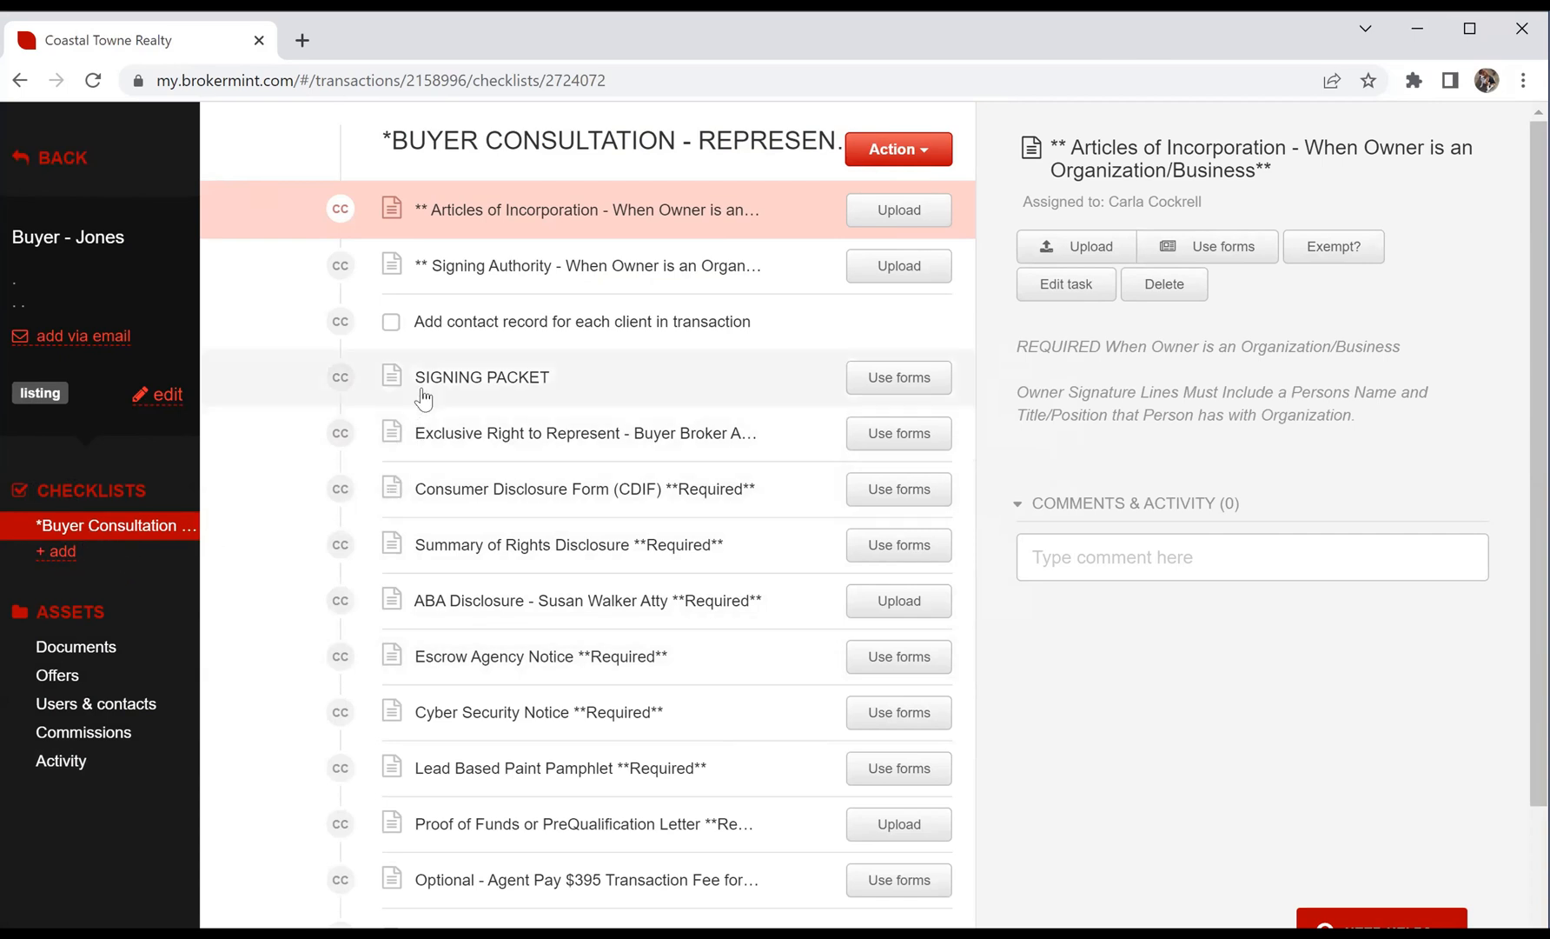
Step: Open the forms for the SIGNING PACKET task, review the preloaded documents and continue to the signer setup
left_click(902, 381)
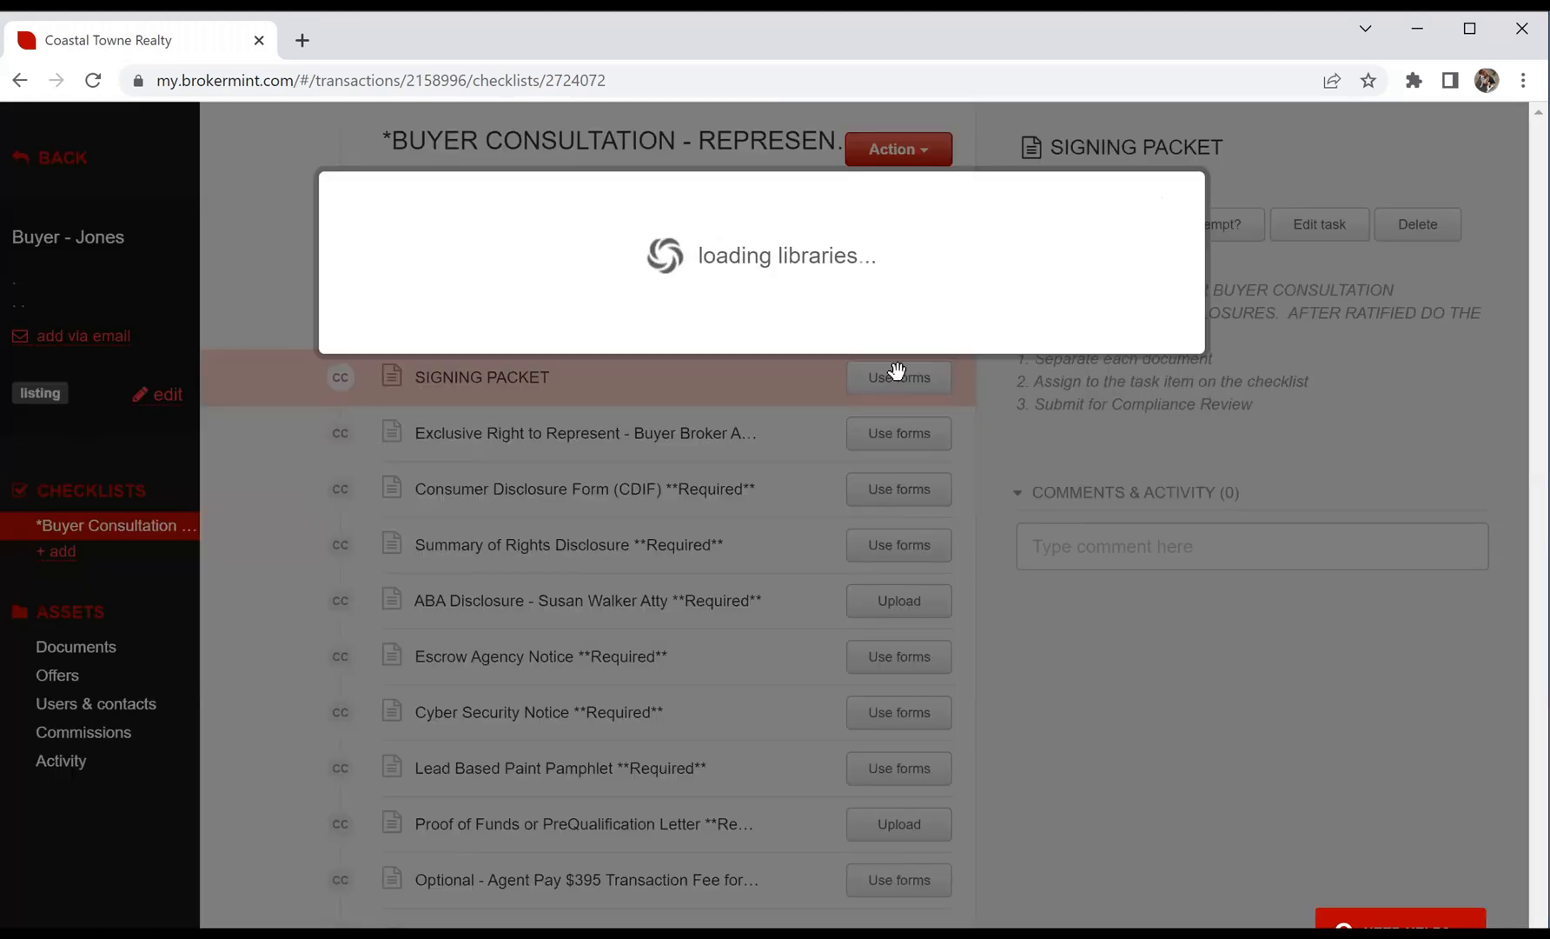
scroll(960, 294, "down", 1)
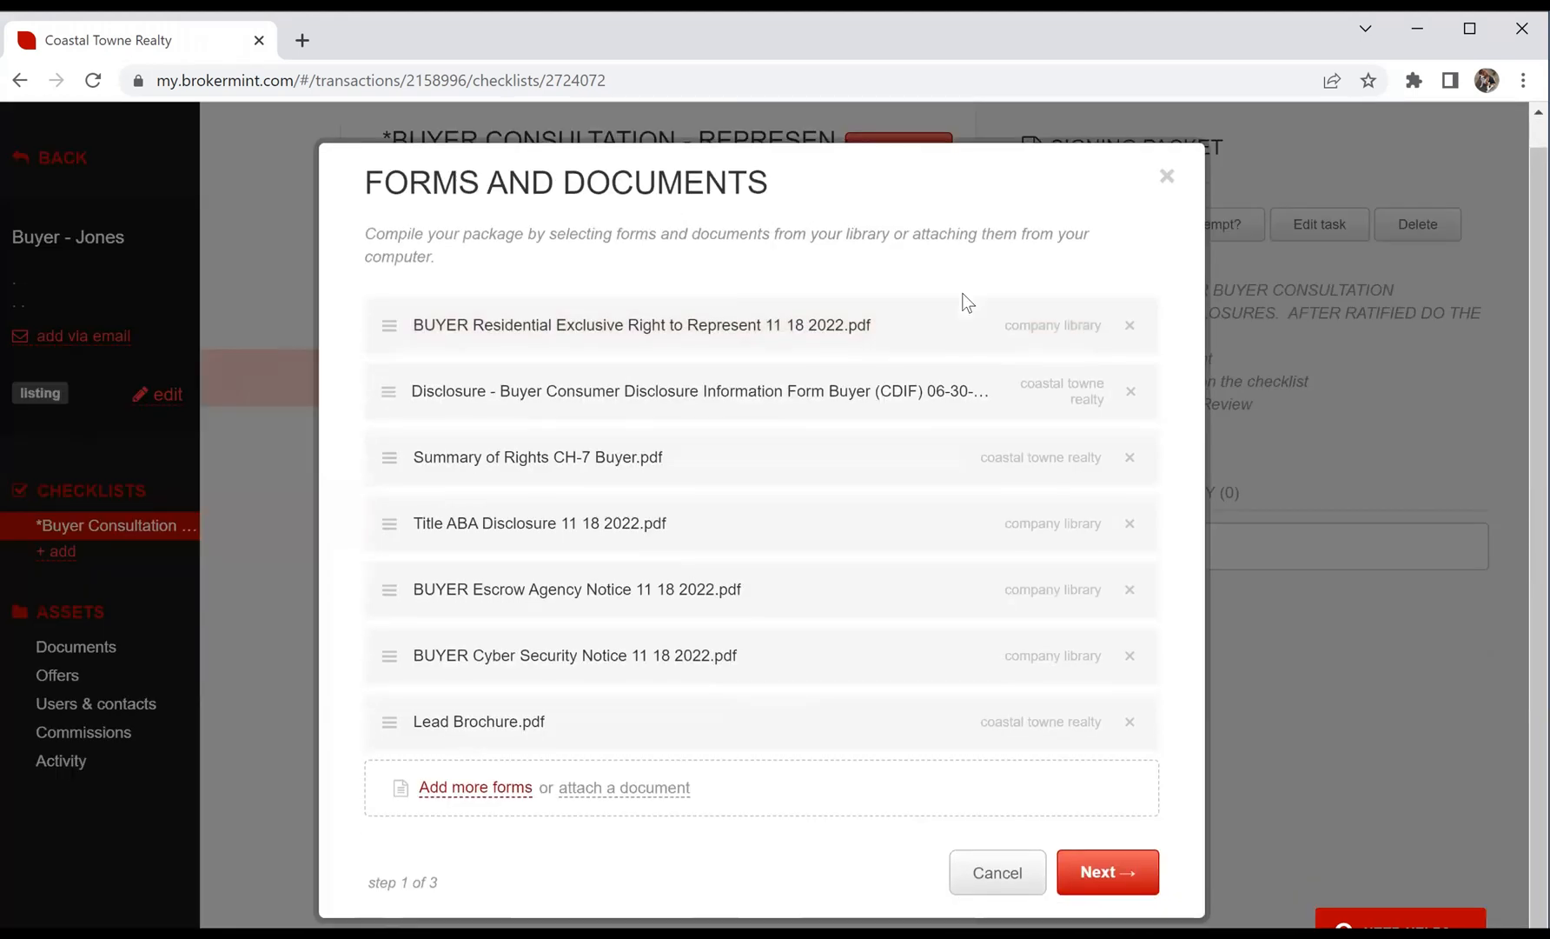
left_click(658, 313)
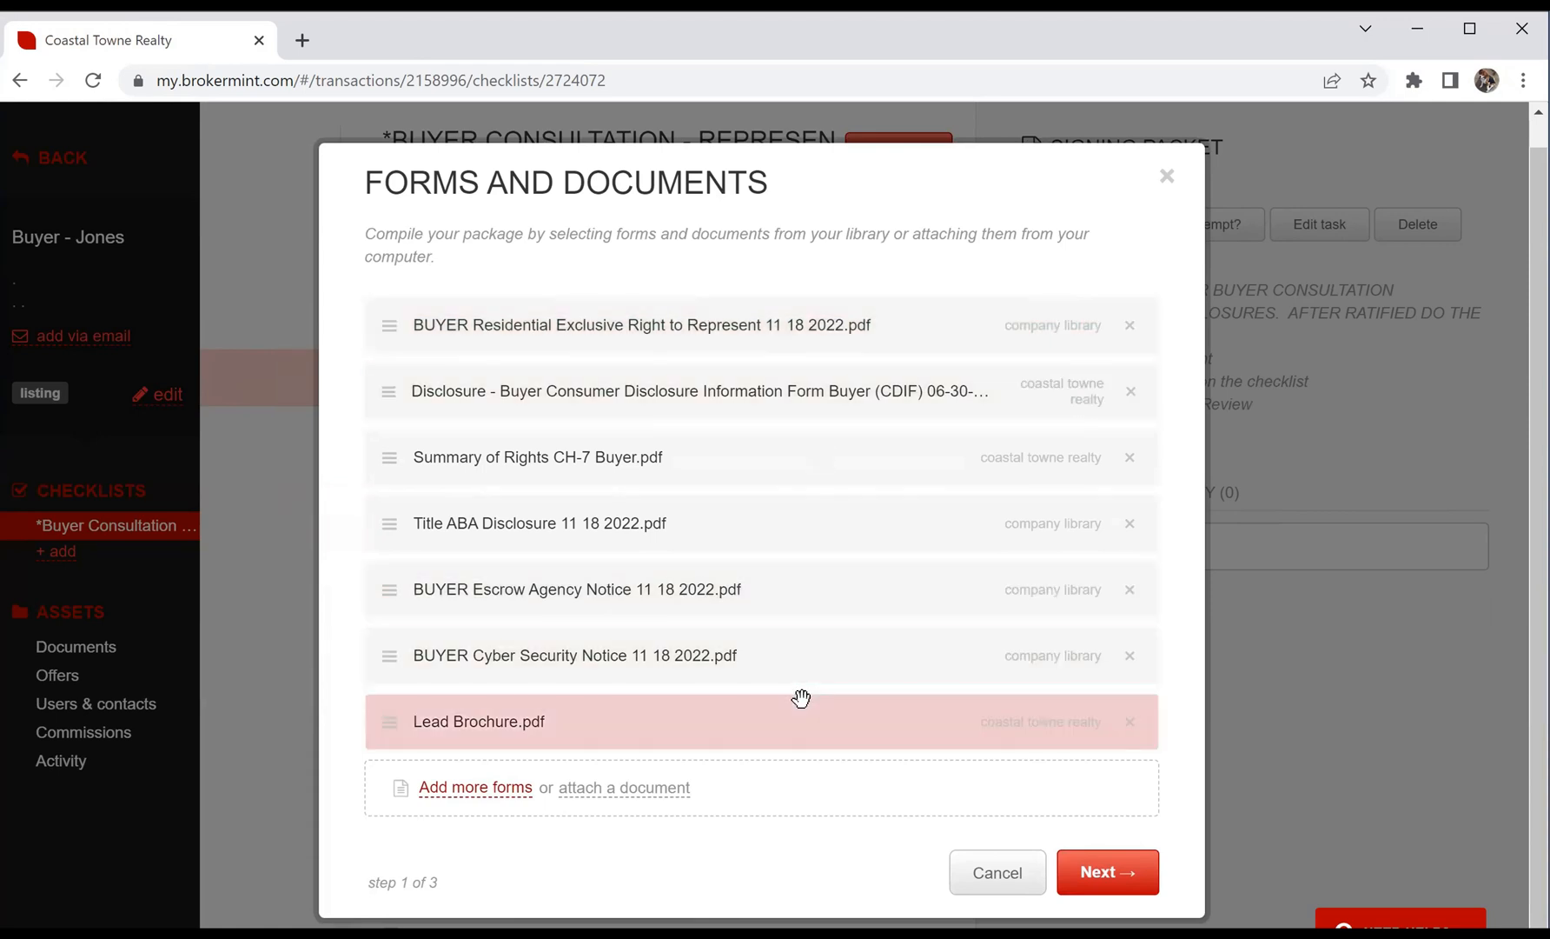
left_click(1116, 874)
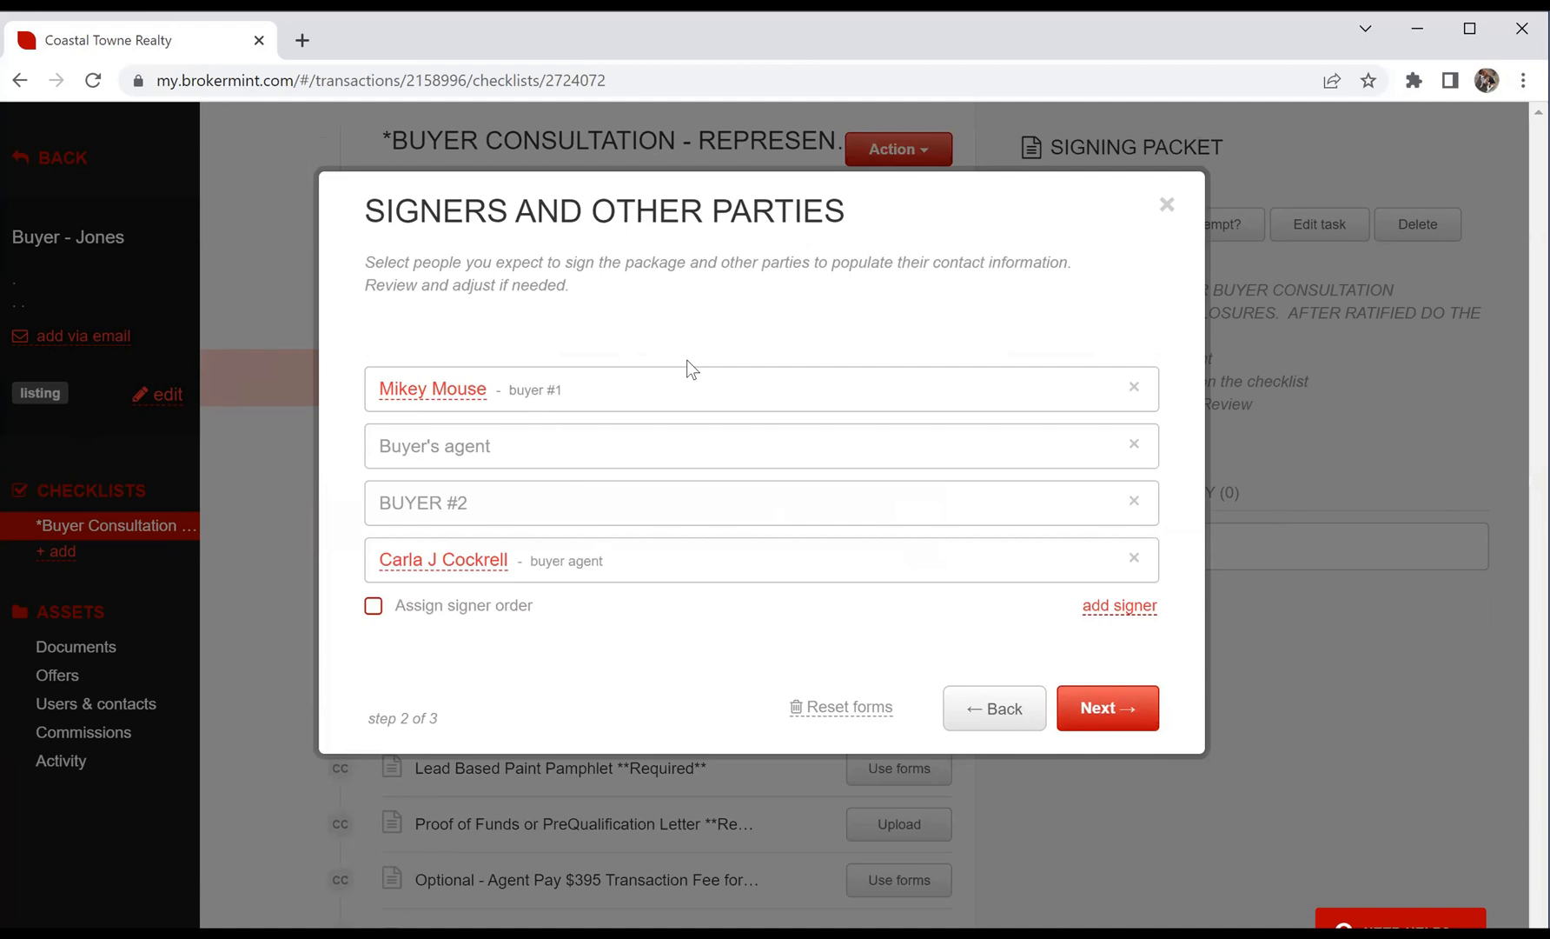
Step: Remove the unassigned Buyer's agent and BUYER #2 signers together with their fields
left_click(1134, 444)
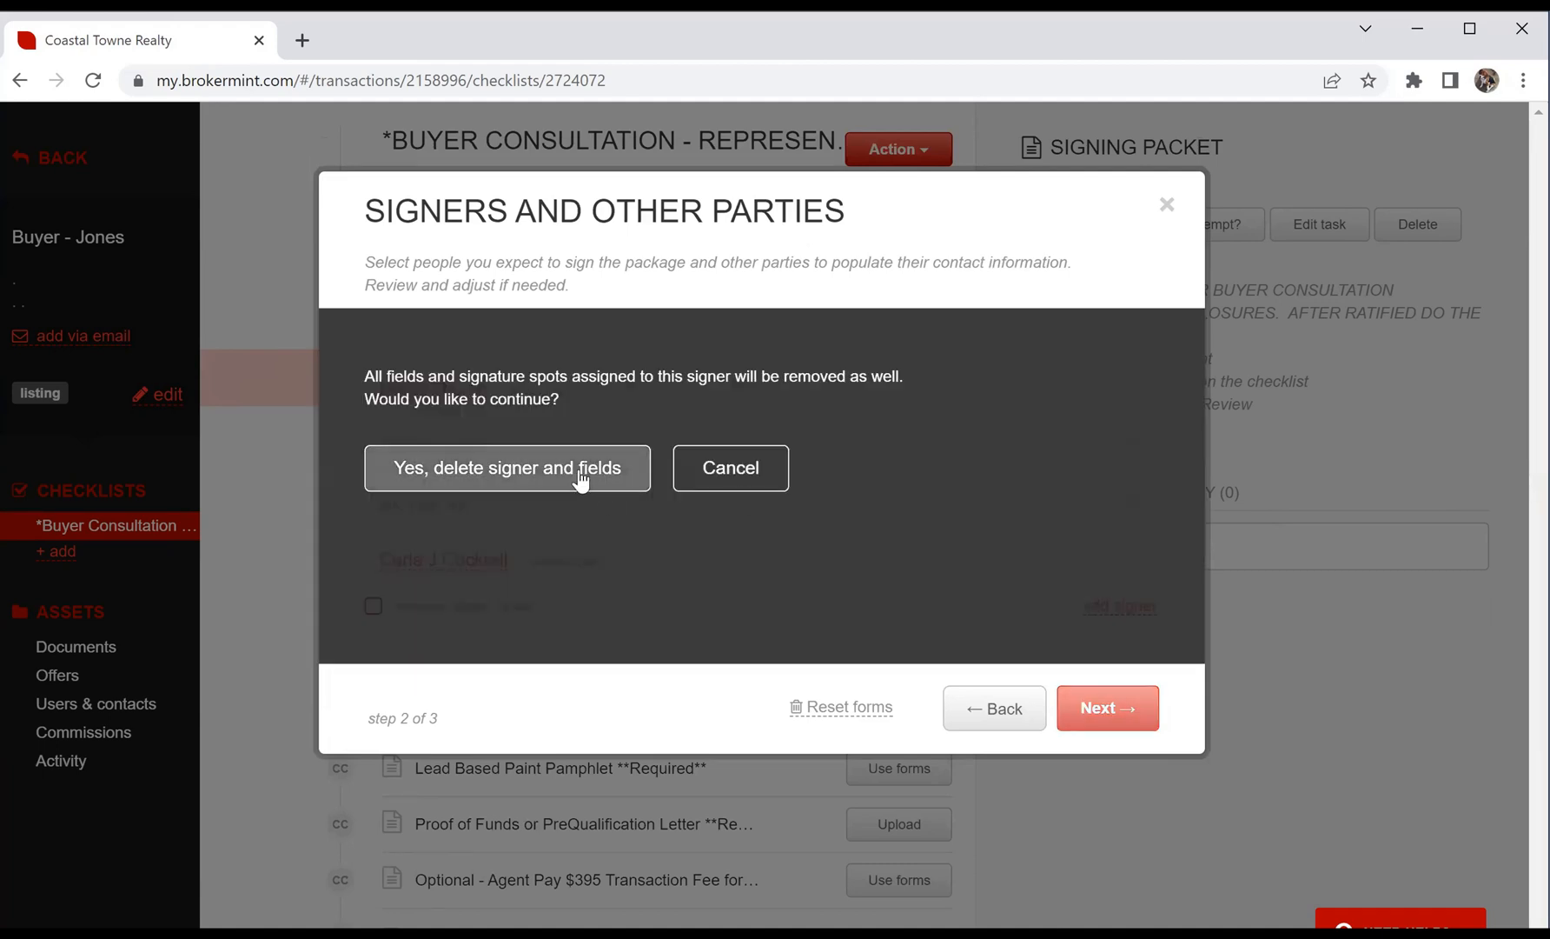
left_click(581, 480)
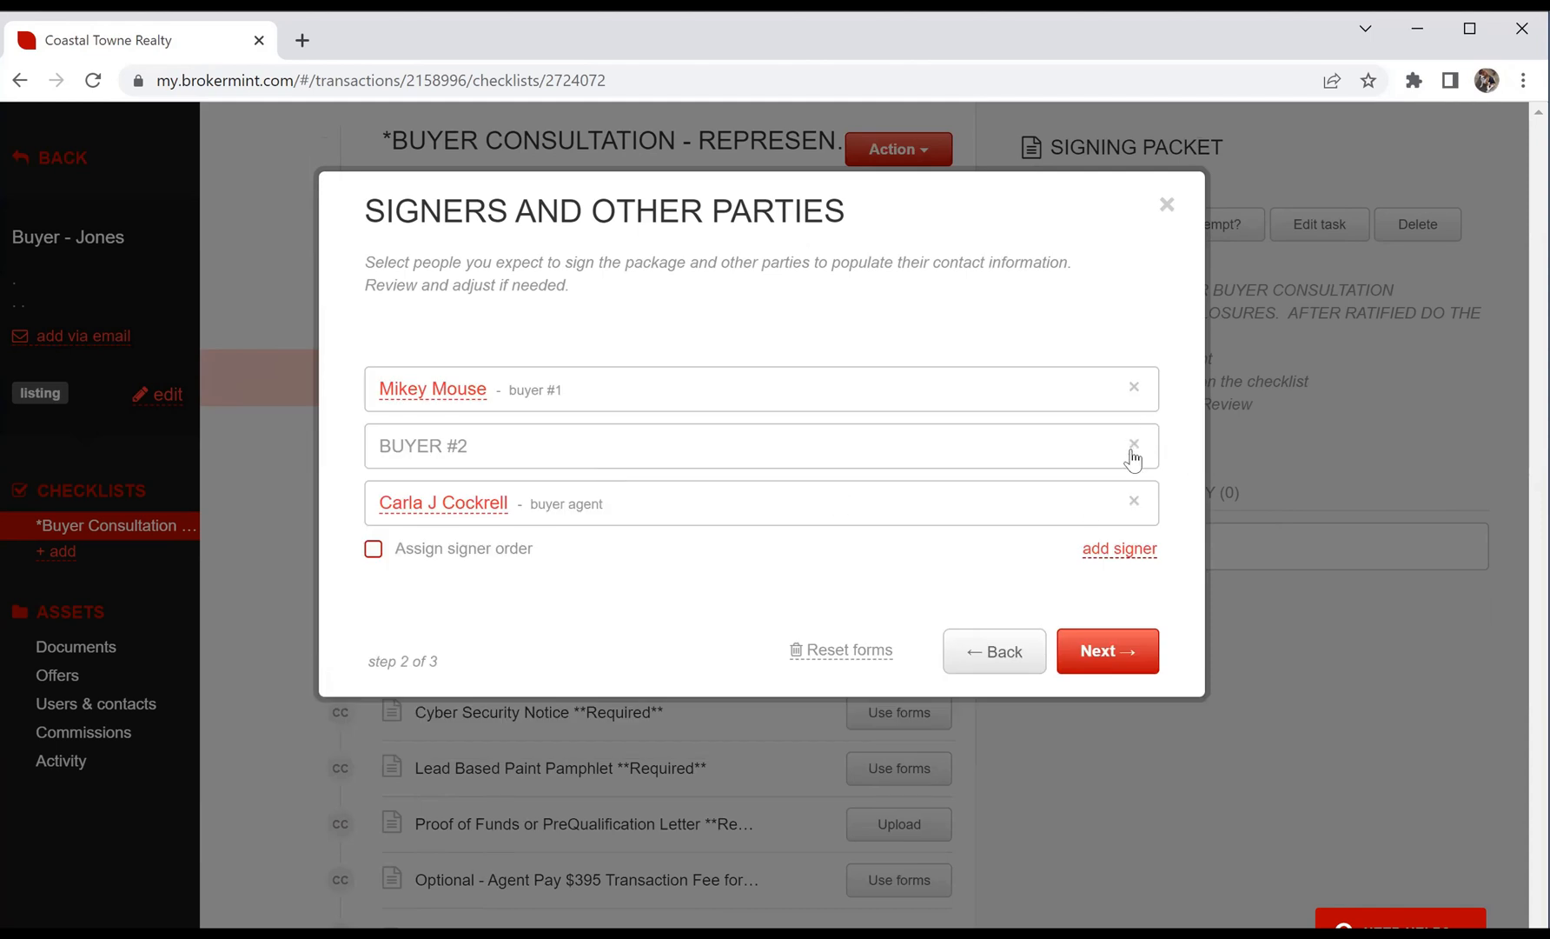
left_click(1132, 445)
left_click(606, 480)
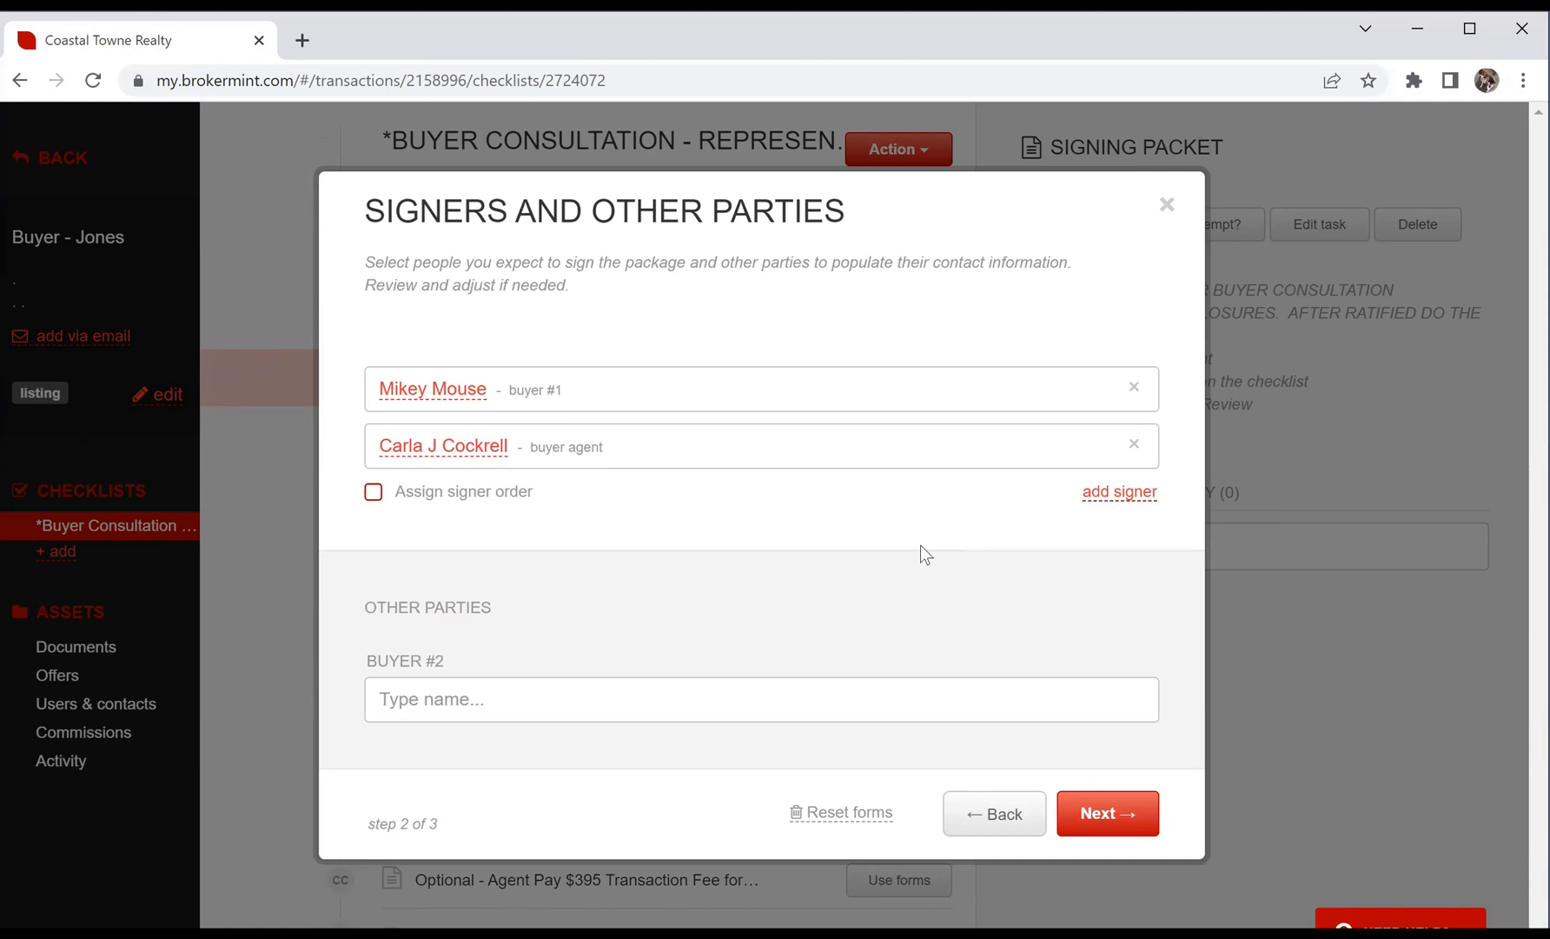
Step: Enable an assigned signer order with buyer #1 ahead of the buyer agent, and continue to the form editor
left_click(373, 491)
mouse_move(379, 436)
left_mouse_down()
mouse_move(367, 443)
mouse_move(366, 366)
mouse_move(408, 458)
mouse_move(387, 443)
left_mouse_up()
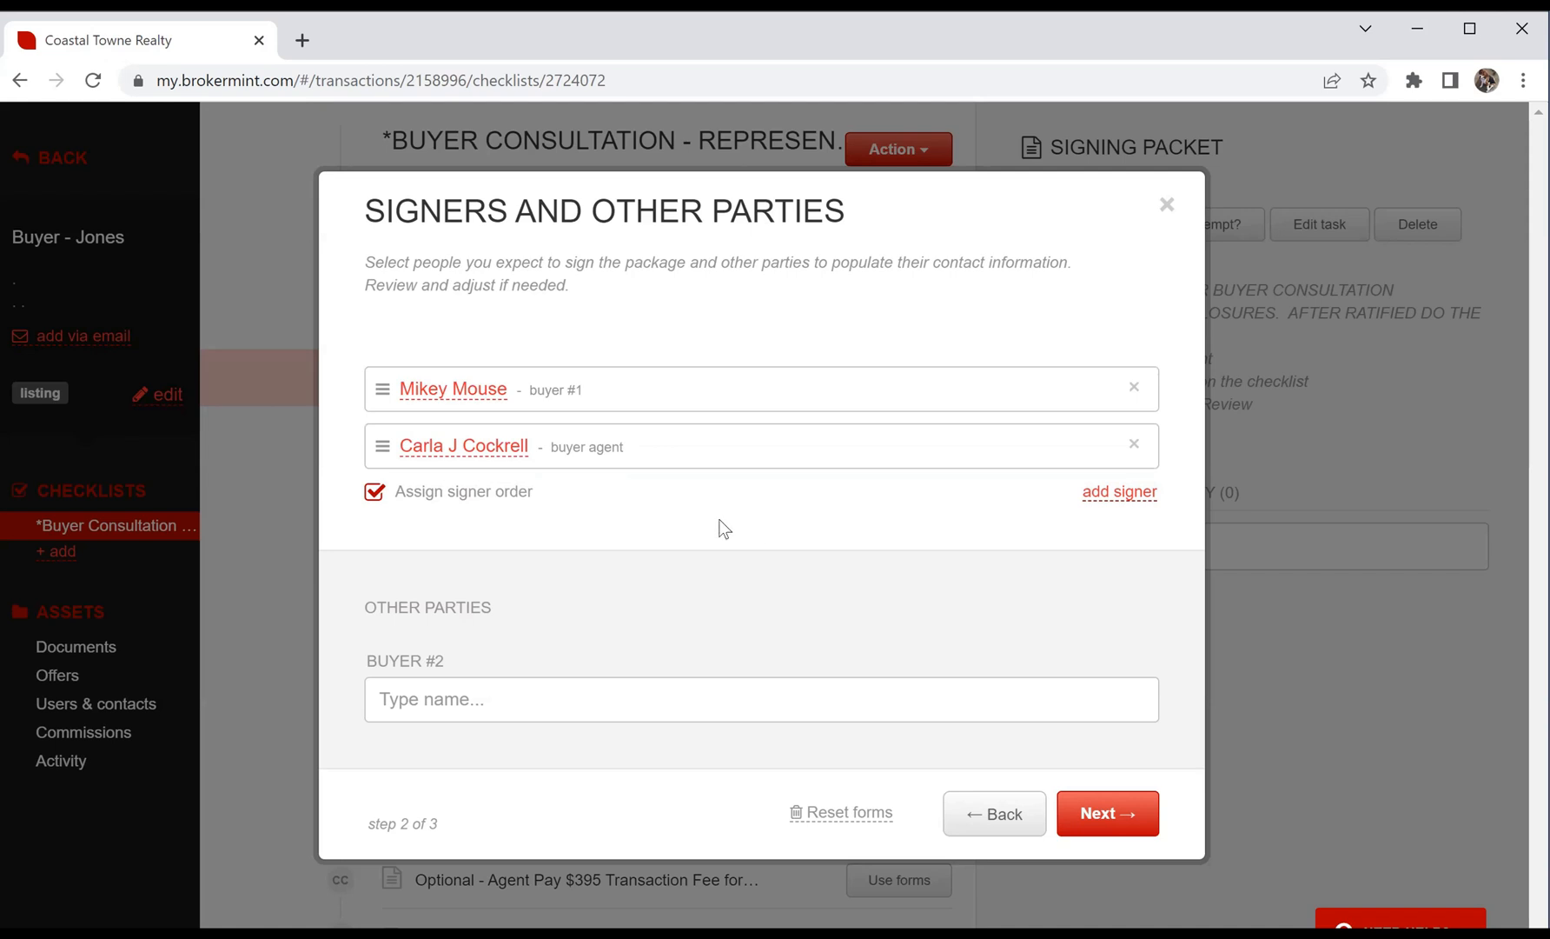
left_click(1108, 814)
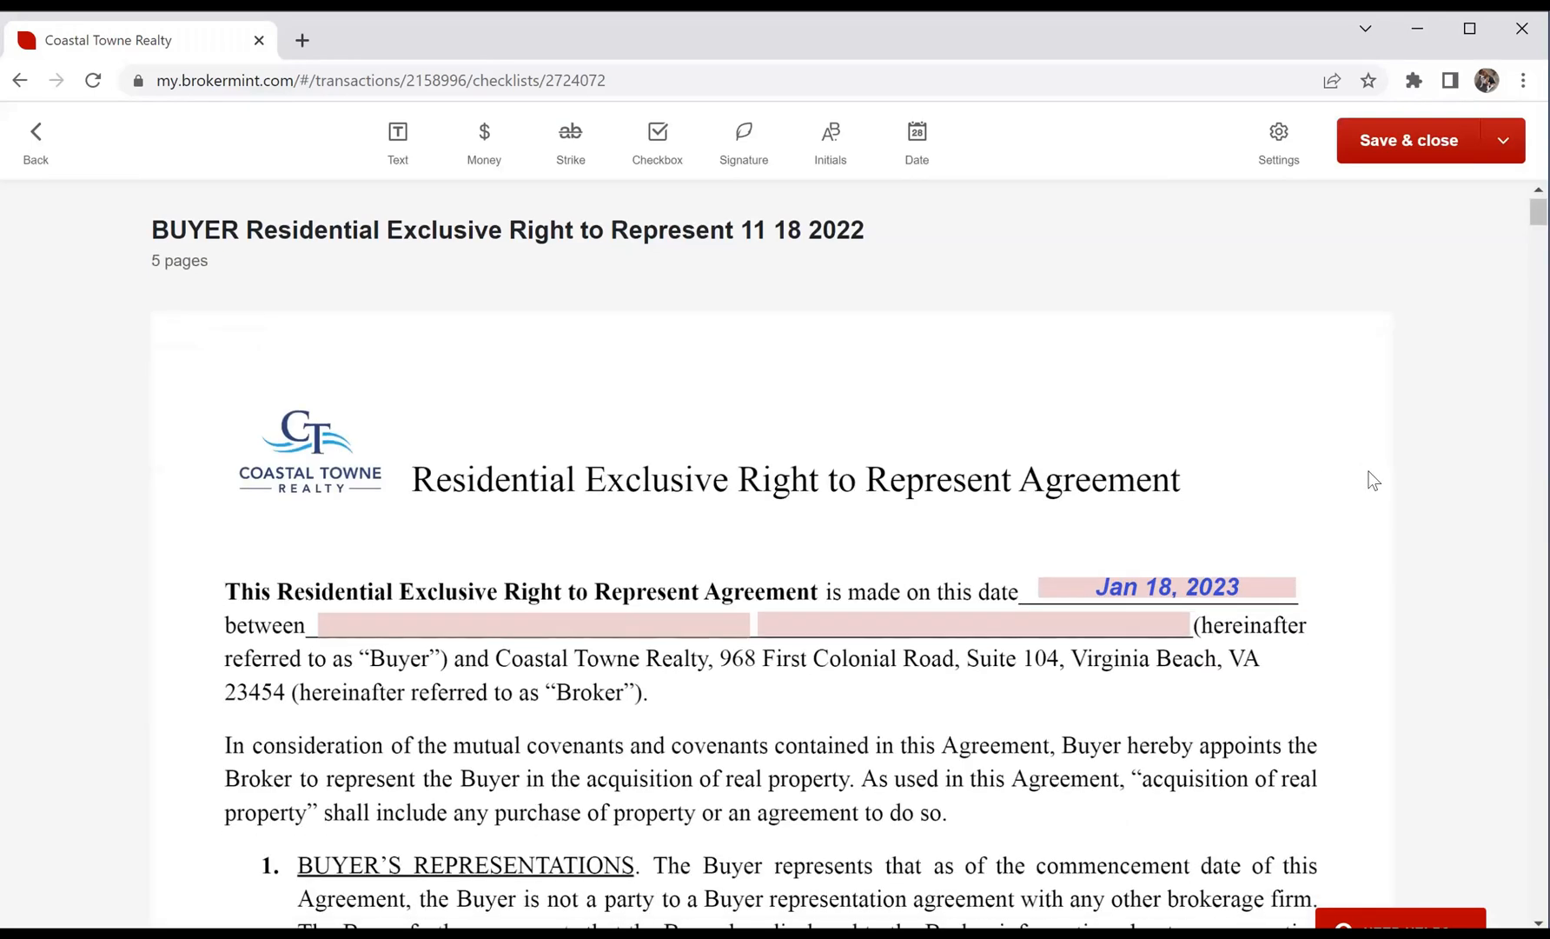
Step: Enter the buyer's full name in the first buyer field of the Residential Exclusive Right to Represent Agreement
scroll(511, 336, "down", 1)
scroll(671, 382, "down", 1)
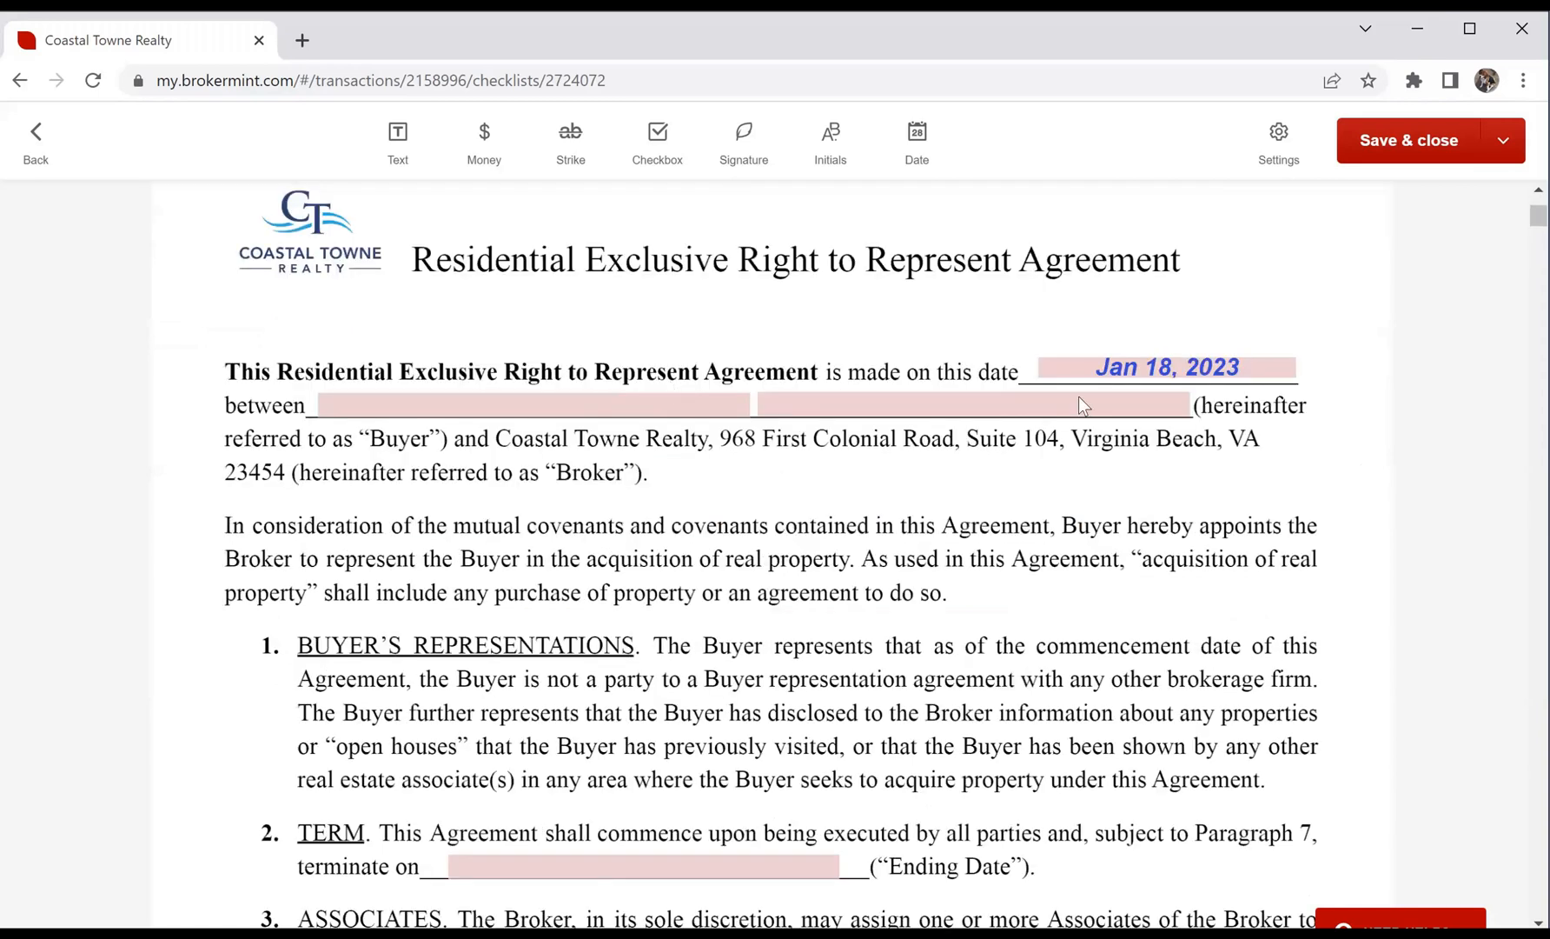
left_click(557, 404)
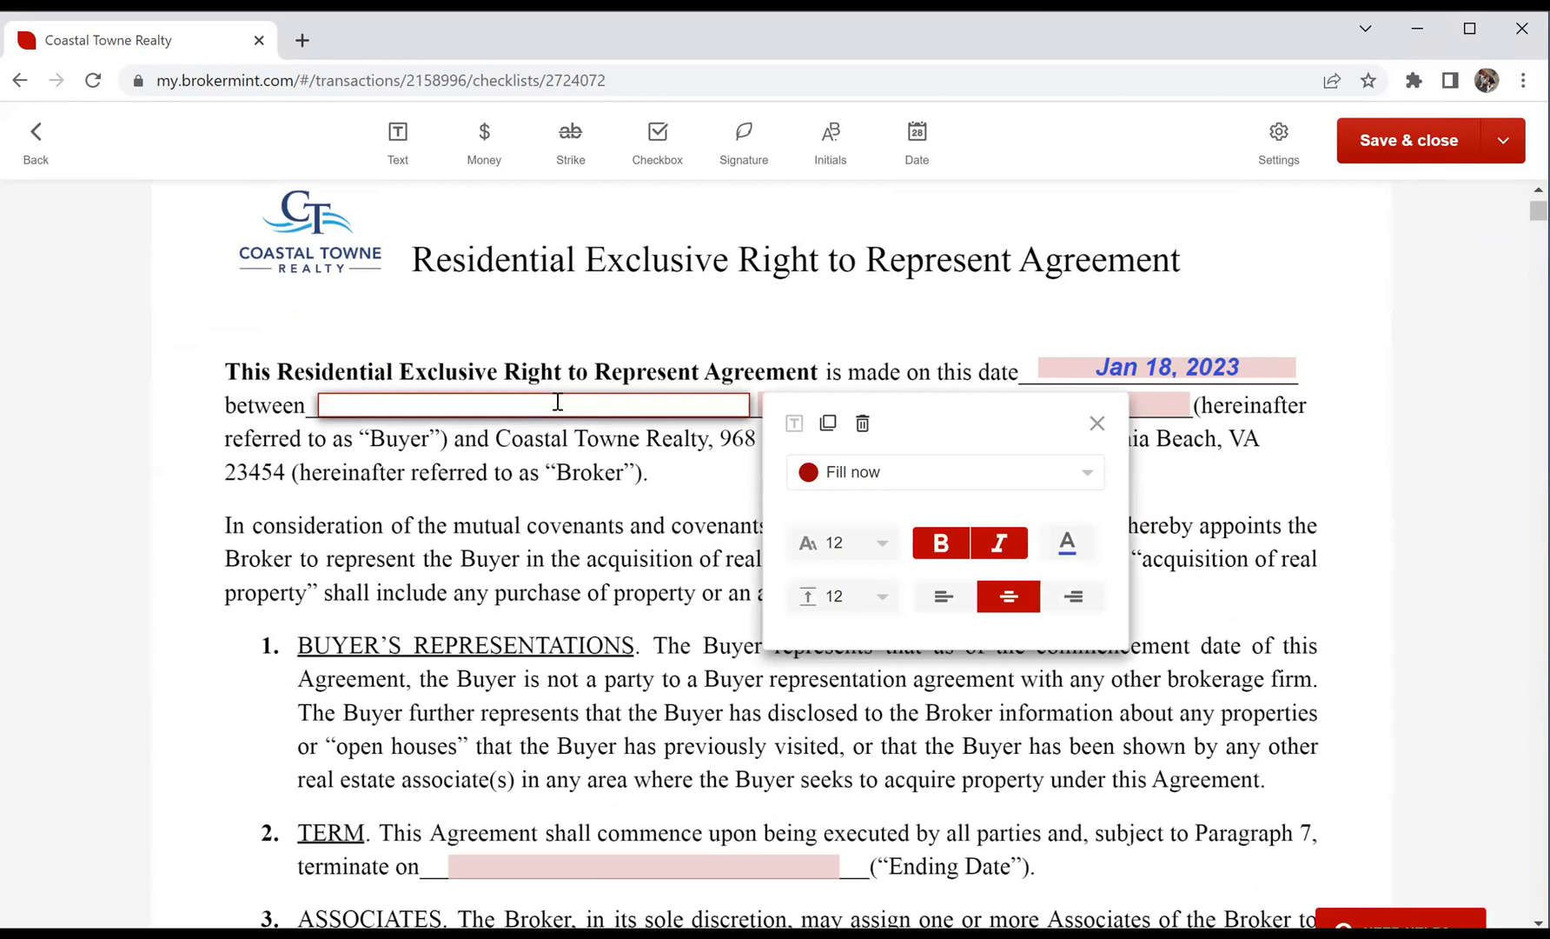
type("Mikey Mo")
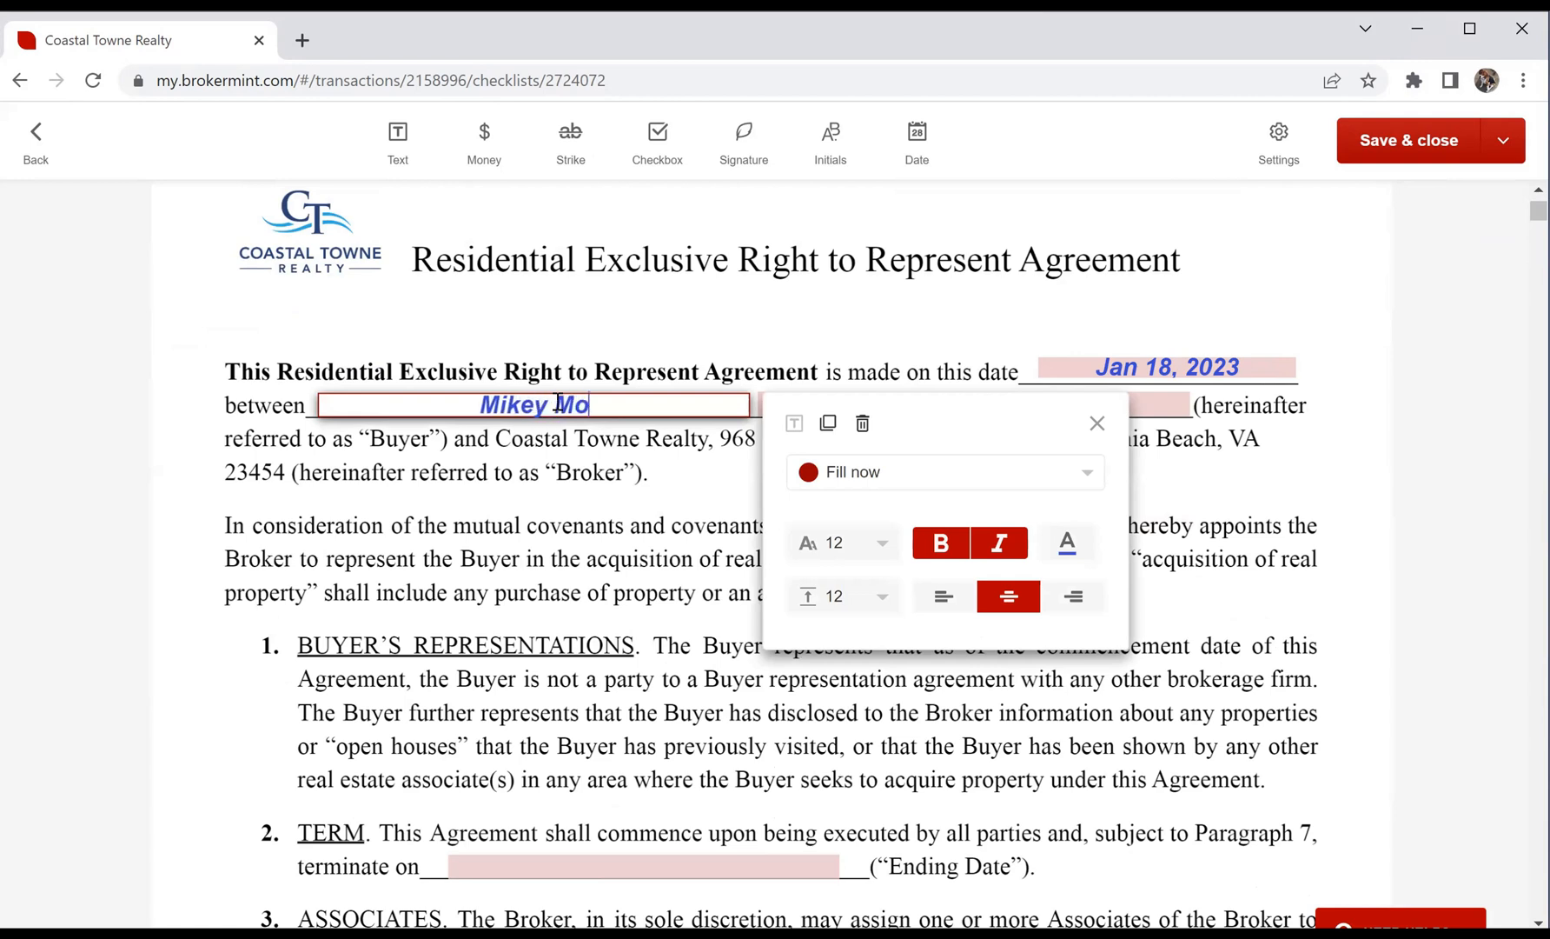
type("use")
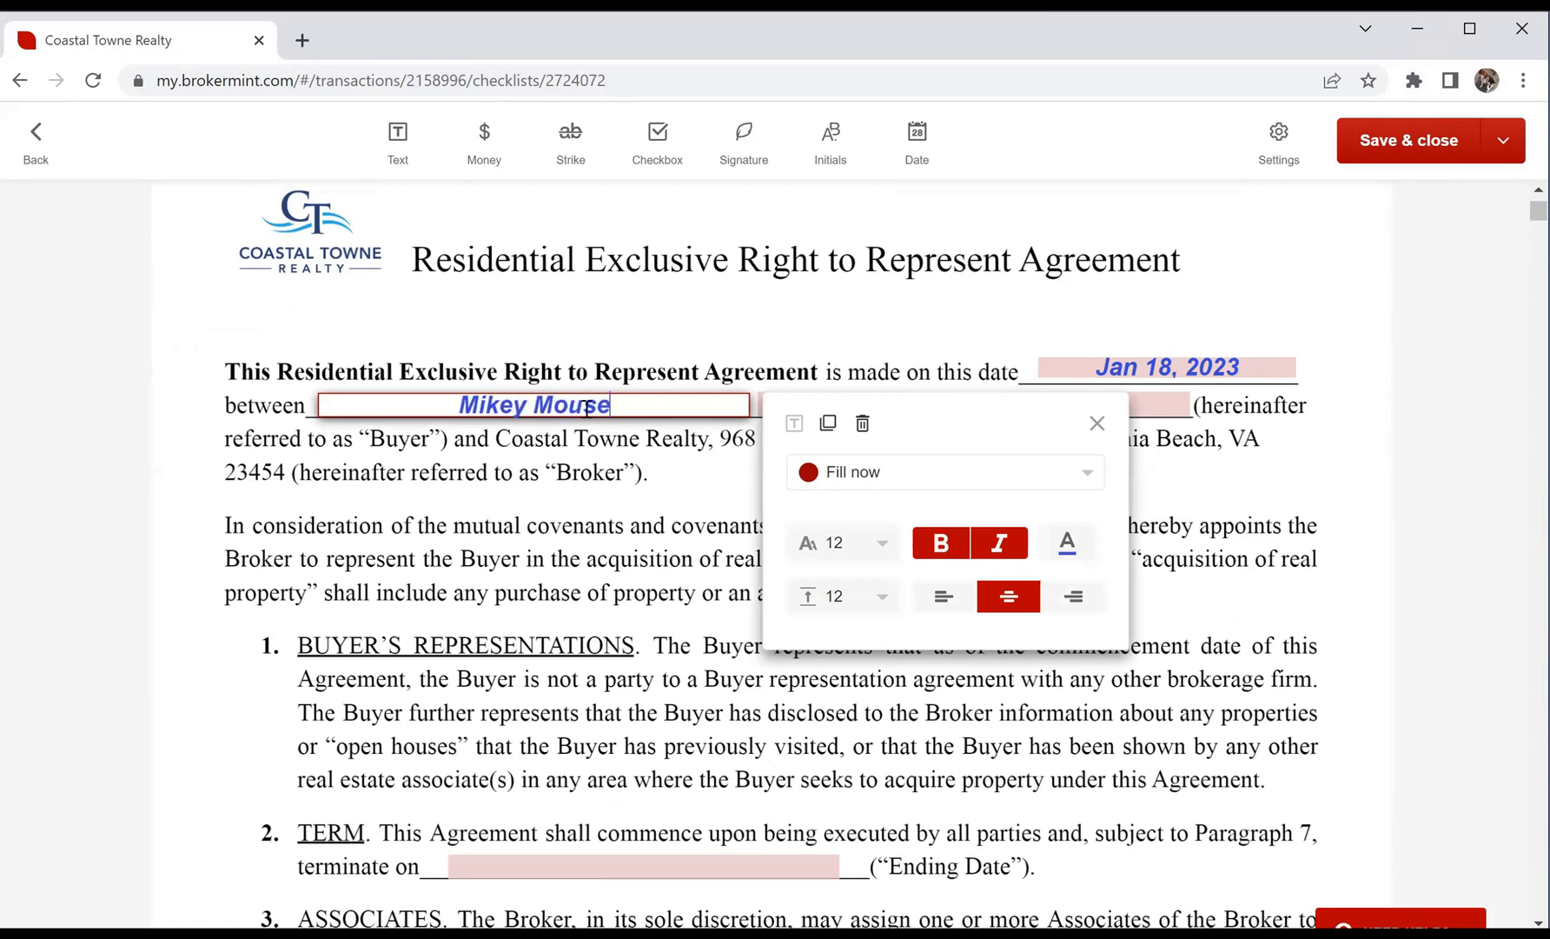
left_click(484, 400)
type("c")
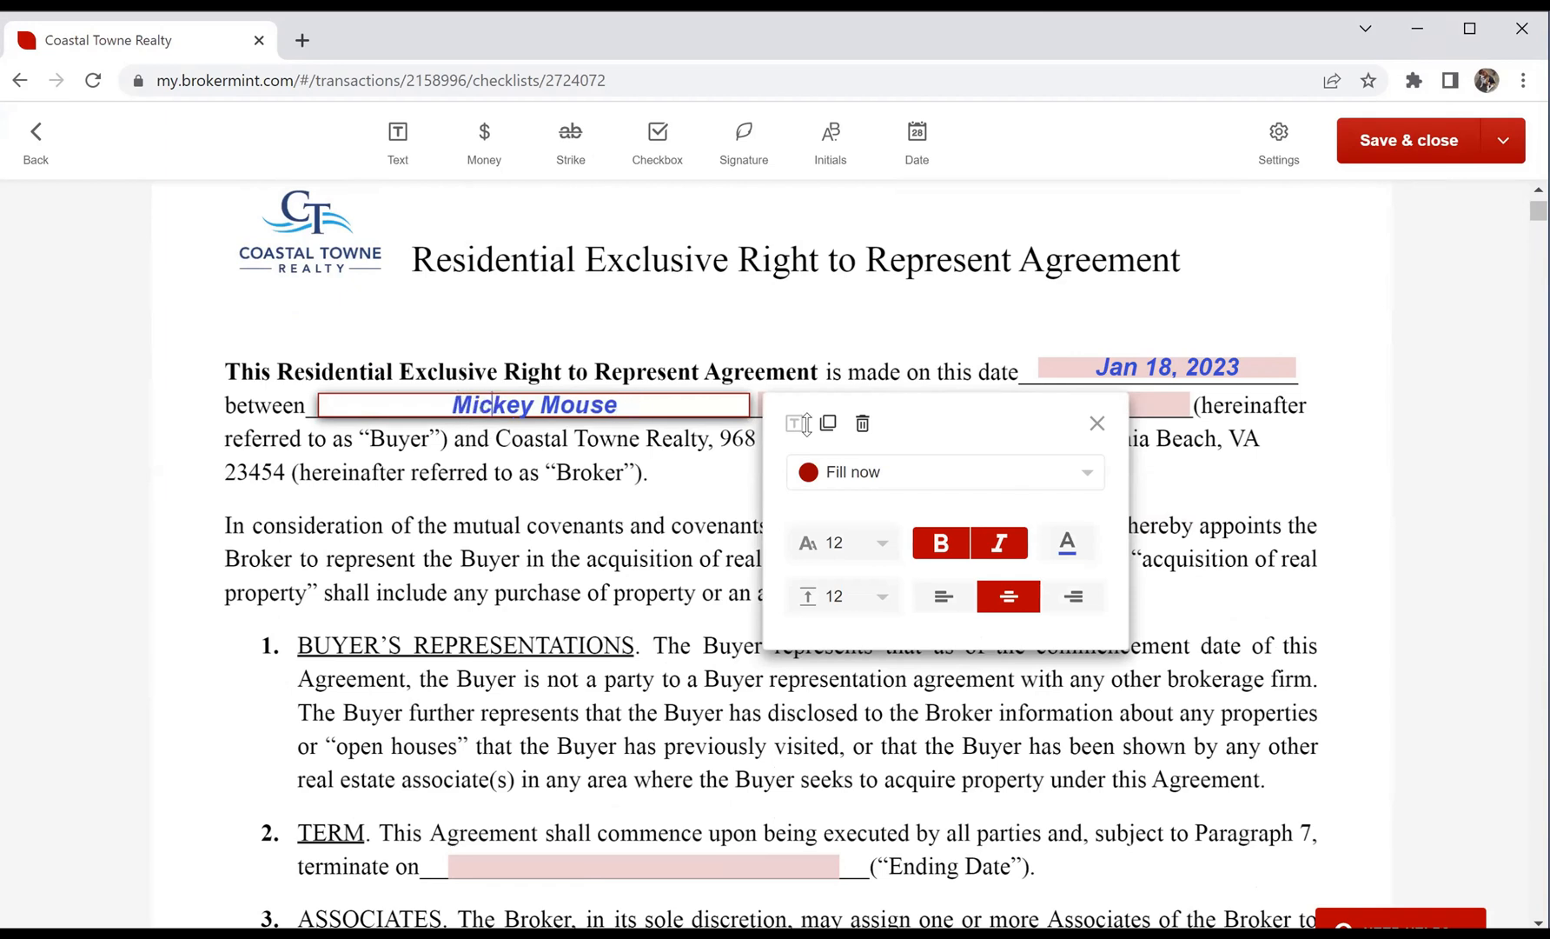
key("Tab")
left_click(1159, 460)
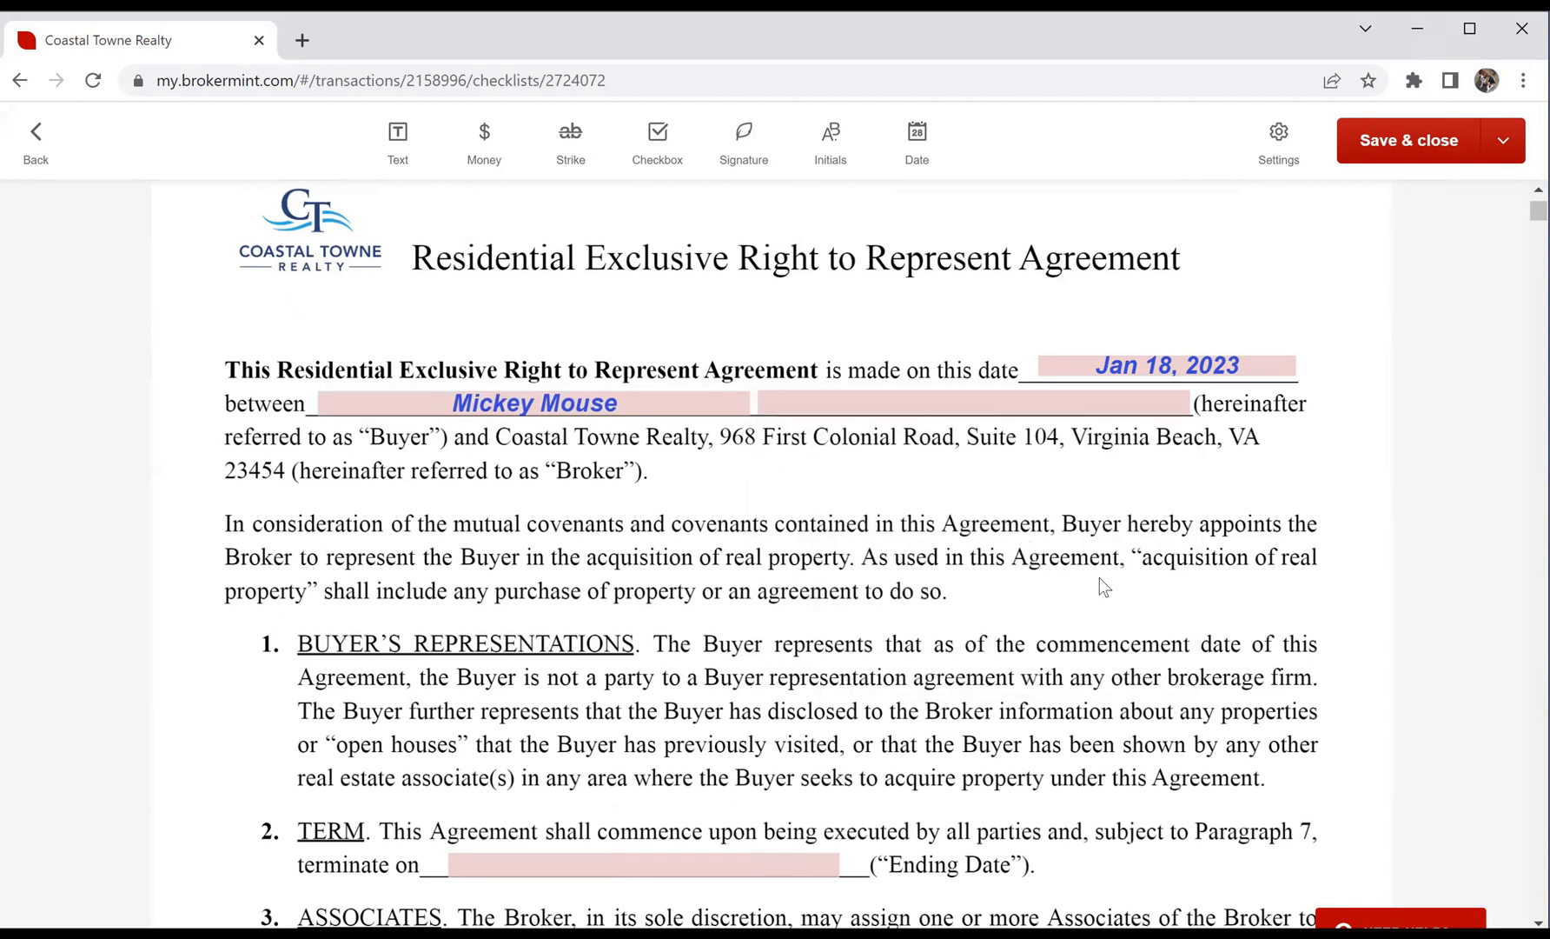
Step: Set the agreement's Ending Date in the TERM paragraph to July 1 2023
scroll(1100, 576, "down", 1)
scroll(1101, 576, "down", 1)
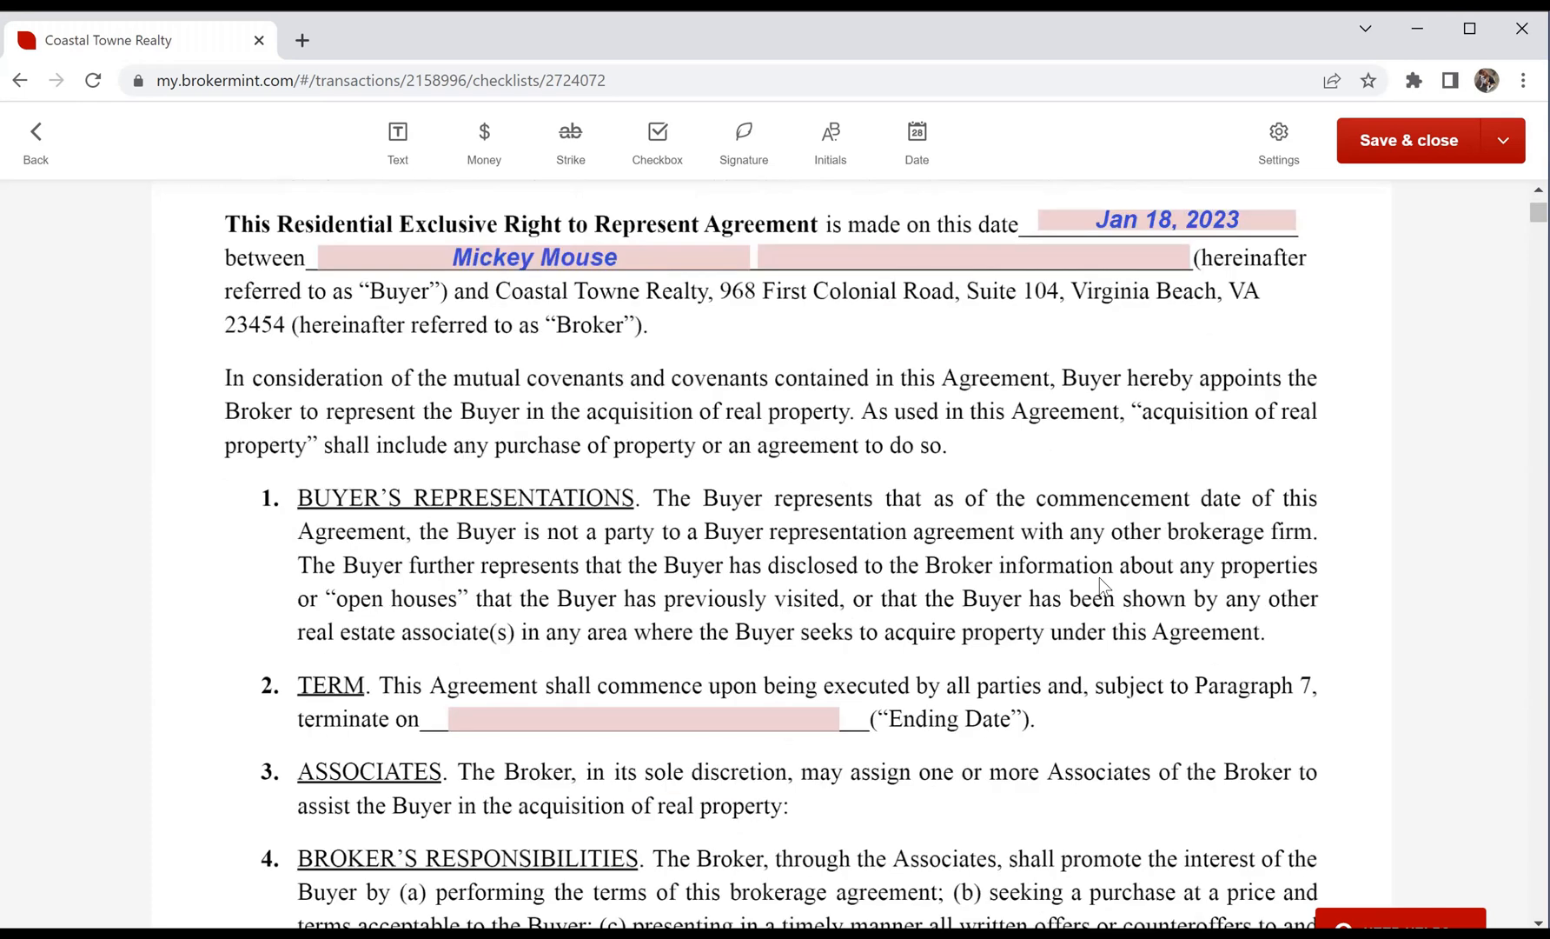
scroll(1100, 576, "down", 1)
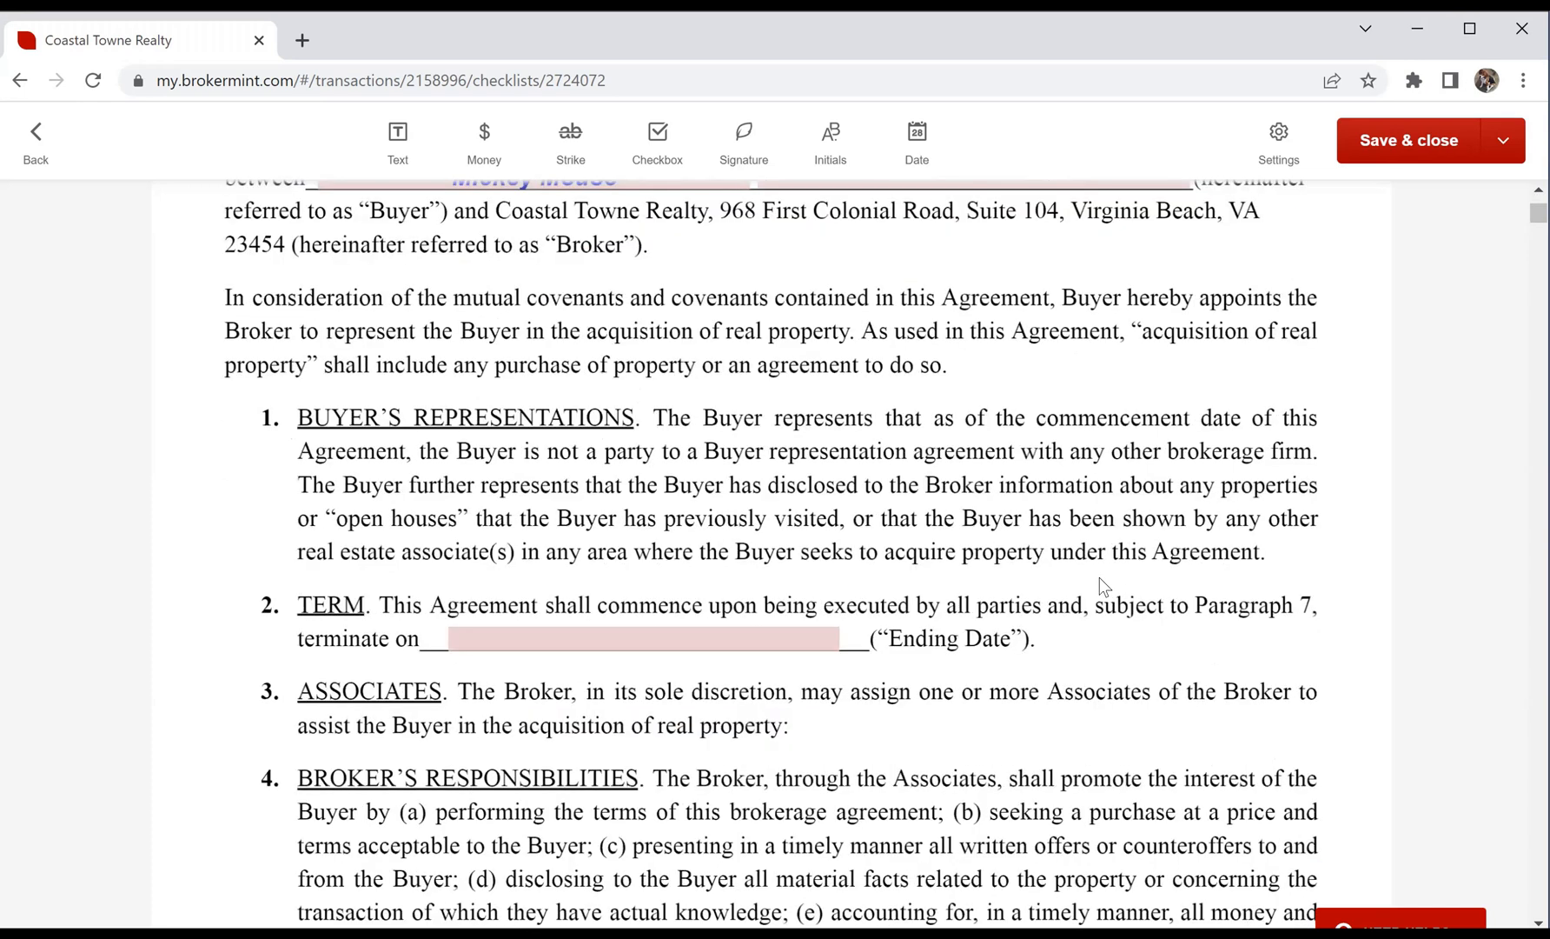
scroll(1100, 578, "down", 1)
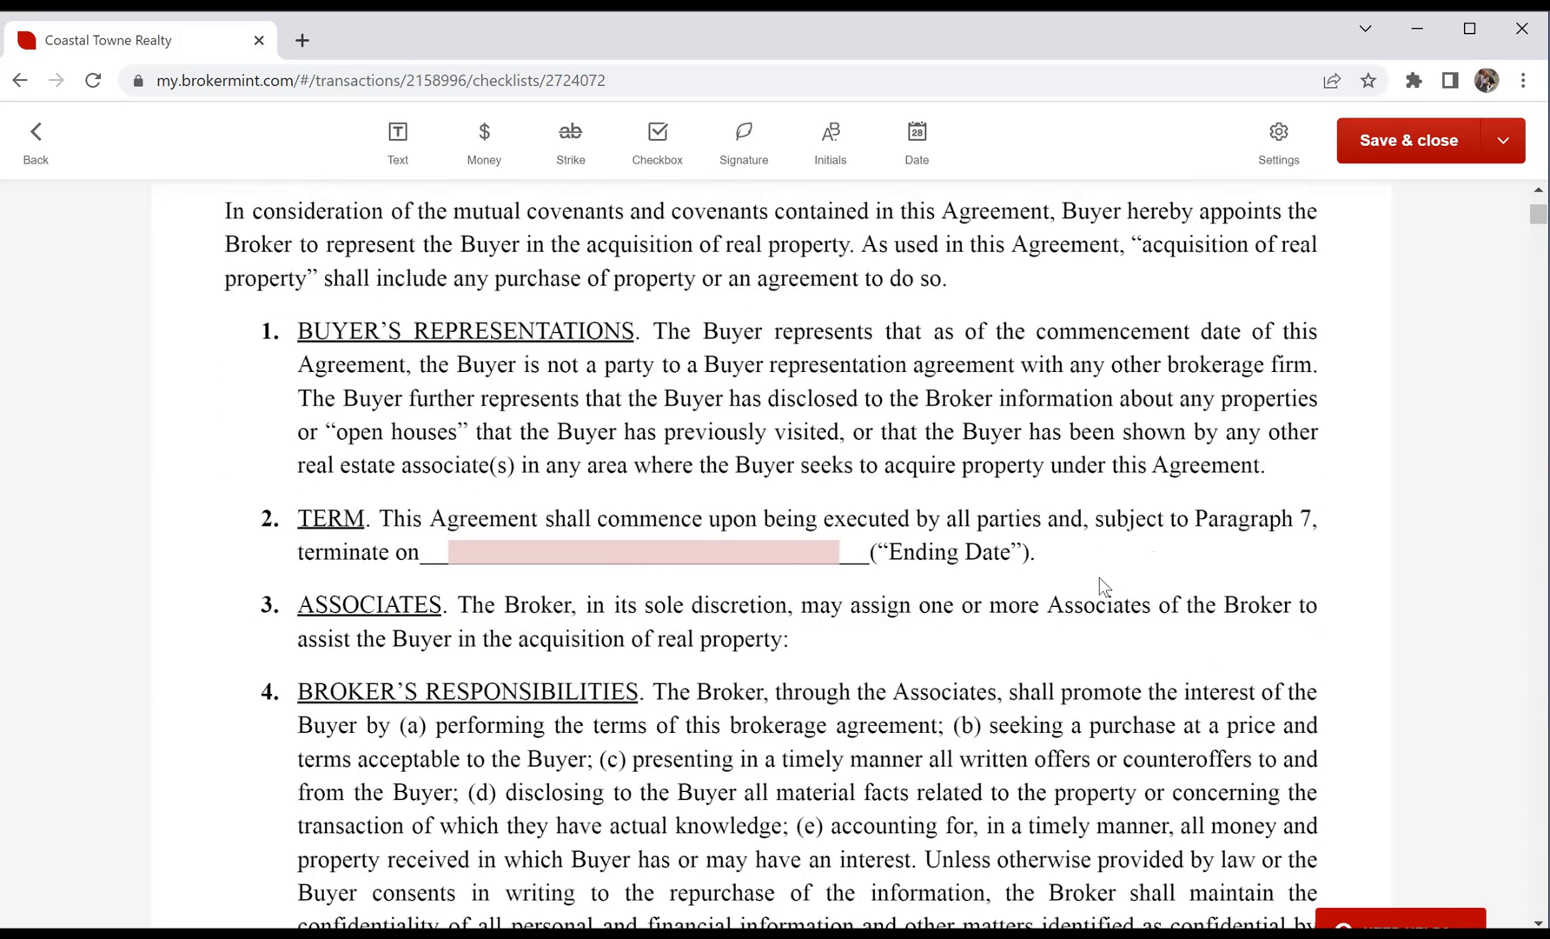
scroll(478, 459, "down", 2)
scroll(342, 267, "down", 1)
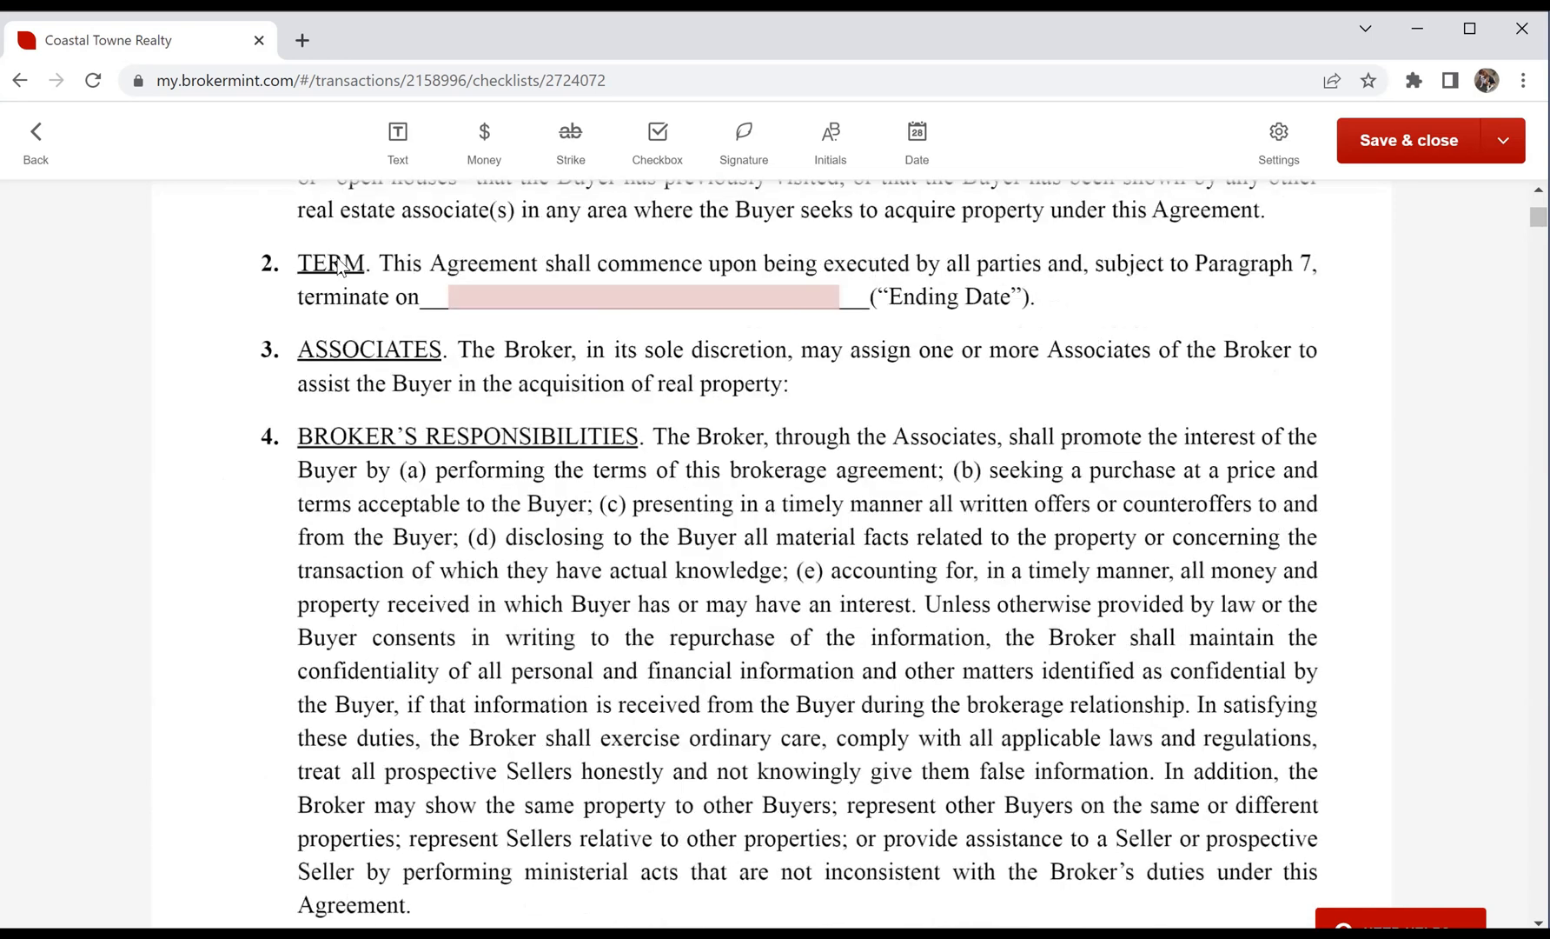
left_click(647, 295)
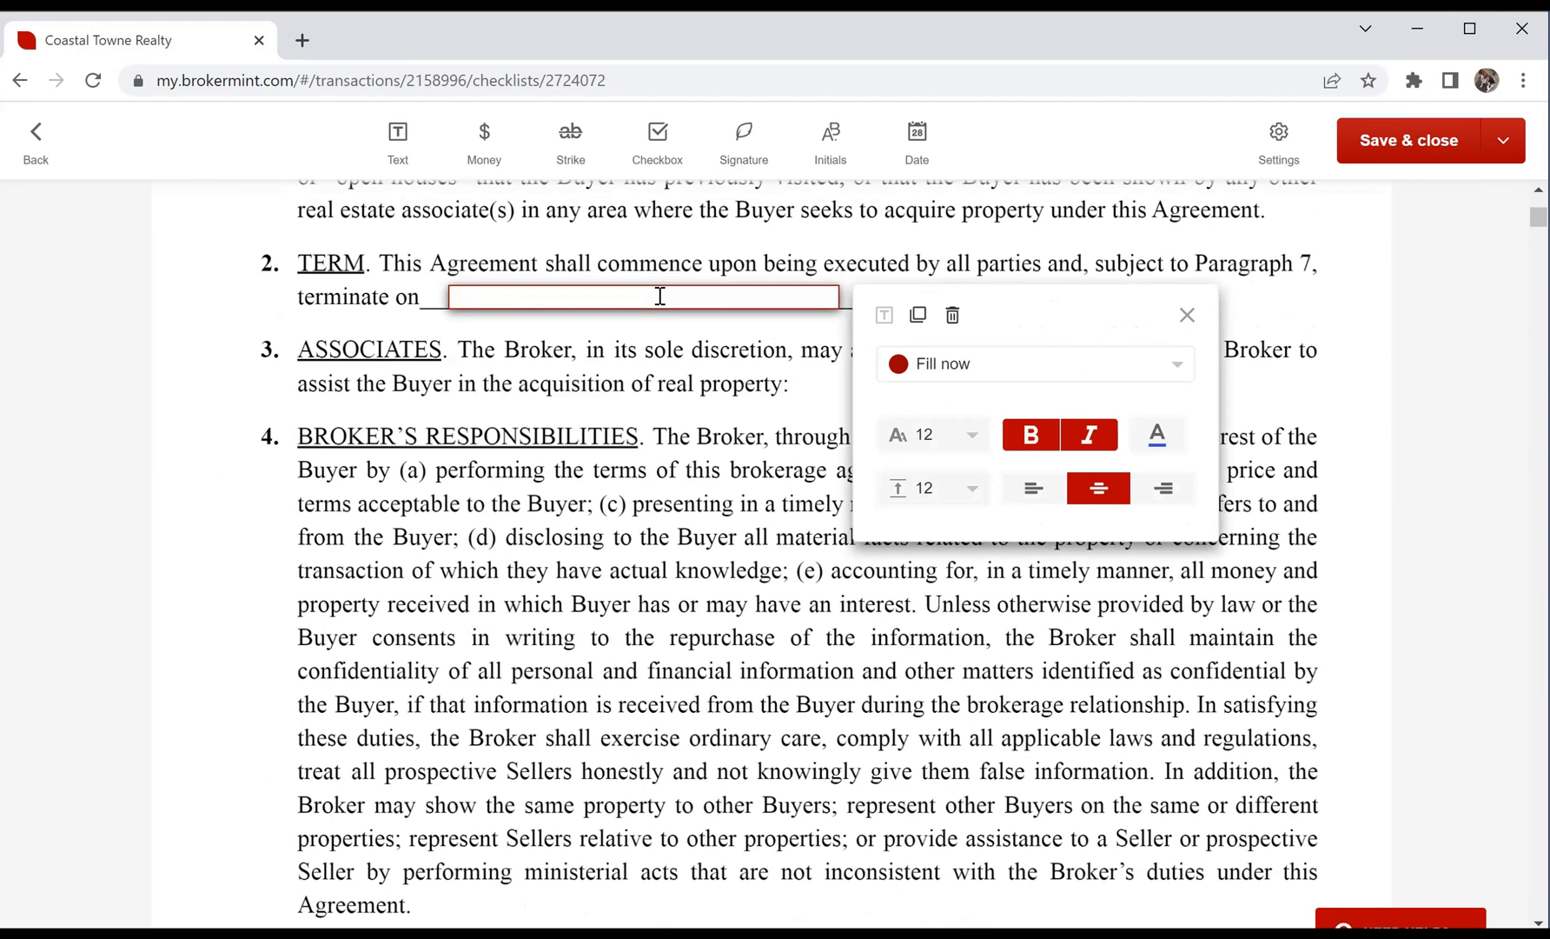
type("July 1, 2023")
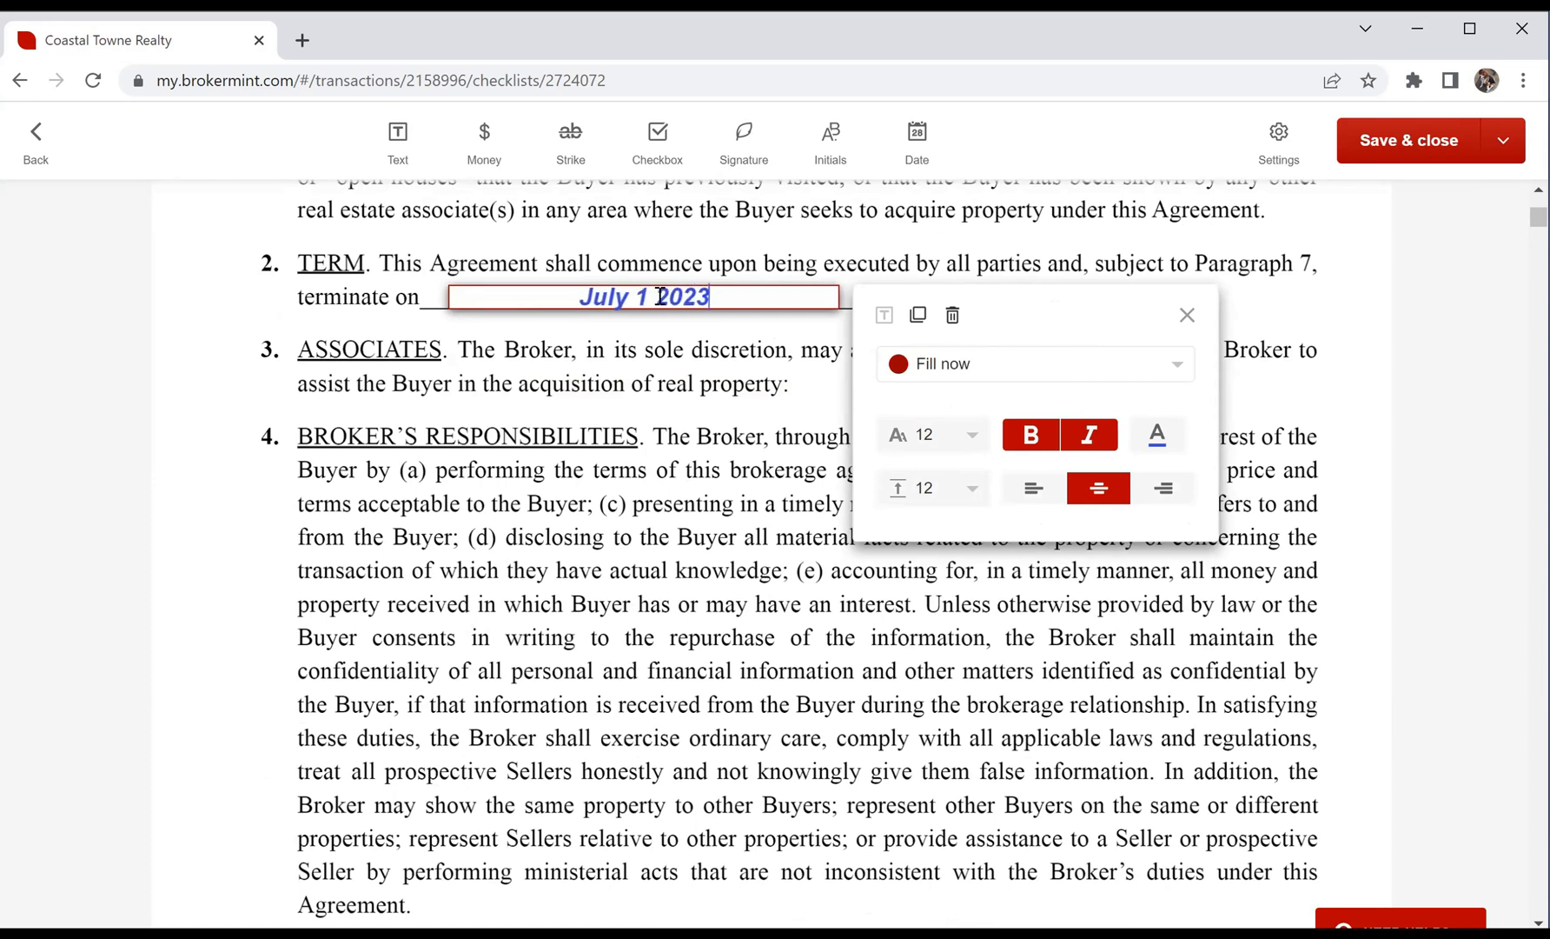
left_click(1184, 317)
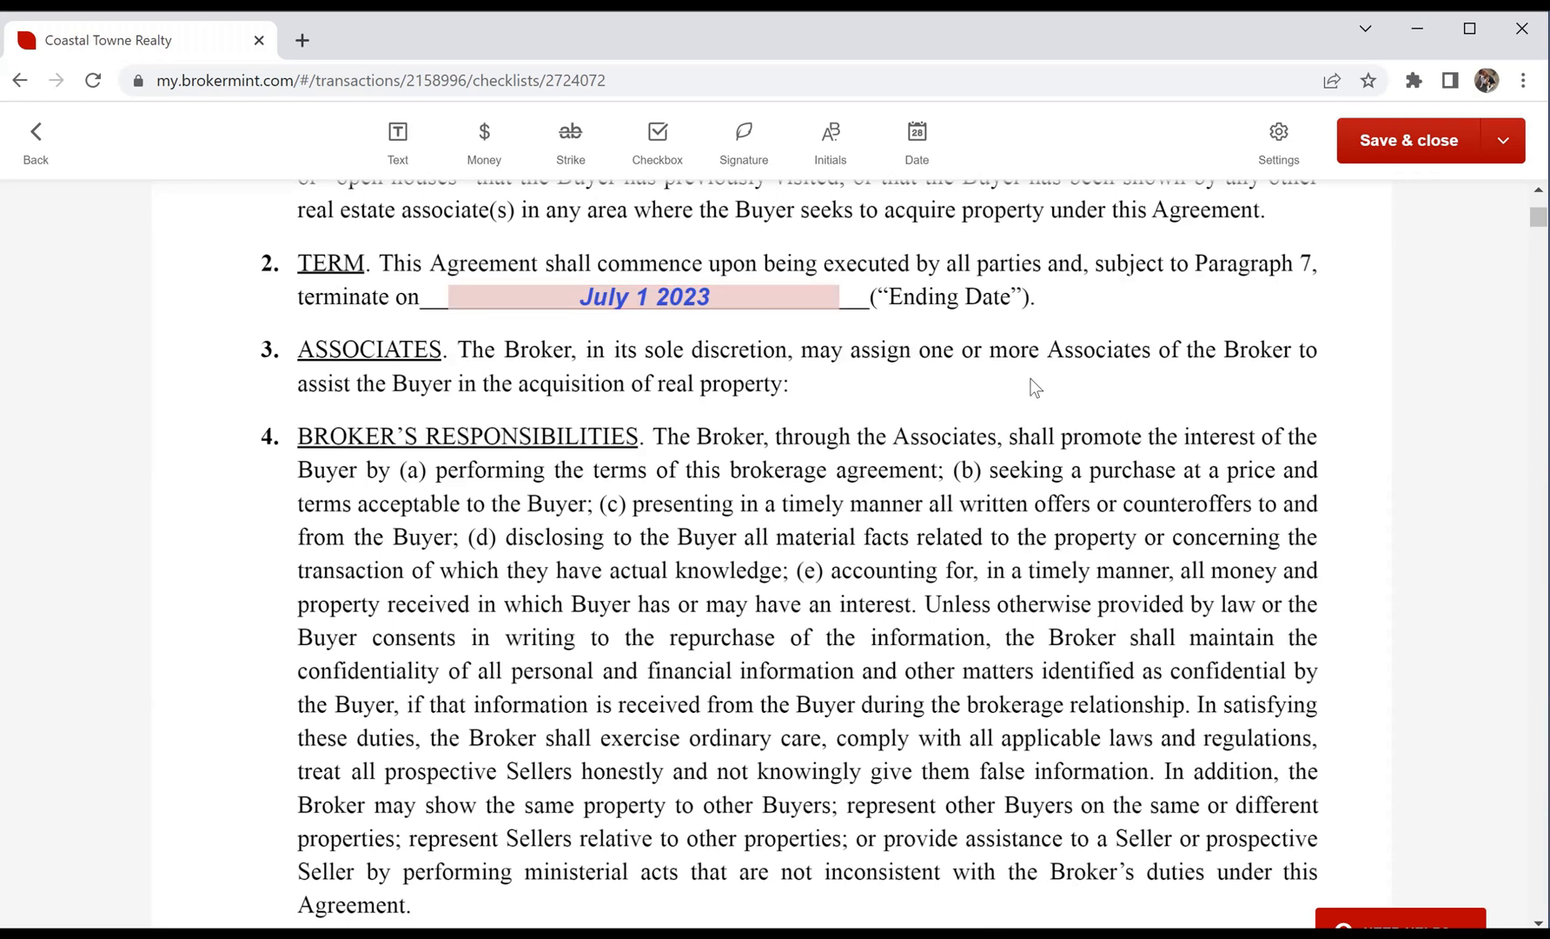
Step: Inspect the signer assignment of the initials field at the end of page 1
scroll(1104, 400, "down", 1)
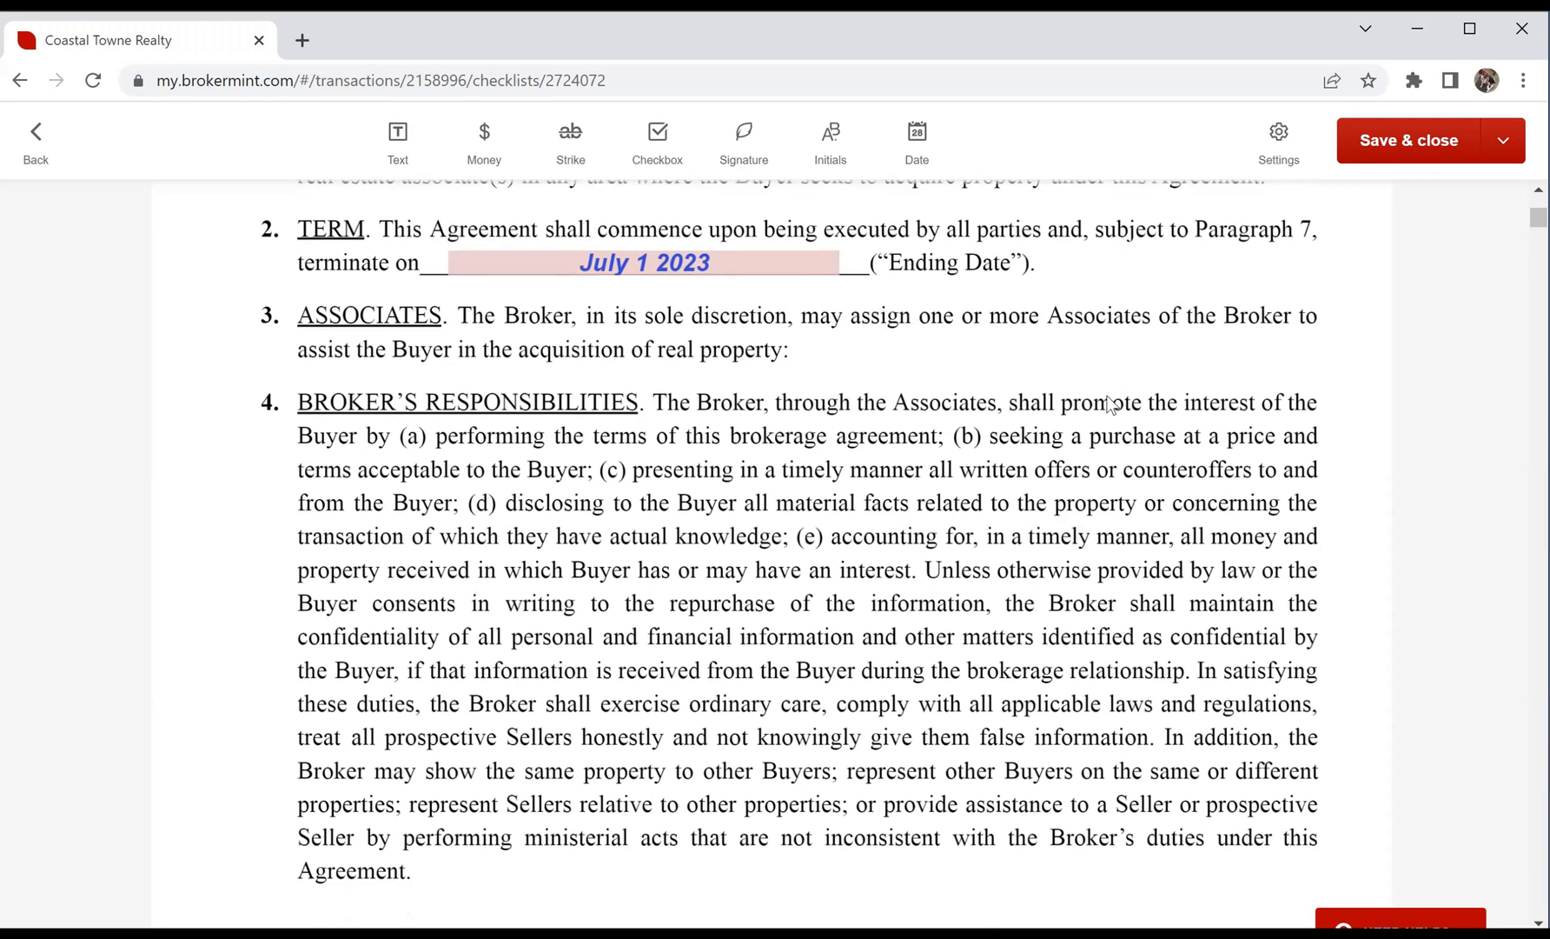
scroll(1109, 402, "down", 5)
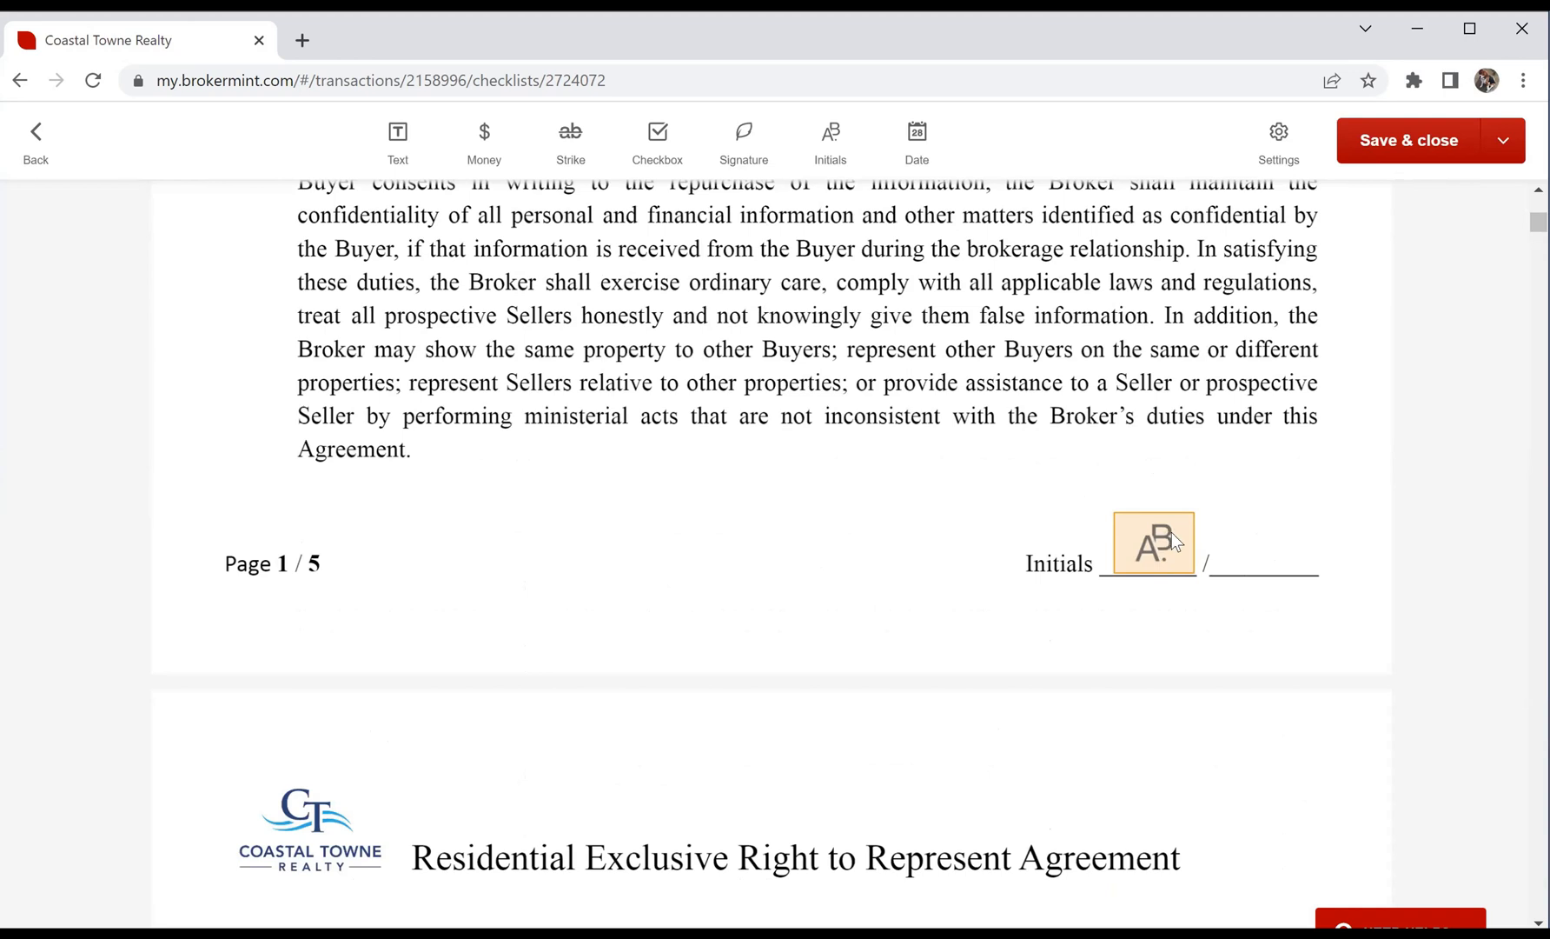
left_click(1174, 542)
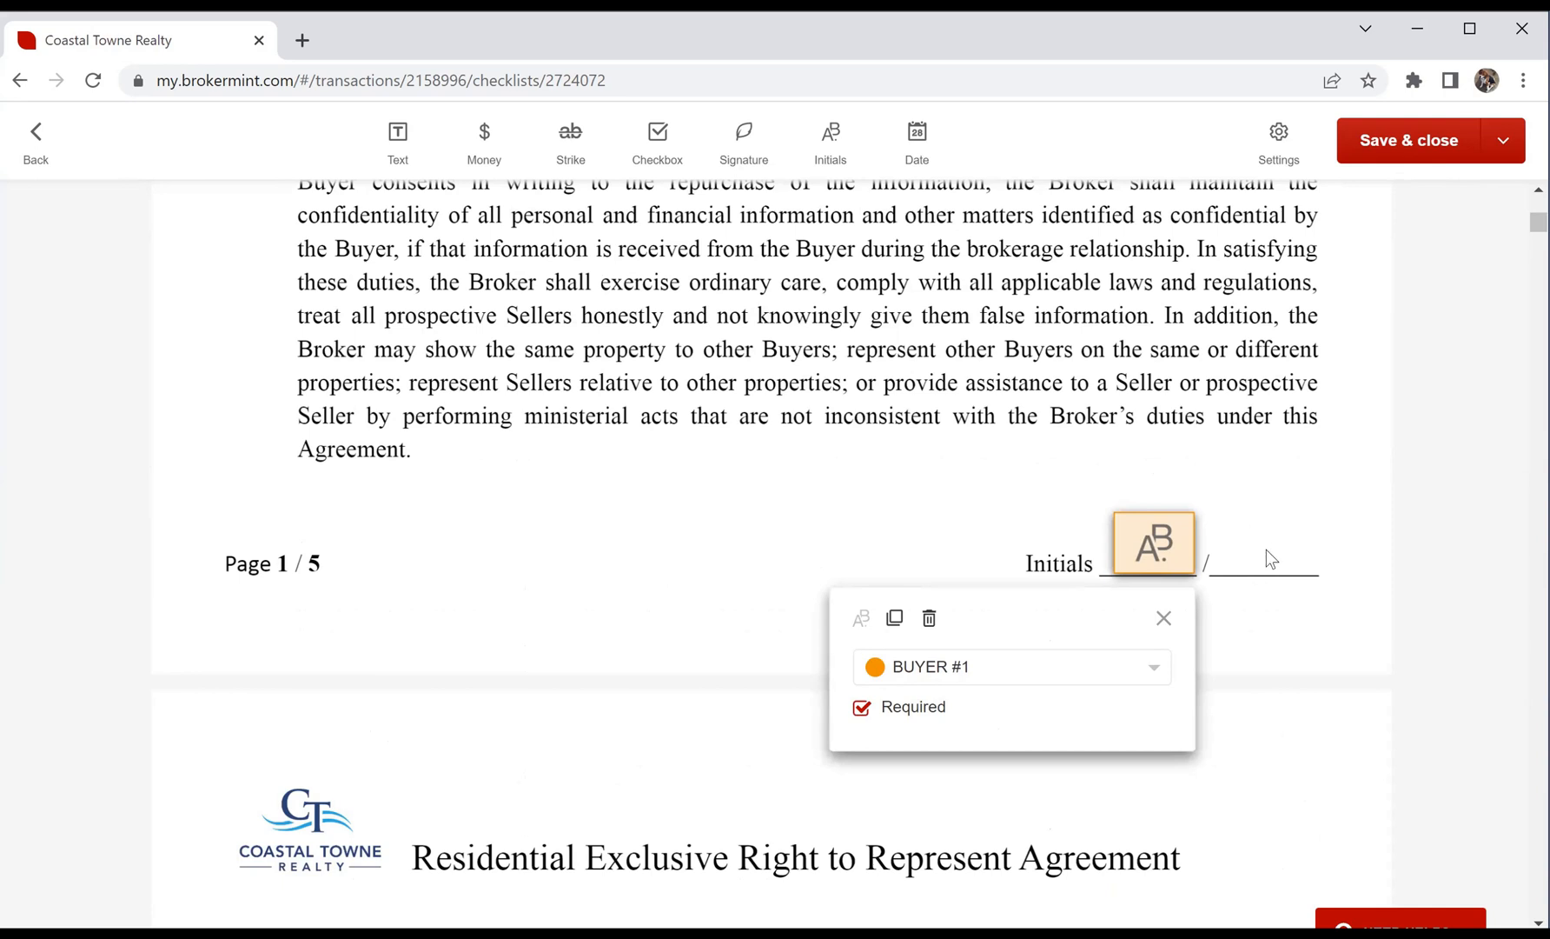
left_click(1267, 627)
Step: Mark the "is not a licensed agent in the State of Virginia" line on page 3 with an X
scroll(1276, 624, "down", 1)
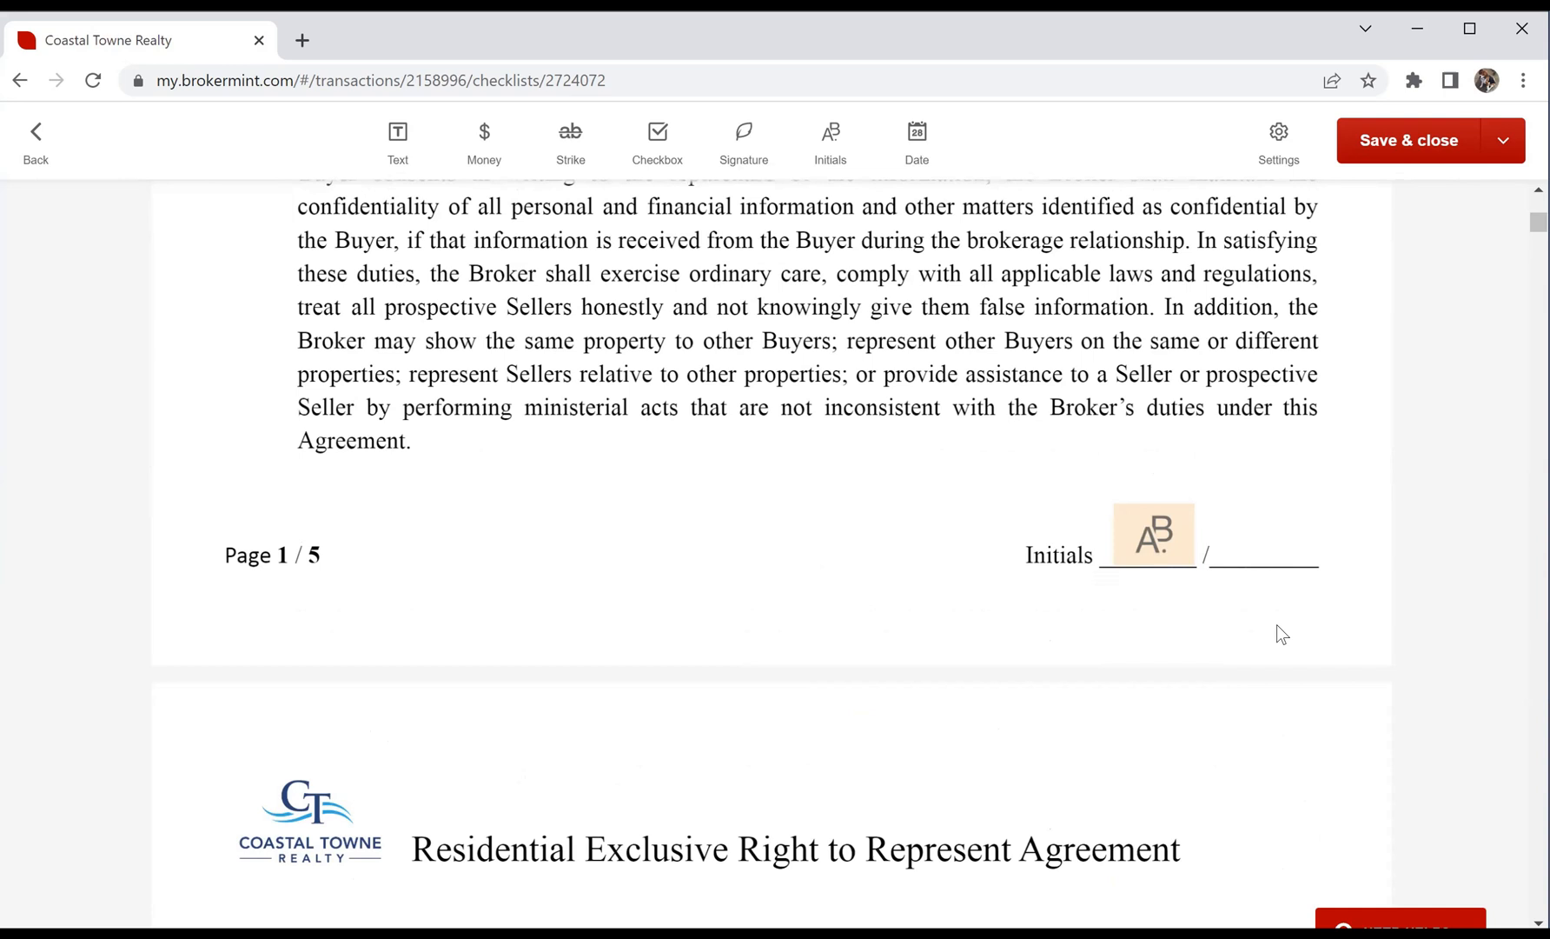
scroll(1276, 624, "down", 20)
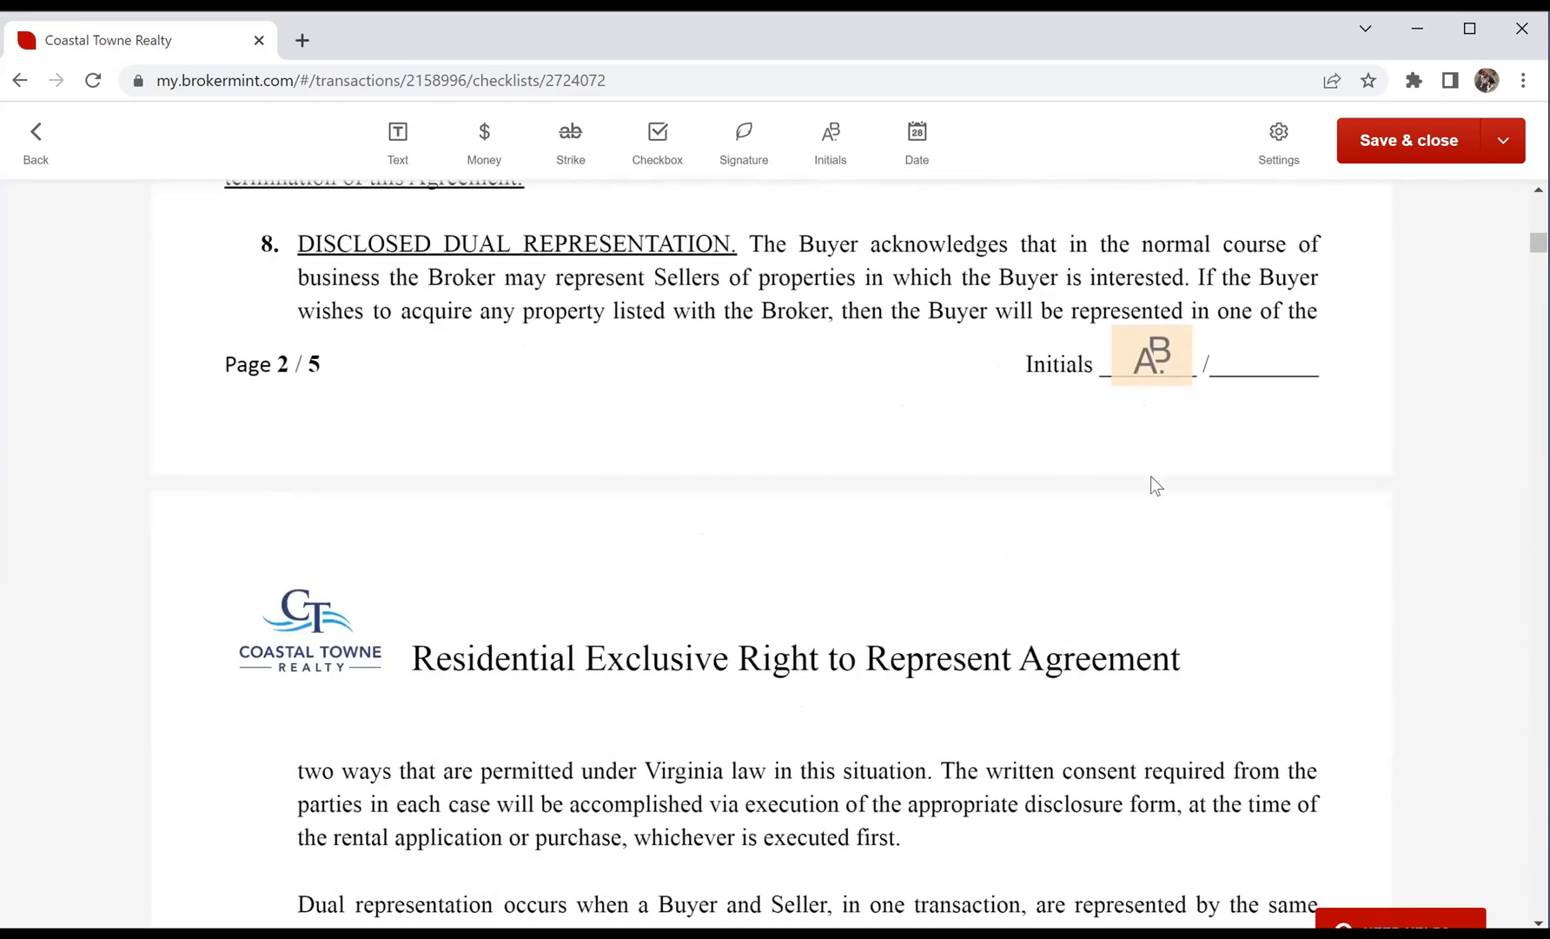
scroll(1259, 553, "down", 12)
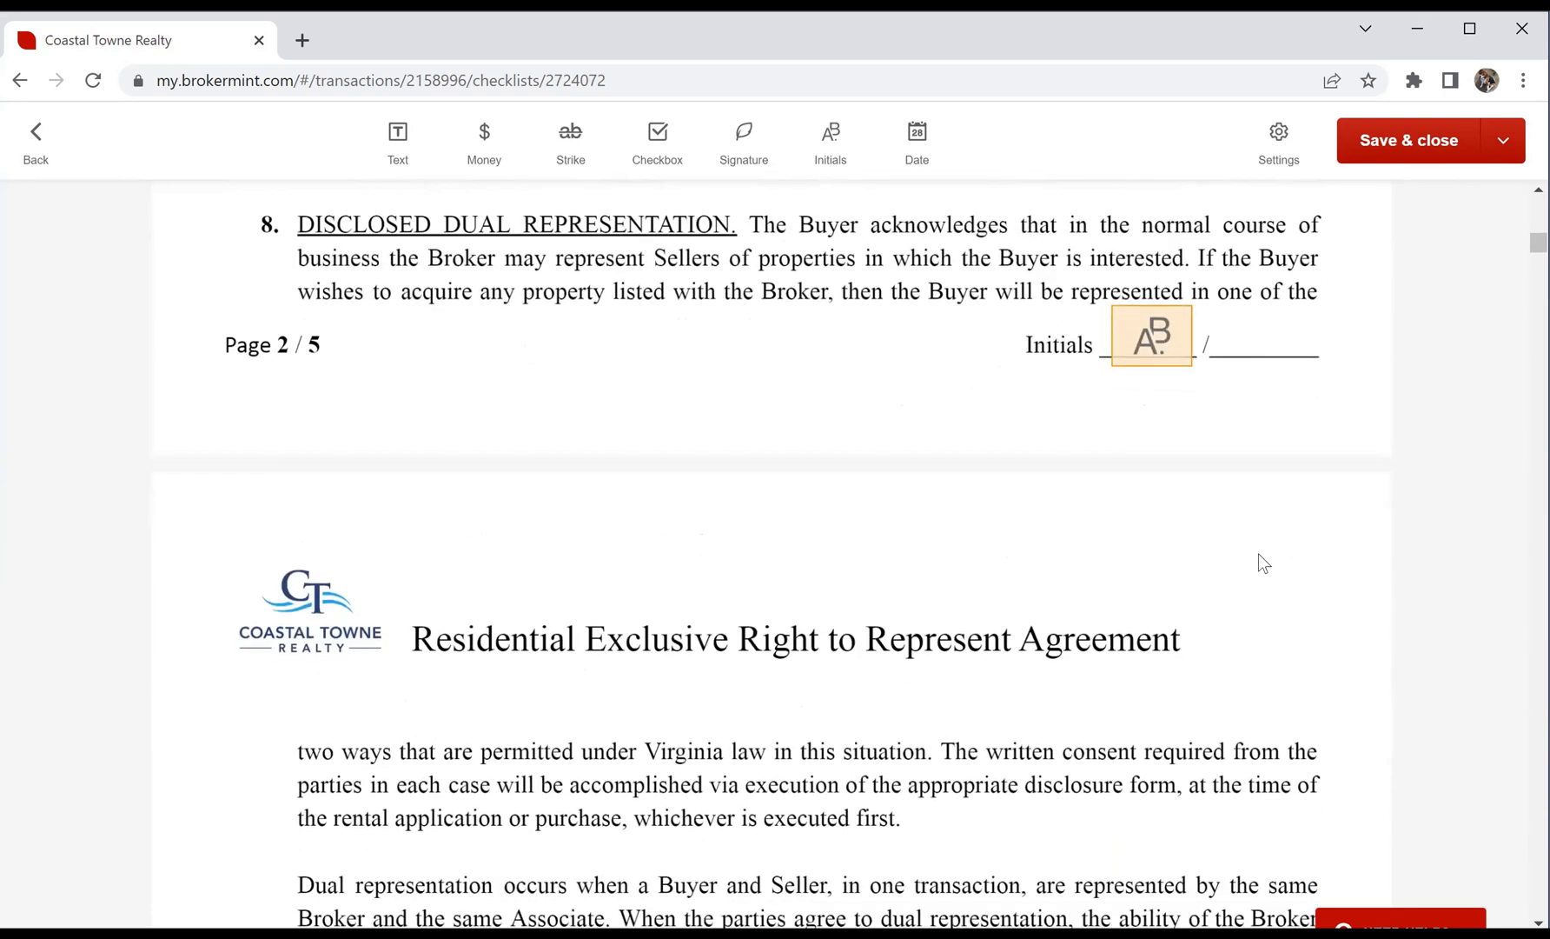
scroll(1260, 561, "down", 4)
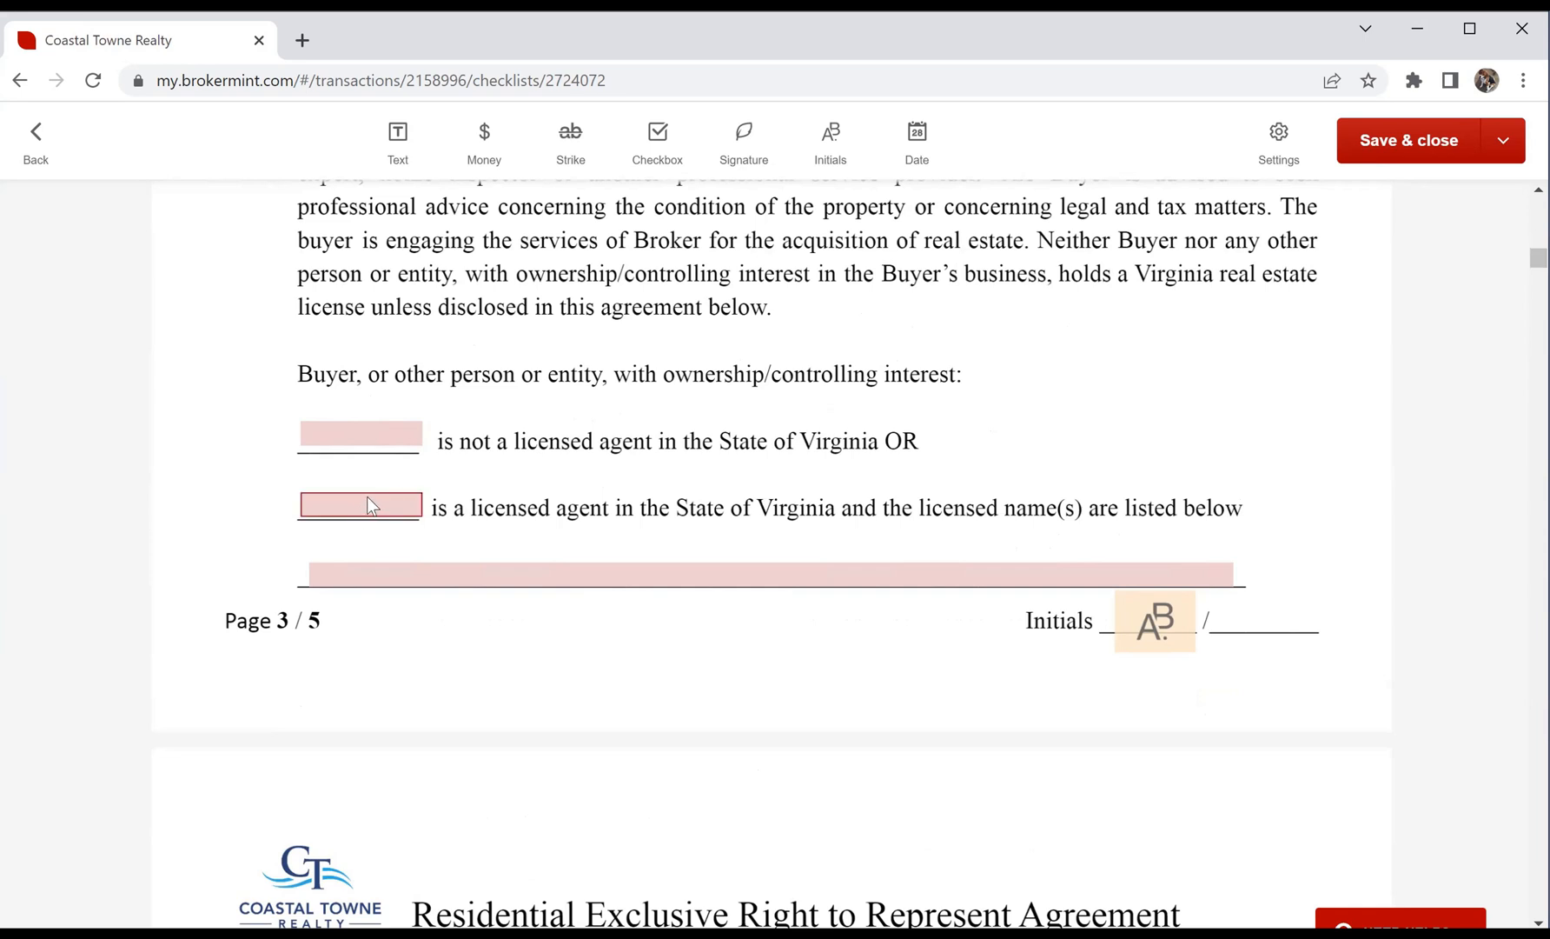
left_click(356, 437)
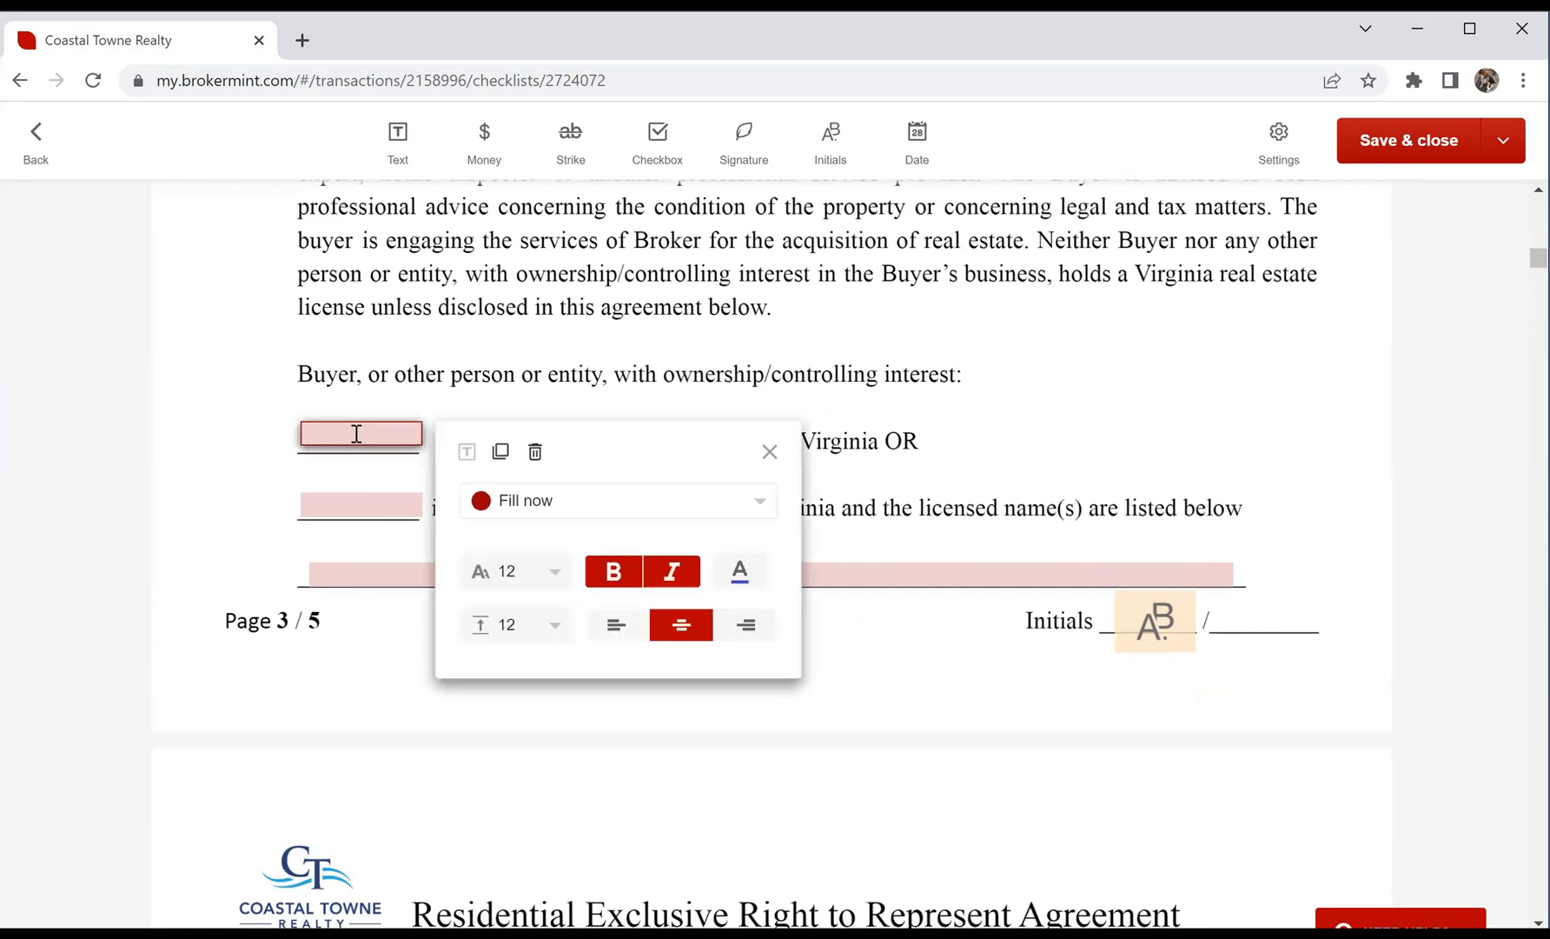
type("X")
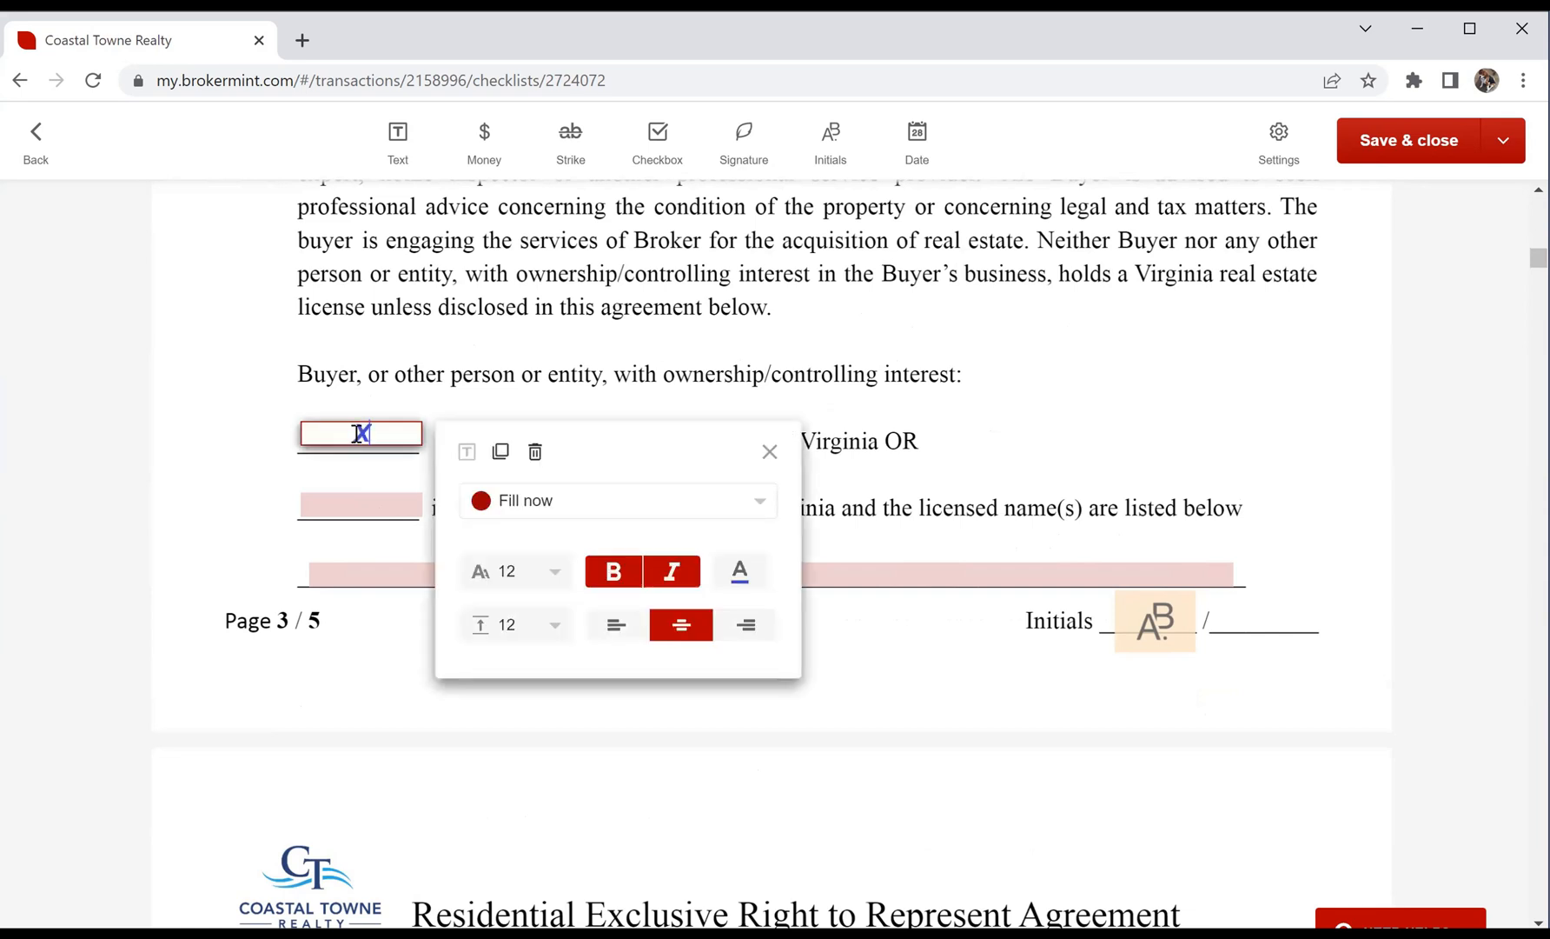
left_click(251, 436)
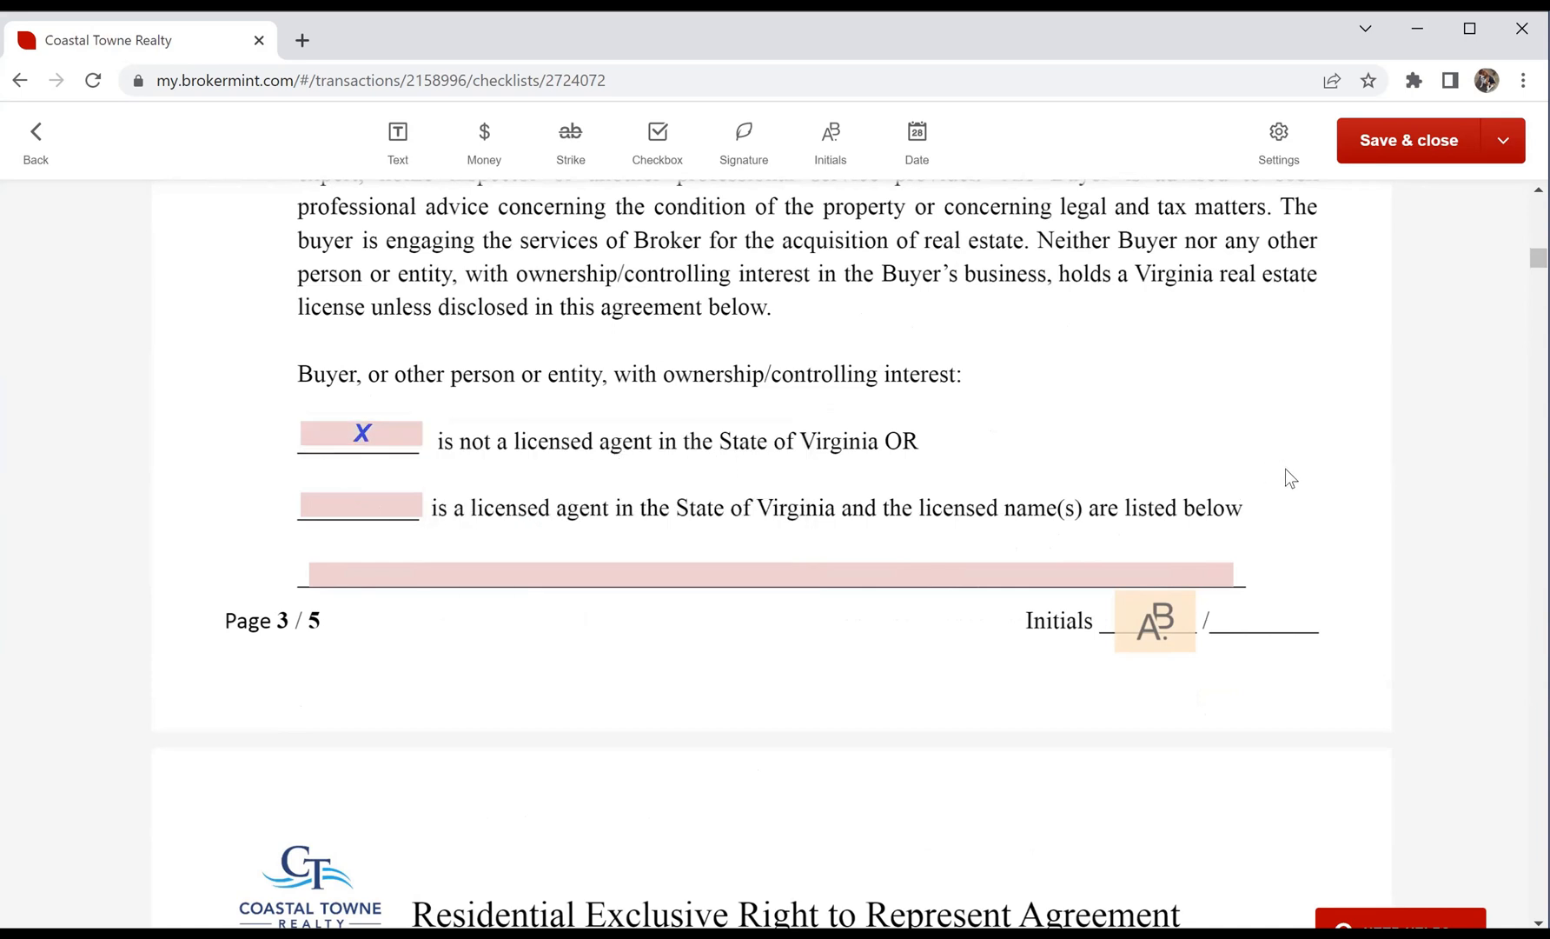
Step: Review page 4 of the agreement and the buyer signature and broker fields on the last page
scroll(1285, 469, "down", 1)
scroll(1285, 470, "down", 4)
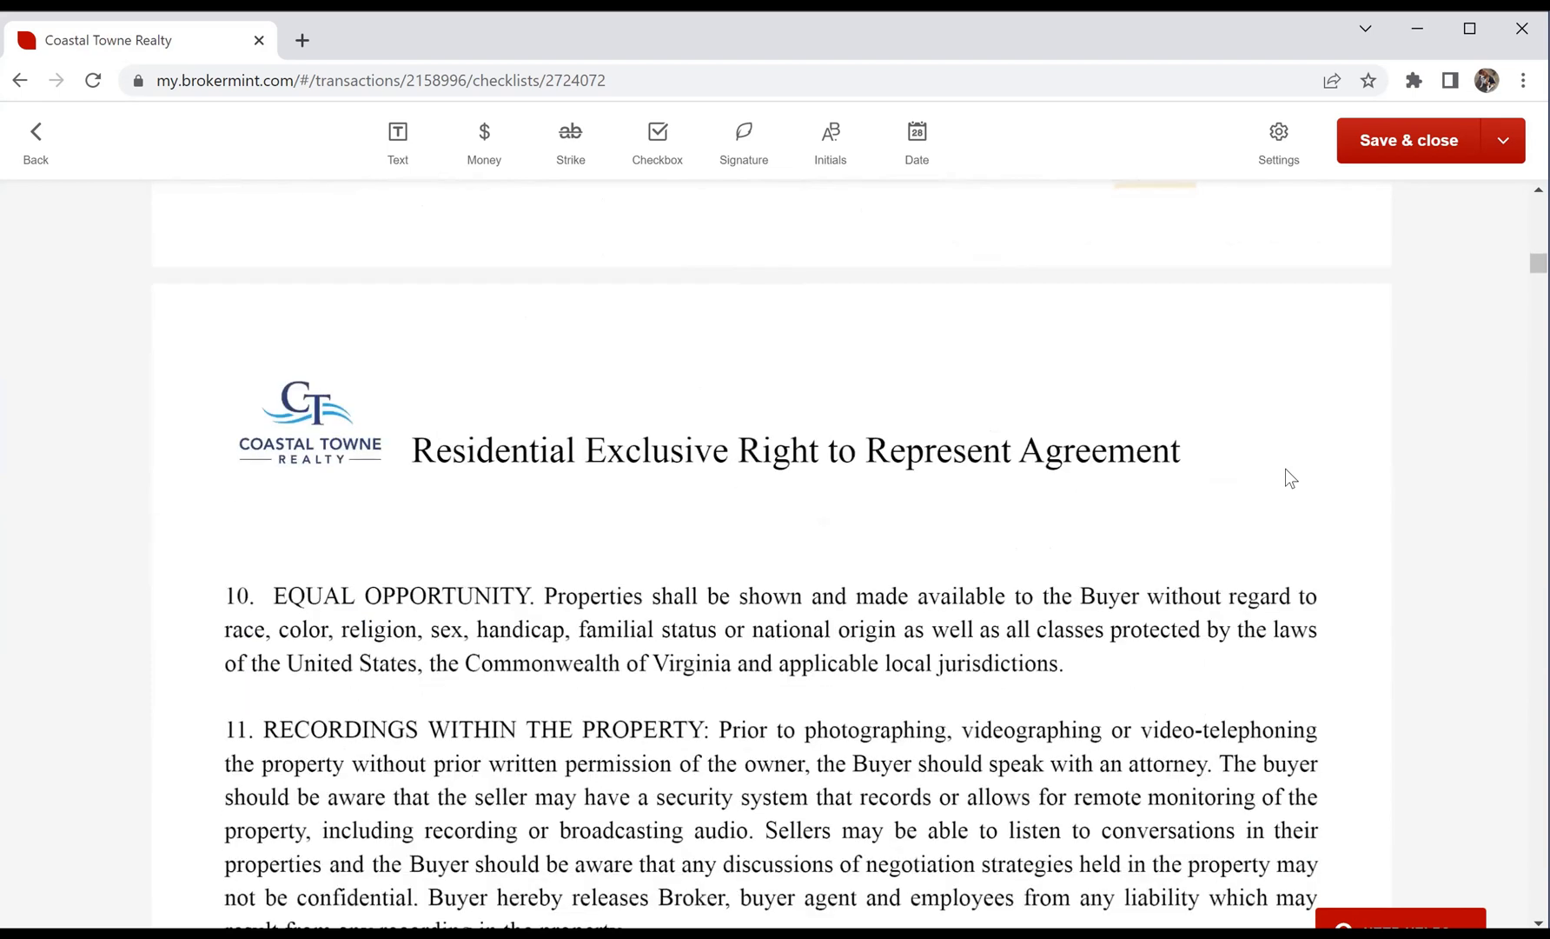
scroll(1286, 477, "down", 1)
scroll(1285, 477, "down", 5)
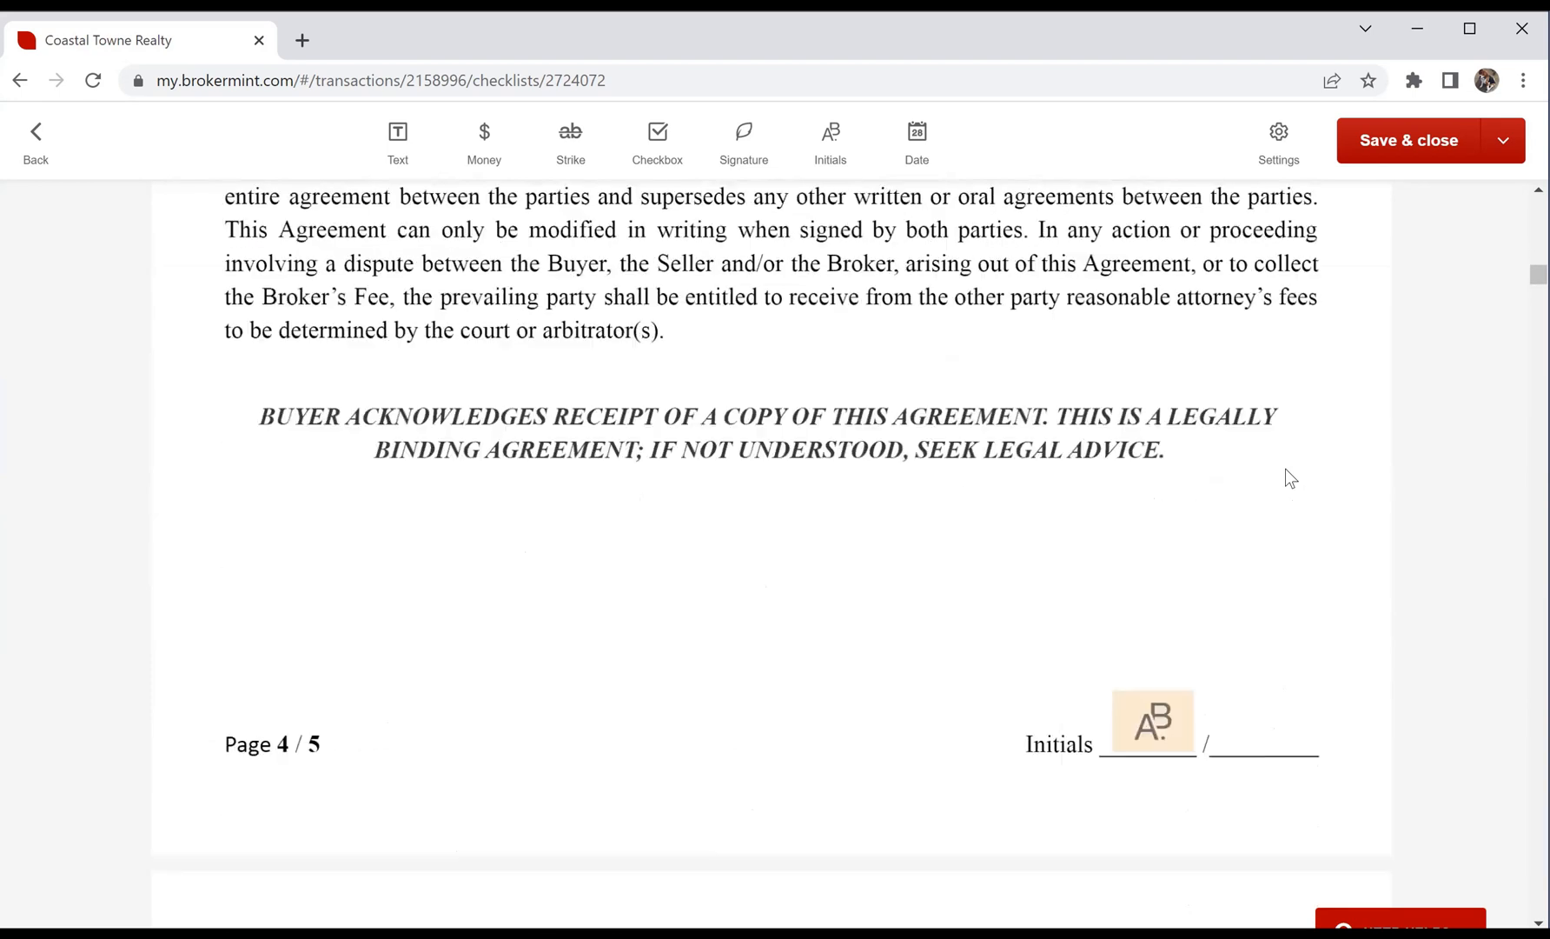
scroll(1286, 474, "down", 2)
scroll(1273, 550, "down", 7)
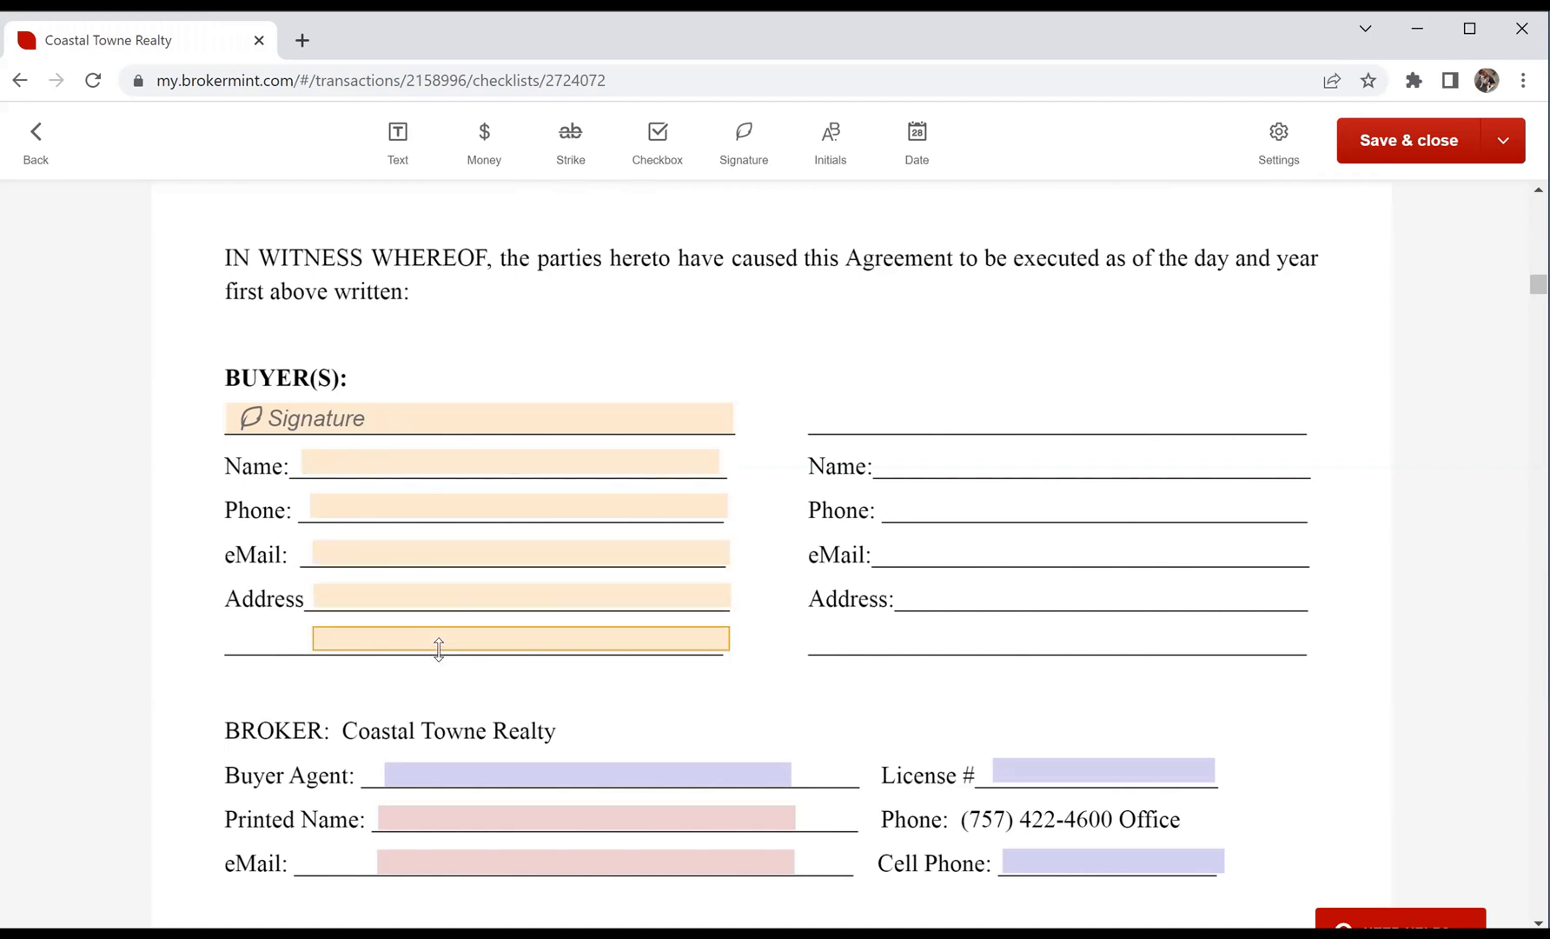
Step: Set the buyer's Name field in the signature section to Fill now and enter the buyer's full name
left_click(409, 470)
left_click(834, 539)
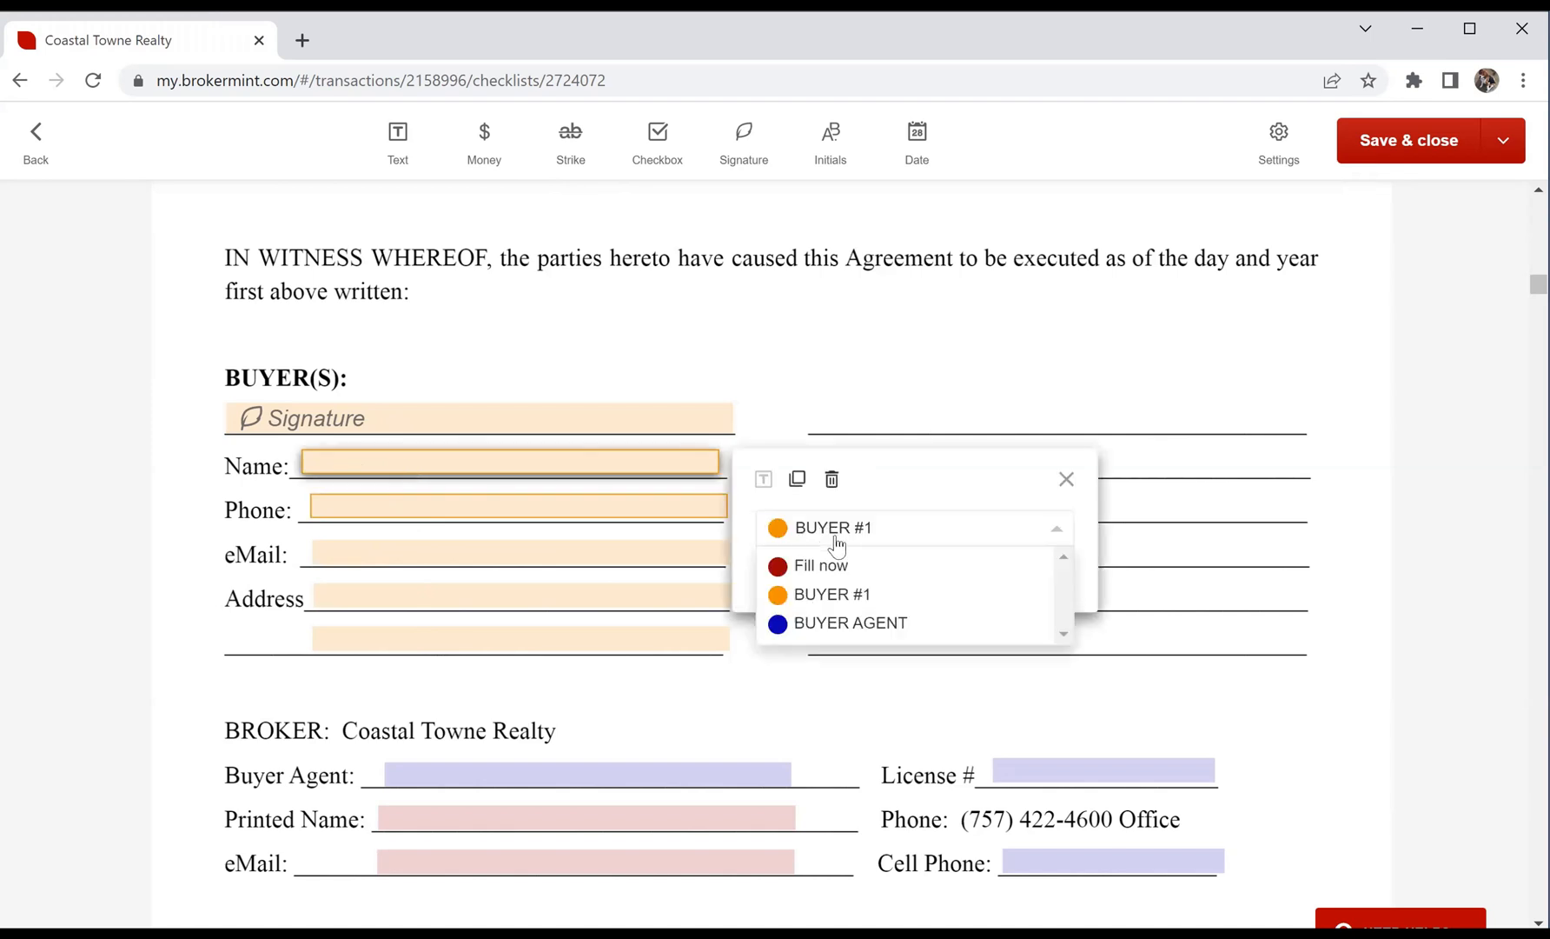
left_click(856, 570)
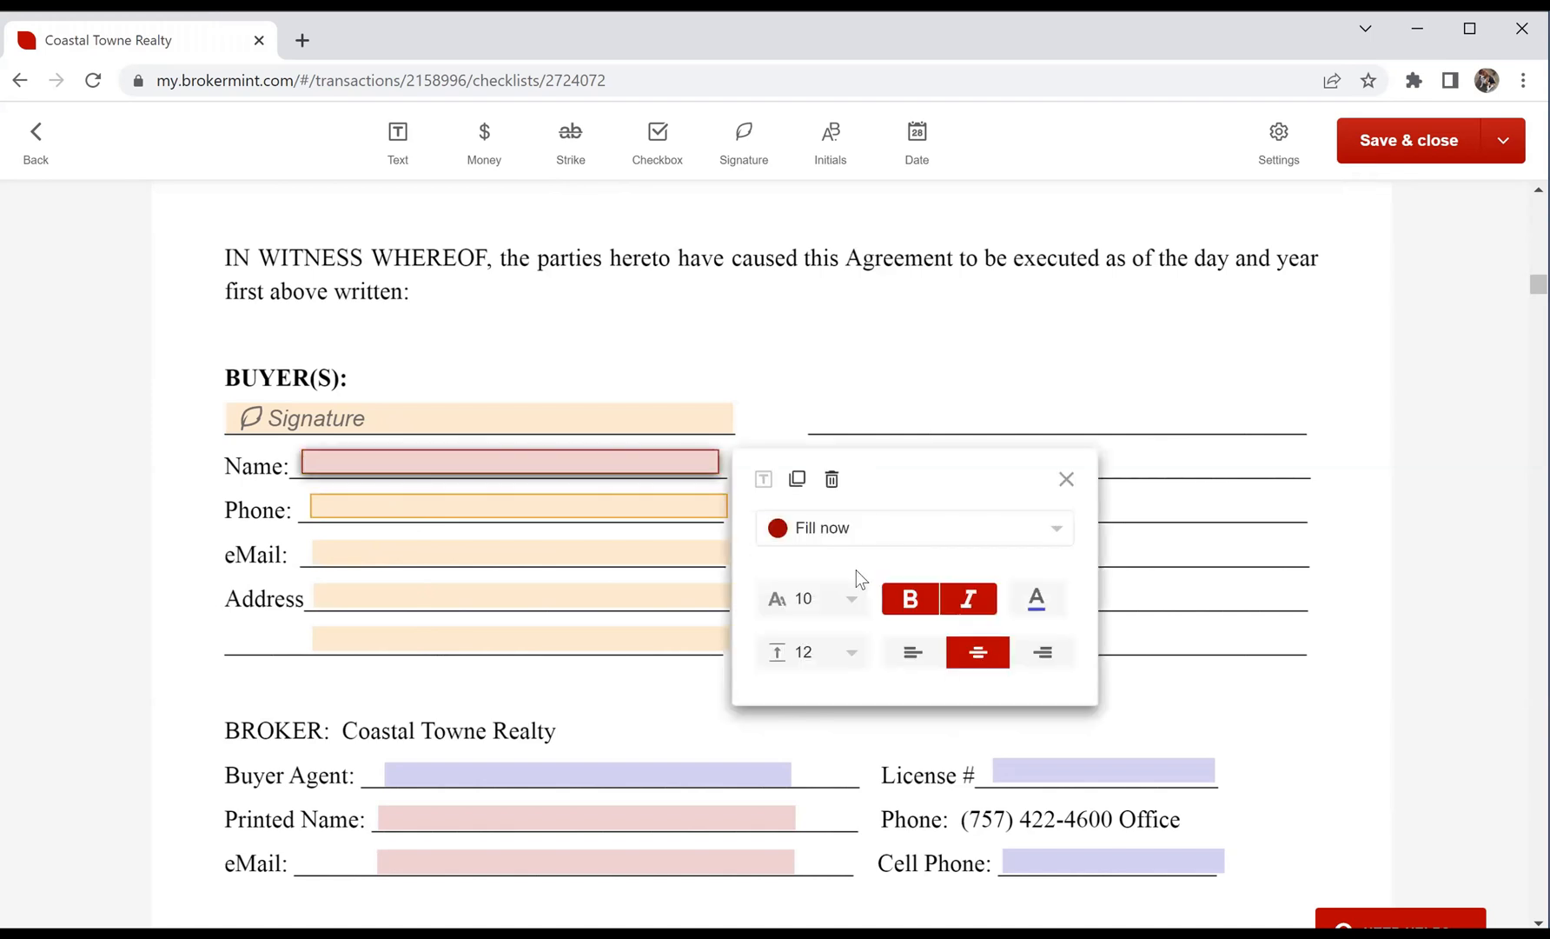
left_click(456, 463)
type("Mickey Mo")
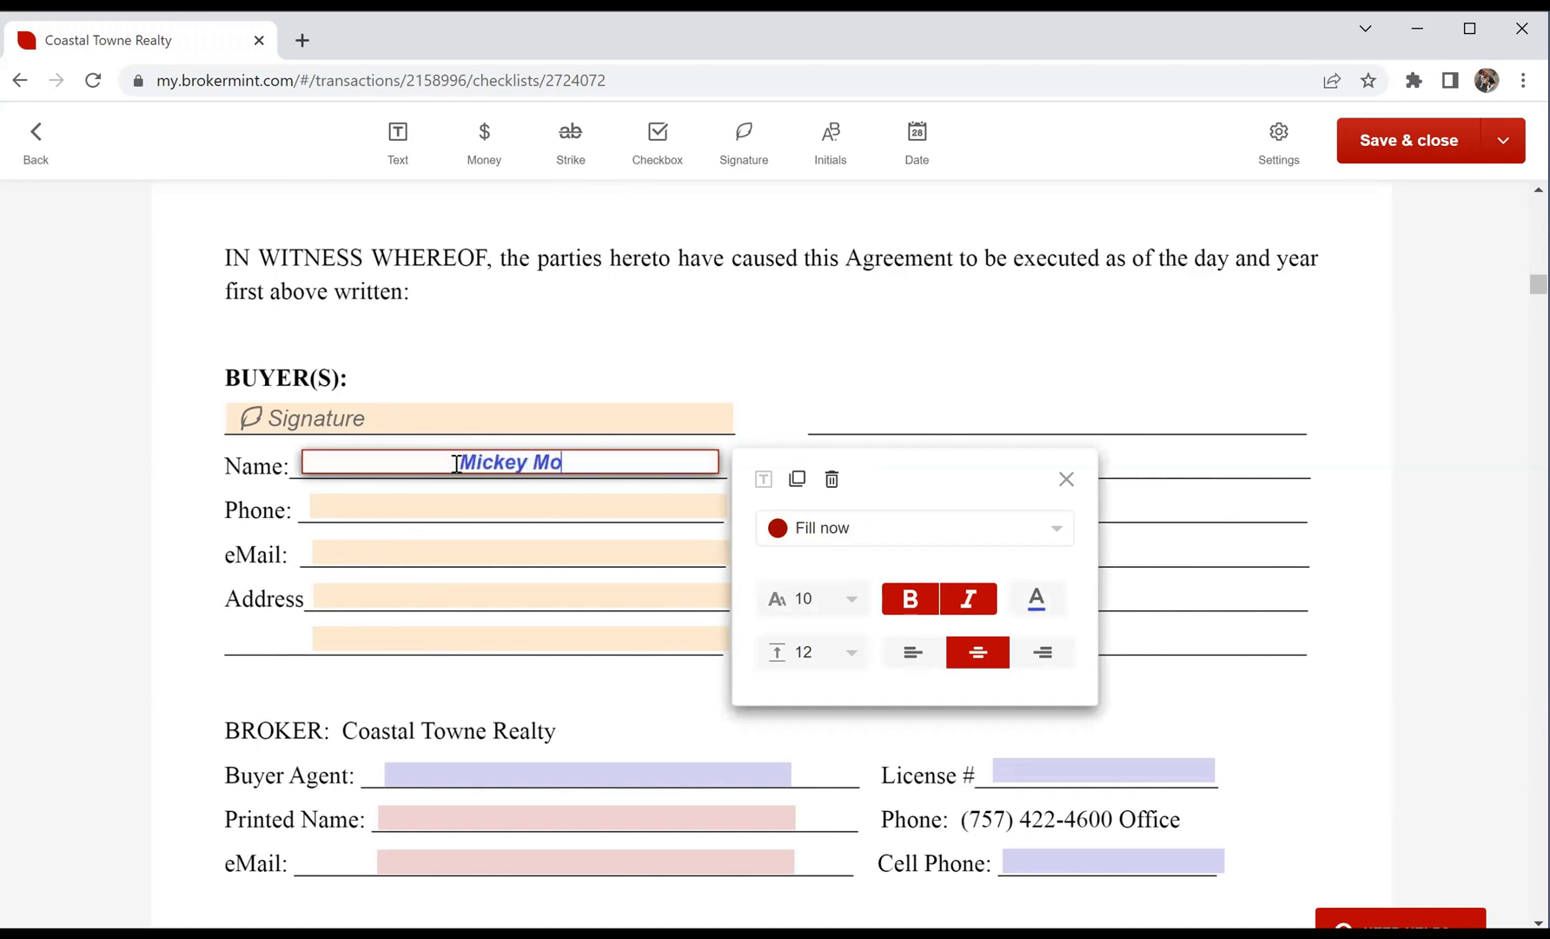
type("use")
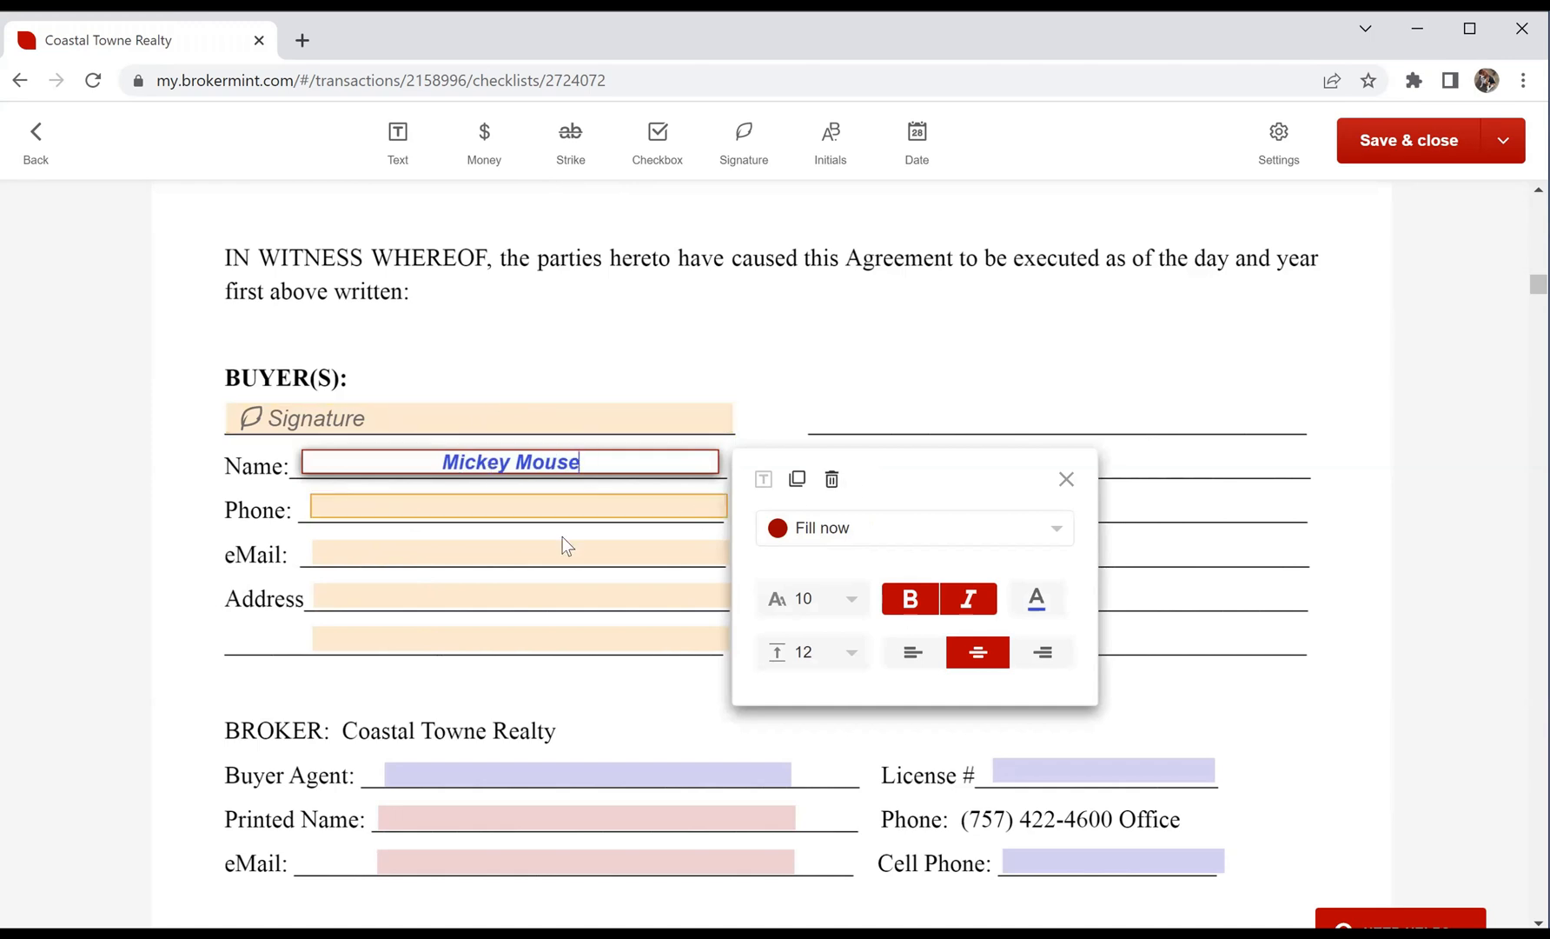
Step: Change the buyer's Phone and eMail fields from BUYER #1 to Fill now
left_click(530, 506)
left_click(533, 511)
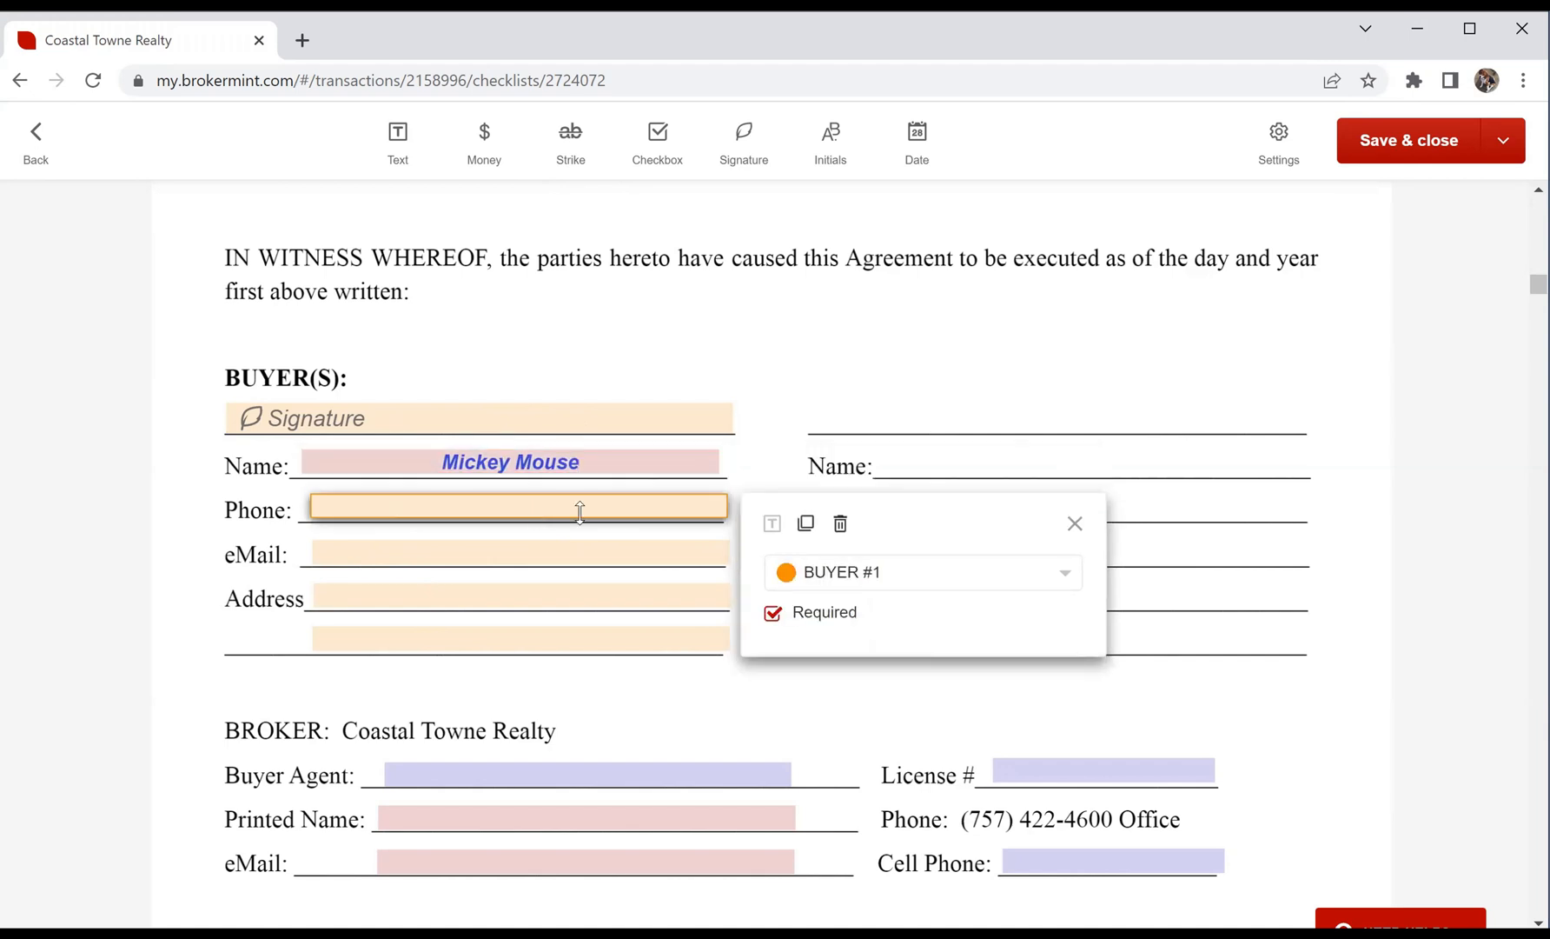
left_click(825, 591)
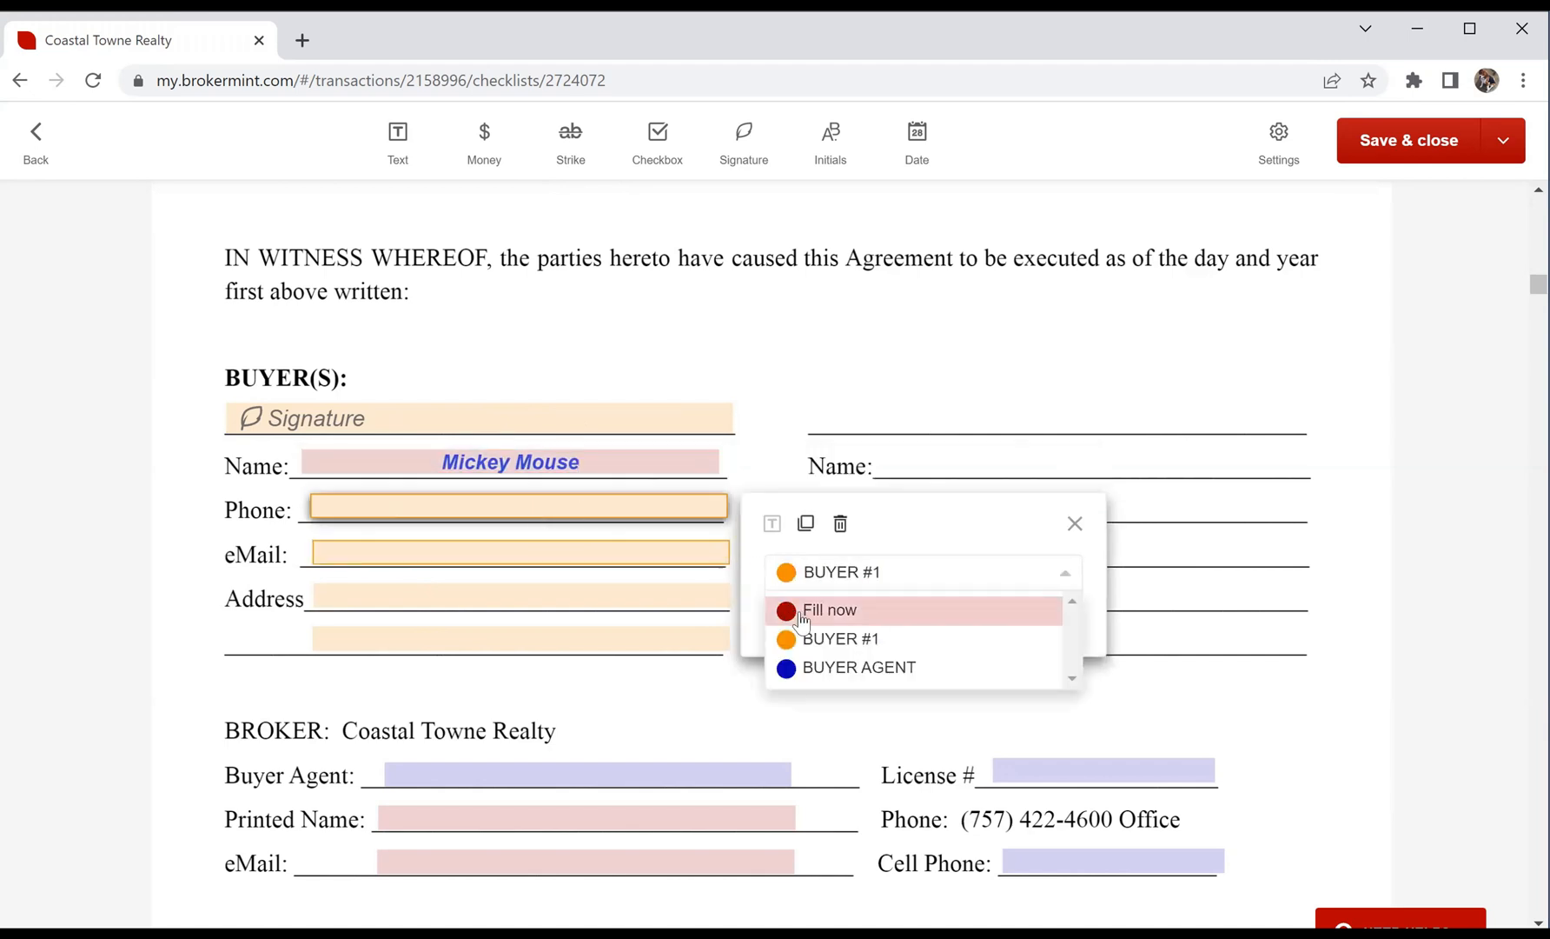
left_click(824, 609)
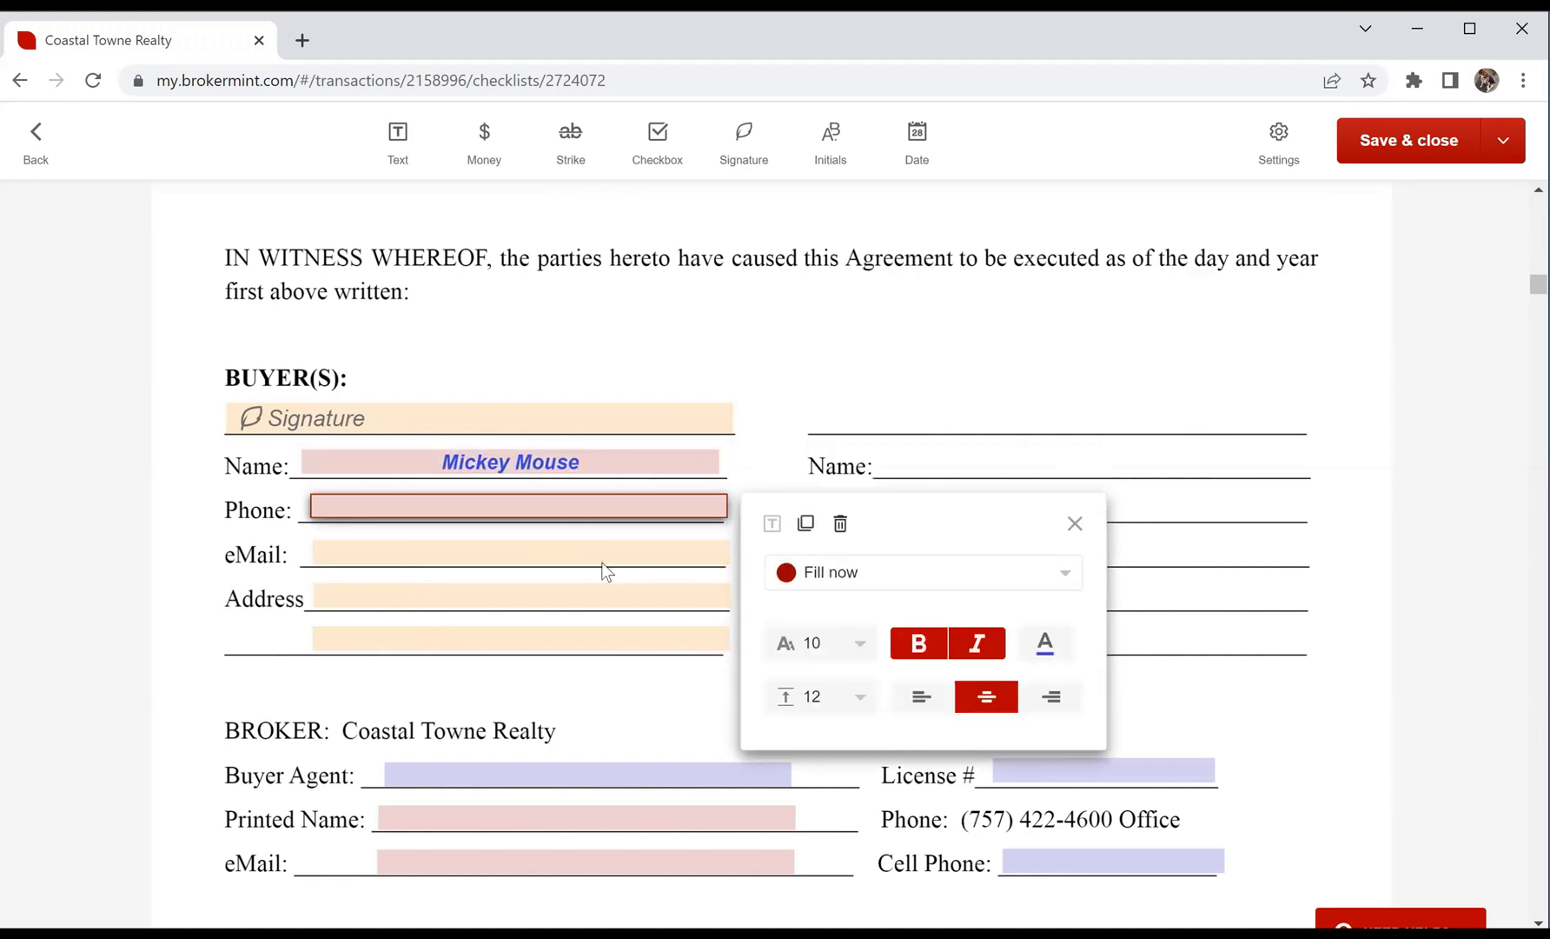
left_click(550, 554)
left_click(850, 629)
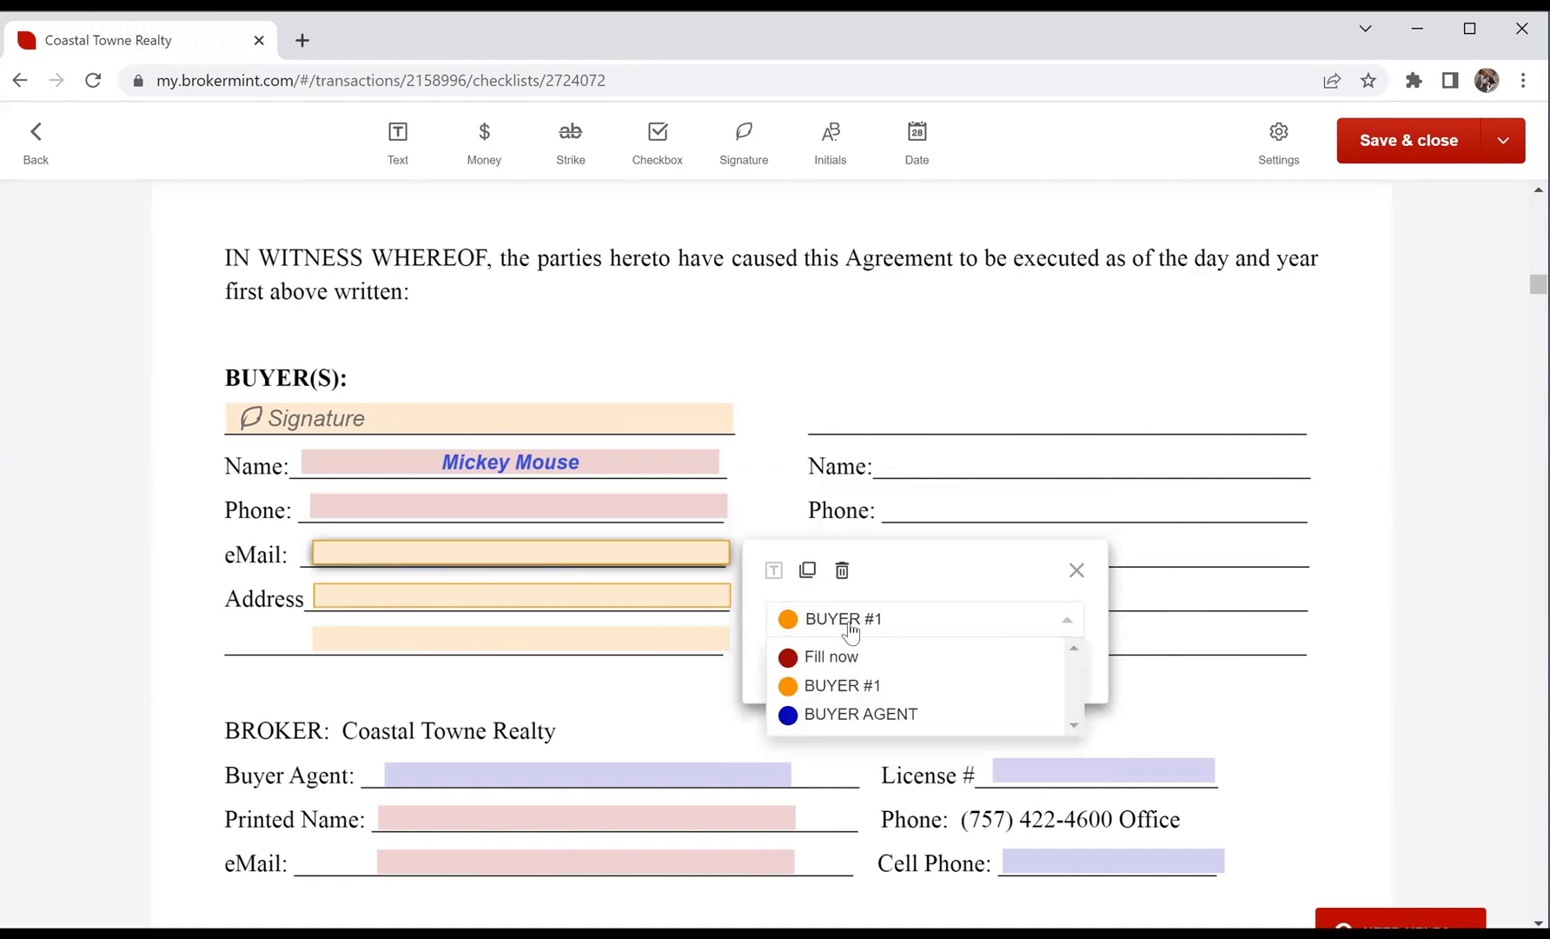
left_click(824, 653)
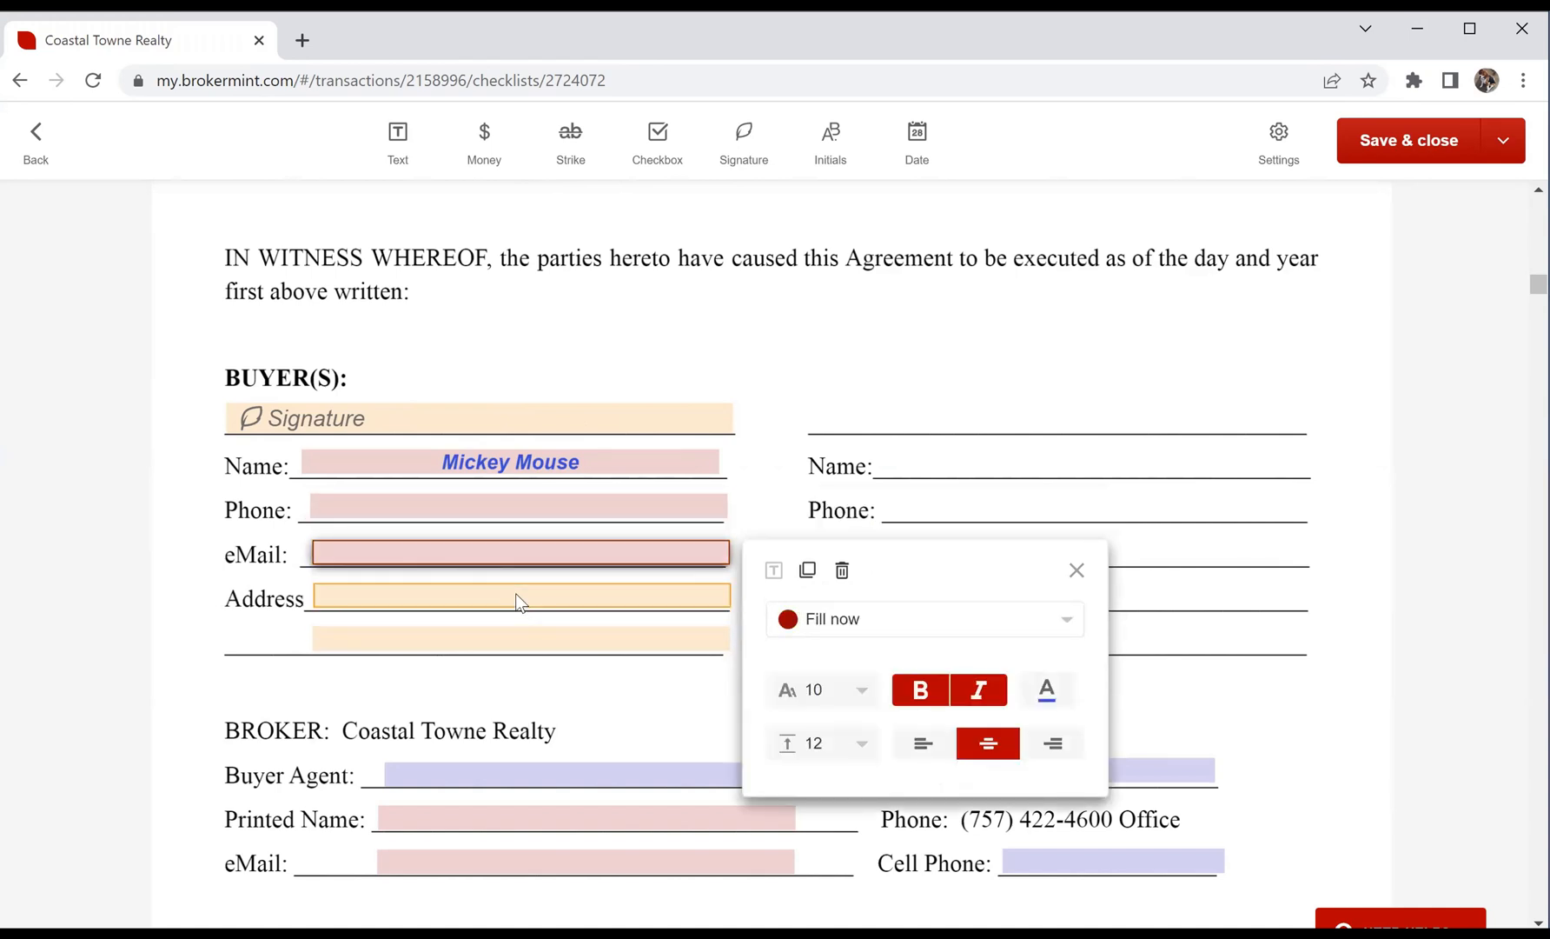
Step: Change both of the buyer's Address line fields from BUYER #1 to Fill now
left_click(518, 599)
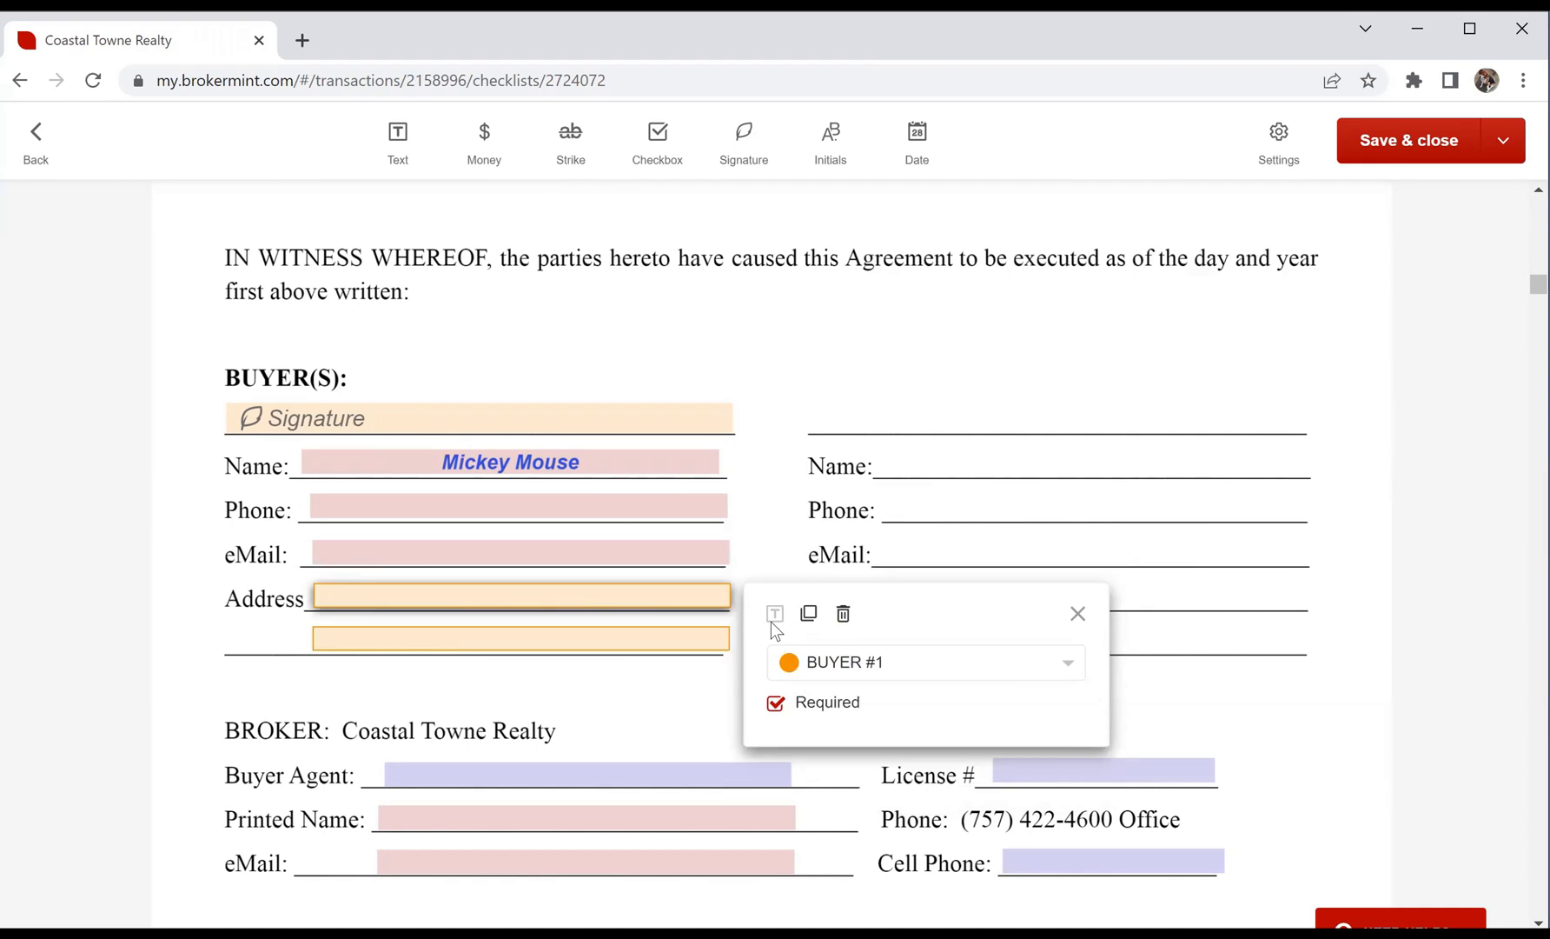
left_click(841, 663)
left_click(822, 697)
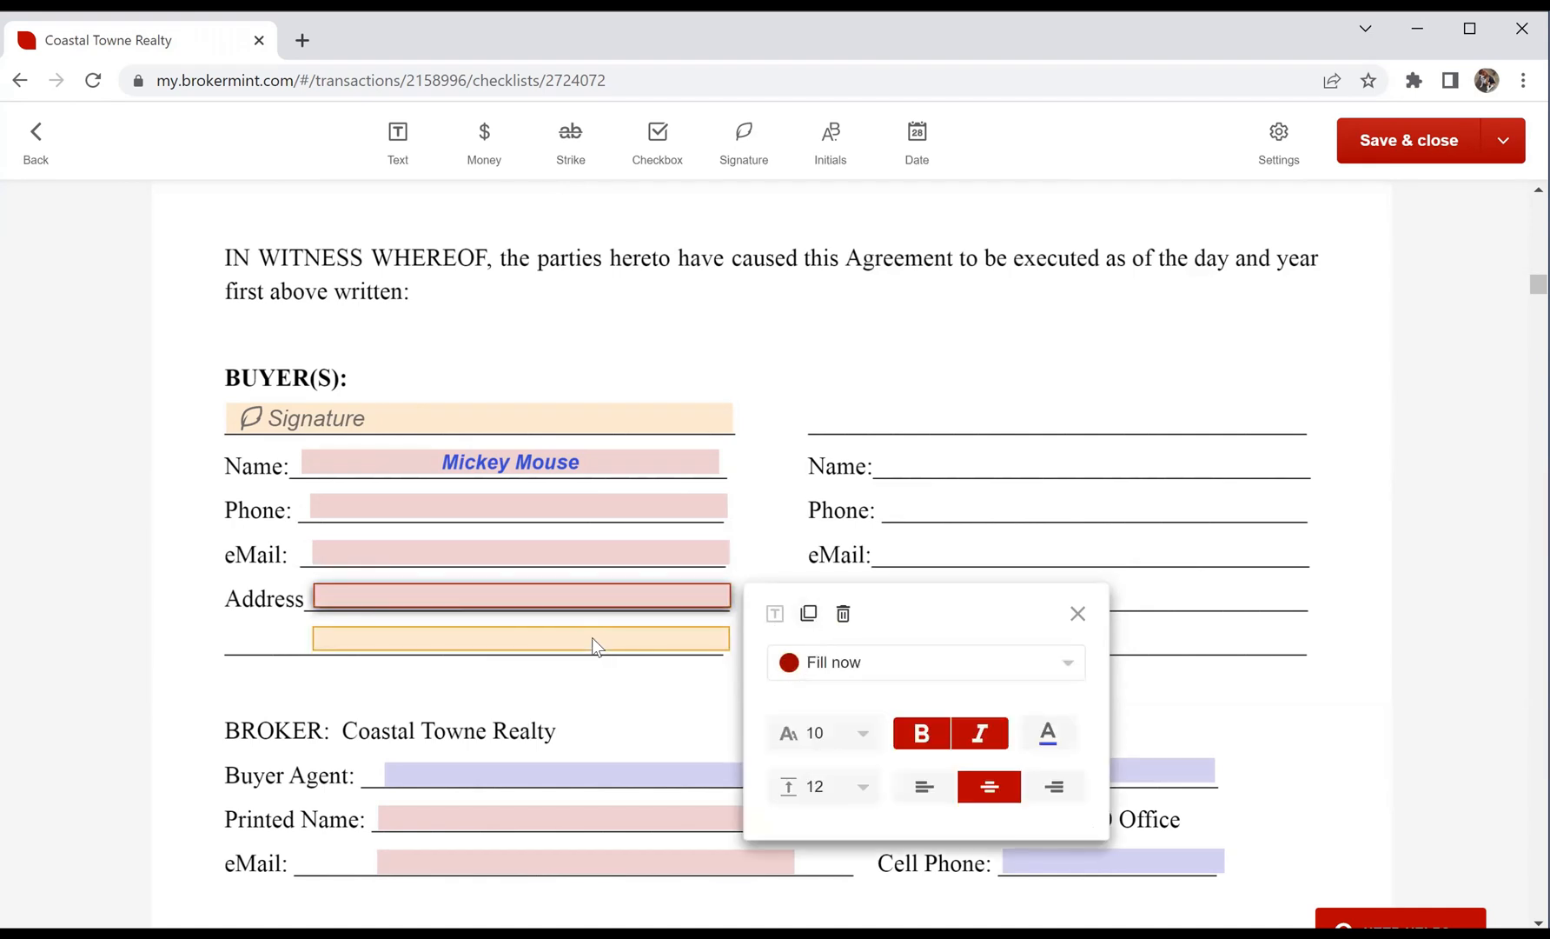
left_click(593, 637)
left_click(862, 705)
left_click(832, 745)
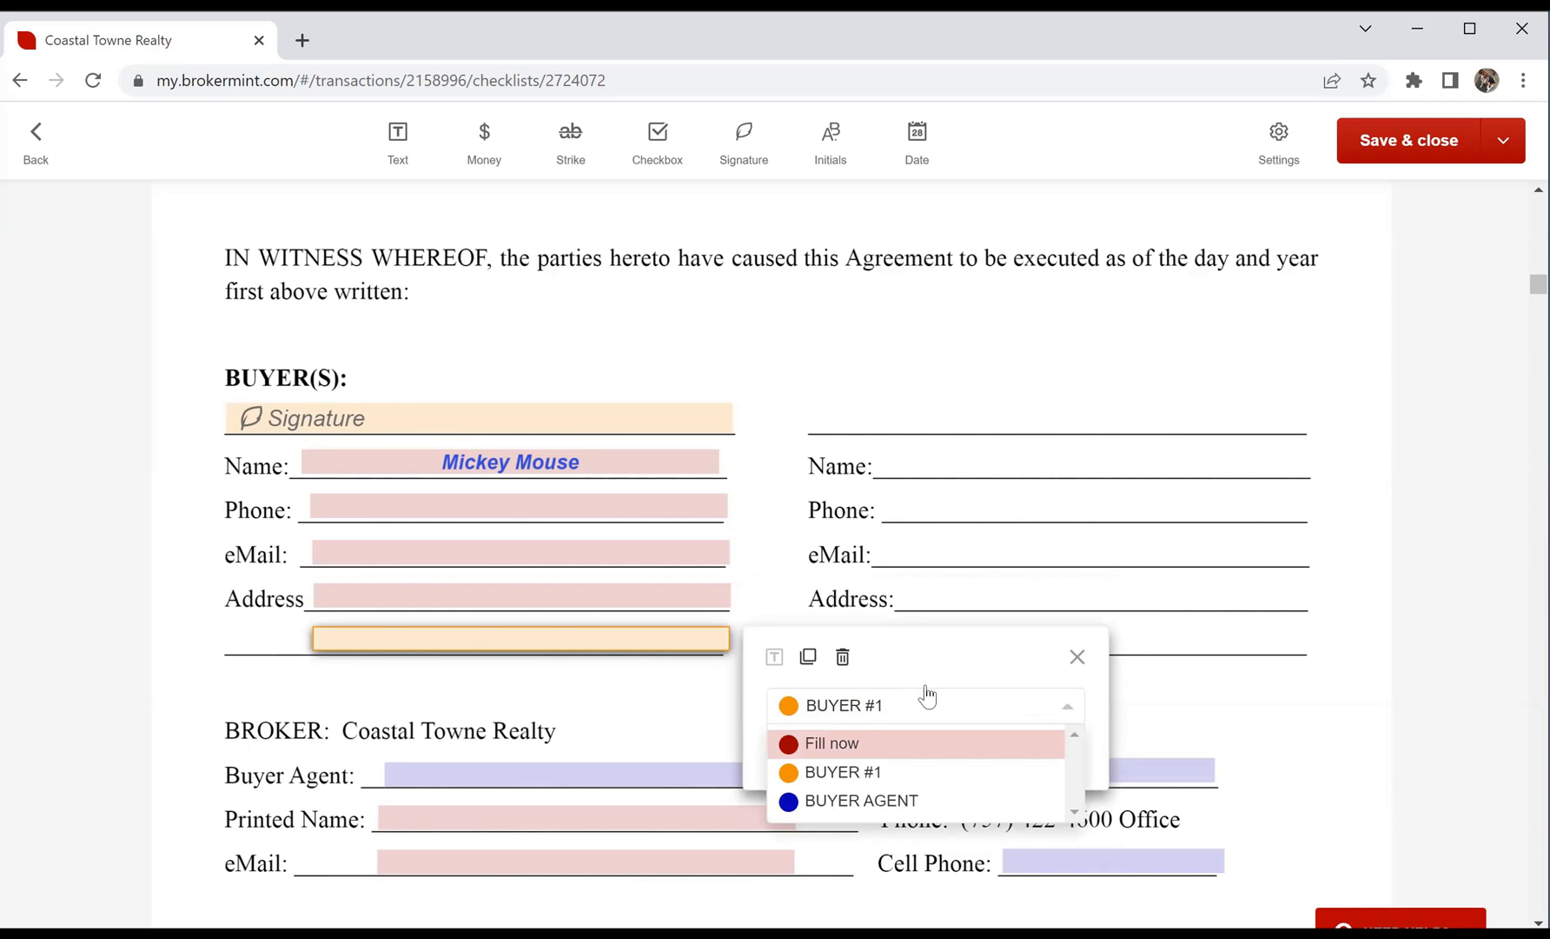
left_click(1161, 353)
Step: Inspect the text field on the Buyer Agent line of the BROKER section and delete it
scroll(1168, 351, "down", 3)
scroll(1168, 351, "down", 1)
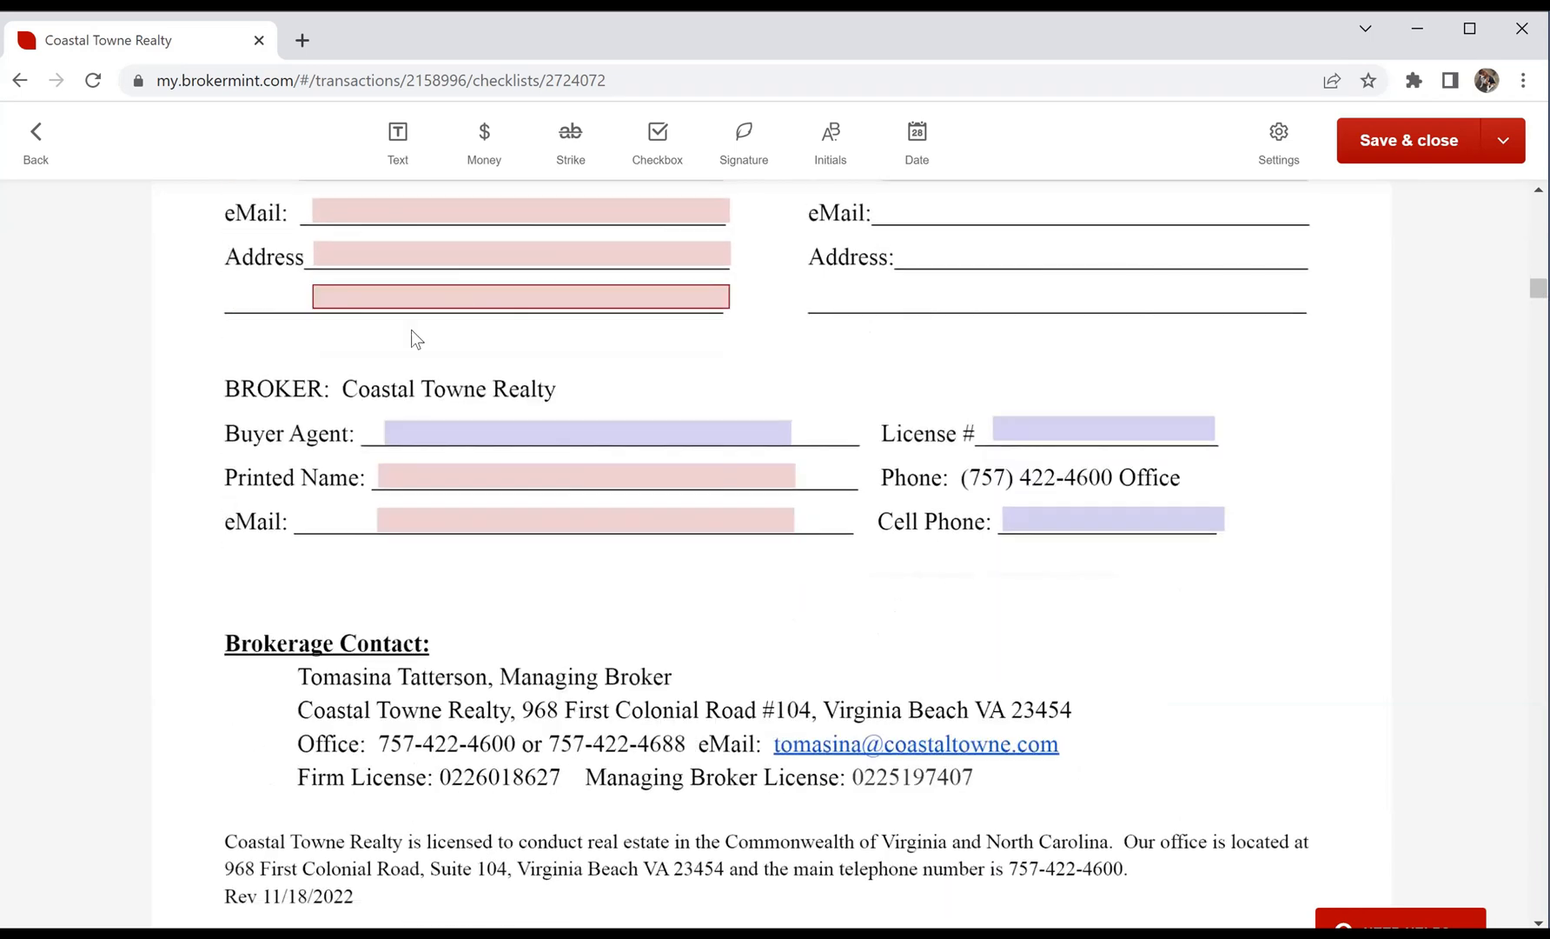
left_click(452, 437)
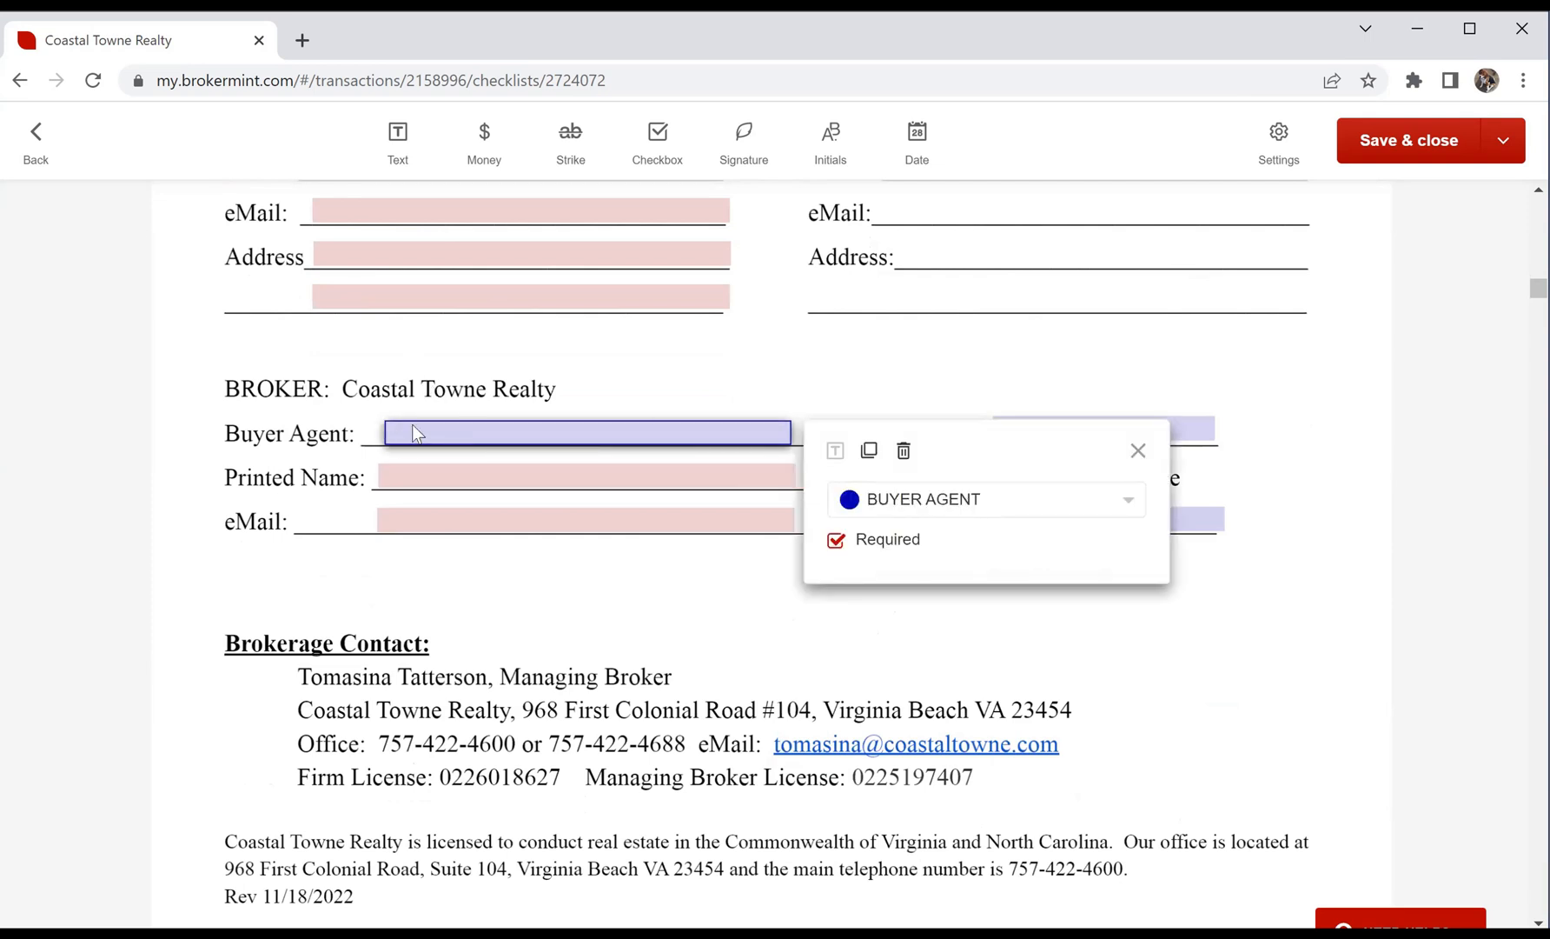
left_click(709, 354)
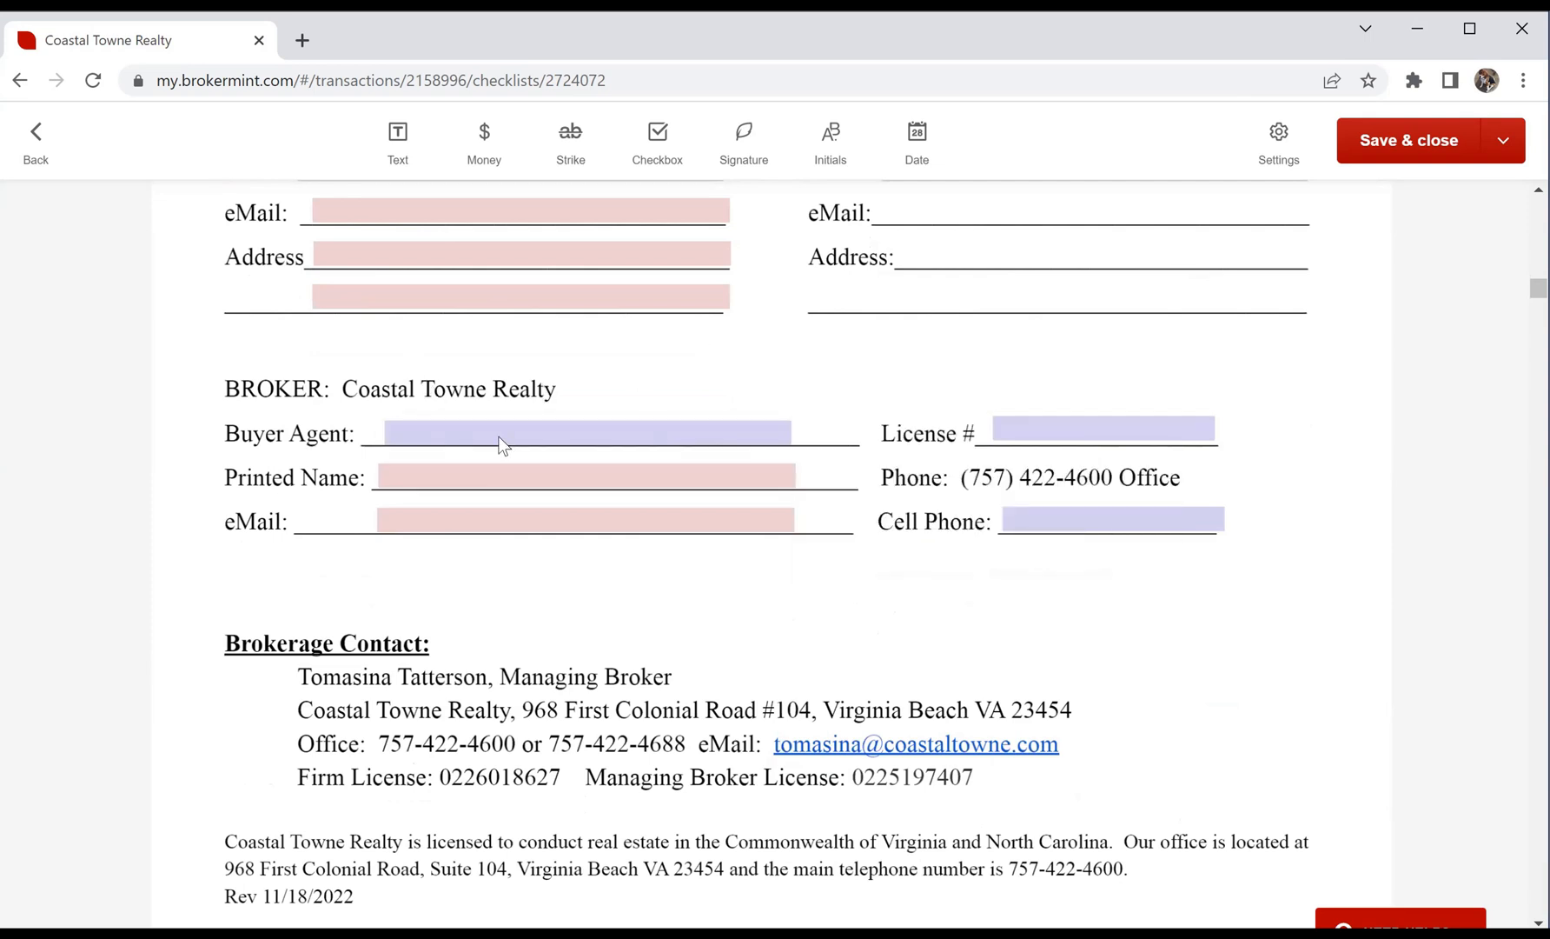
left_click(434, 441)
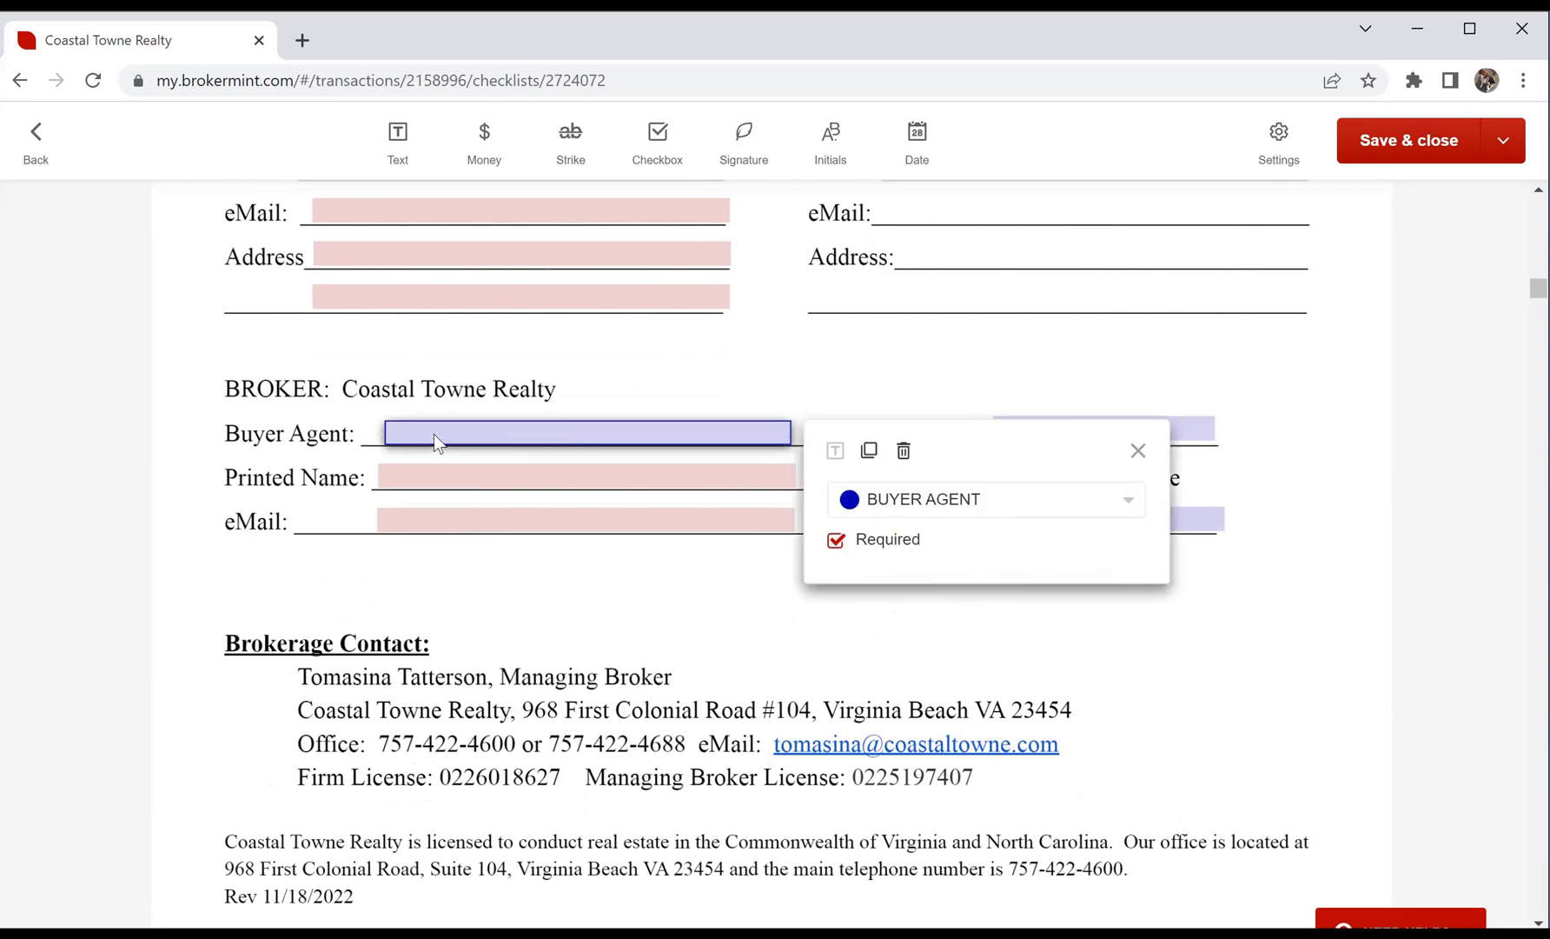
left_click(1138, 450)
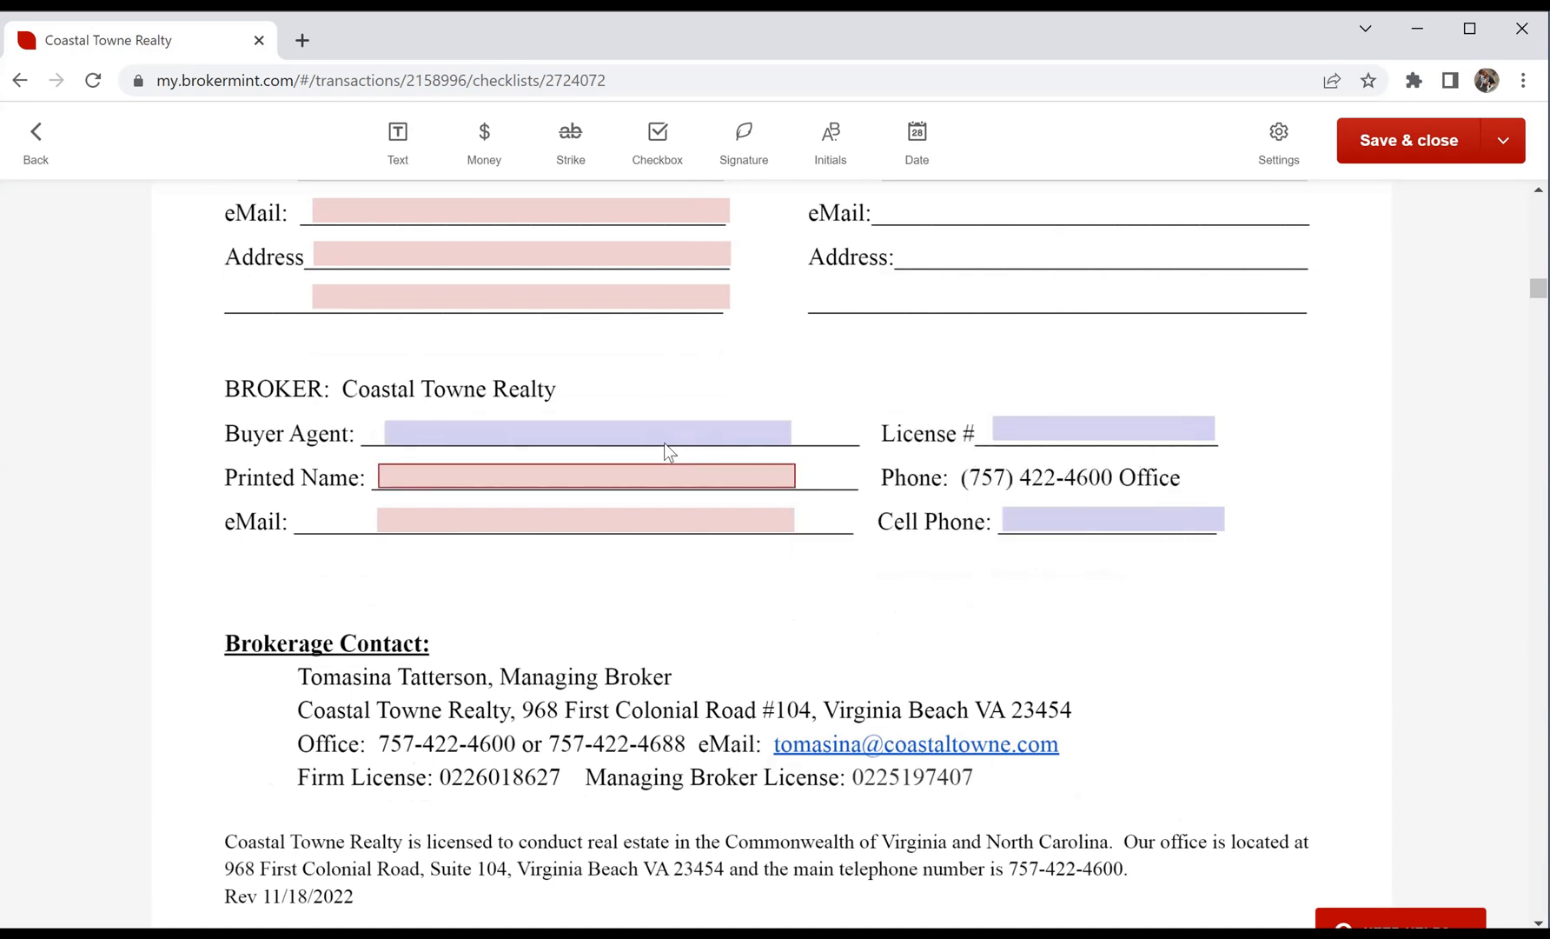
left_click(612, 433)
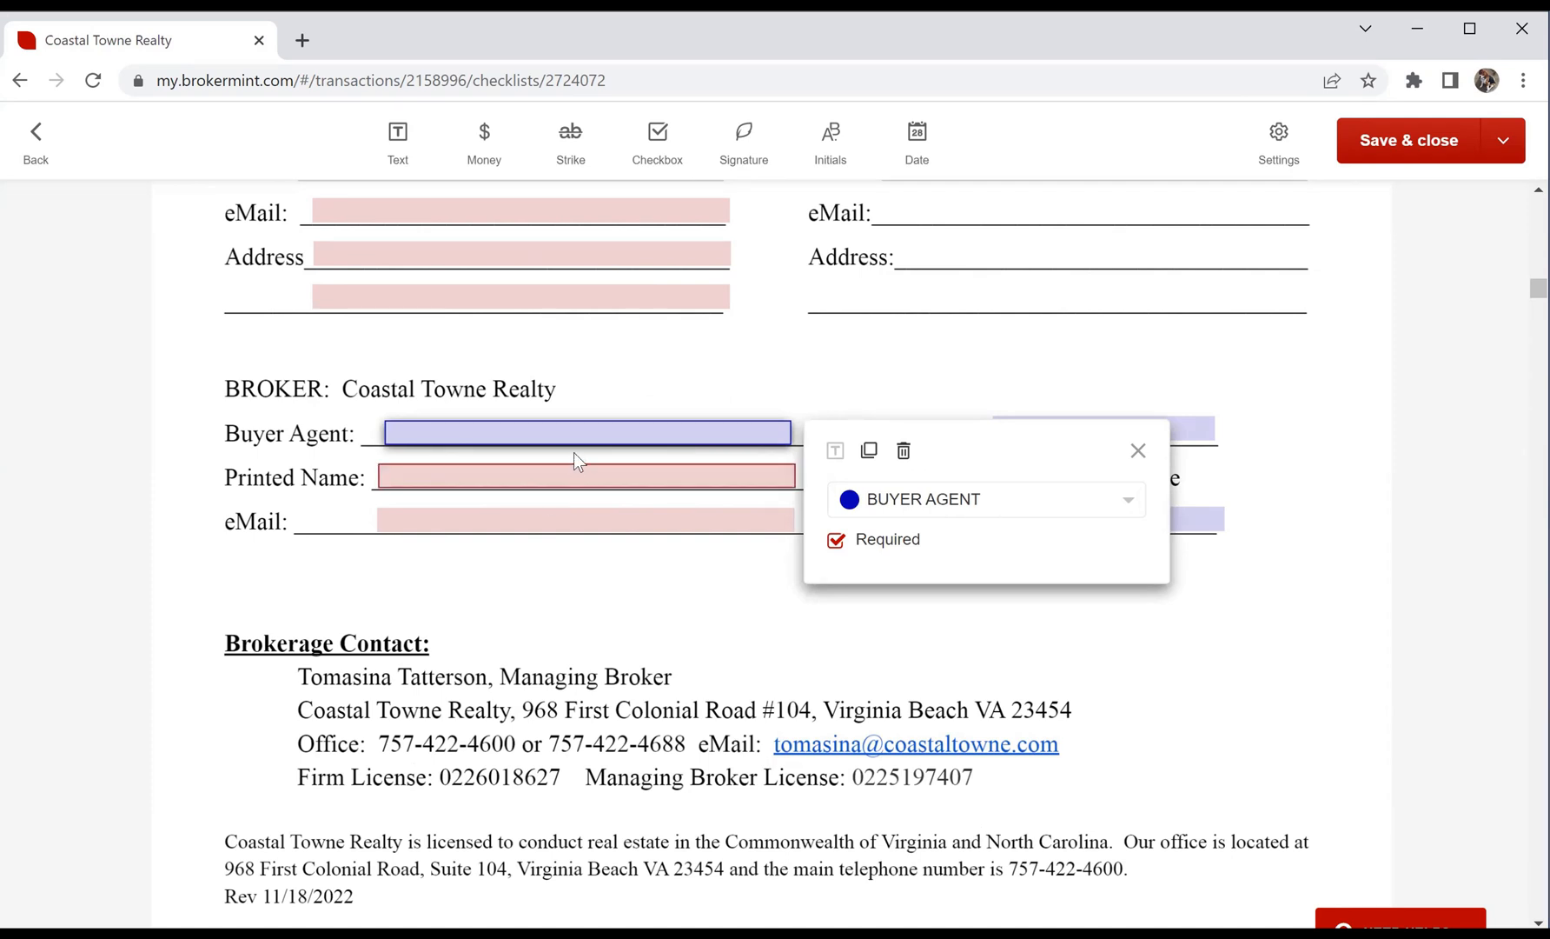
left_click(906, 447)
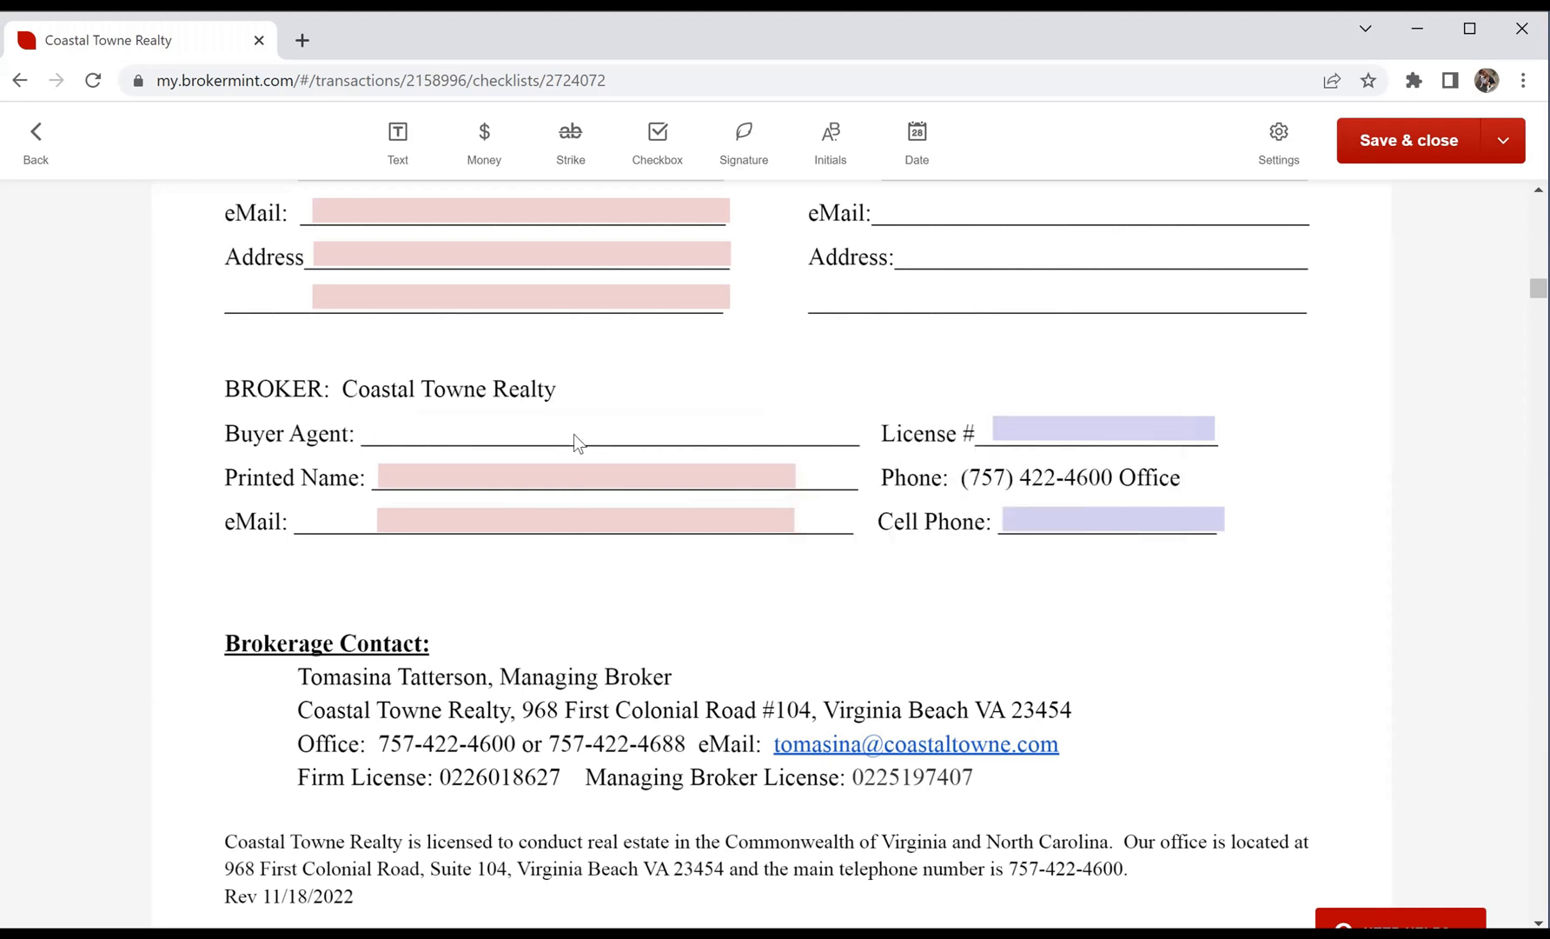
Step: Place a signature field along the Buyer Agent line and assign it to BUYER AGENT
left_click(739, 143)
left_click(413, 415)
mouse_move(479, 428)
left_mouse_down()
mouse_move(441, 426)
mouse_move(827, 423)
left_mouse_up()
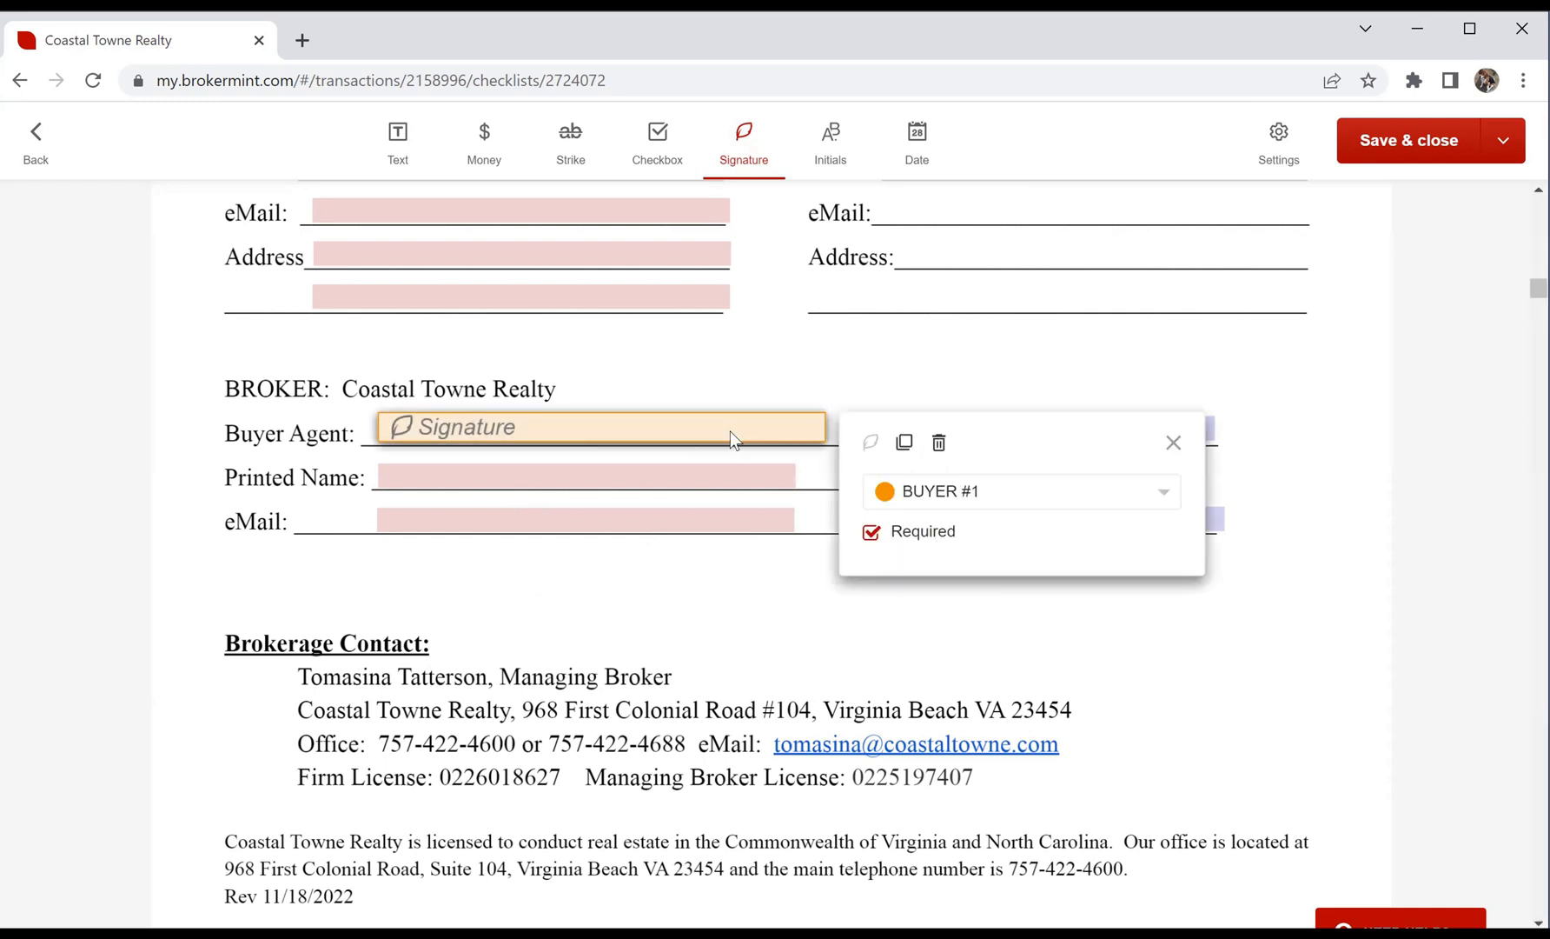
left_click(908, 492)
left_click(904, 561)
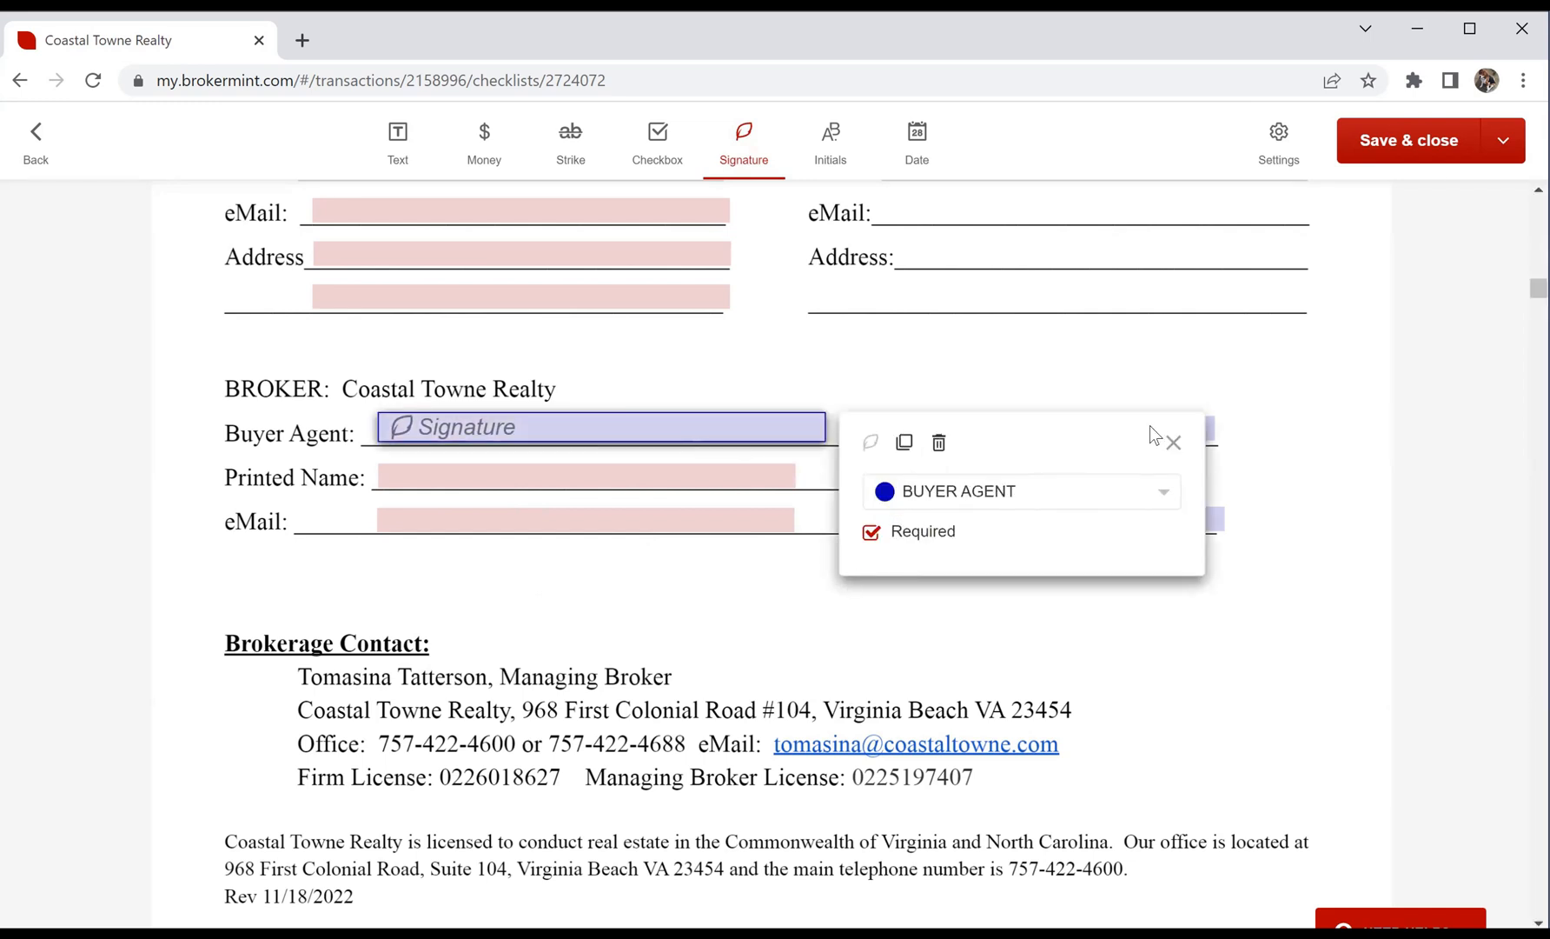
left_click(1174, 445)
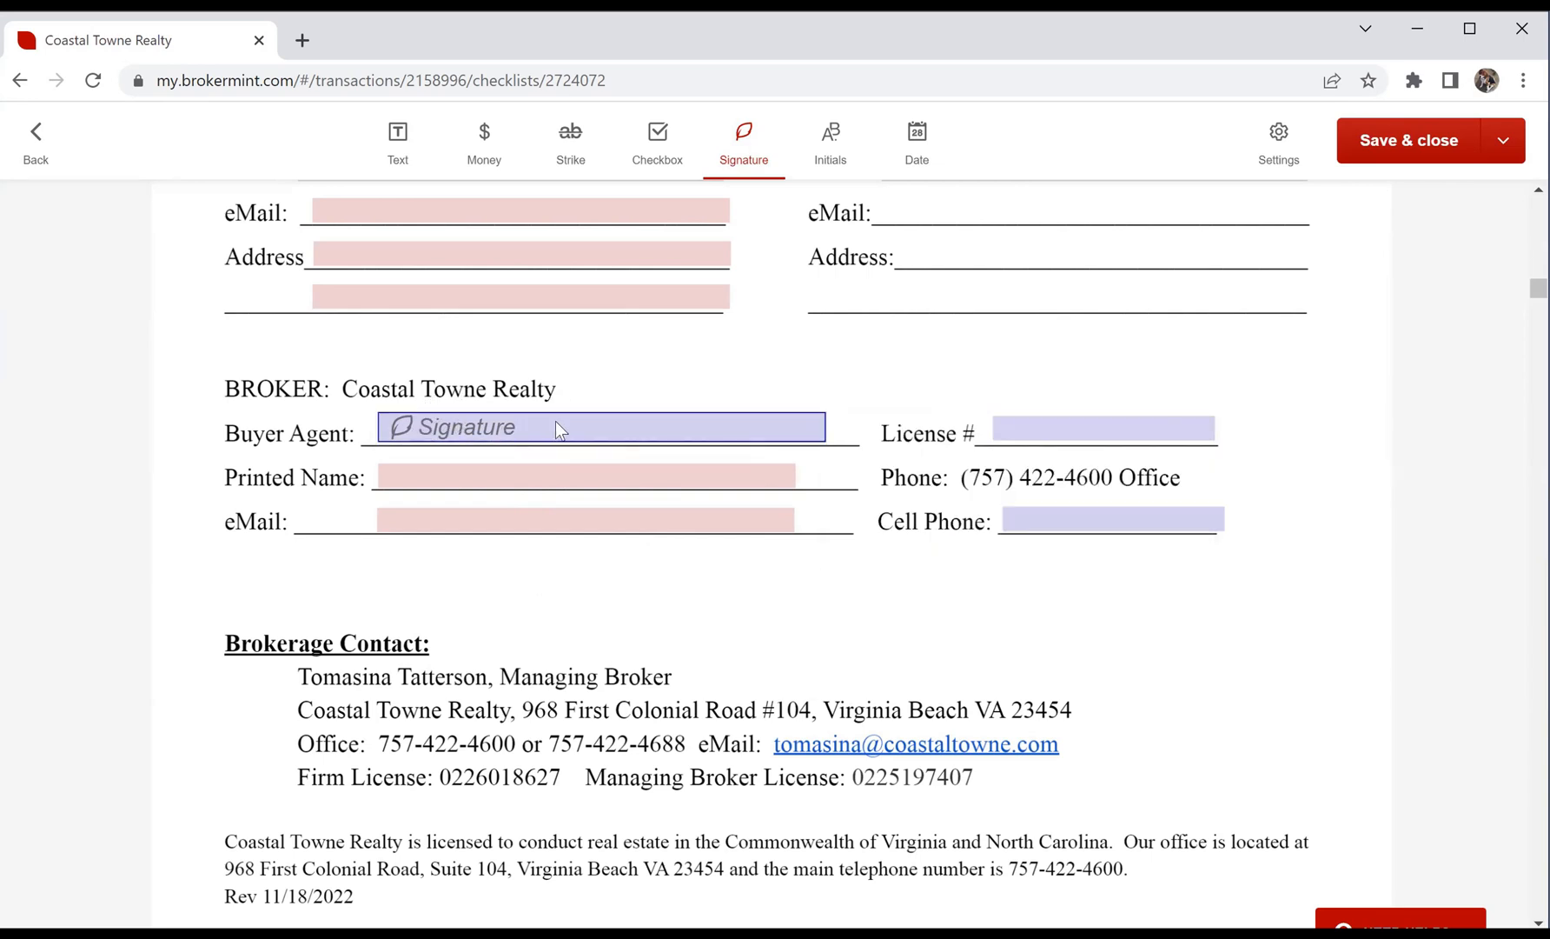
Step: Change the License # and Cell Phone fields in the BROKER section from BUYER AGENT to Fill now
left_click(1058, 430)
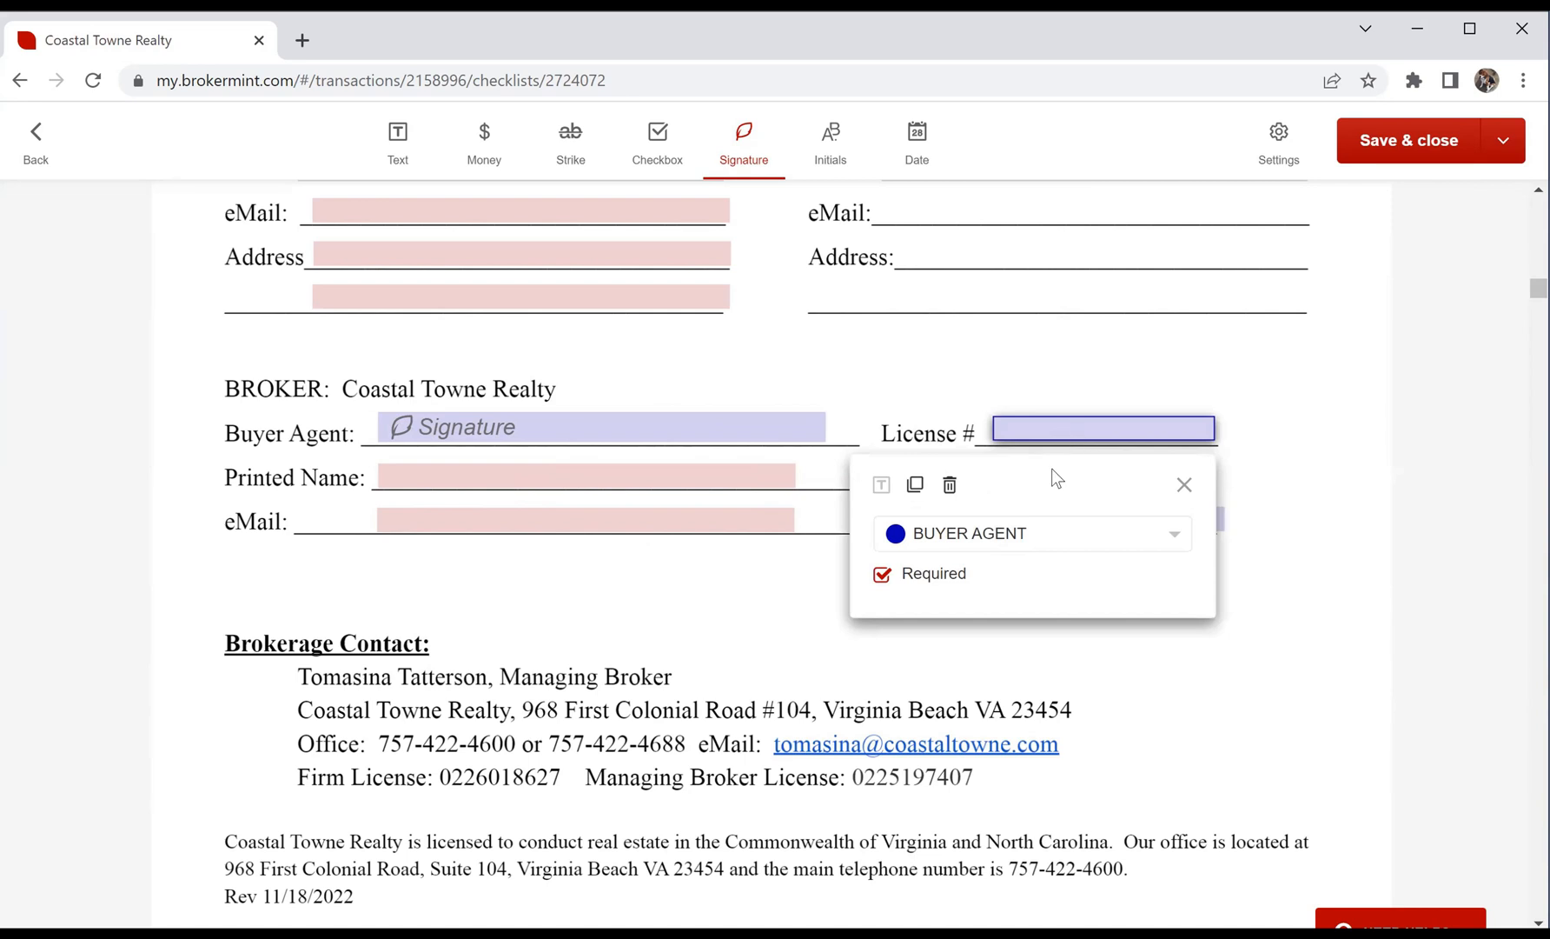
left_click(1001, 543)
left_click(990, 573)
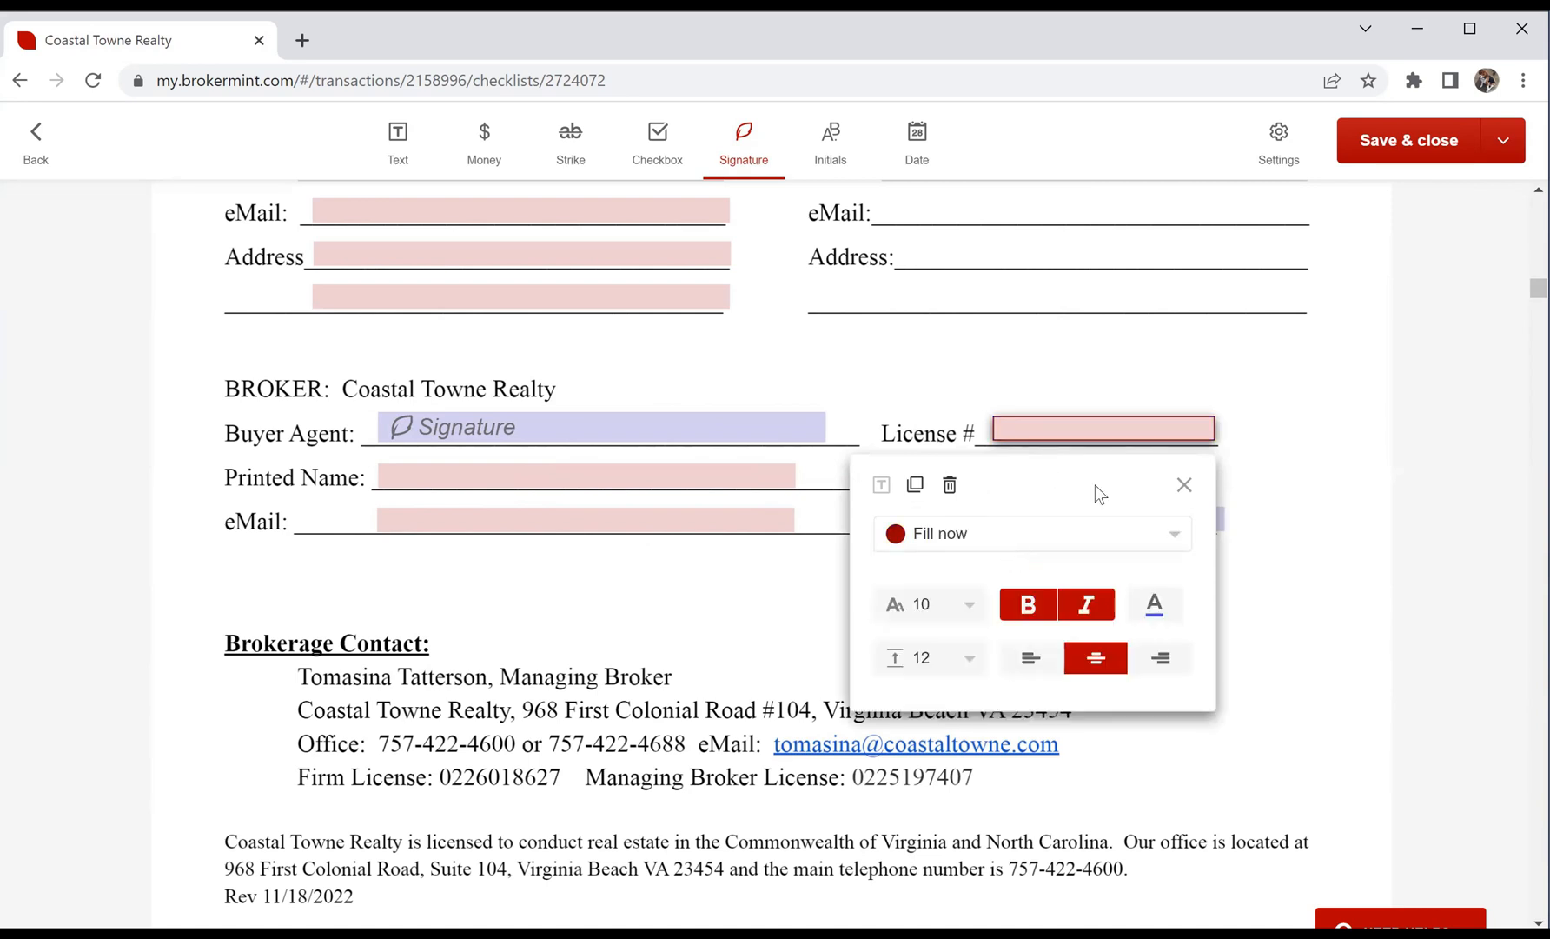
left_click(1186, 483)
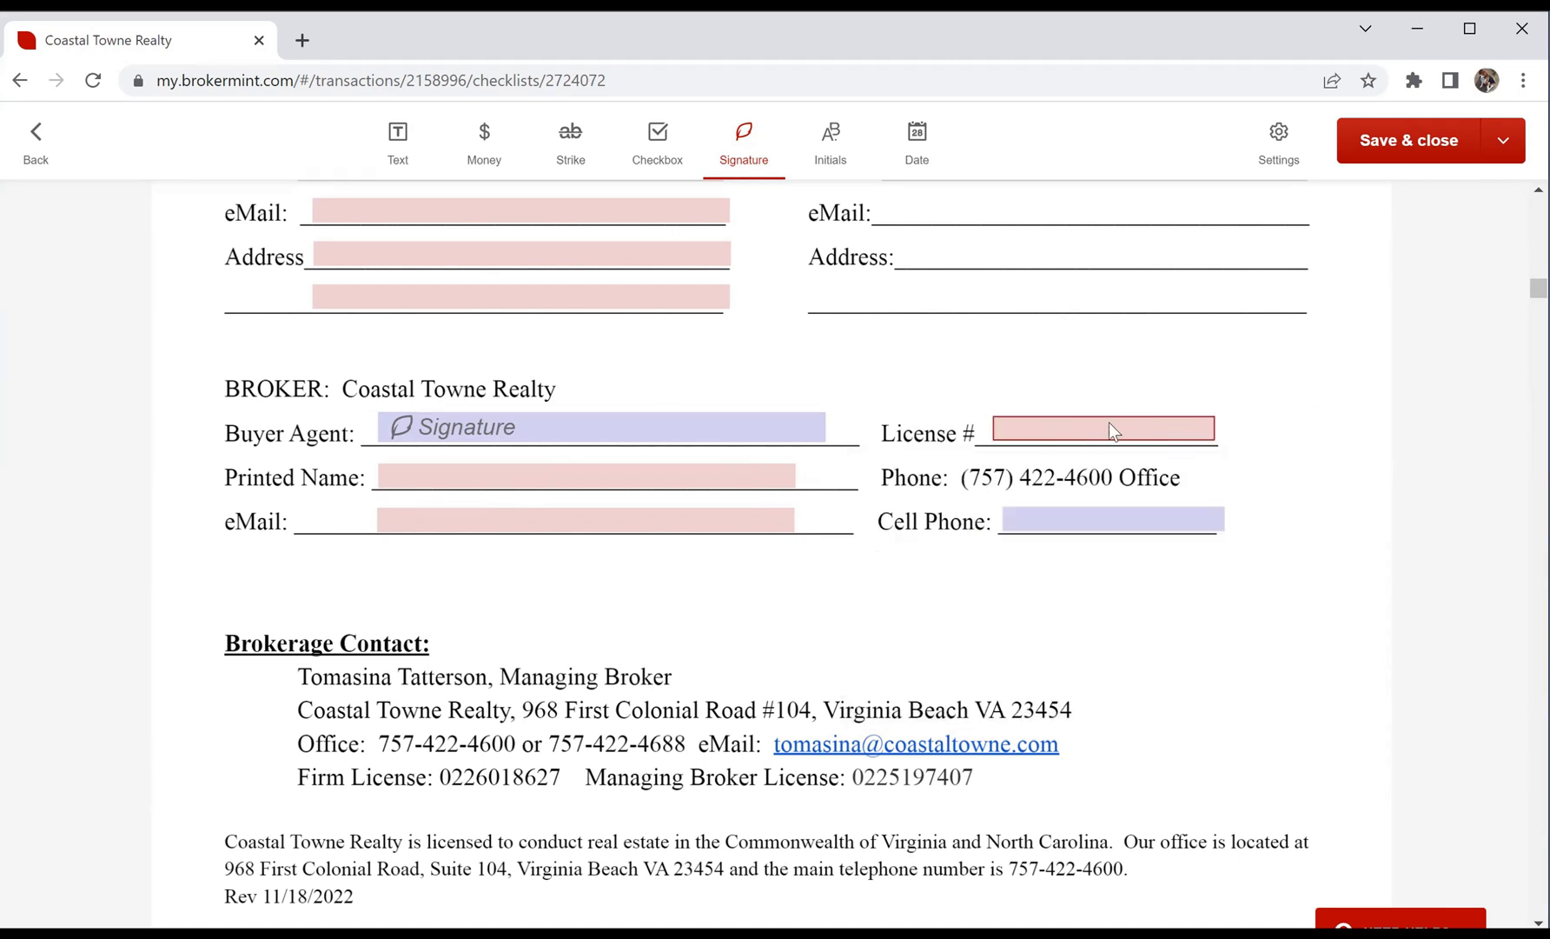
left_click(1116, 520)
left_click(999, 626)
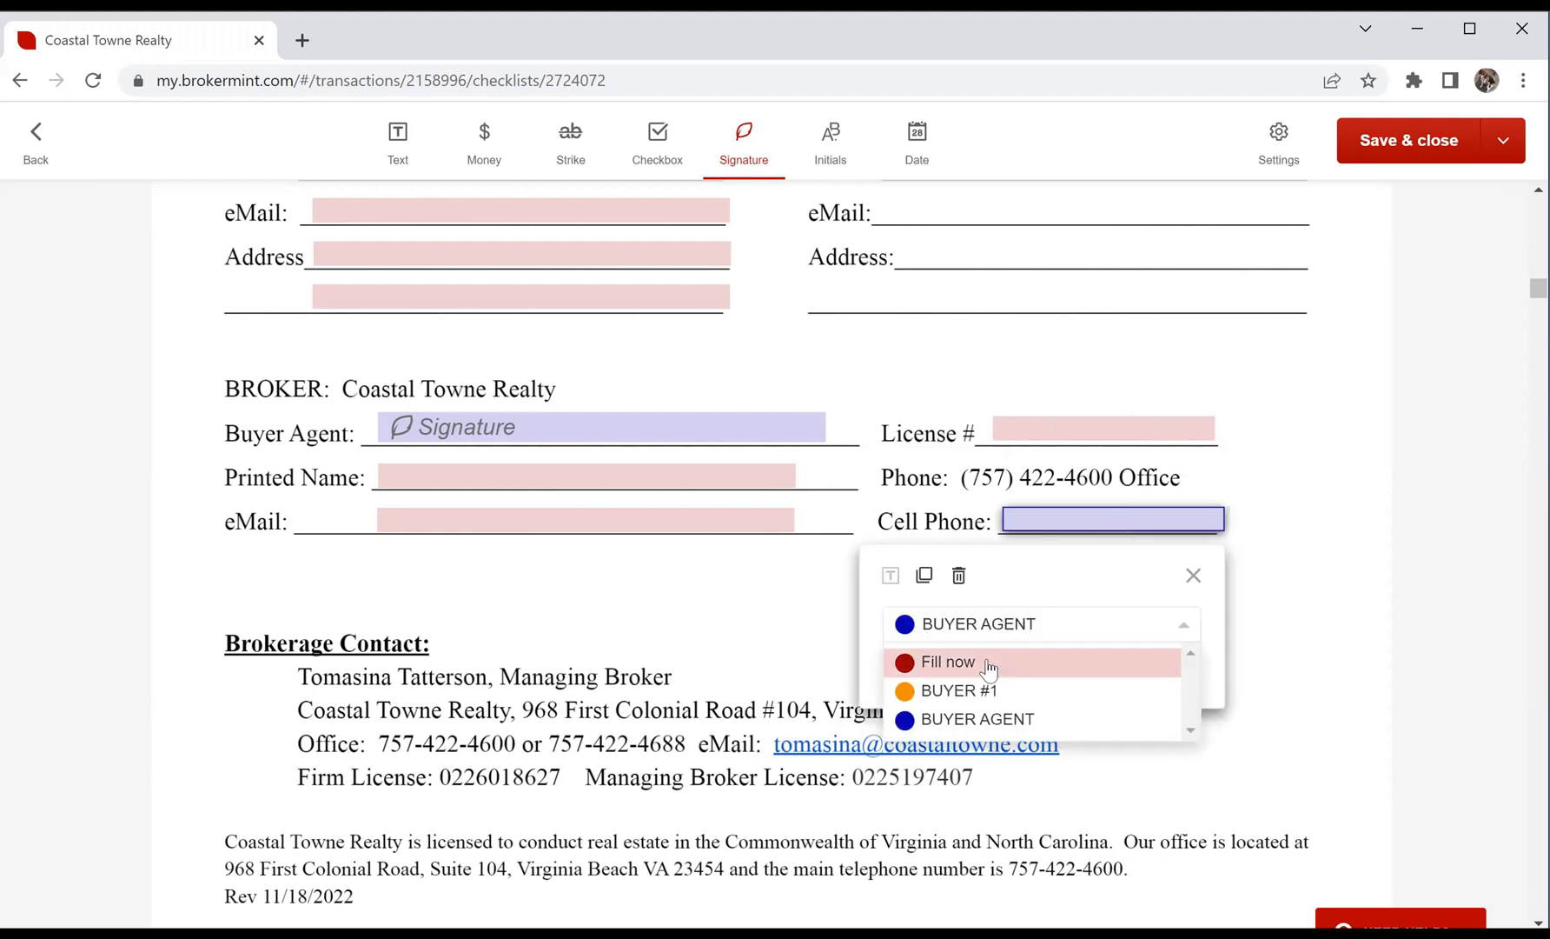
left_click(987, 664)
left_click(1193, 575)
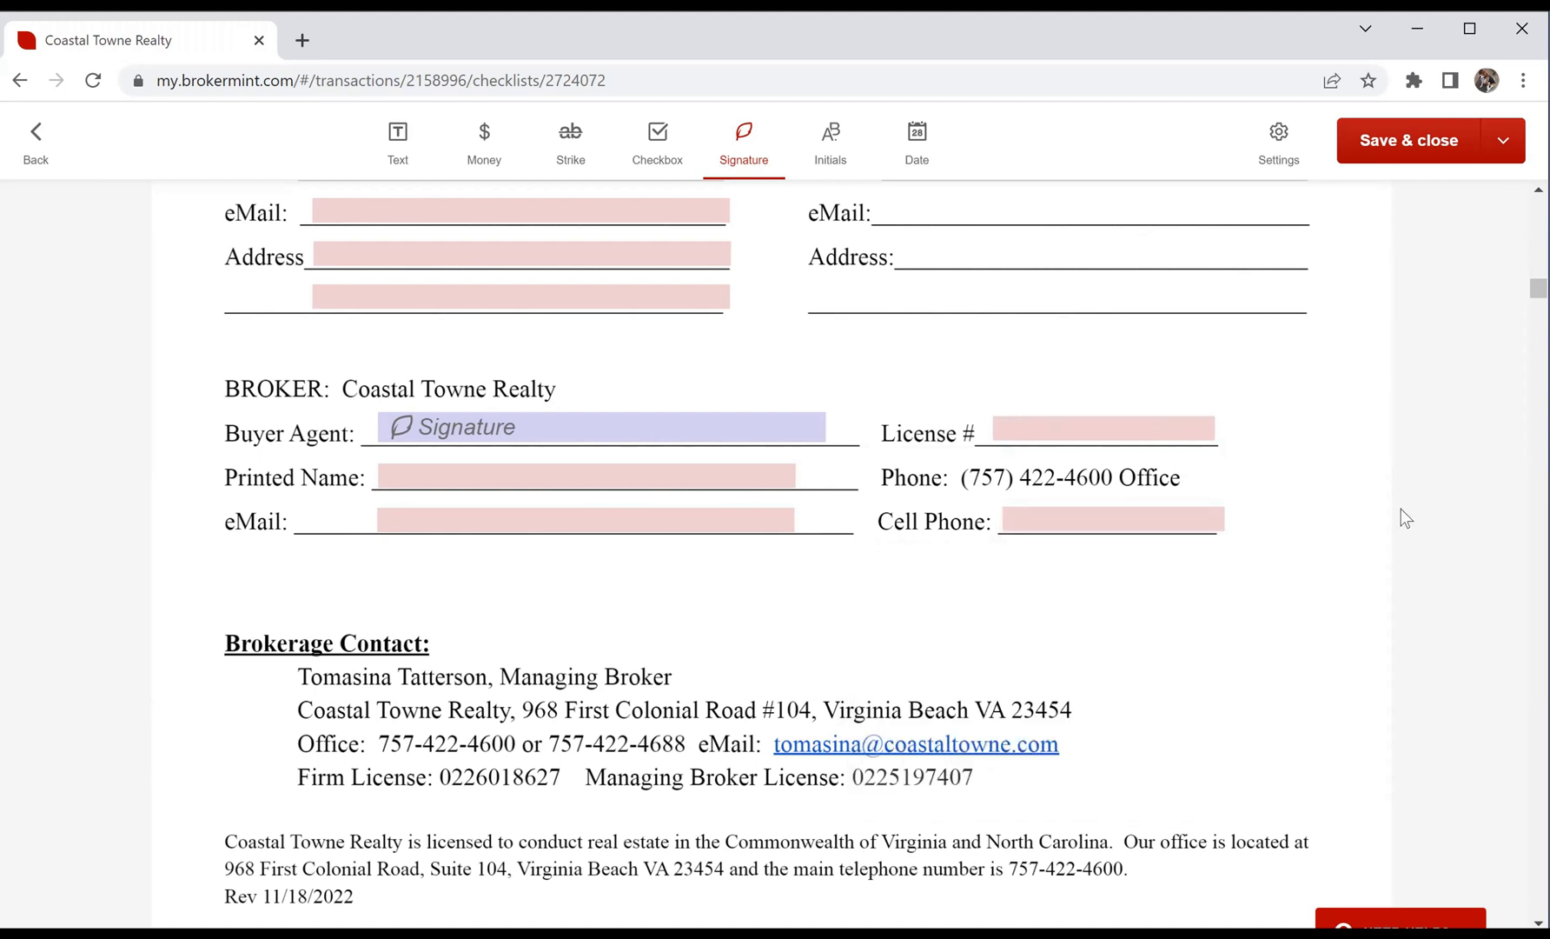
Step: Review the Buyer Consumer Disclosure Information Form page by page, checking its initials fields and the signature block
scroll(1401, 512, "down", 4)
scroll(1397, 515, "down", 9)
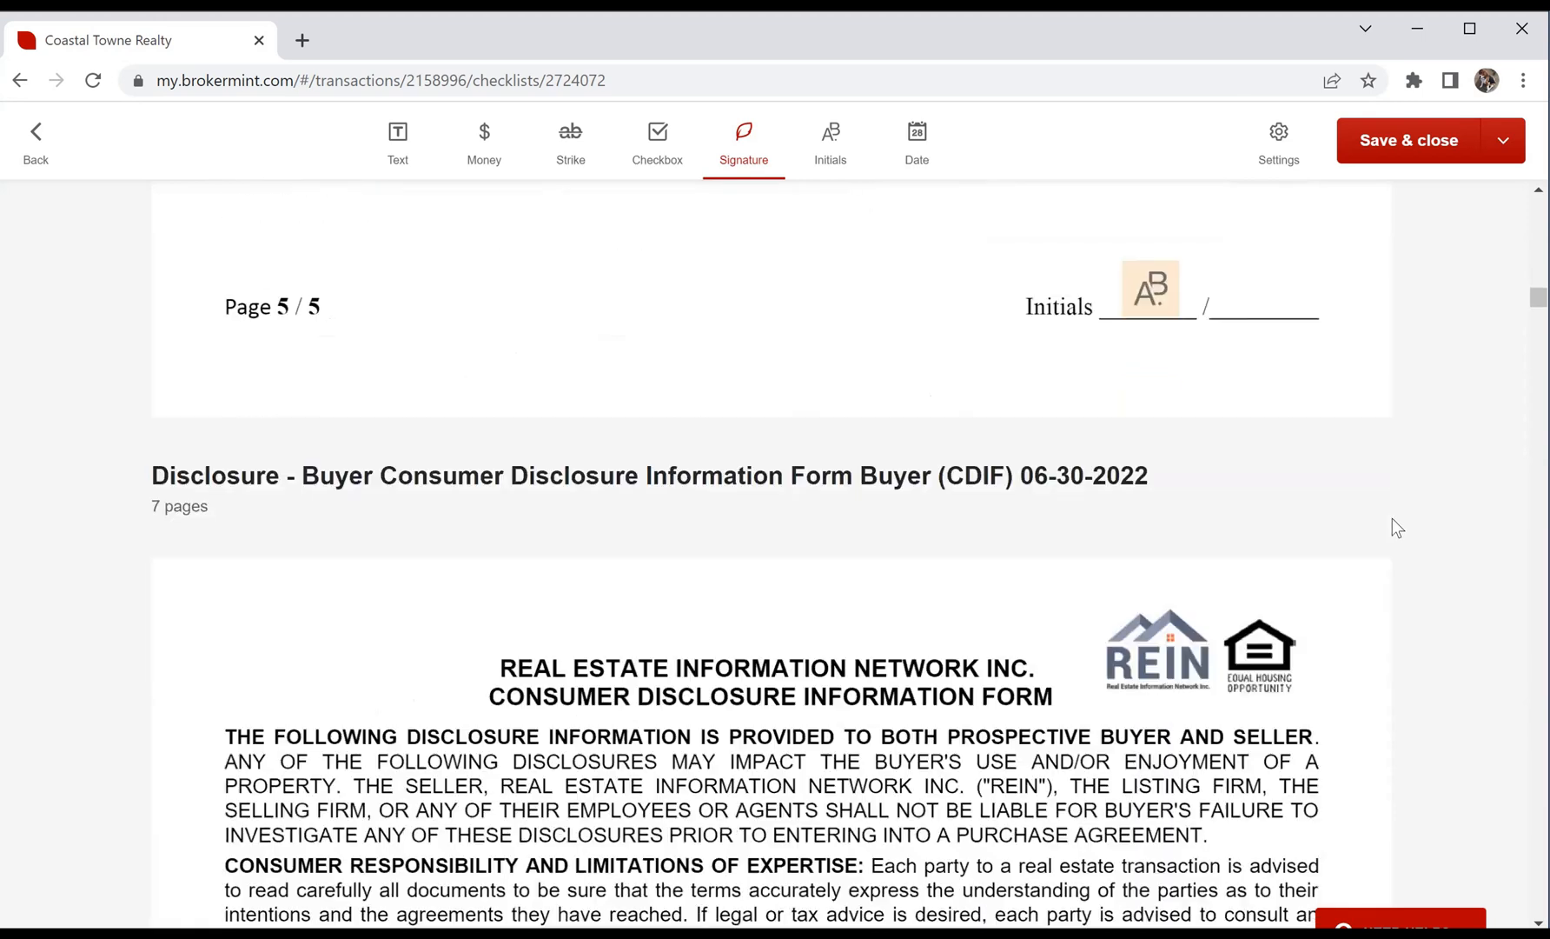
scroll(1391, 522, "down", 15)
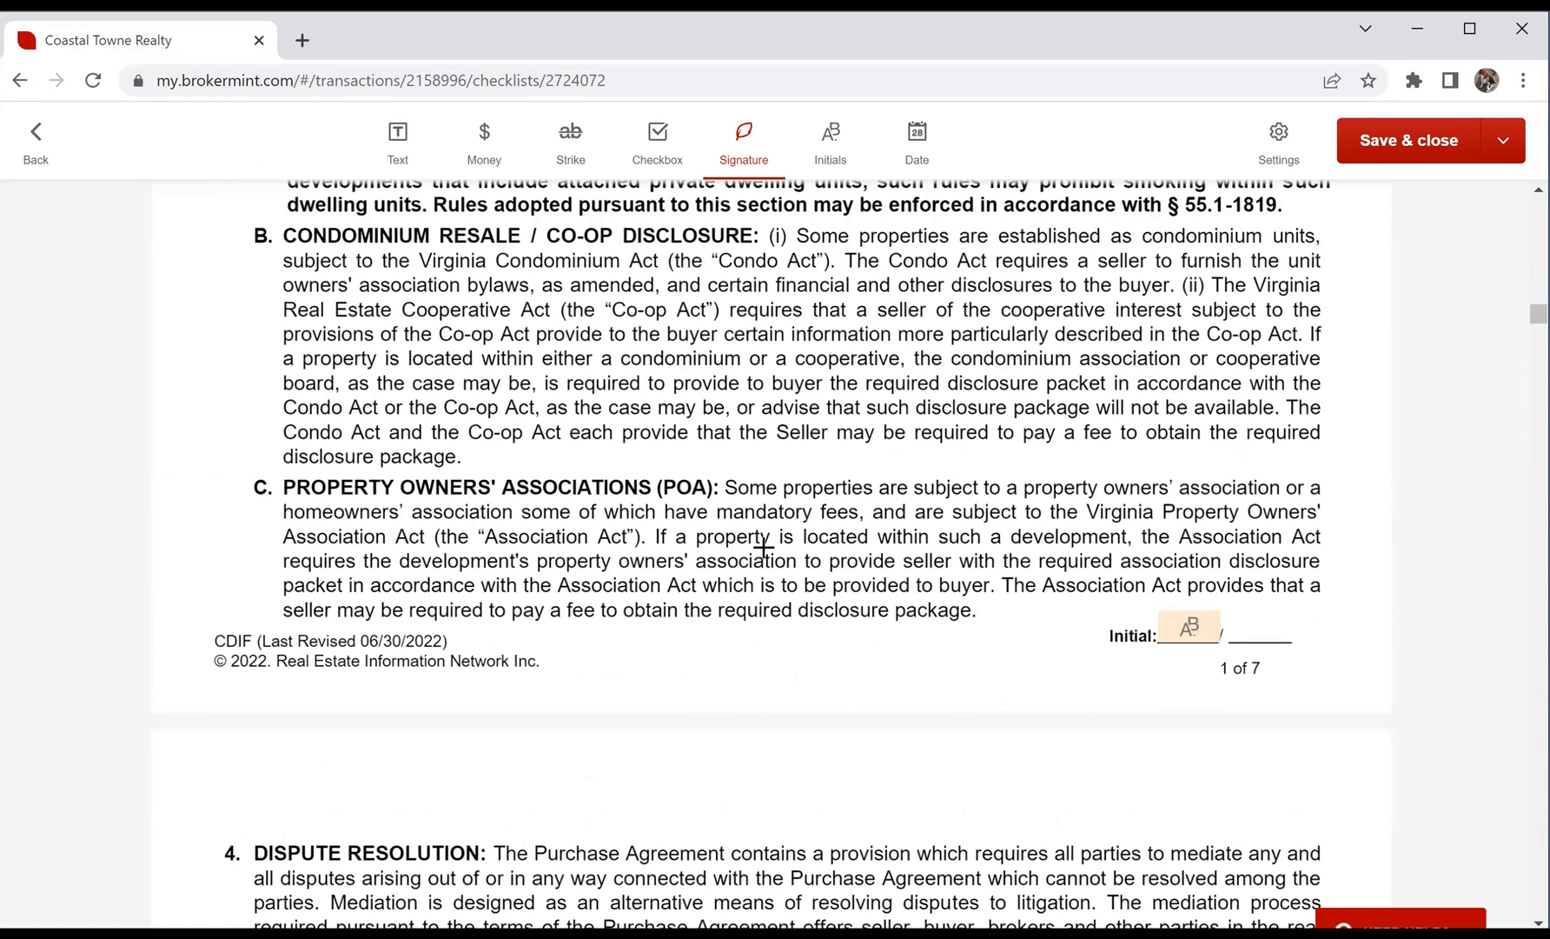
scroll(784, 538, "down", 5)
scroll(789, 543, "down", 10)
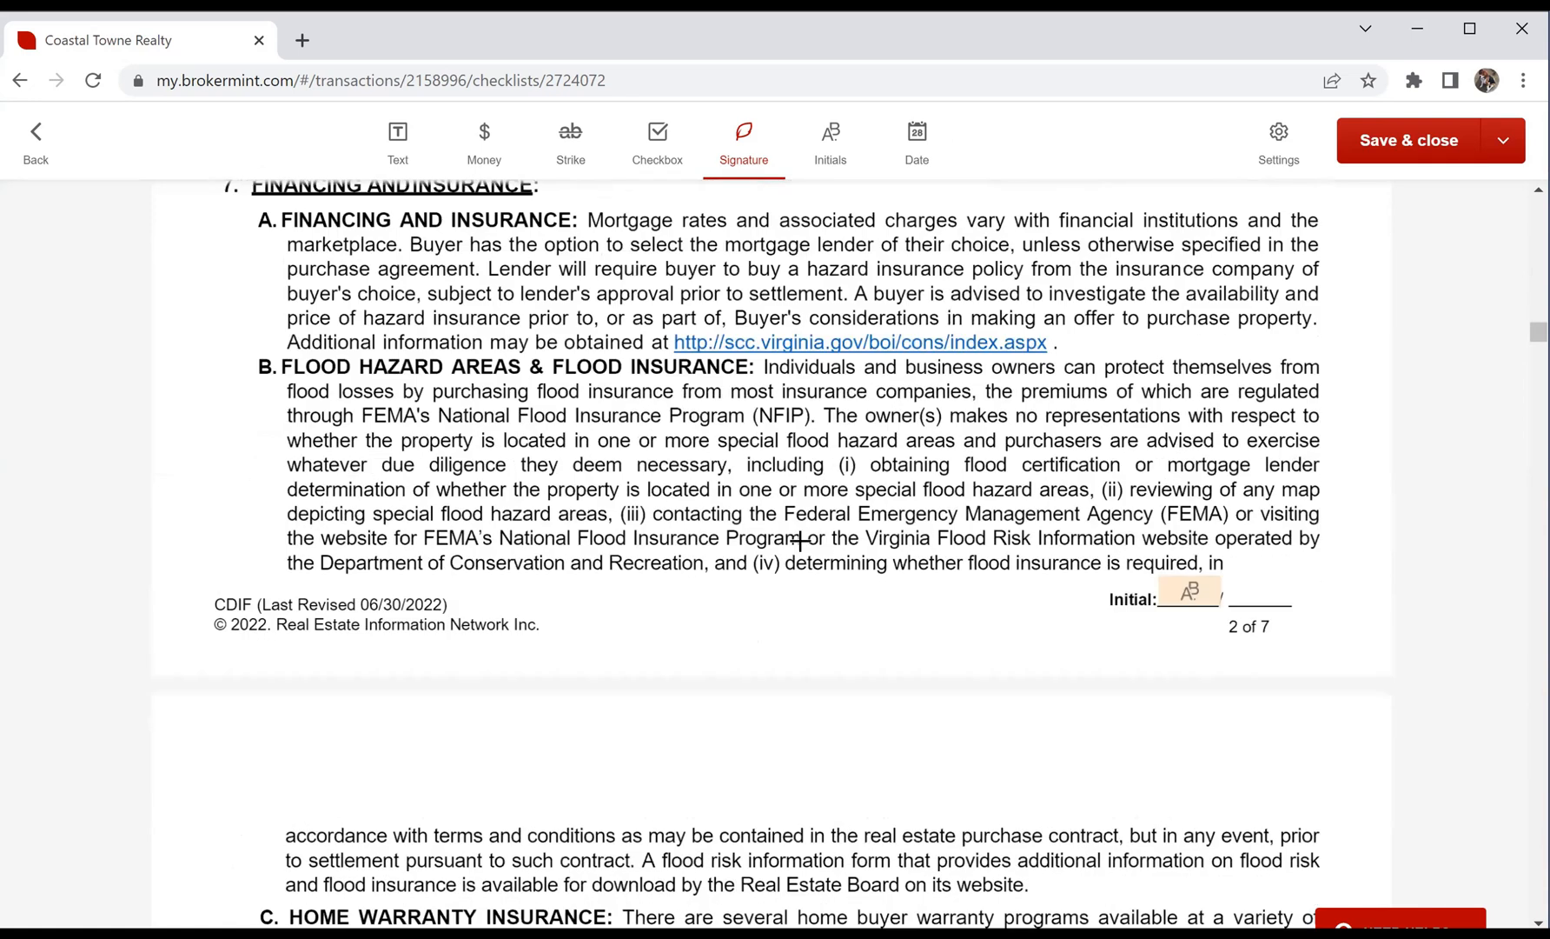
scroll(806, 541, "down", 10)
scroll(808, 540, "down", 10)
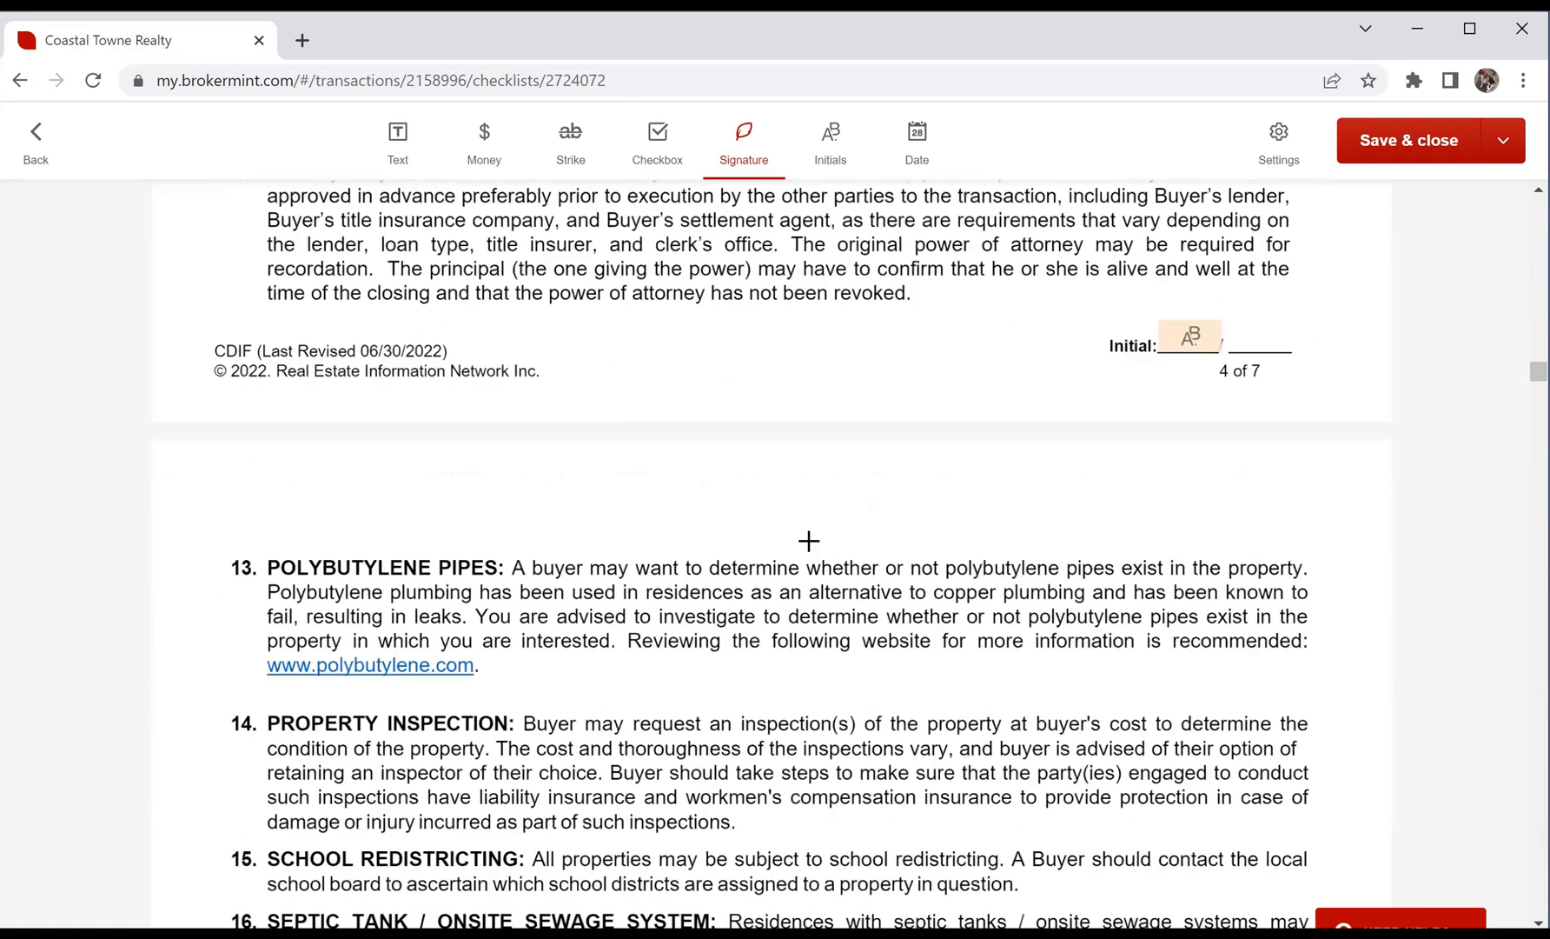
scroll(808, 541, "down", 5)
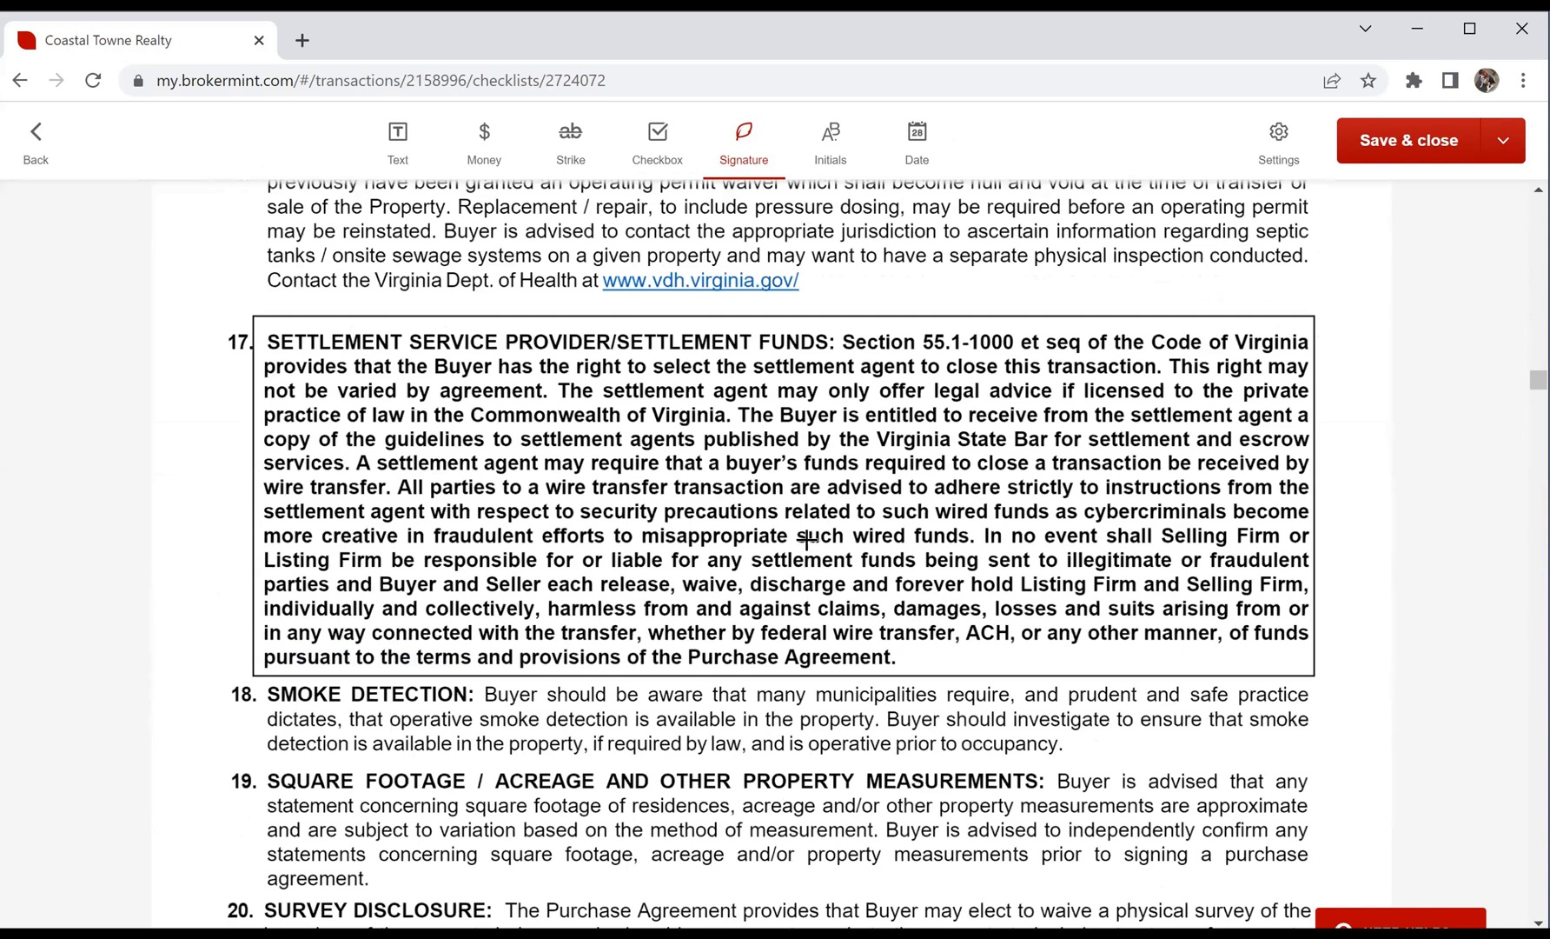
scroll(808, 541, "down", 10)
scroll(426, 637, "up", 5)
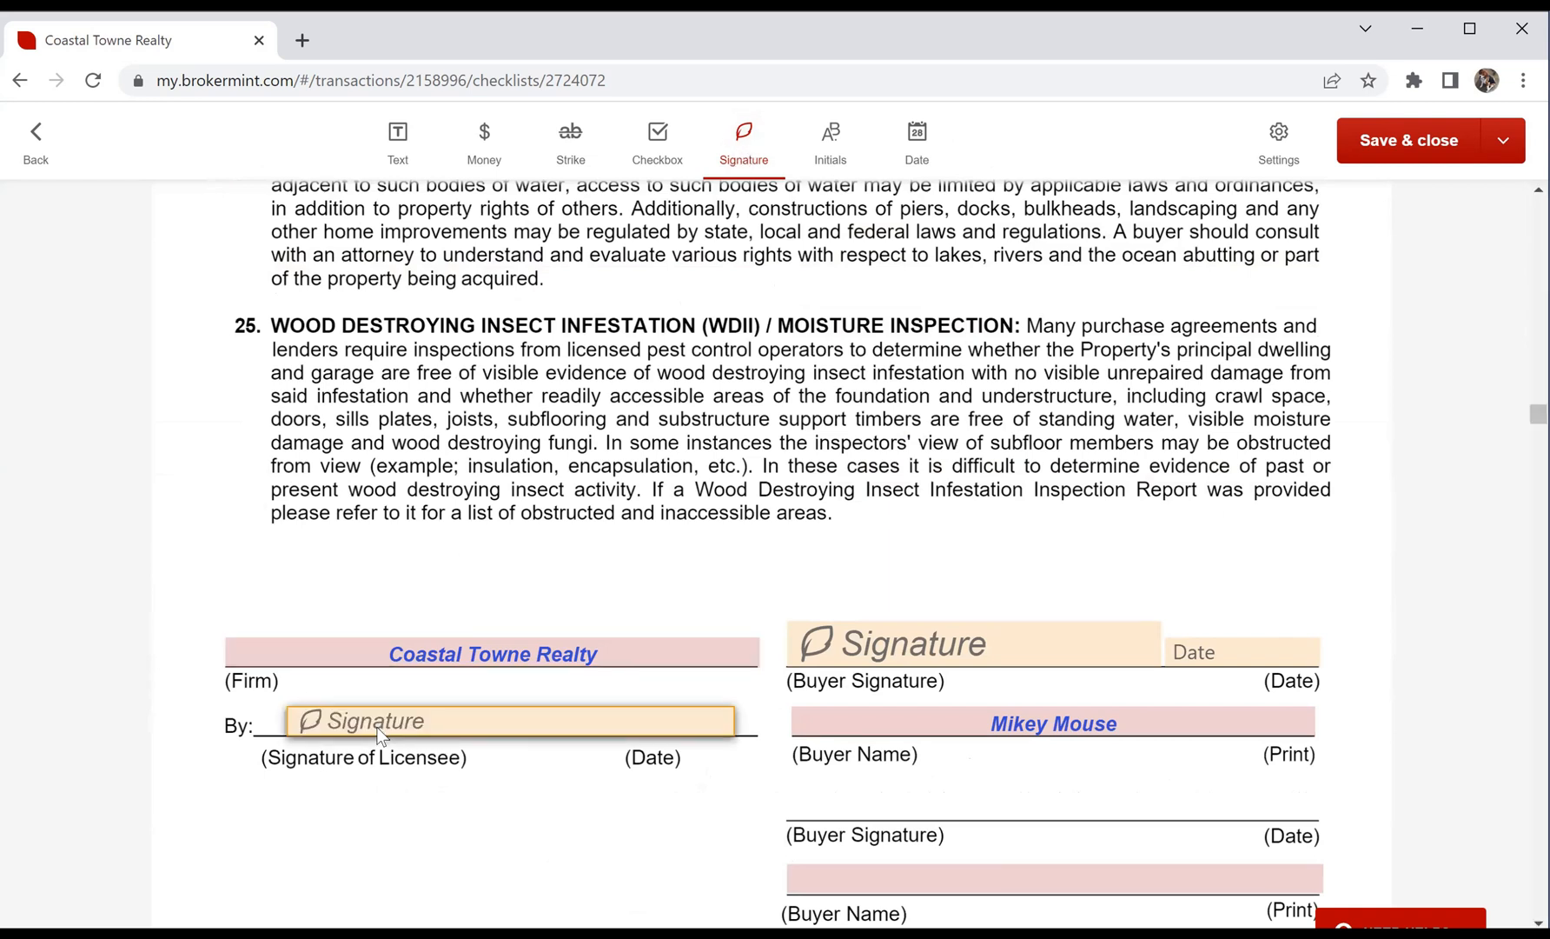
Step: Place the signature field on the Signature of Licensee line and assign it to BUYER AGENT
left_click(354, 718)
left_click(355, 717)
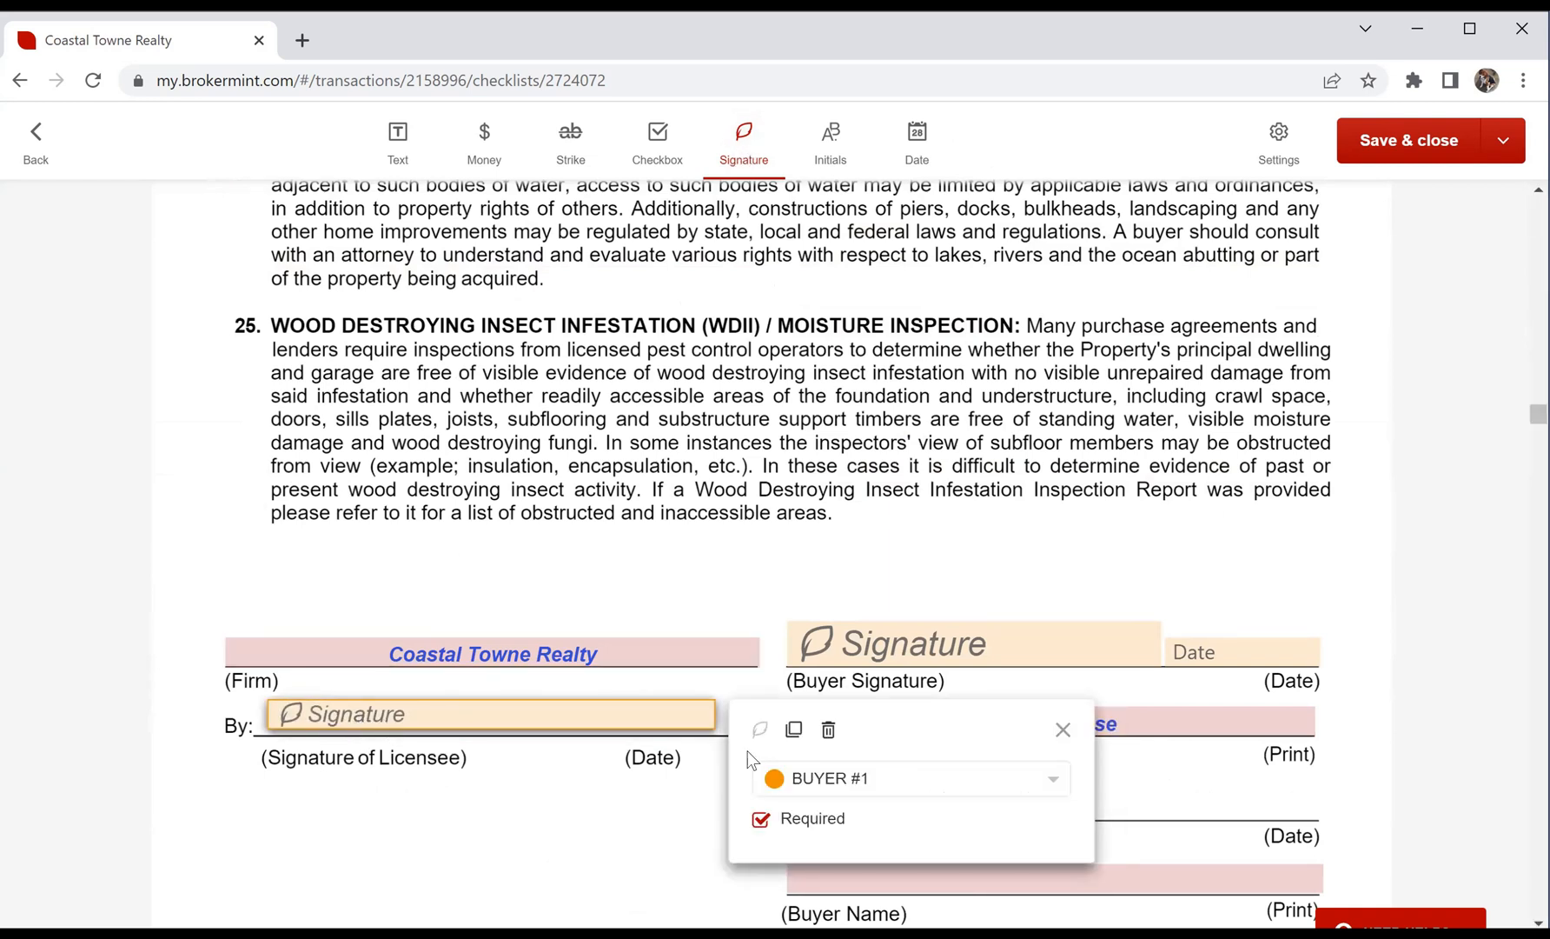
left_click(799, 780)
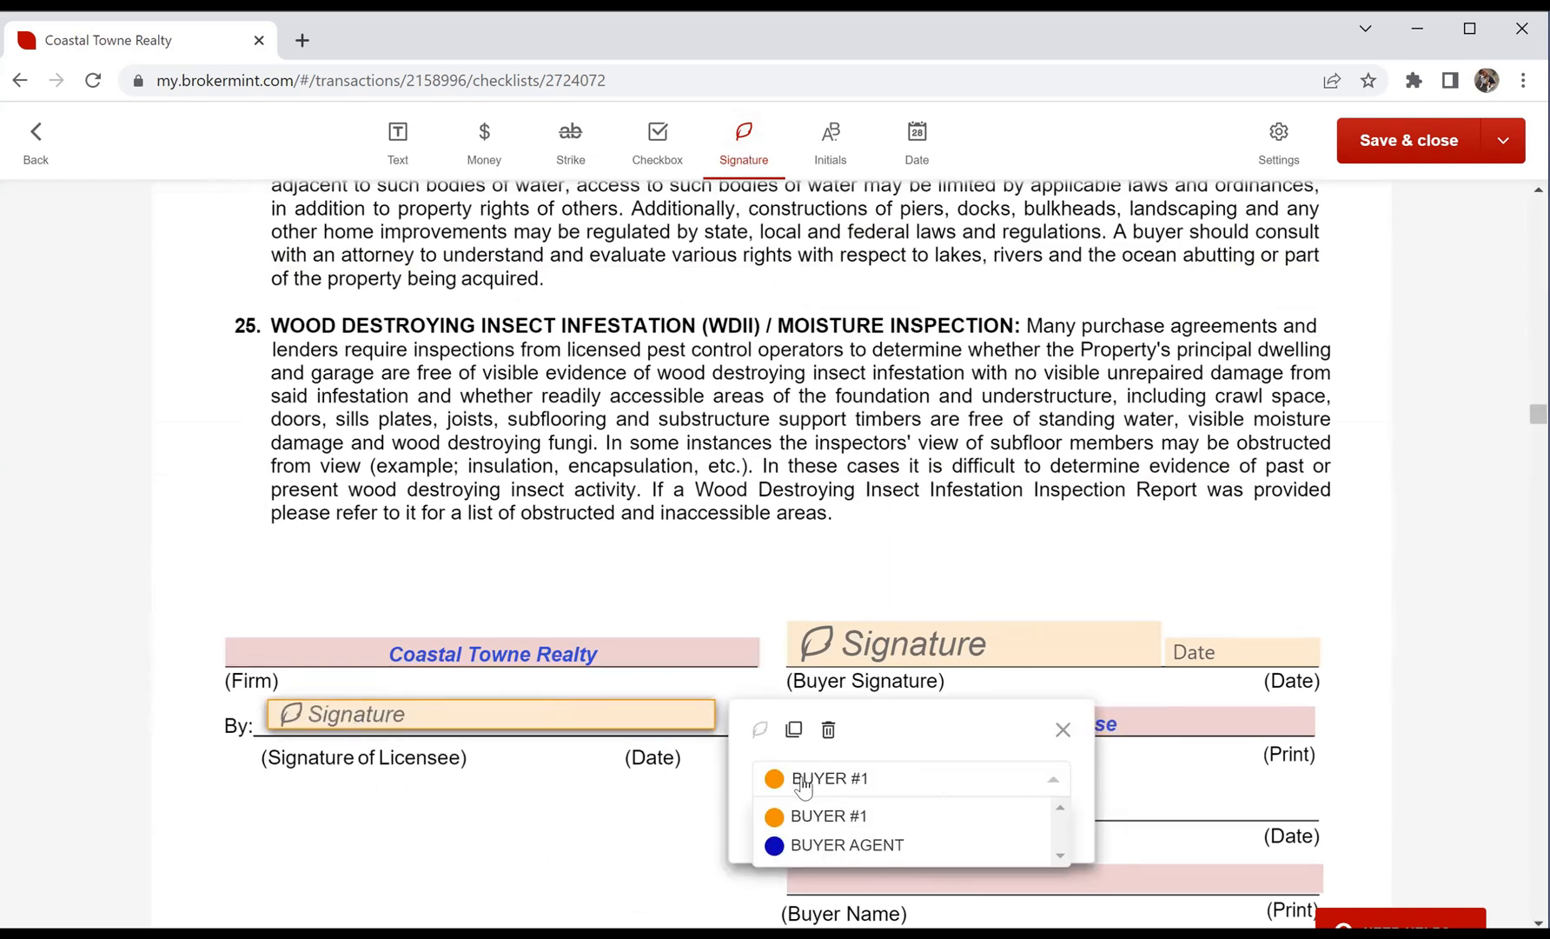
left_click(805, 843)
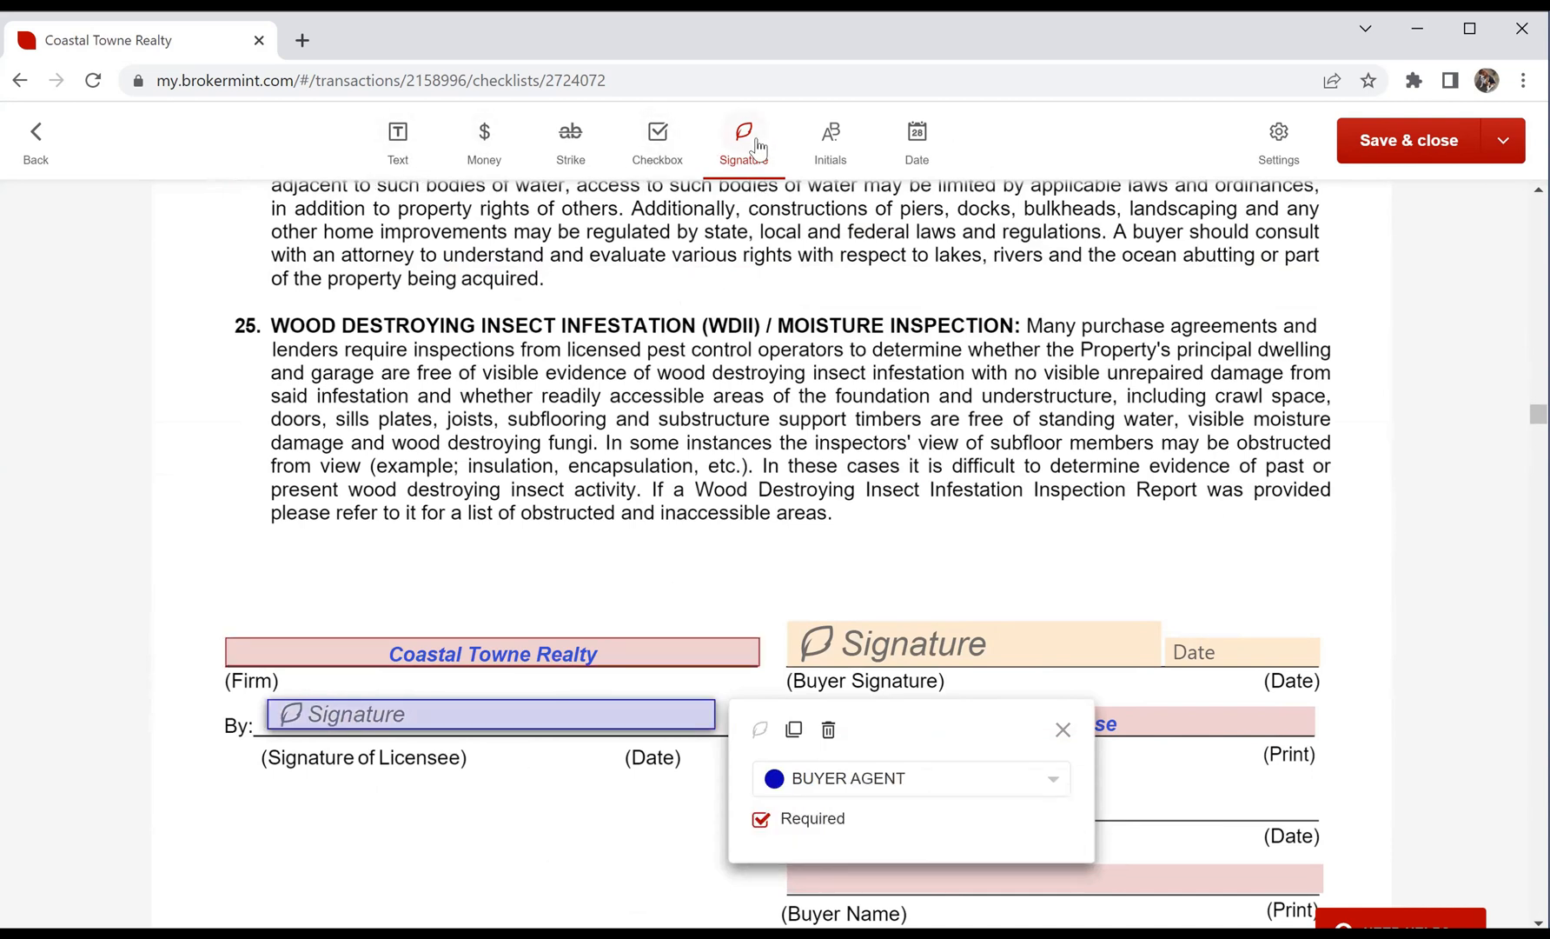
left_click(489, 598)
left_click(476, 569)
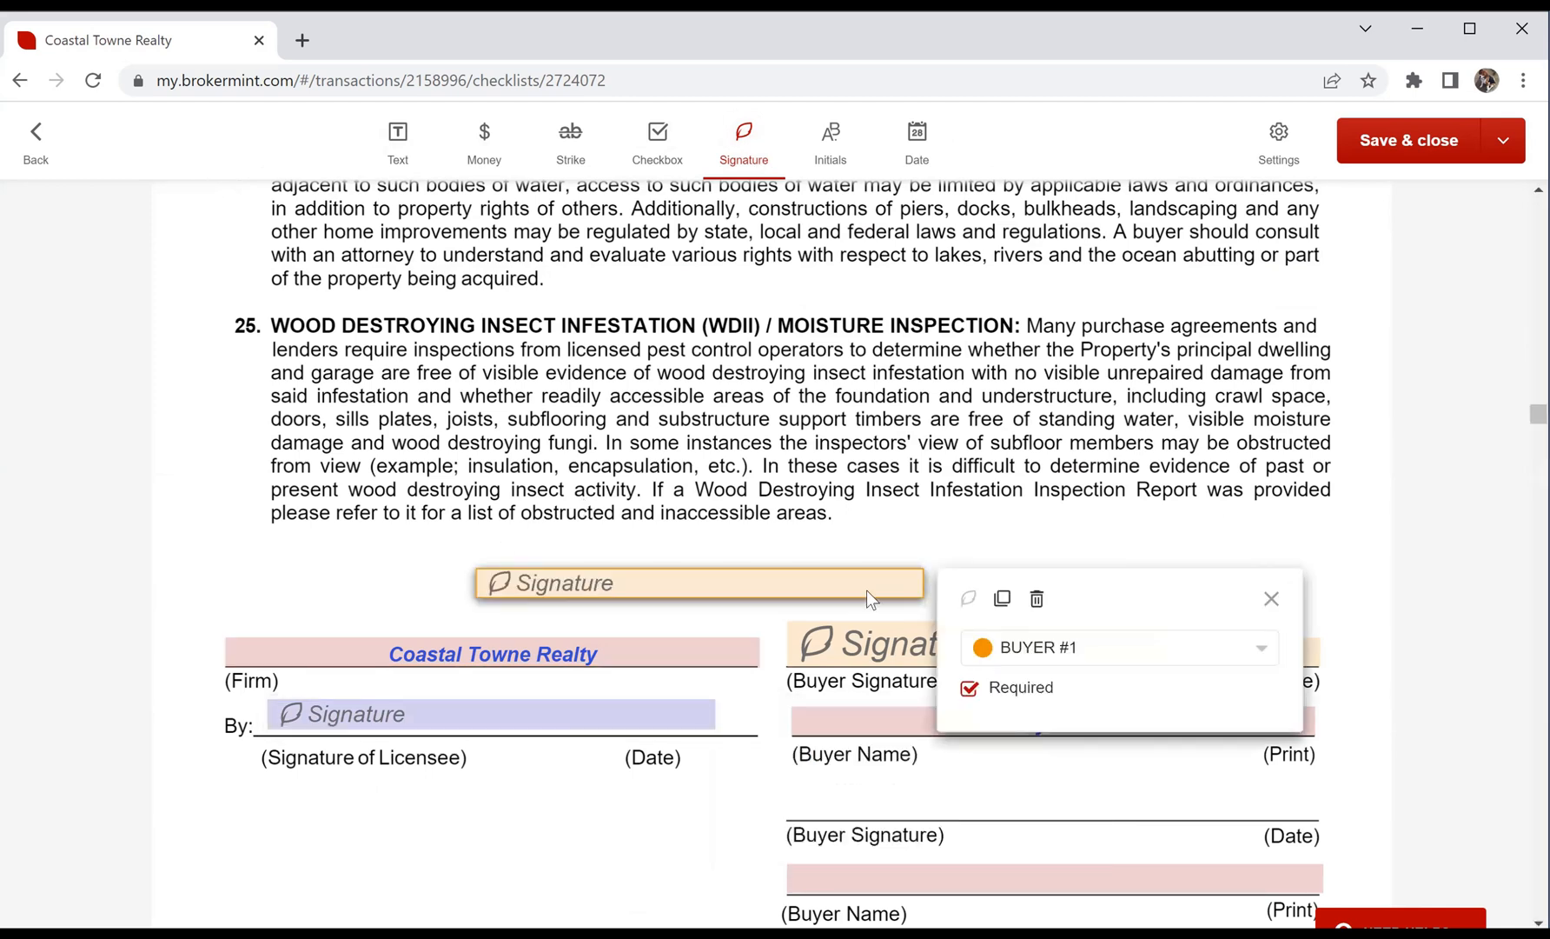
left_click(1030, 596)
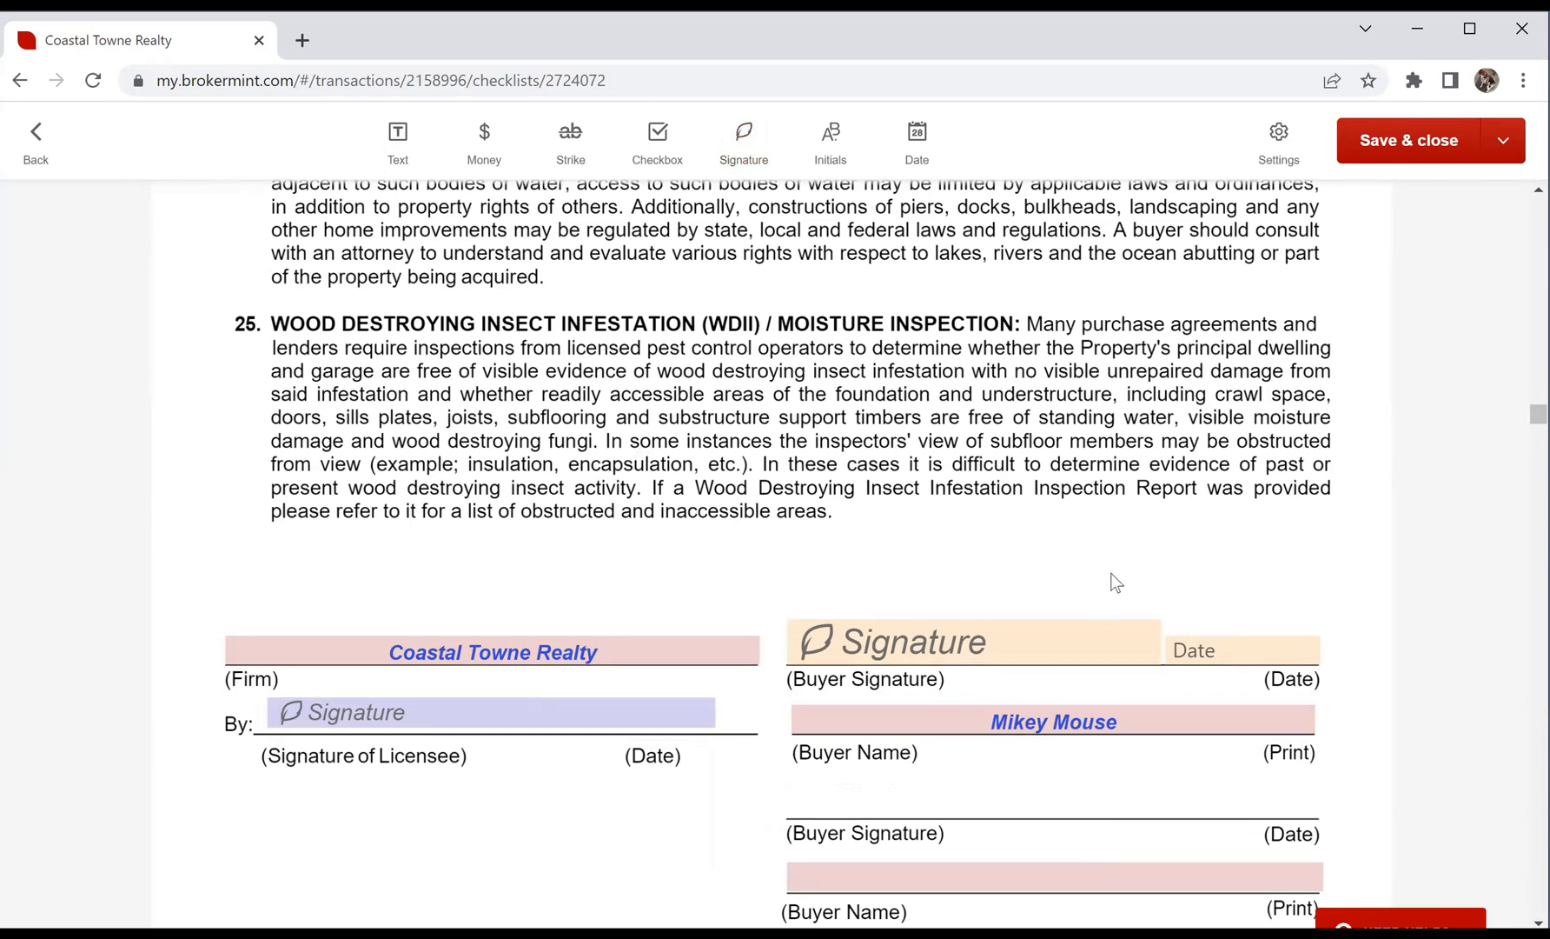
Step: Review the Summary of Rights CH-7 Buyer form, checking its initials, date and signature fields
scroll(895, 647, "down", 10)
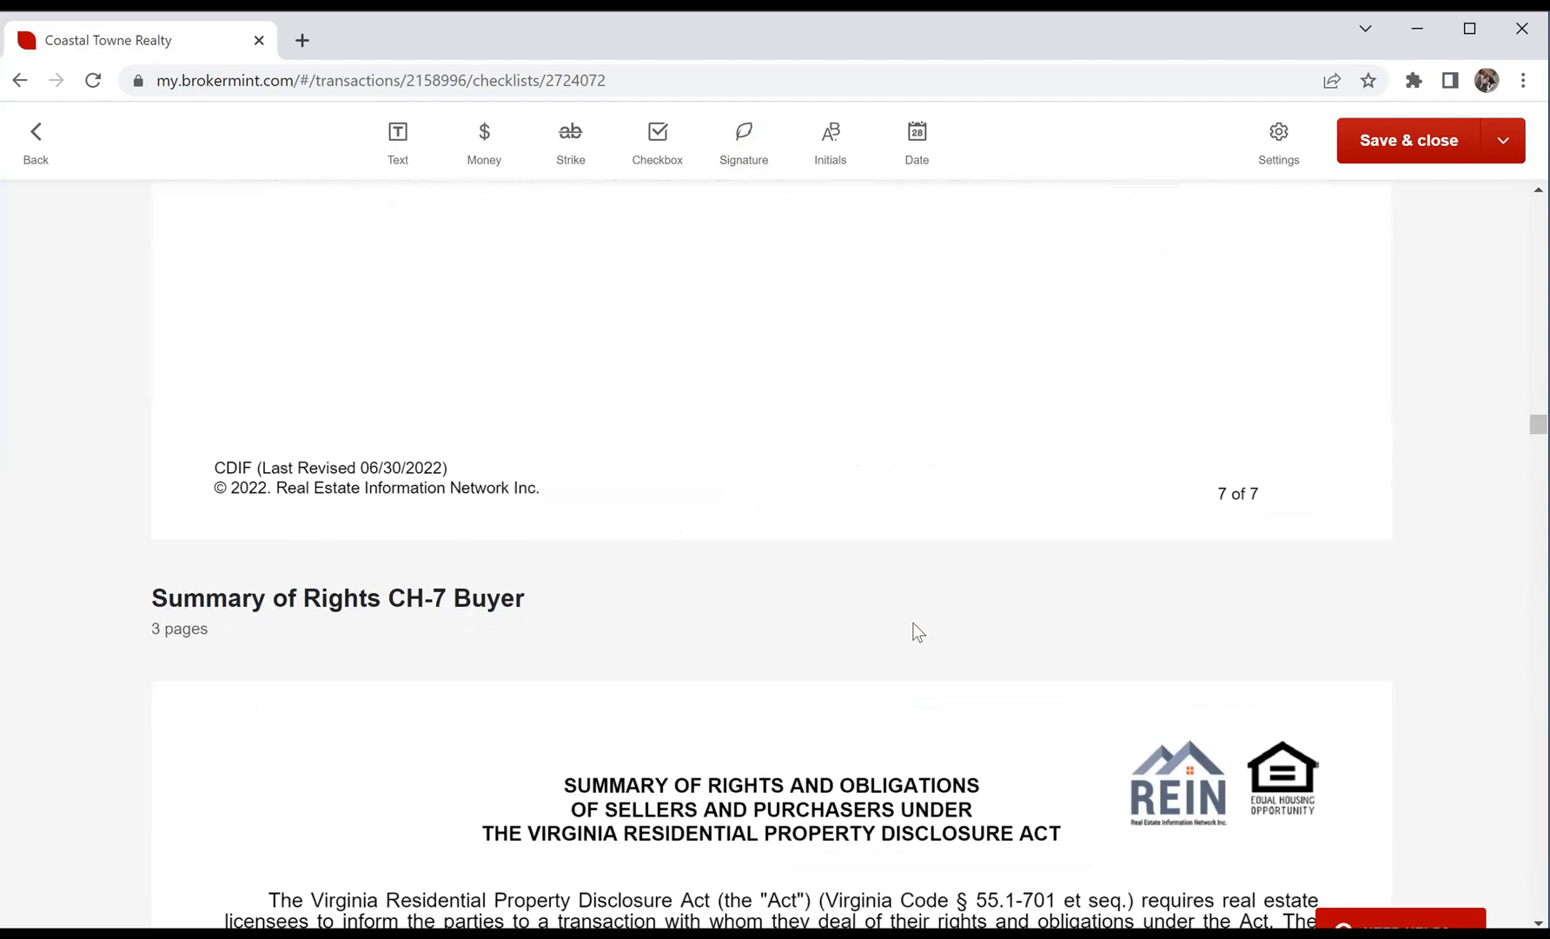
scroll(916, 627, "down", 2)
scroll(936, 622, "down", 20)
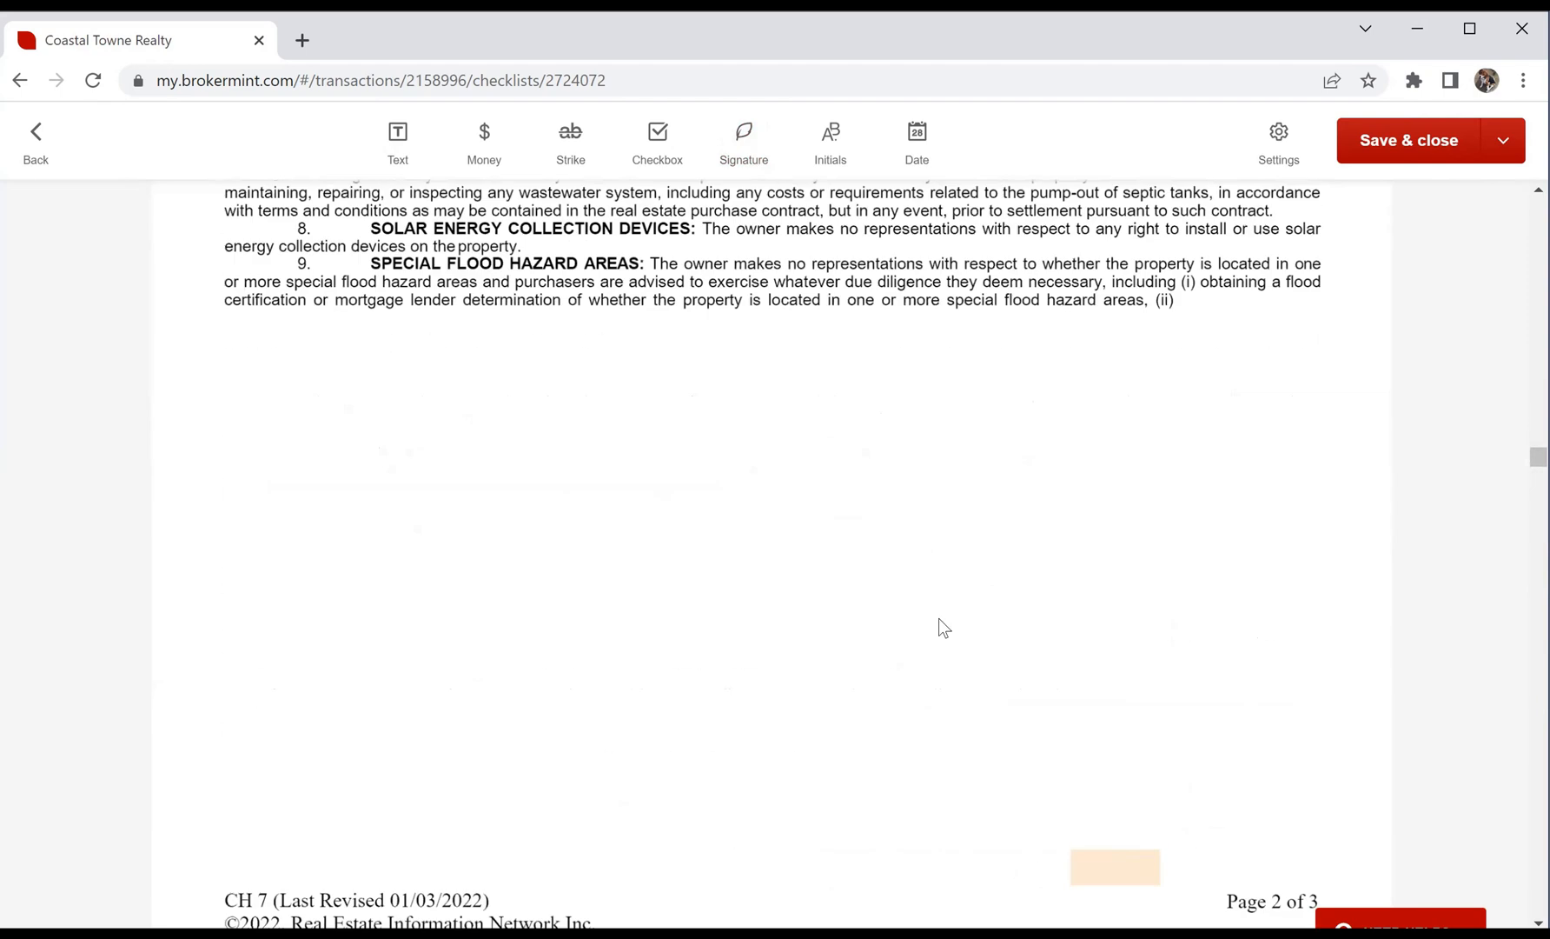
scroll(956, 613, "up", 4)
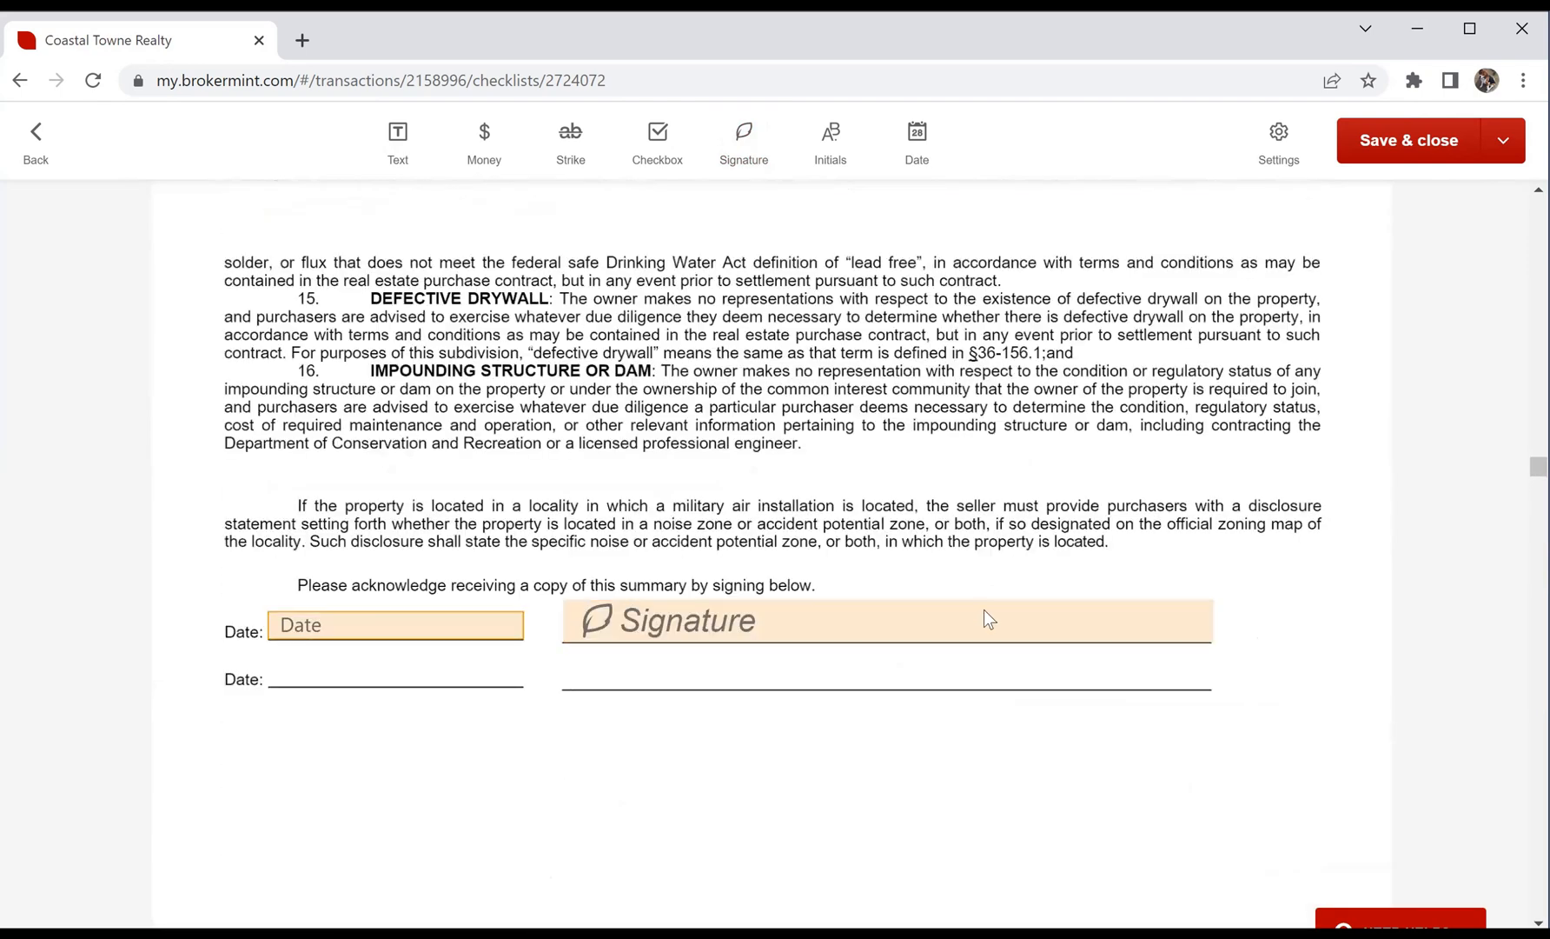
scroll(1000, 591, "down", 4)
scroll(1005, 579, "down", 1)
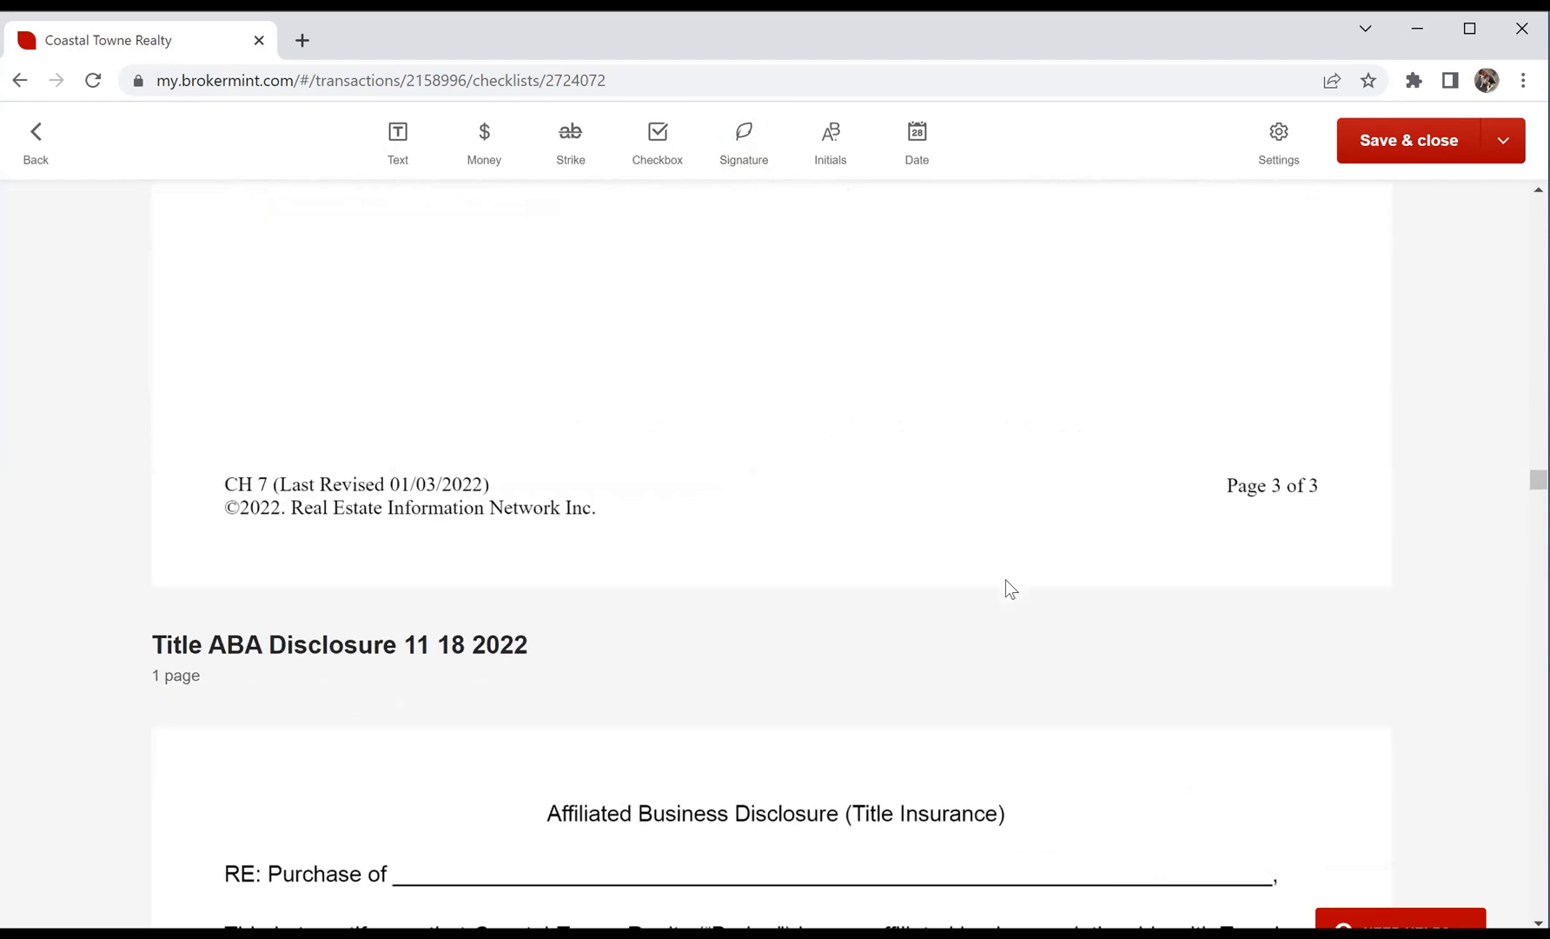
Step: Add a text field on the RE: Purchase of line of the Title ABA Disclosure, set to Fill now and containing TBD
scroll(1006, 579, "down", 10)
scroll(217, 351, "up", 3)
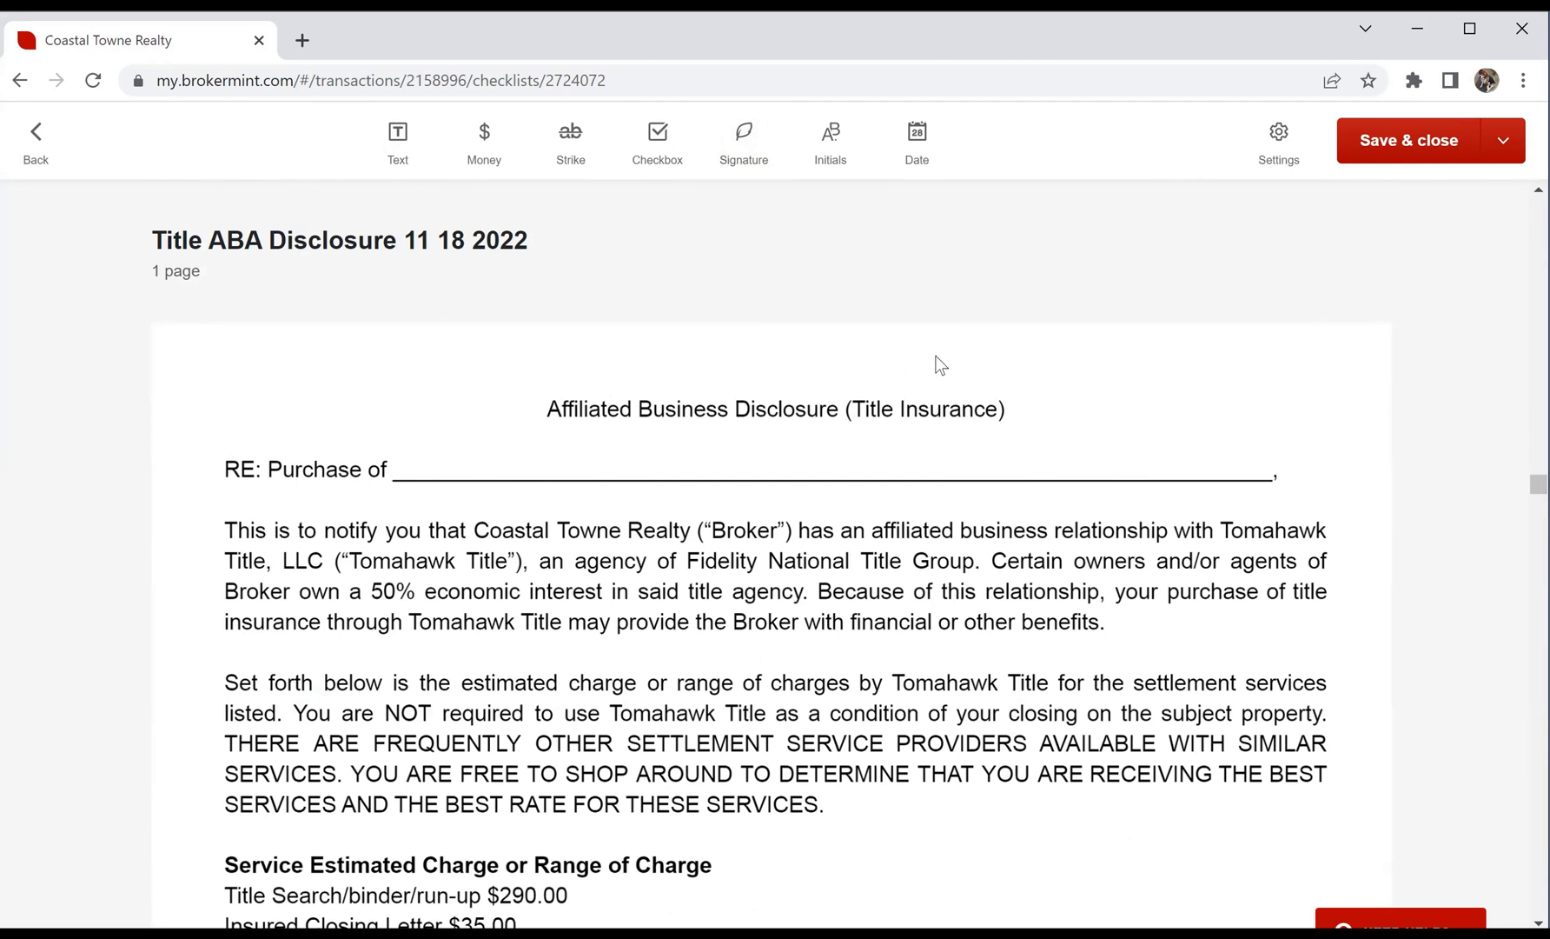
left_click(398, 139)
left_click(621, 459)
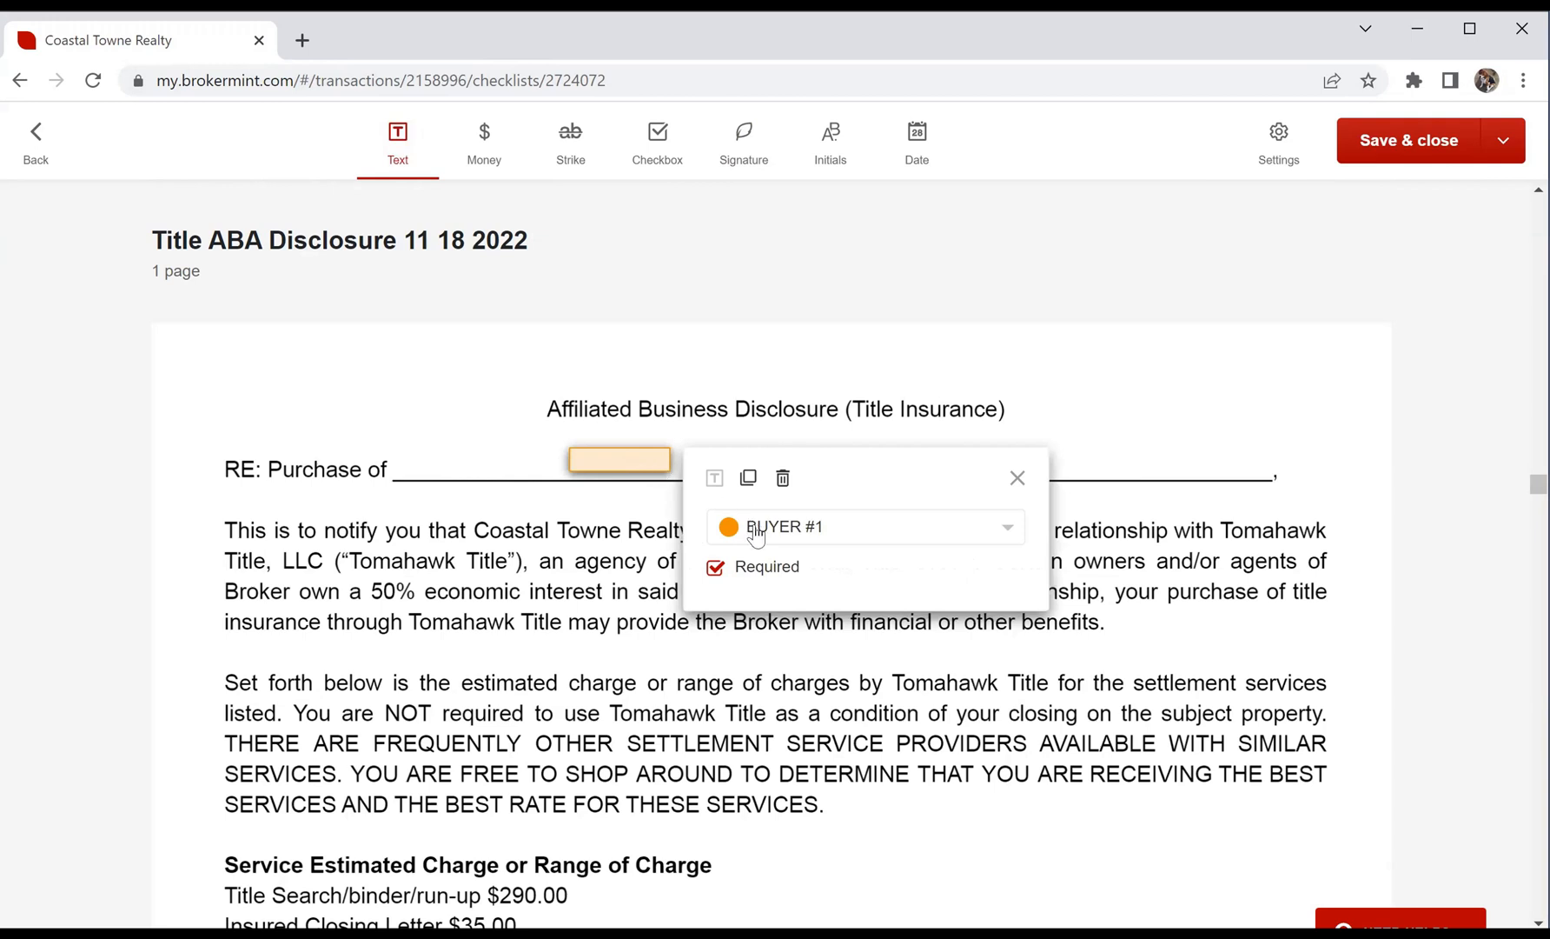
left_click(752, 526)
left_click(779, 565)
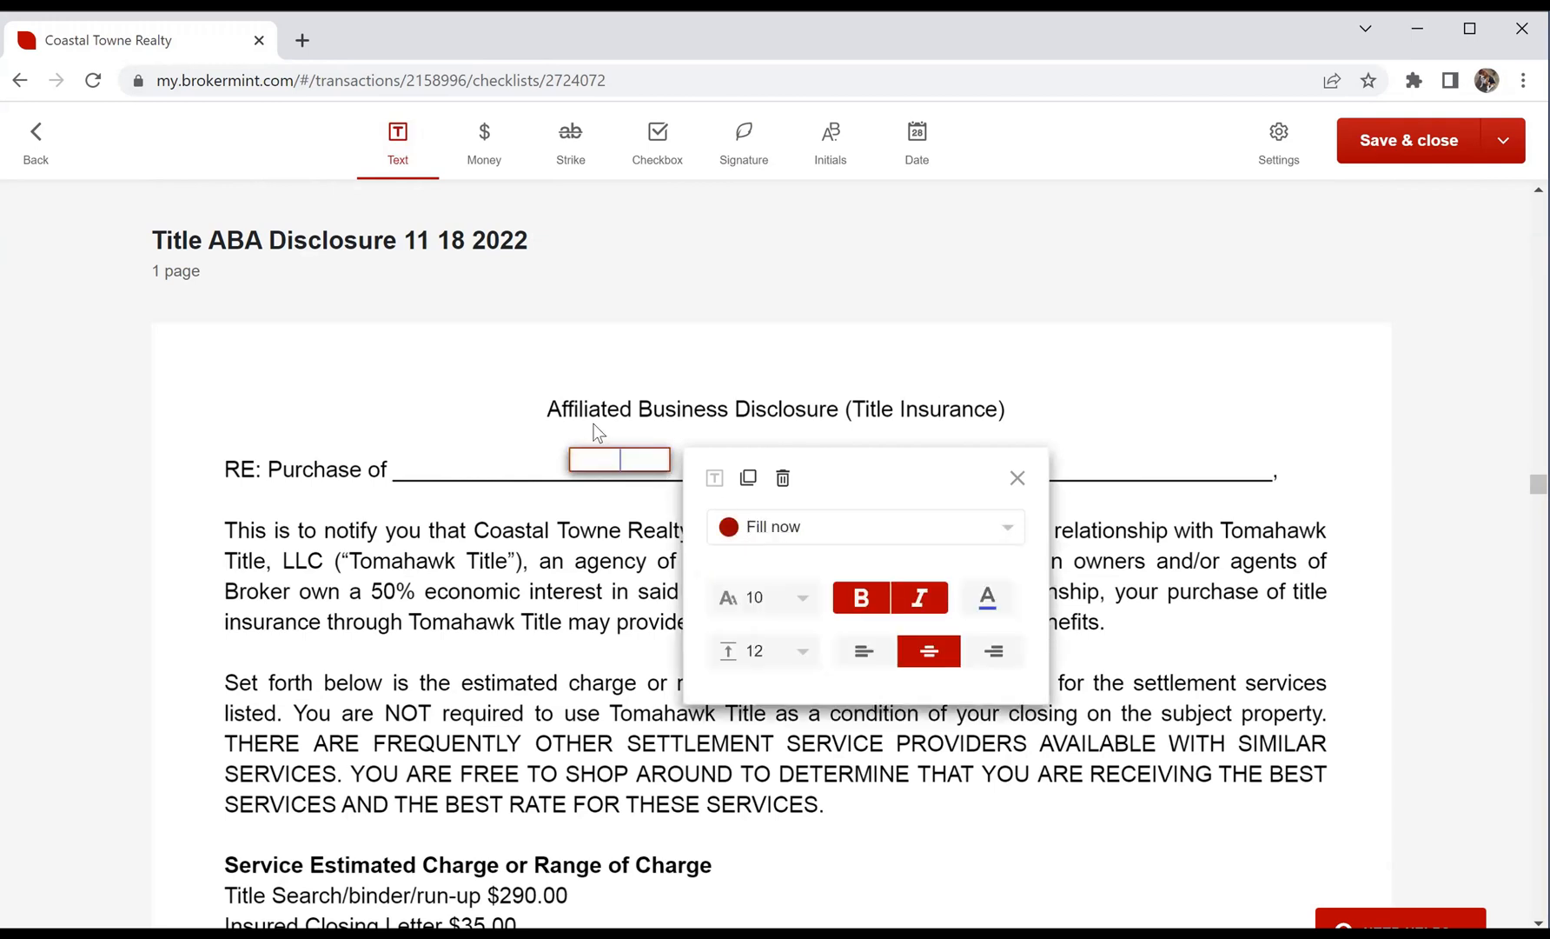
type("TBD")
left_click(1017, 482)
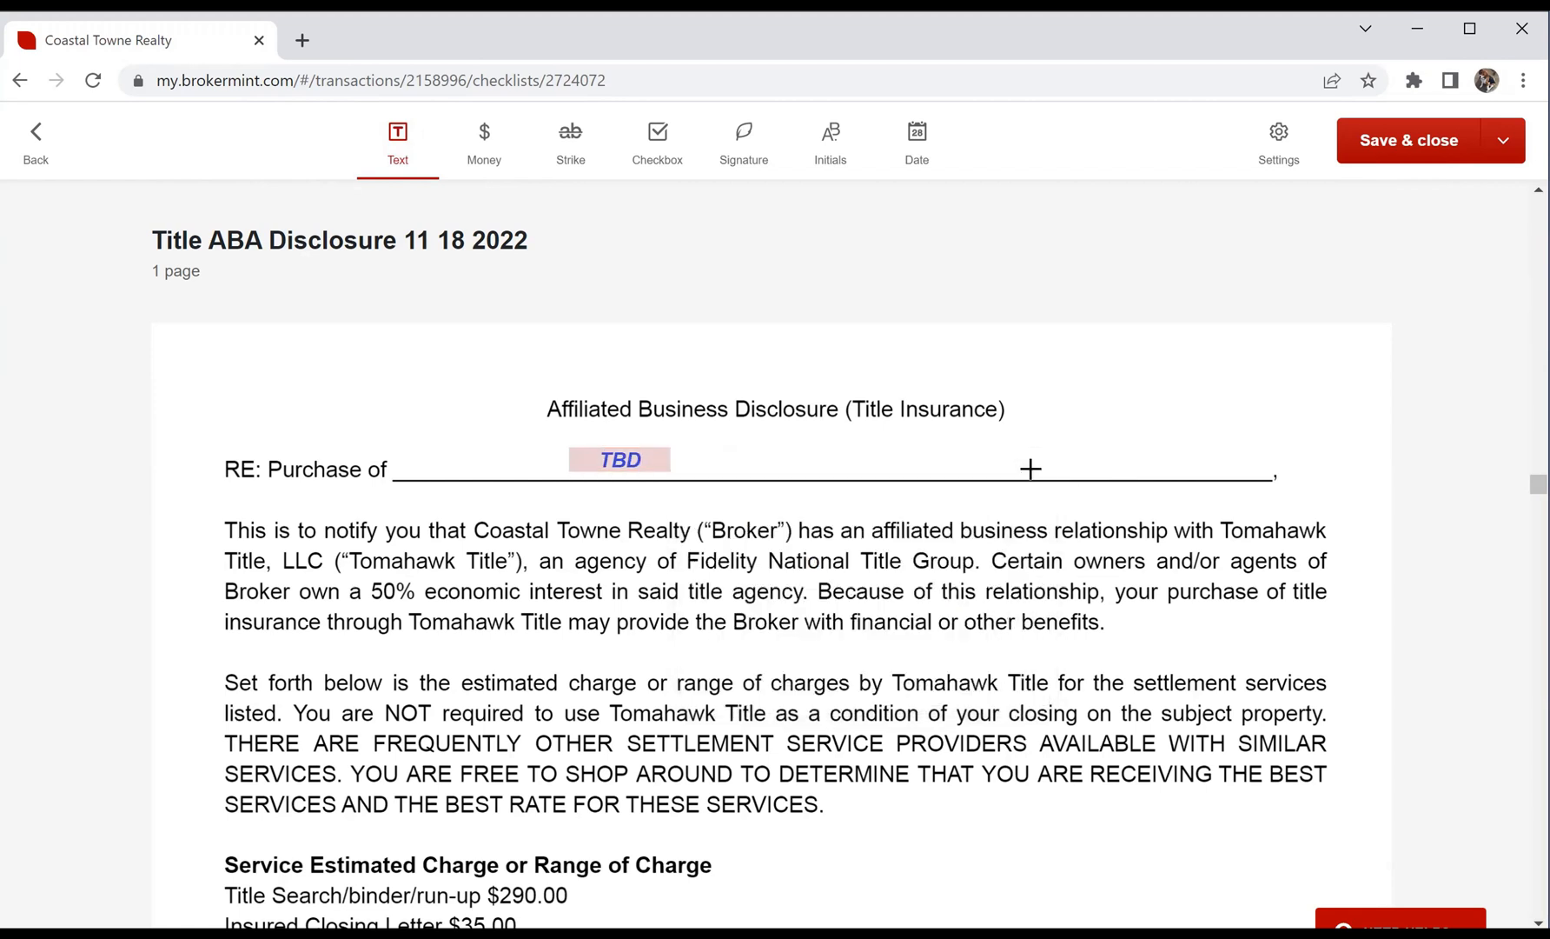
left_click(388, 132)
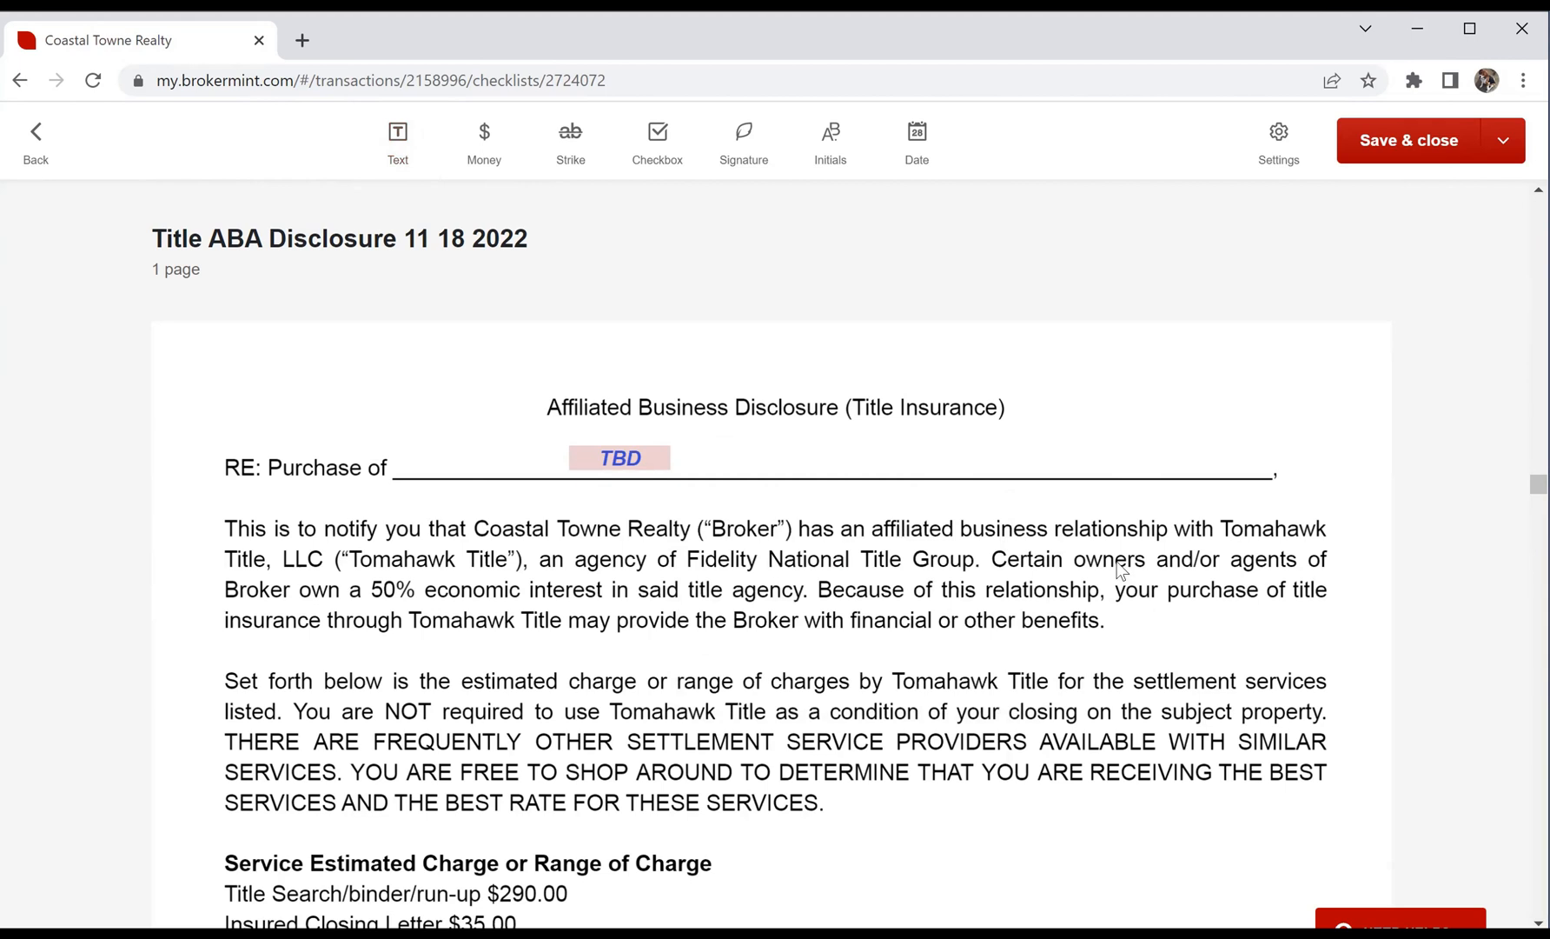
Step: Place a BUYER #1 signature field on the first BUYER line under ACKNOWLEDGEMENT in the Title ABA Disclosure
scroll(1124, 578, "down", 8)
scroll(1125, 565, "down", 7)
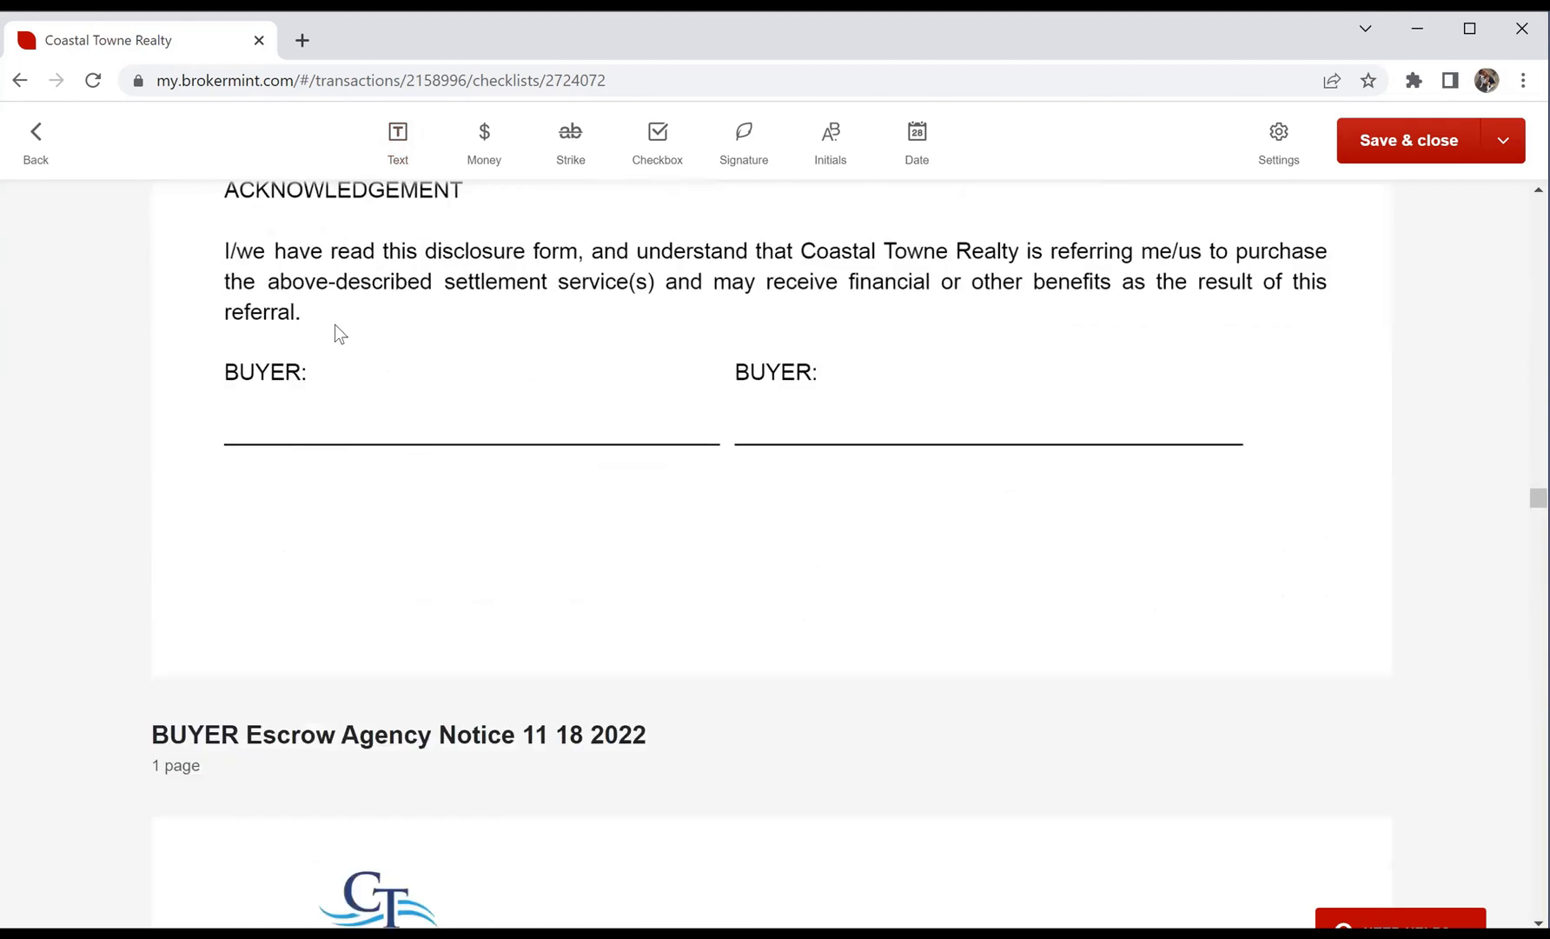
left_click(733, 137)
mouse_move(236, 398)
left_mouse_down()
mouse_move(299, 428)
mouse_move(407, 421)
left_mouse_up()
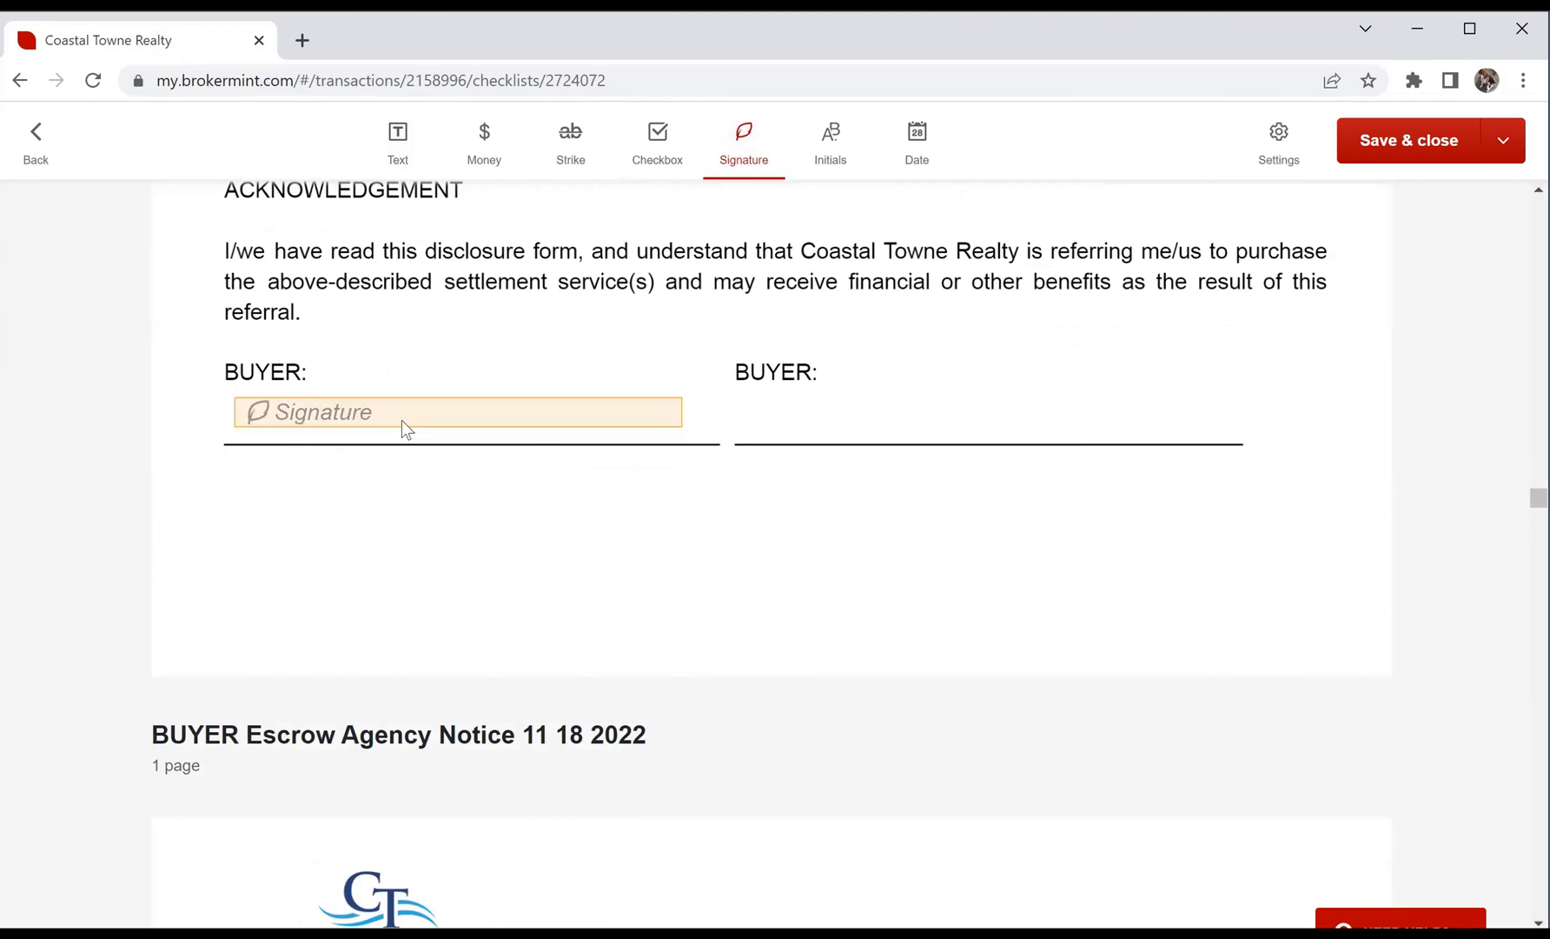
left_click(393, 435)
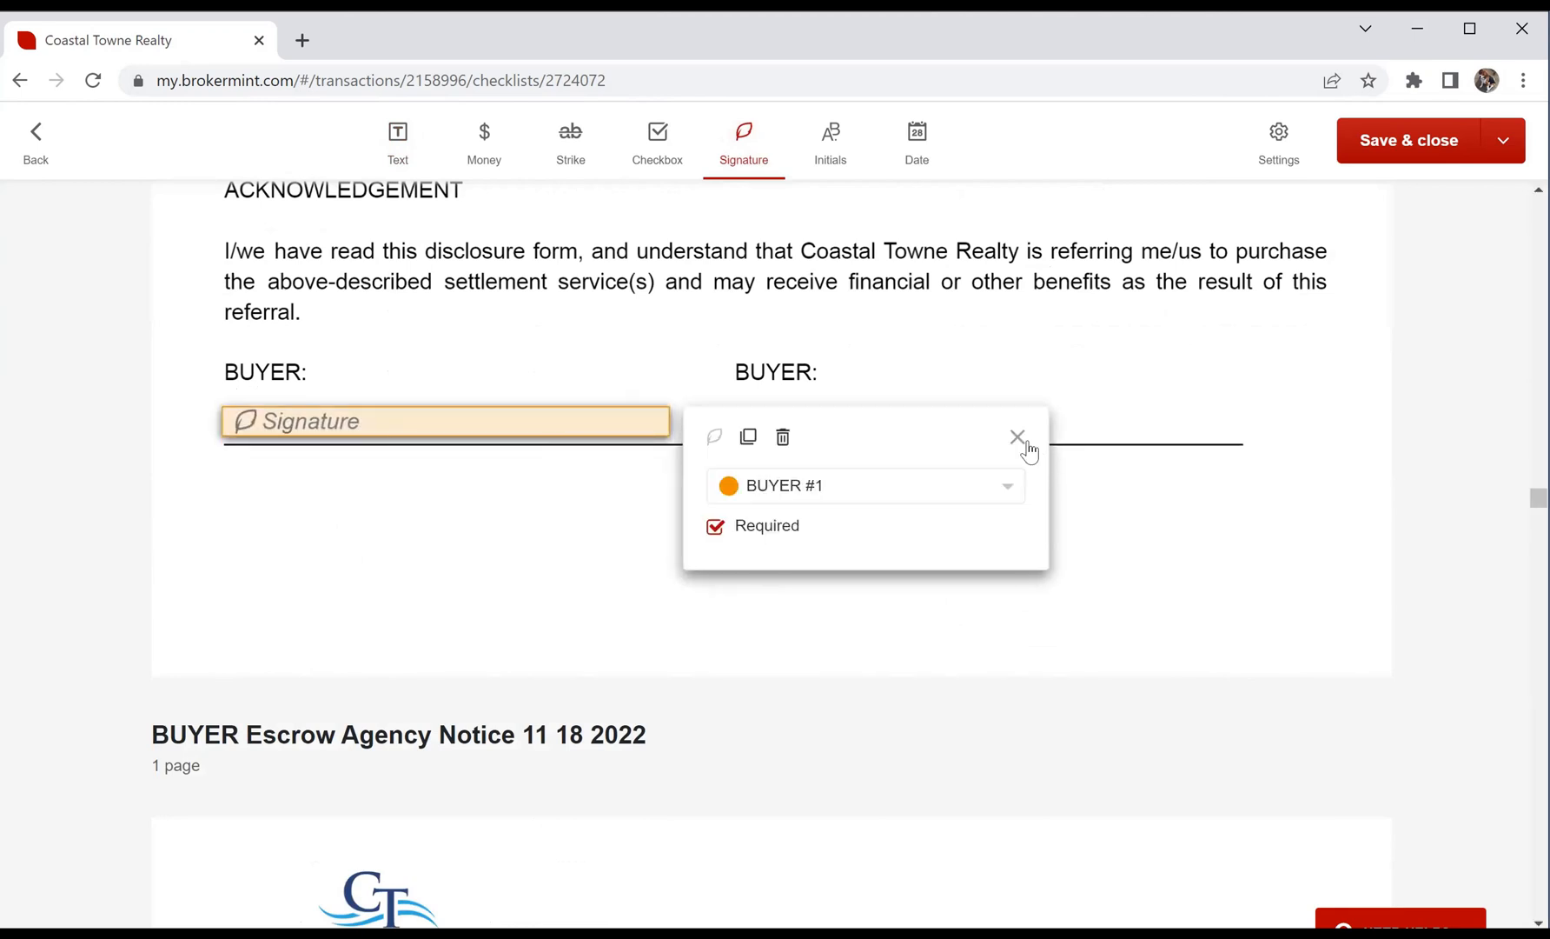
left_click(1018, 437)
Step: Review the BUYER Escrow Agency Notice and inspect the prefilled Company Name field of the settlement agent section
scroll(1119, 526, "down", 6)
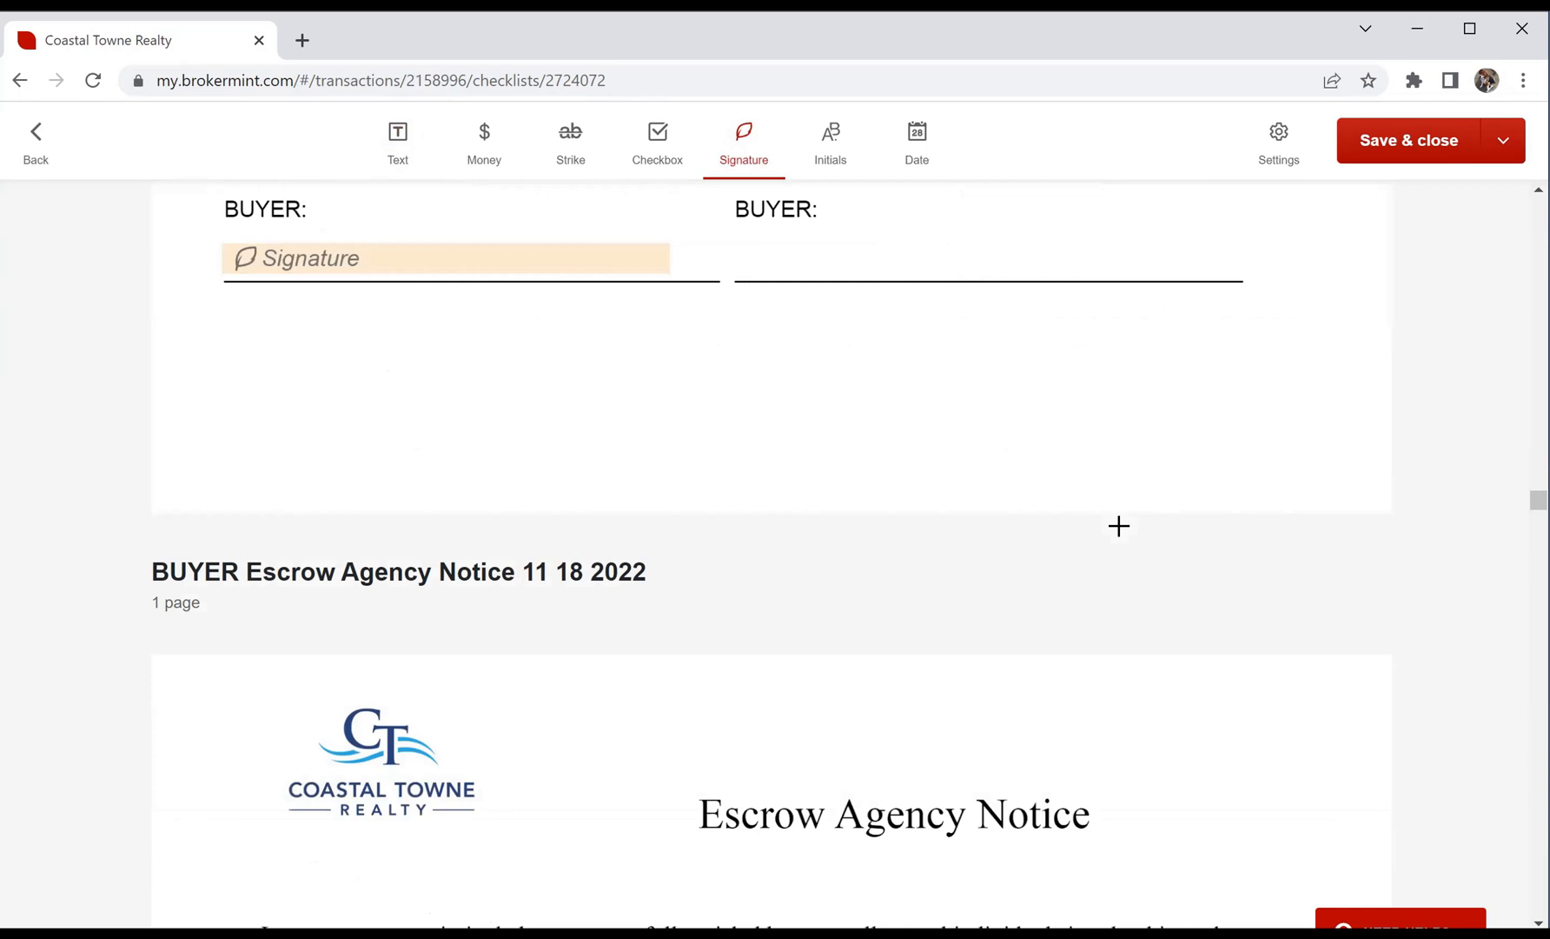
scroll(1127, 524, "down", 5)
scroll(1125, 487, "up", 5)
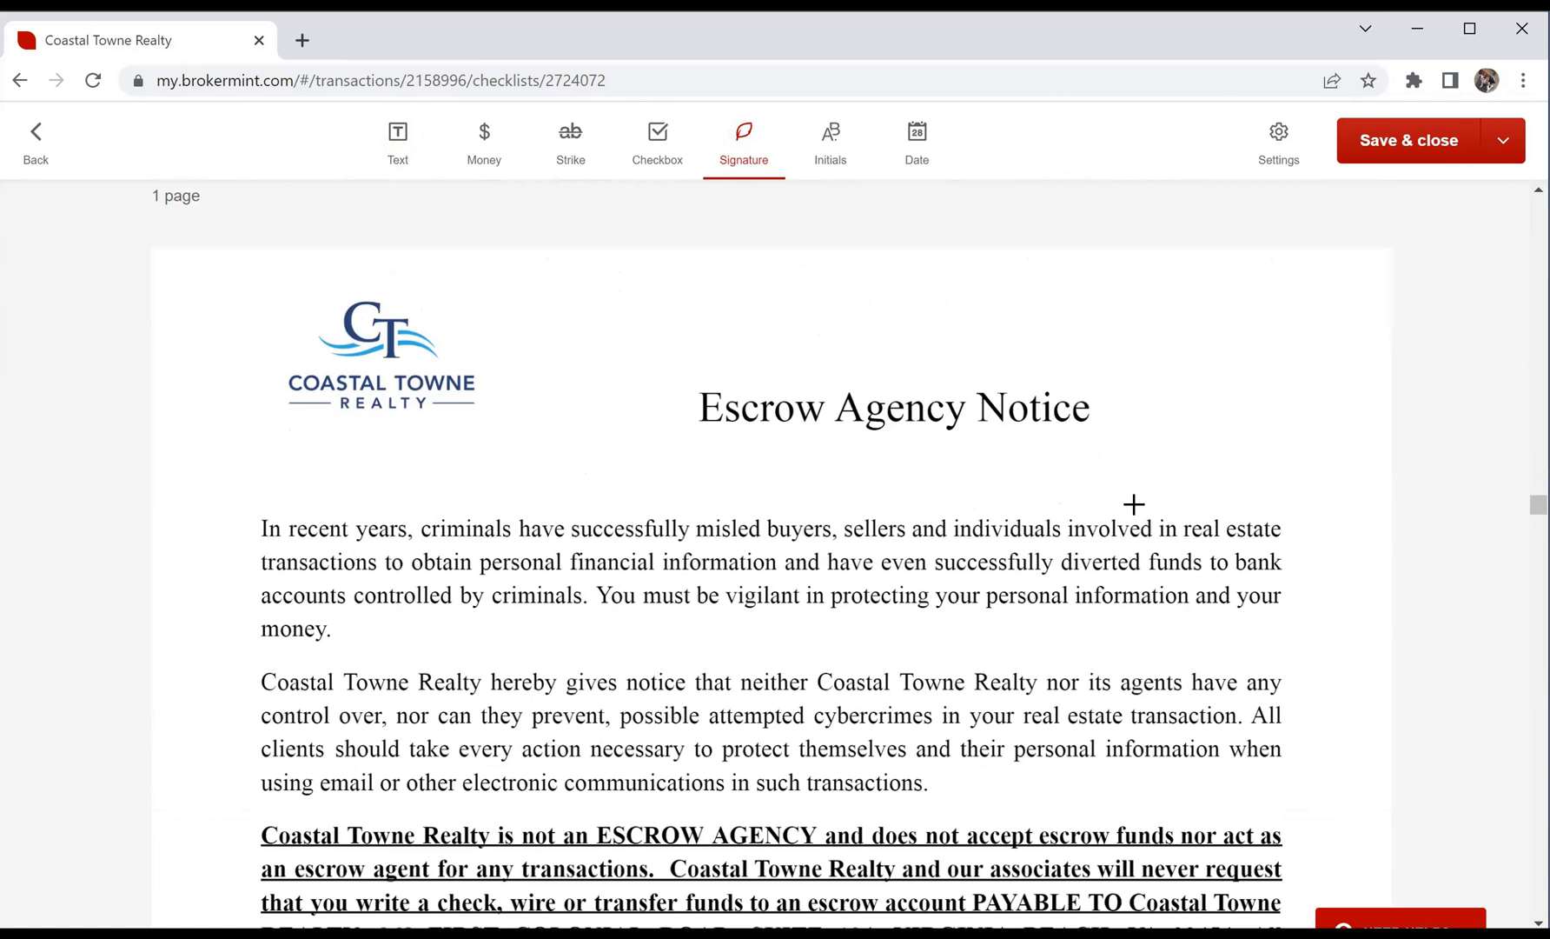
scroll(1135, 504, "down", 3)
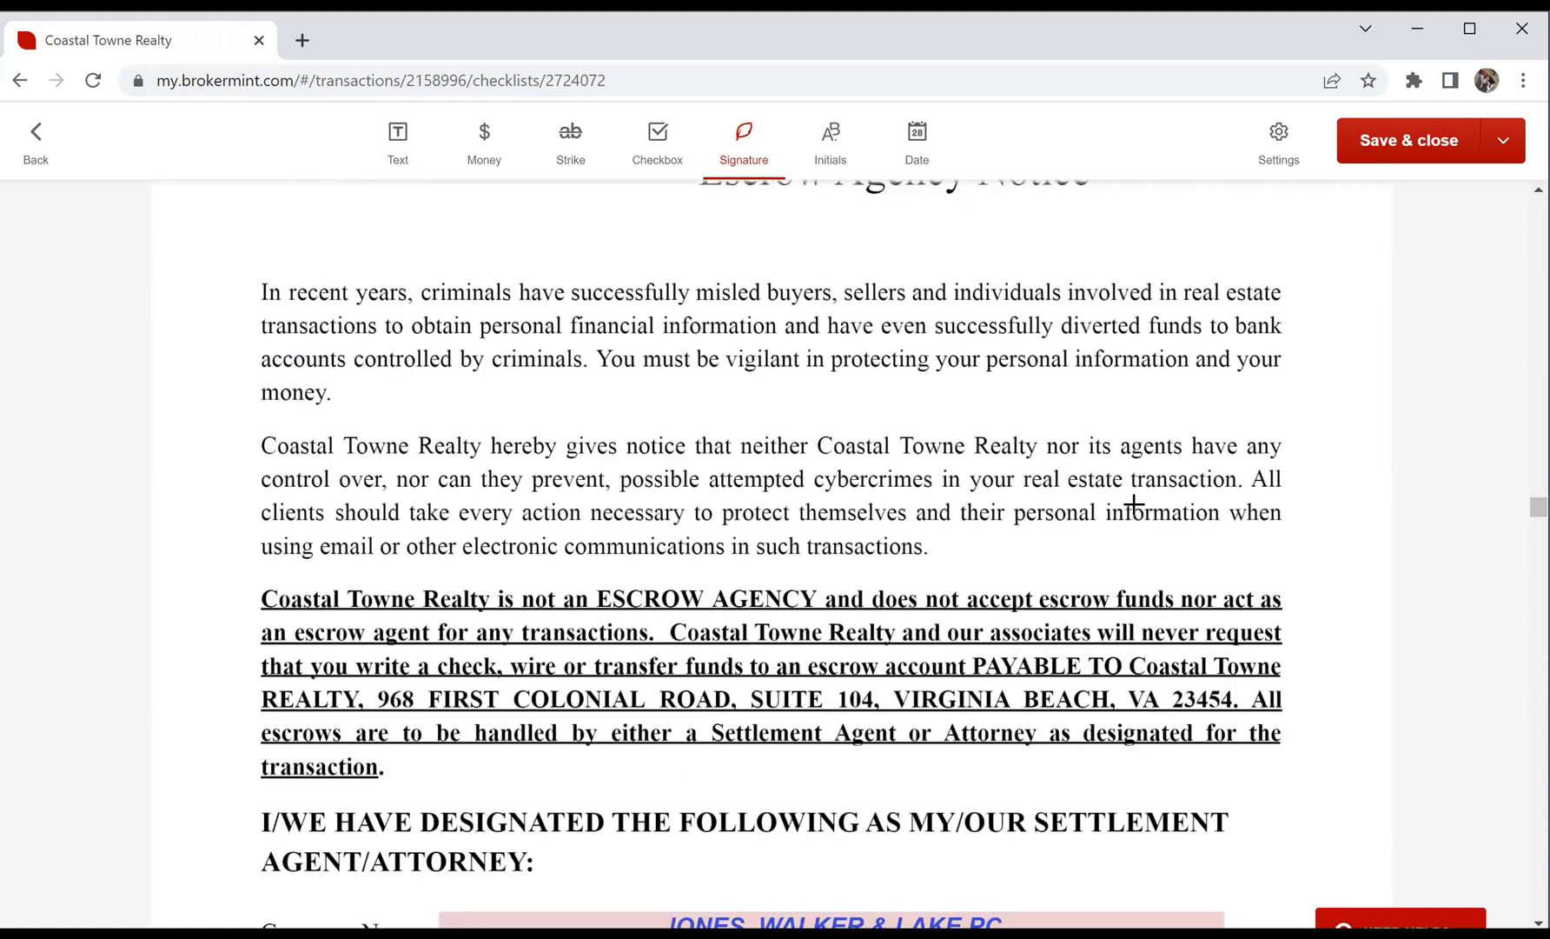
scroll(1134, 505, "down", 1)
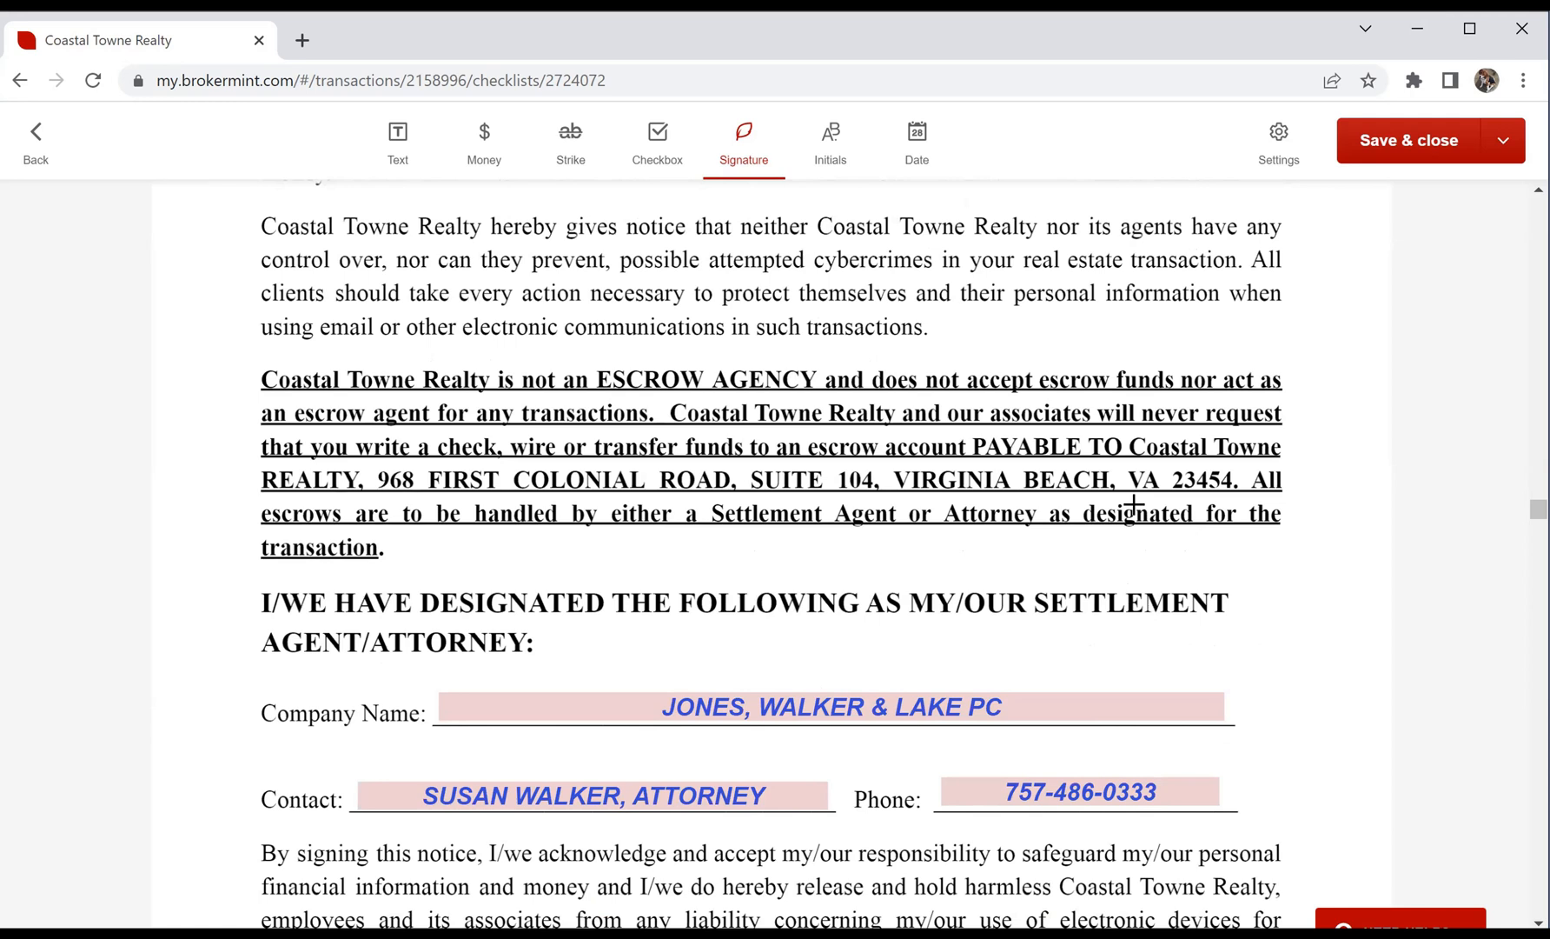
scroll(1217, 633, "down", 1)
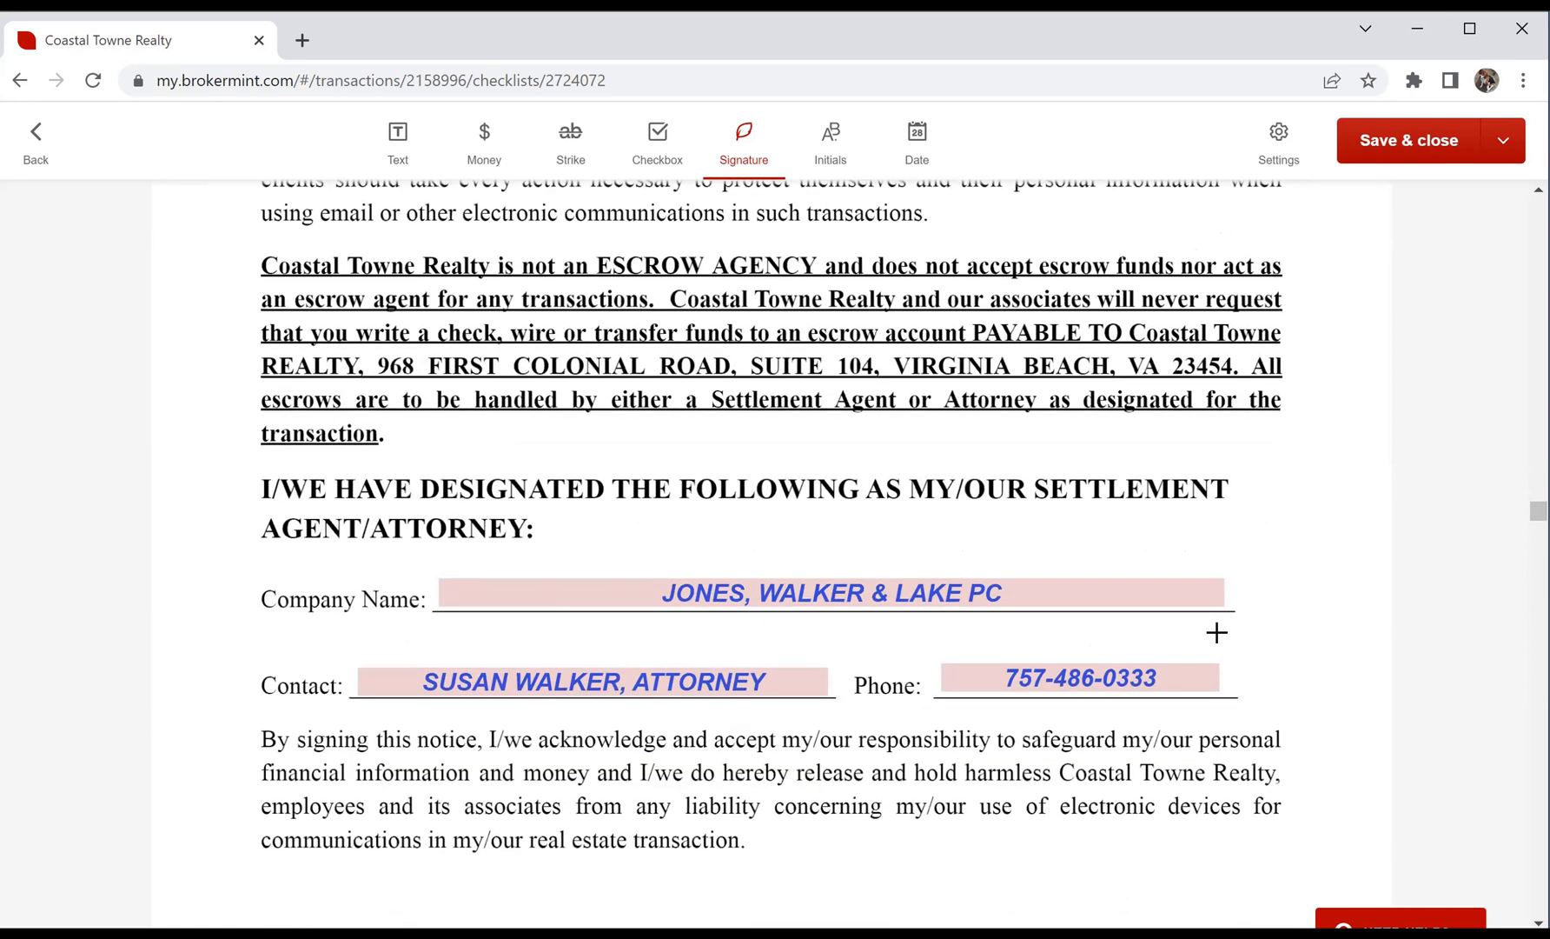
left_click(1031, 588)
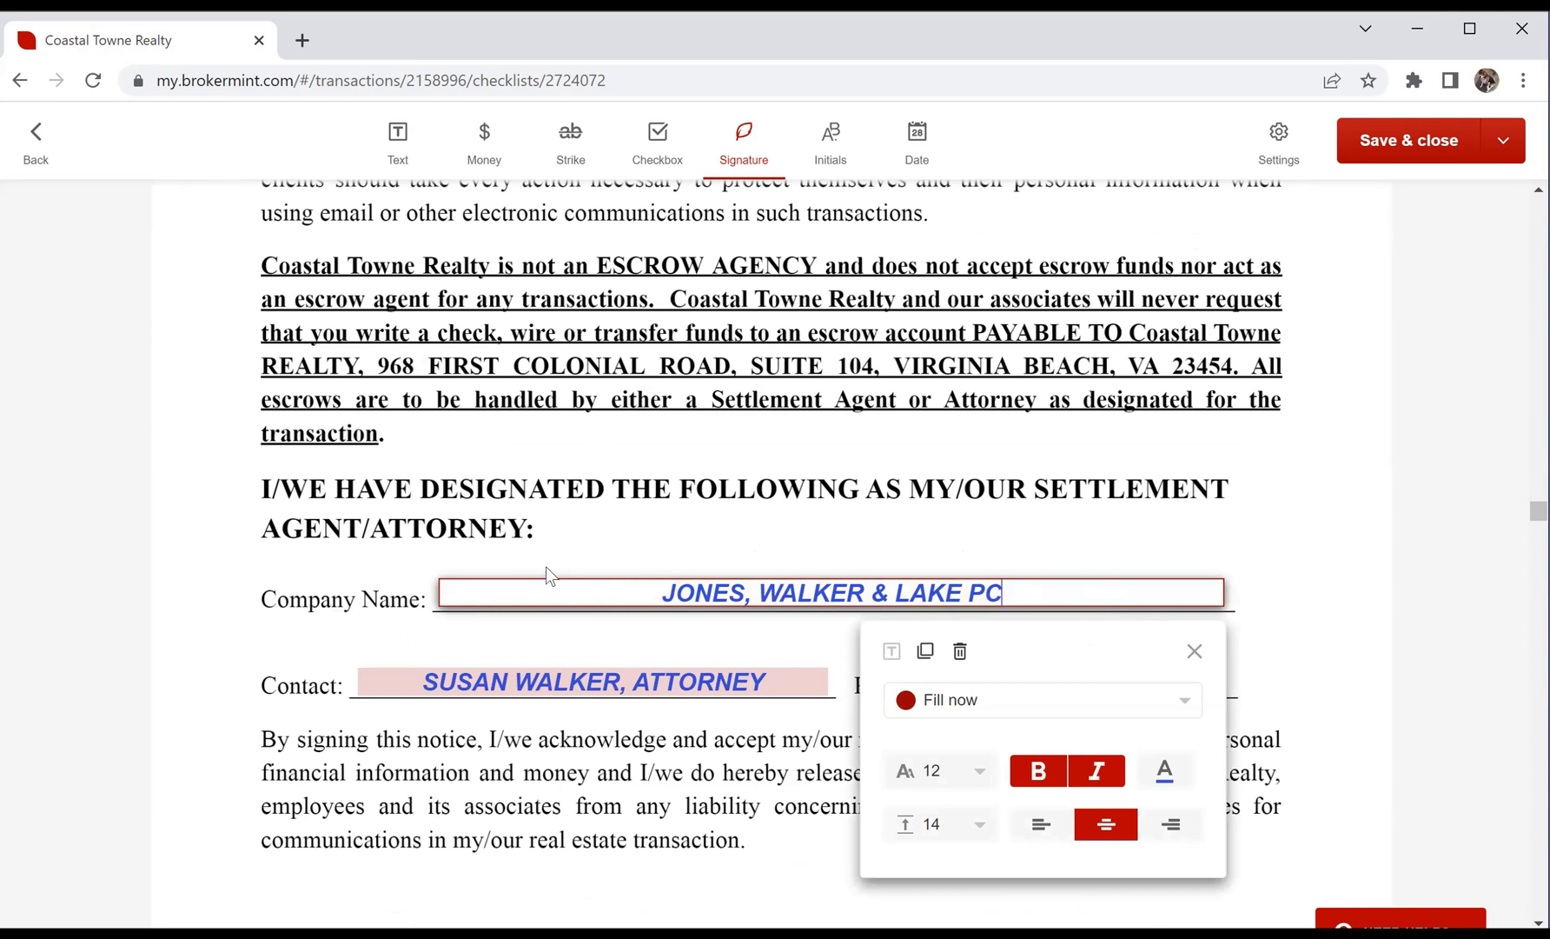
left_click(574, 556)
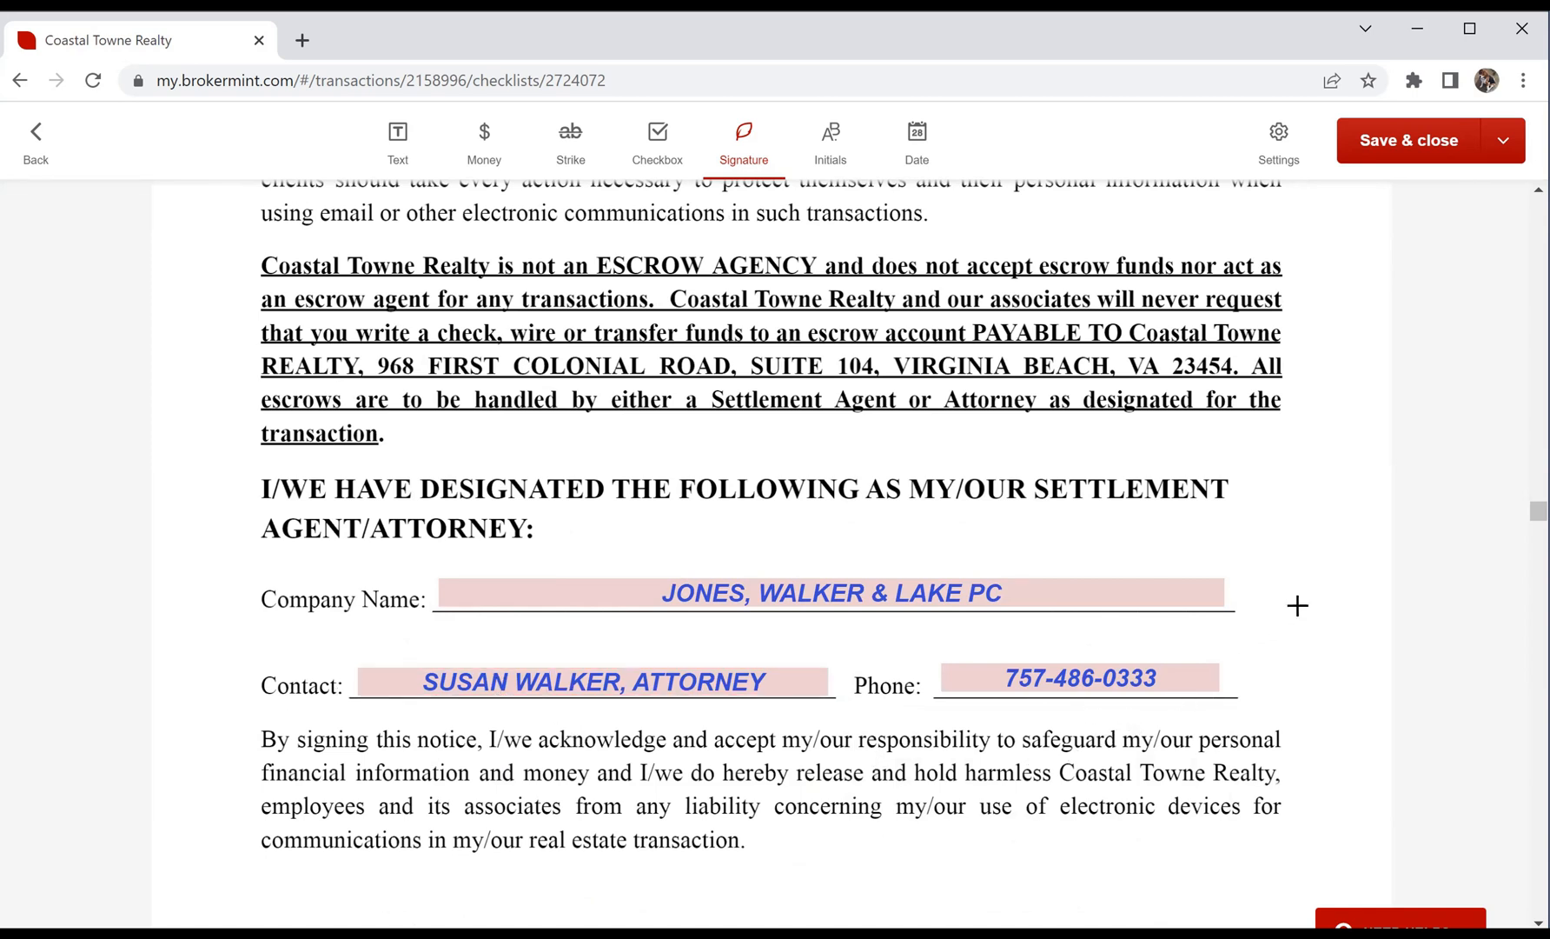
Step: Check the signature and date fields of the Escrow Agency and Cyber Security Notices and the signature field on the Lead Brochure's cover
scroll(1318, 602, "down", 9)
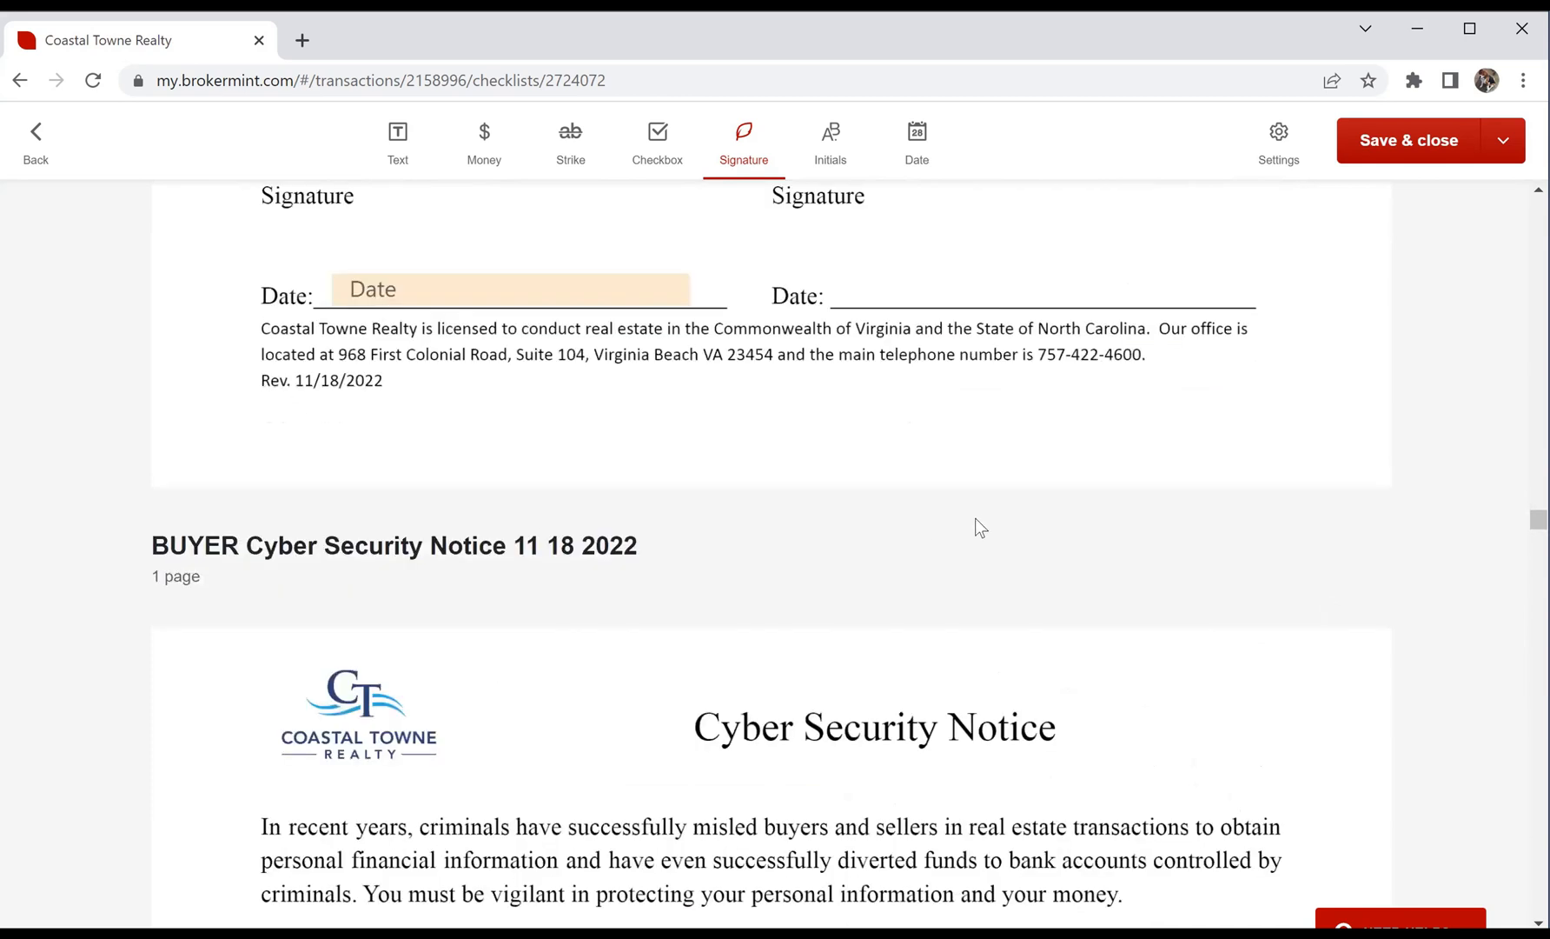
scroll(980, 511, "down", 1)
scroll(963, 504, "down", 15)
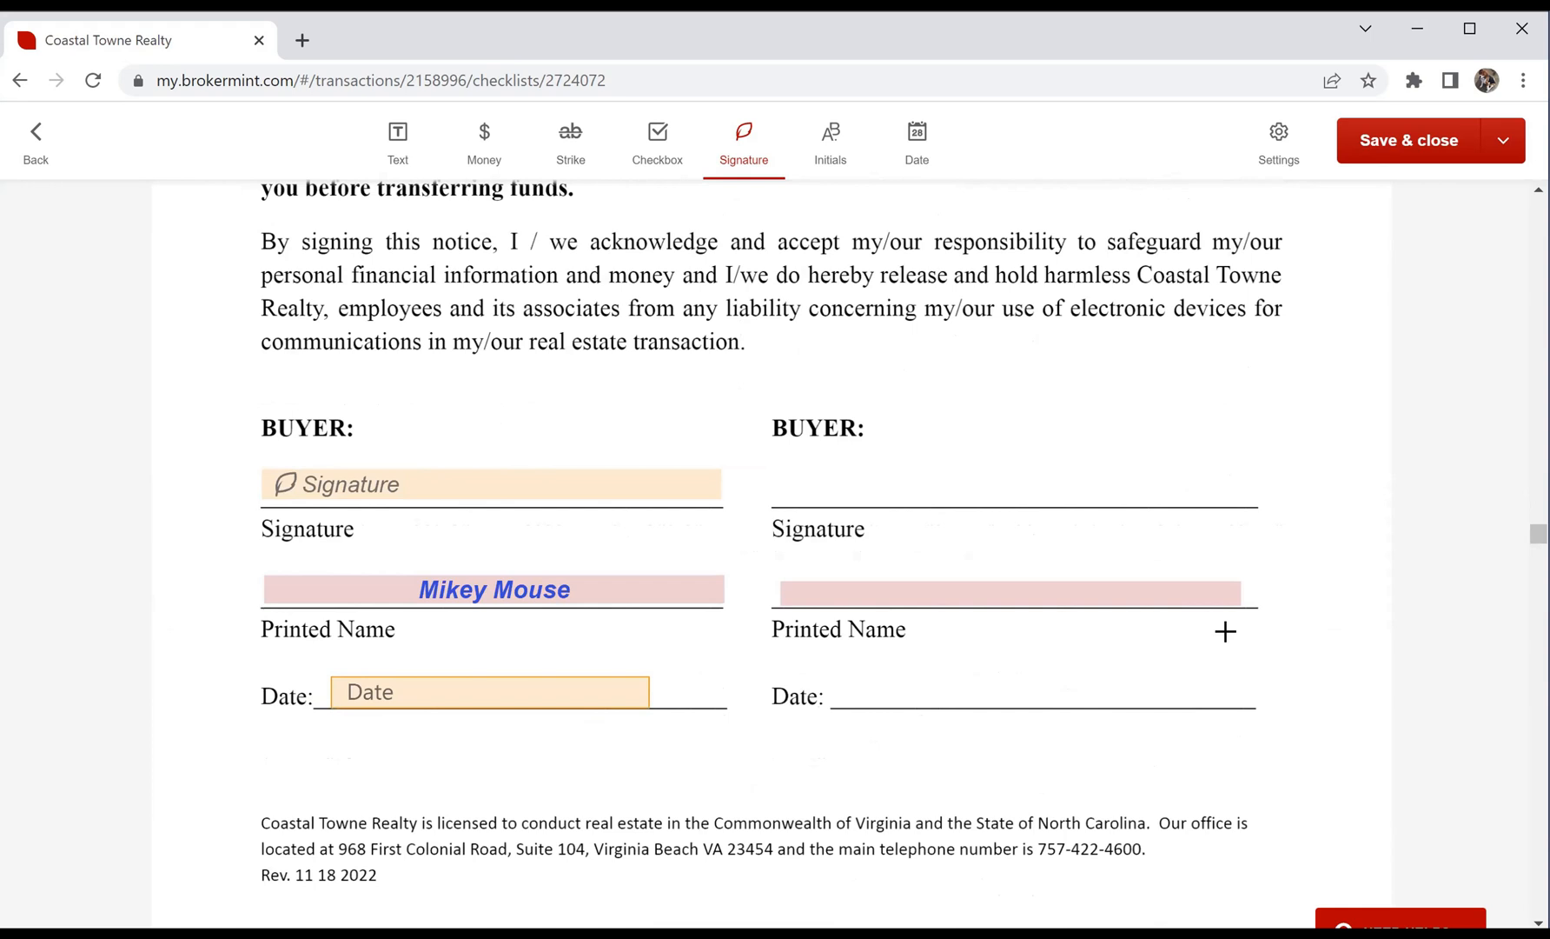
scroll(1226, 630, "down", 12)
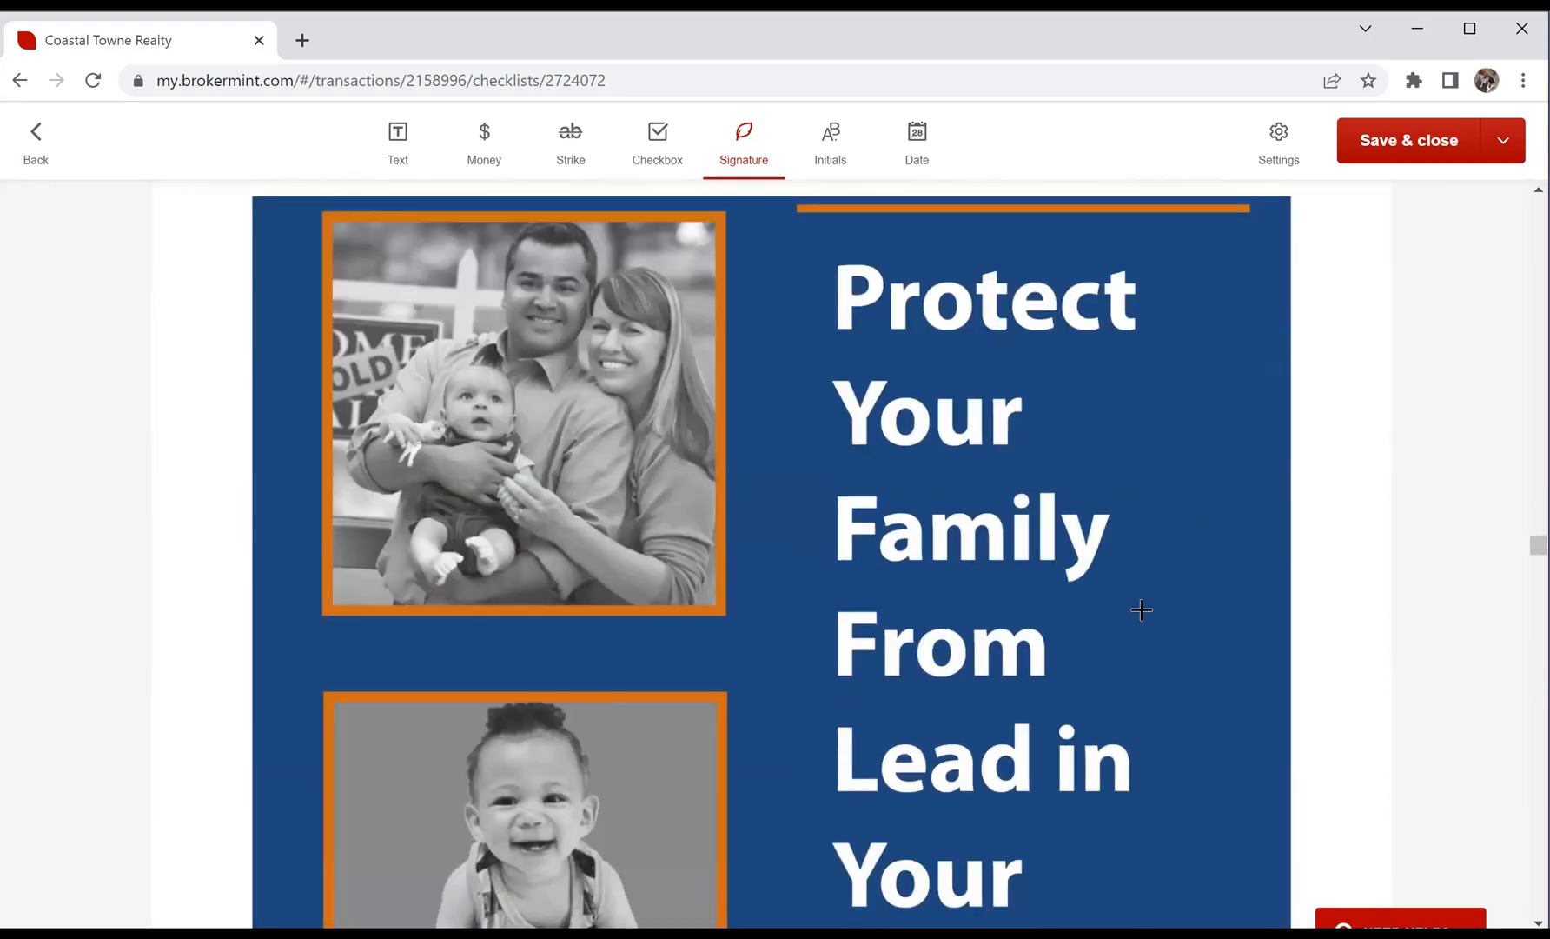
scroll(1157, 606, "up", 3)
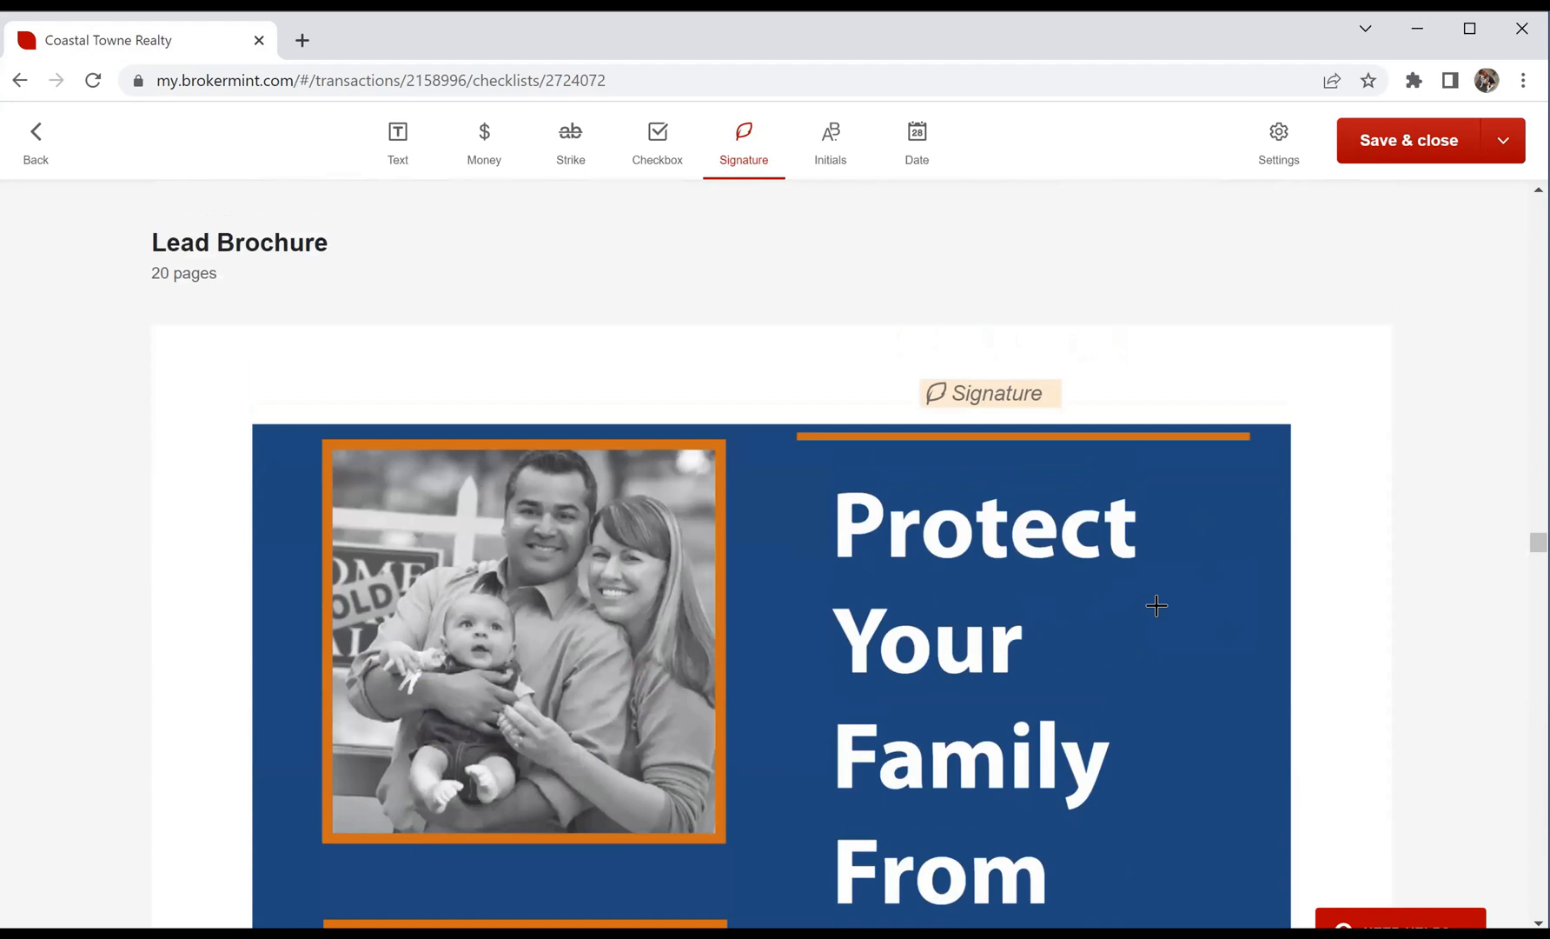
left_click(991, 393)
Step: Save and close the signing packet, and reopen it for editing and eSigning with the existing signers
left_click(1408, 144)
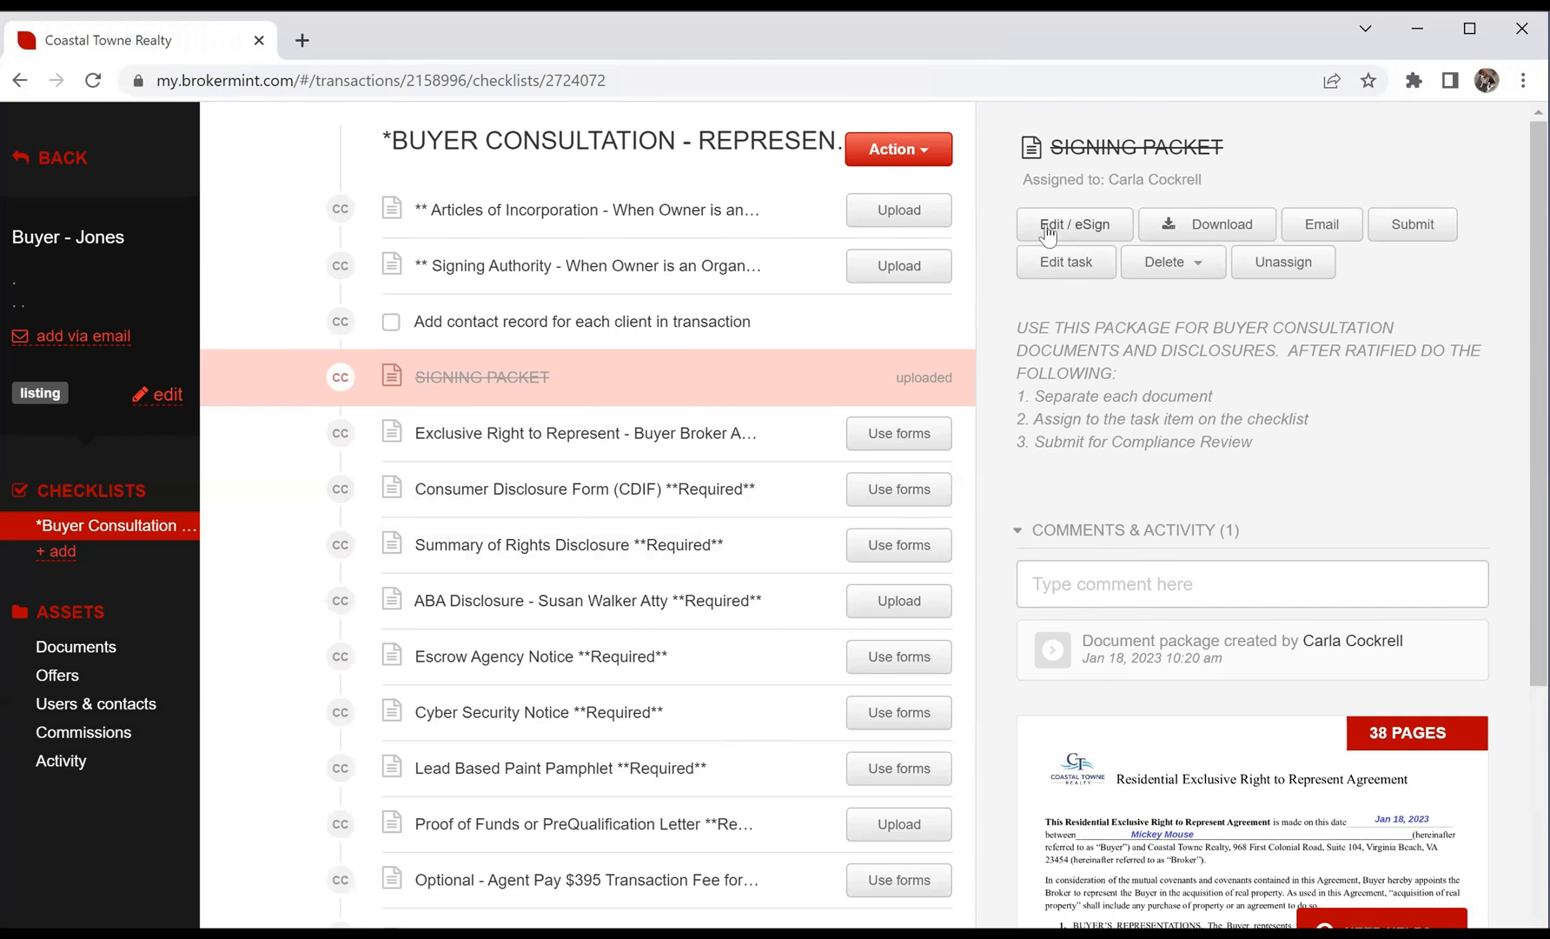
left_click(1084, 223)
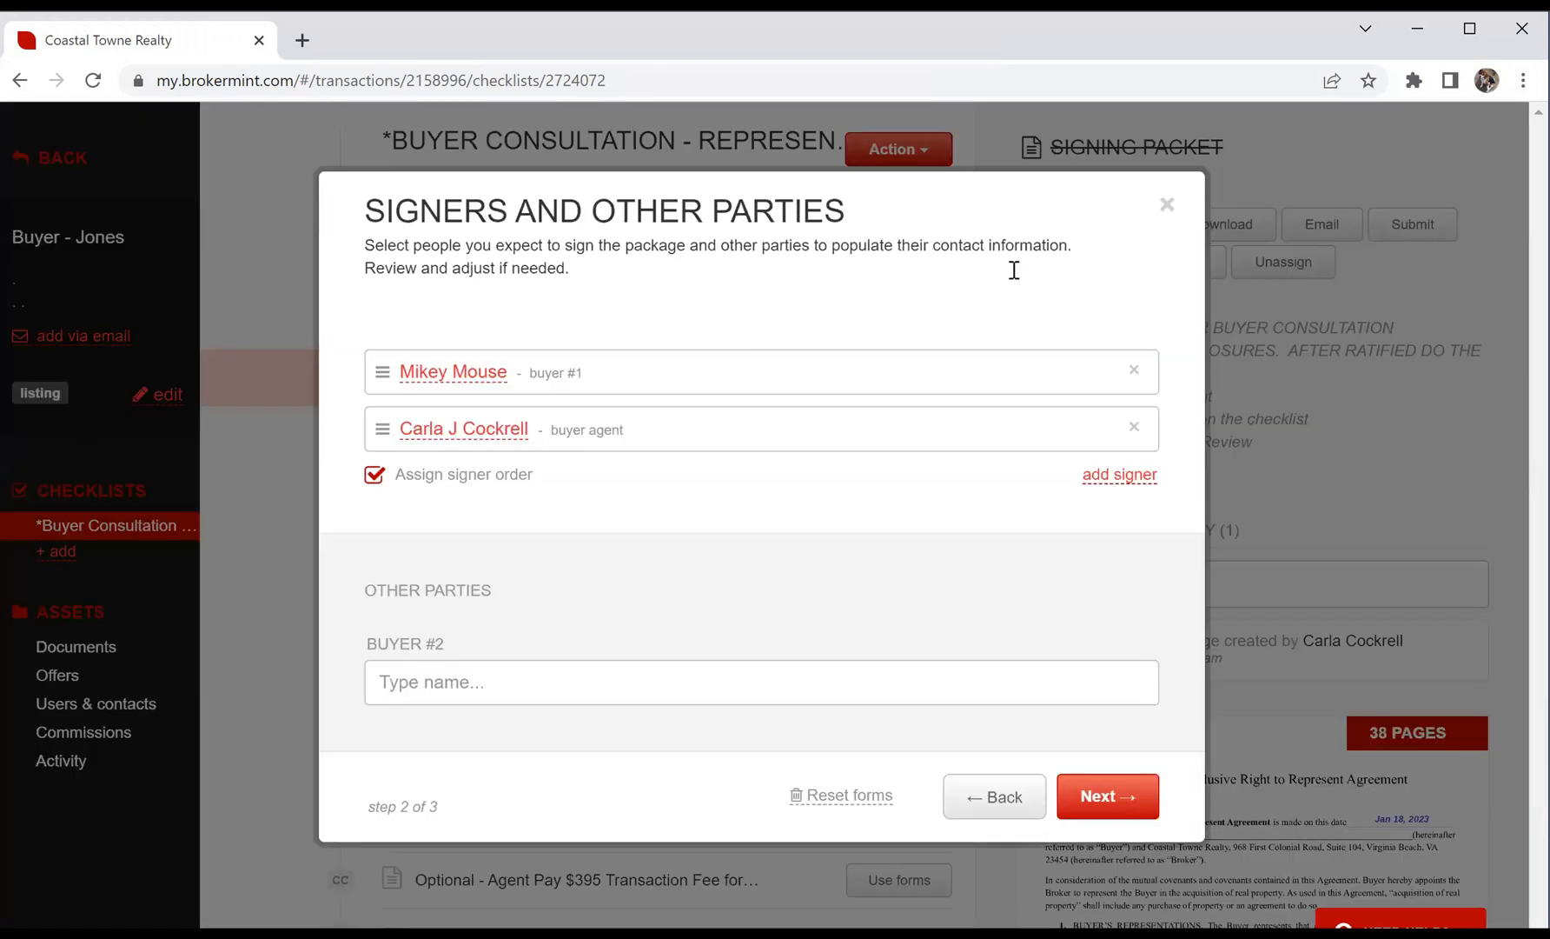
left_click(1114, 798)
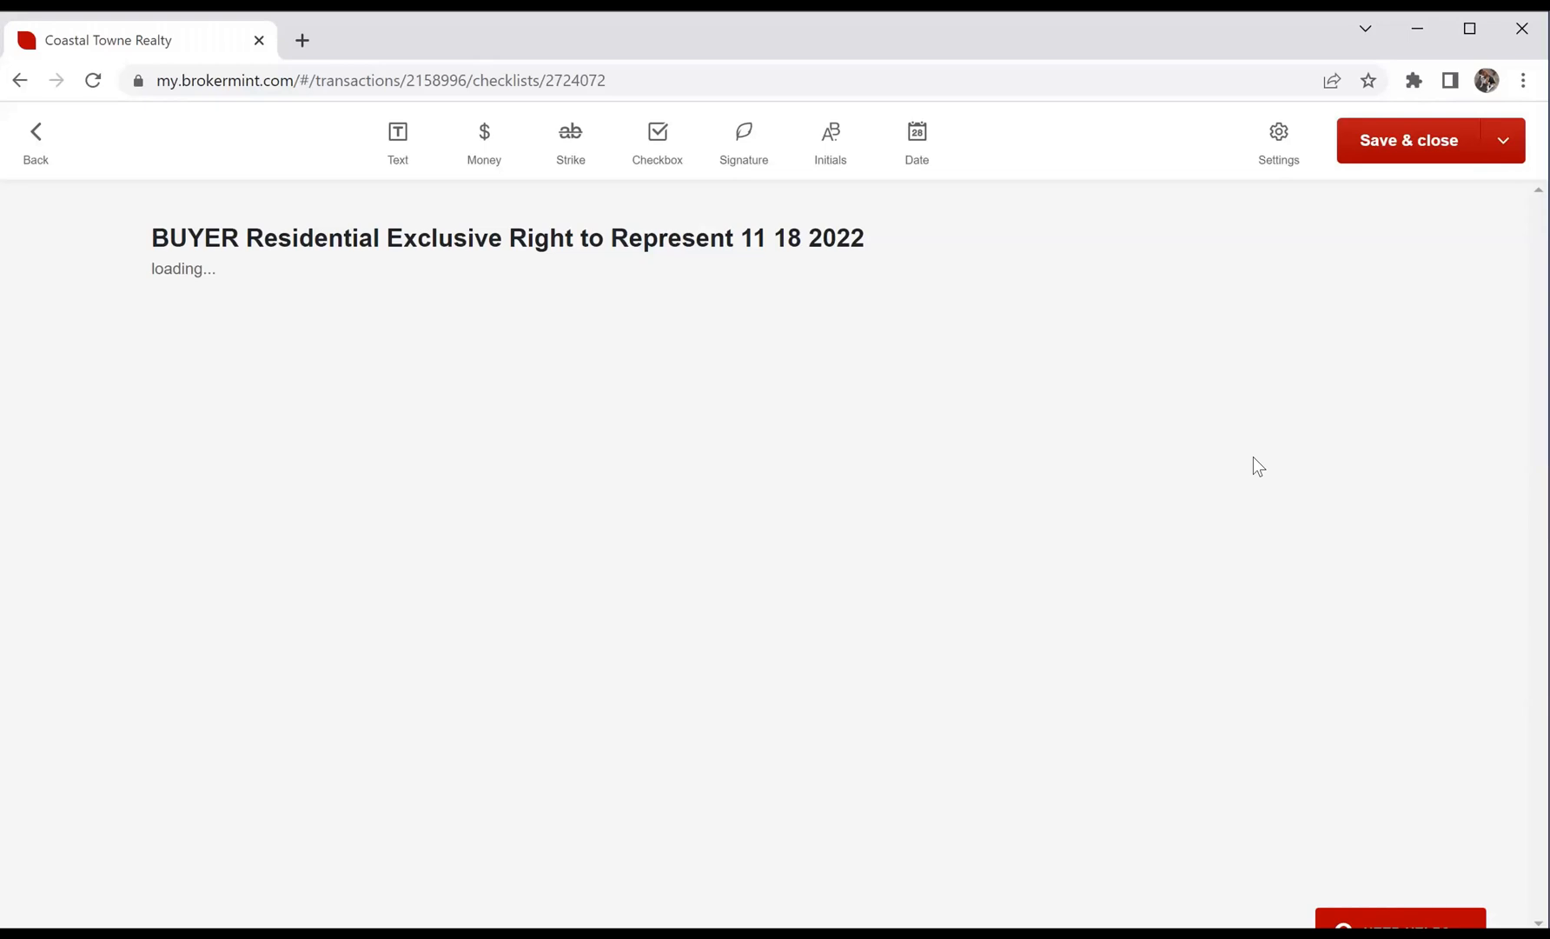
Step: Look through the buyer agreement in the packet and review its eSign sending options, cancelling without sending
scroll(893, 552, "down", 20)
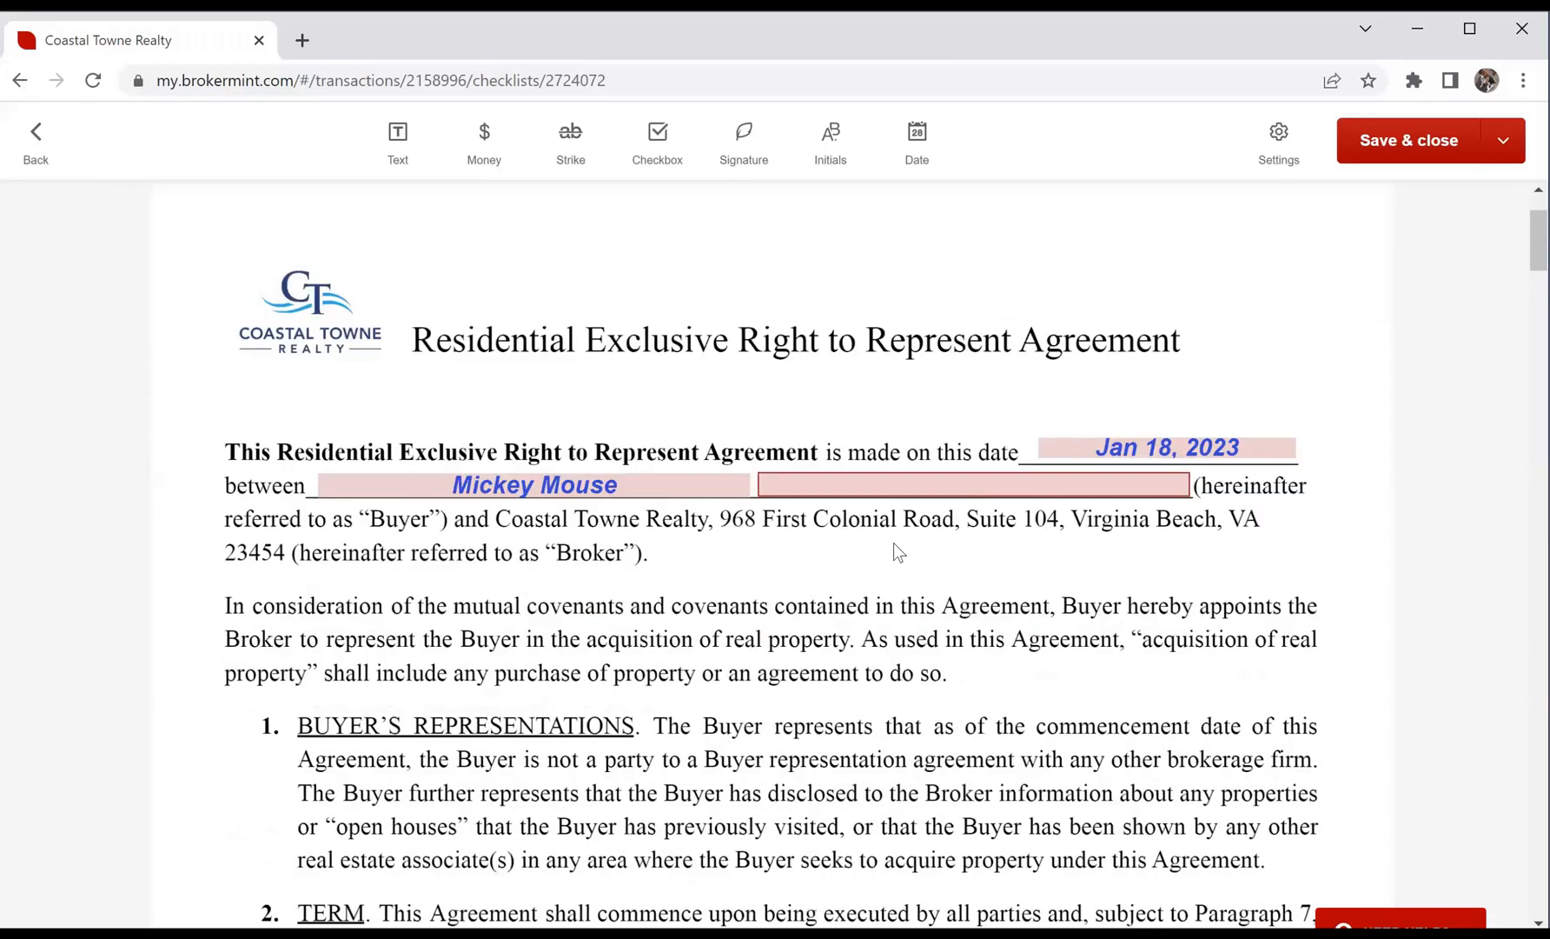
scroll(1248, 473, "down", 3)
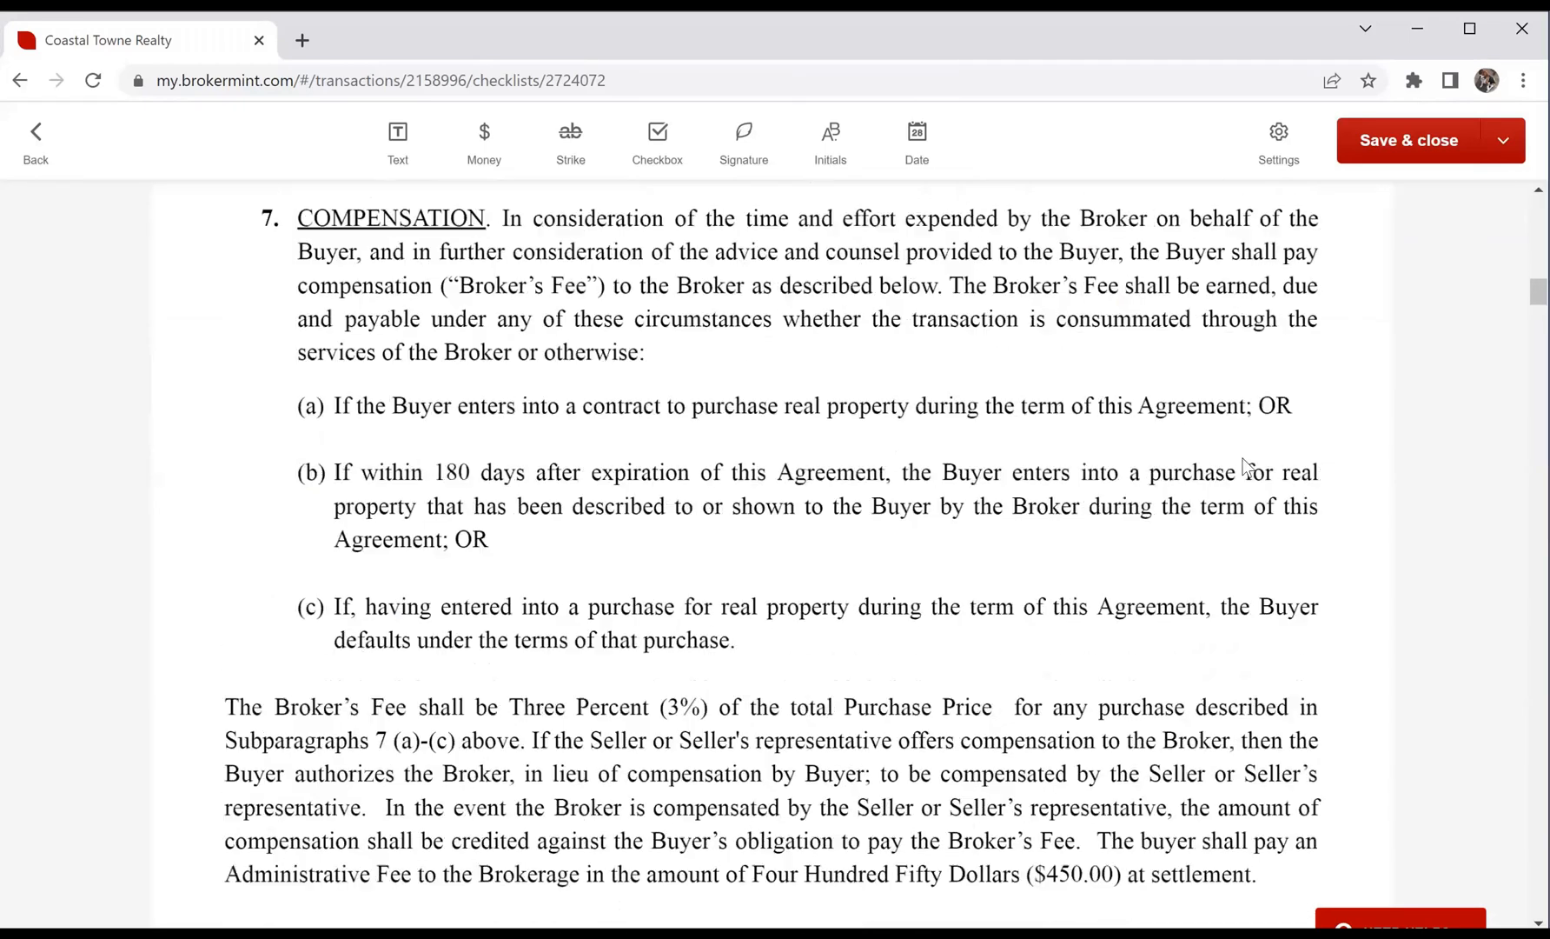
scroll(873, 471, "down", 13)
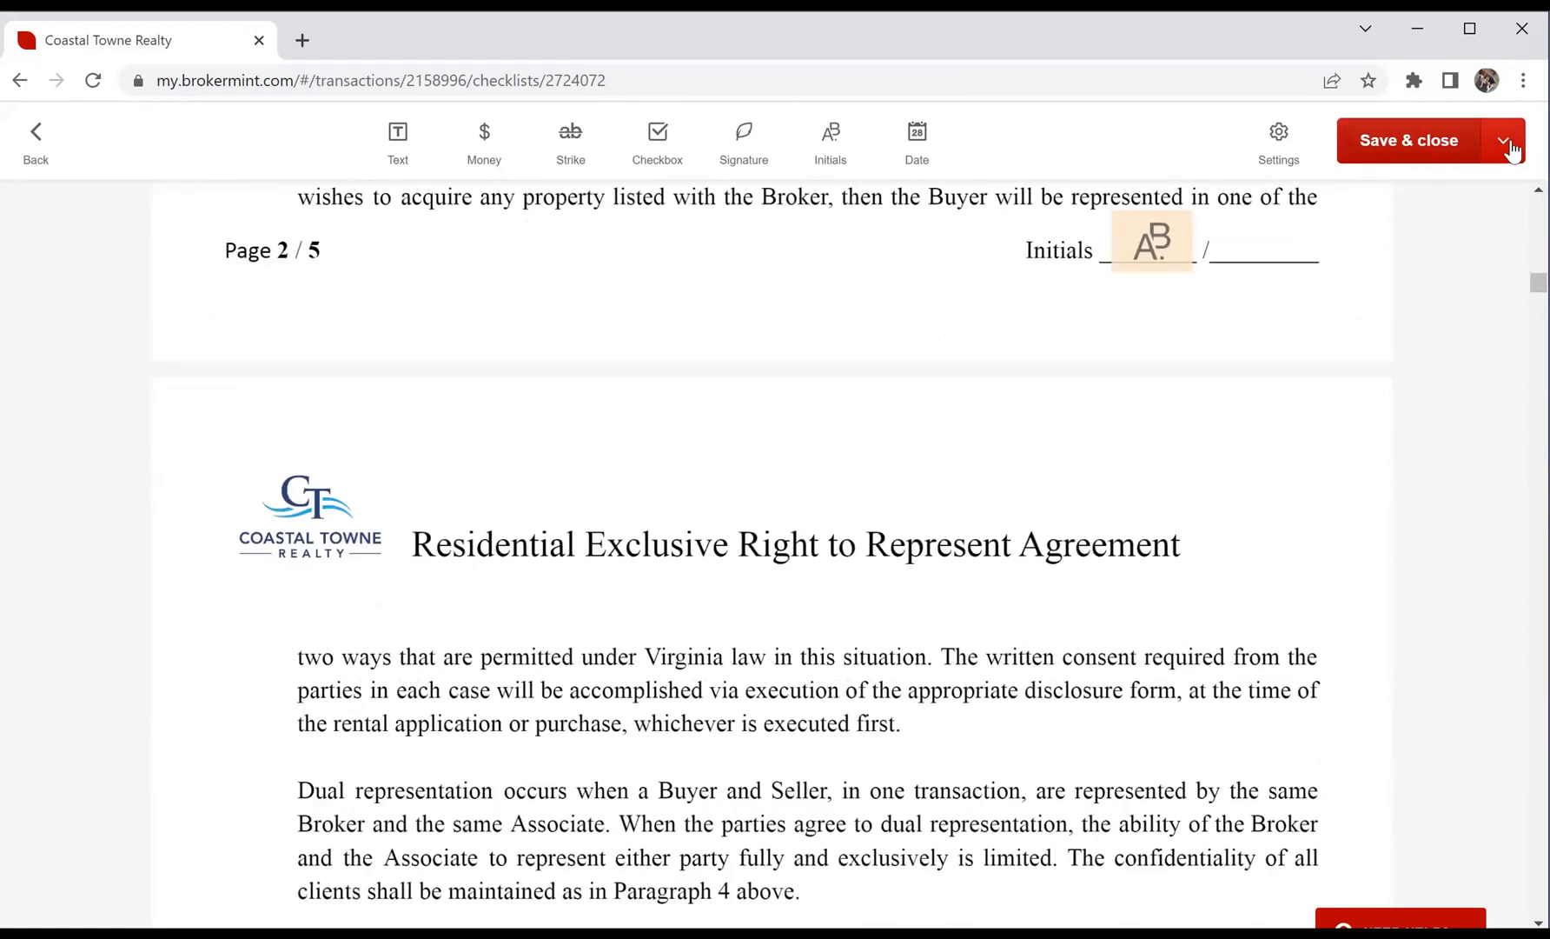
left_click(1511, 149)
left_click(1341, 211)
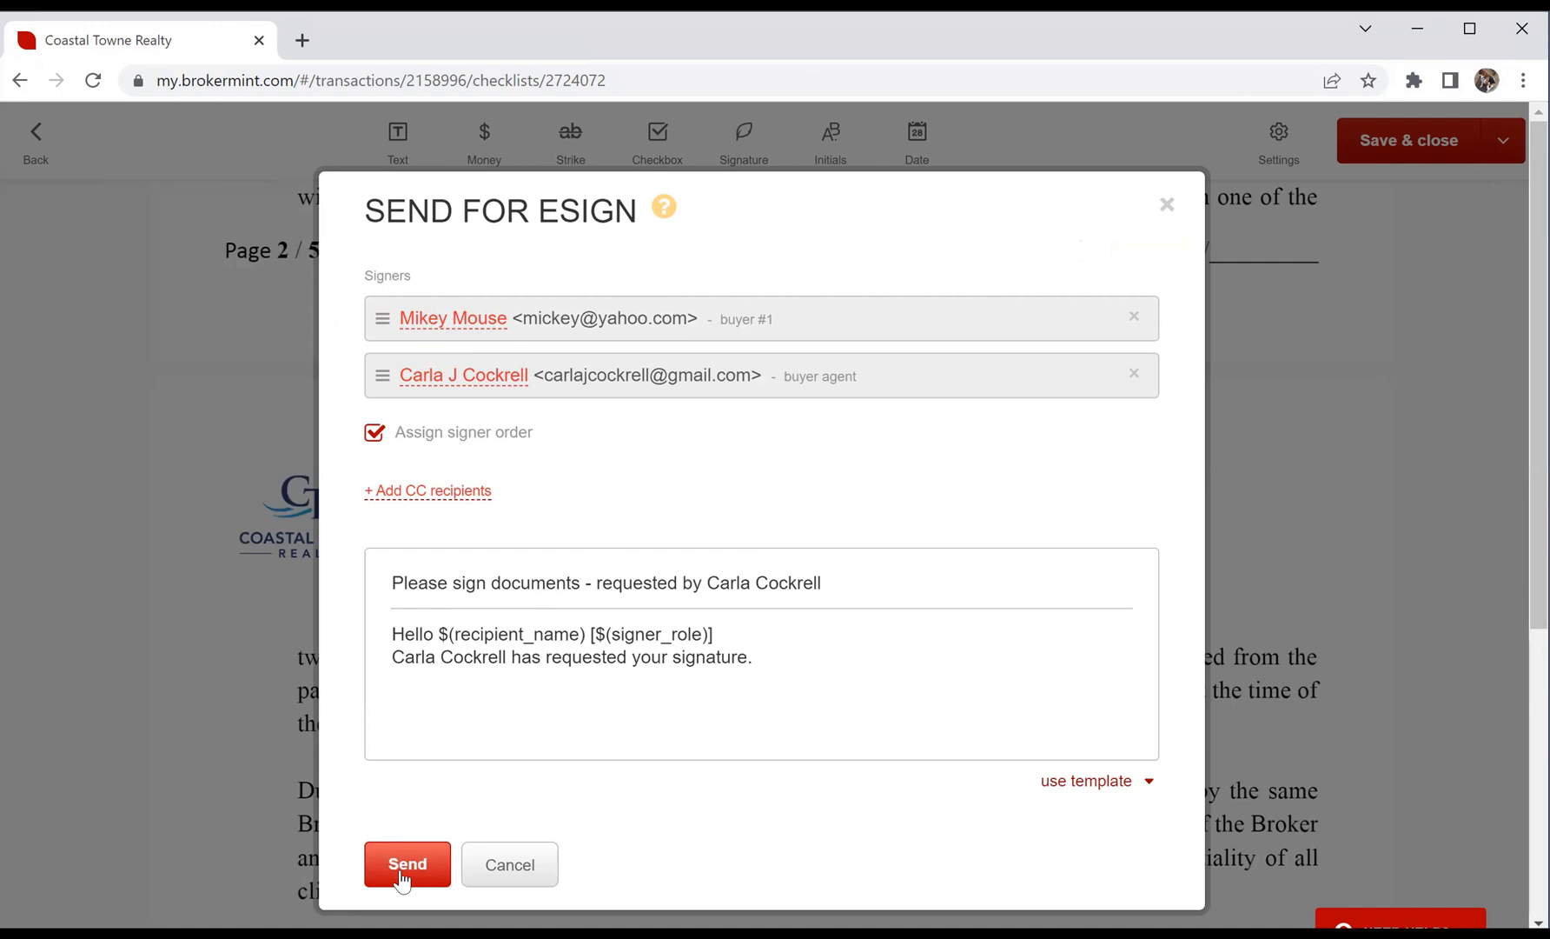
left_click(510, 864)
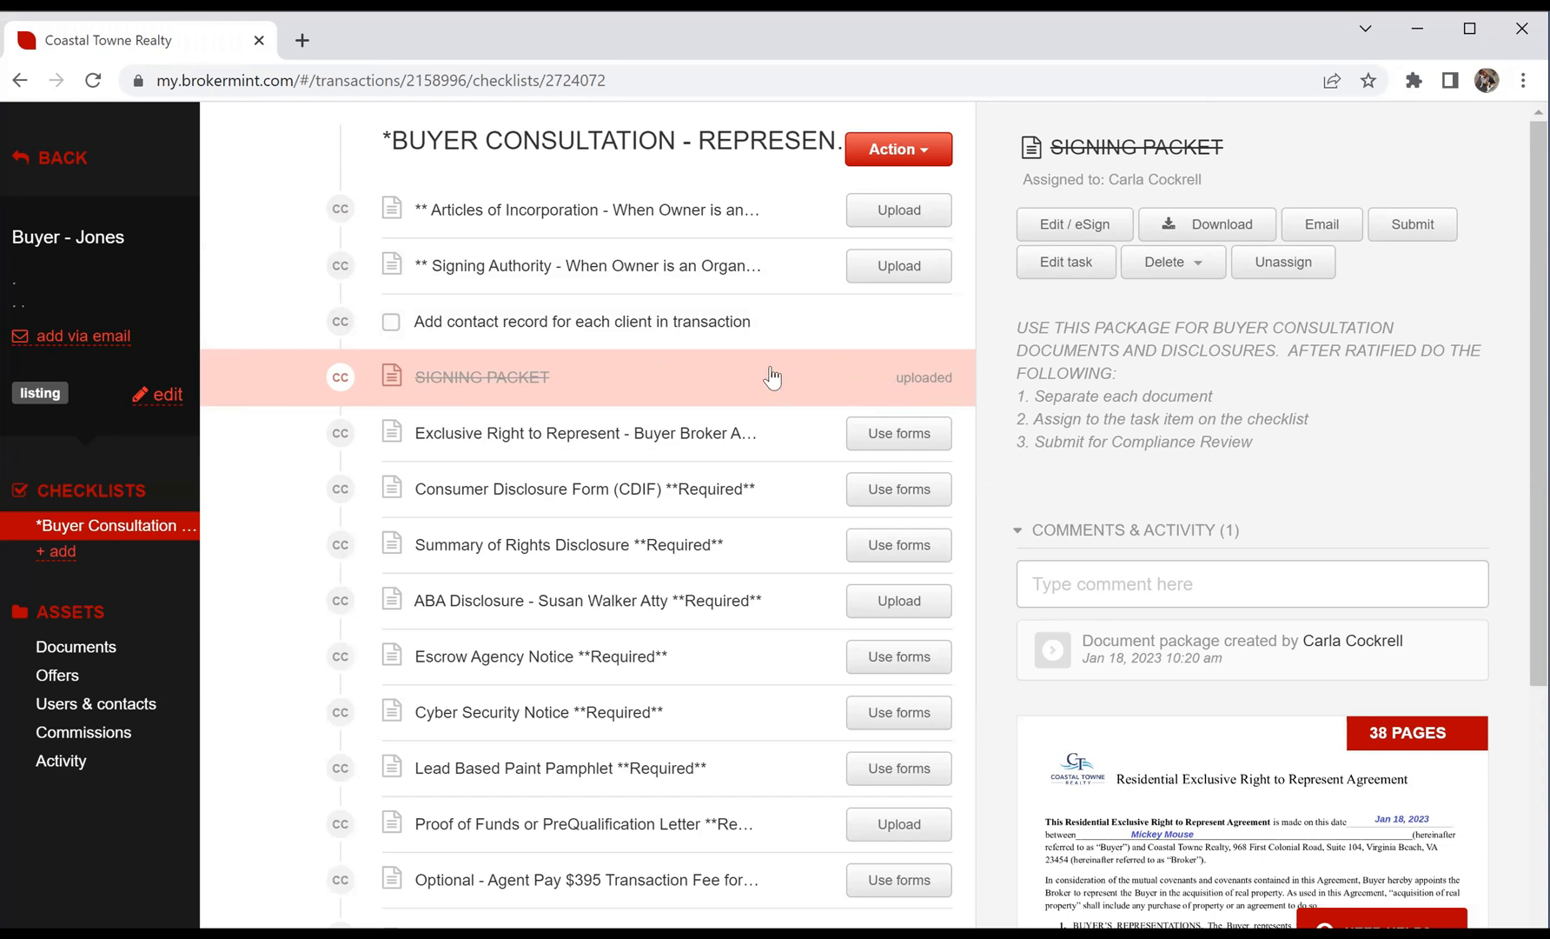
Step: Unassign the uploaded signing packet document from its SIGNING PACKET task on the checklist
scroll(652, 434, "down", 1)
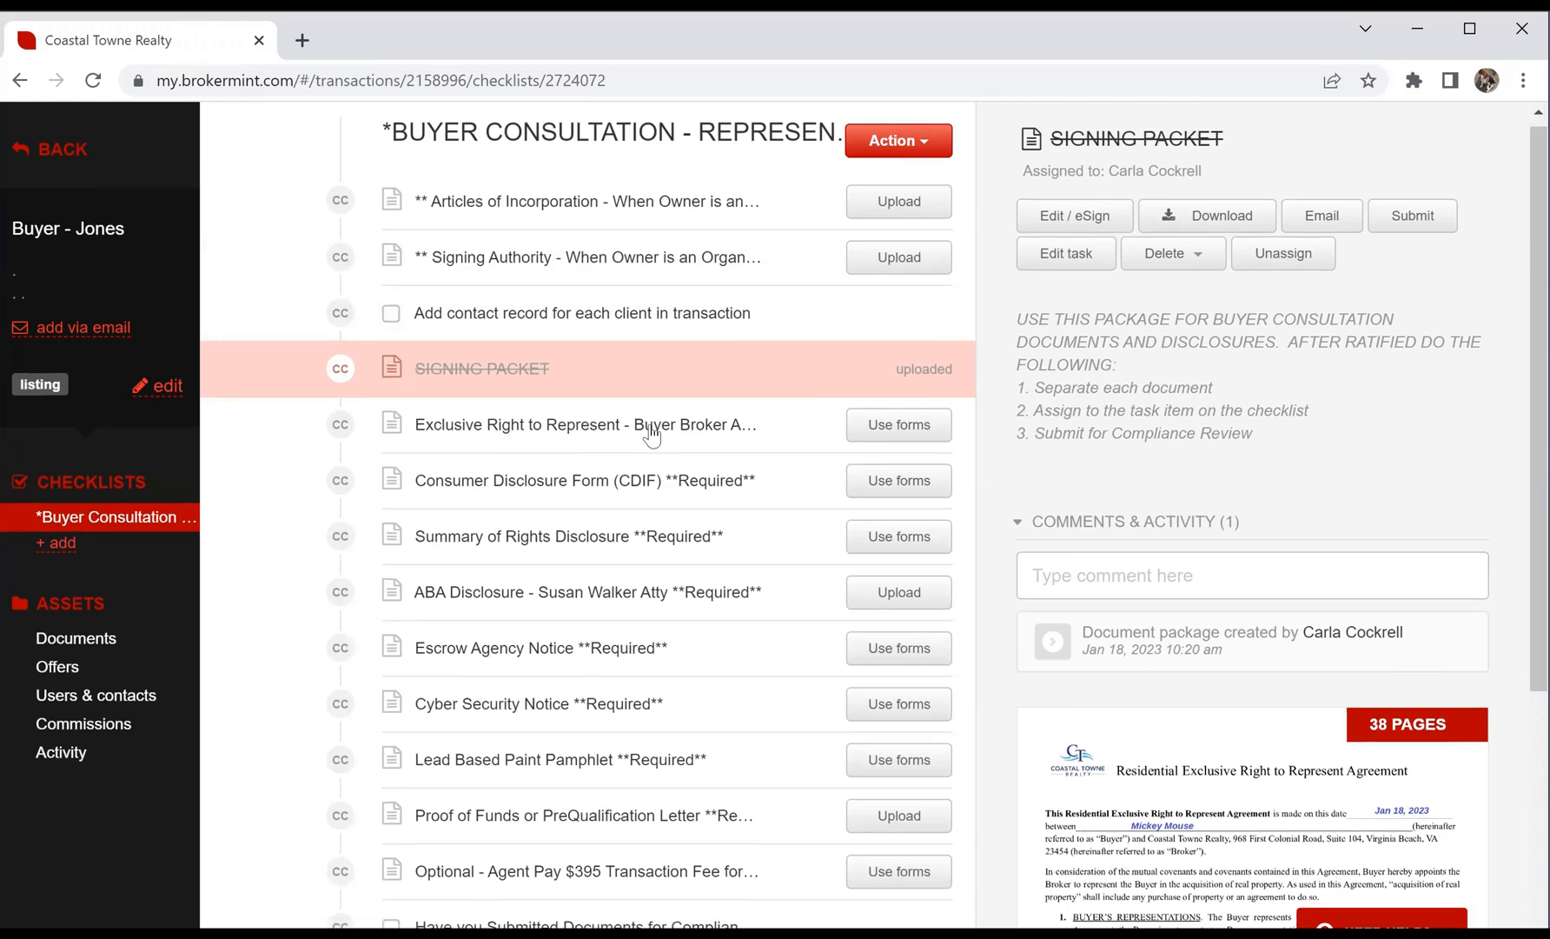
scroll(652, 434, "down", 1)
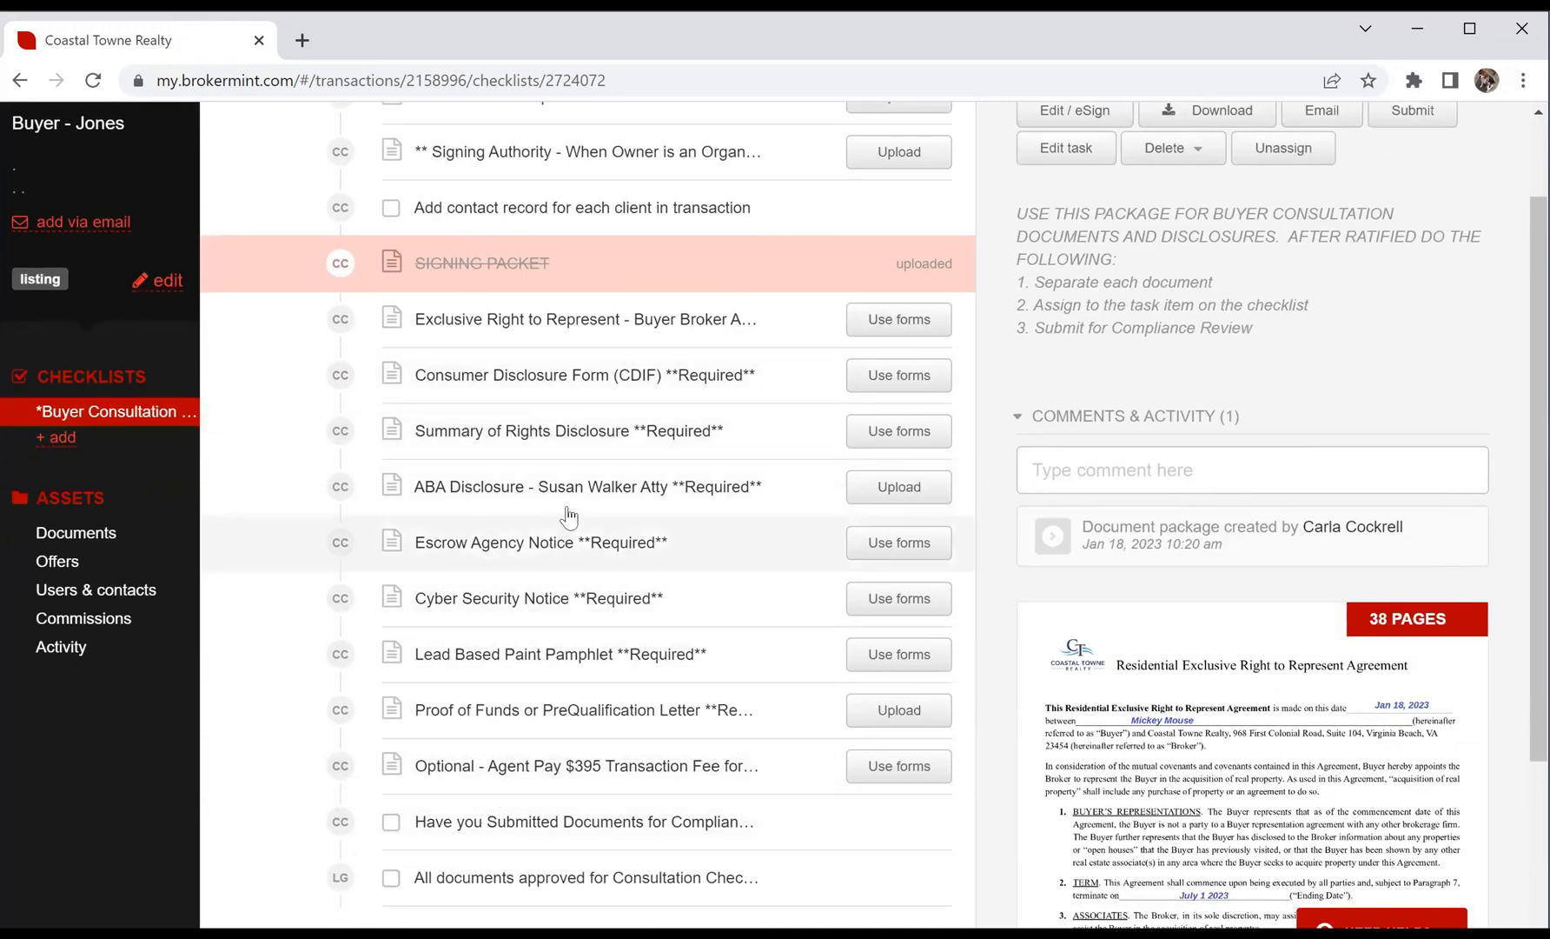
scroll(569, 517, "up", 2)
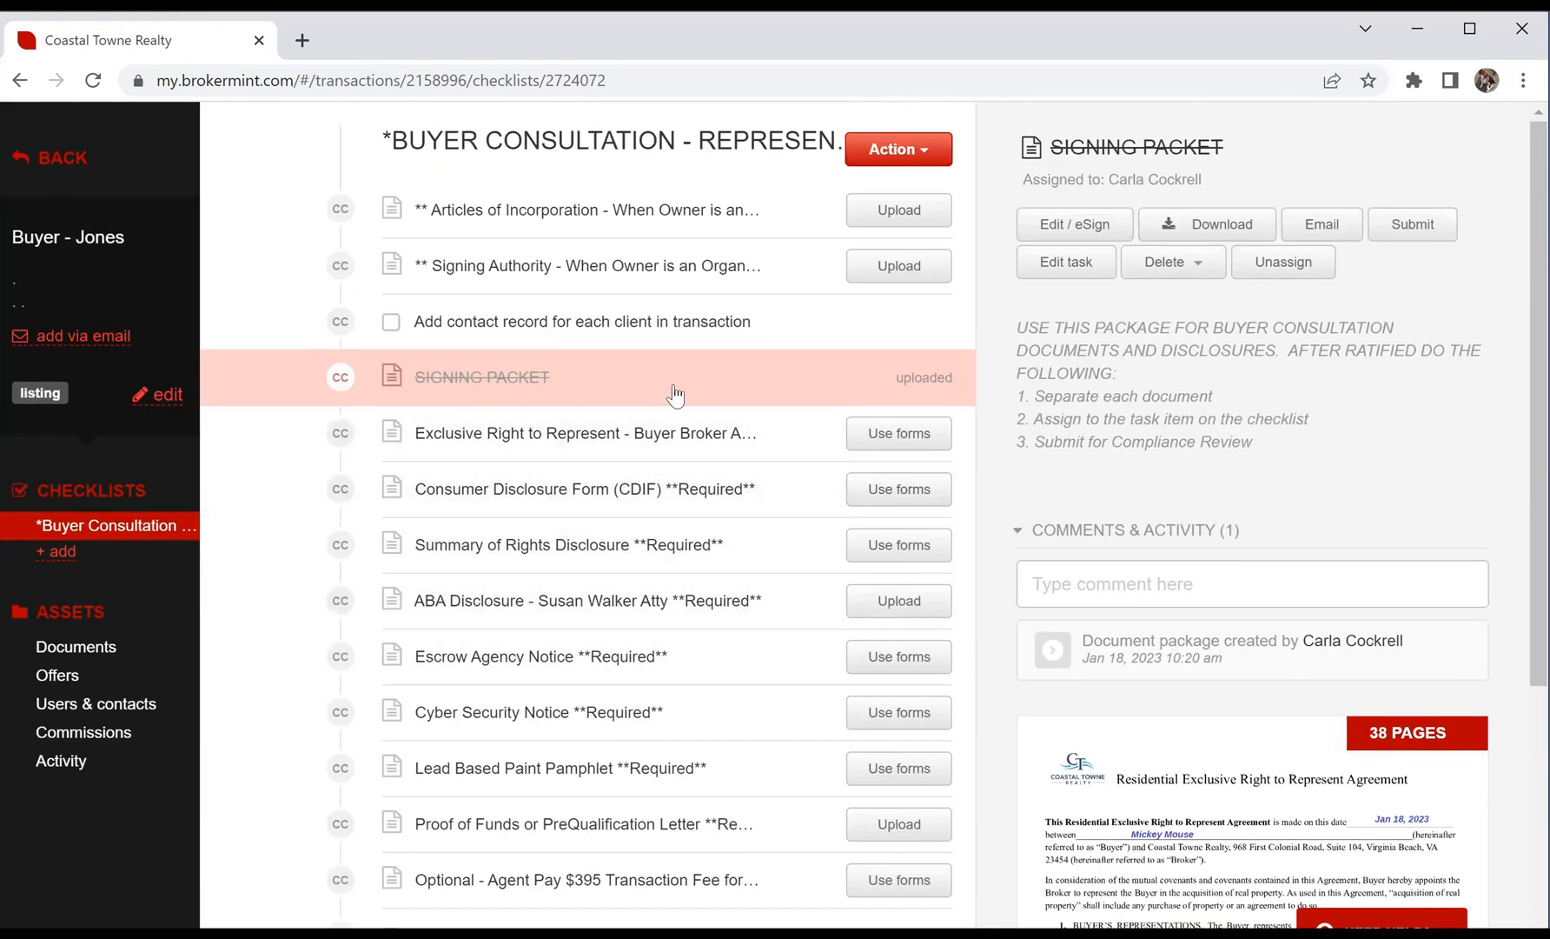
left_click(1288, 265)
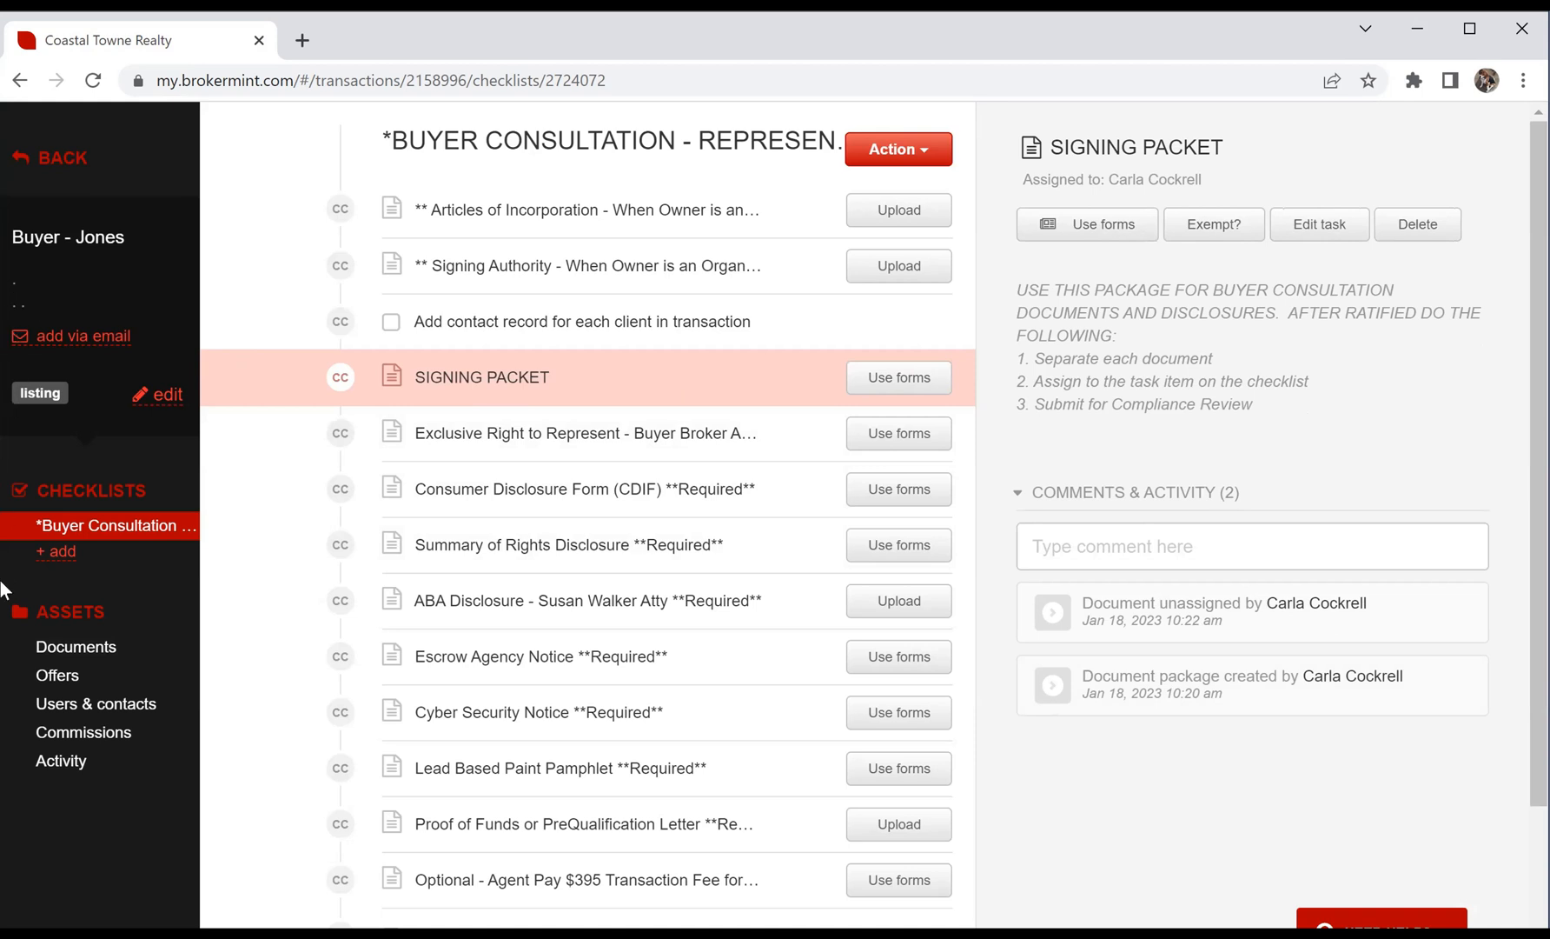
Step: Open SIGNING PACKET.pdf from the transaction's unsorted documents for splitting
left_click(63, 656)
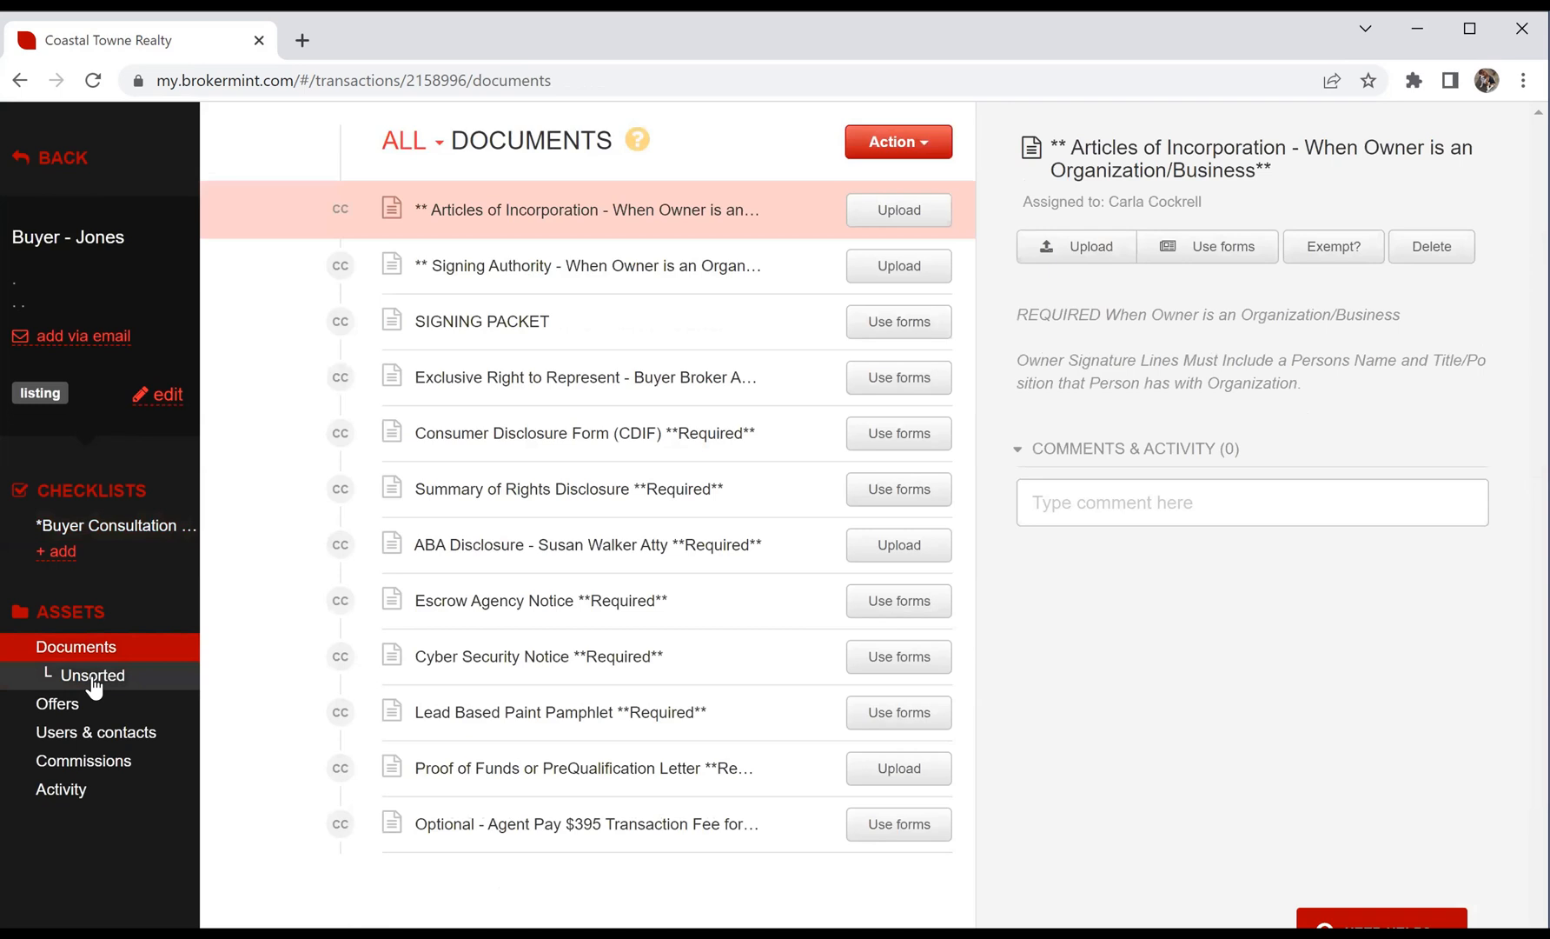
left_click(93, 680)
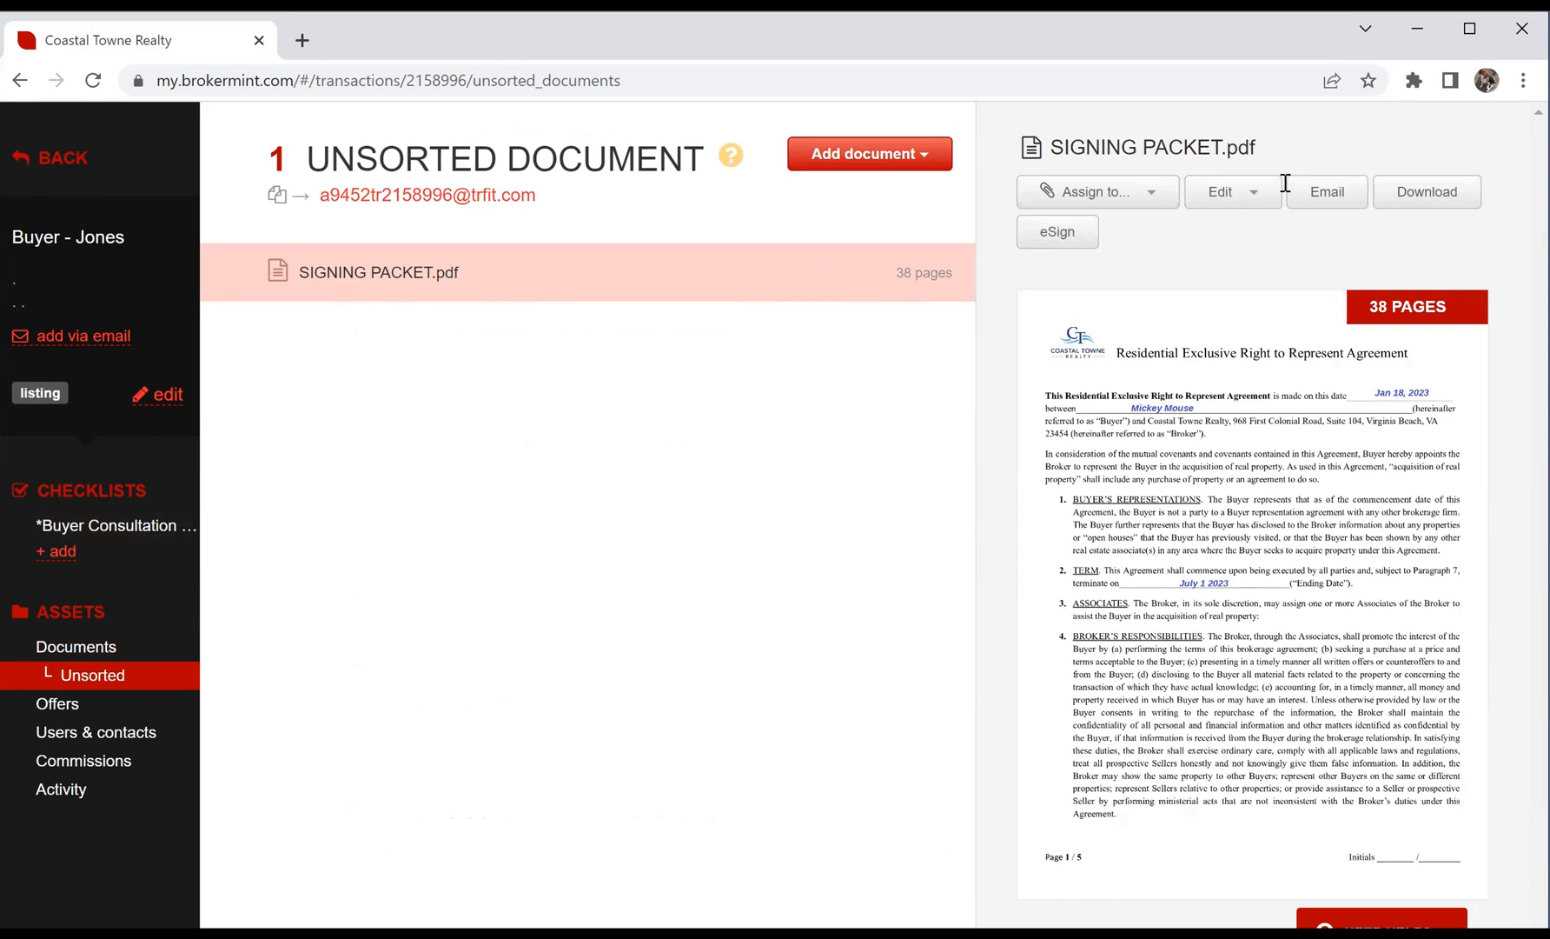
left_click(1260, 197)
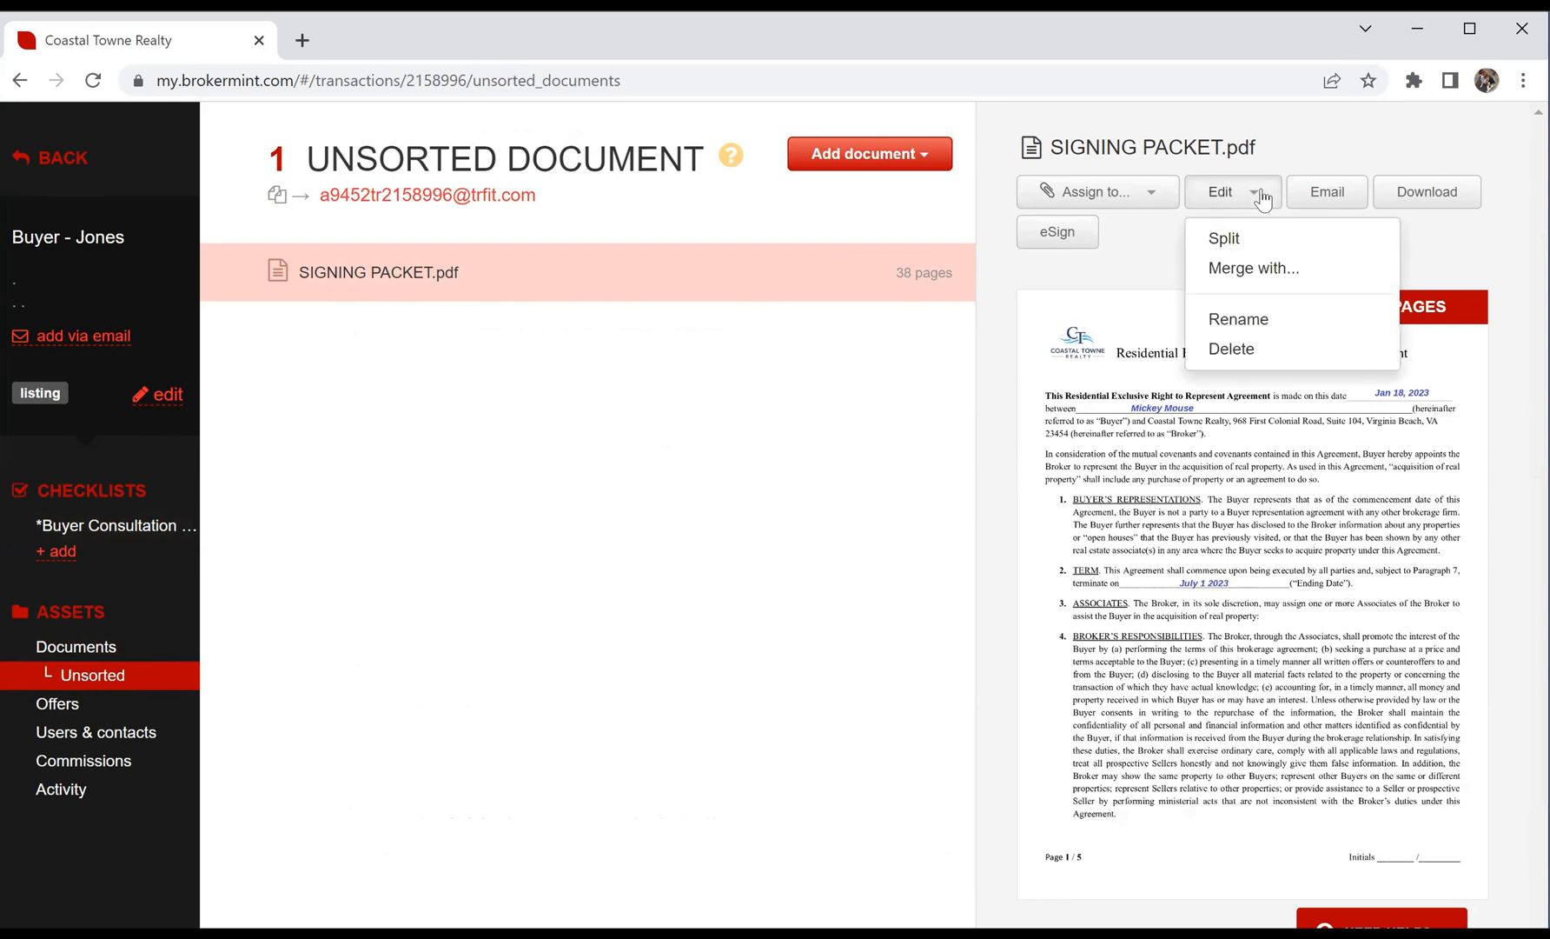
left_click(1228, 238)
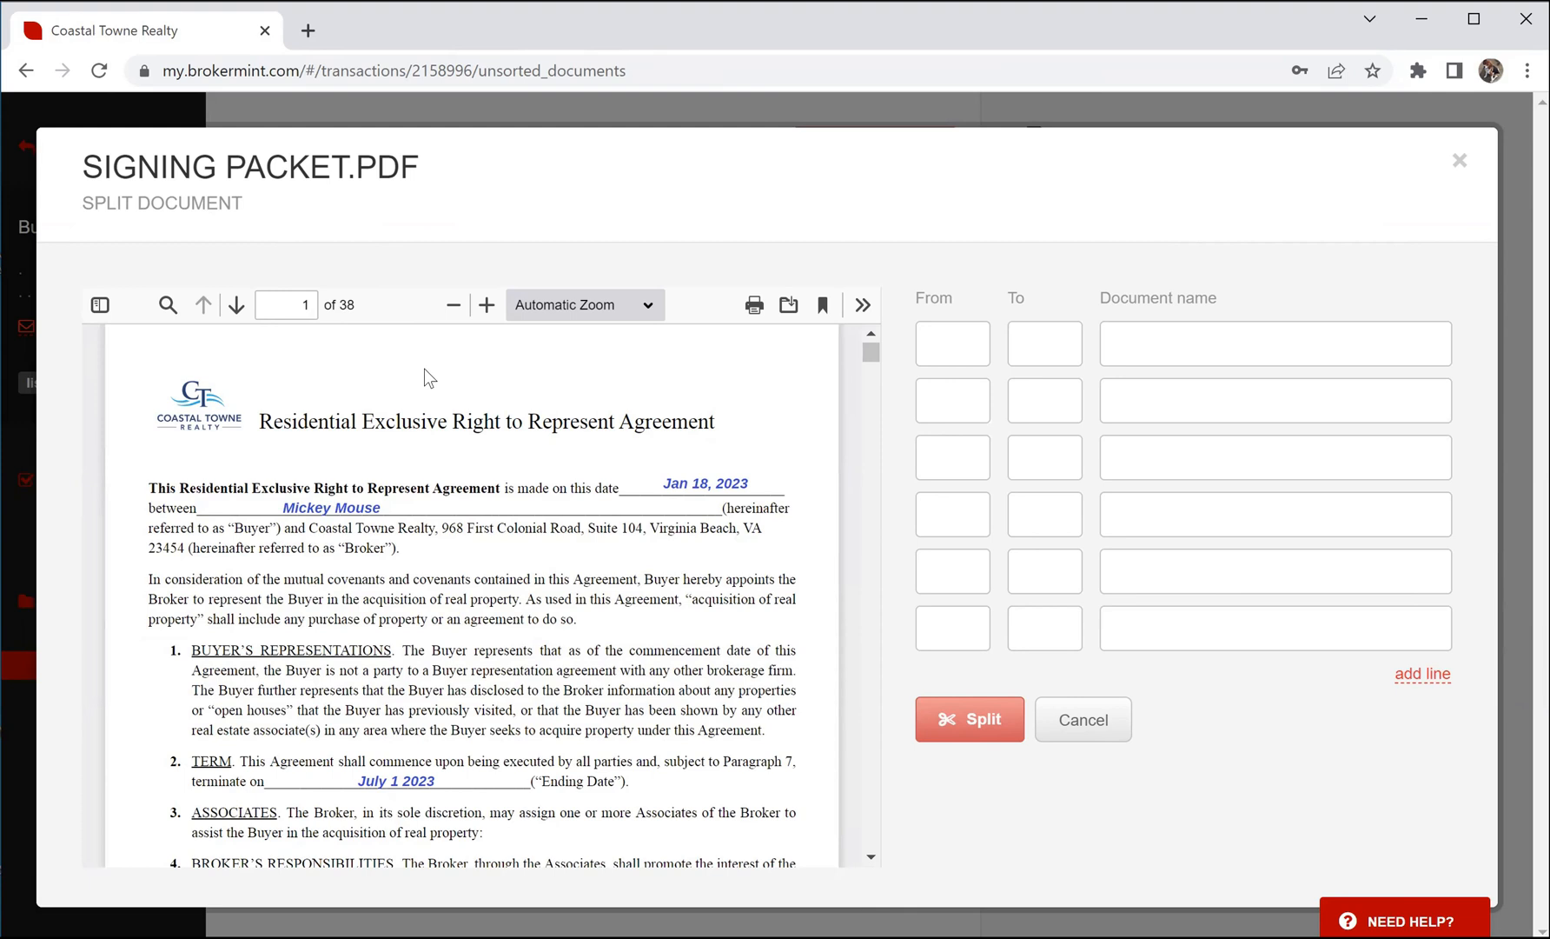
Step: Define the first split as pages 1 to 5 and assign it to the Exclusive Right to Represent checklist item
scroll(410, 405, "down", 5)
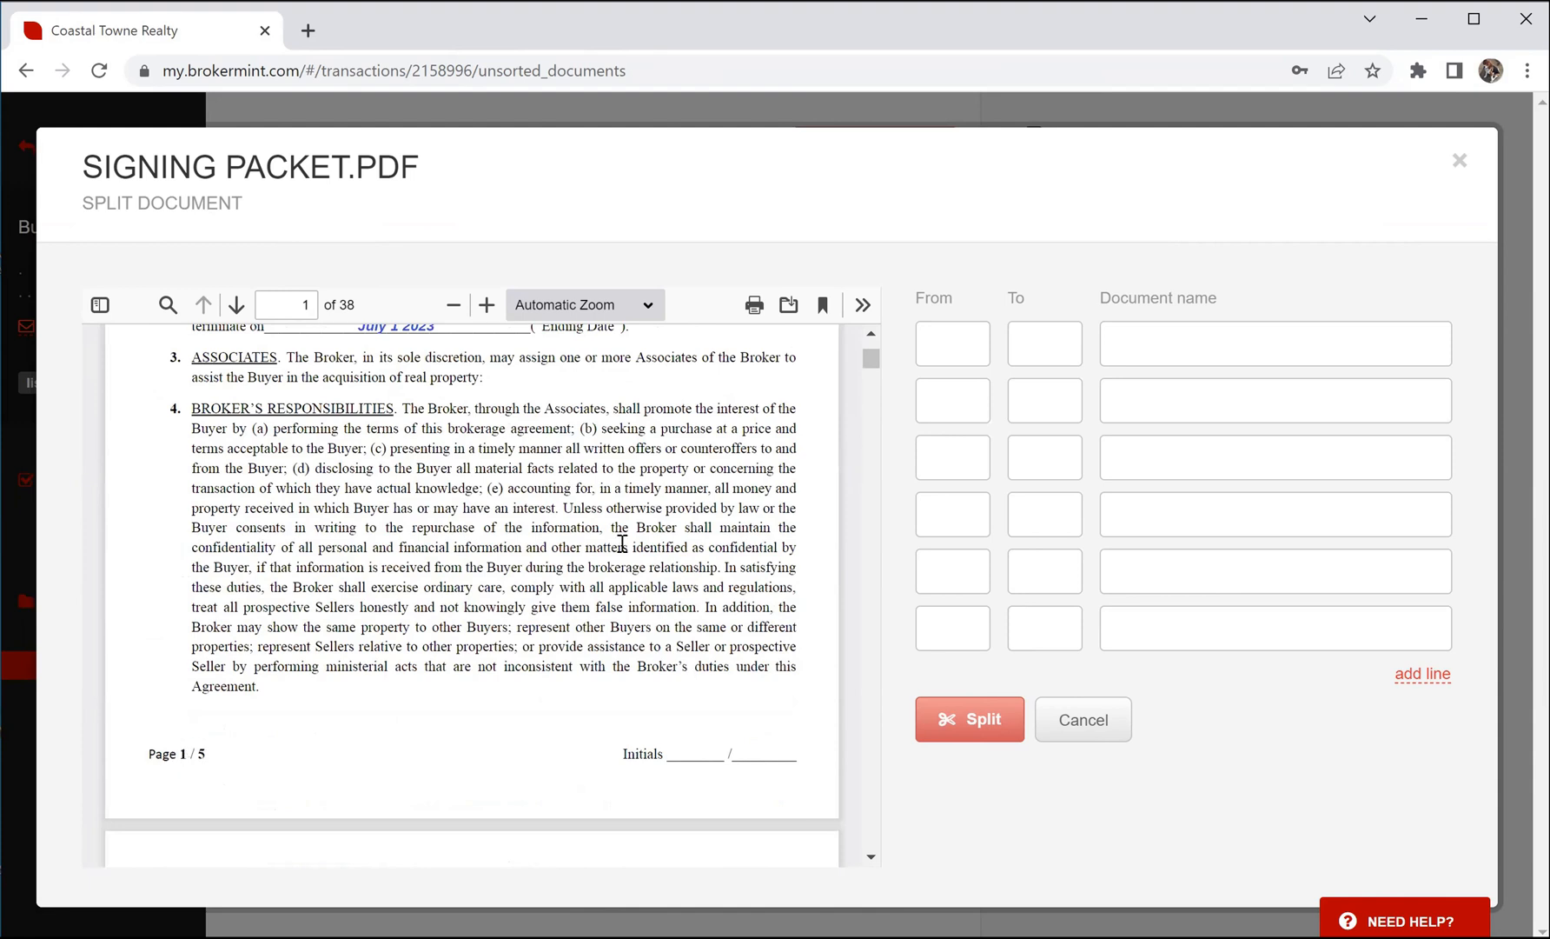
left_click(960, 344)
type("1")
left_click(1046, 344)
type("5")
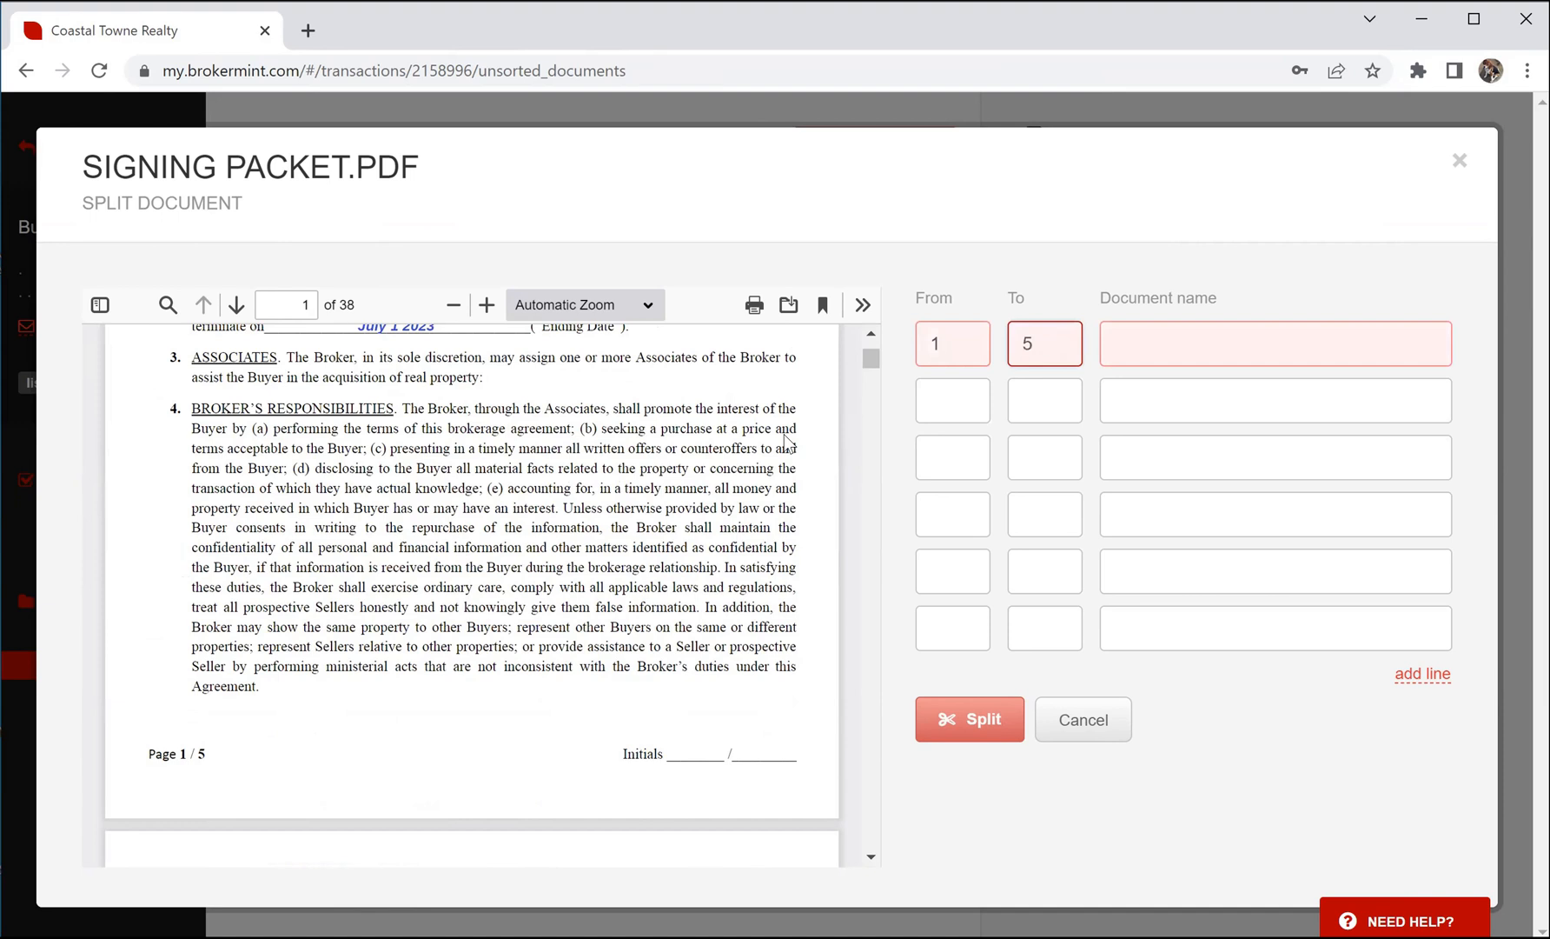
scroll(322, 481, "up", 5)
left_click(1145, 333)
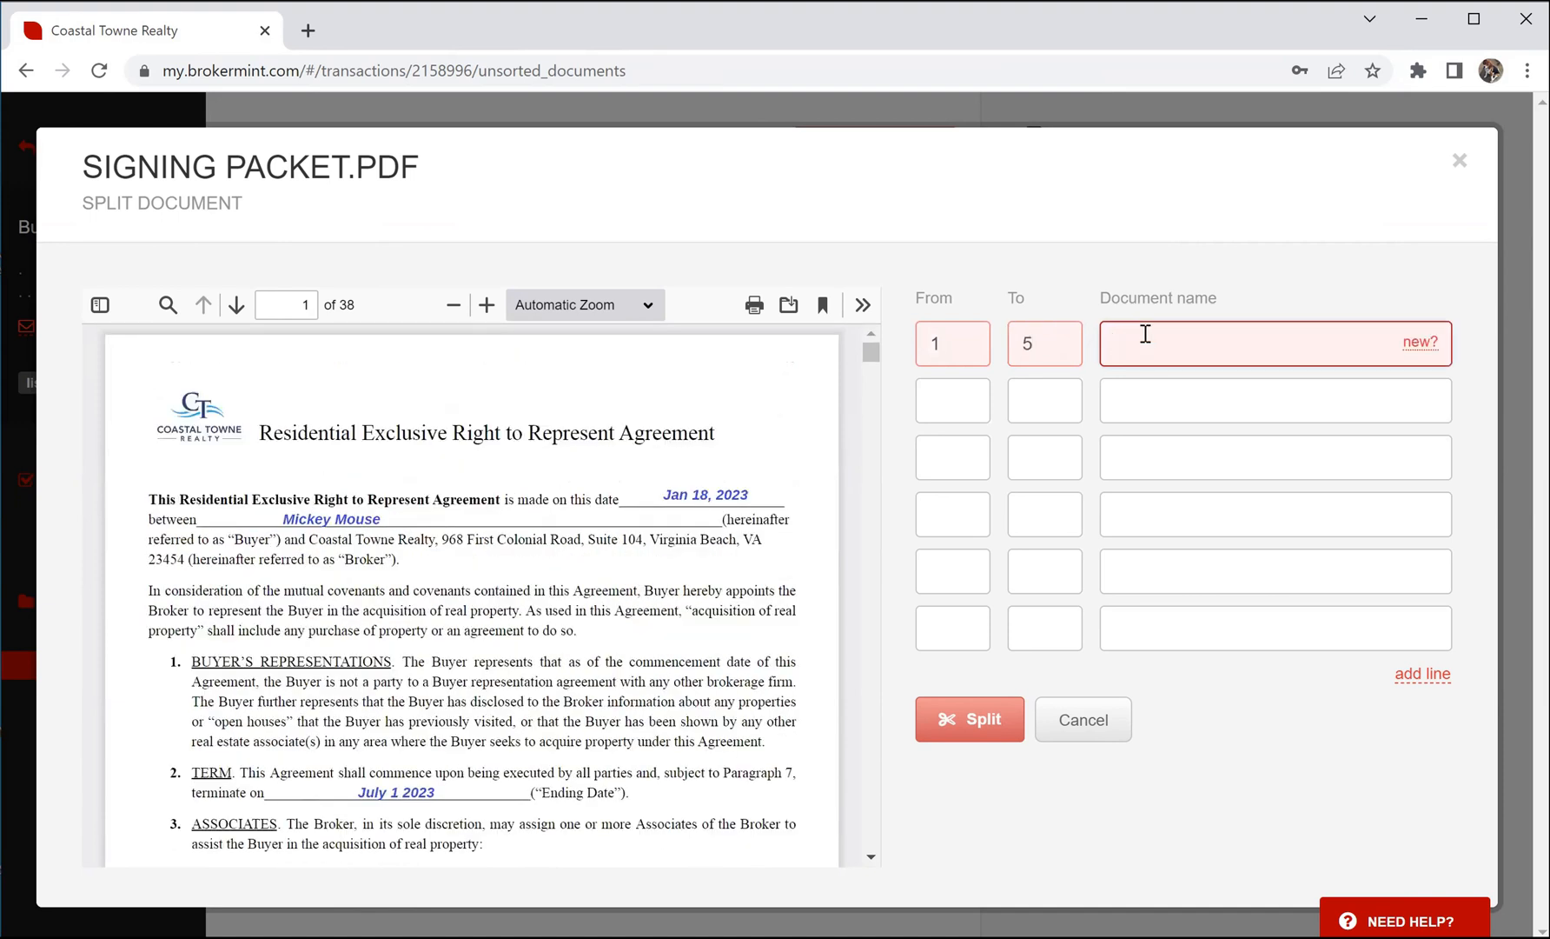
type("ex")
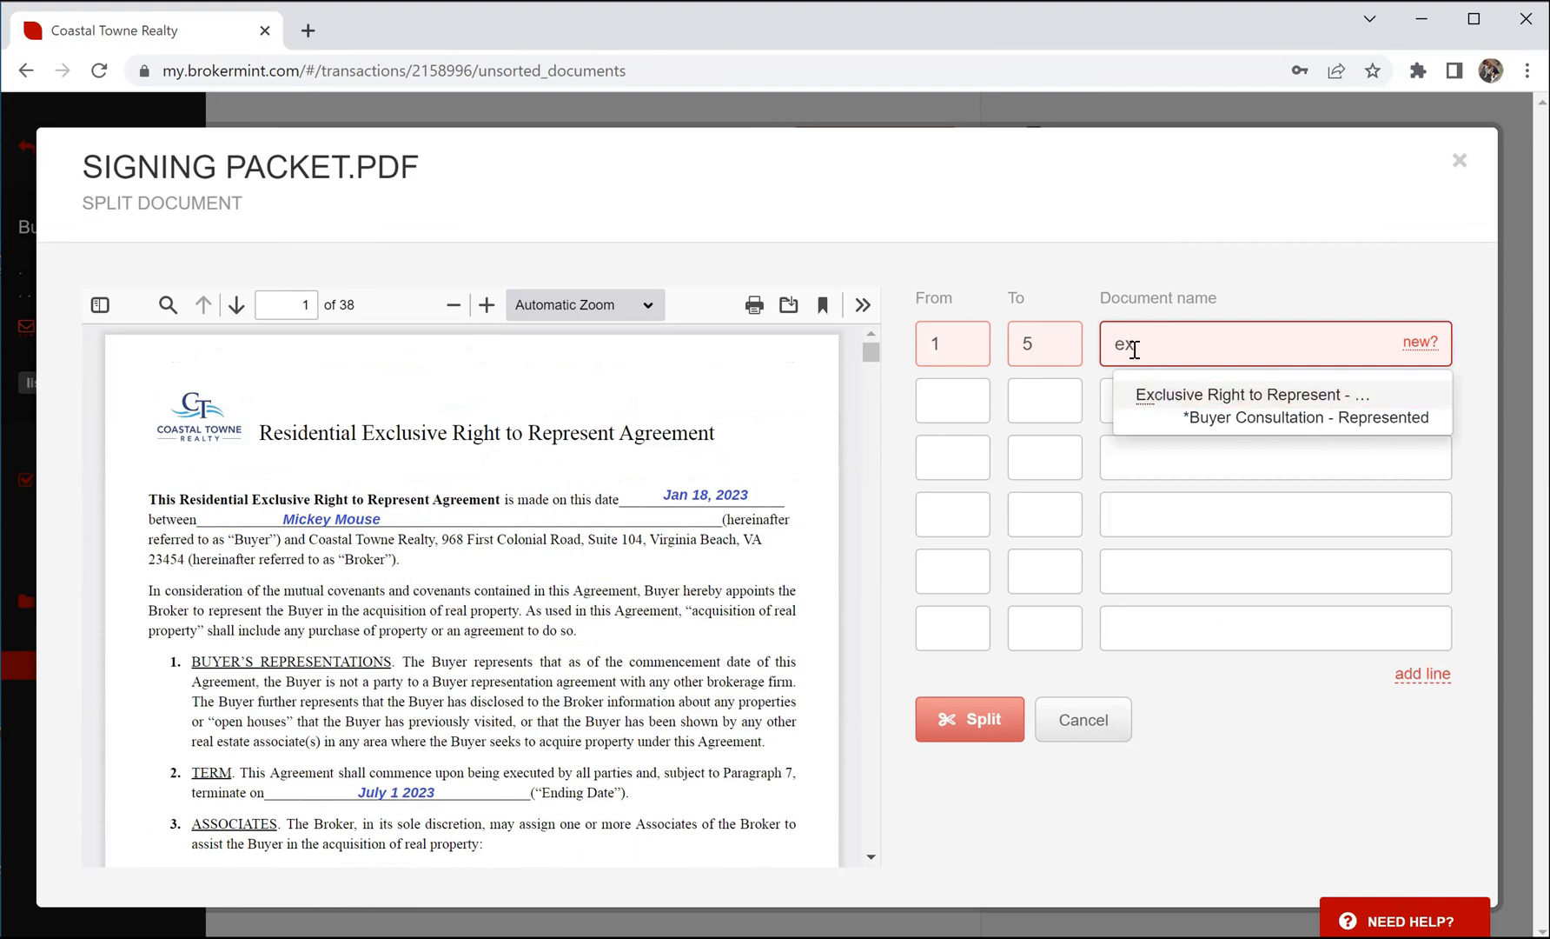
left_click(1327, 400)
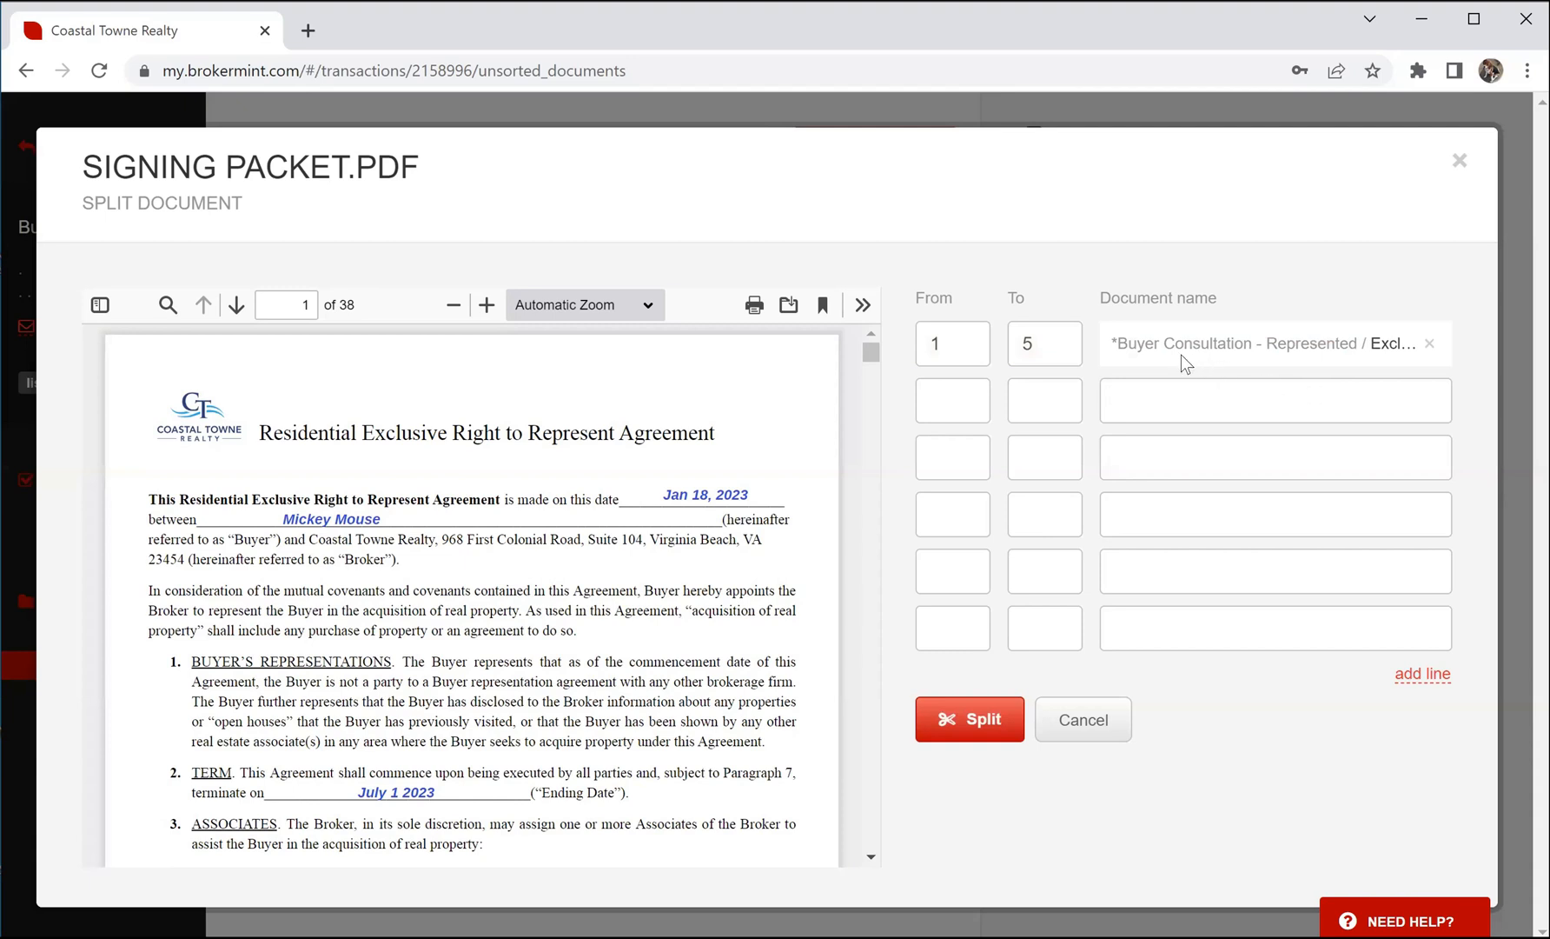
Step: Find the first page of the CDIF form and set the second split's start page to 6
left_click(237, 306)
left_click(236, 306)
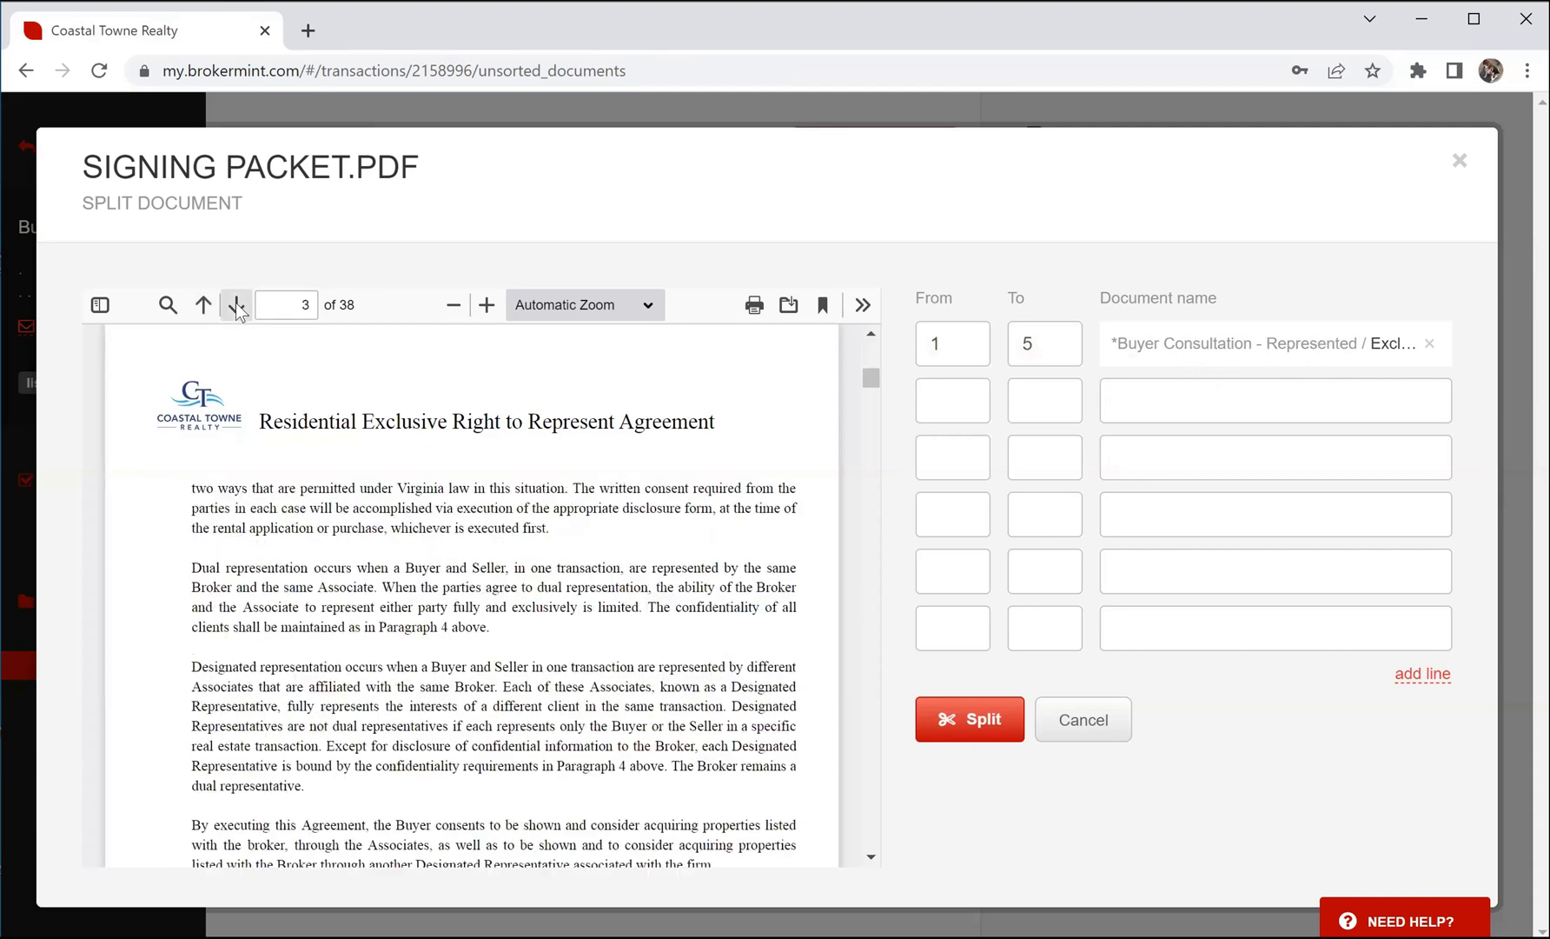
left_click(236, 306)
left_click(237, 306)
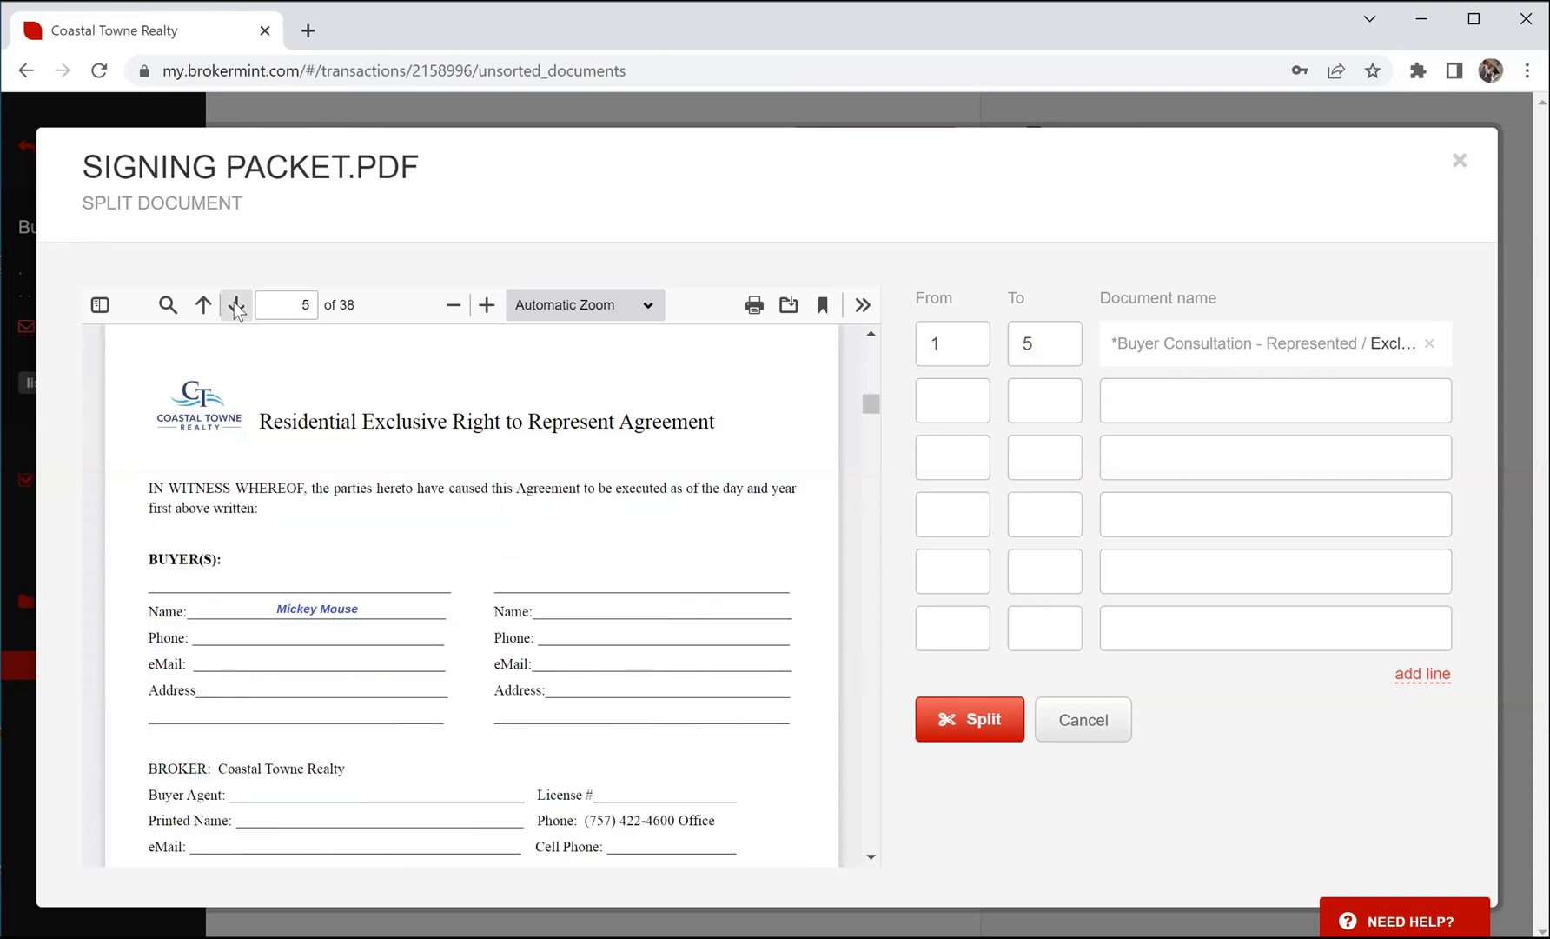
scroll(593, 563, "down", 3)
scroll(593, 563, "down", 6)
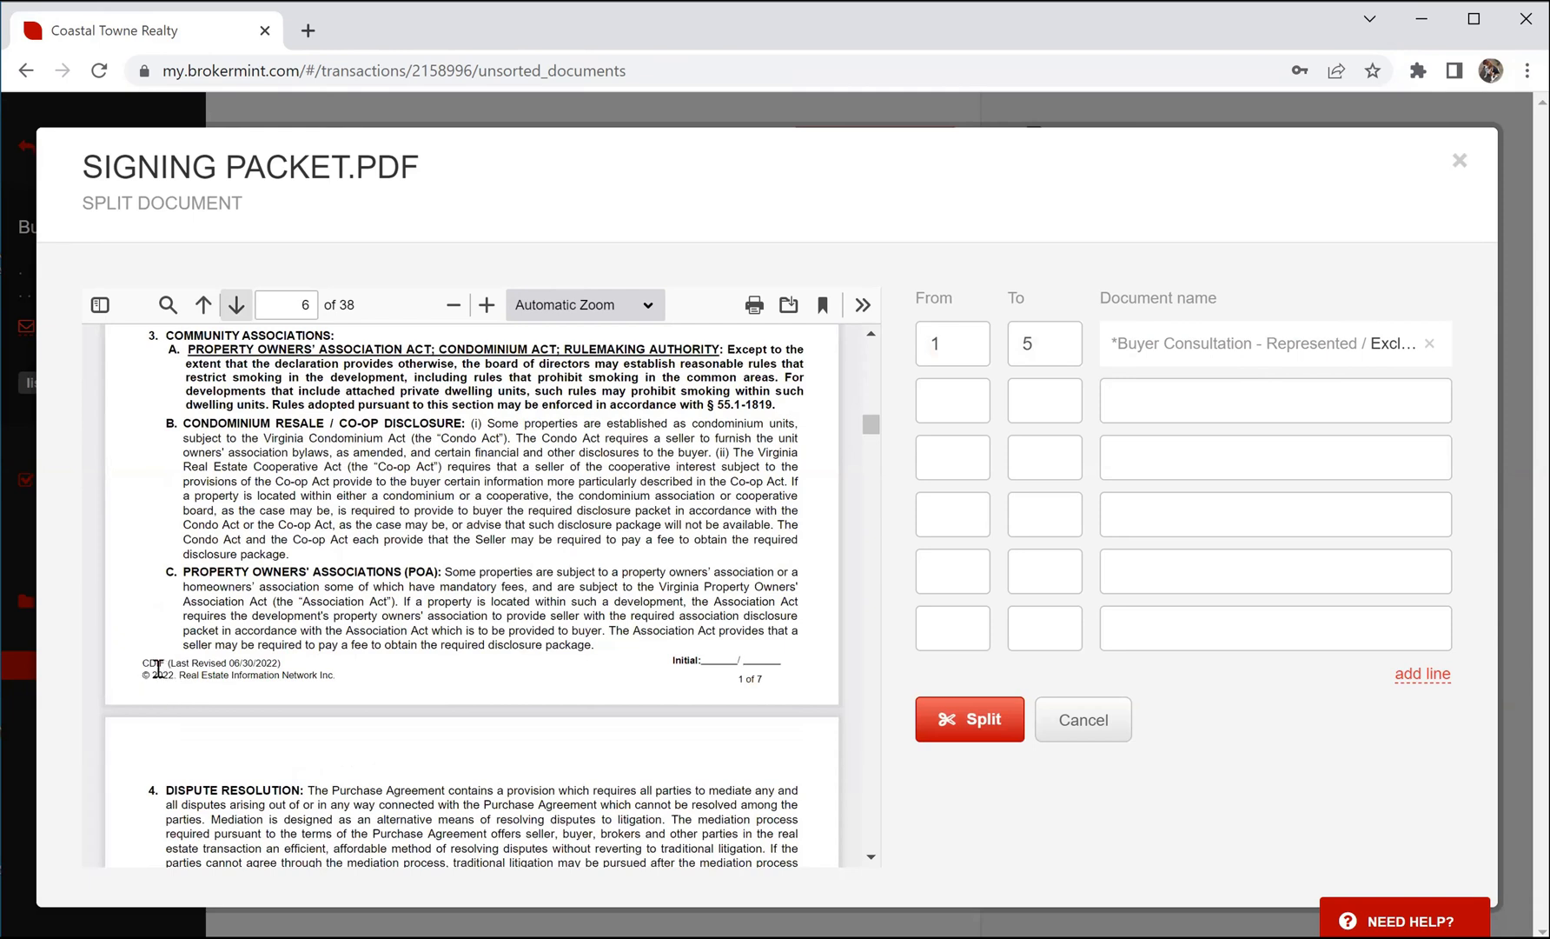
left_click(951, 387)
type("6")
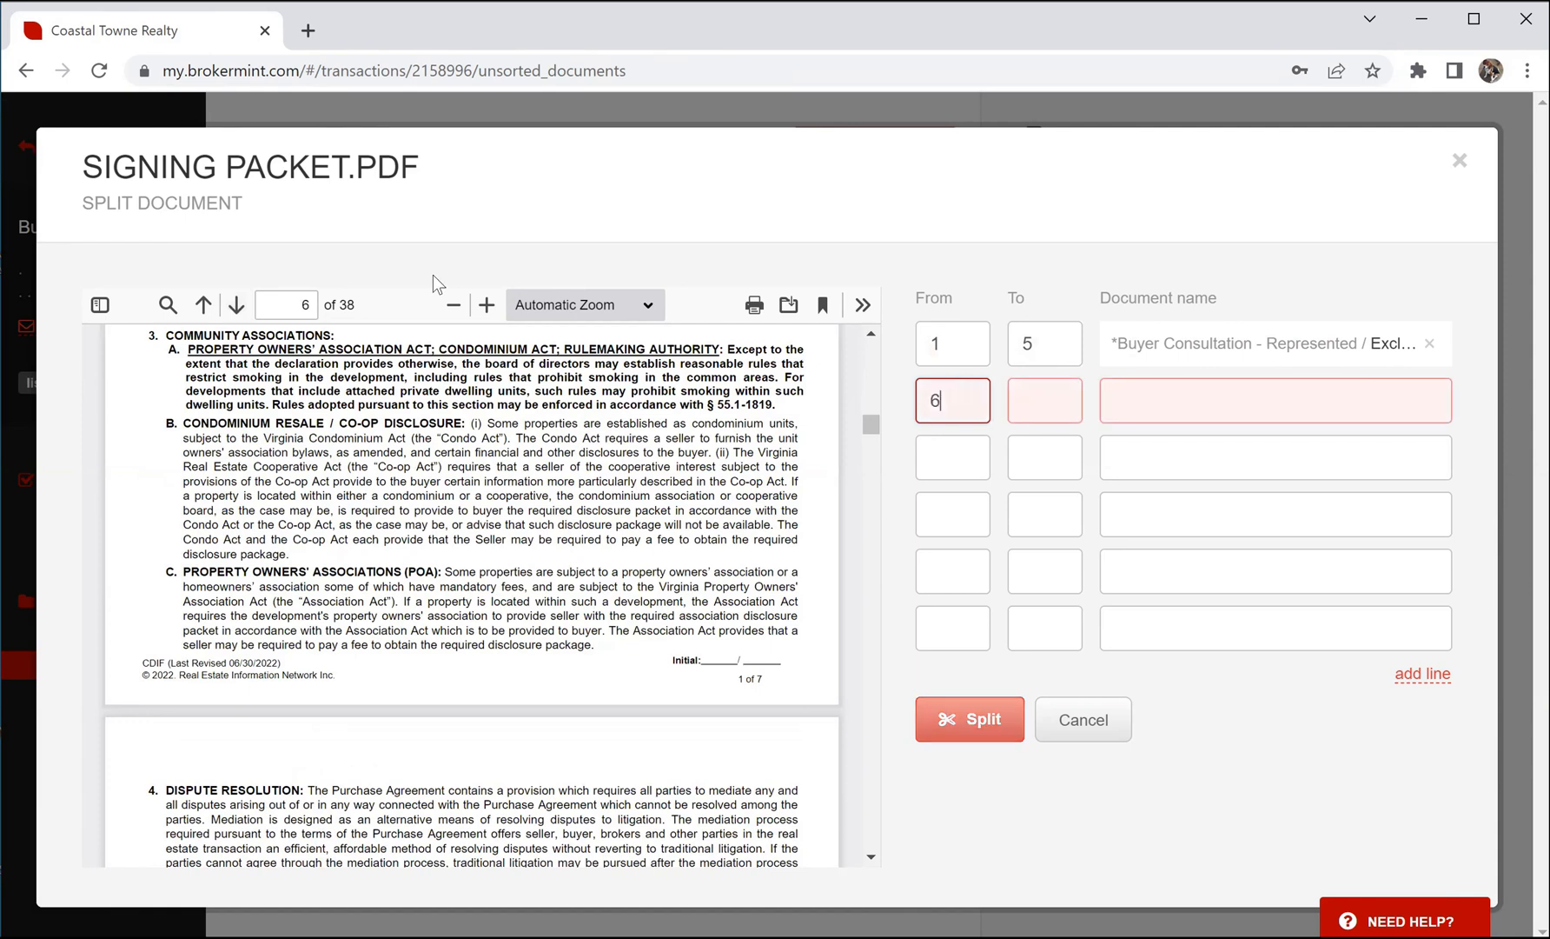
Step: Locate the last page of the CDIF form and set the second split's end page to 12
left_click(236, 306)
left_click(237, 306)
left_click(237, 306)
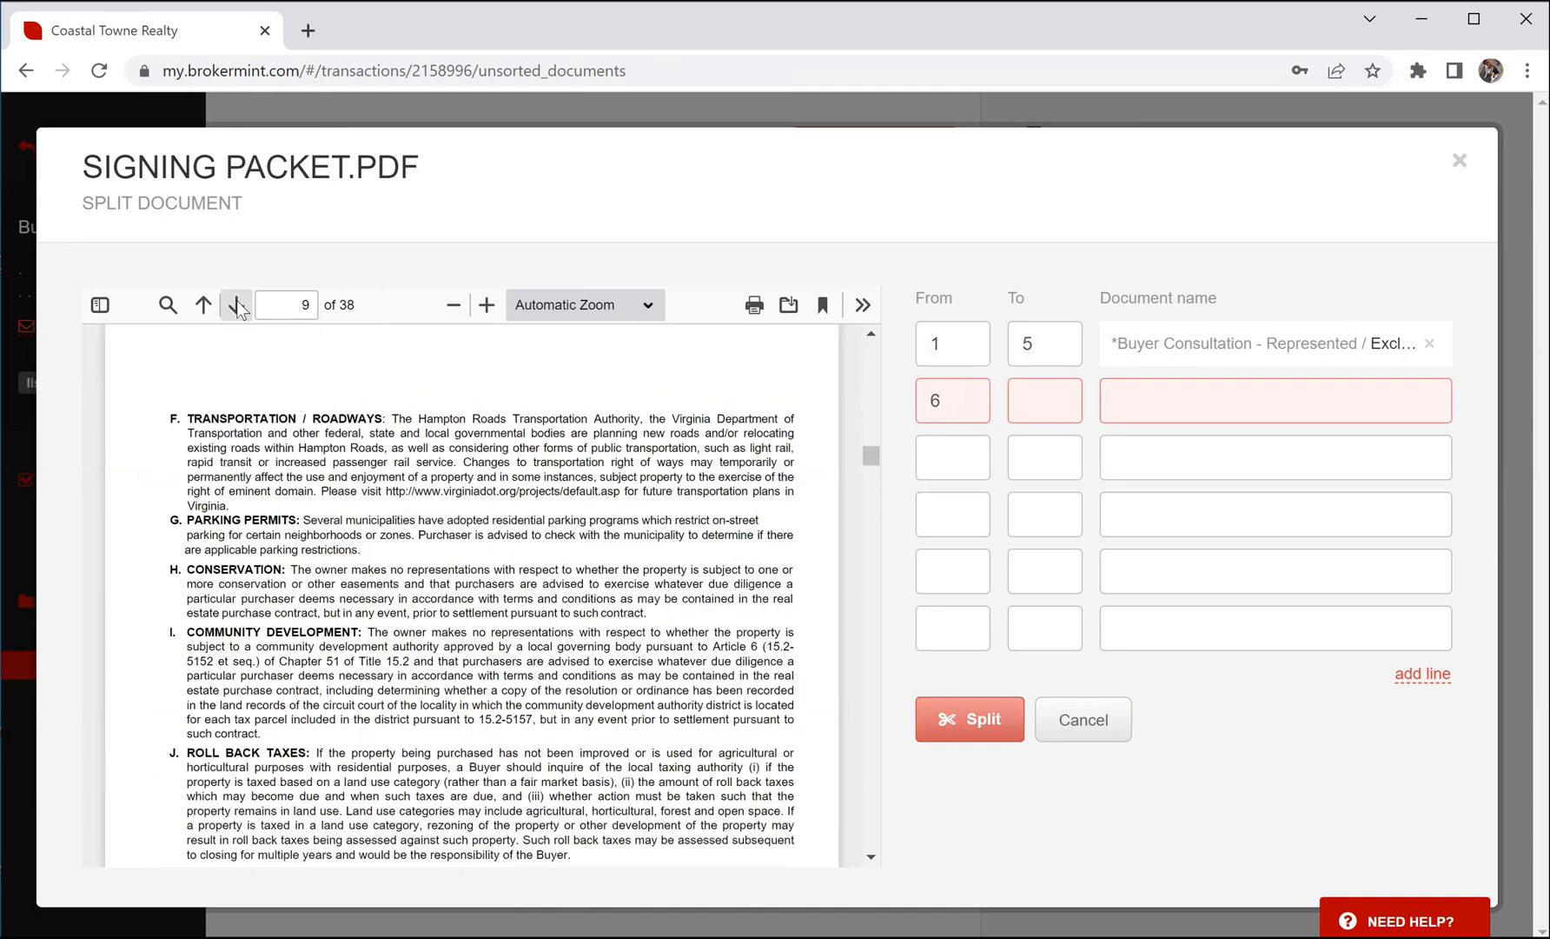
left_click(236, 306)
left_click(237, 306)
left_click(236, 306)
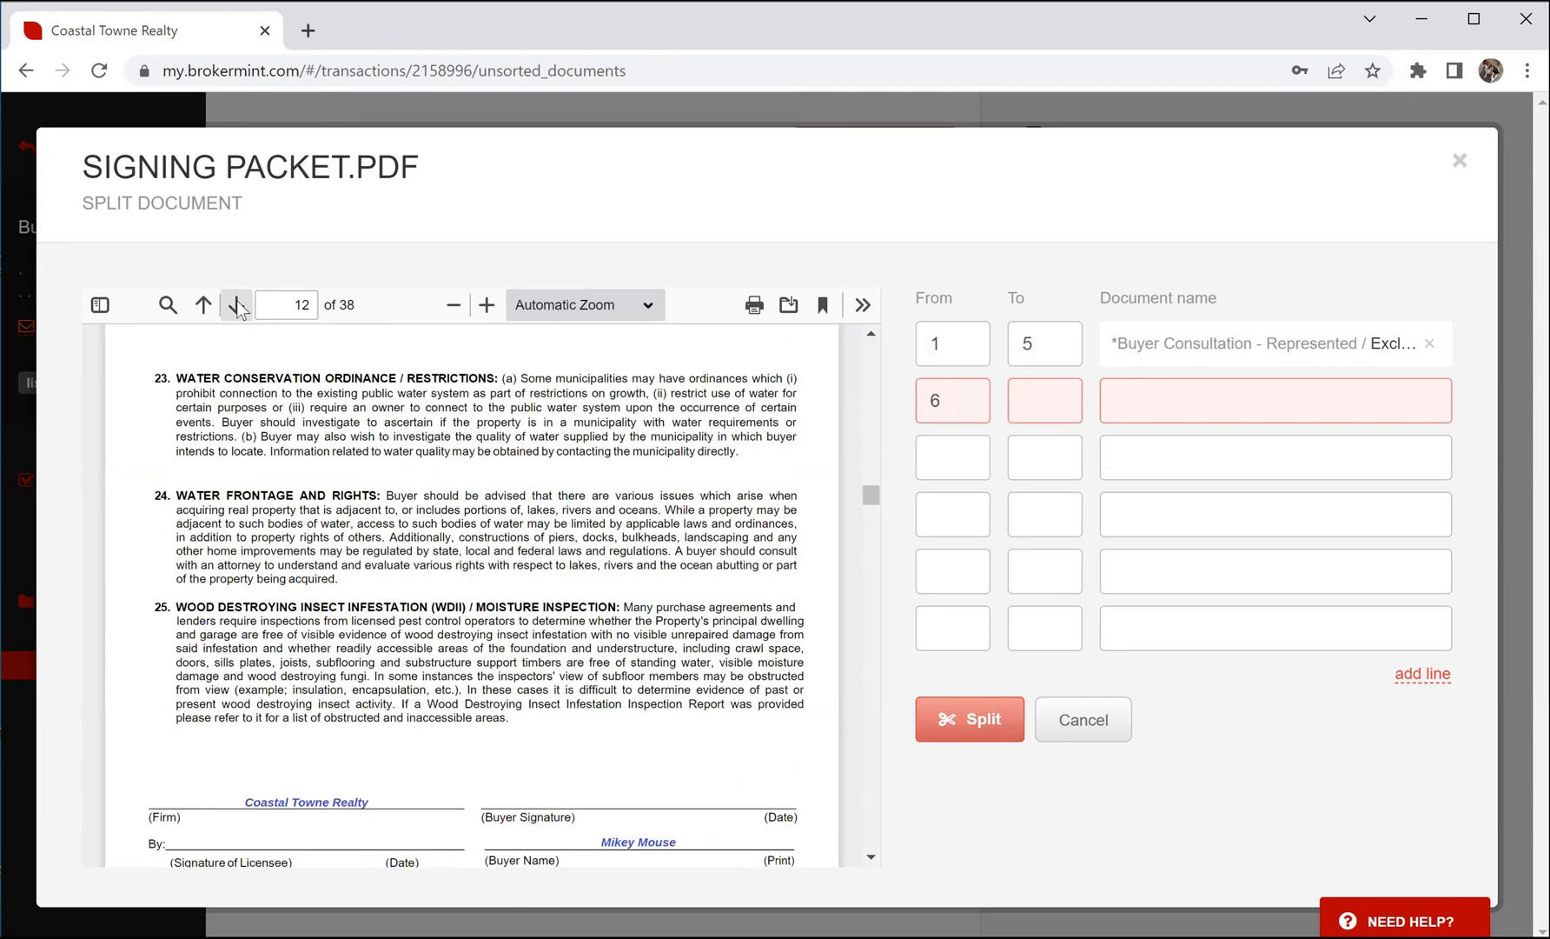
left_click(237, 306)
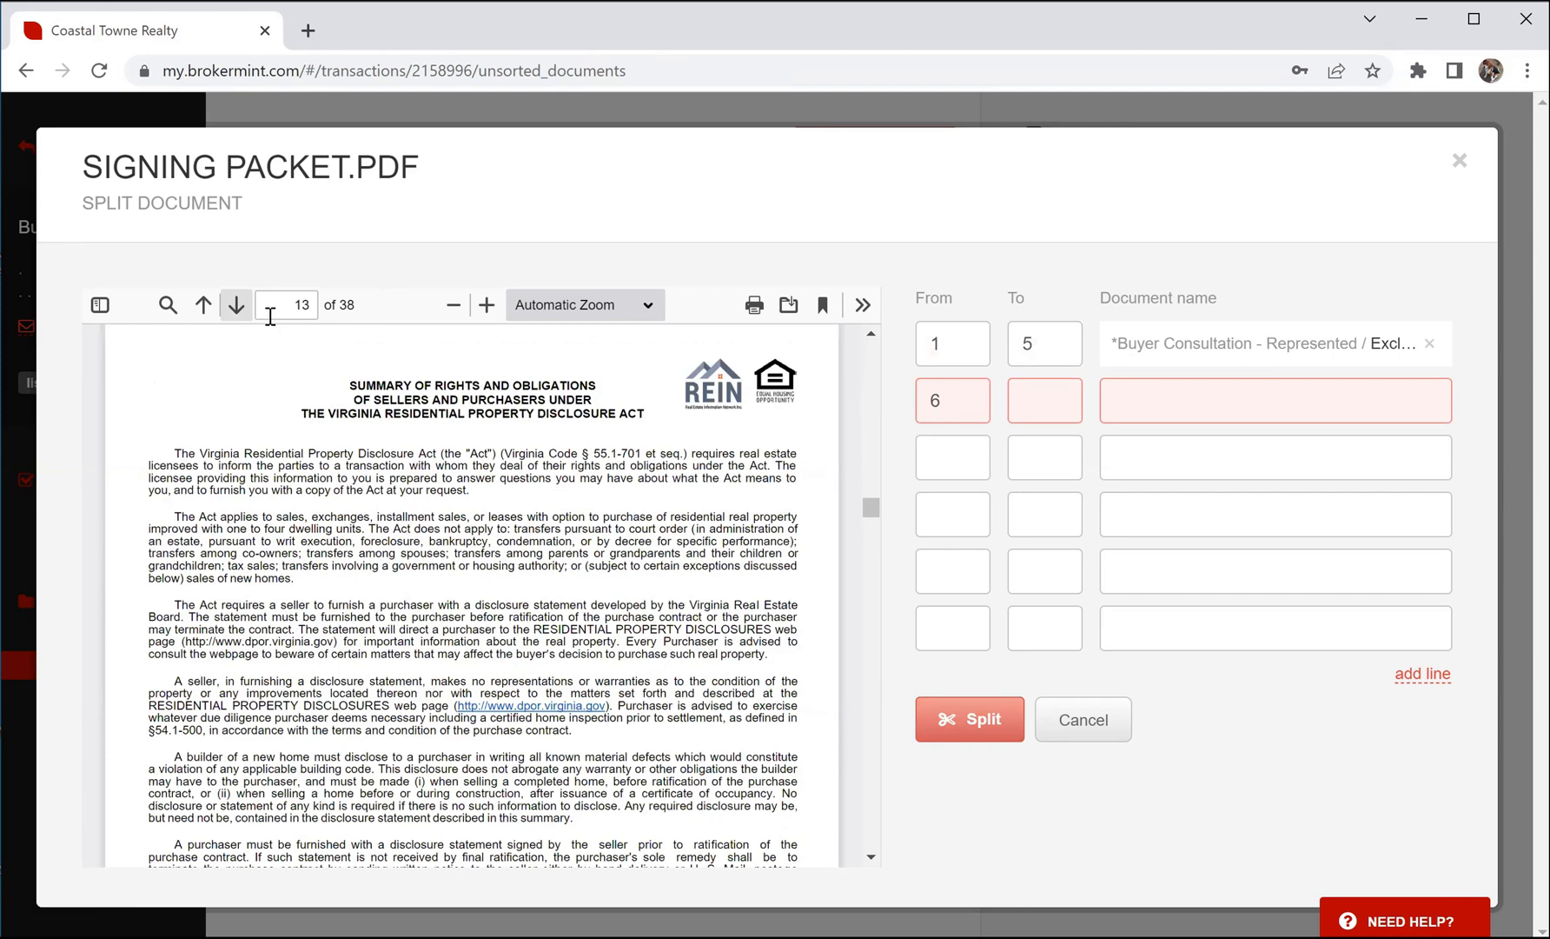
left_click(204, 306)
left_click(1035, 397)
type("12")
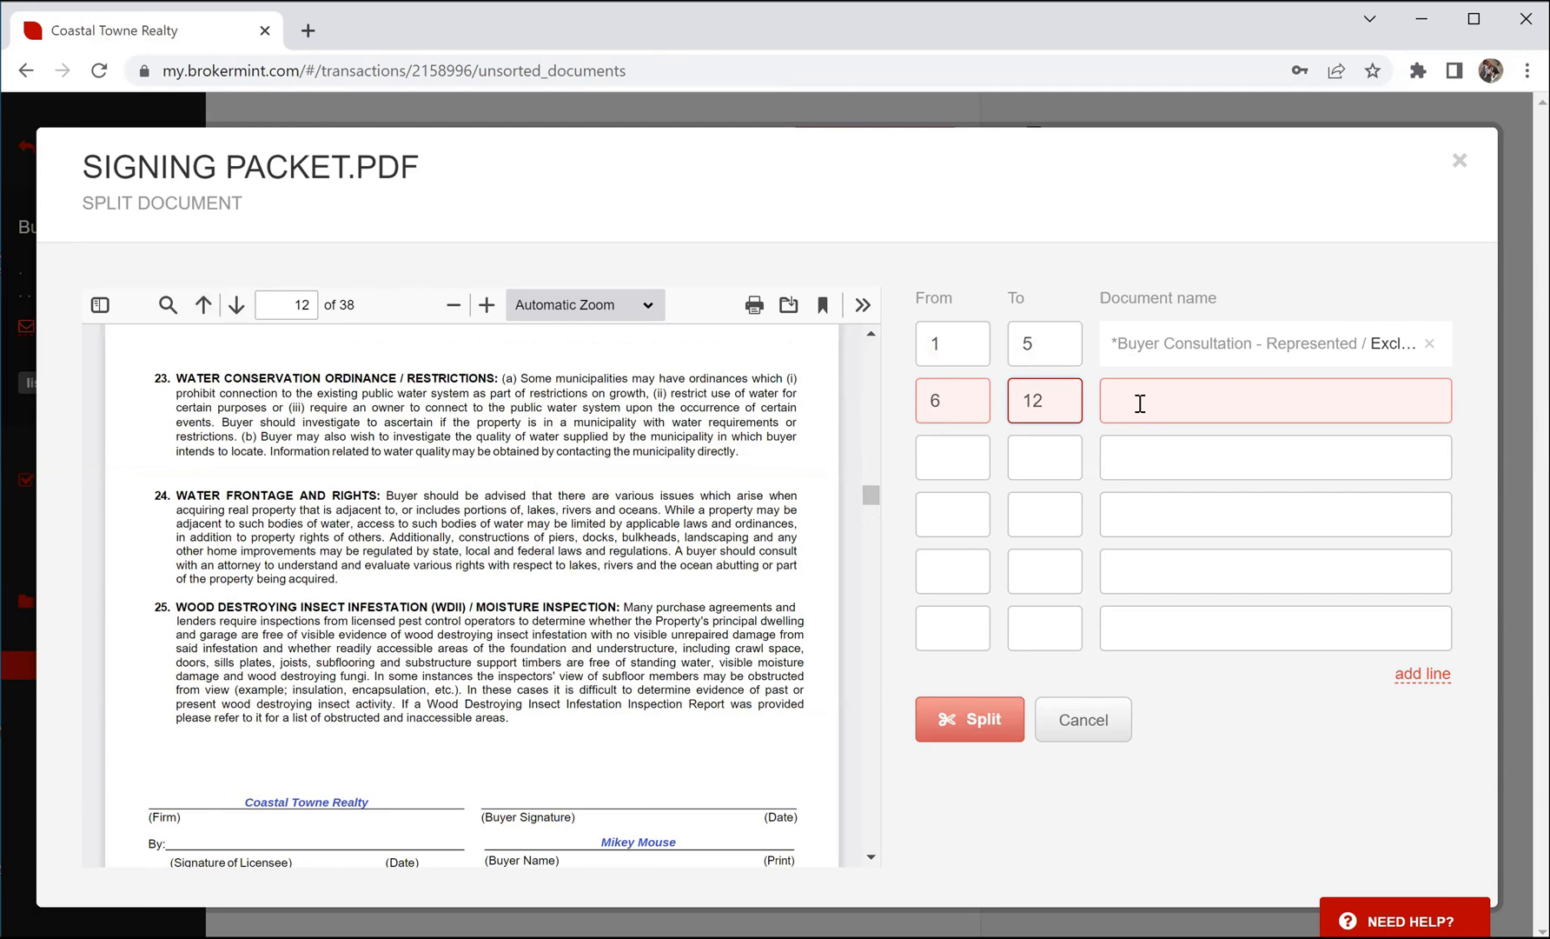
Step: Assign the second split to the Consumer Disclosure Form (CDIF) item of the Buyer Consultation checklist
left_click(1140, 403)
type("cd")
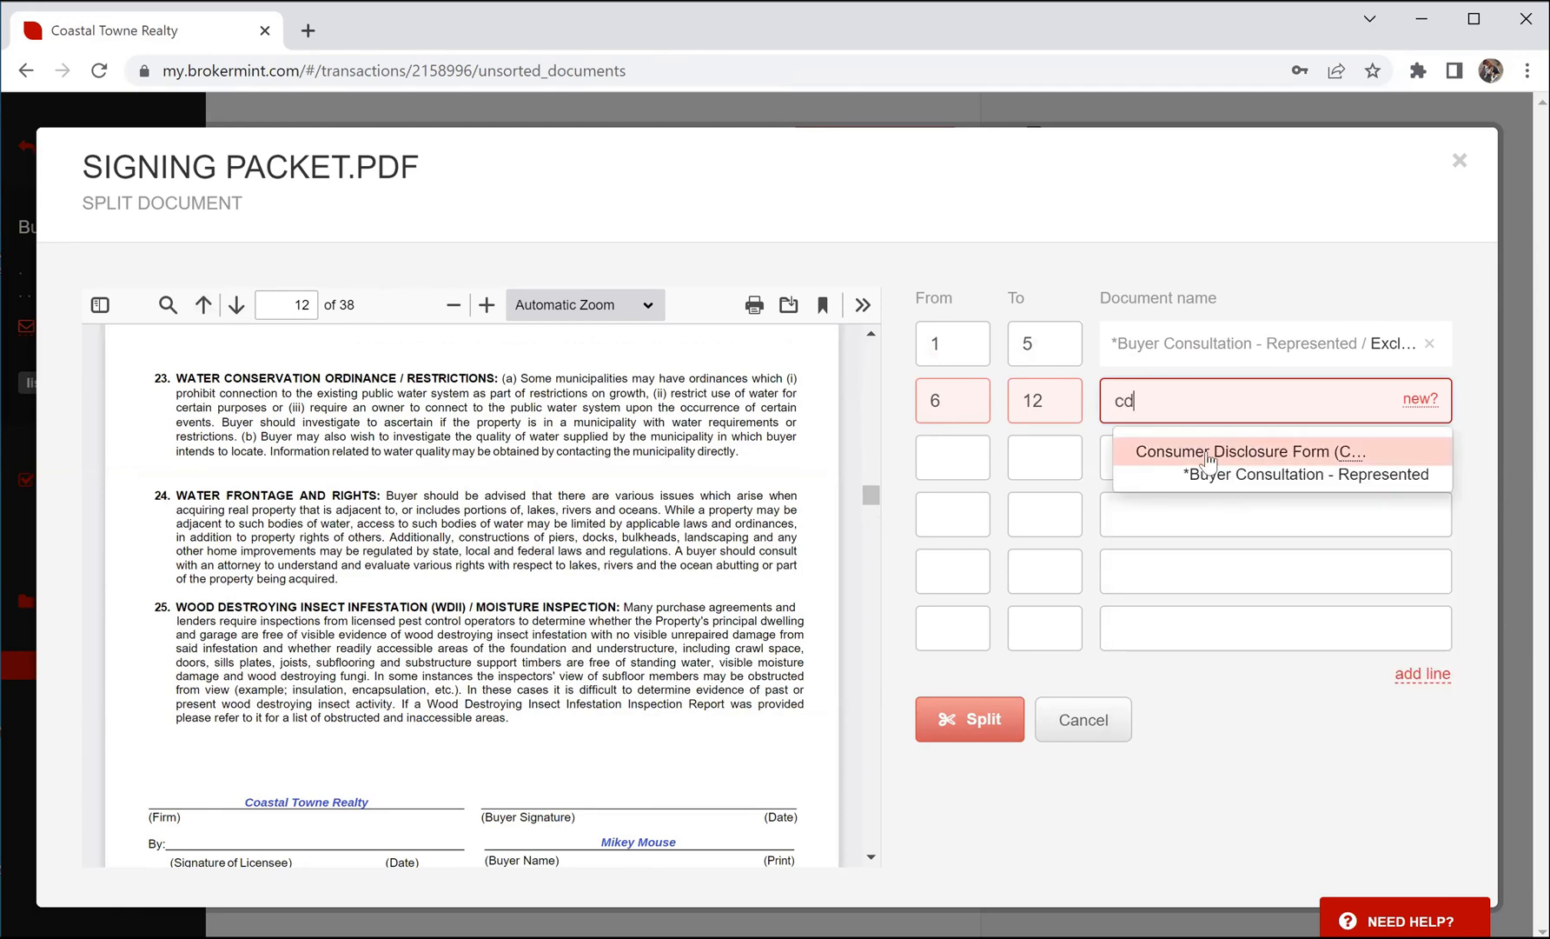
left_click(1264, 454)
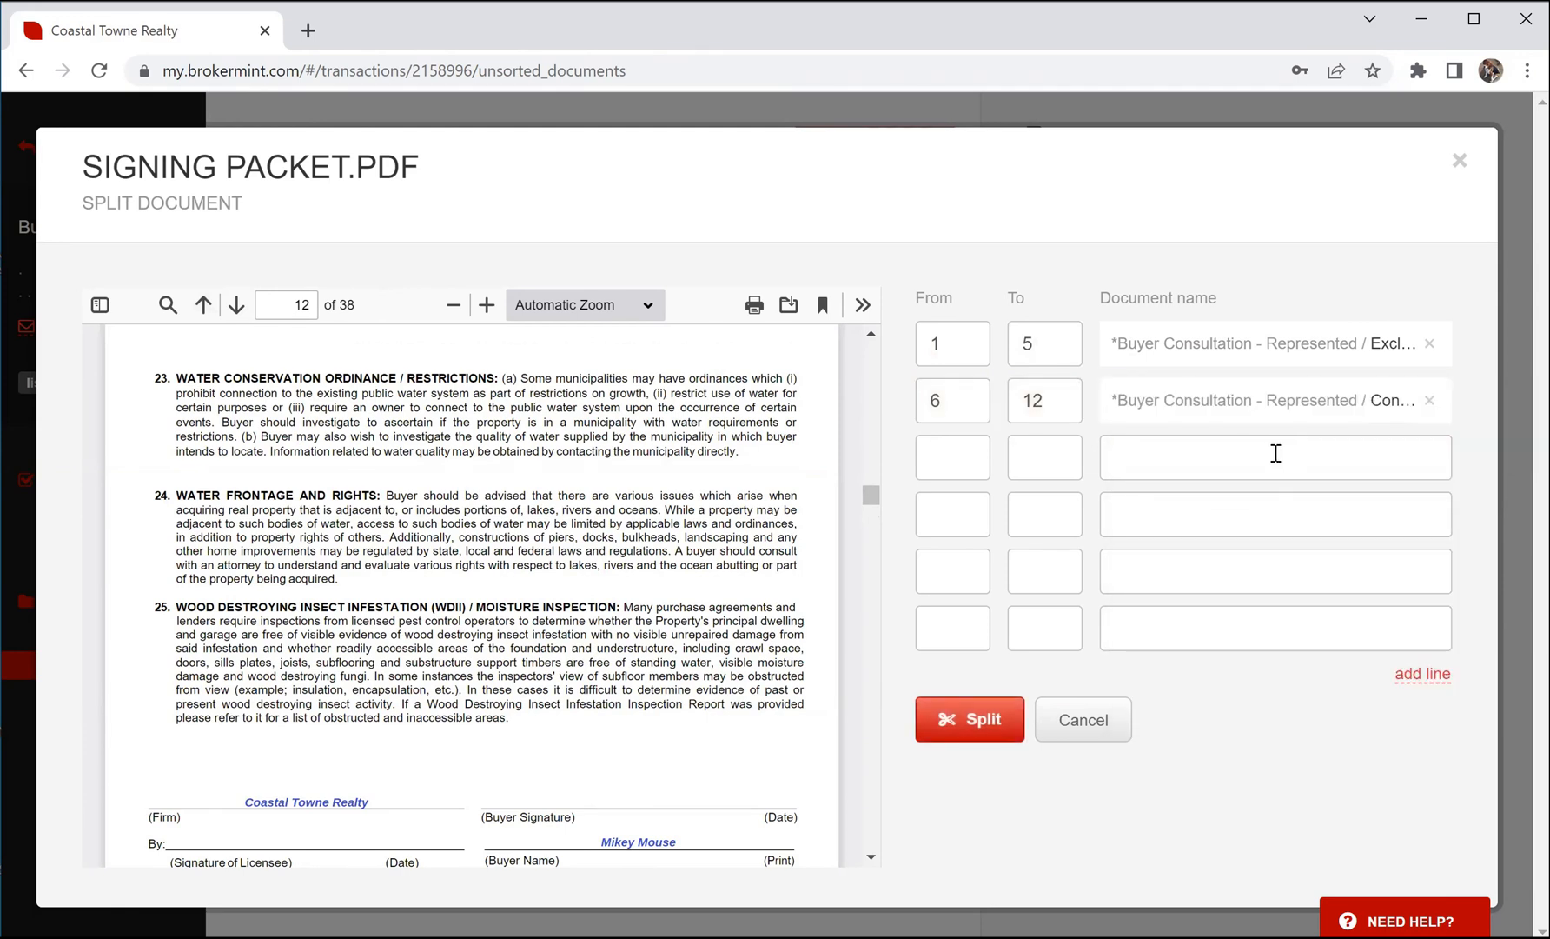
Step: Find where the Summary of Rights and Obligations begins and ends, and set the third split to pages 13 to 15
left_click(233, 306)
left_click(950, 451)
type("1")
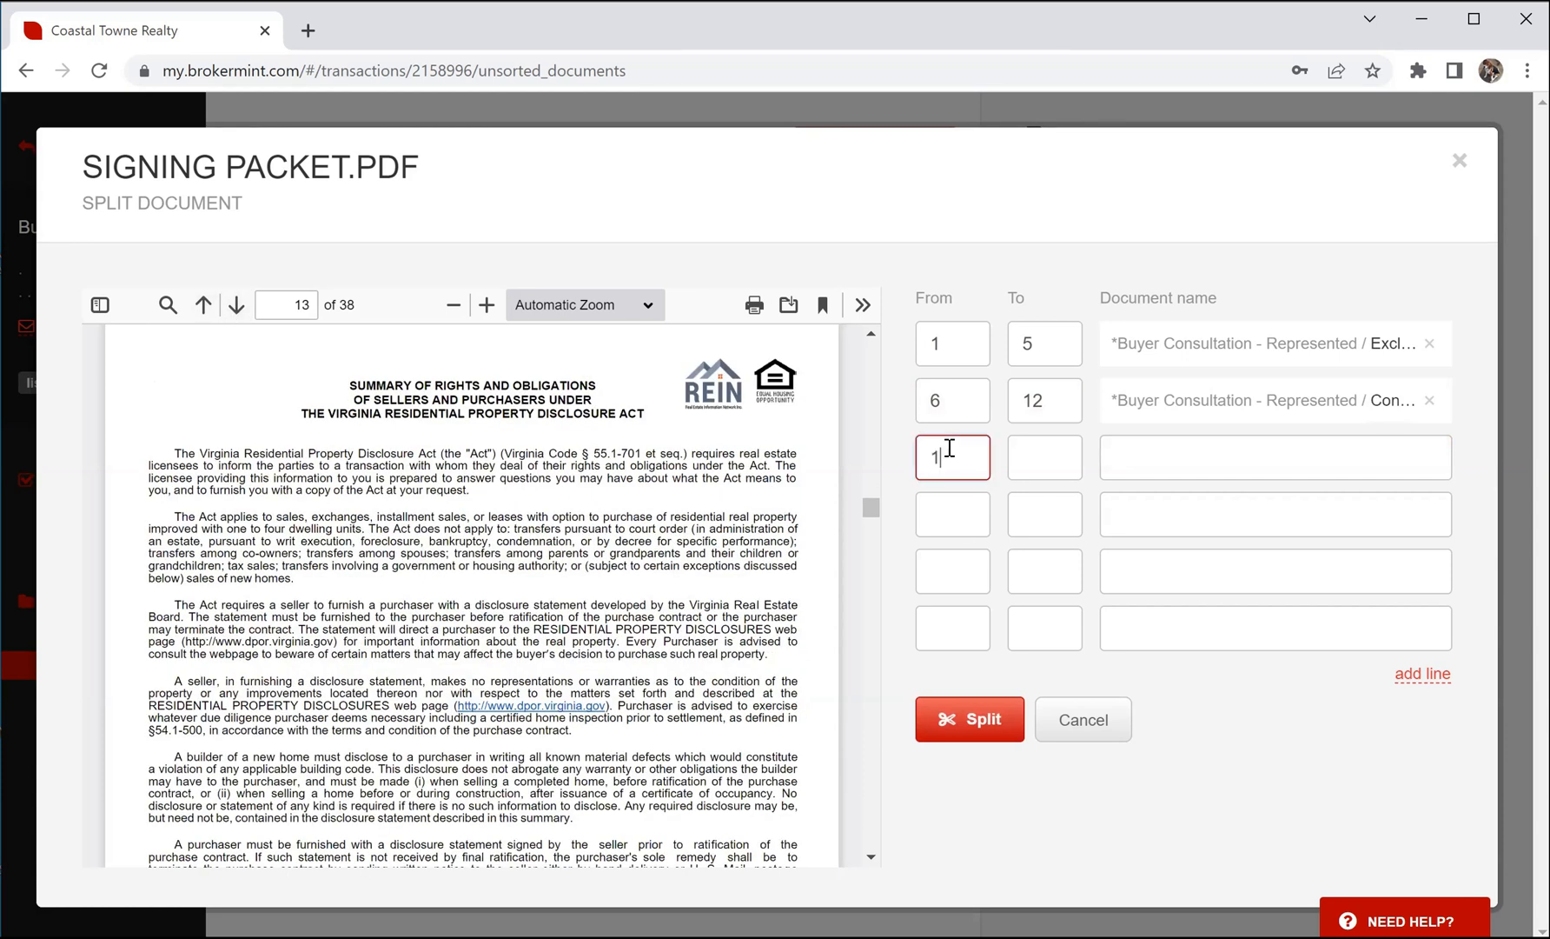
type("3")
scroll(452, 511, "down", 4)
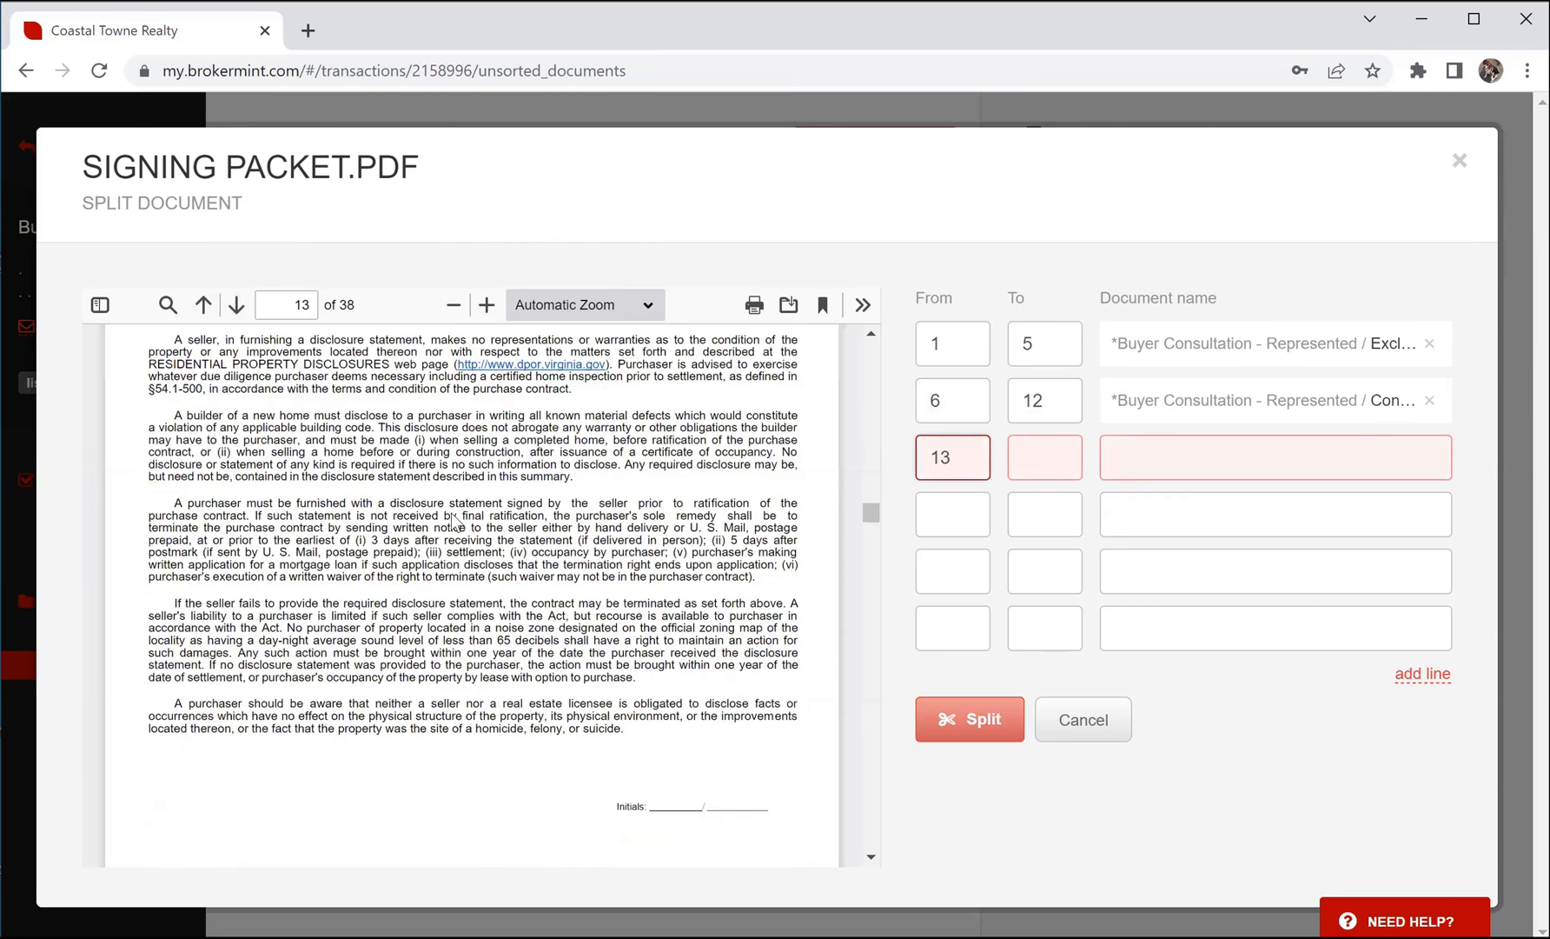
scroll(453, 521, "down", 3)
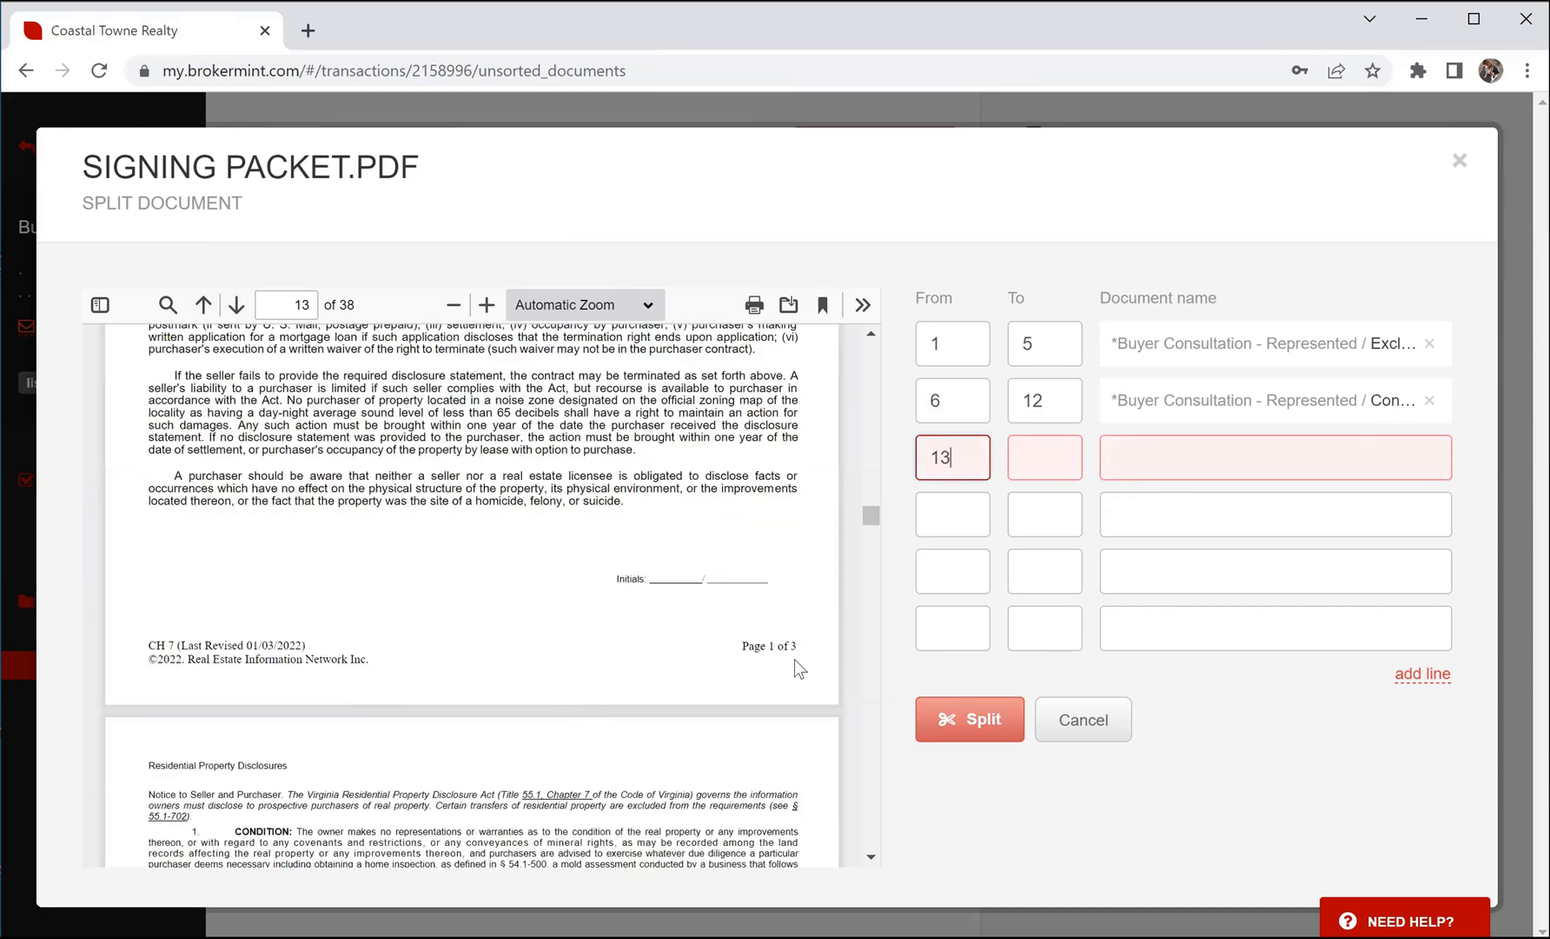
left_click(233, 306)
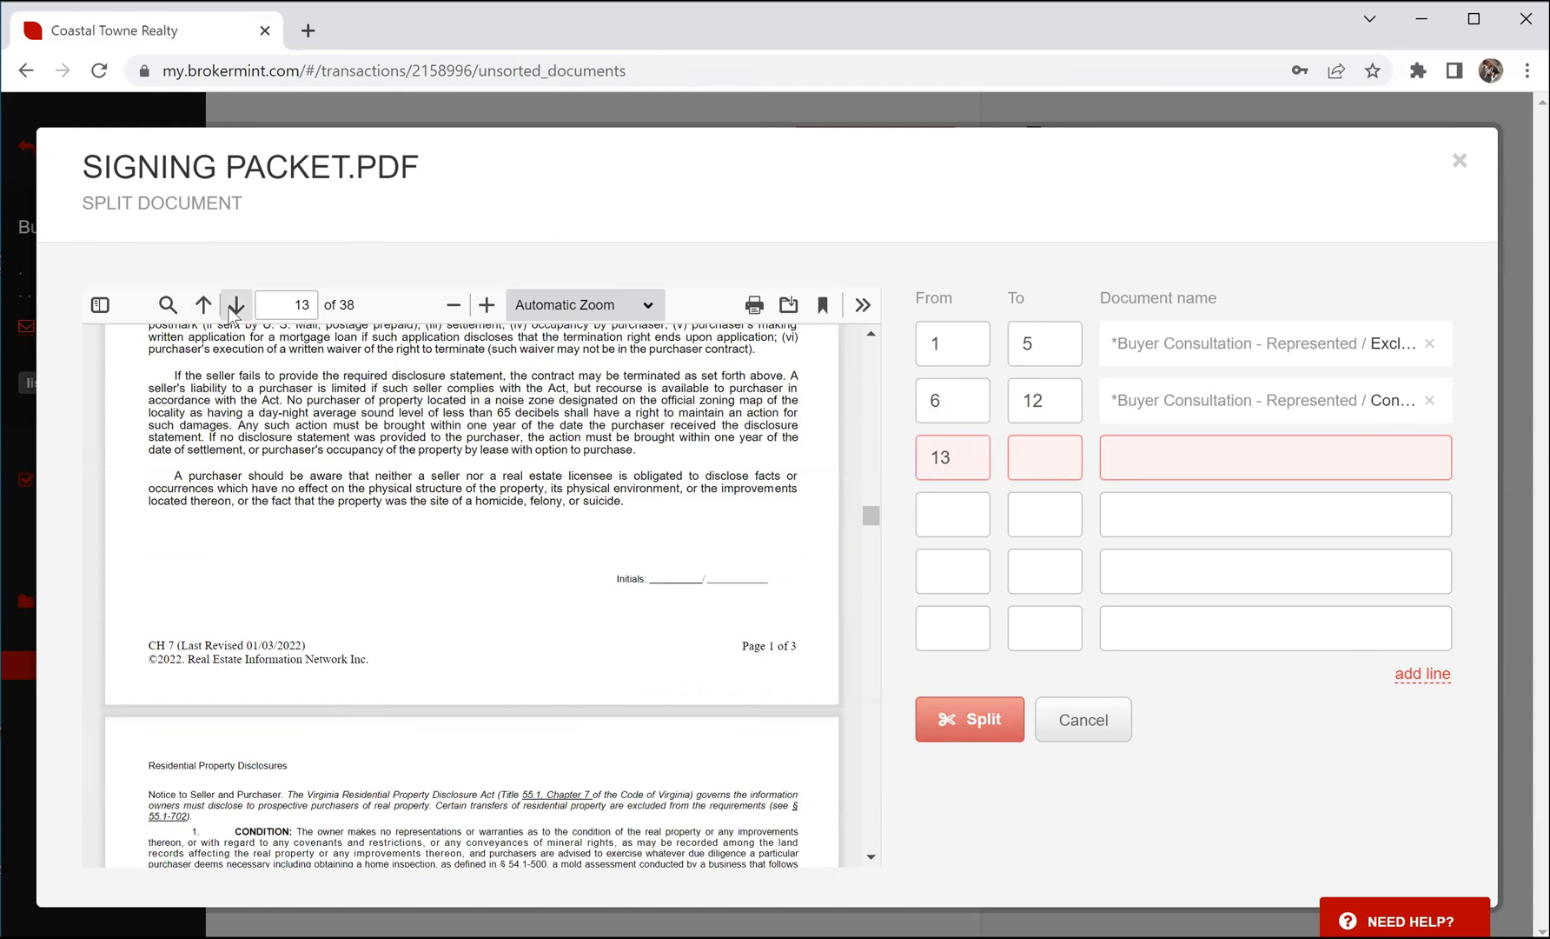
left_click(235, 306)
left_click(235, 306)
left_click(1043, 445)
type("15")
Step: Assign the third split to the Summary of Rights Disclosure item of the Buyer Consultation checklist
left_click(1115, 454)
type("su")
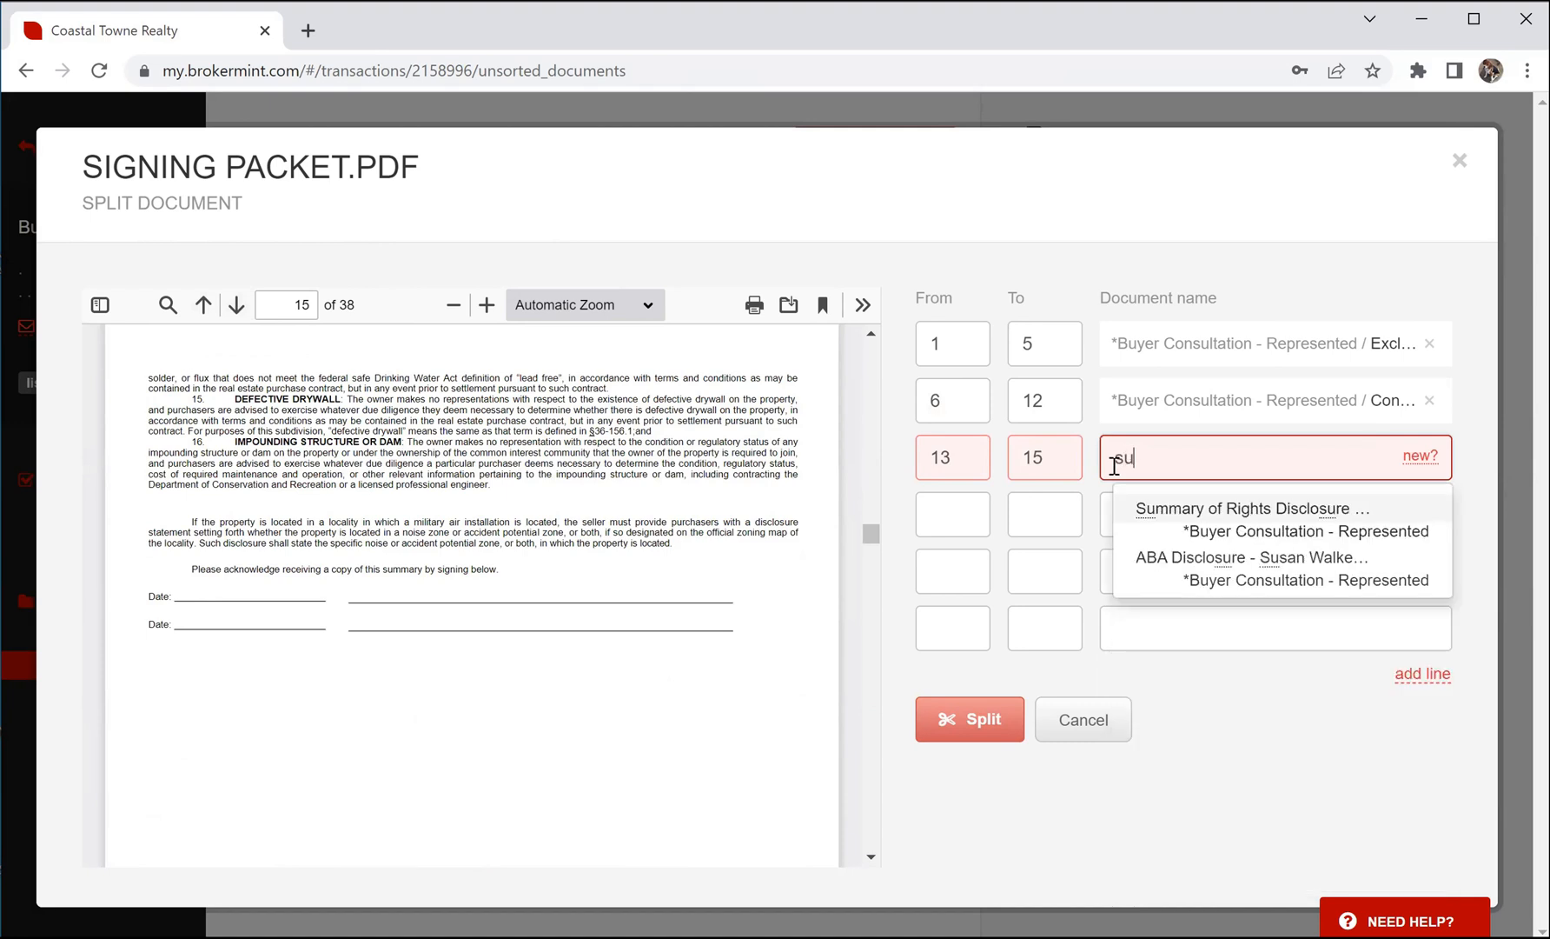
type("m")
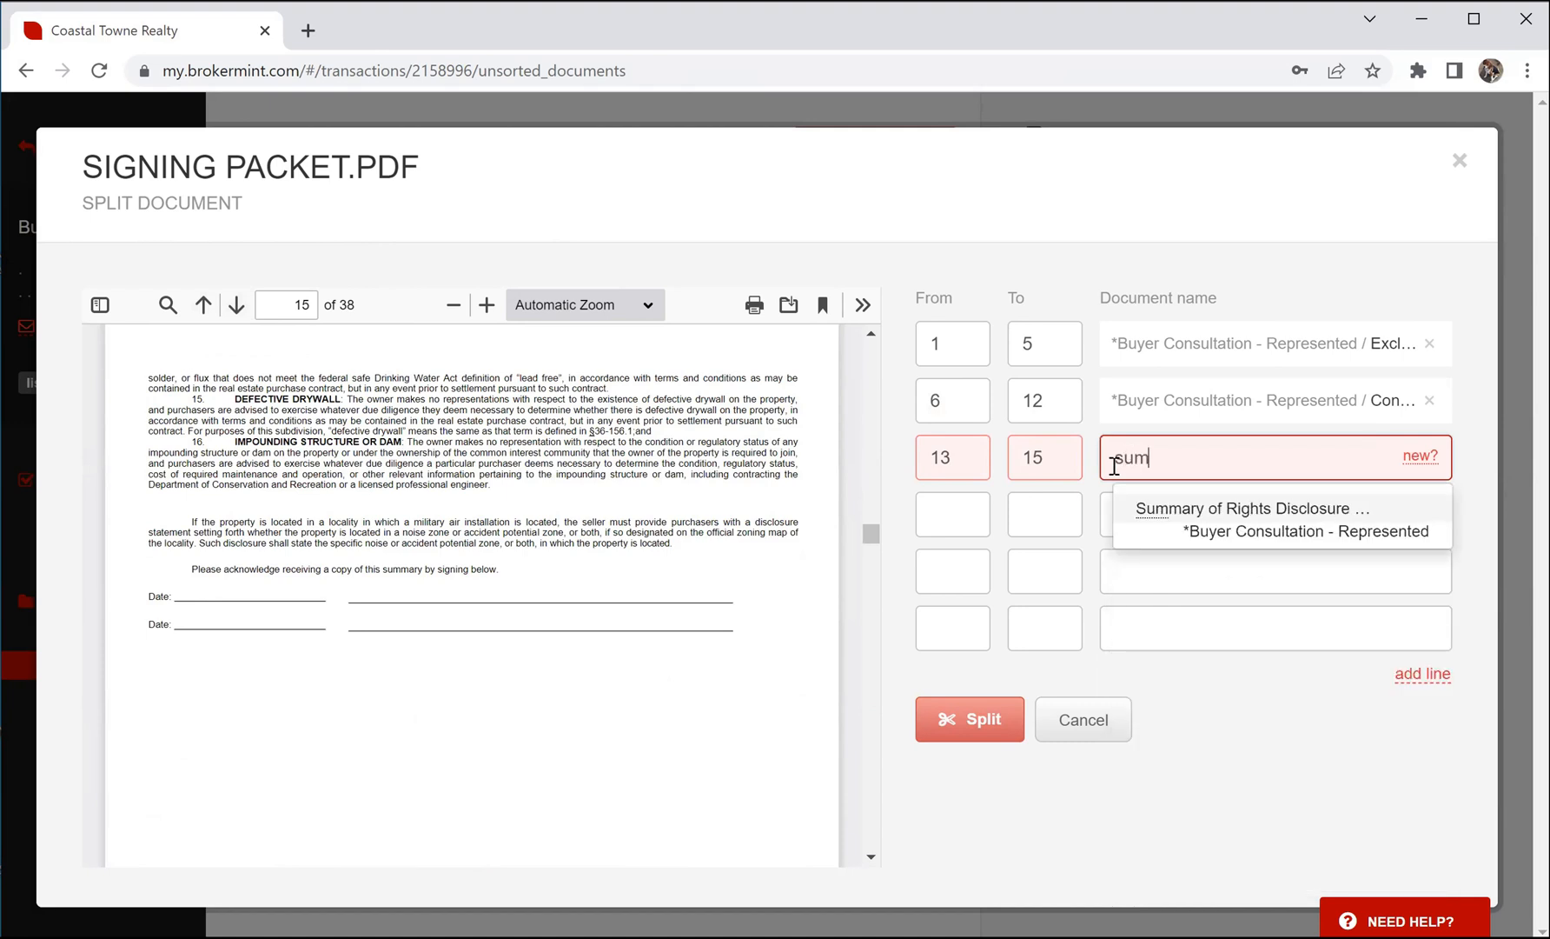
left_click(1205, 511)
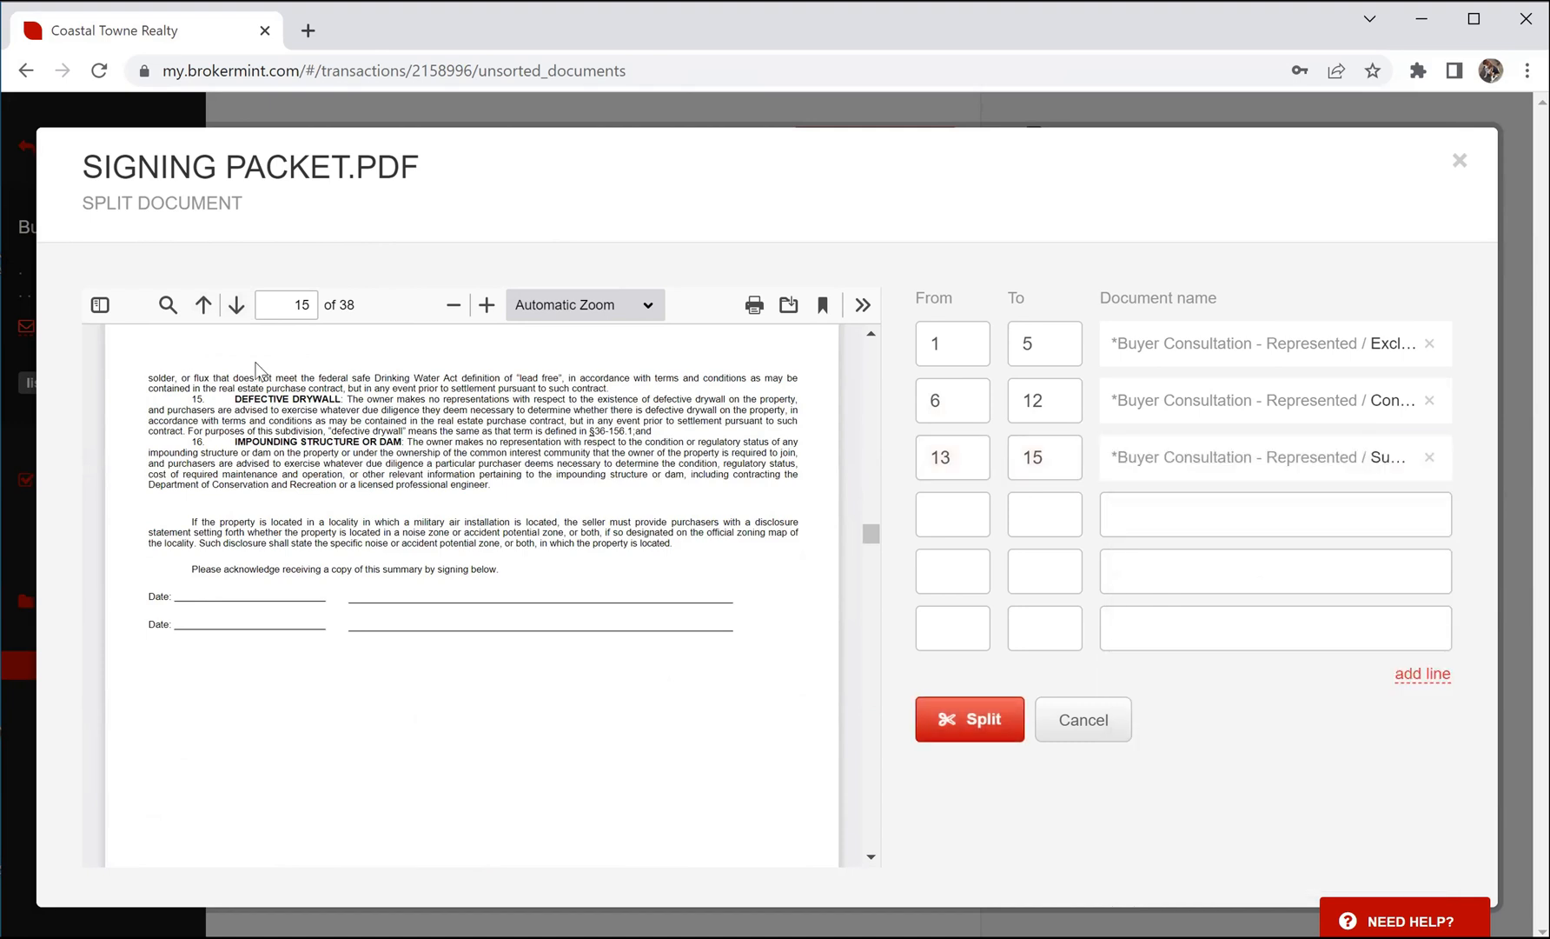
Step: Set the fourth split to page 16 only and assign it to the ABA Disclosure item of the Buyer Consultation checklist
left_click(239, 308)
left_click(956, 513)
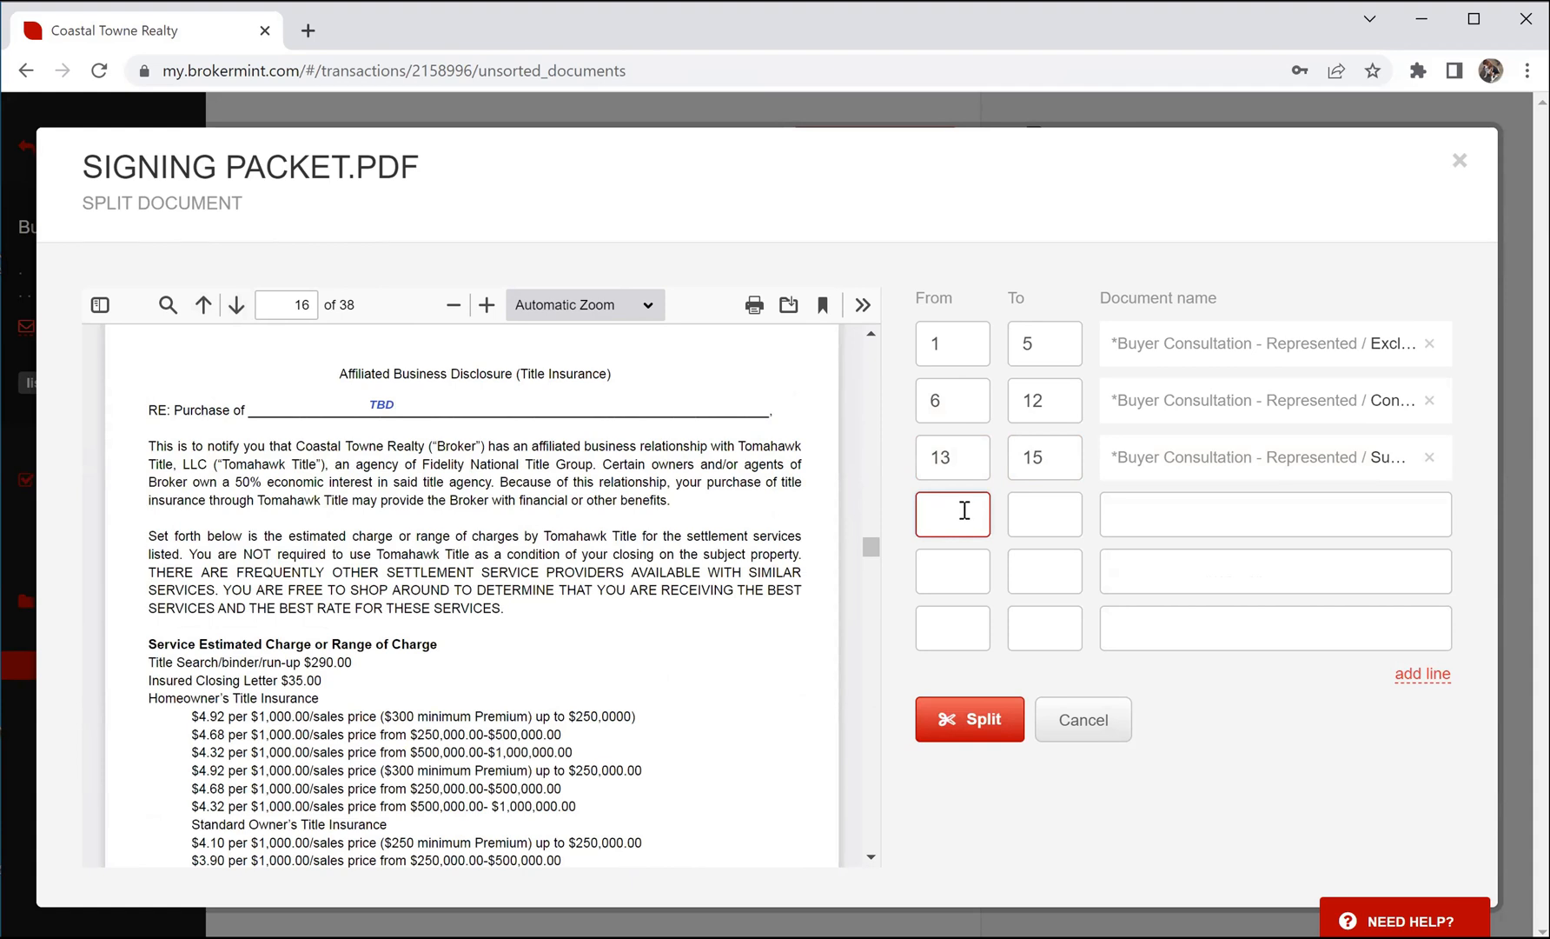
type("16")
key("Tab")
type("16")
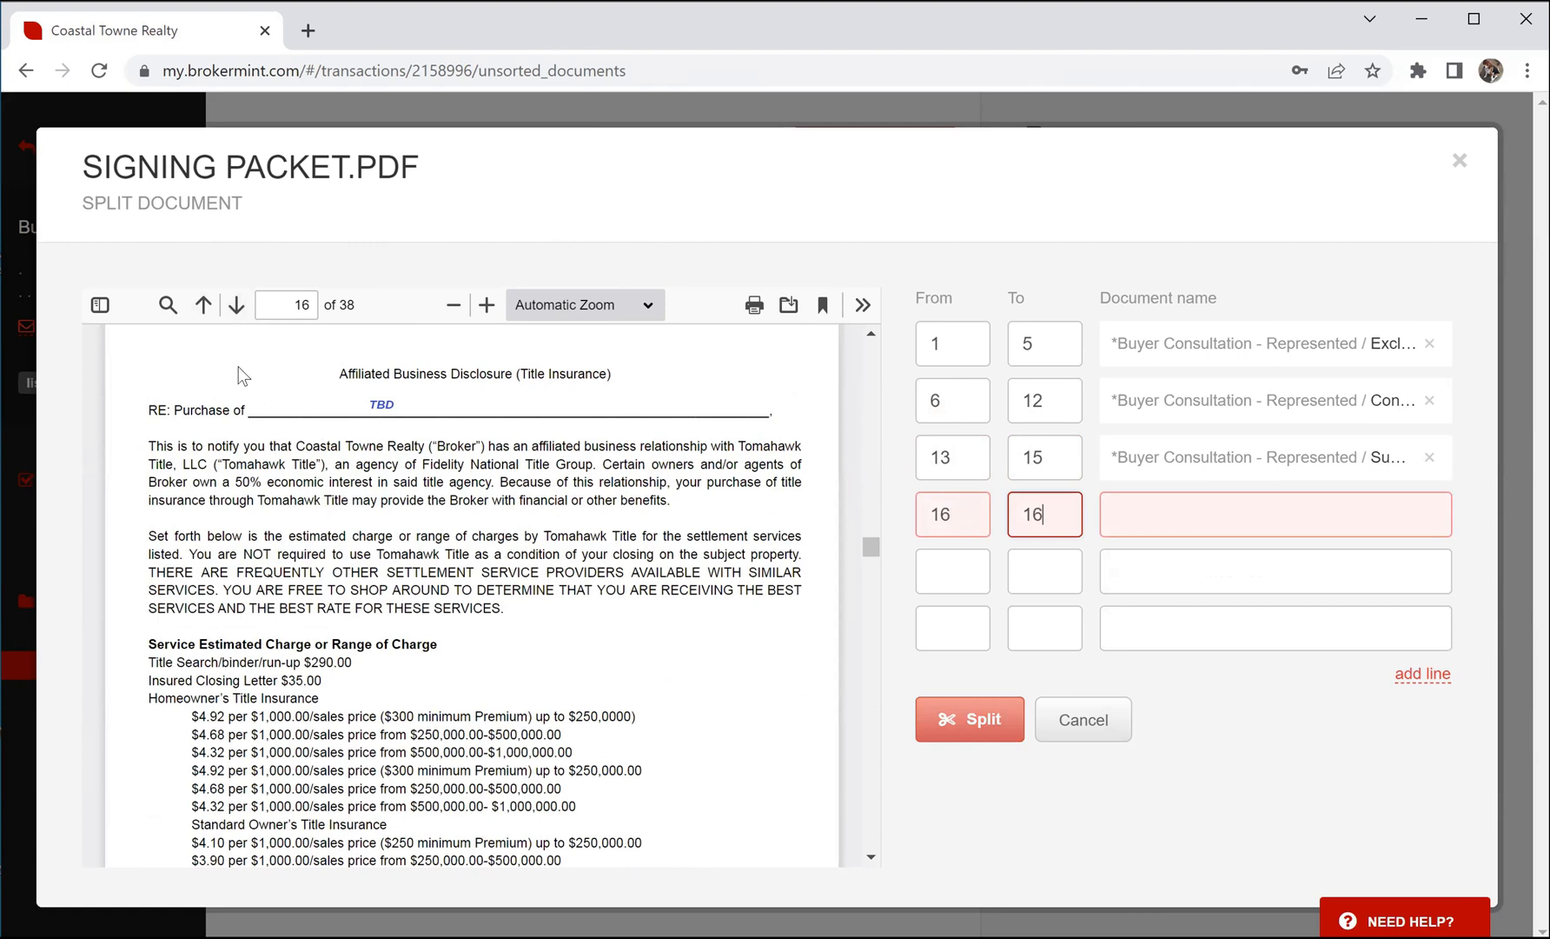
left_click(1116, 516)
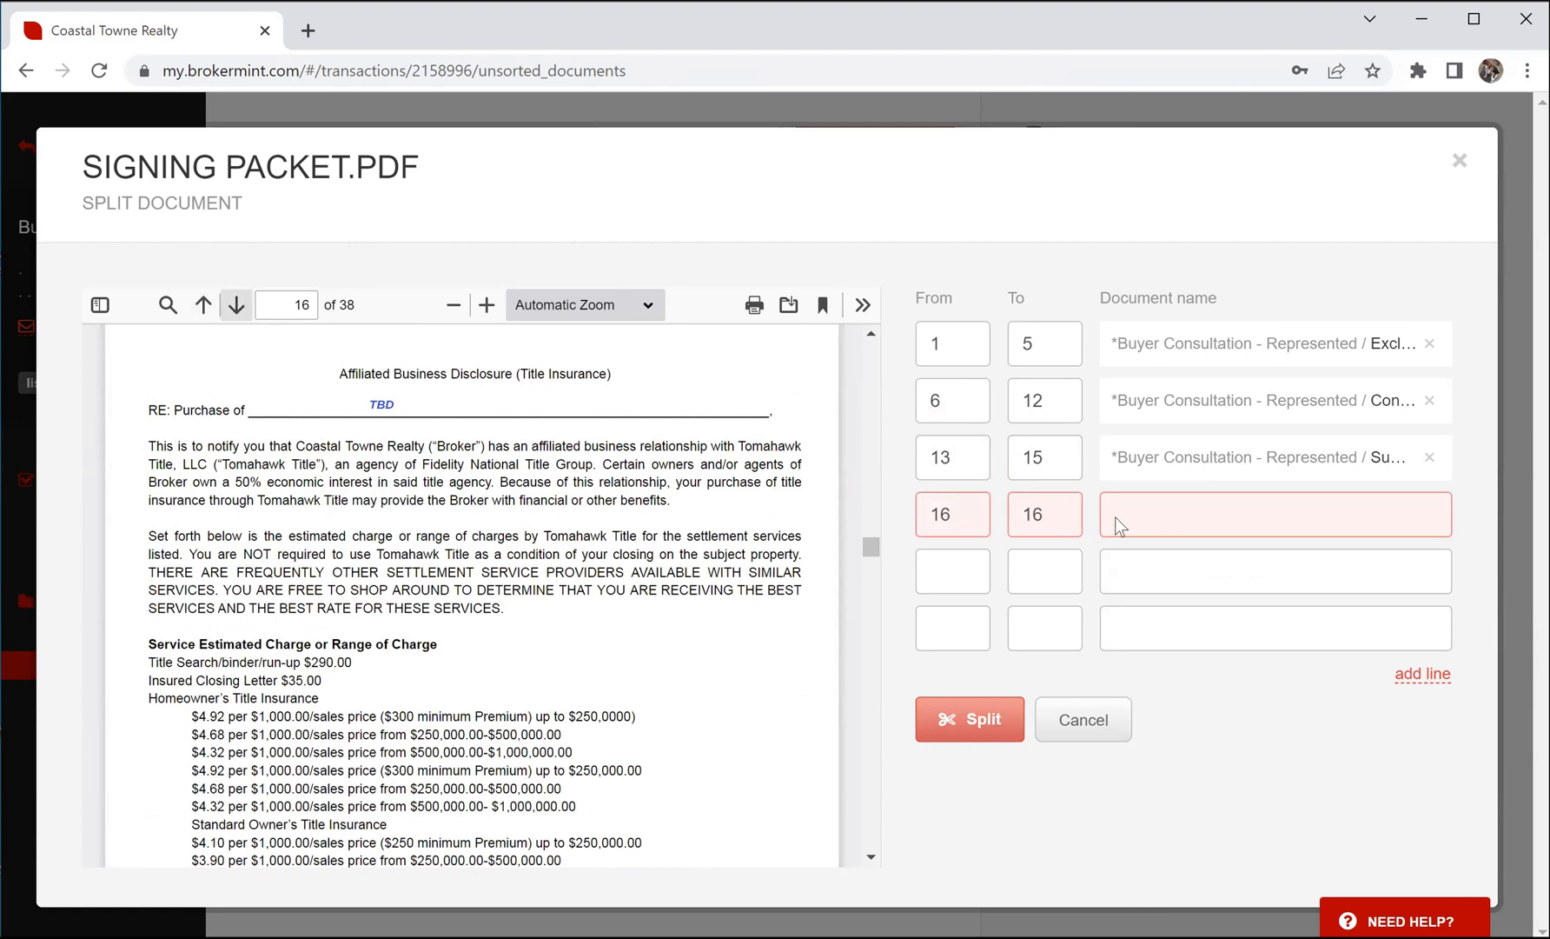
type("ab")
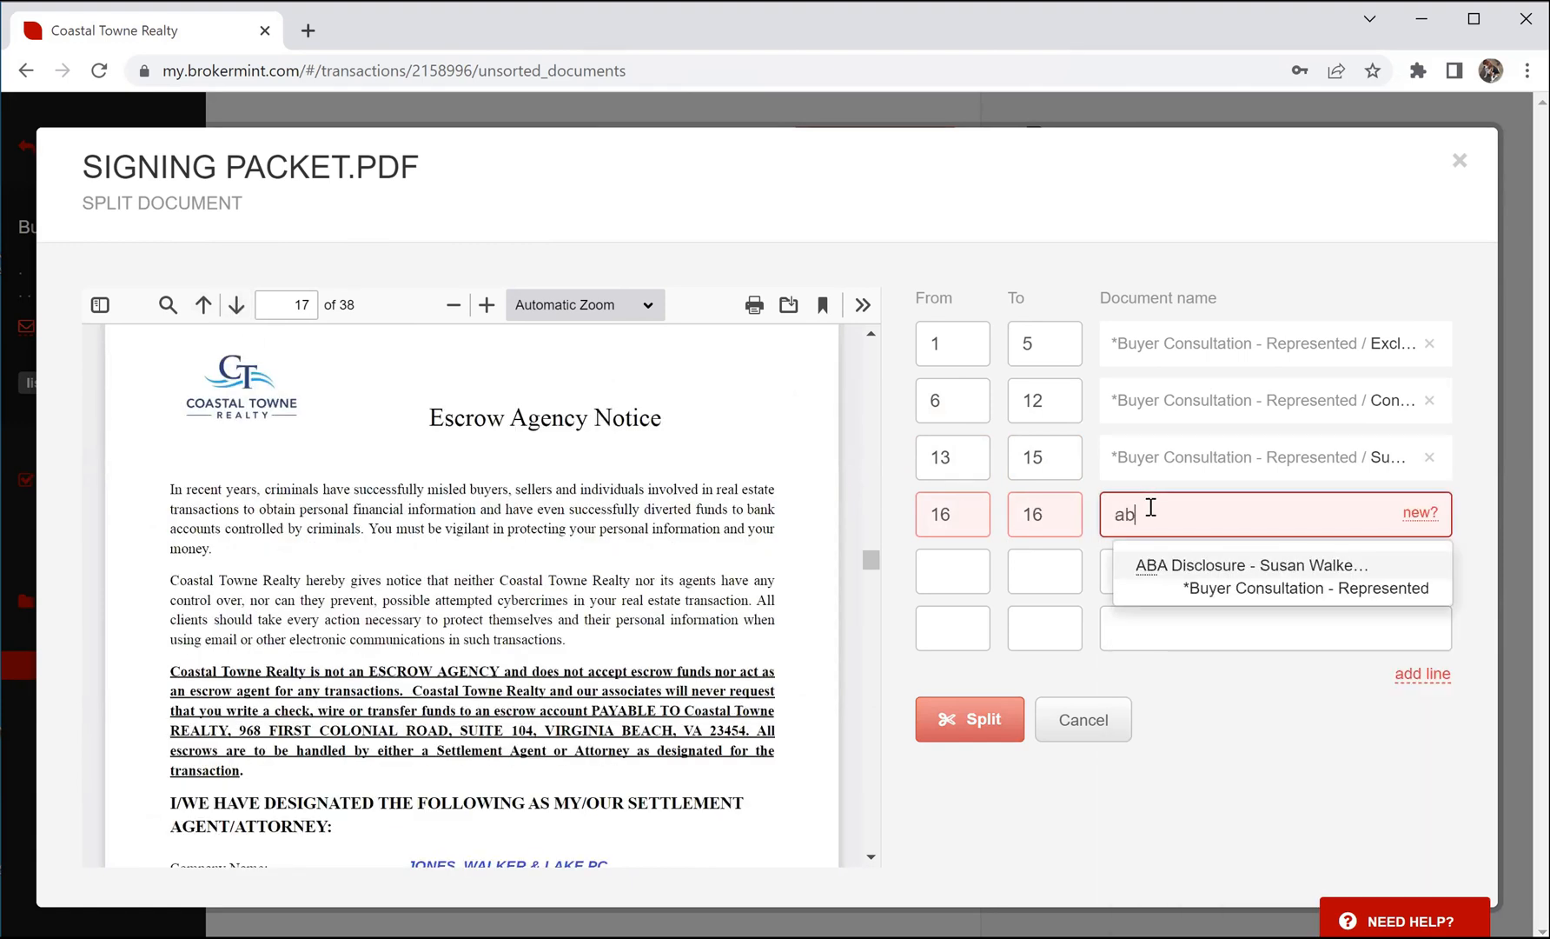
left_click(1191, 563)
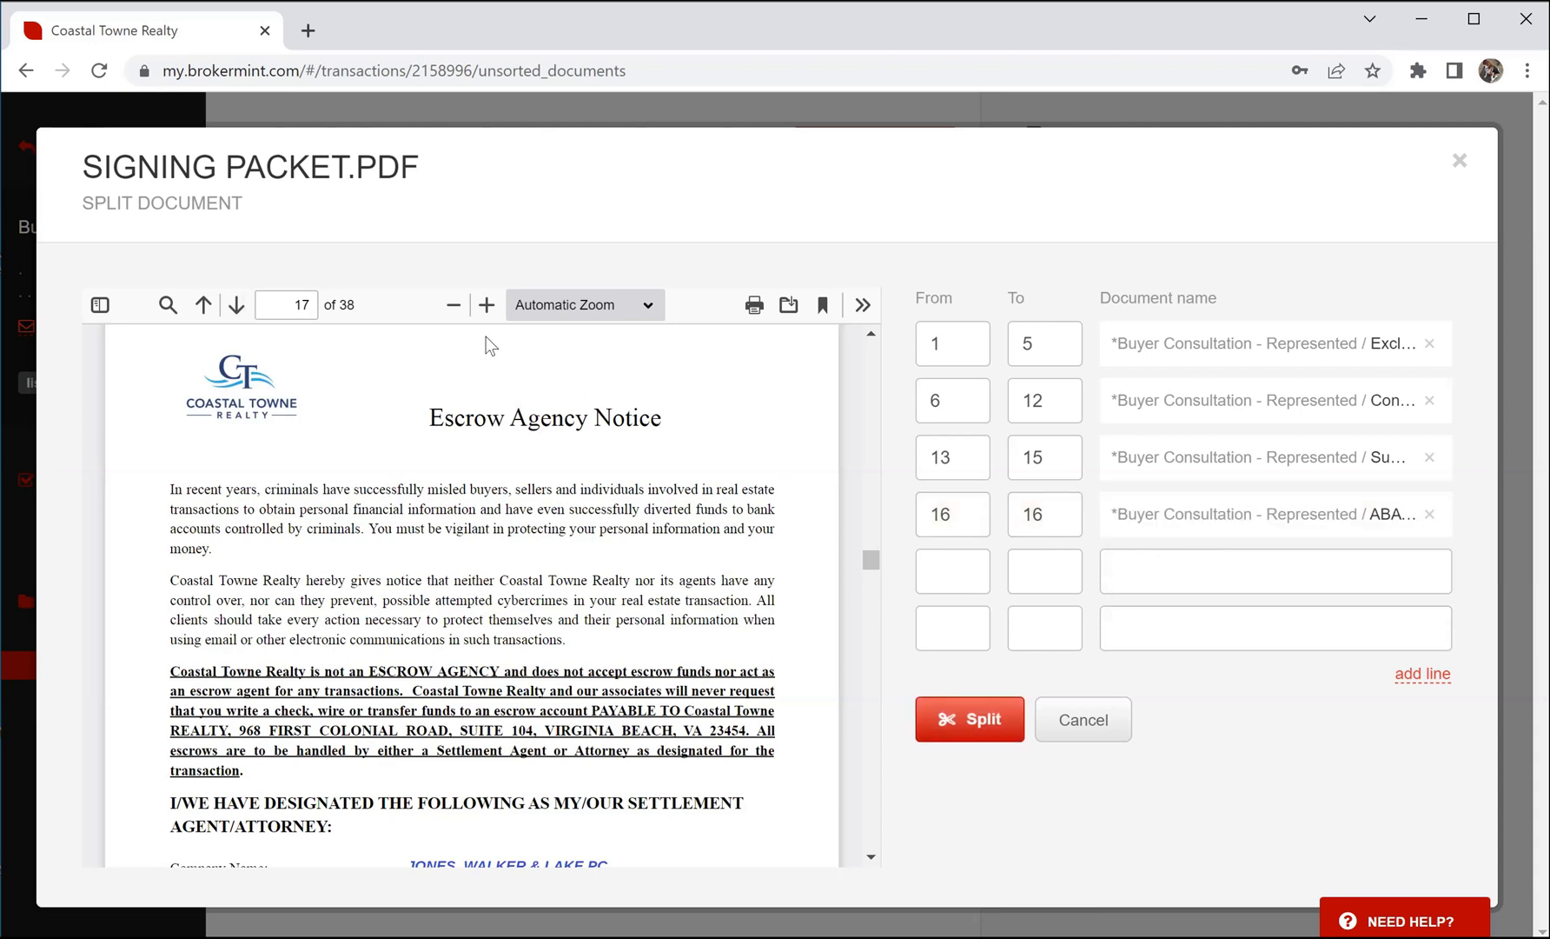
Step: Set the fifth split to page 17 only and assign it to the Escrow Agency Notice item of the Buyer Consultation checklist
left_click(954, 569)
type("17")
key("Tab")
type("17")
key("Tab")
type("e")
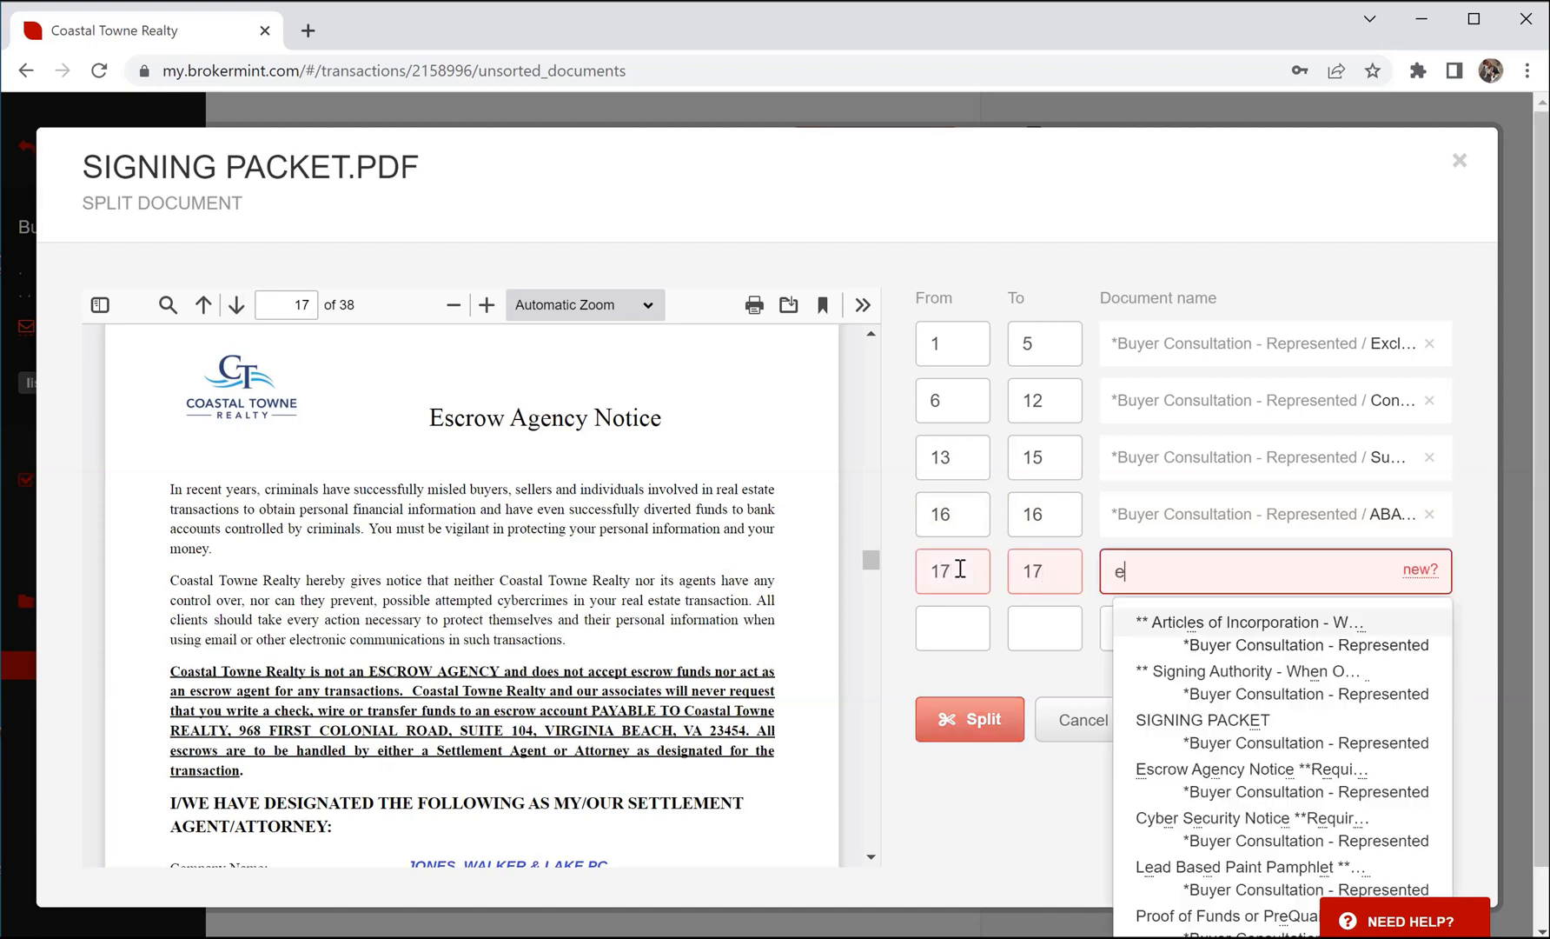
type("sc")
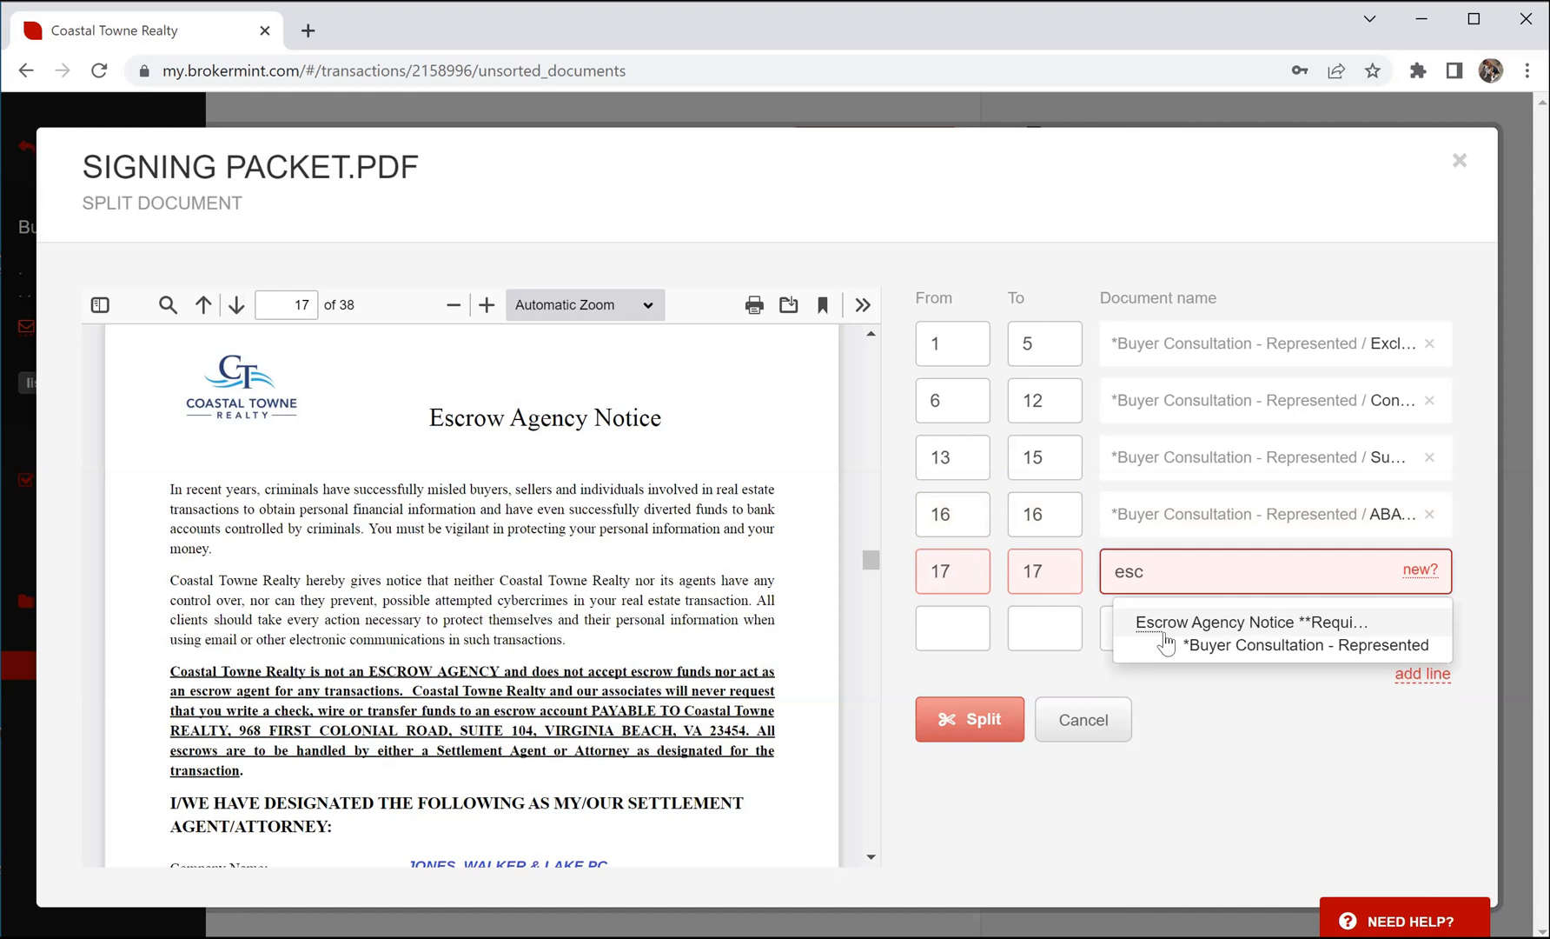
left_click(1126, 633)
Step: Set the sixth split to page 18 only and assign it to the Cyber Security Notice item of the Buyer Consultation checklist
left_click(236, 304)
left_click(945, 623)
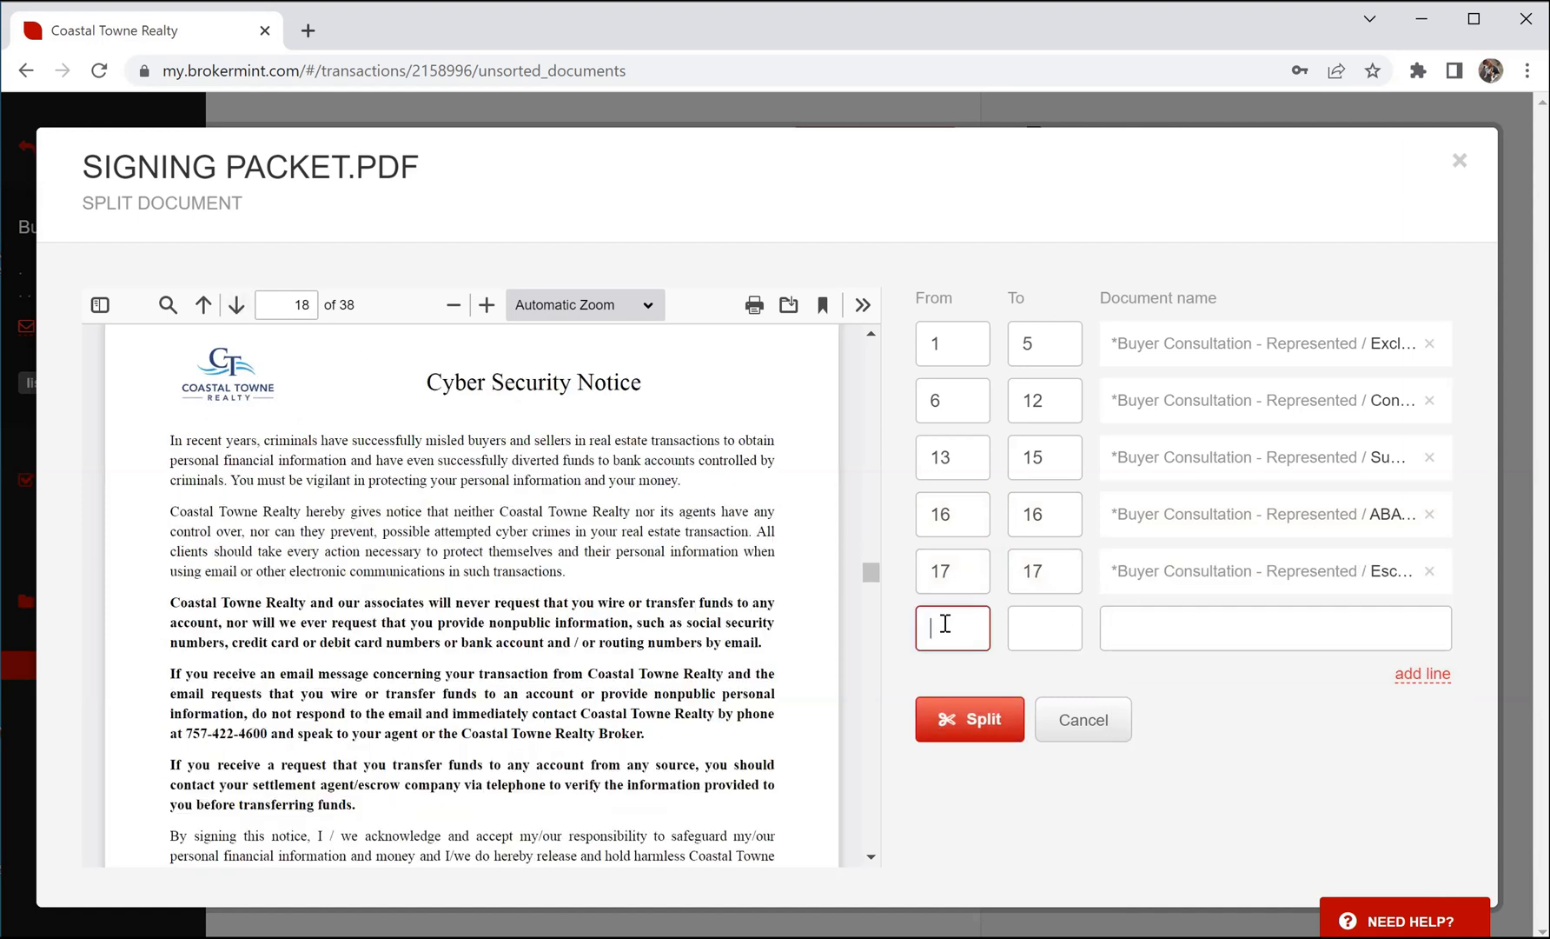
type("18")
key("Tab")
type("18")
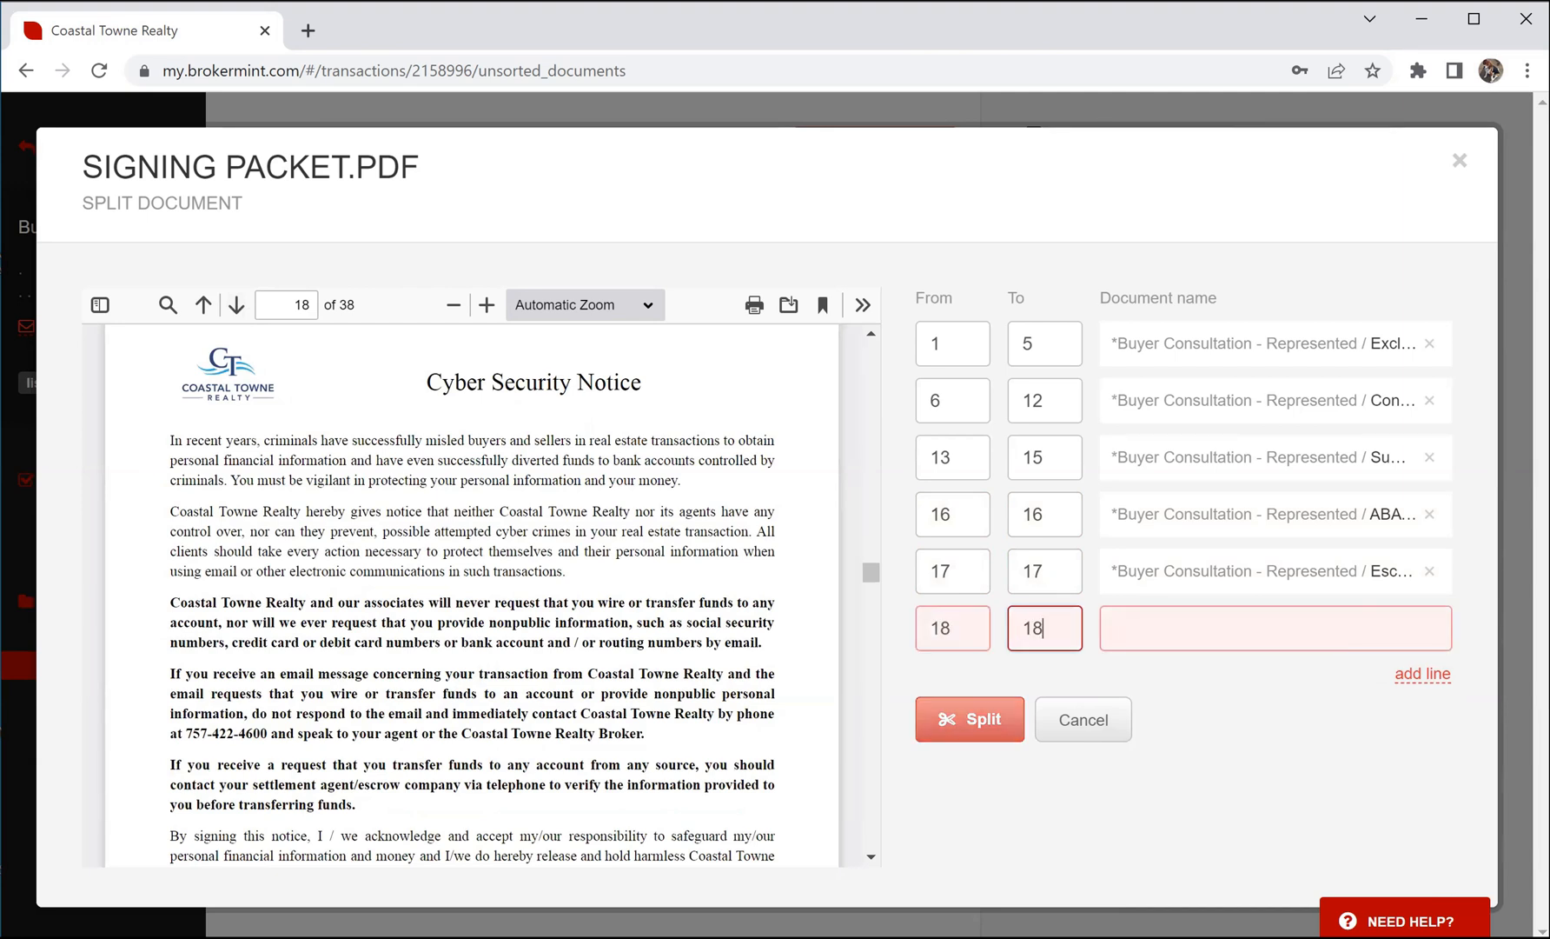
key("Tab")
type("cy")
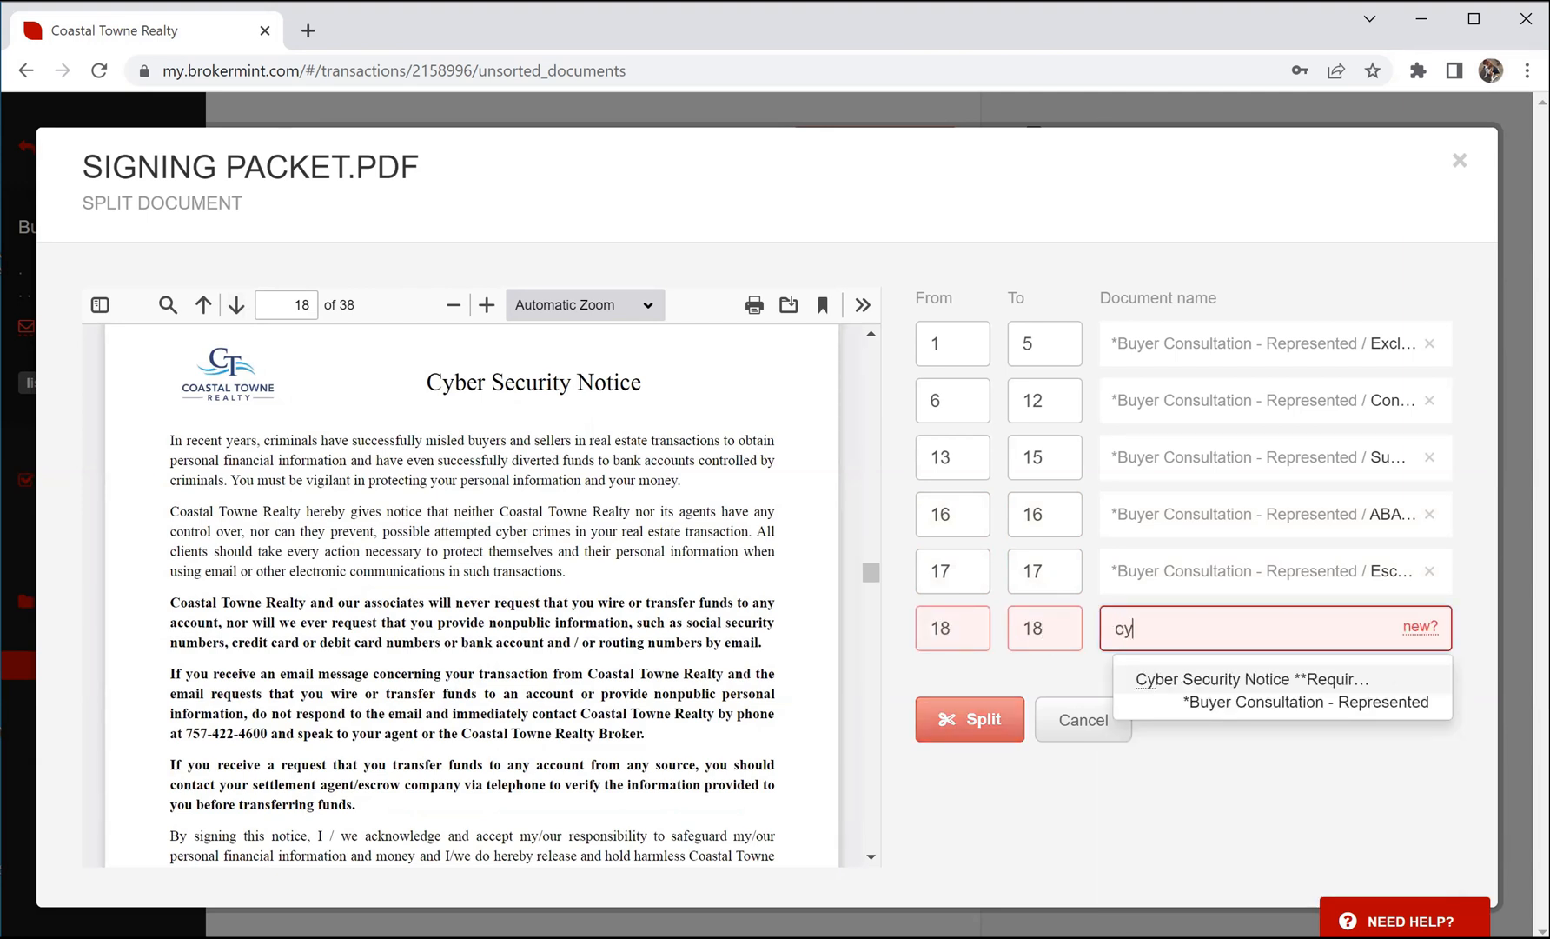
left_click(1217, 681)
Step: Add a seventh split for pages 19 to 38 and assign it to the Lead Based Paint Pamphlet checklist item
left_click(236, 304)
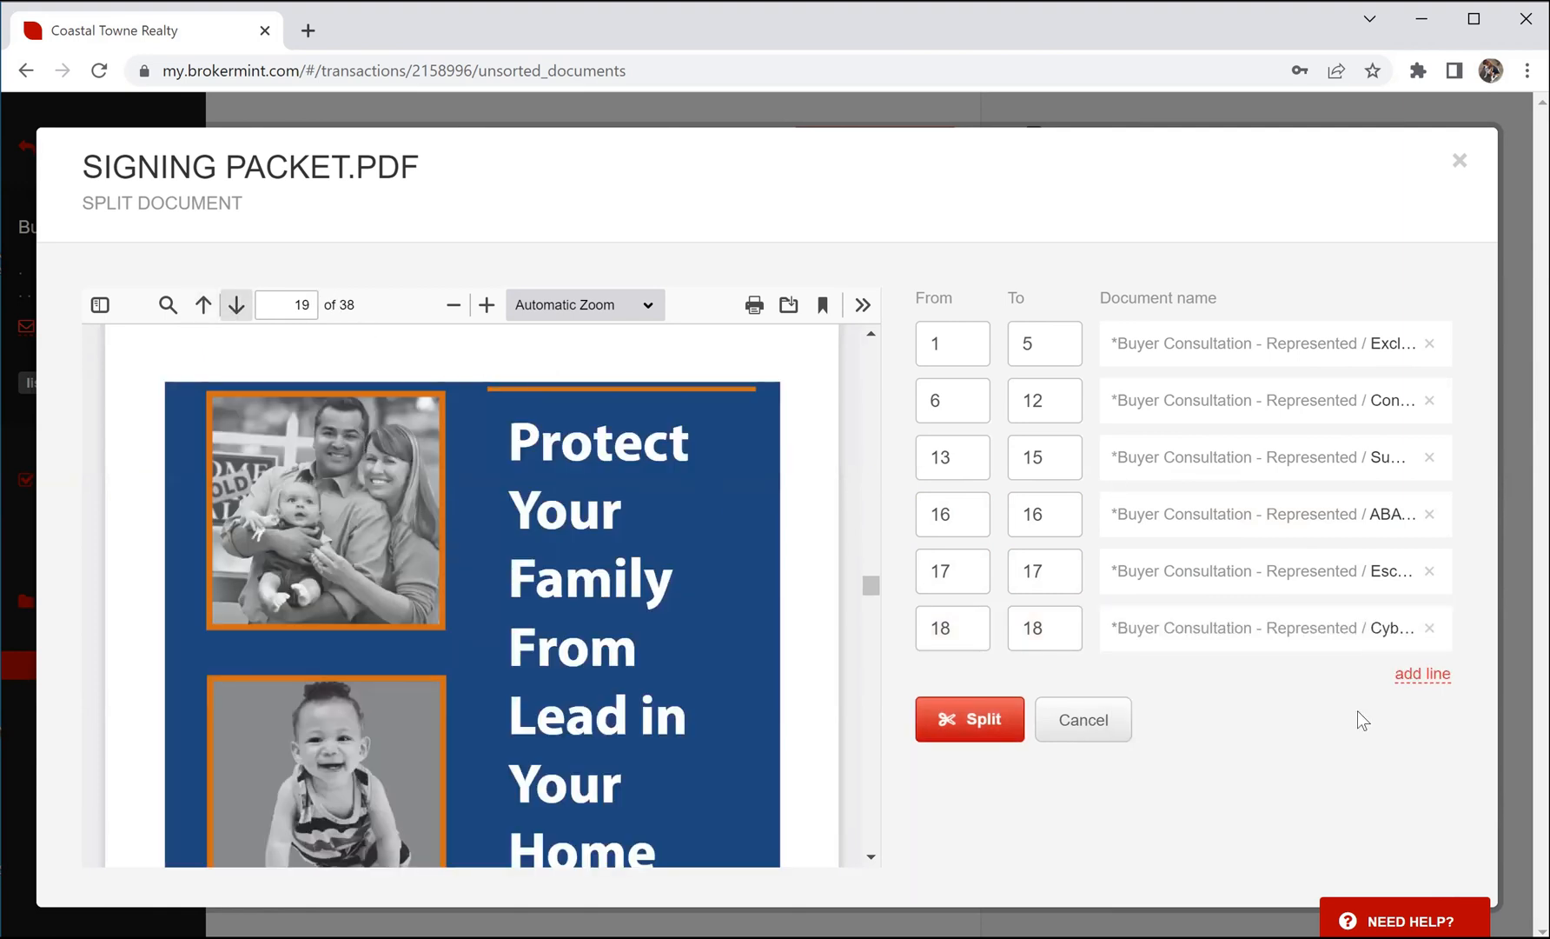
left_click(1411, 677)
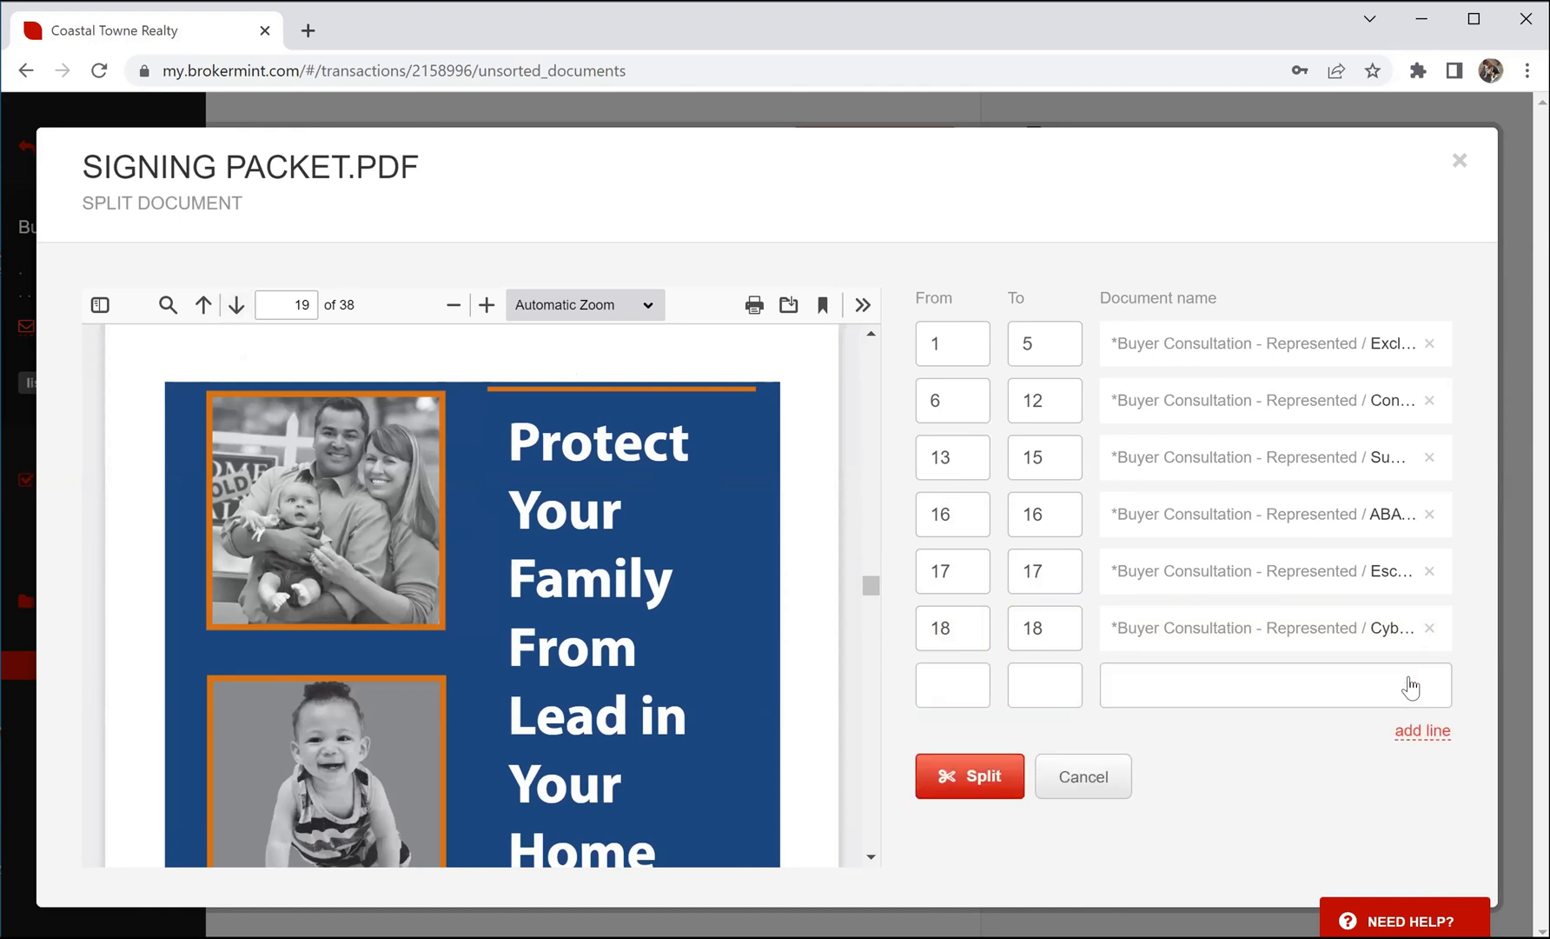
left_click(953, 680)
type("19")
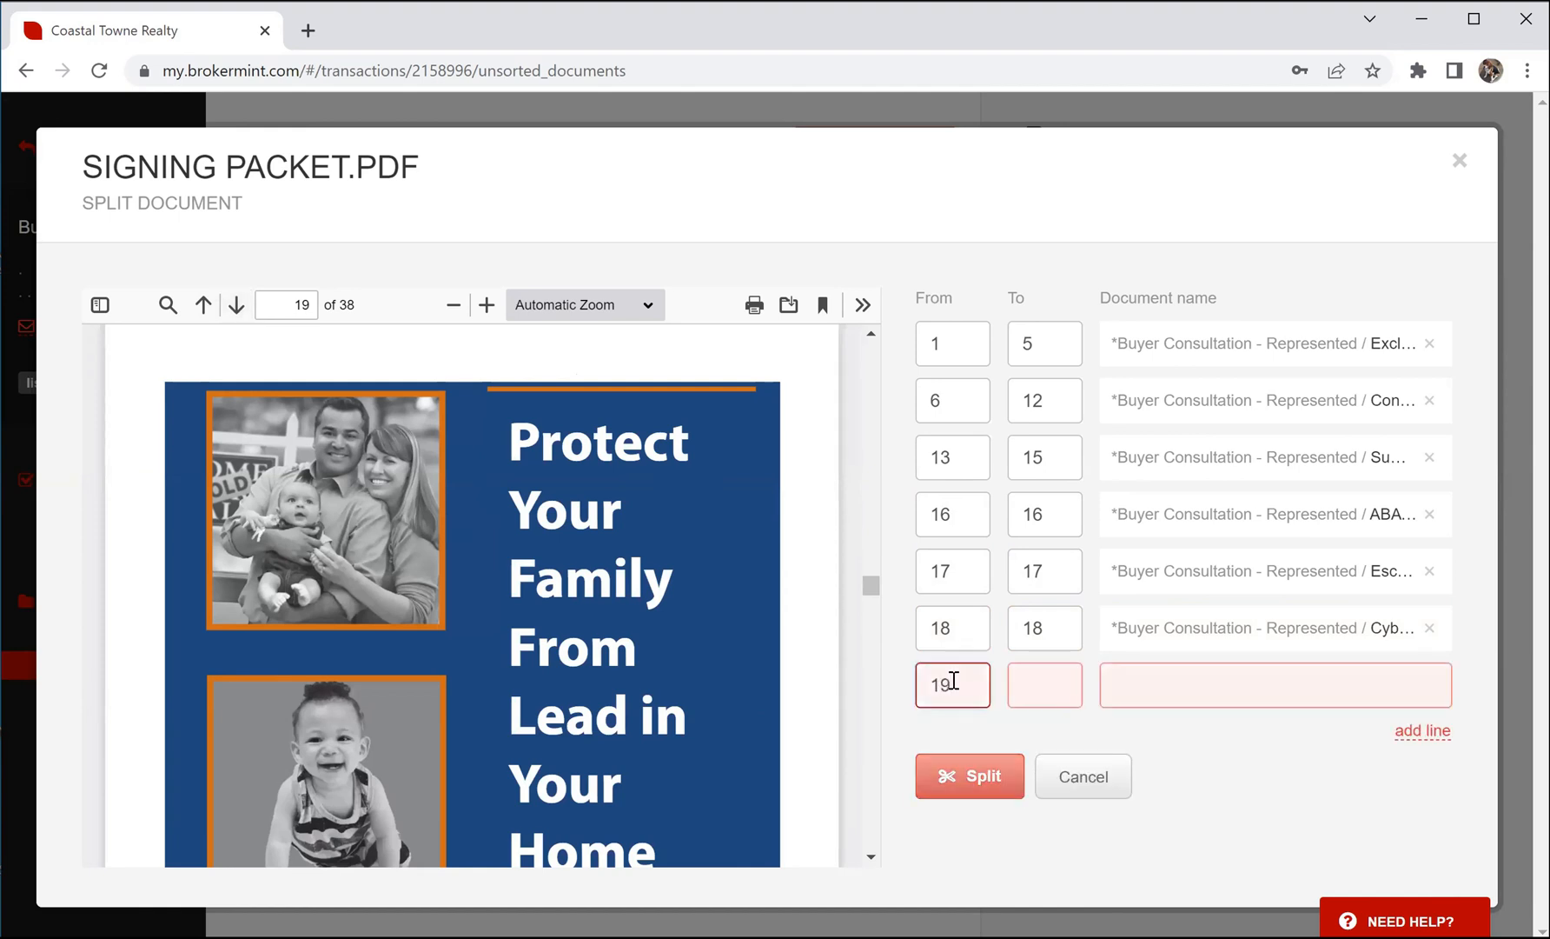
key("Tab")
type("38")
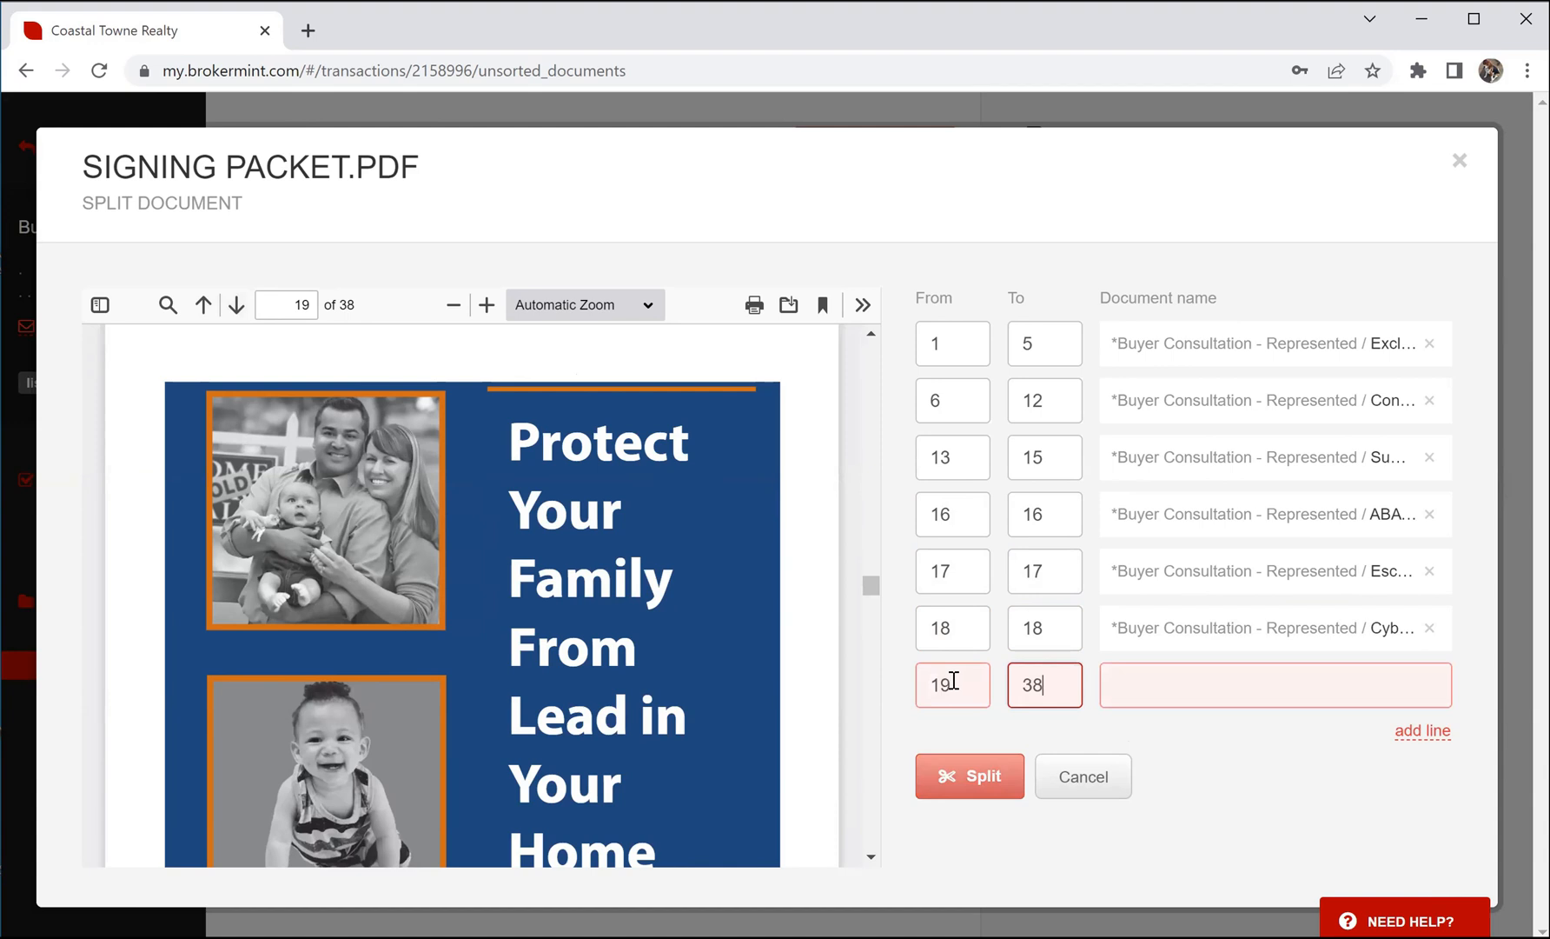
key("Tab")
type("lea")
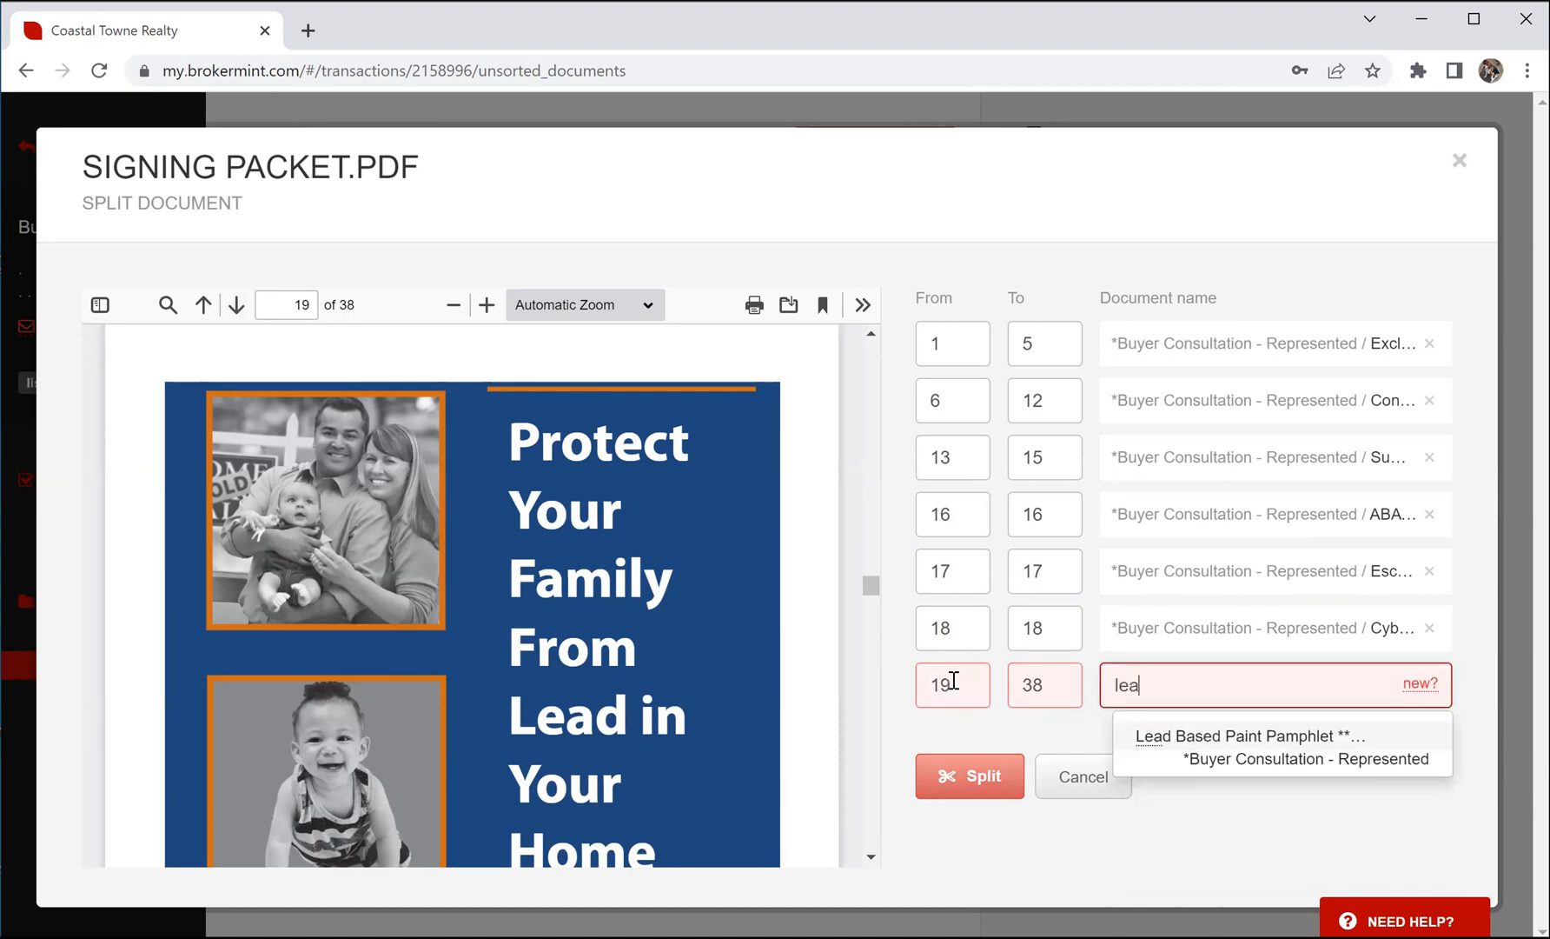
left_click(1222, 749)
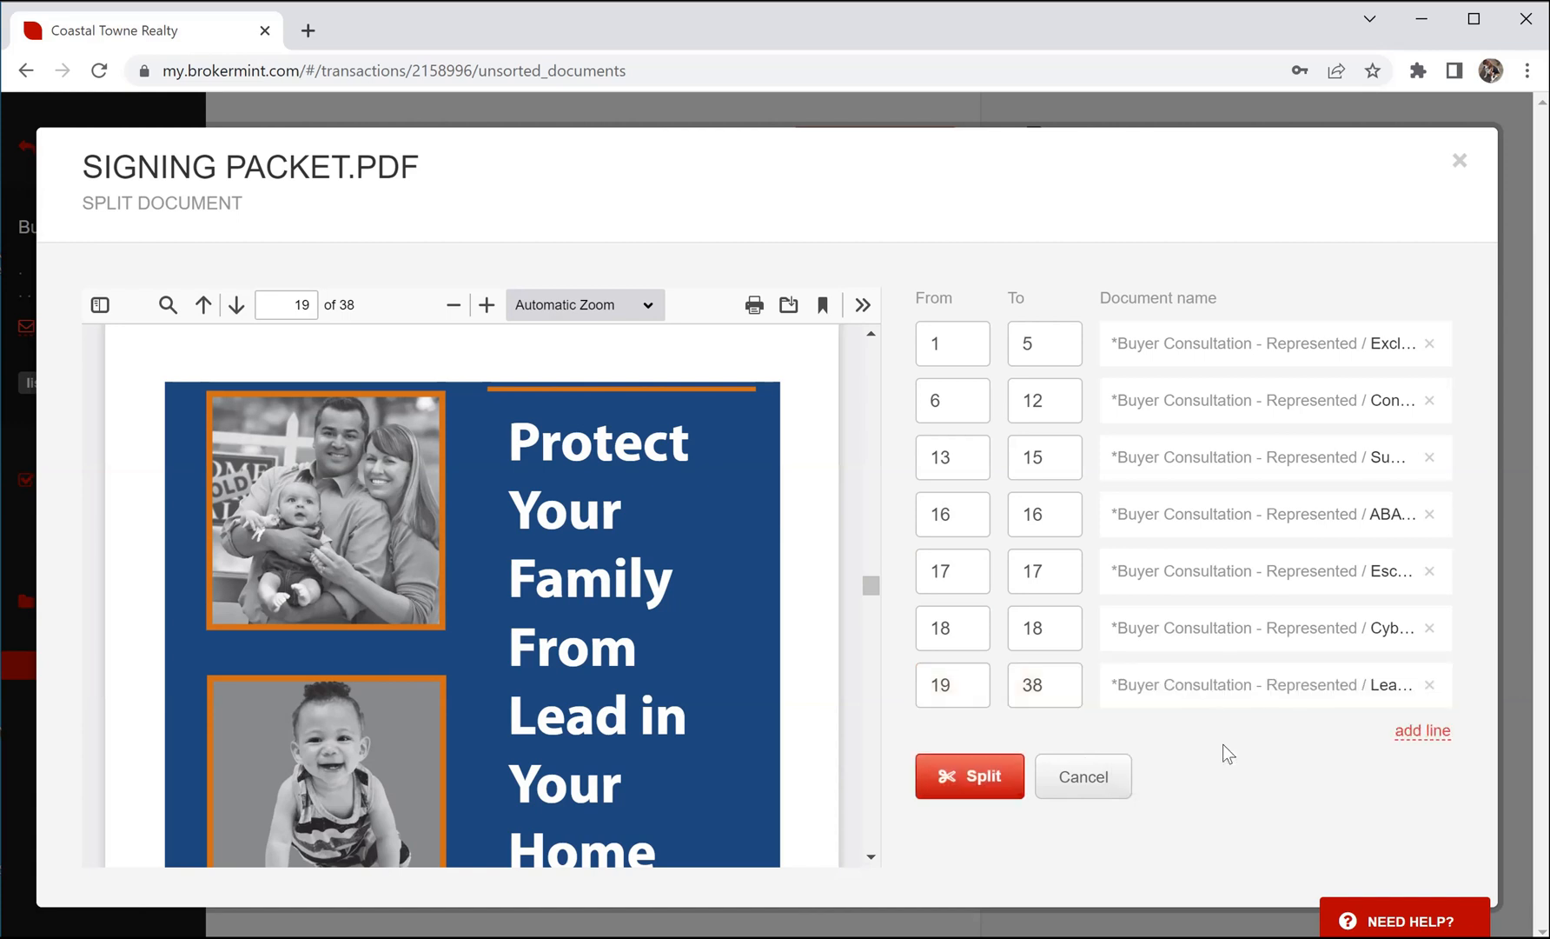
Step: Split the signing packet and check the Exclusive Right to Represent document in the Buyer Consultation checklist
left_click(975, 775)
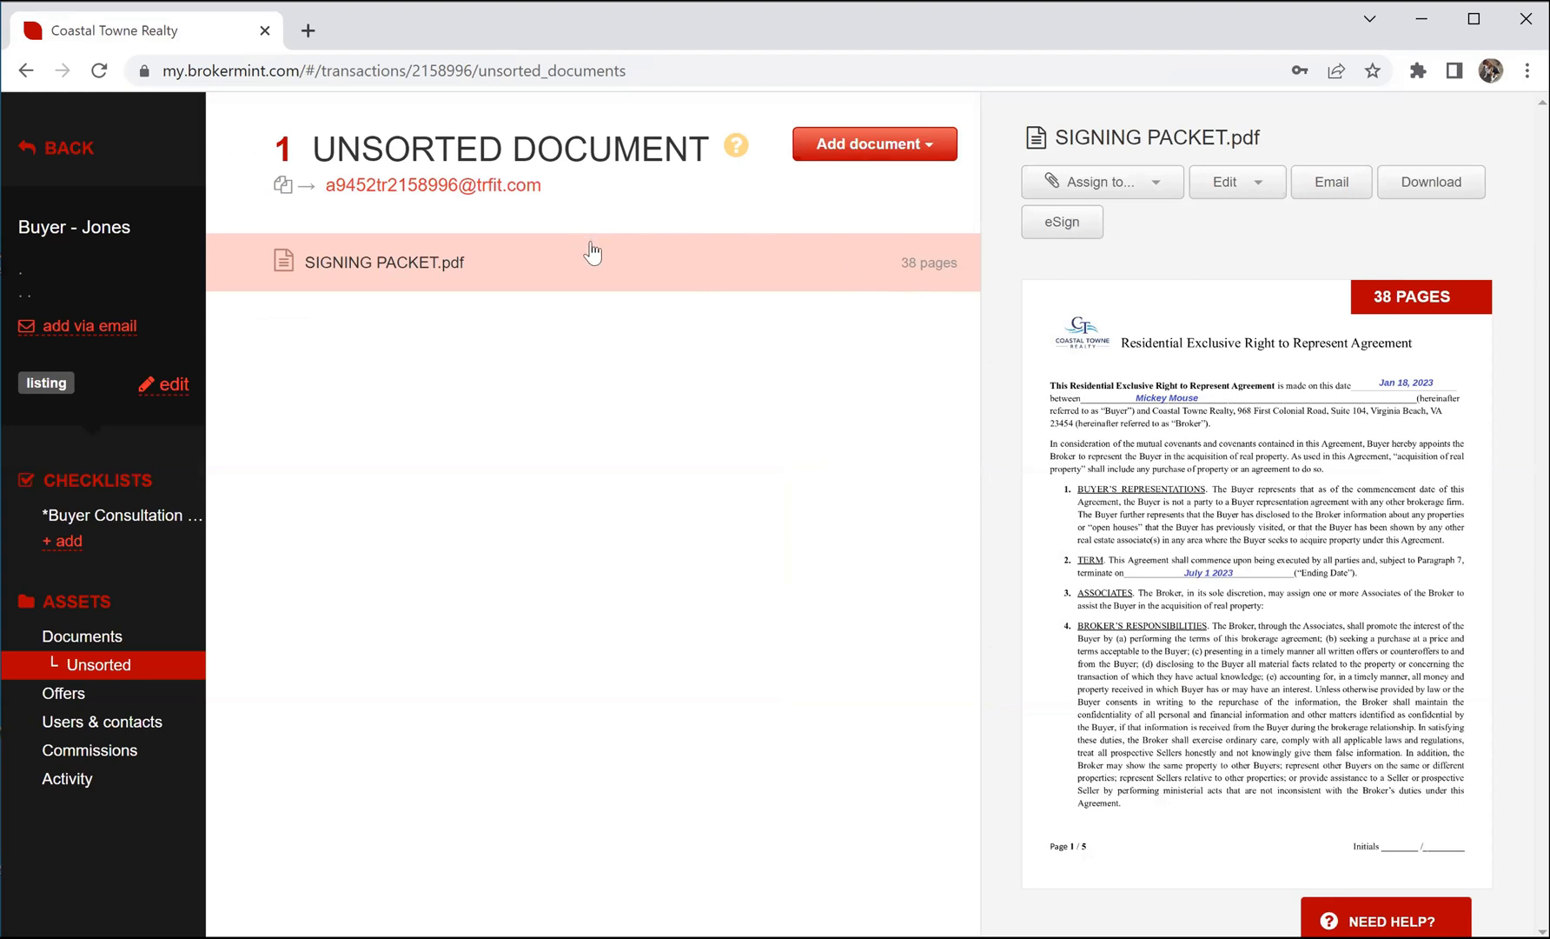
left_click(84, 519)
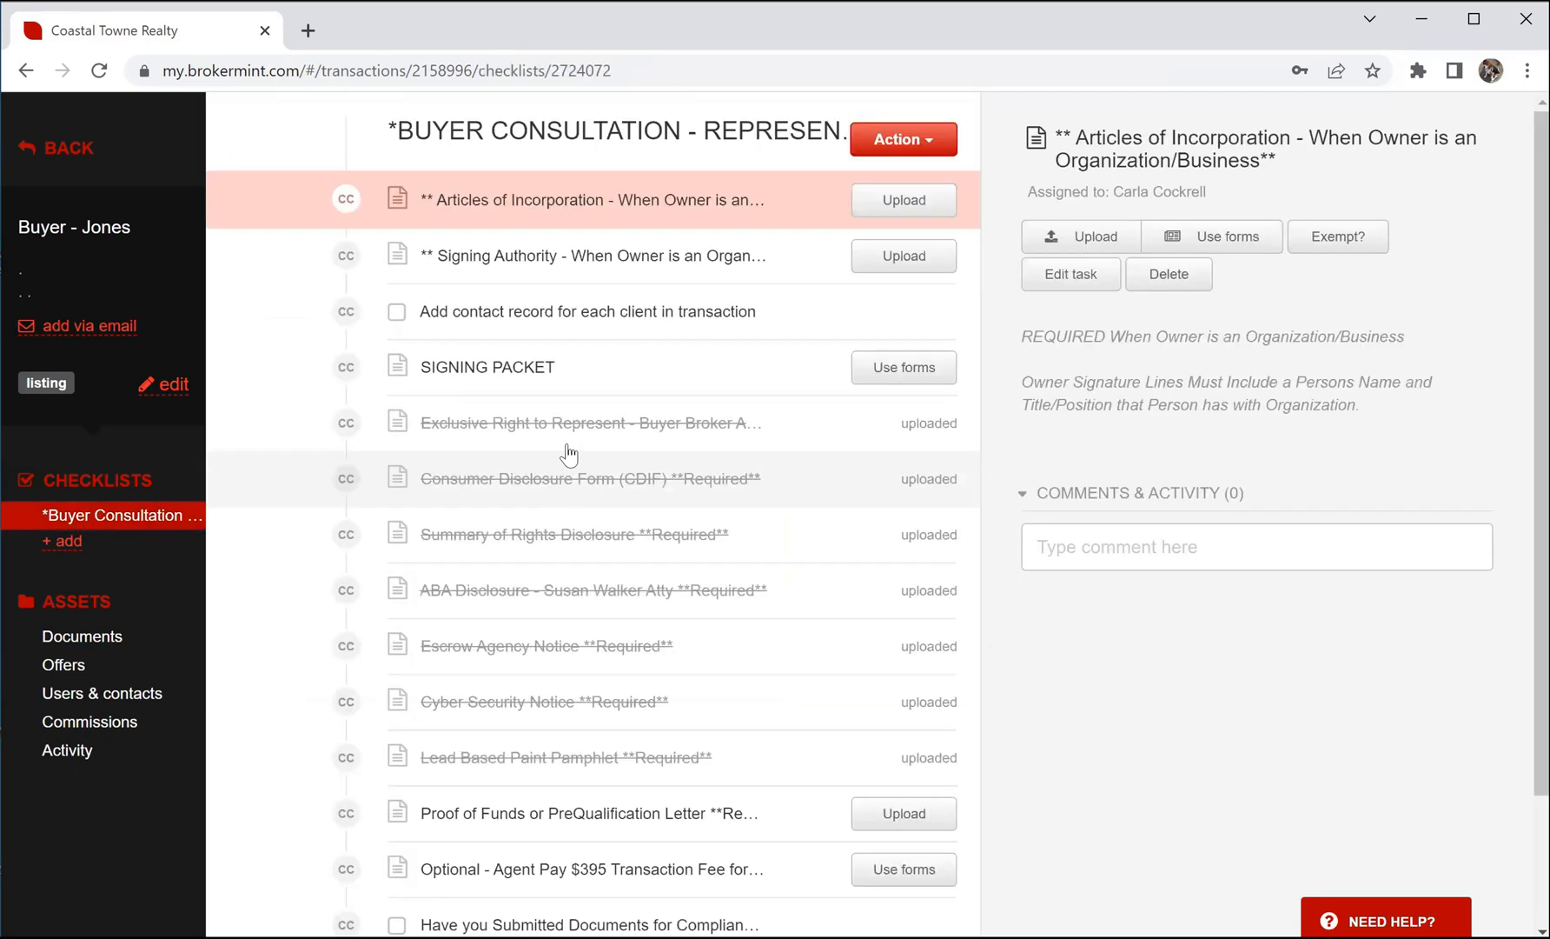
scroll(700, 504, "down", 2)
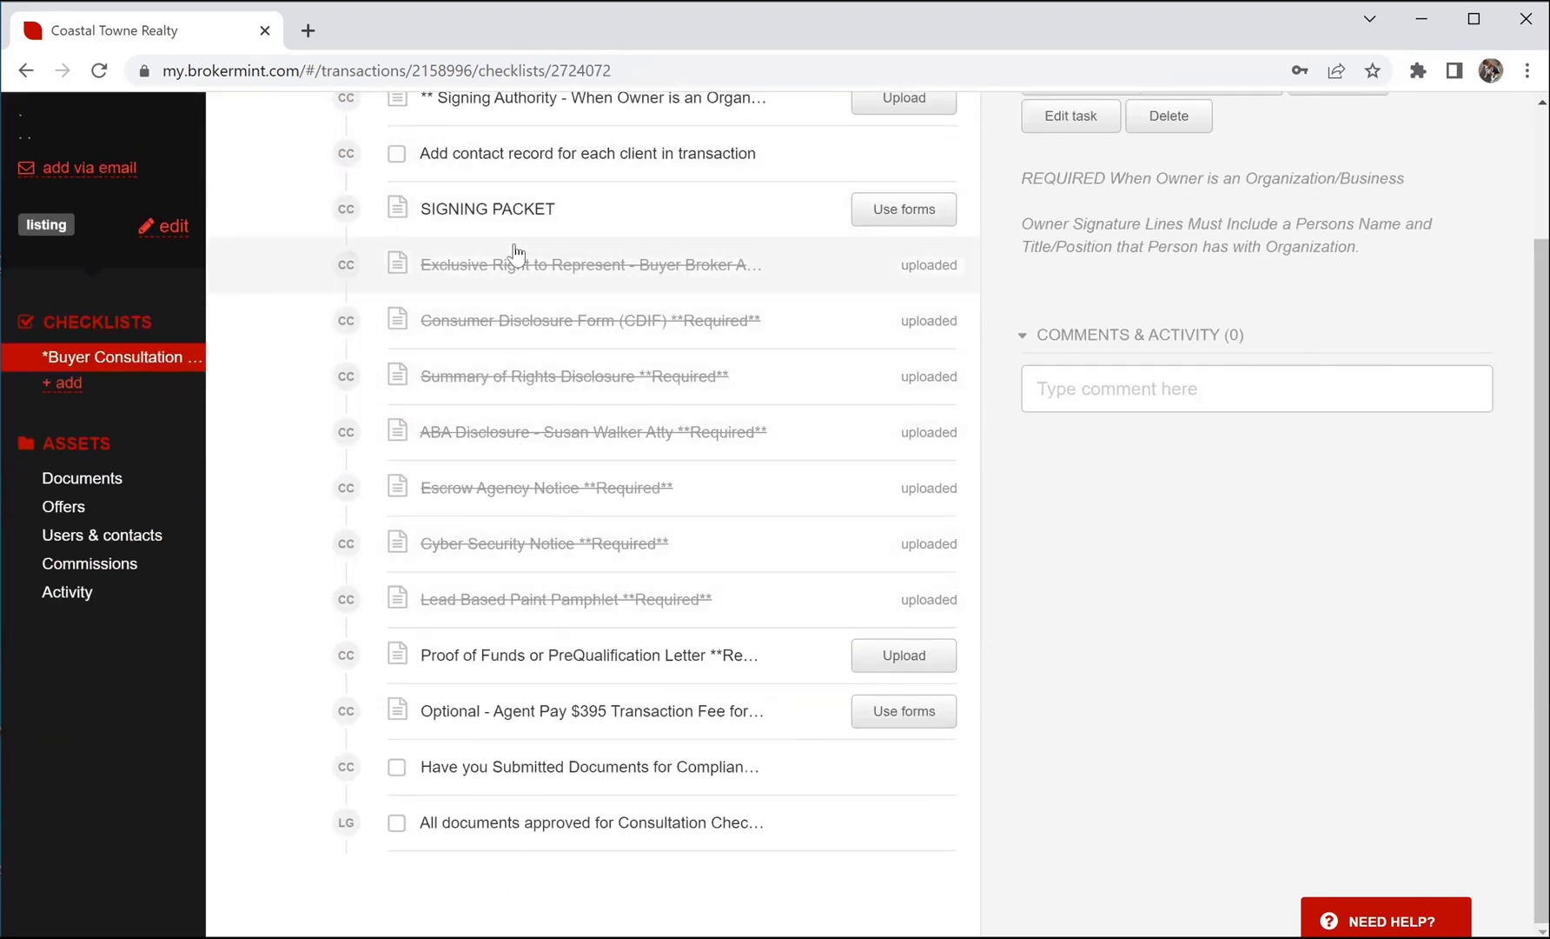
left_click(540, 272)
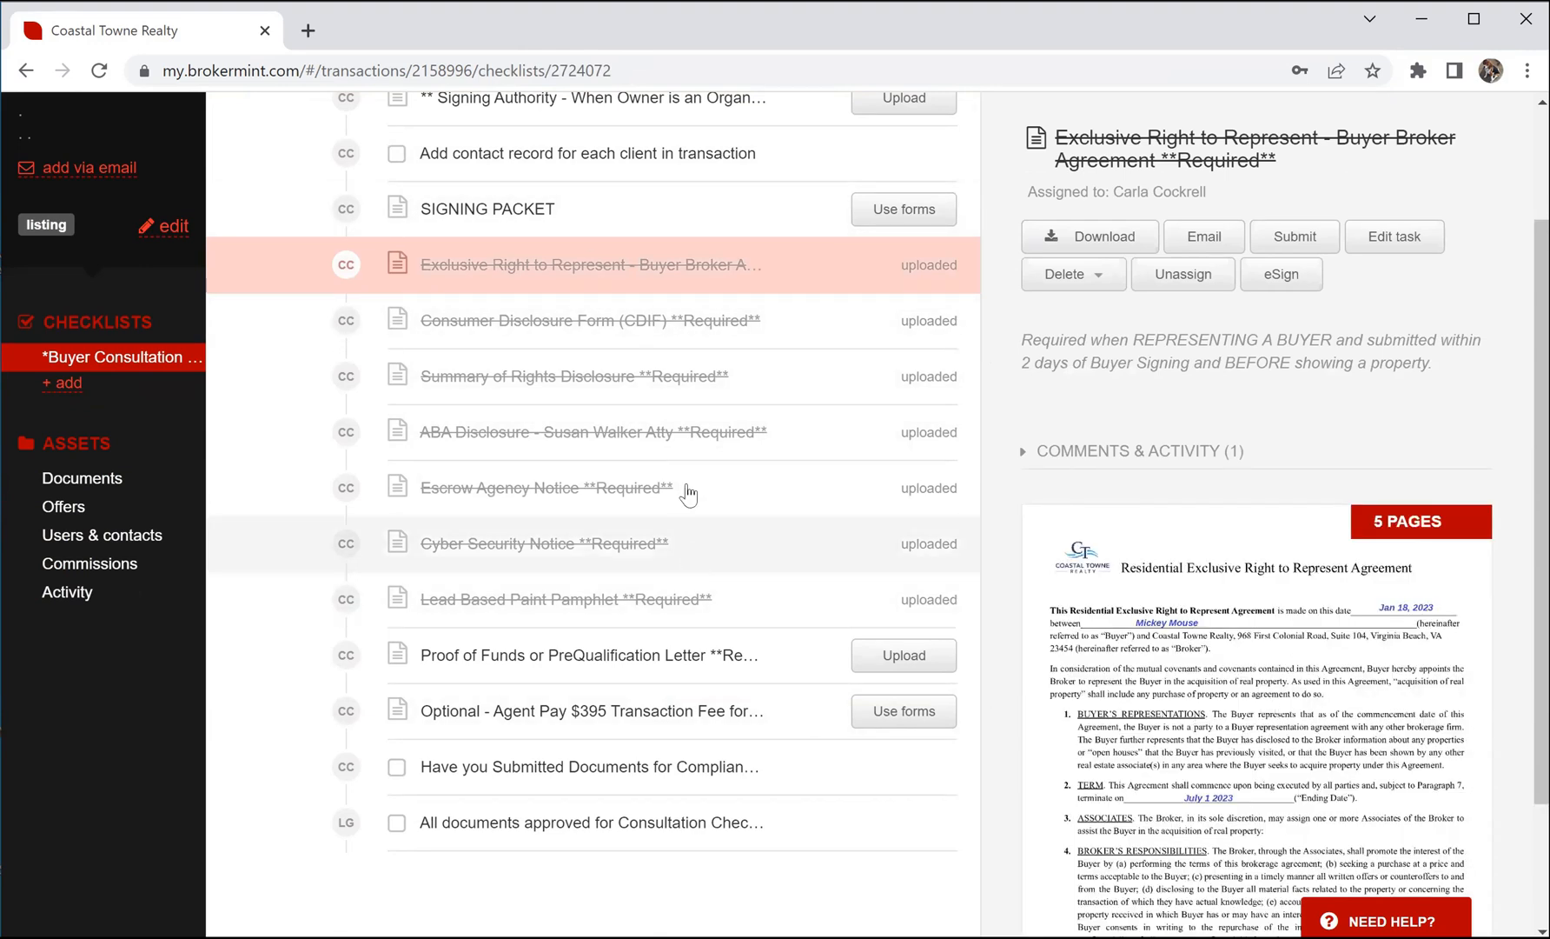
Step: Look over the Buyer Consultation checklist's items and start submitting the uploaded documents for review
scroll(693, 492, "up", 2)
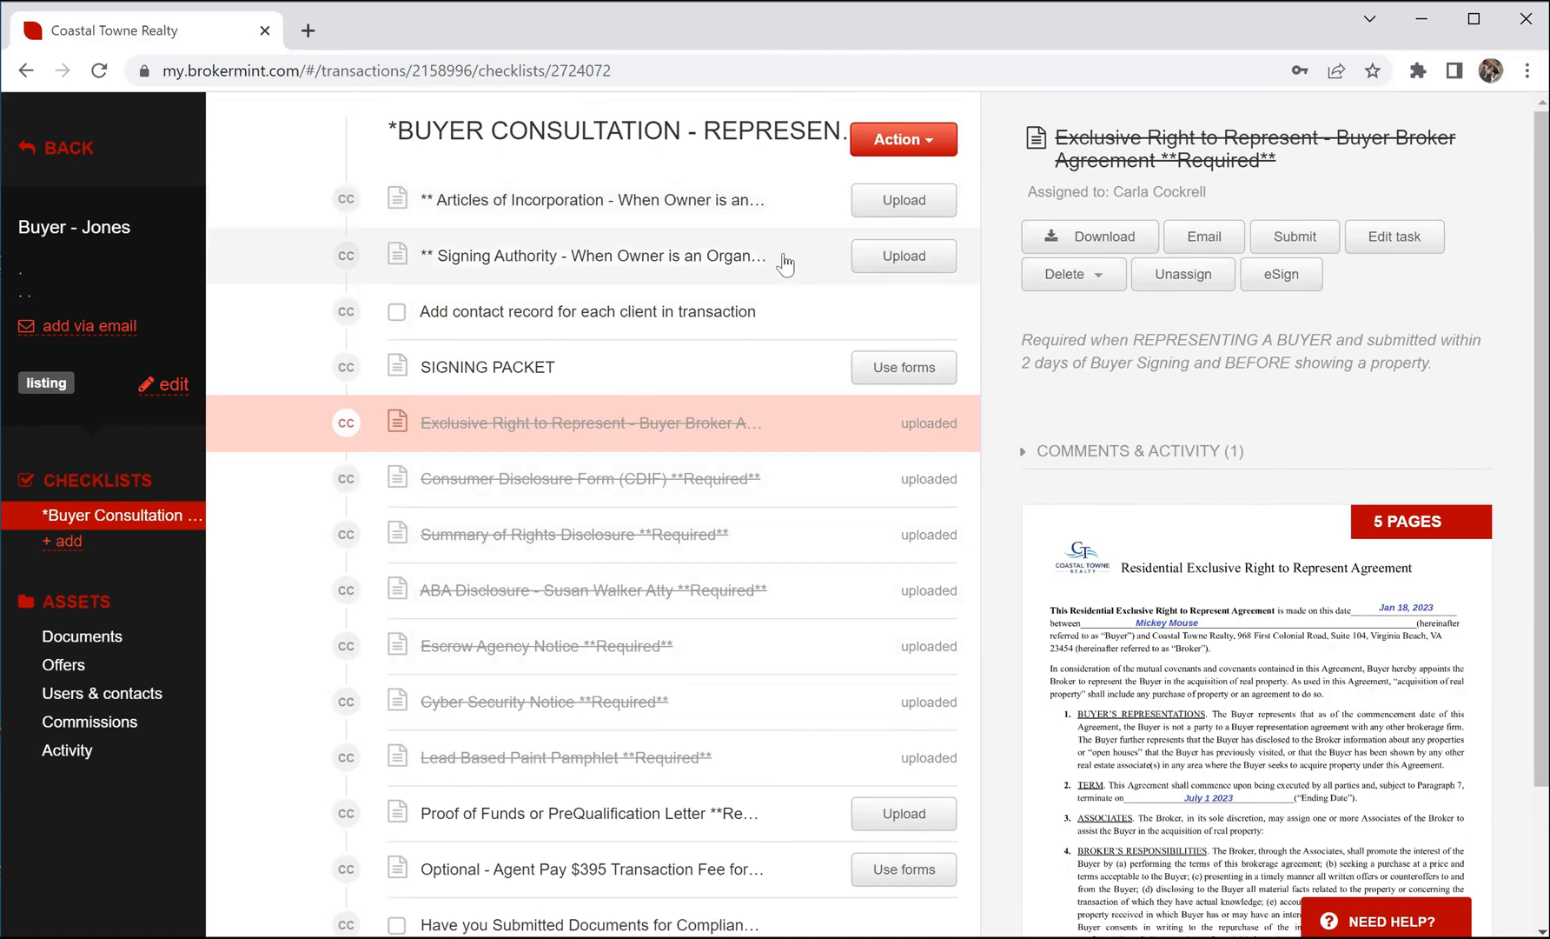
scroll(730, 467, "down", 1)
scroll(730, 467, "down", 1)
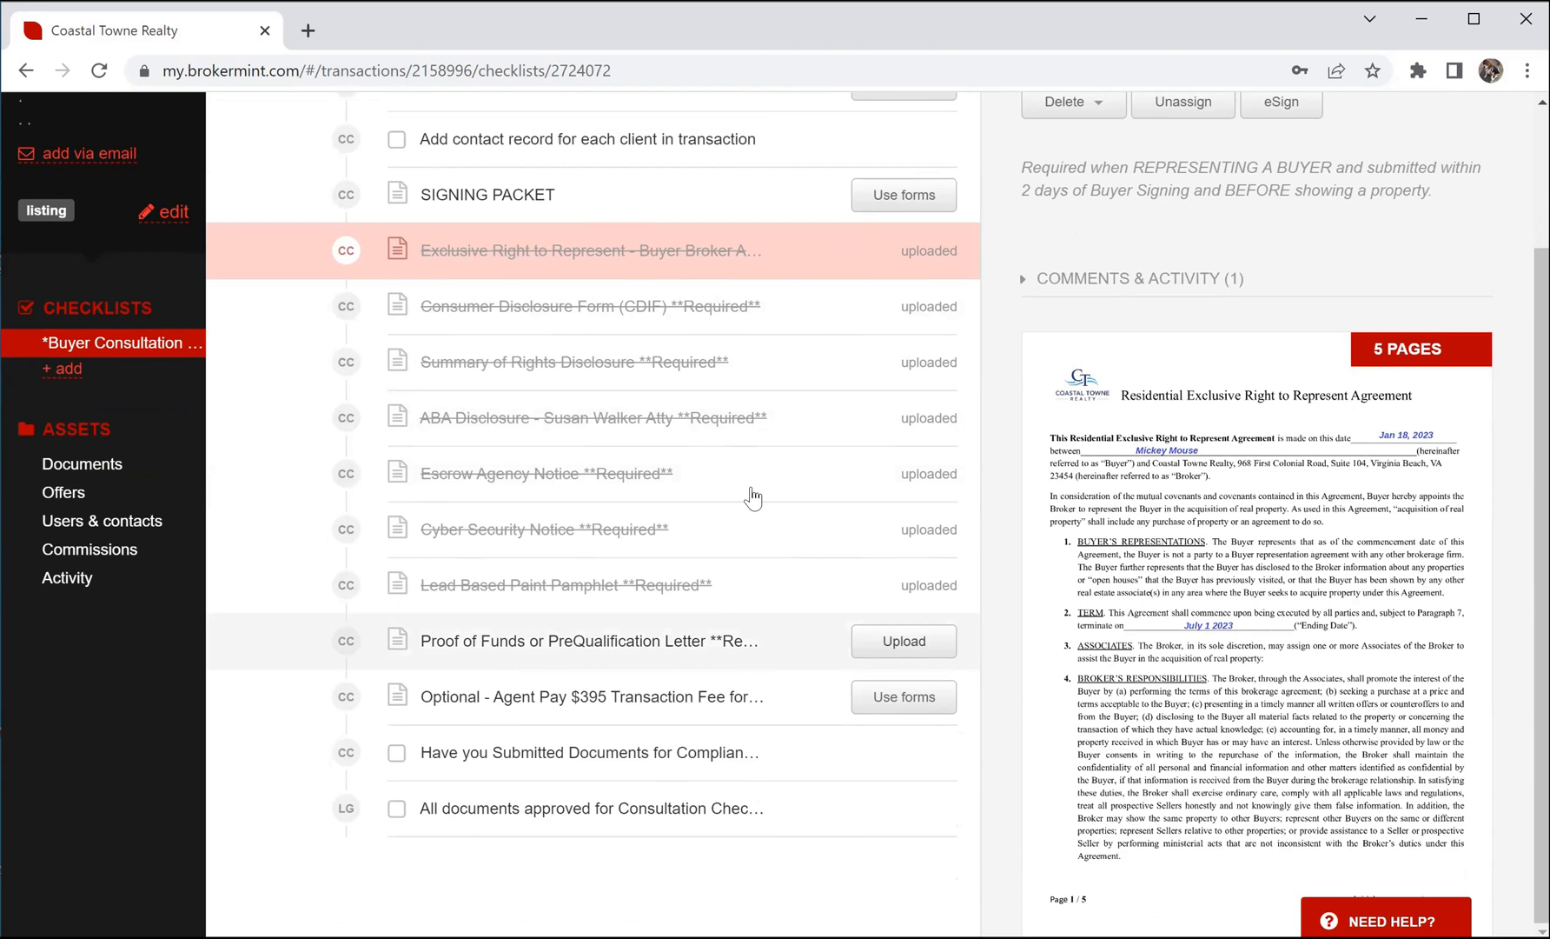
scroll(706, 462, "up", 3)
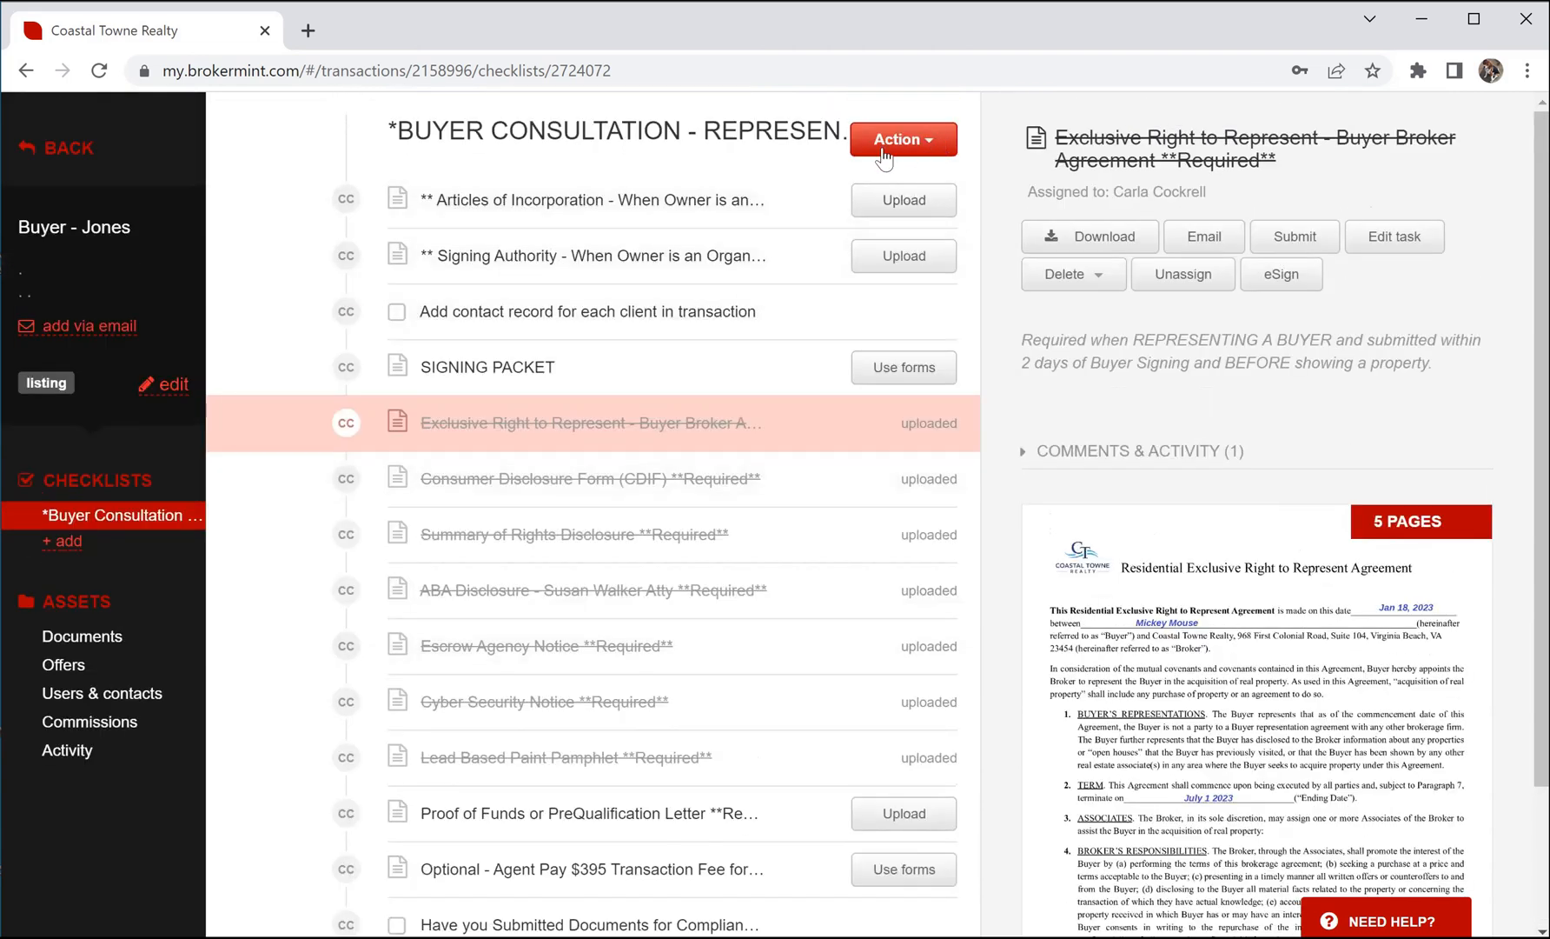
left_click(930, 146)
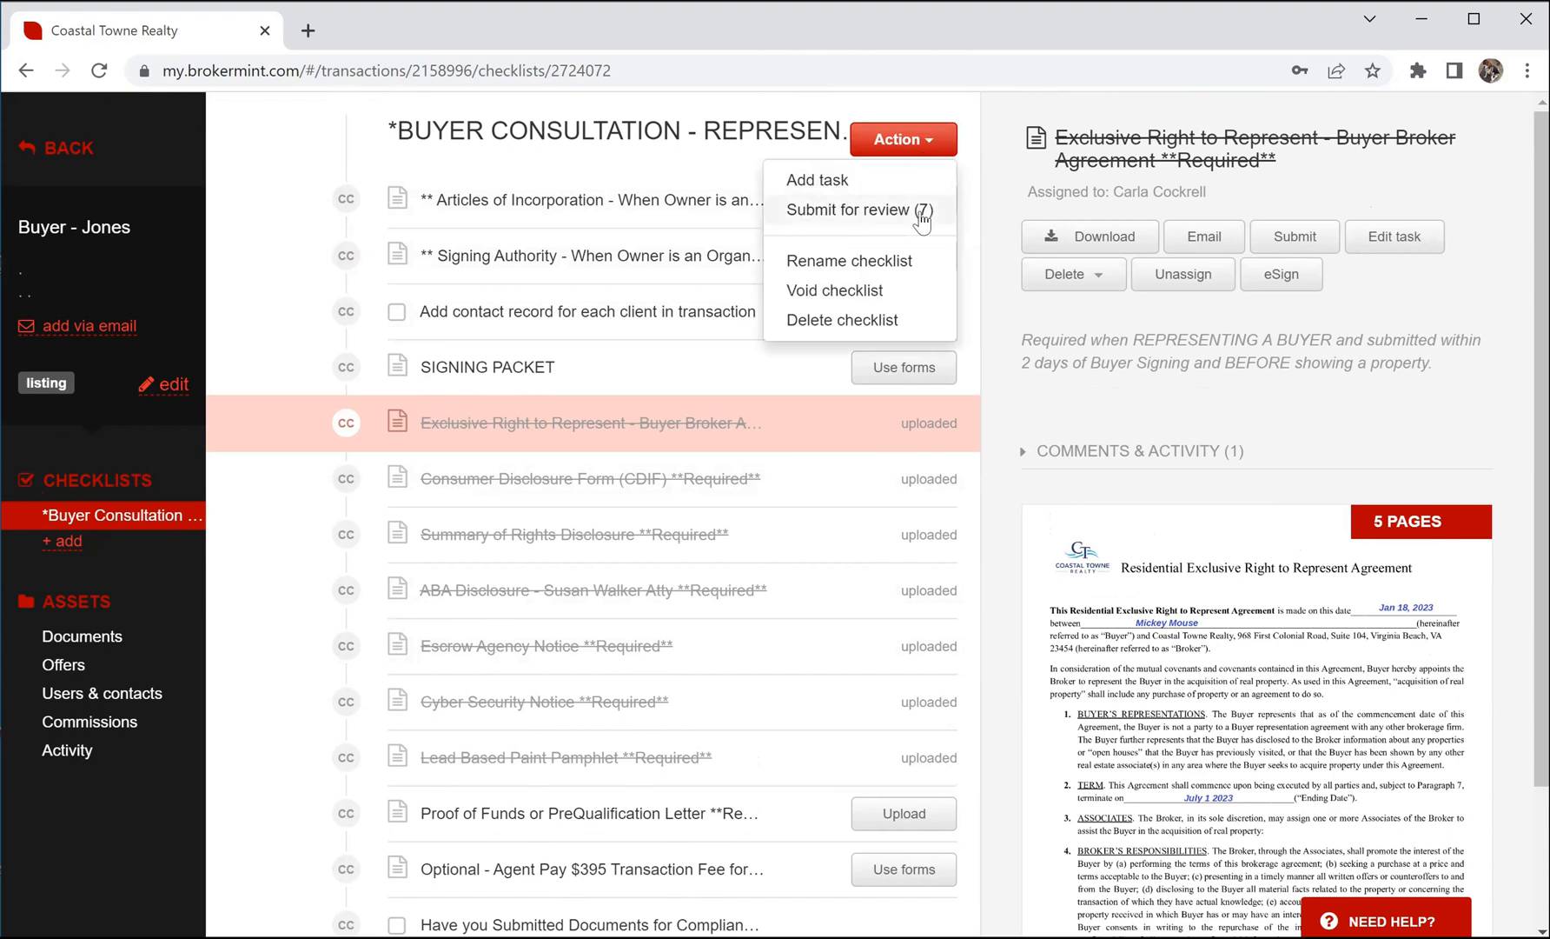
Step: Submit the uploaded documents of the Buyer Consultation checklist for review and confirm the submission
left_click(859, 207)
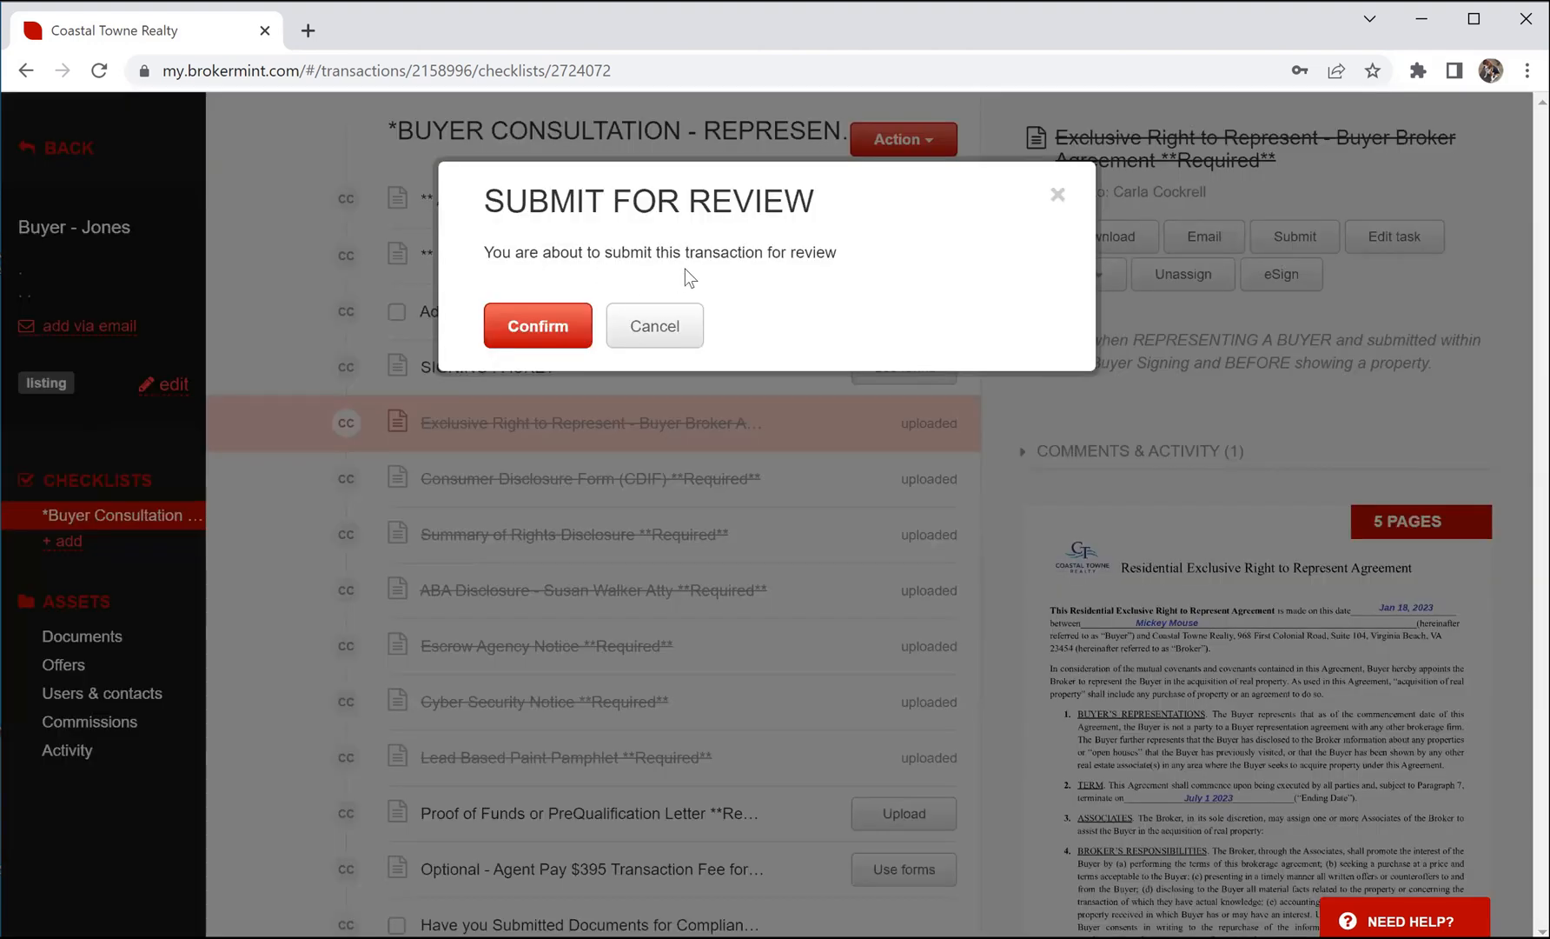
left_click(526, 324)
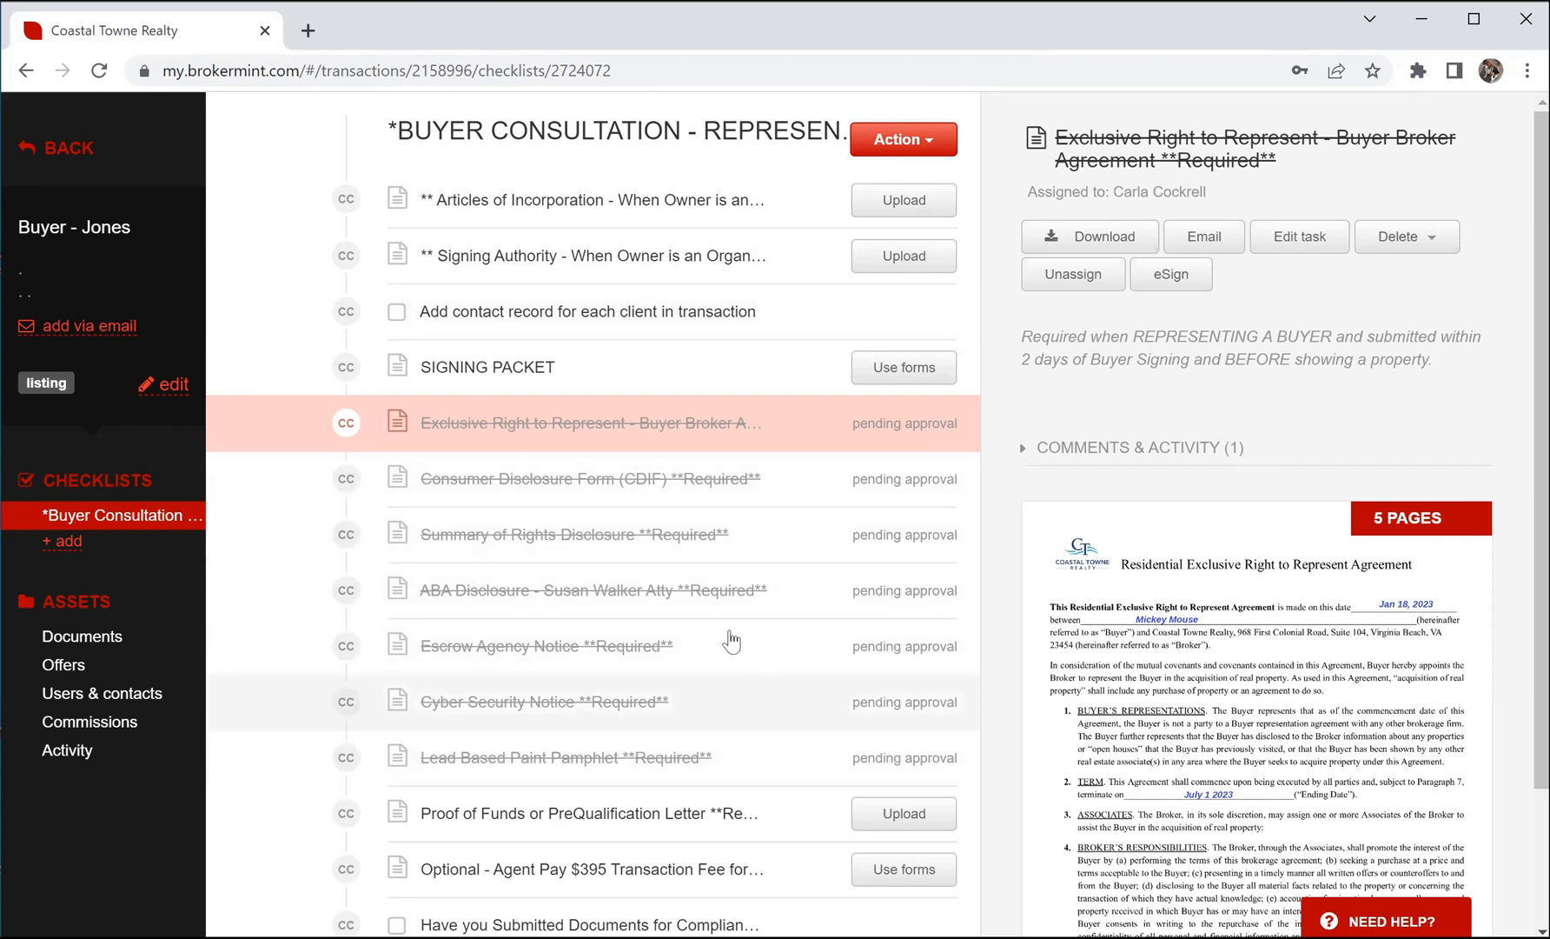
scroll(716, 639, "down", 2)
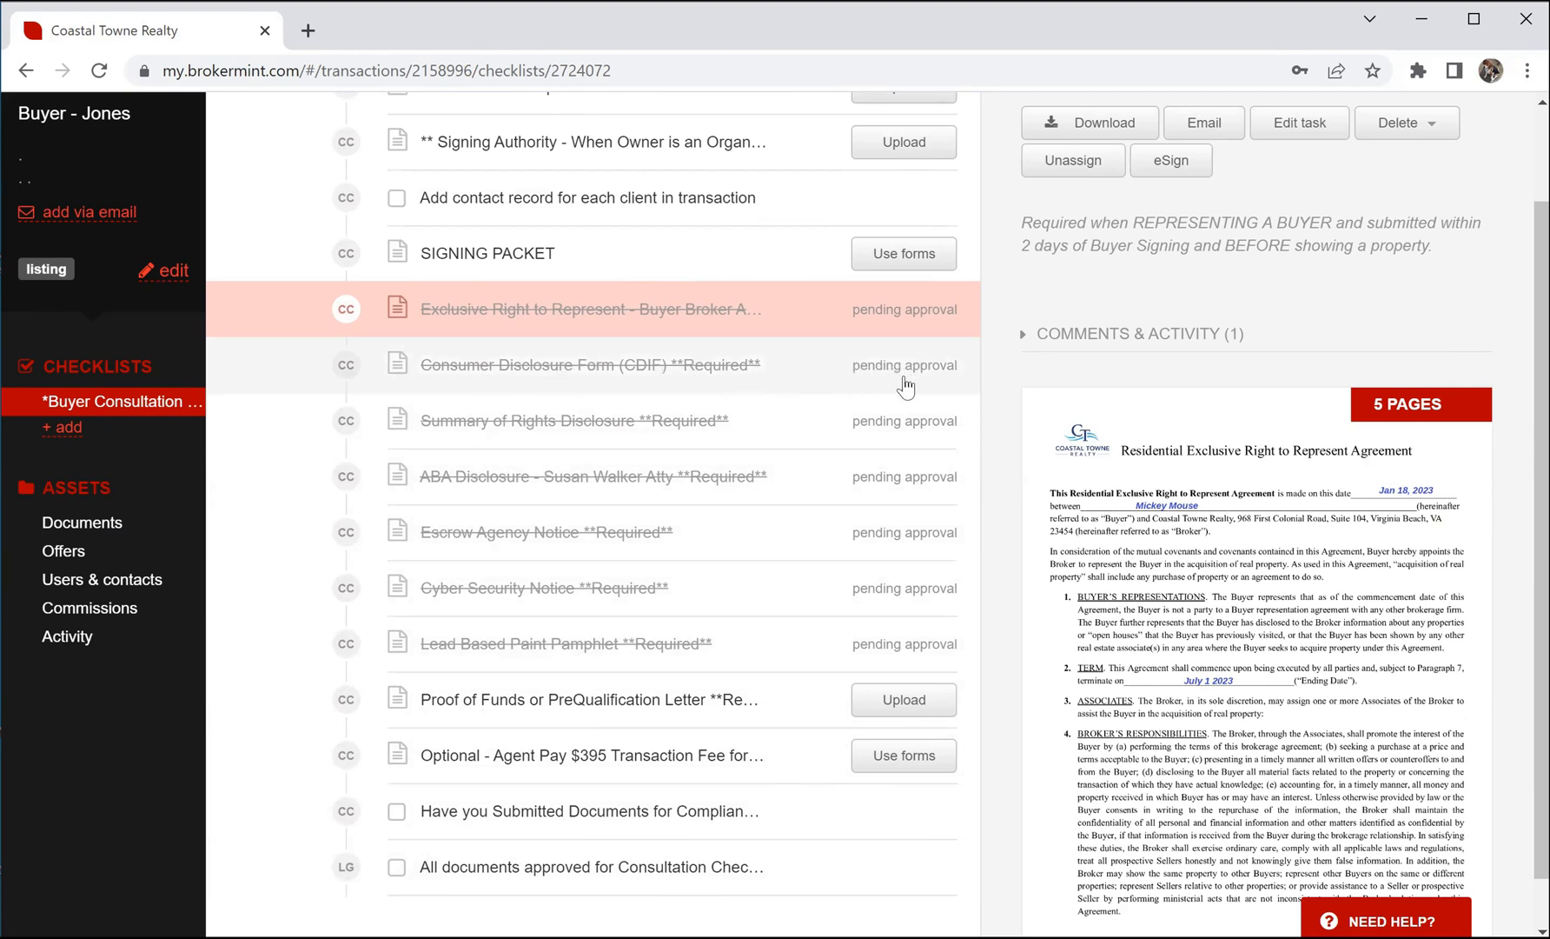
Step: Expand the comments and activity of the Exclusive Right to Represent task and look over the submitted checklist items
left_click(1182, 335)
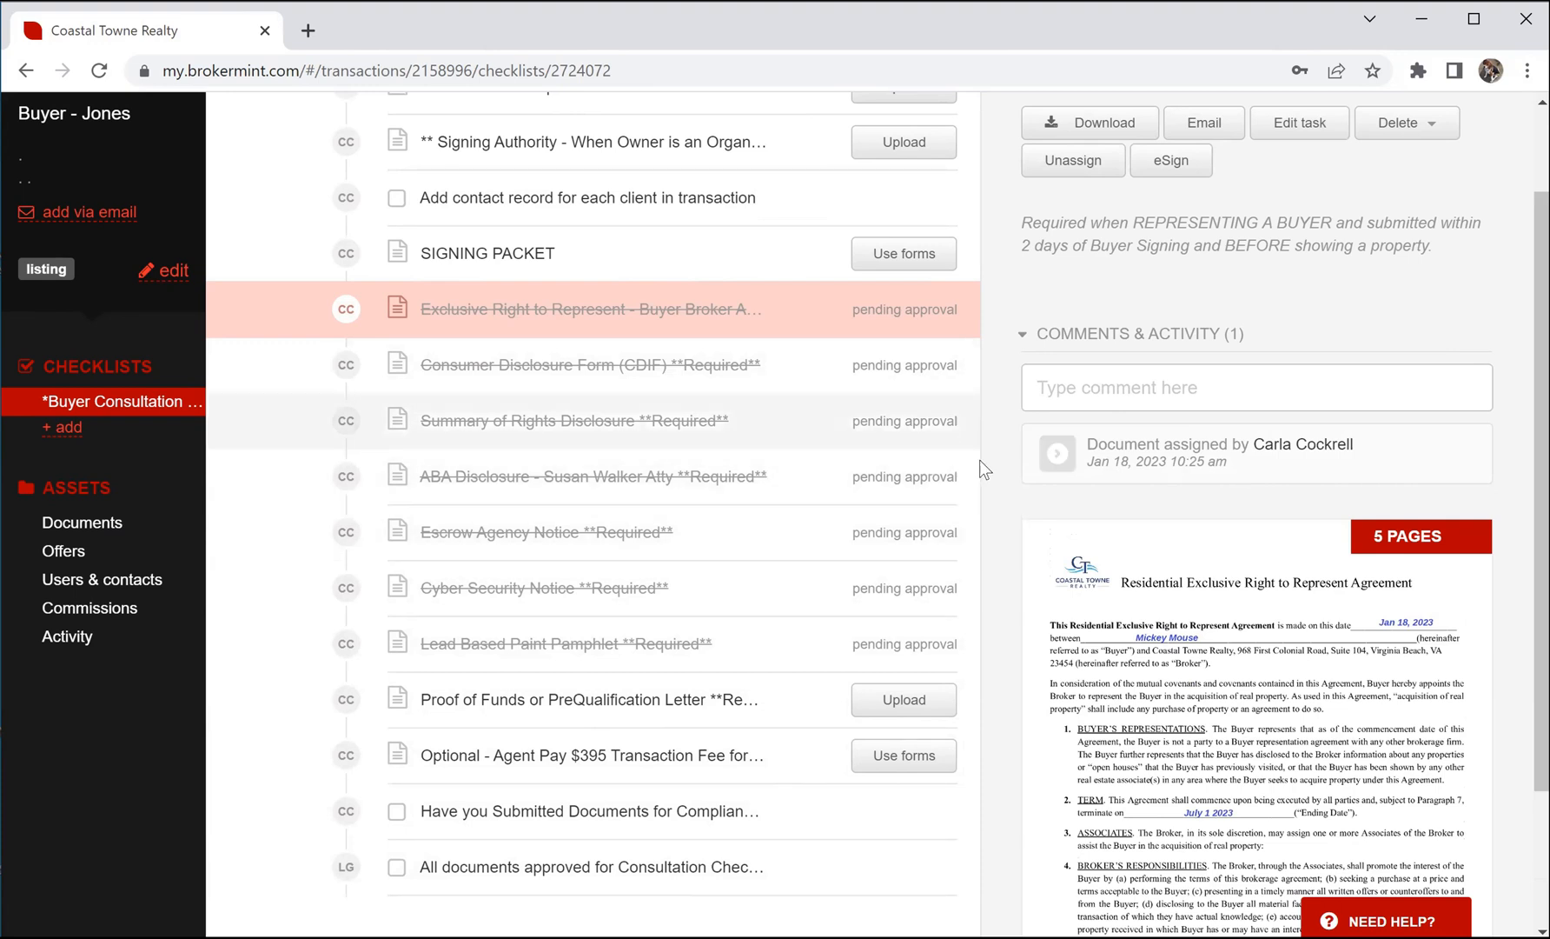
scroll(979, 462, "down", 1)
scroll(973, 460, "down", 2)
scroll(1008, 417, "up", 3)
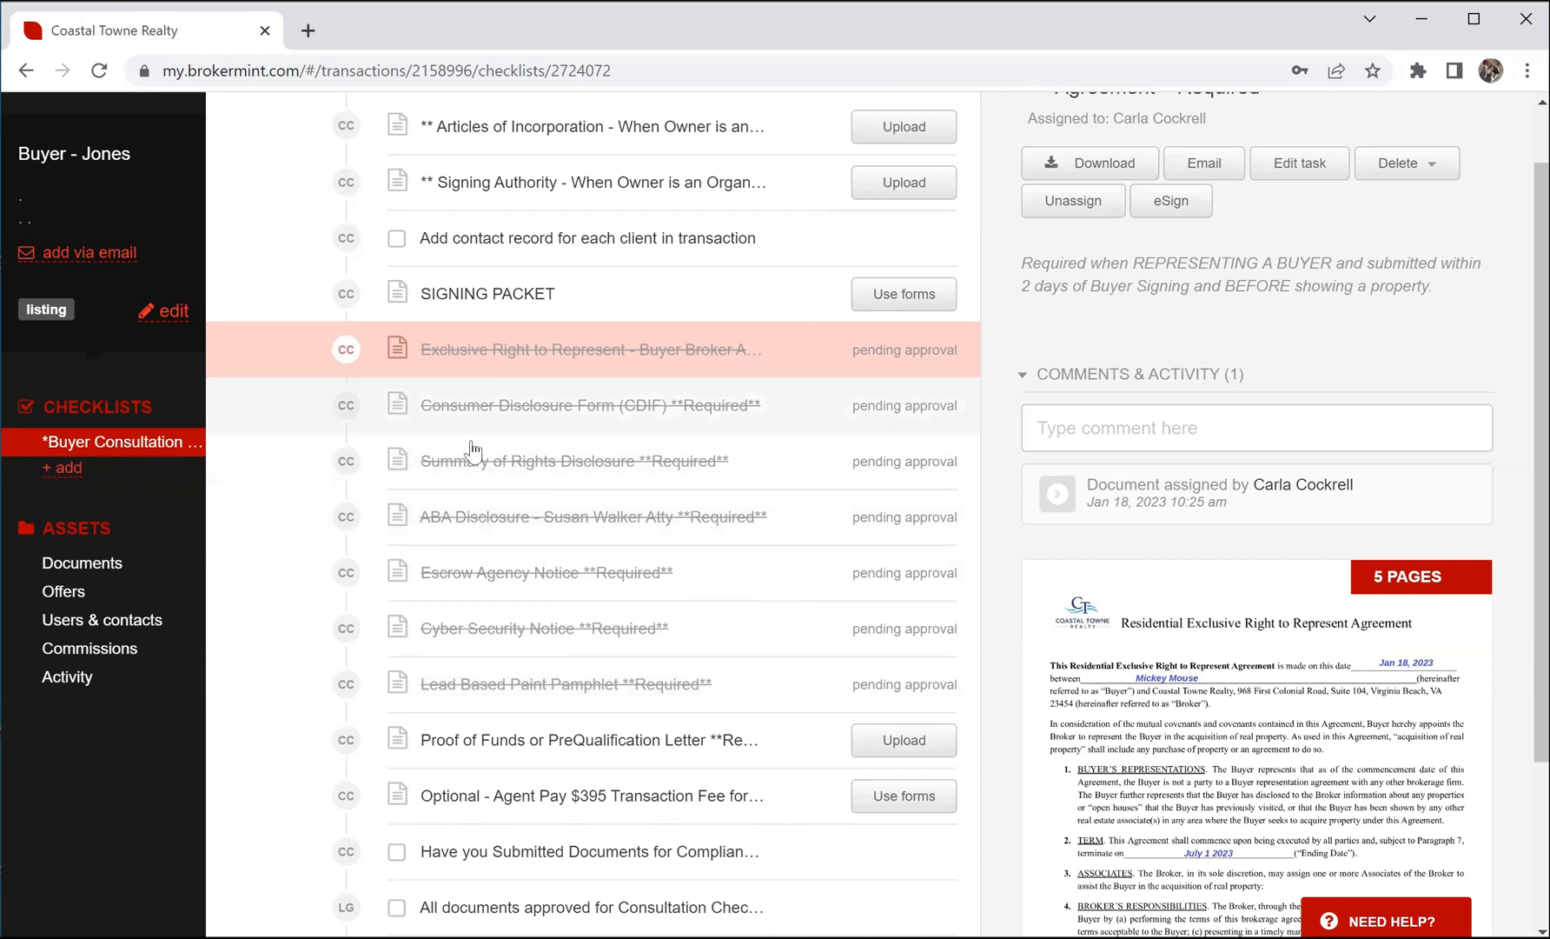
scroll(550, 479, "down", 1)
scroll(550, 479, "down", 1)
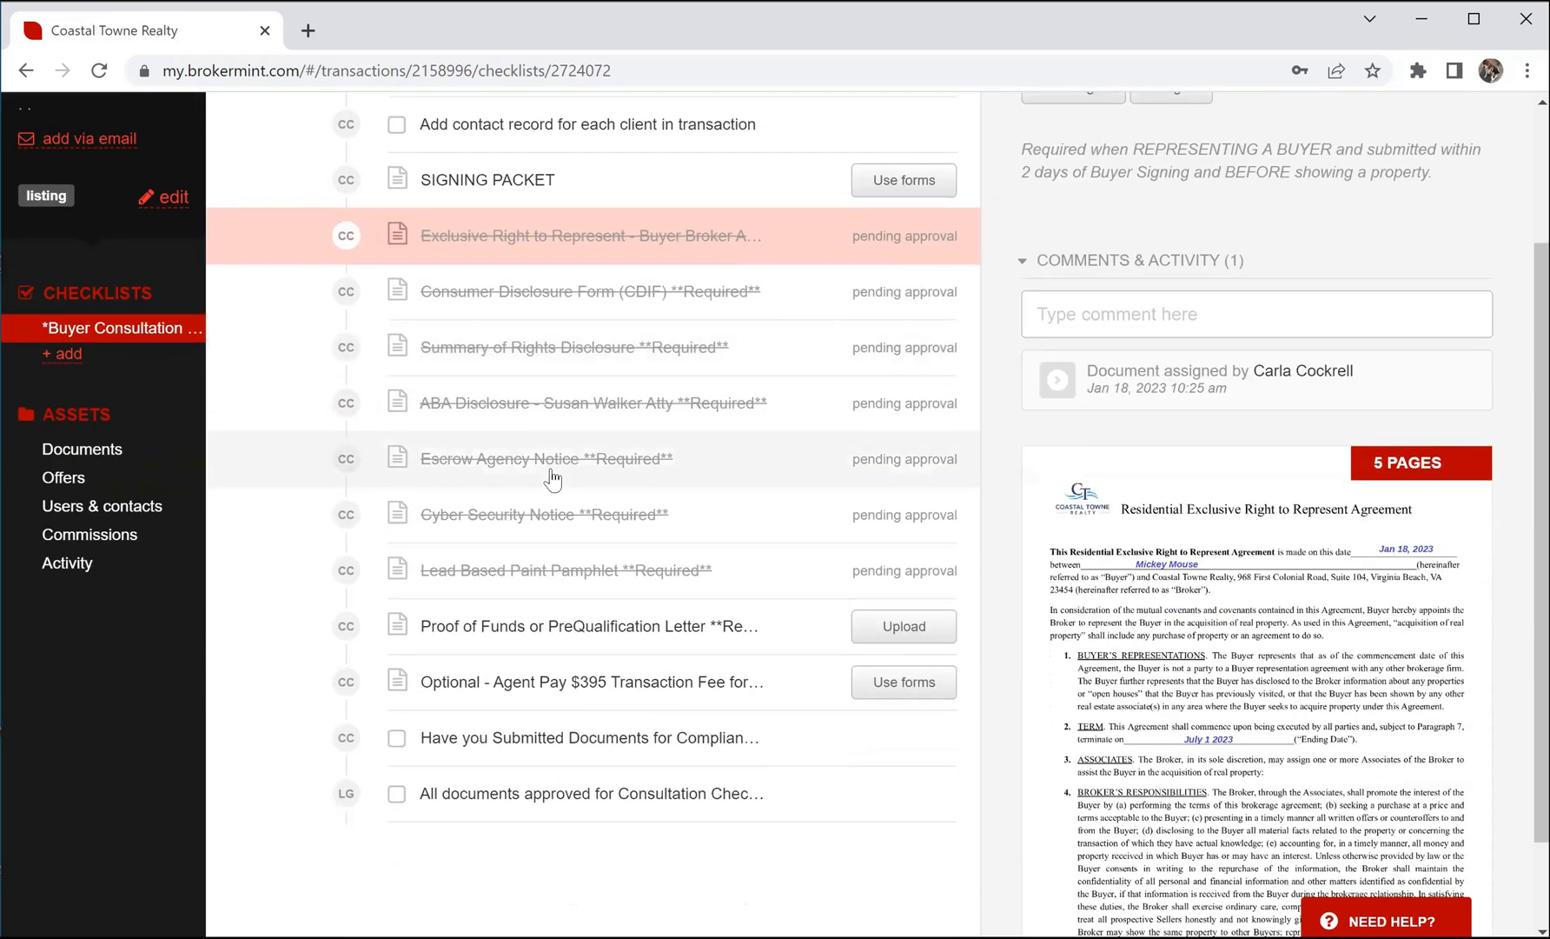
Step: Add a checklist to the transaction from the "*Purchase - General" template, leaving its date fields blank
left_click(65, 355)
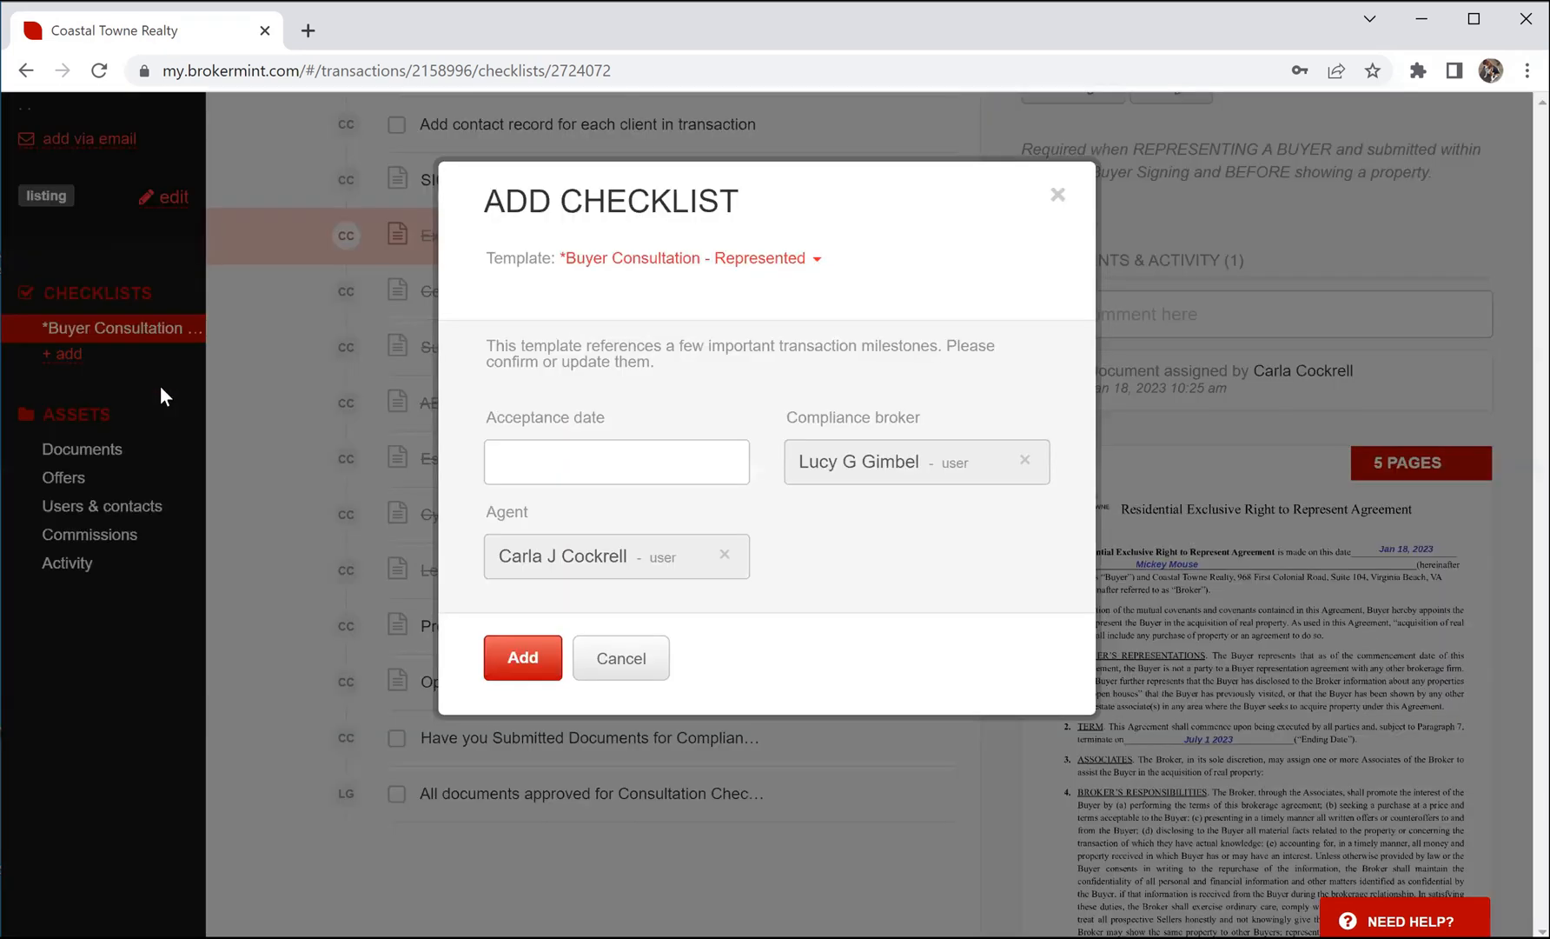
left_click(817, 259)
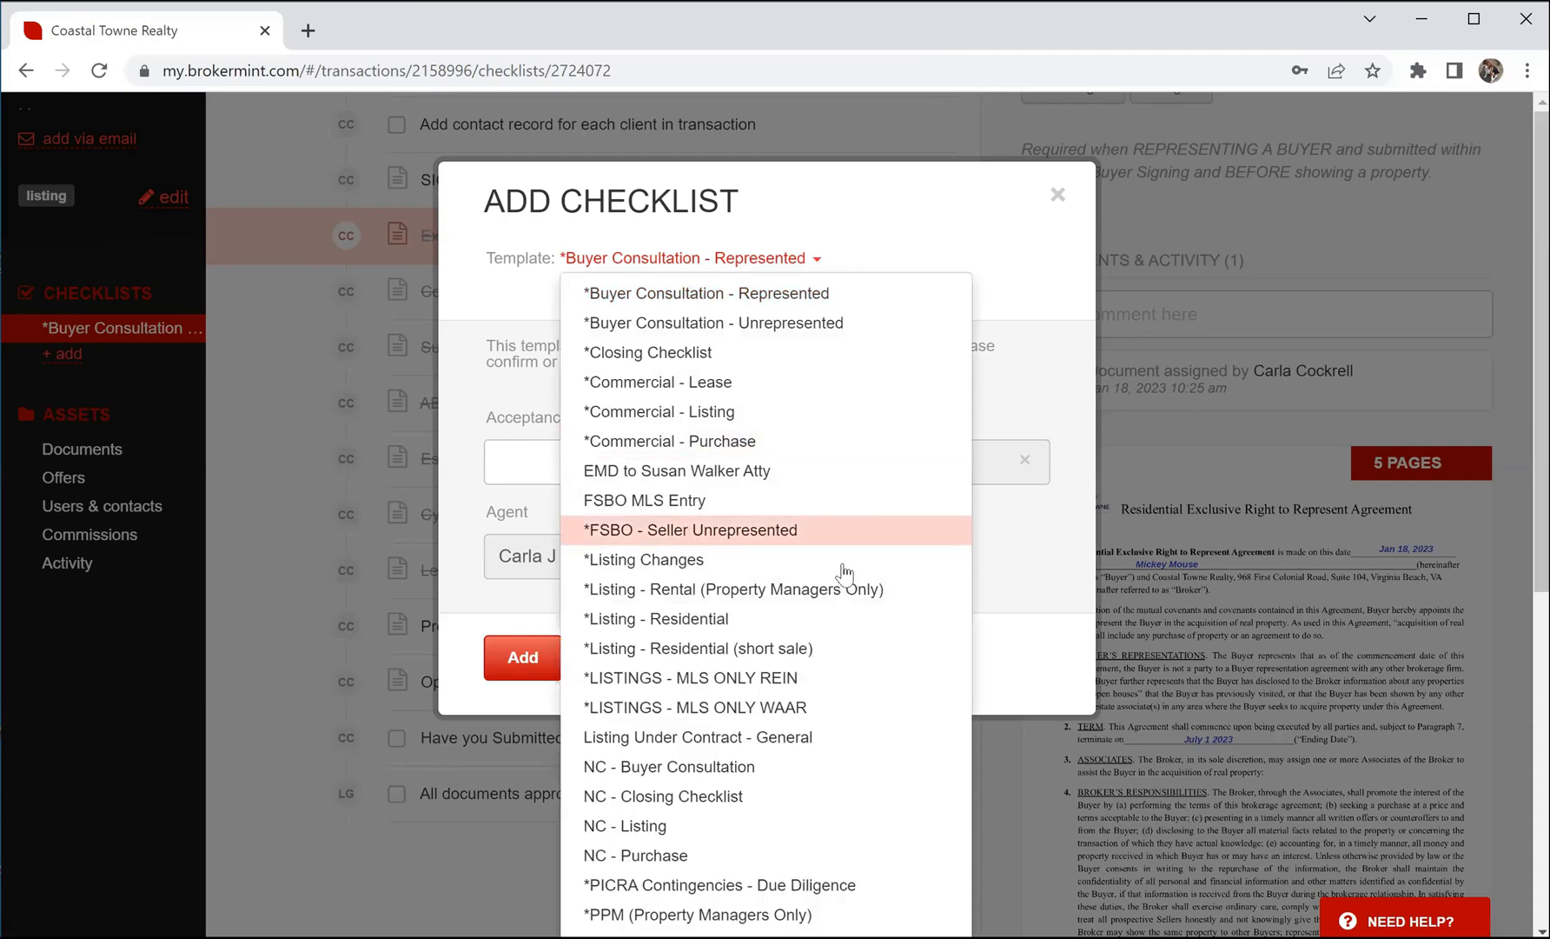
scroll(848, 574, "down", 1)
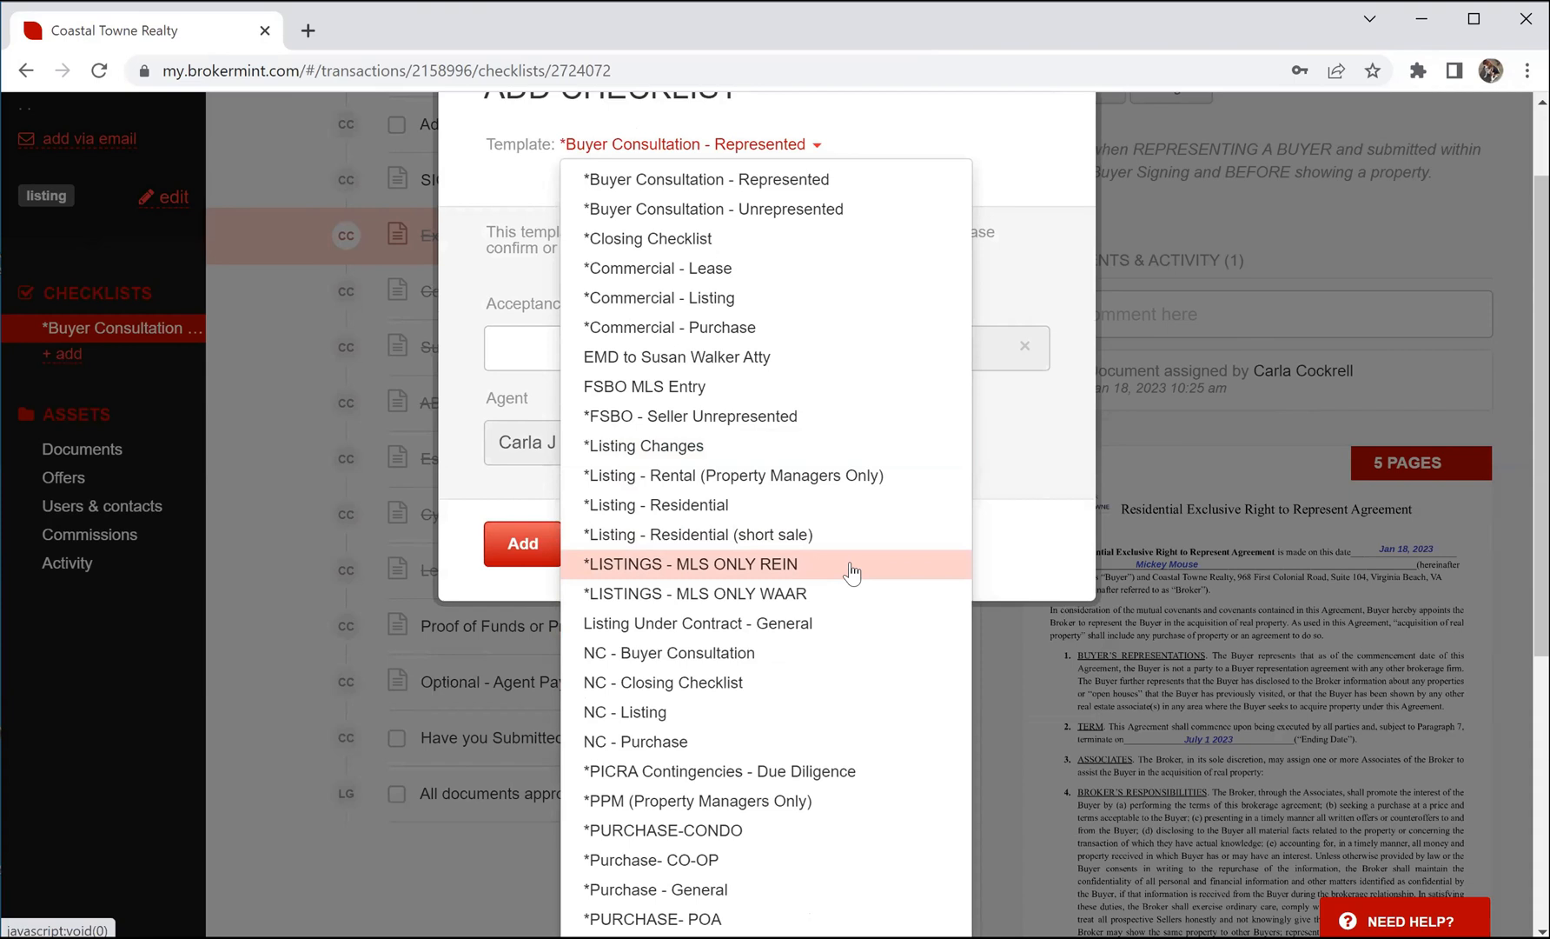
scroll(848, 574, "down", 1)
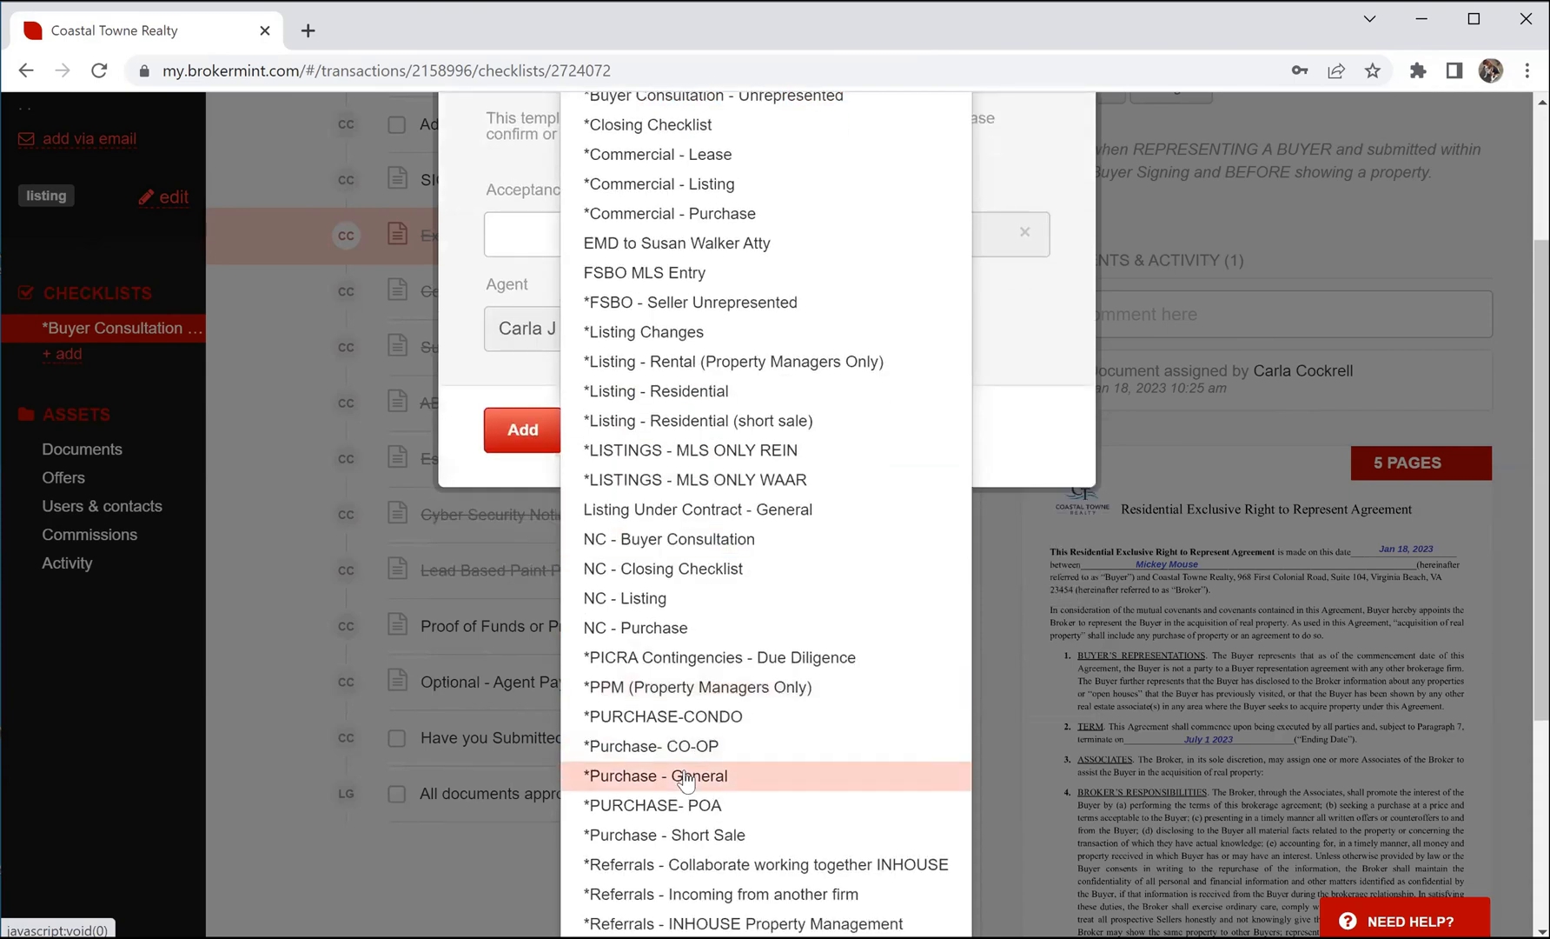
left_click(687, 781)
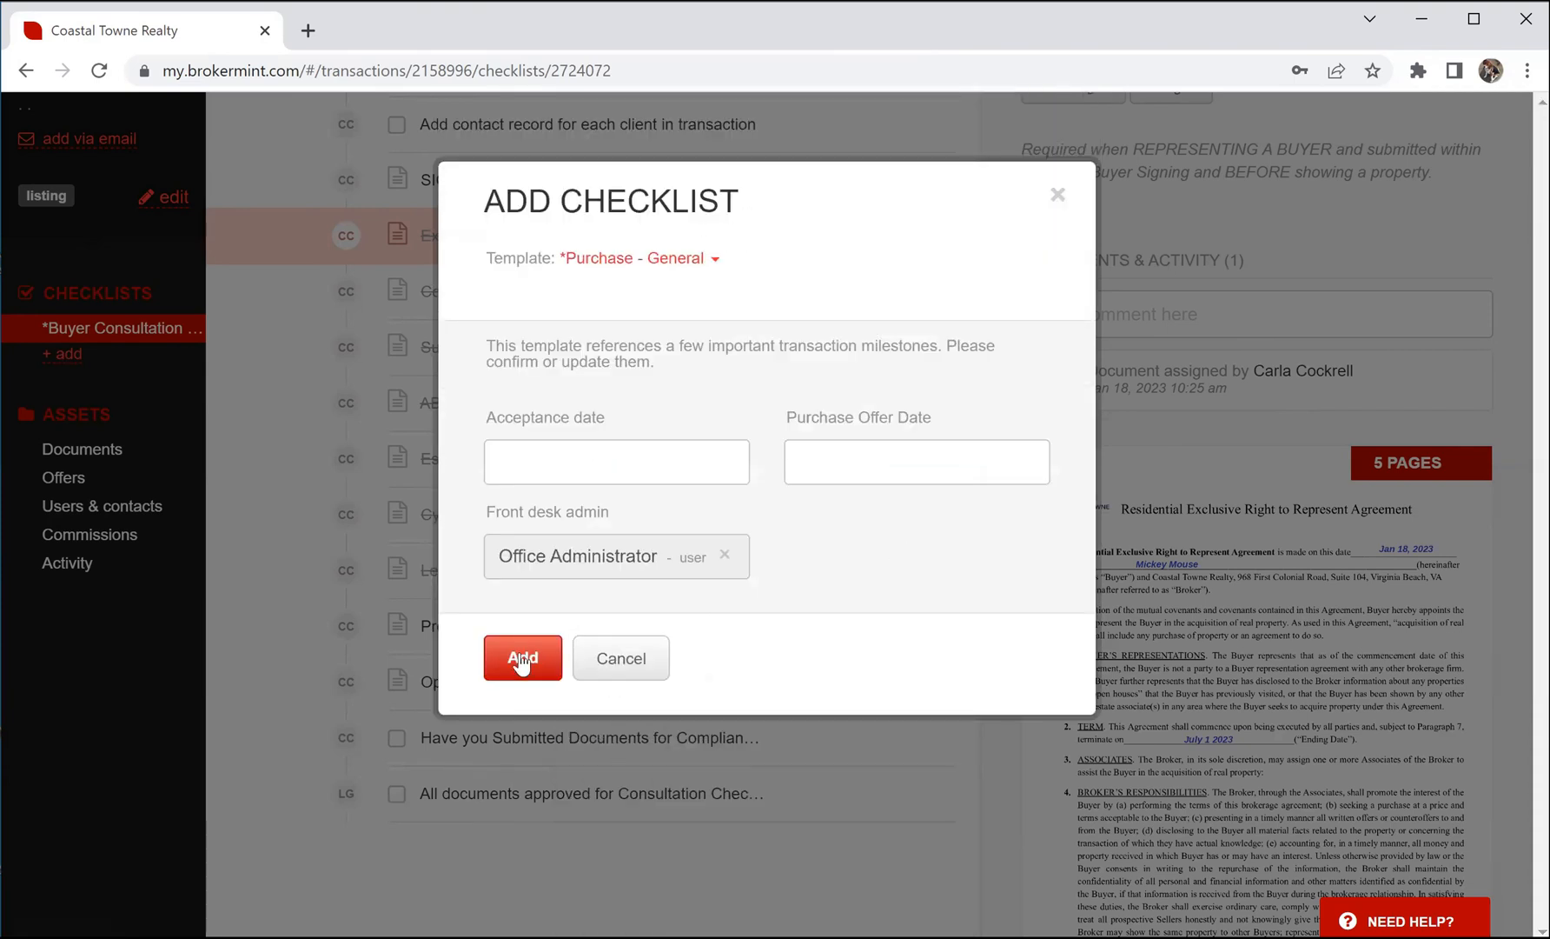
left_click(525, 657)
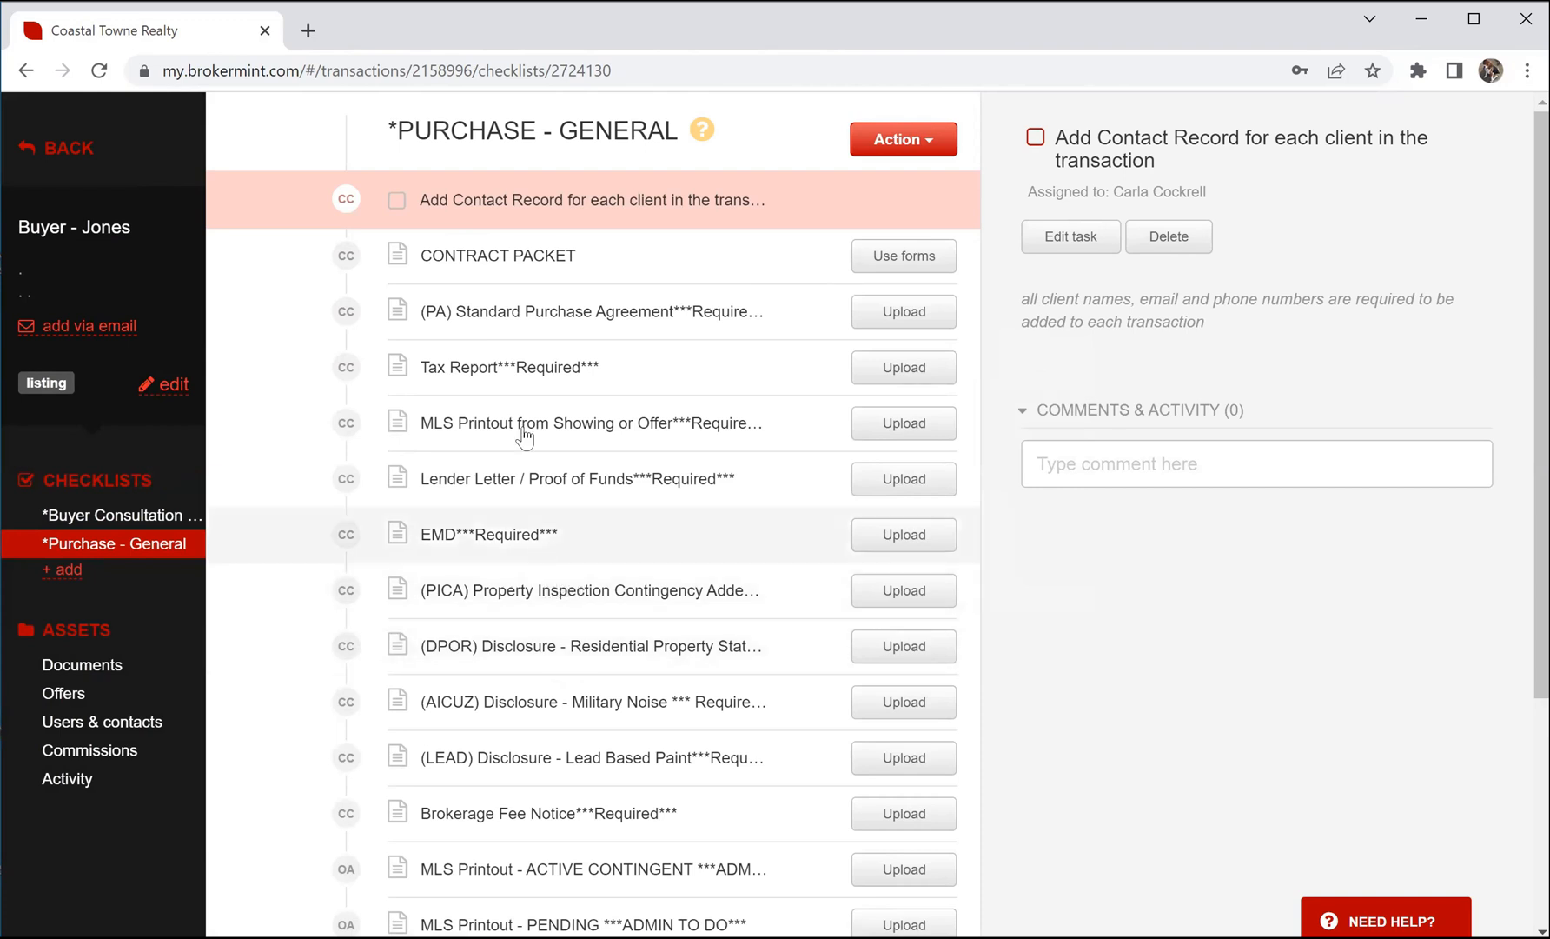
Step: Open the forms and documents package of the CONTRACT PACKET task
left_click(596, 263)
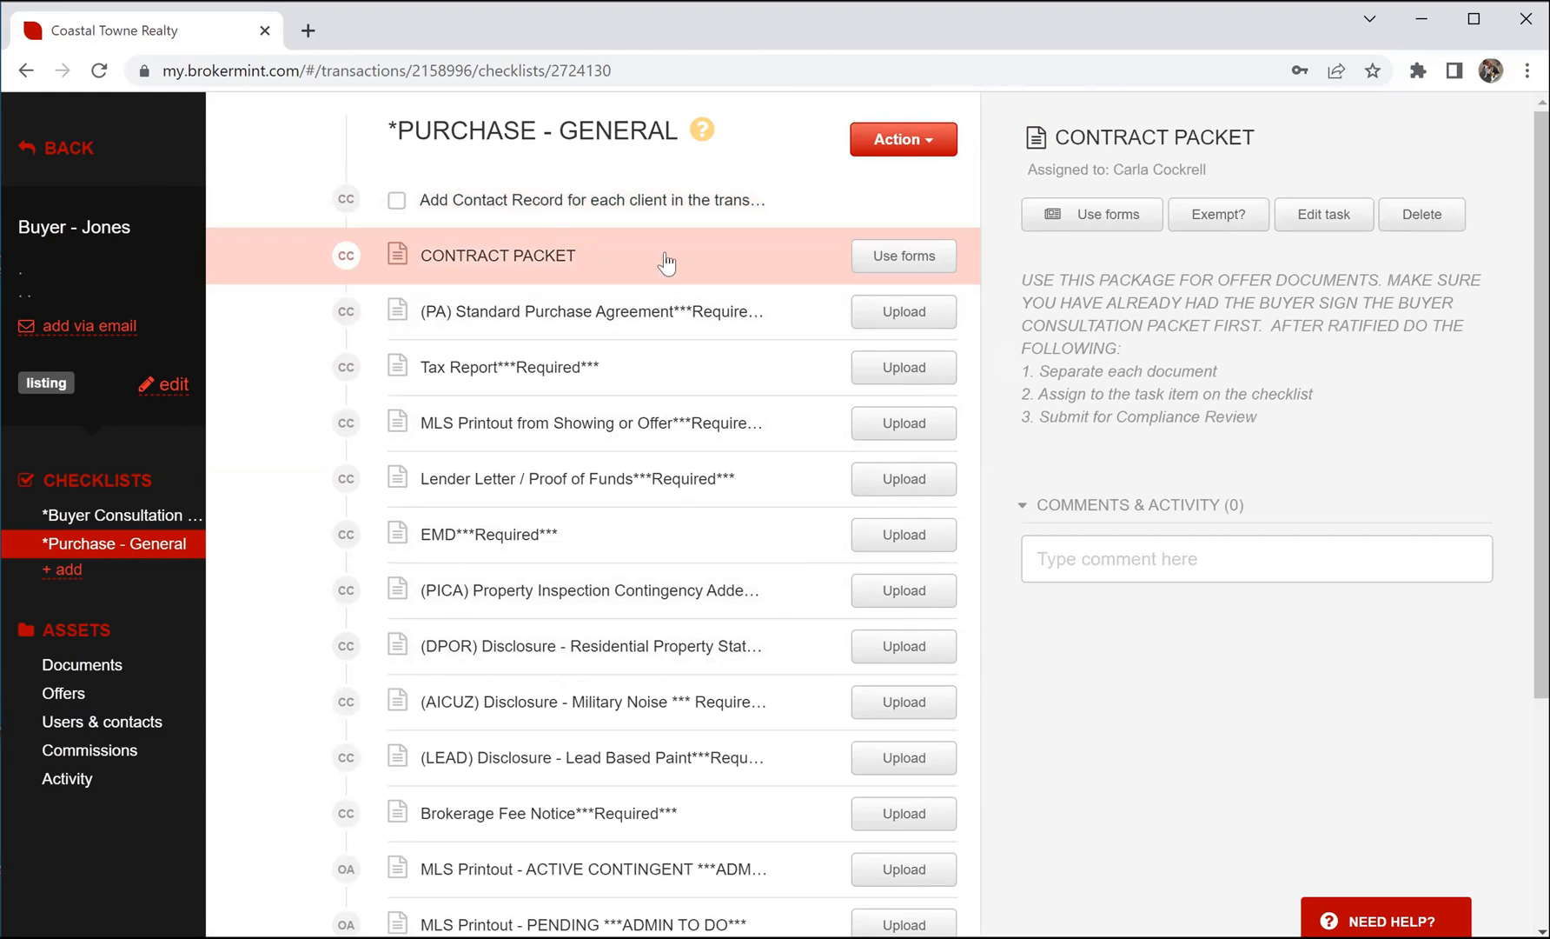
left_click(908, 257)
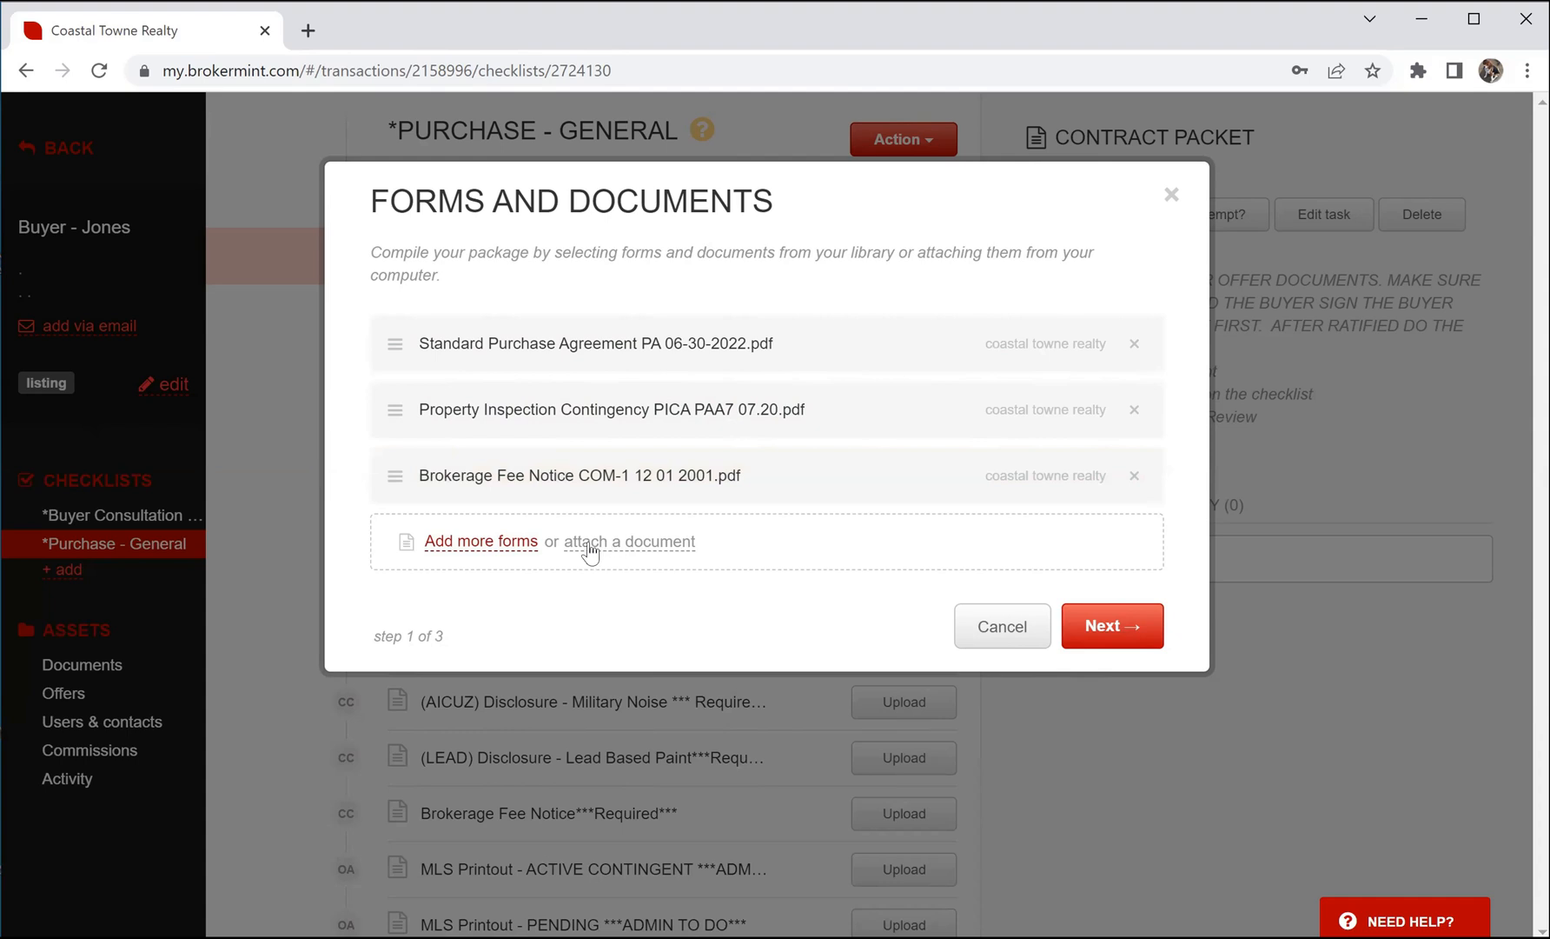
left_click(642, 539)
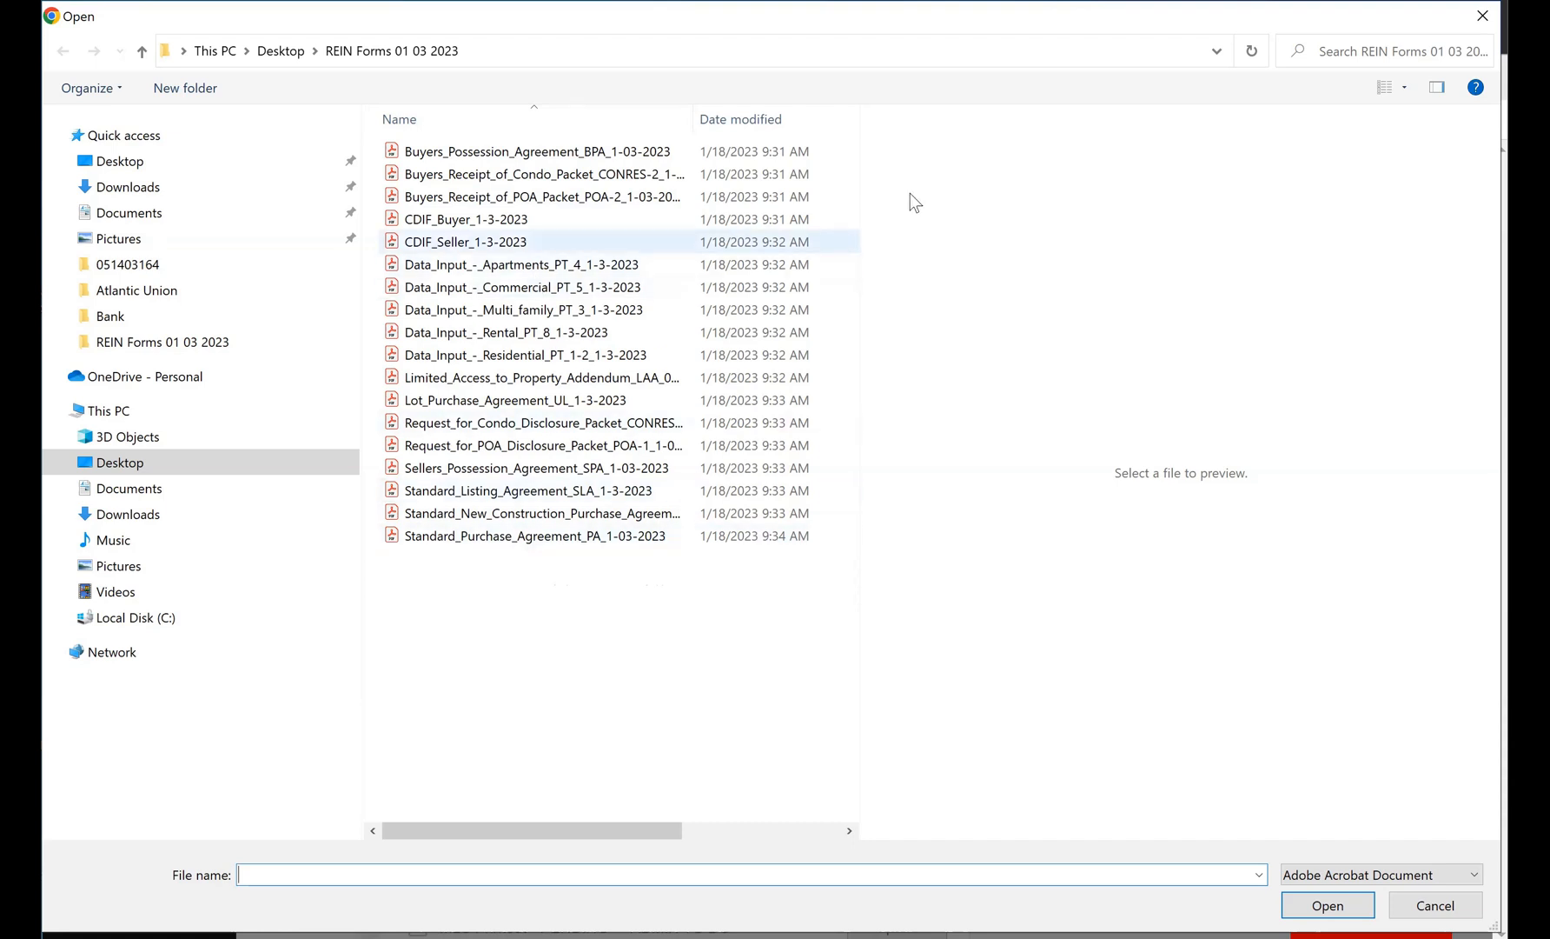
left_click(1454, 905)
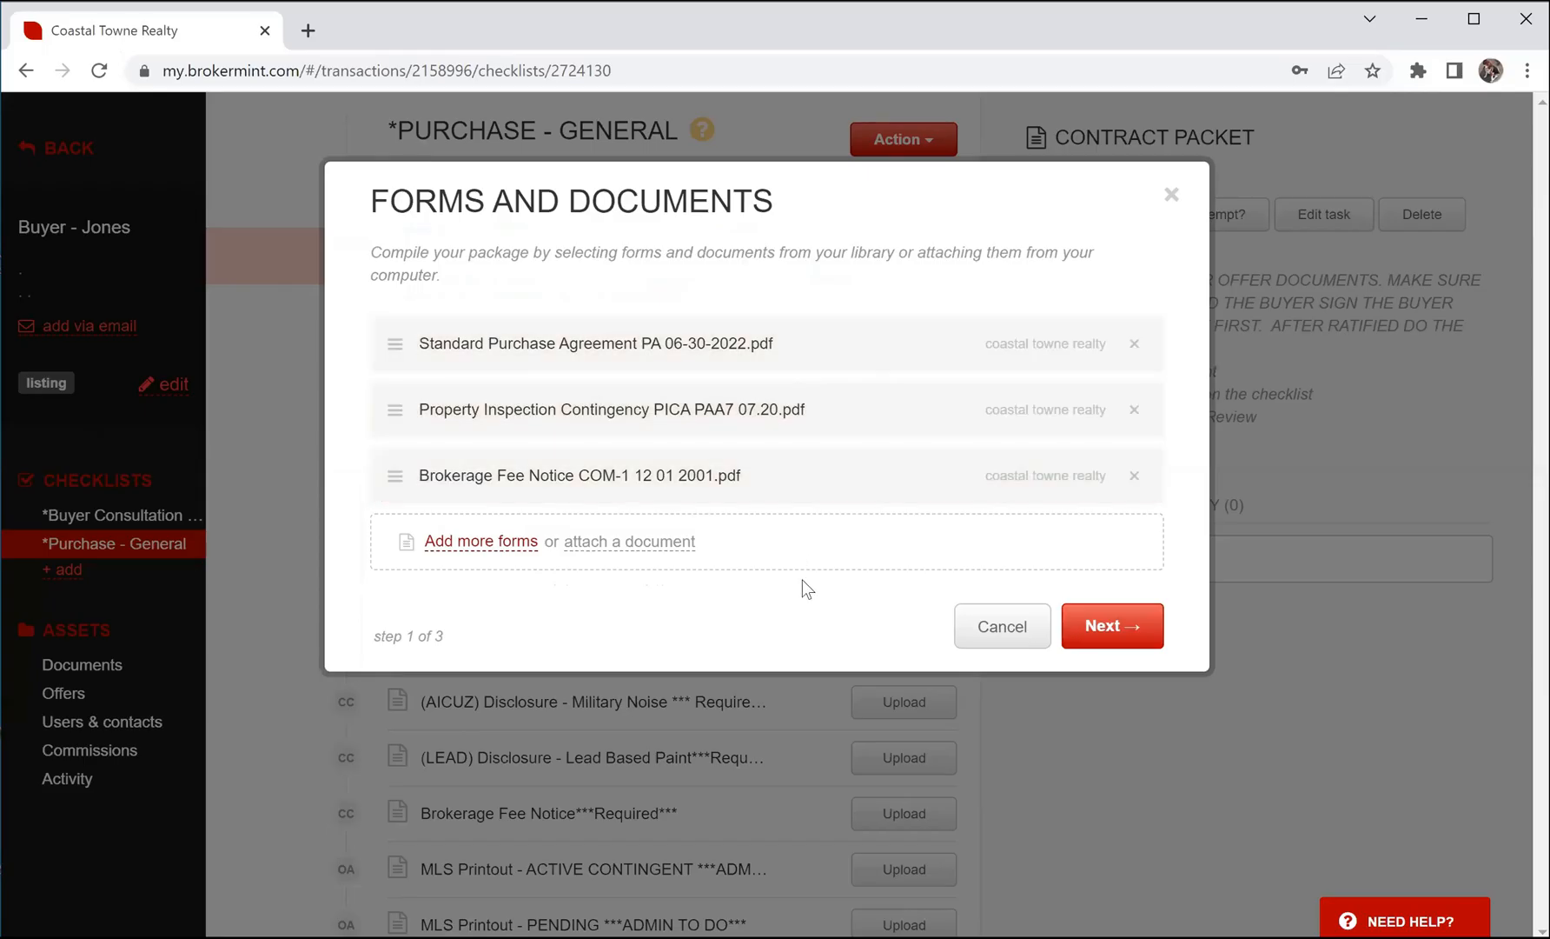
left_click(480, 541)
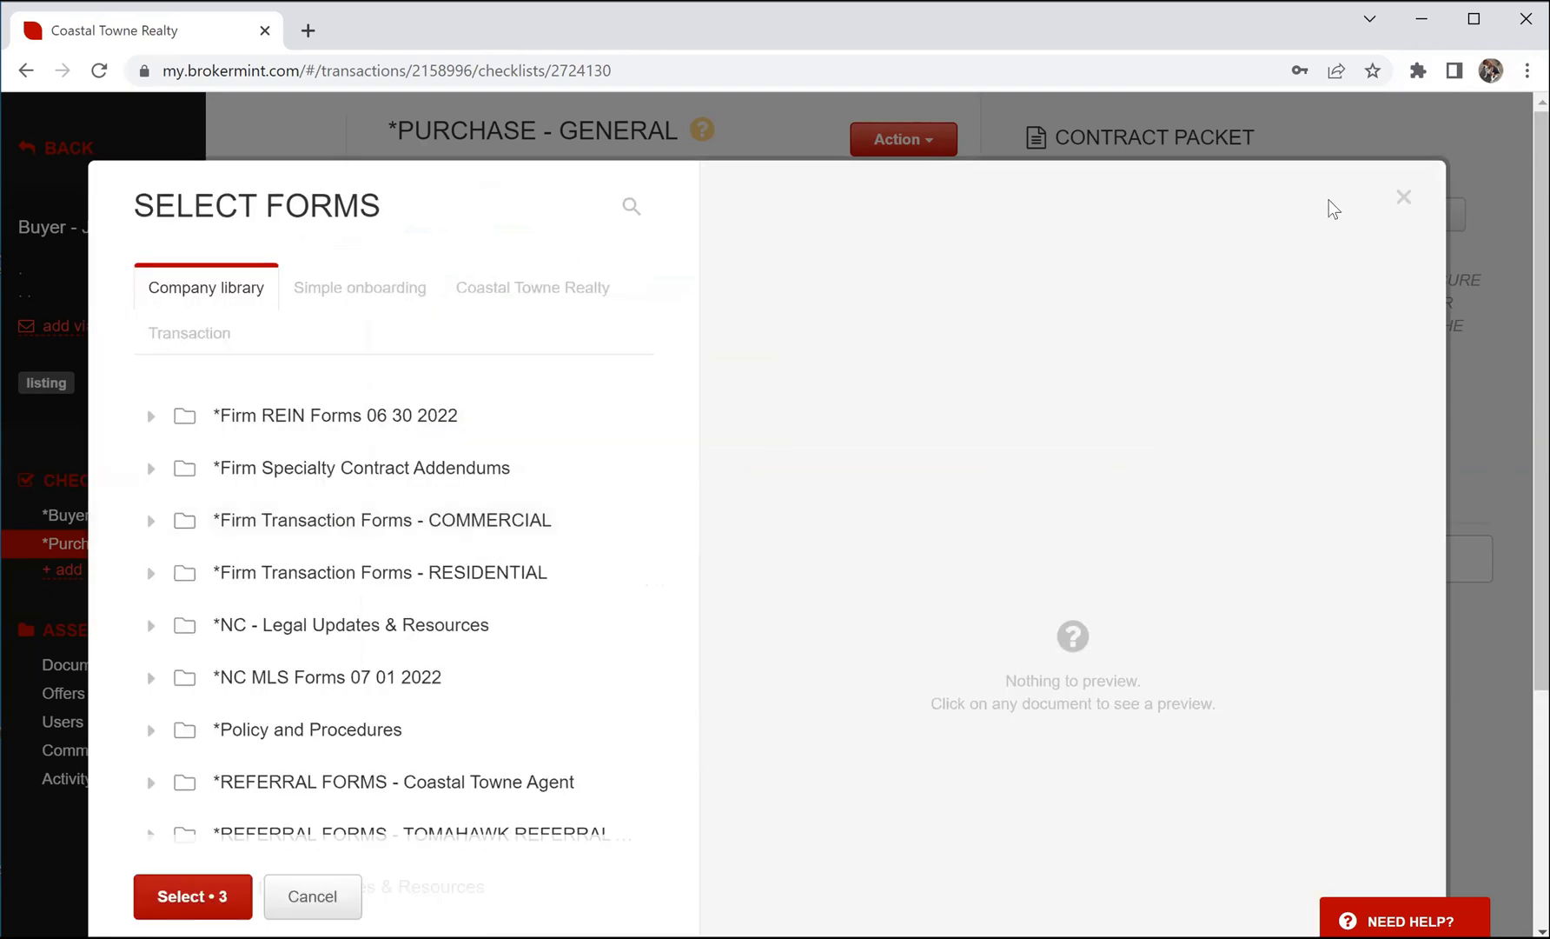
left_click(1404, 197)
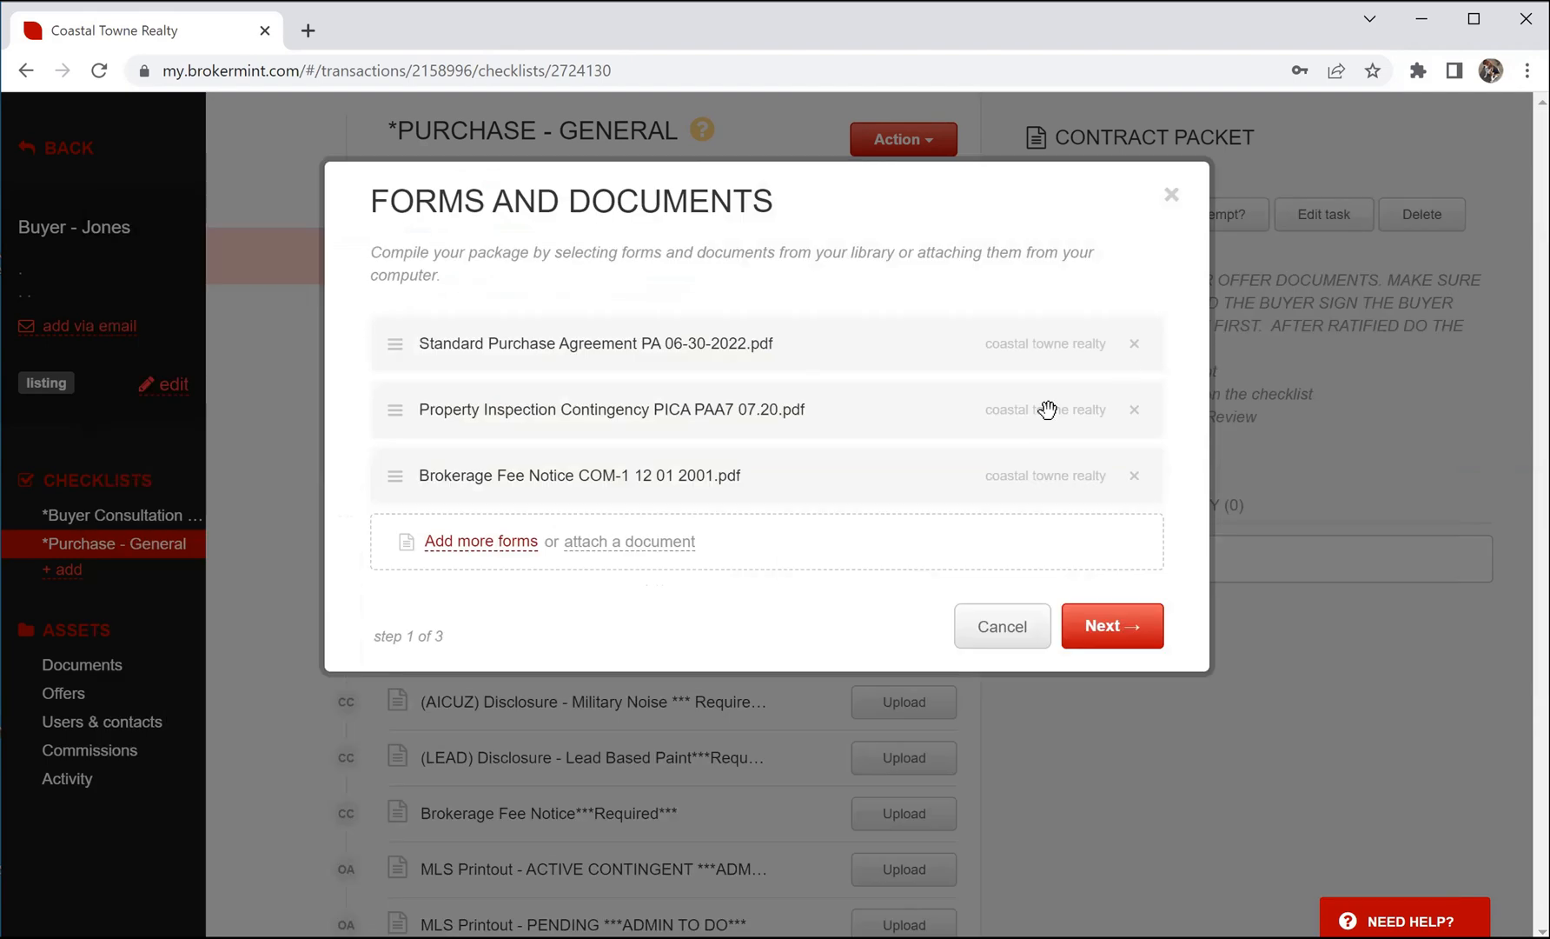
Step: Start adding more forms to the packet and search the Coastal Towne Realty library for "buyer"
left_click(499, 547)
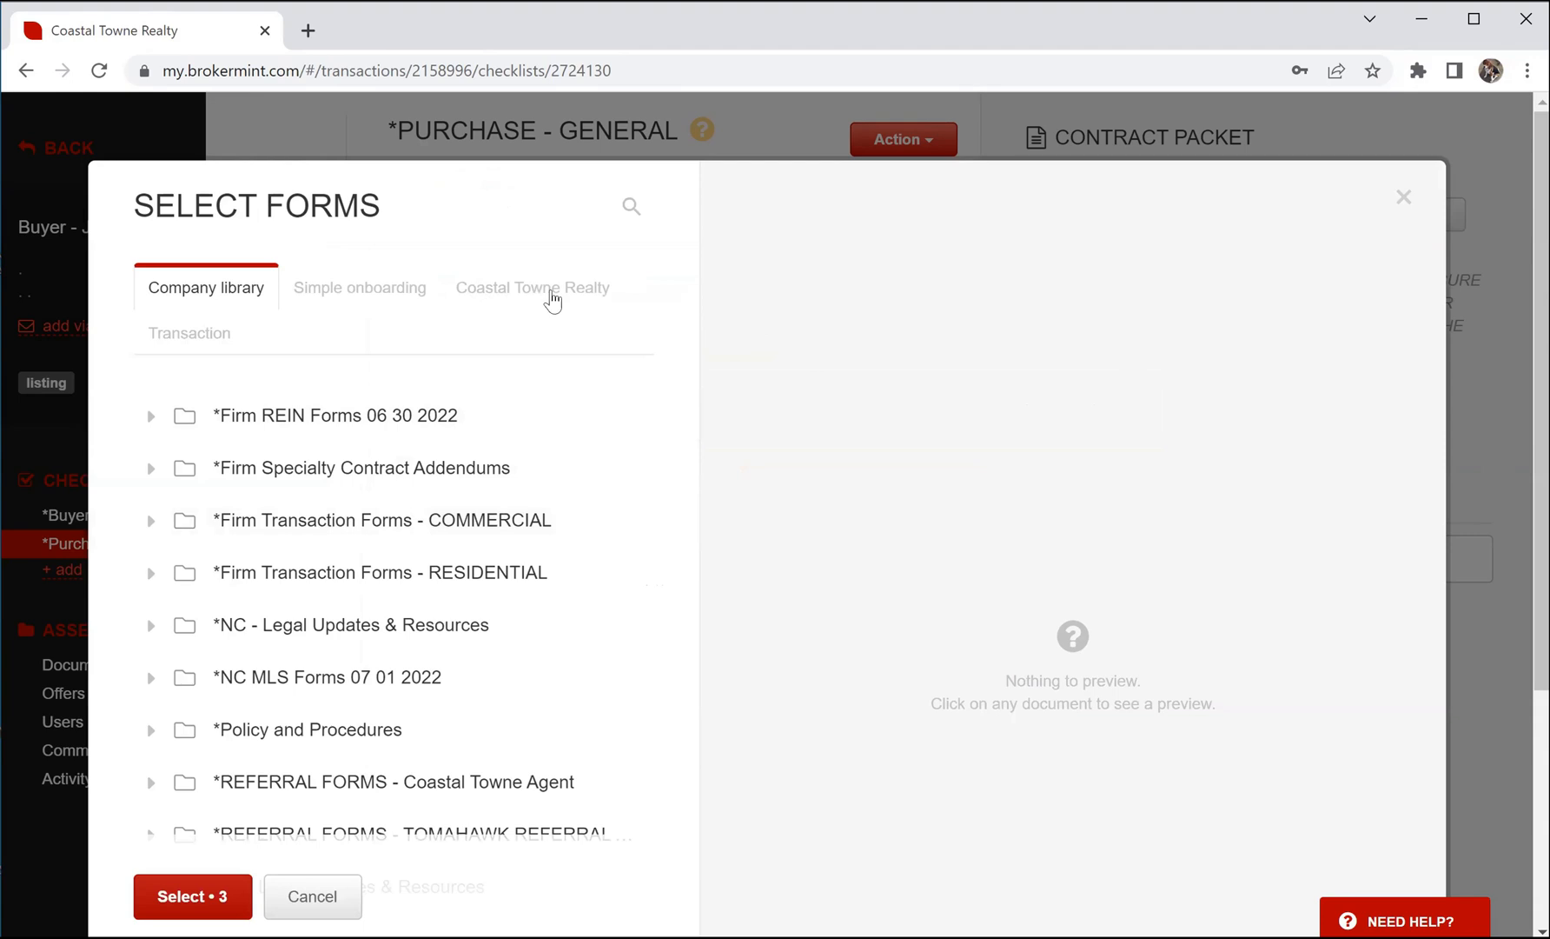
left_click(550, 300)
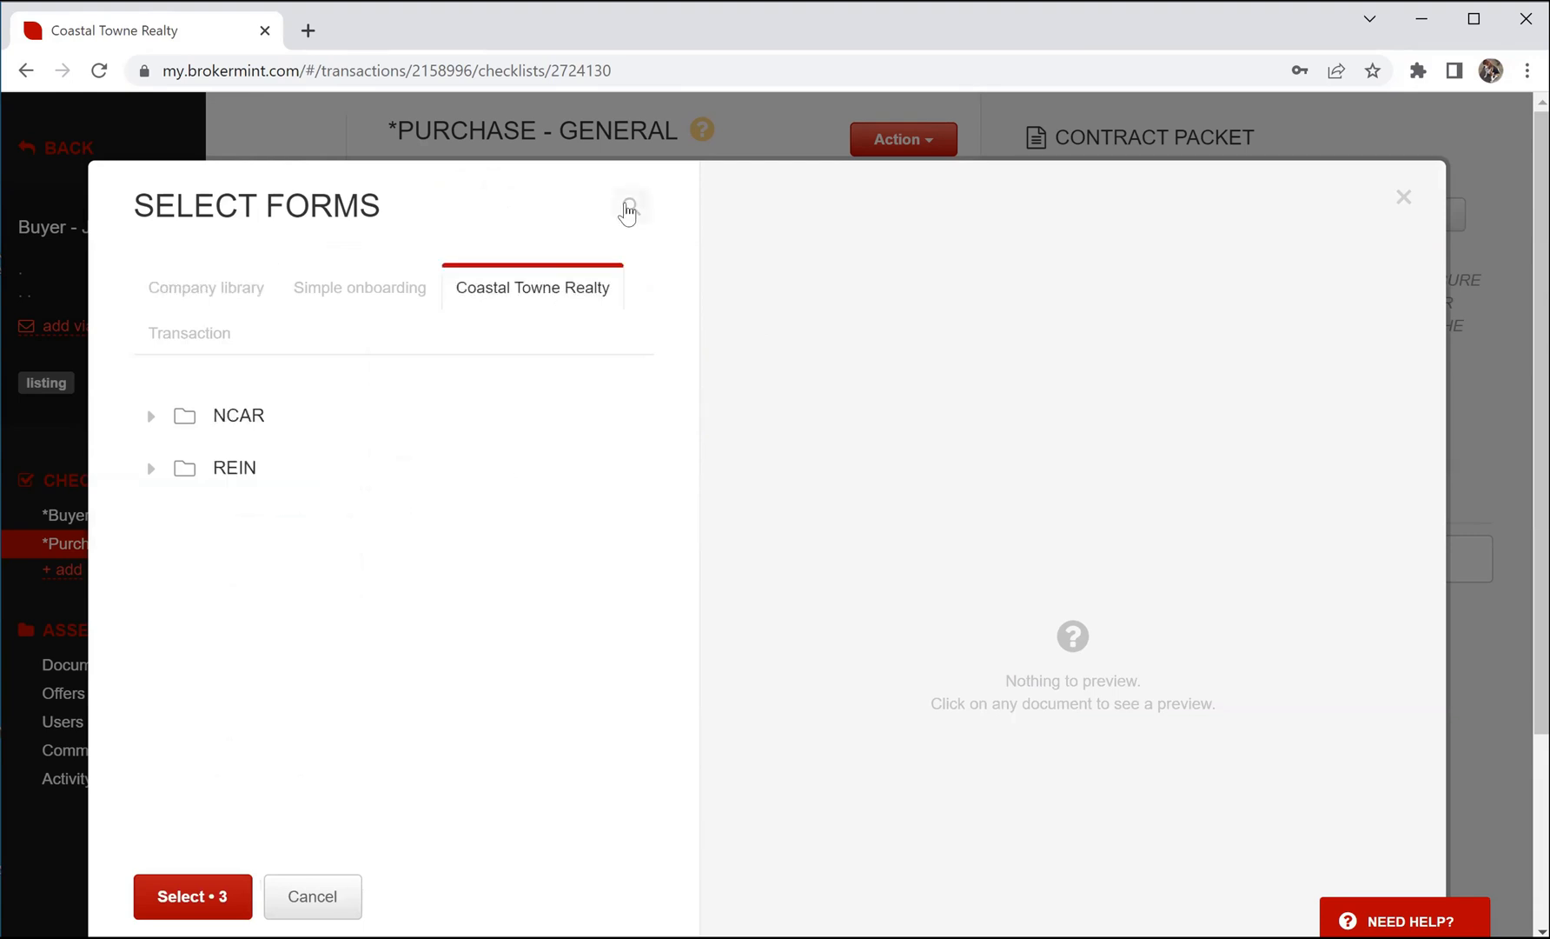
left_click(628, 209)
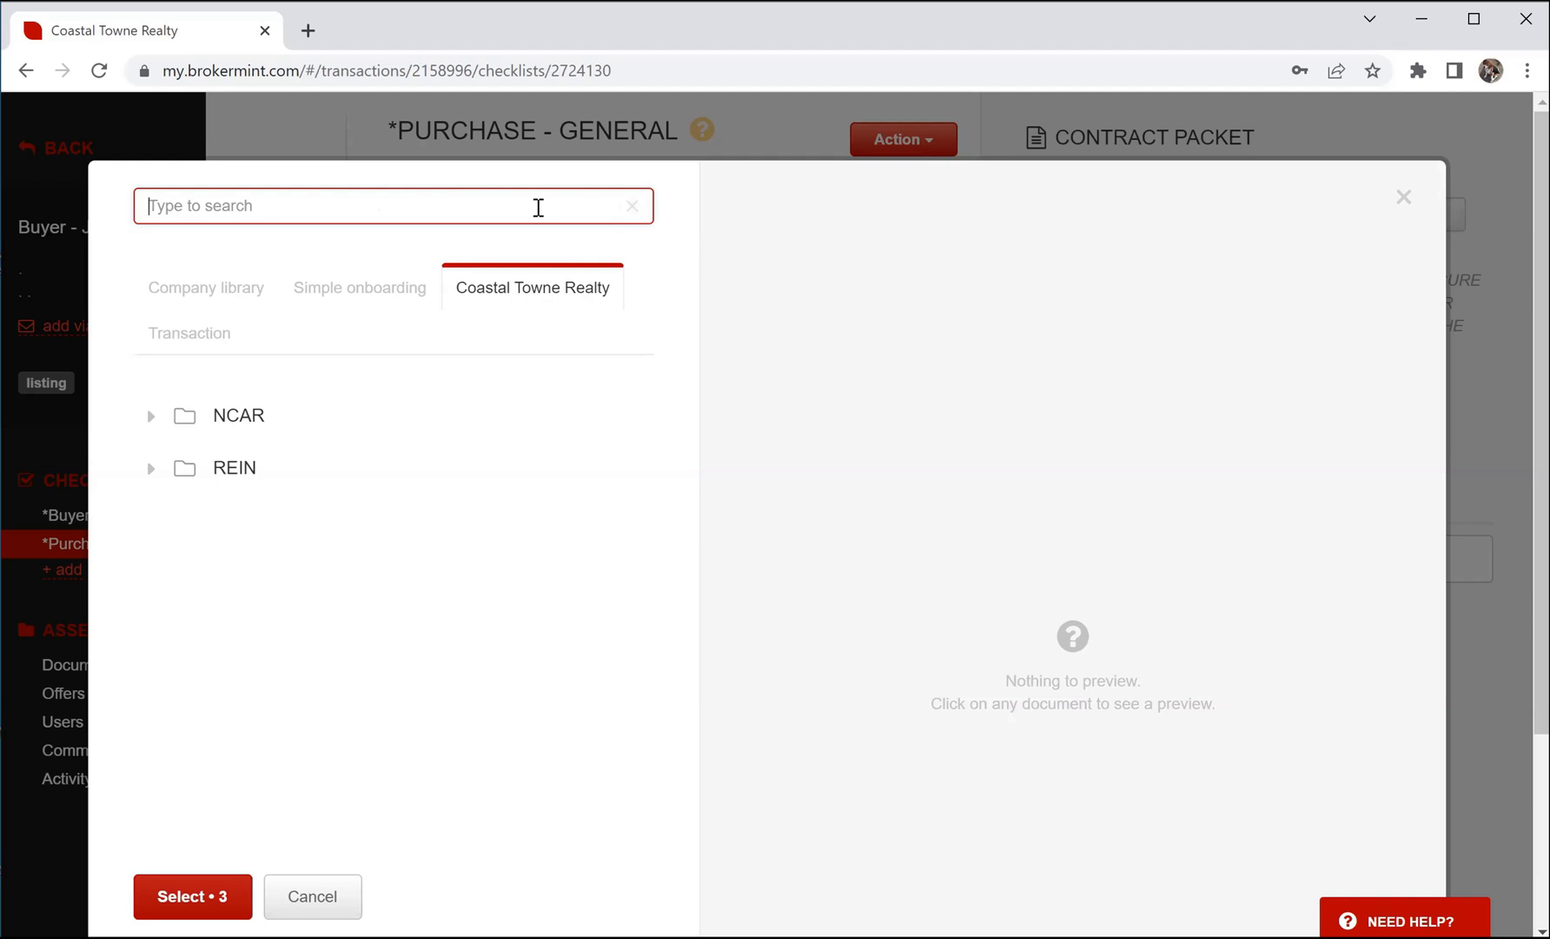
type("buyer")
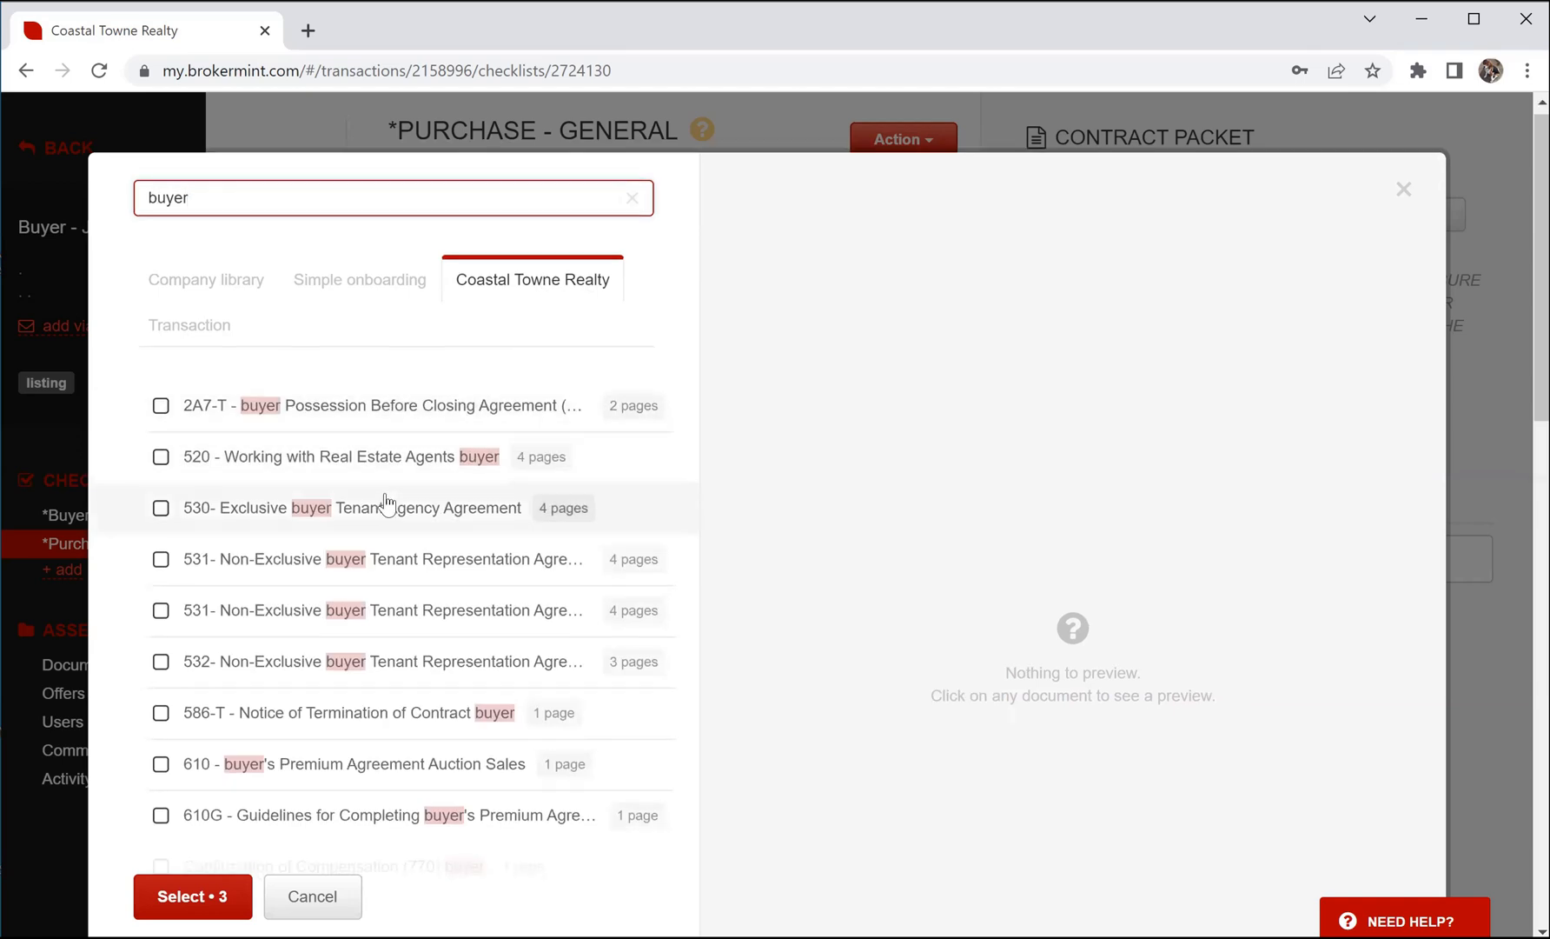
scroll(387, 503, "down", 3)
scroll(387, 502, "up", 3)
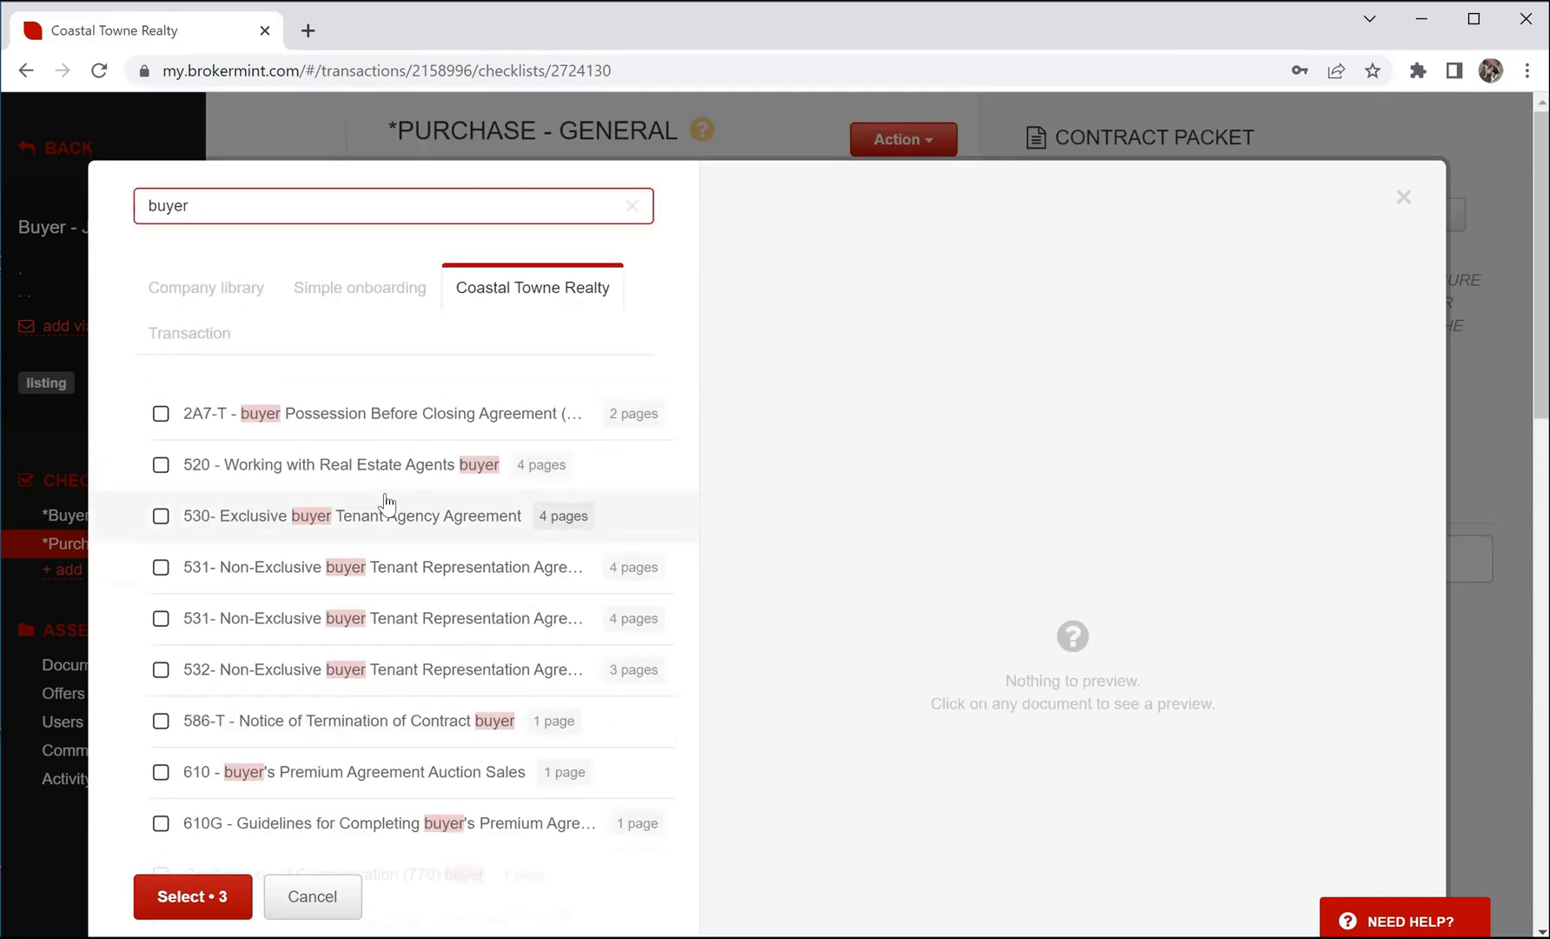
scroll(388, 503, "down", 6)
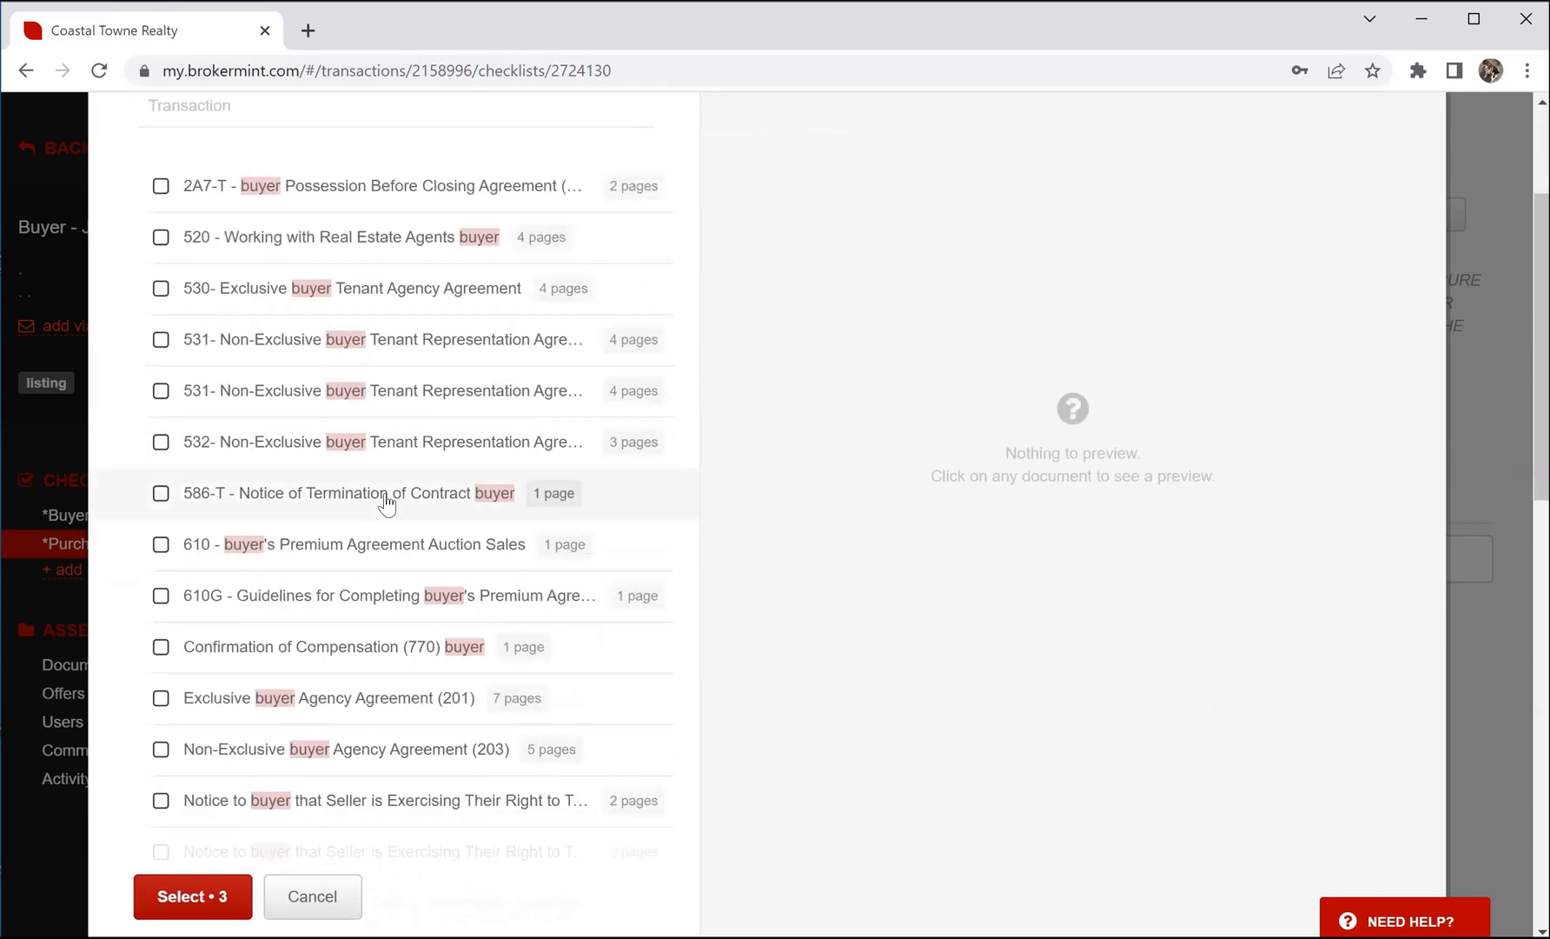
scroll(387, 502, "up", 6)
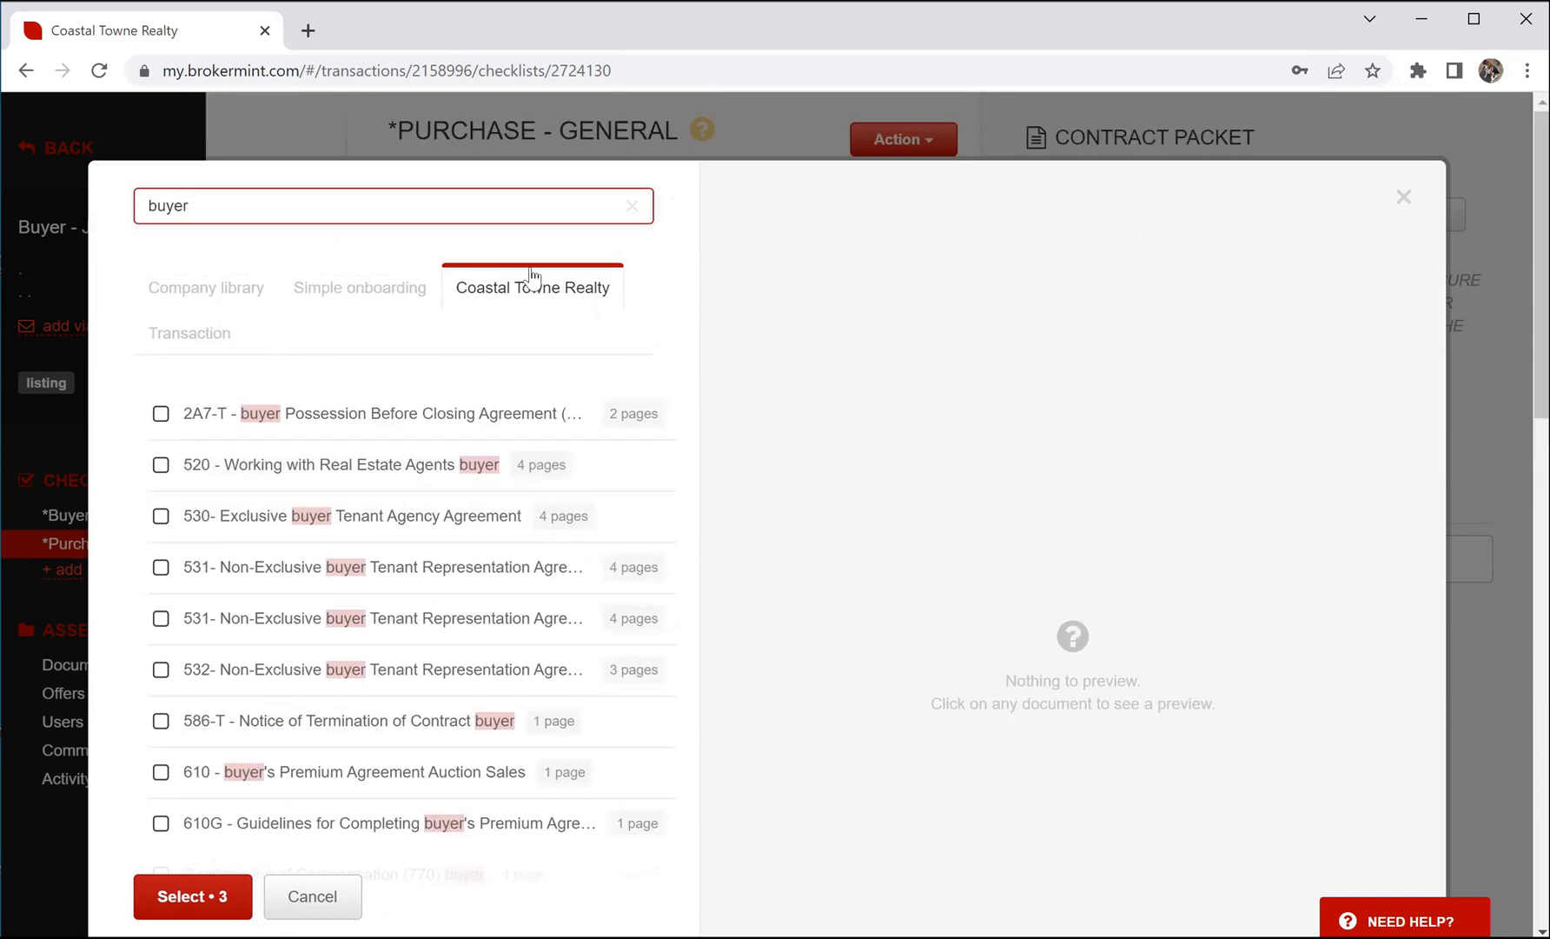
Step: Clear the search, expand the REIN folder and search the form library for "buyer" again
left_click(632, 206)
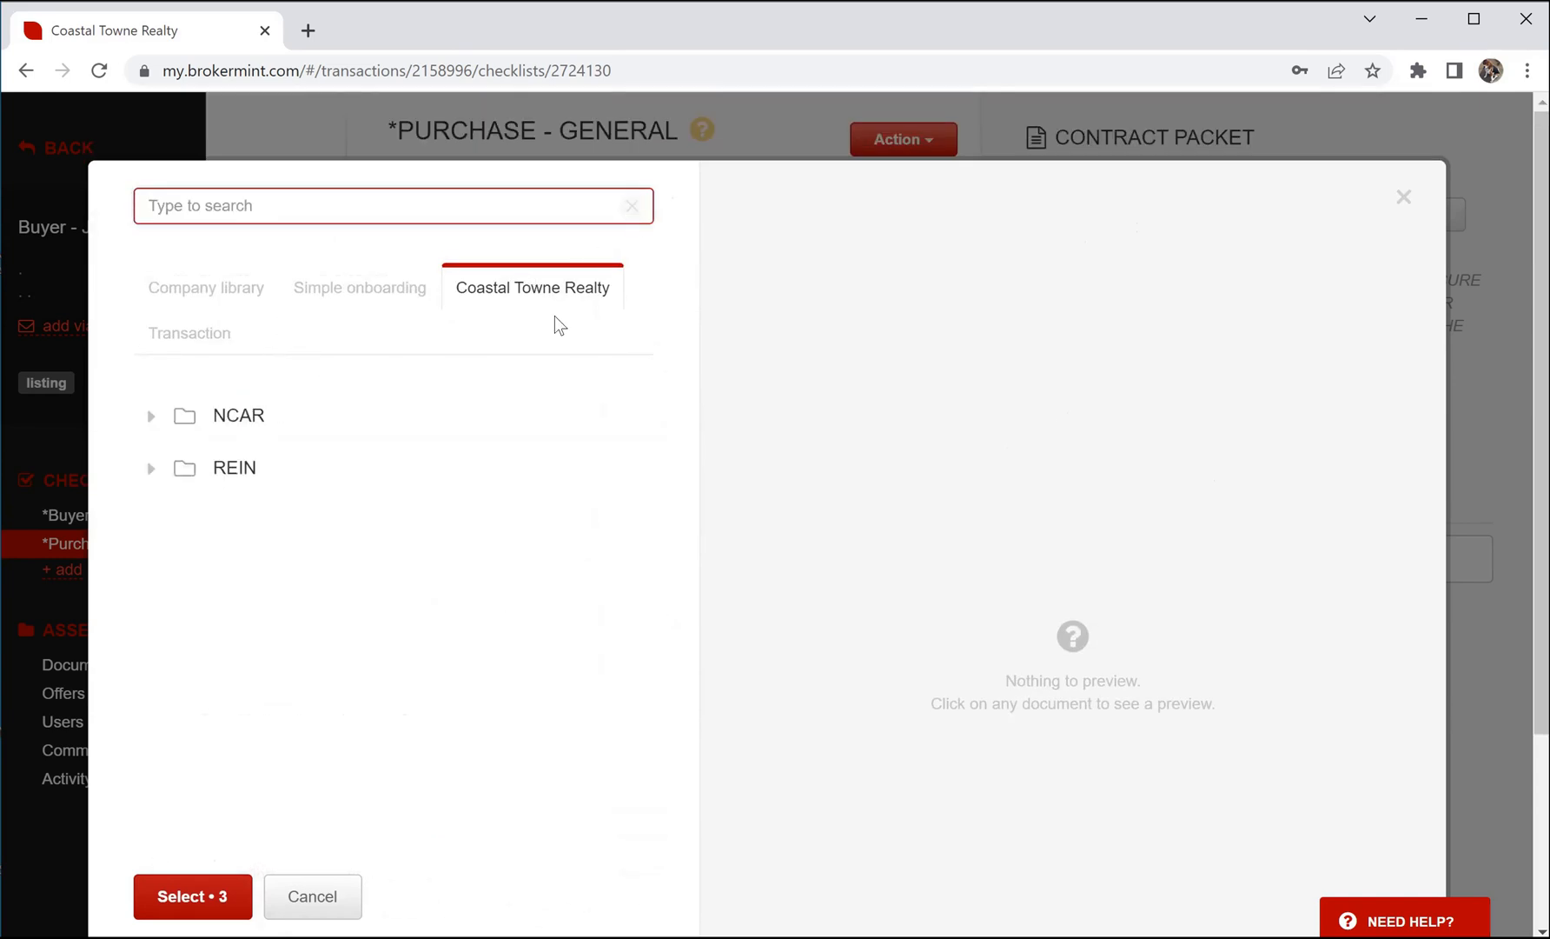
left_click(221, 469)
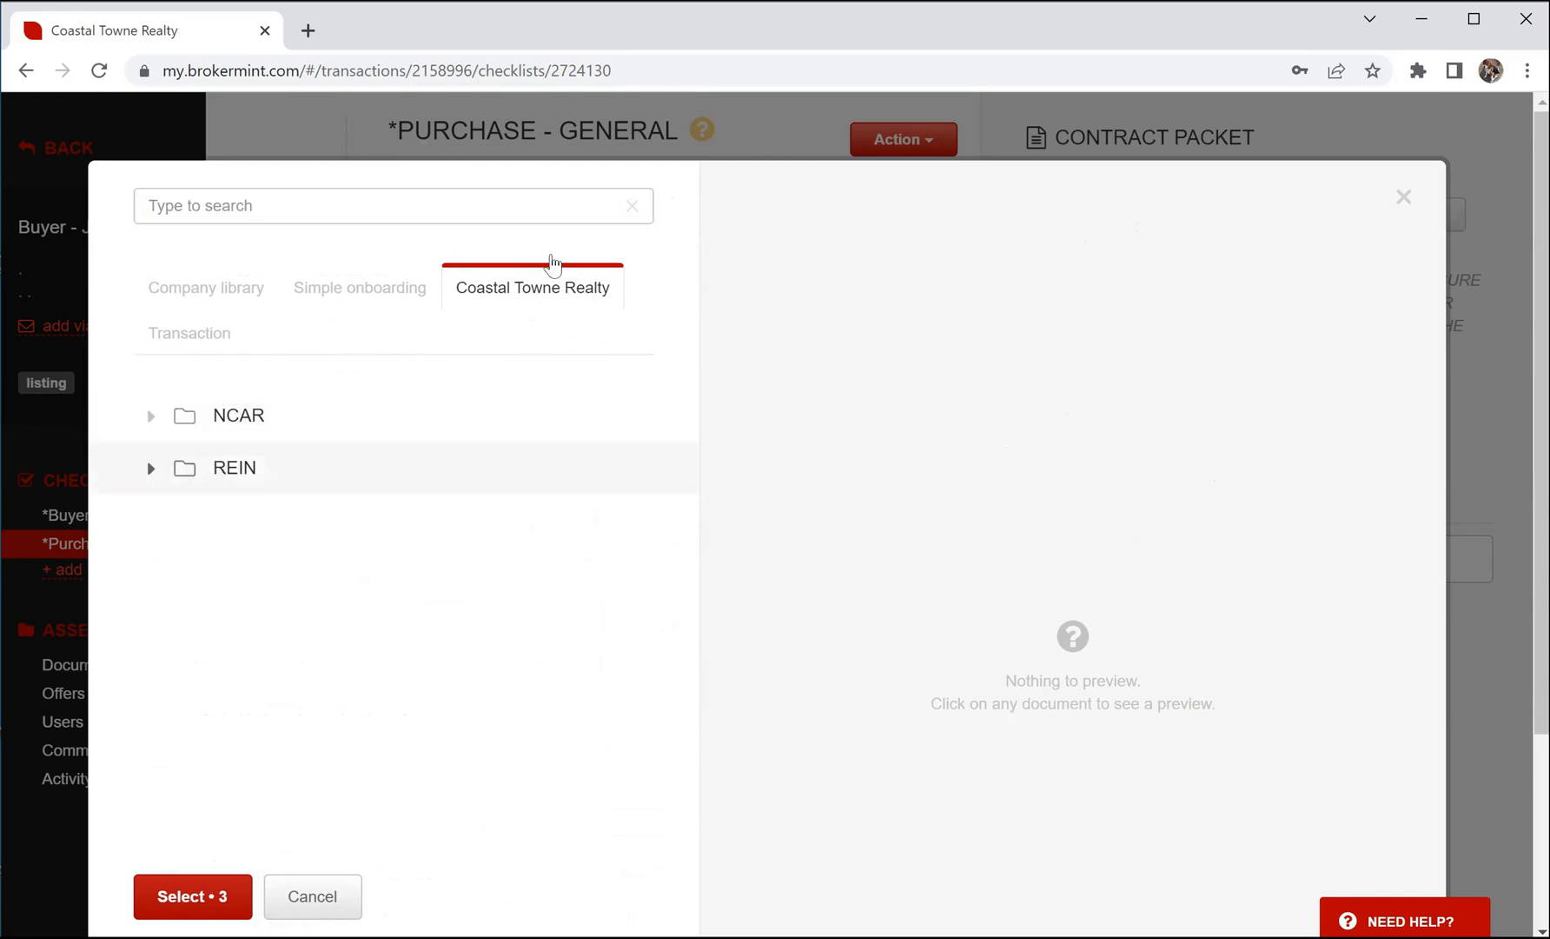
left_click(397, 209)
type("b")
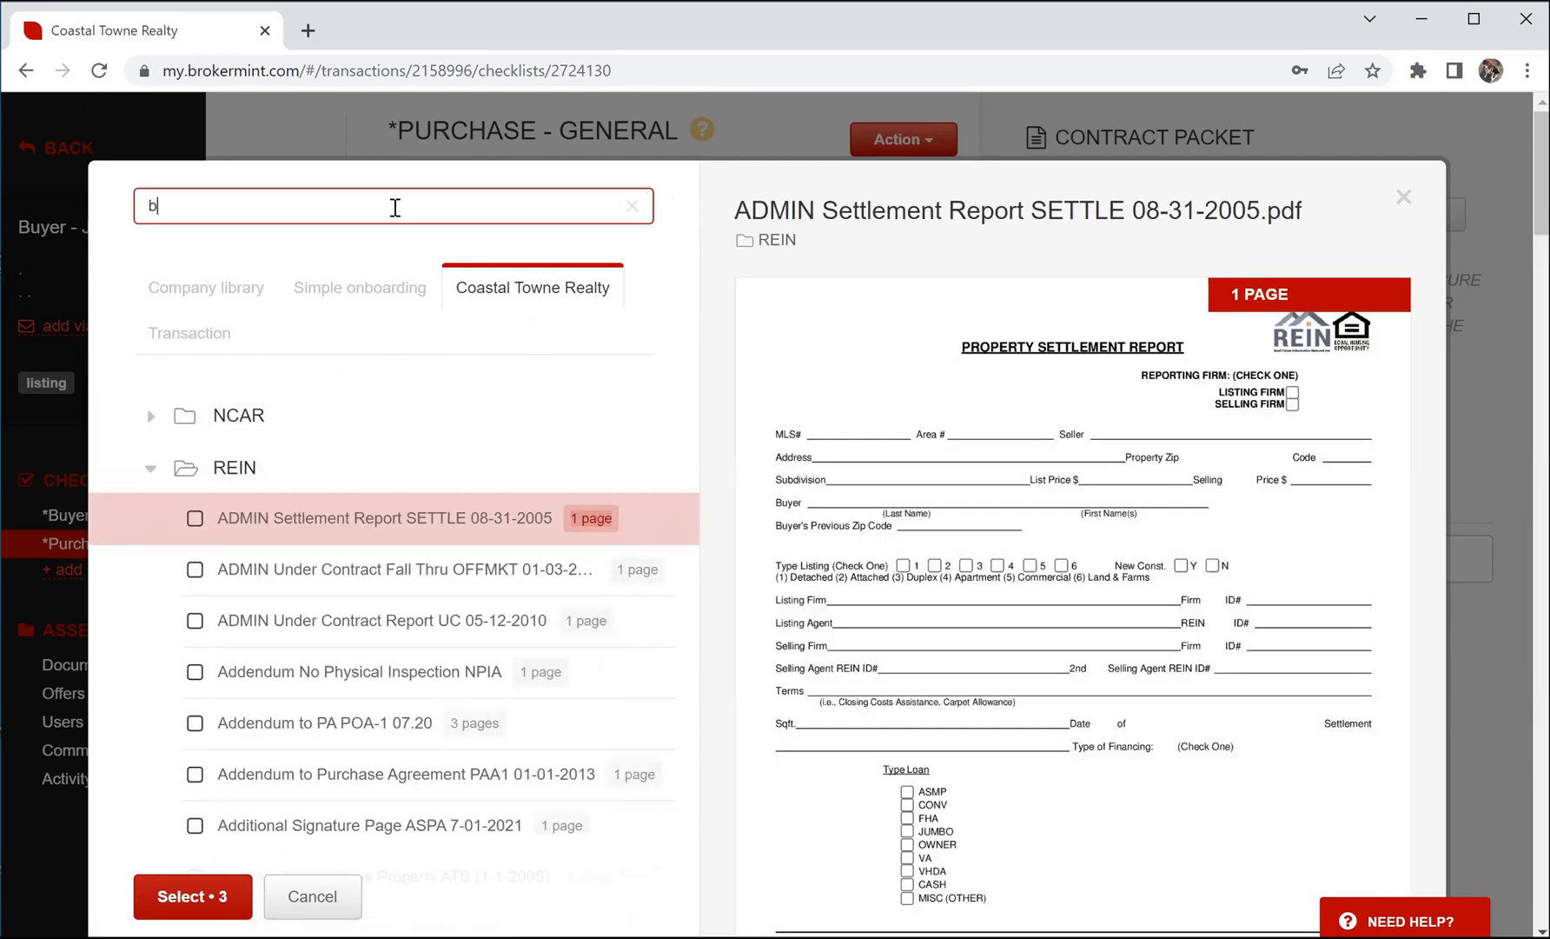
type("uyer")
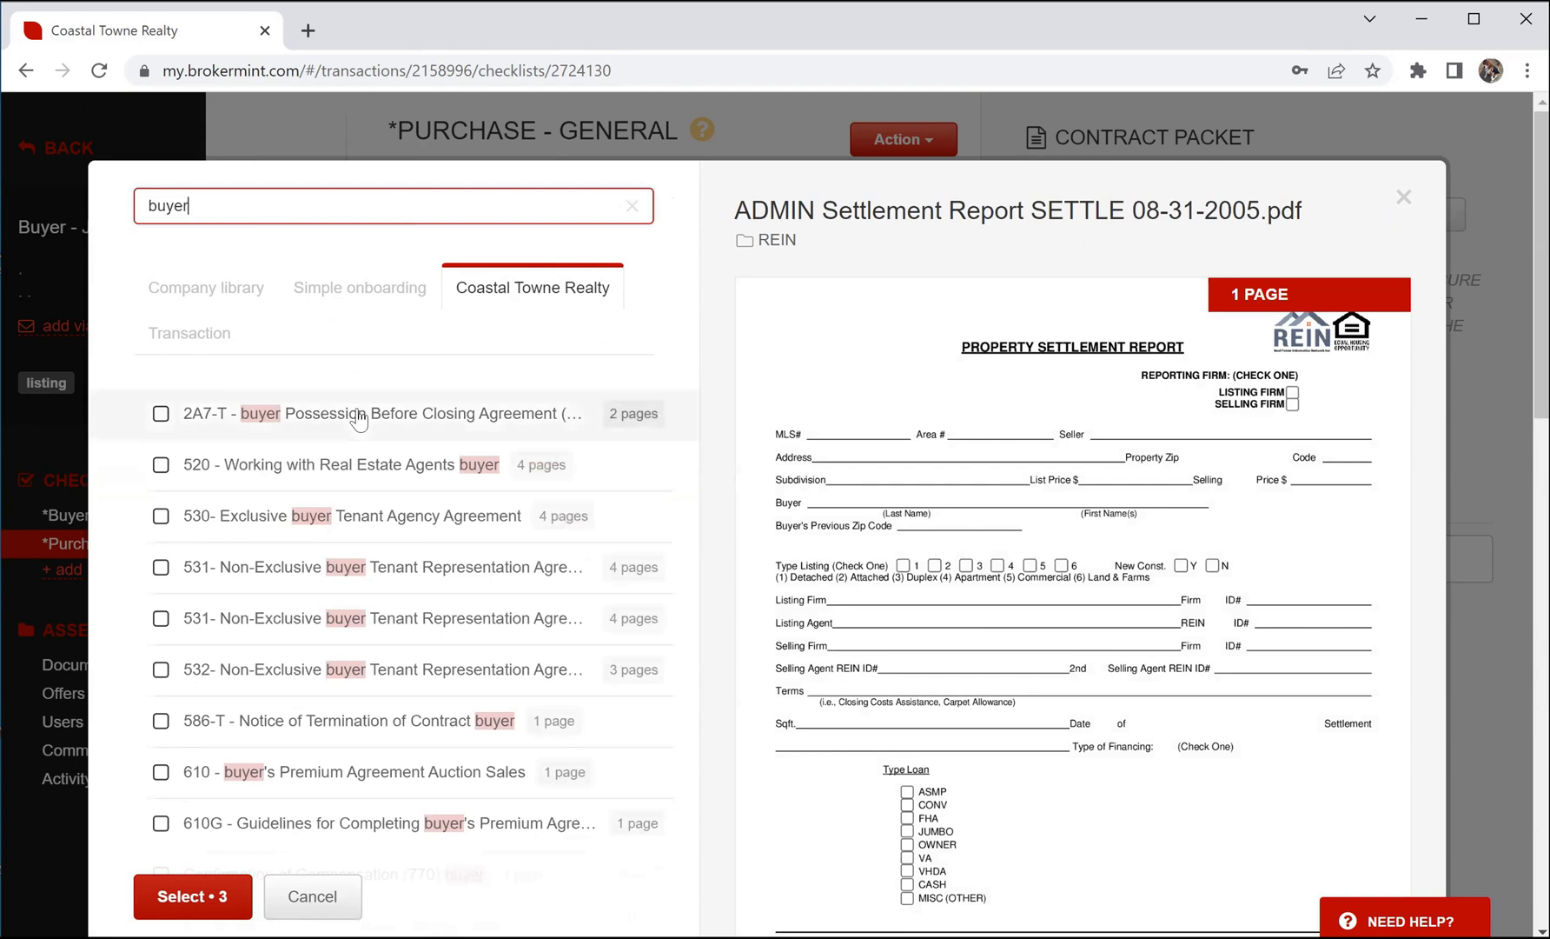
Step: Preview the REIN form "Buyer's Possession Agreement BPA 06-30-2022" from the search results and add it to the contract packet
scroll(356, 439, "down", 6)
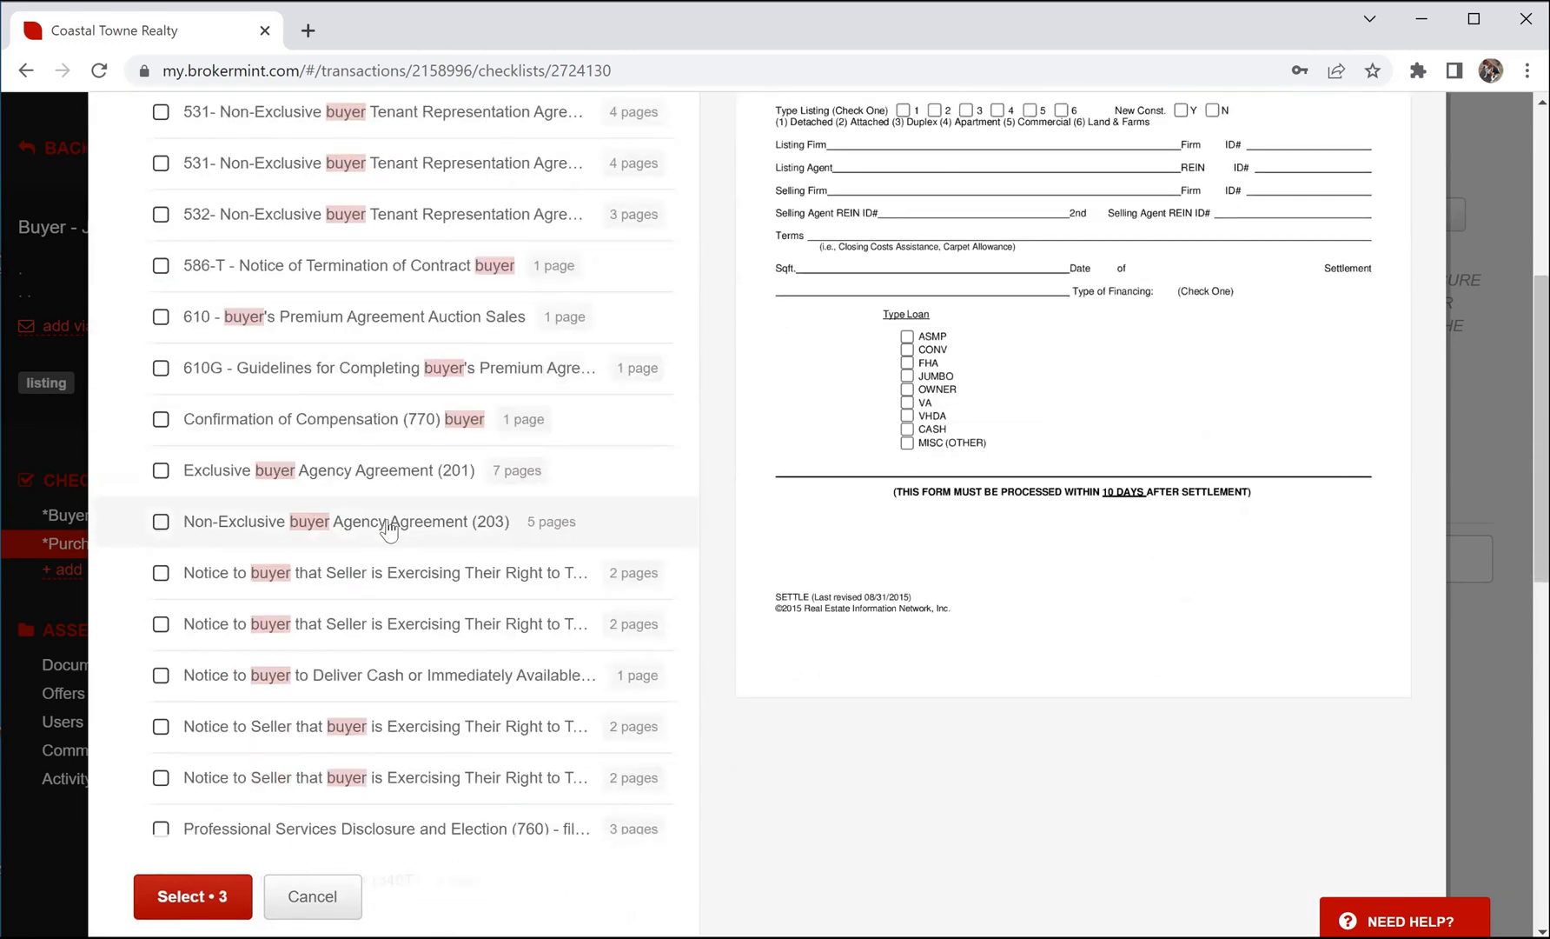
scroll(400, 526, "down", 3)
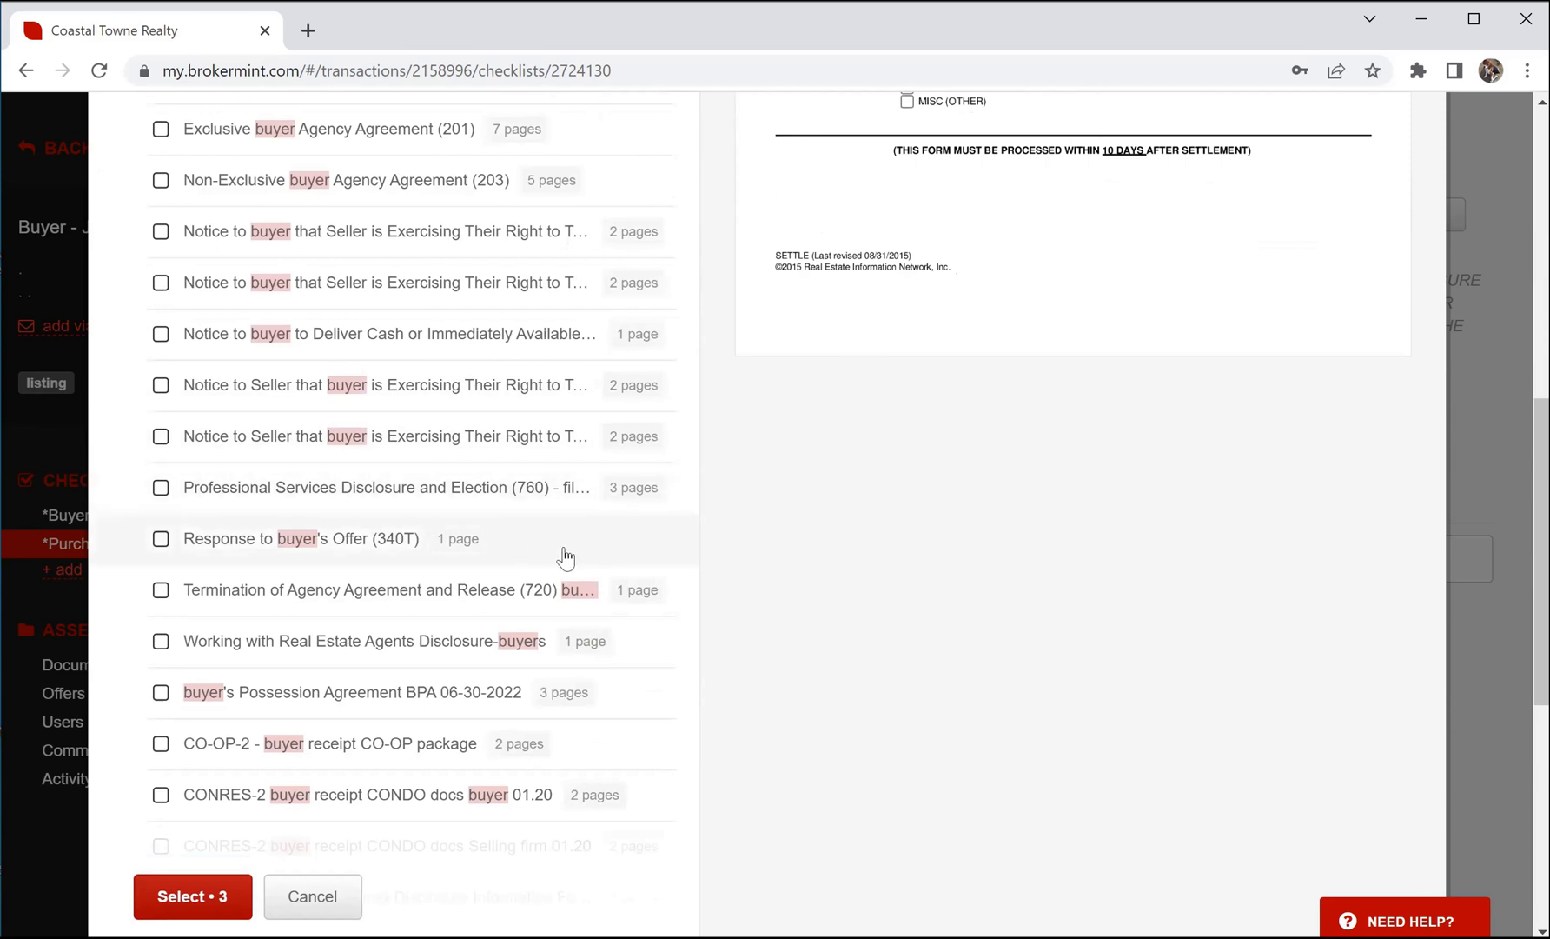
scroll(484, 602, "down", 1)
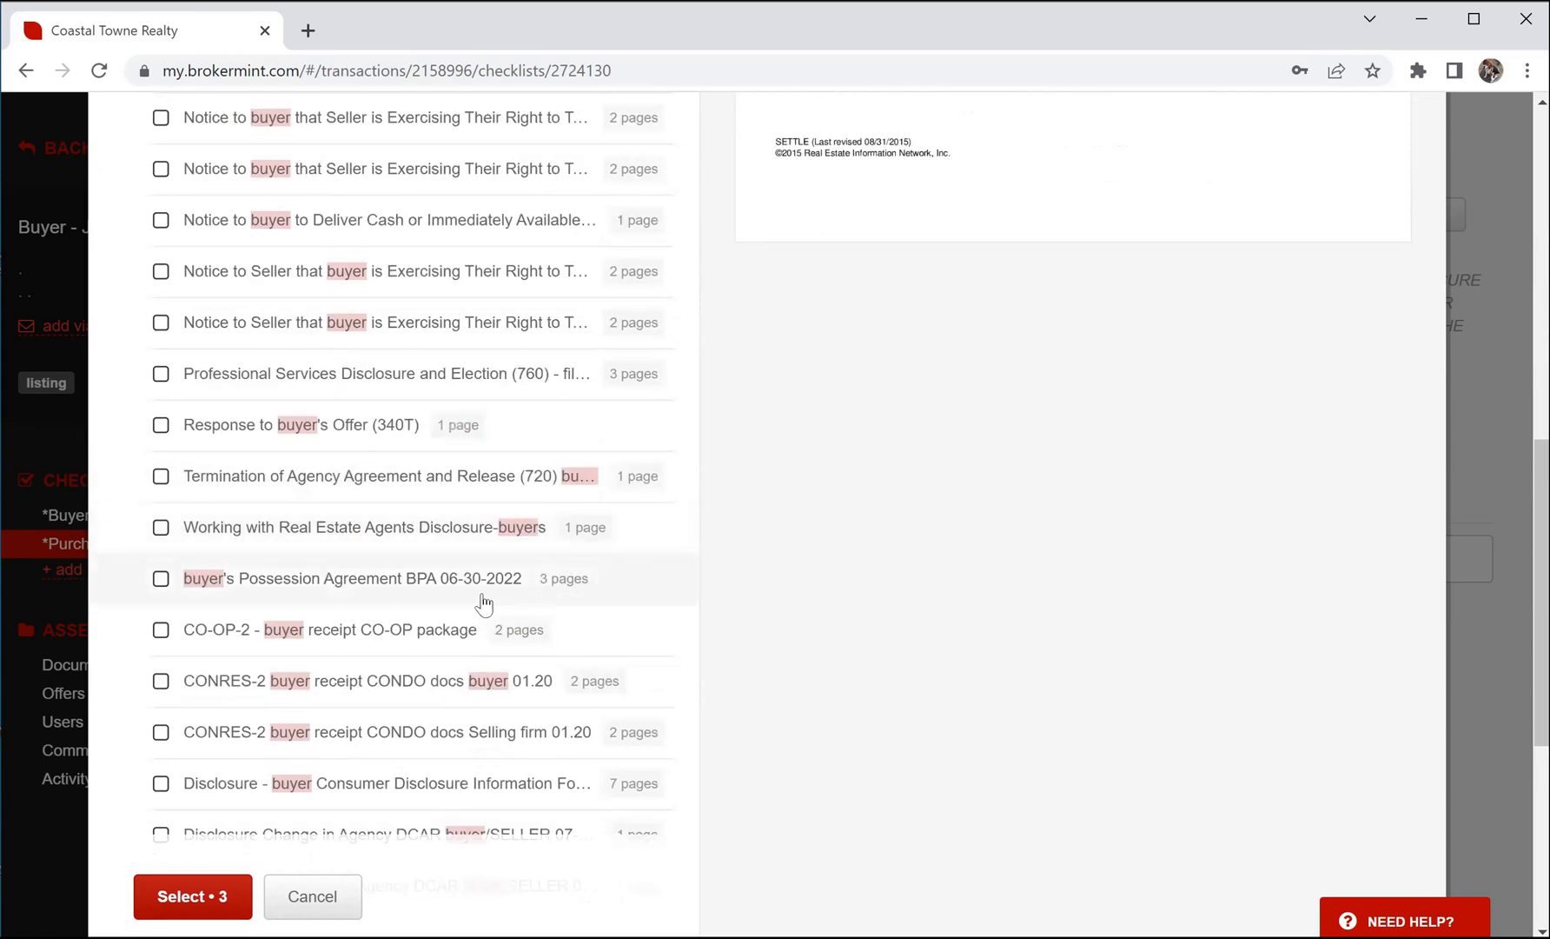
left_click(246, 586)
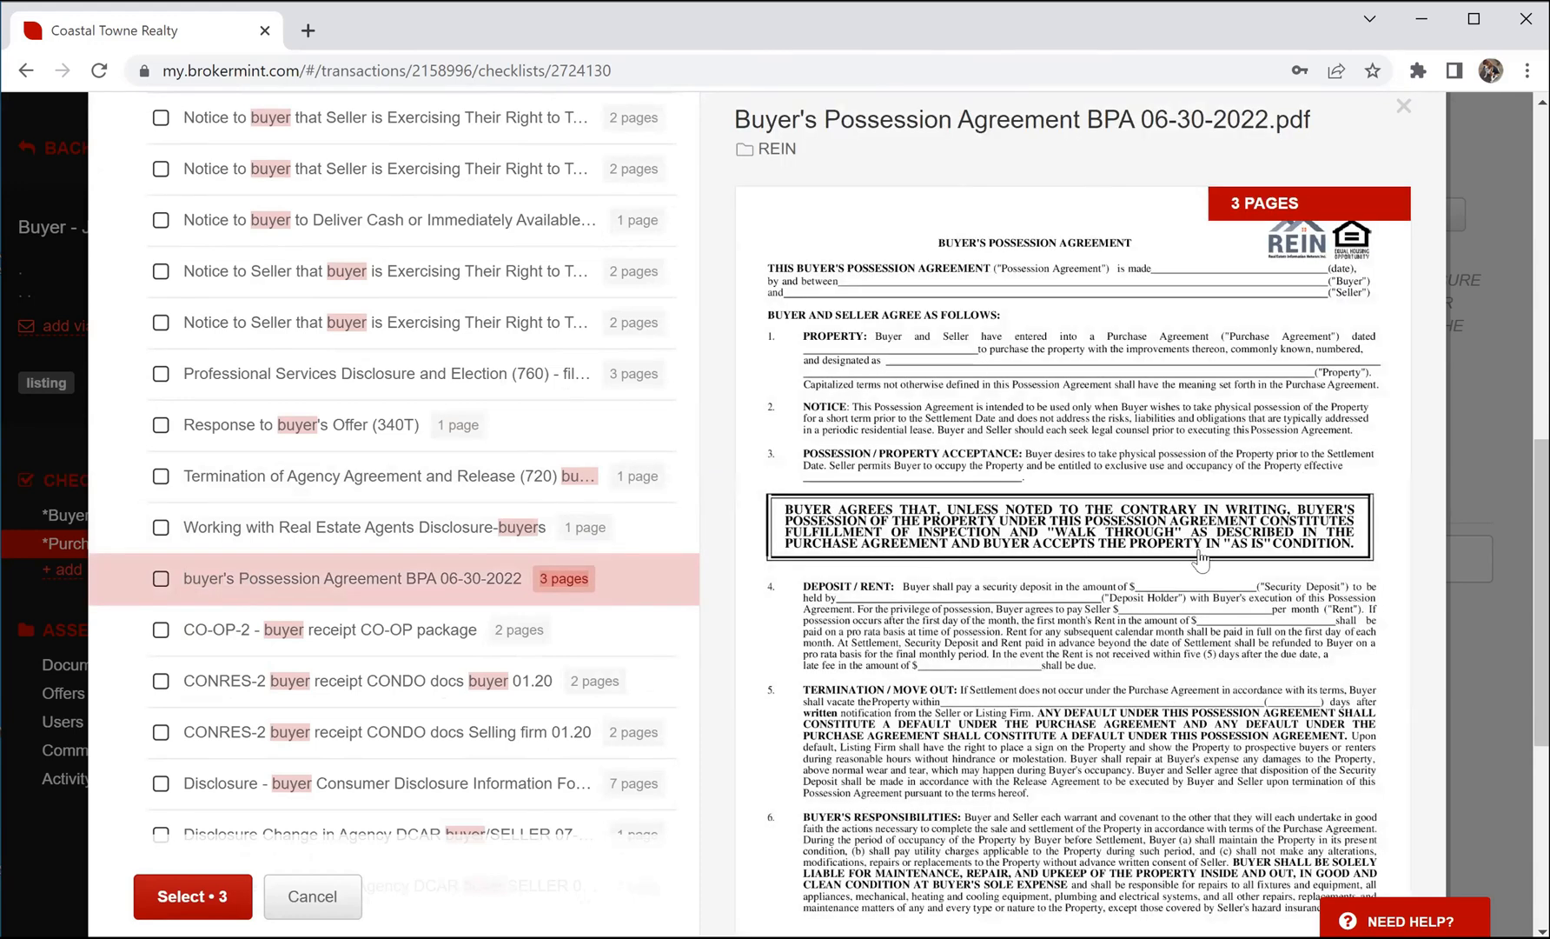
scroll(1202, 563, "down", 1)
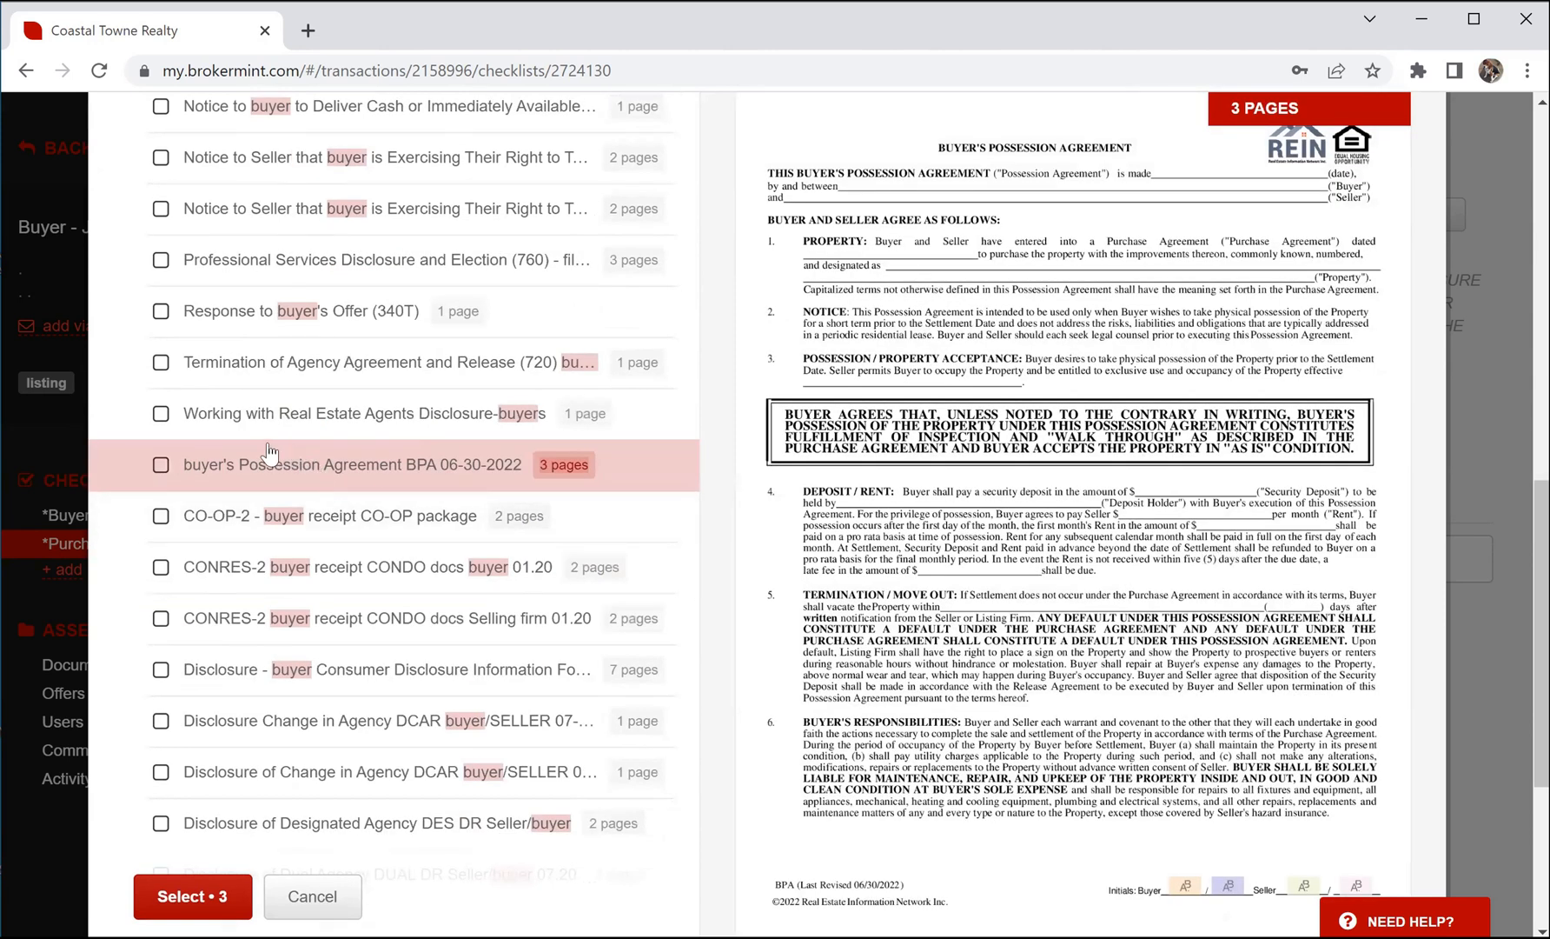
left_click(160, 466)
left_click(189, 908)
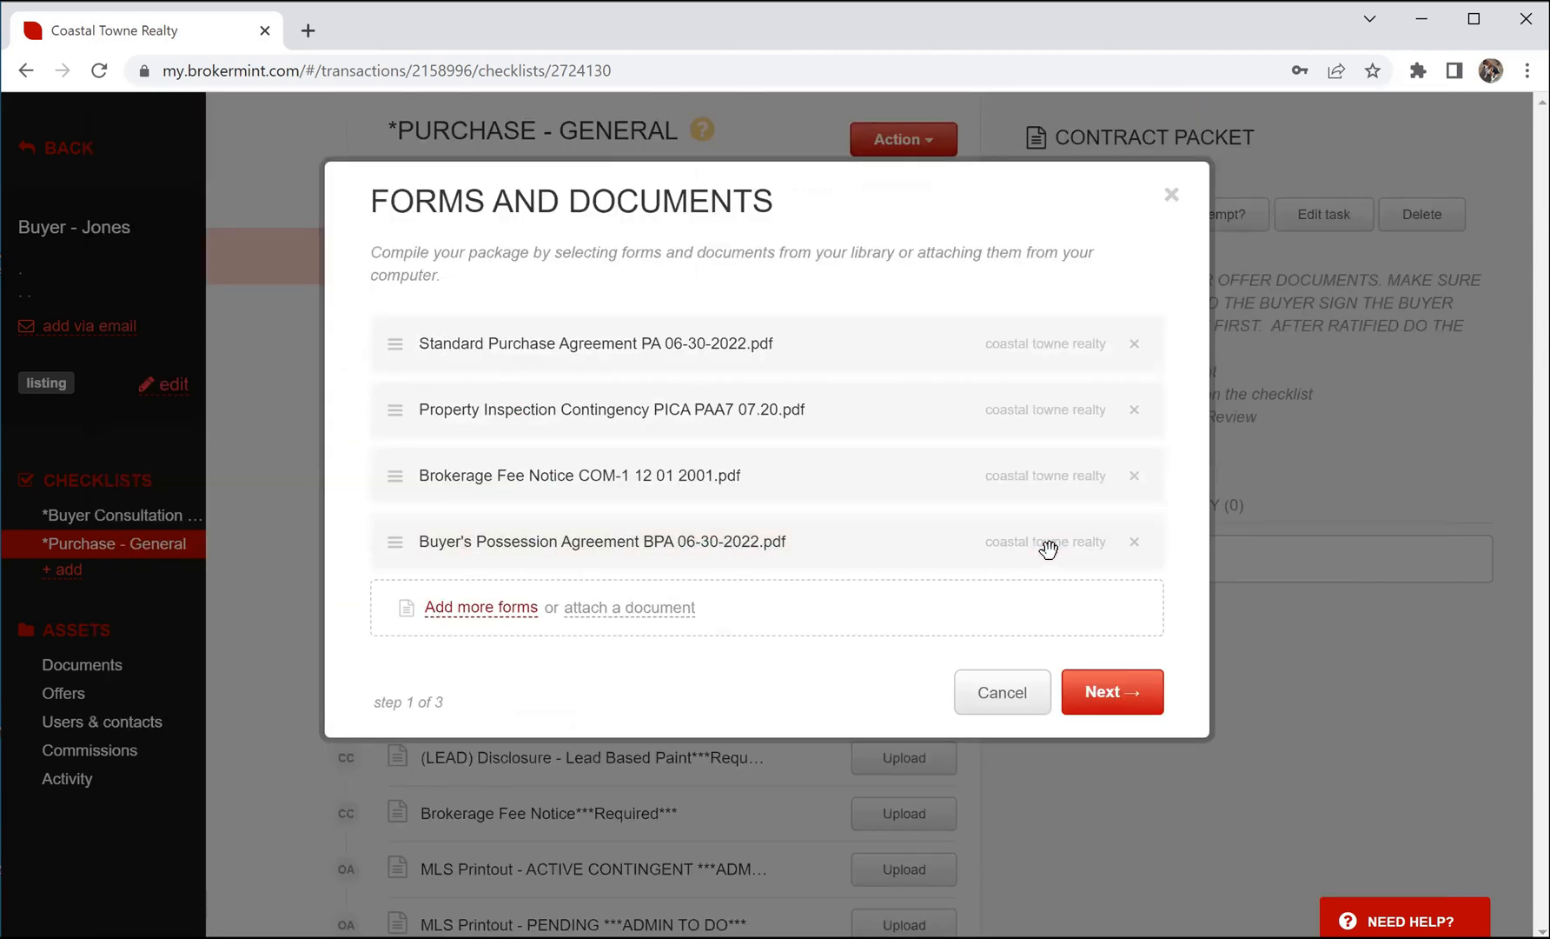
Step: Remove the Buyer's Possession Agreement form from the packet and assign the contact listed as buyer agent to the Buyer's agent signer
left_click(1134, 541)
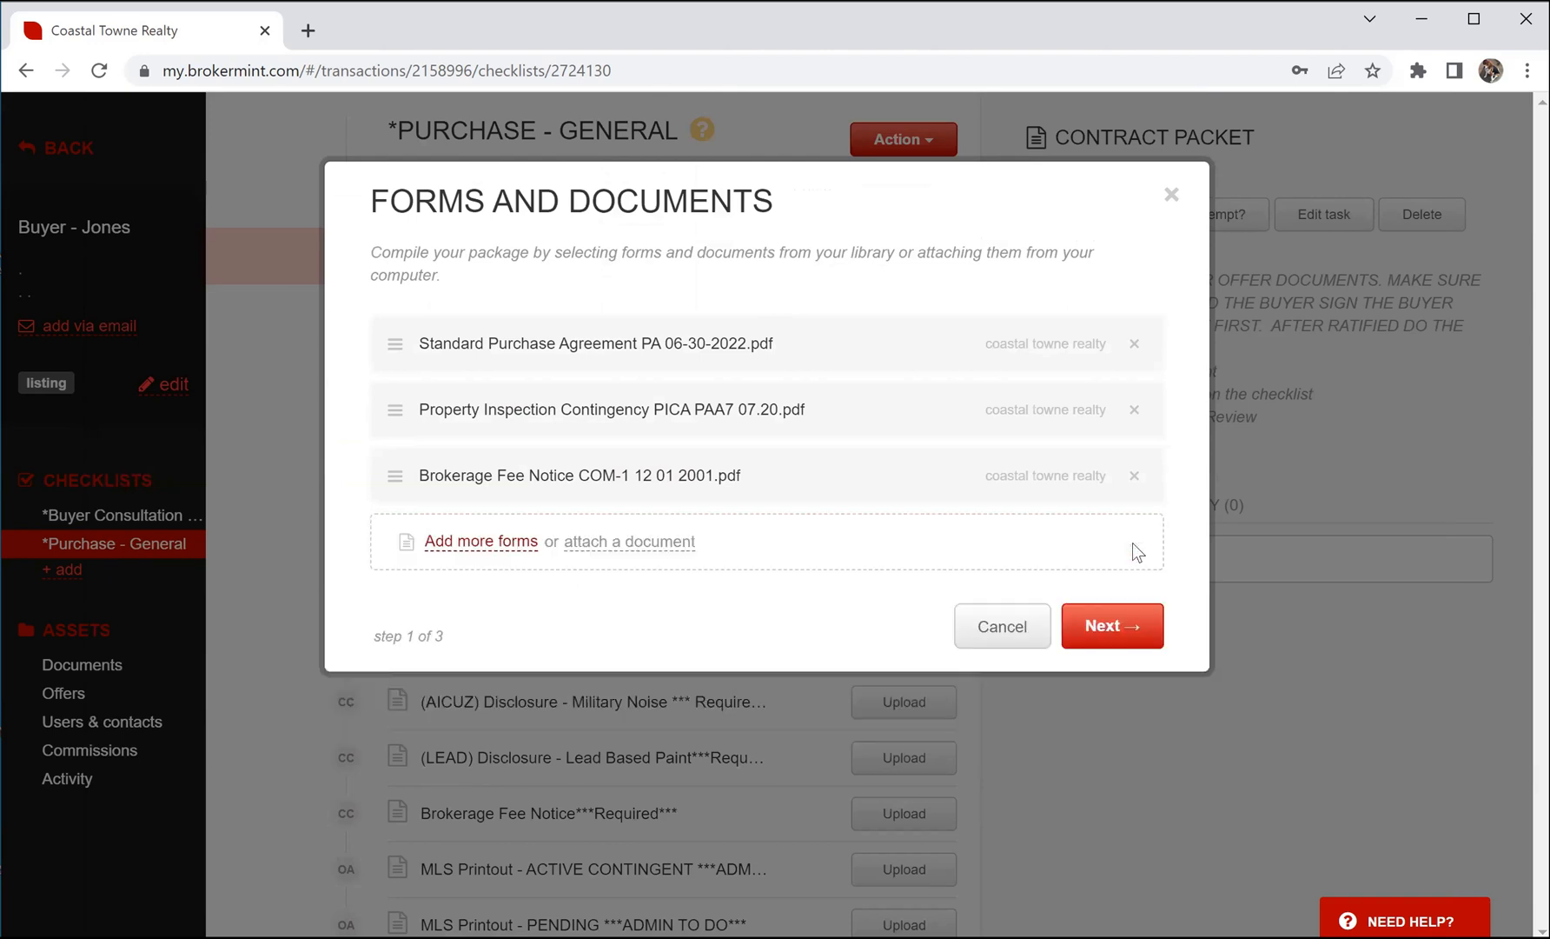
left_click(1104, 622)
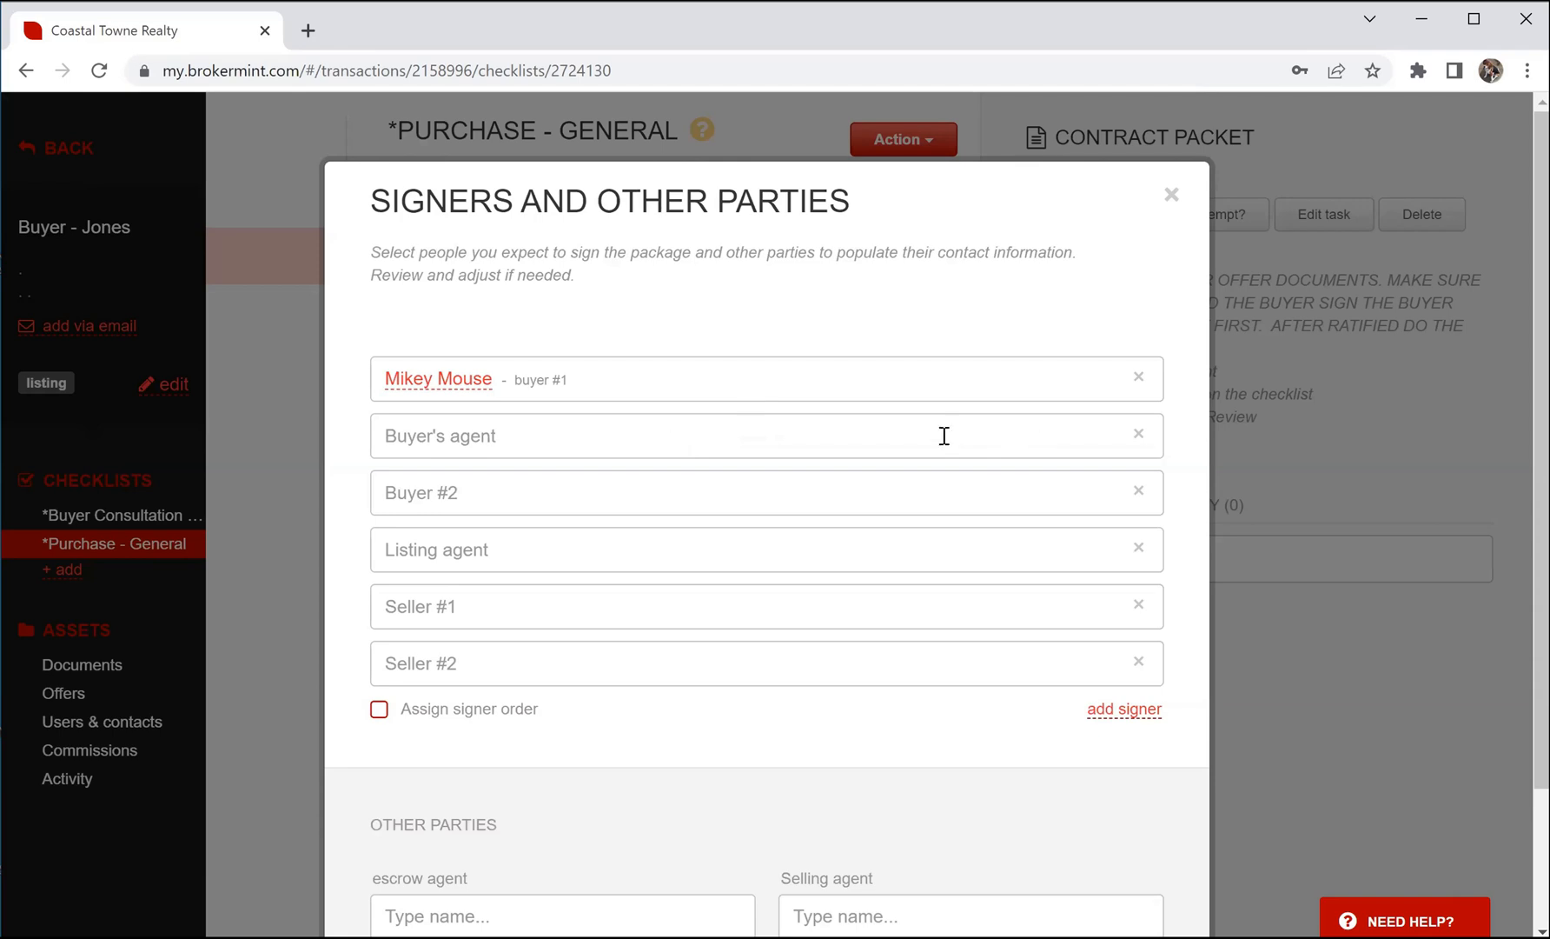
left_click(523, 429)
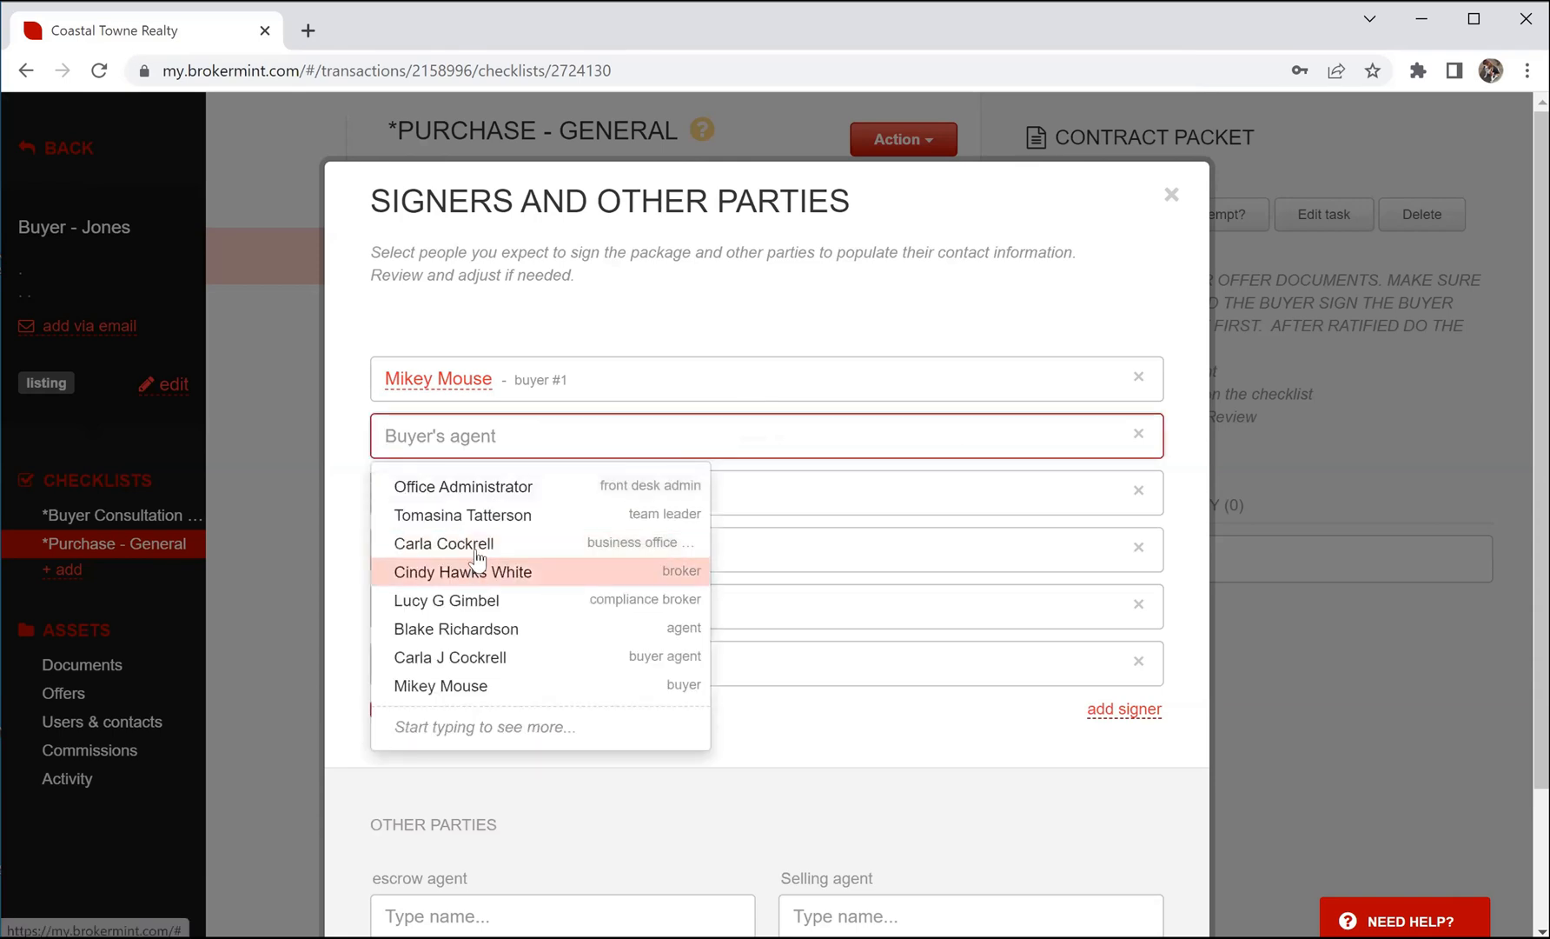
left_click(472, 661)
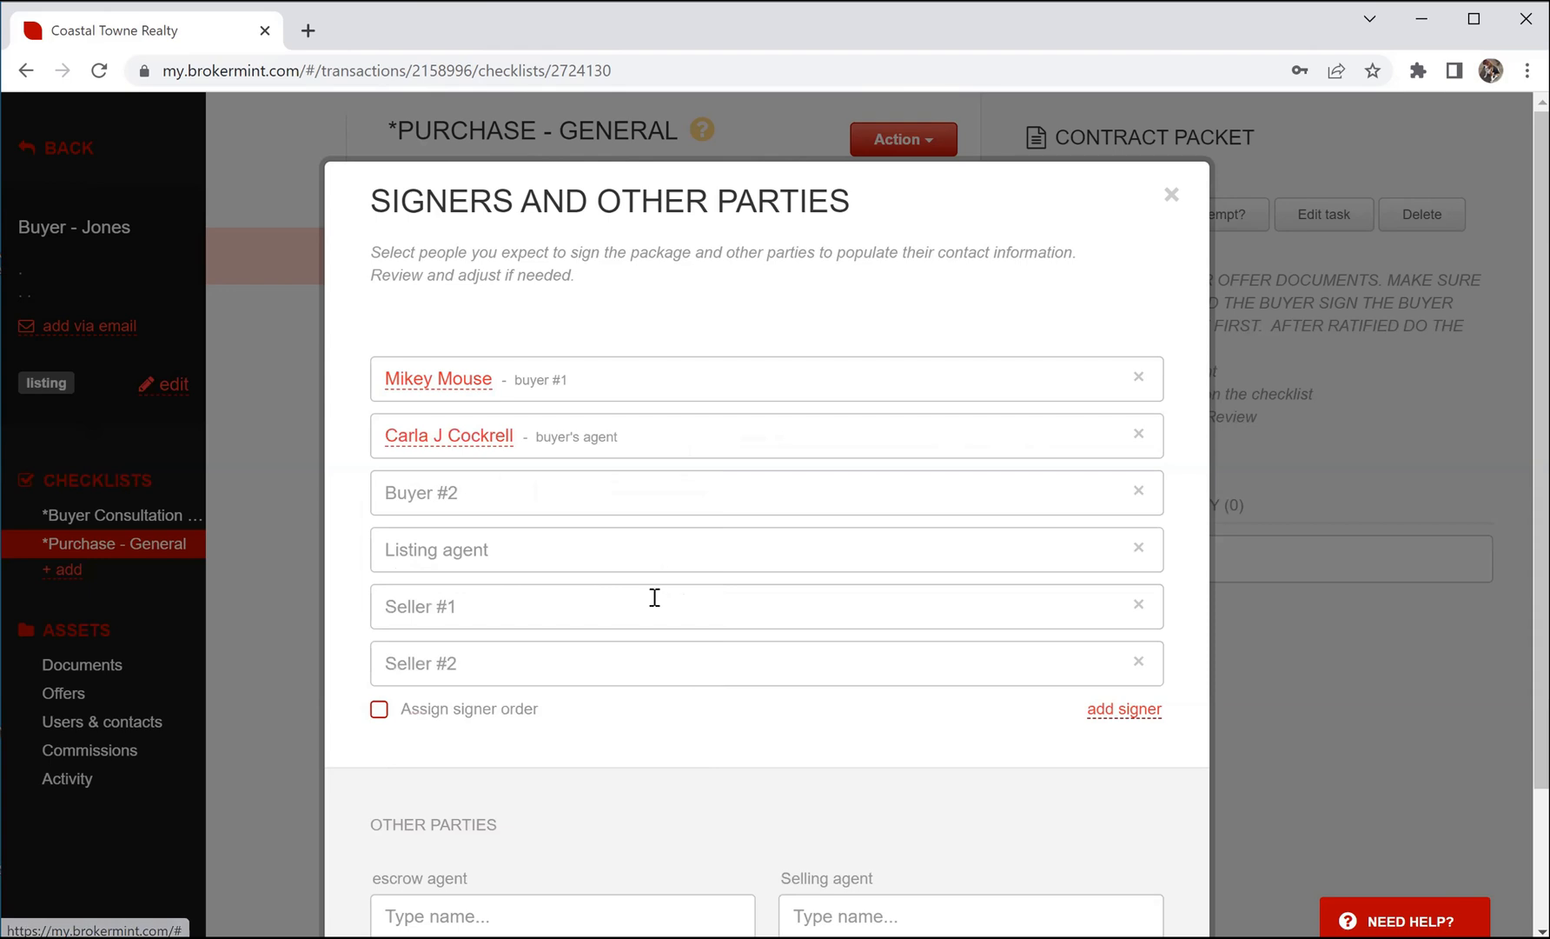
Step: Delete the empty Buyer #2, Listing agent, Seller #1 and Seller #2 signers, enable signer order and continue to the forms editor
left_click(1137, 493)
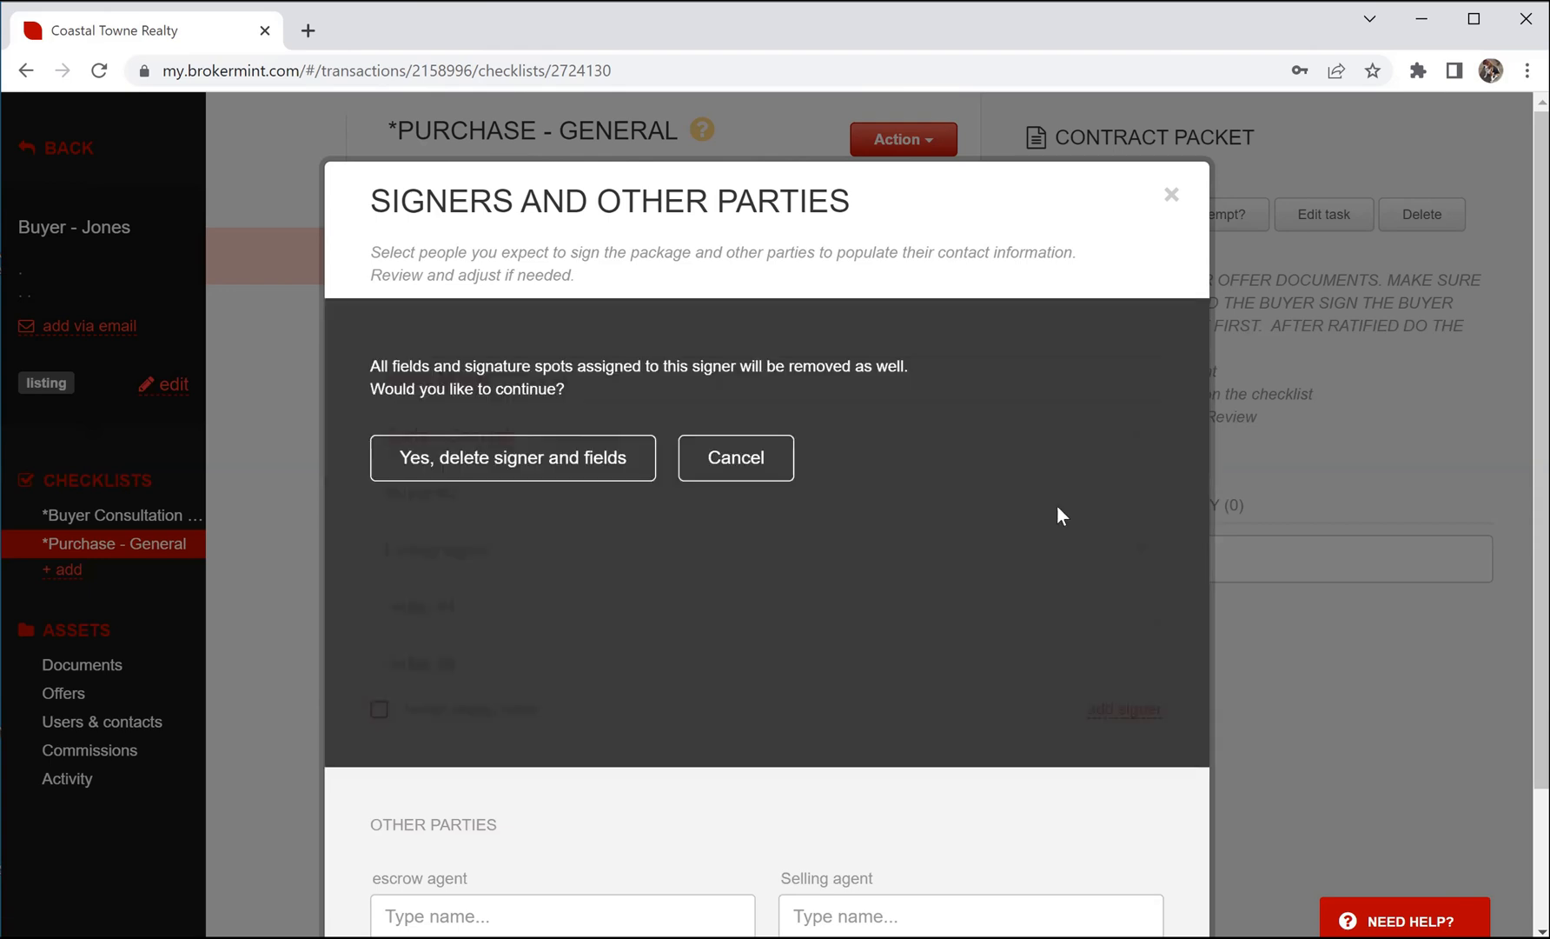
left_click(556, 454)
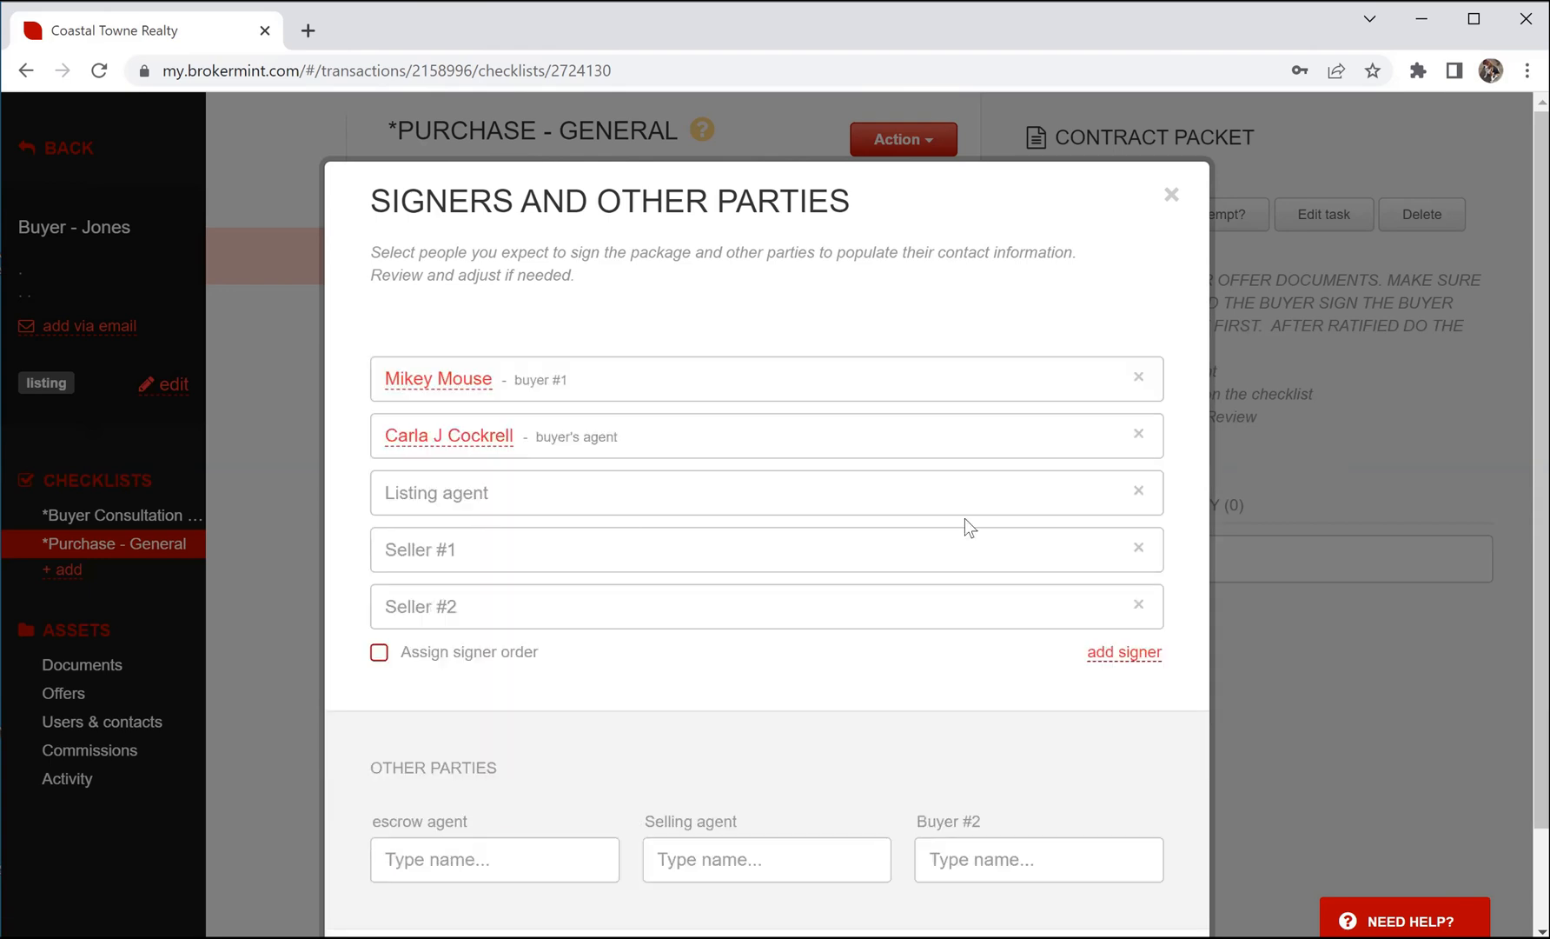
left_click(1138, 493)
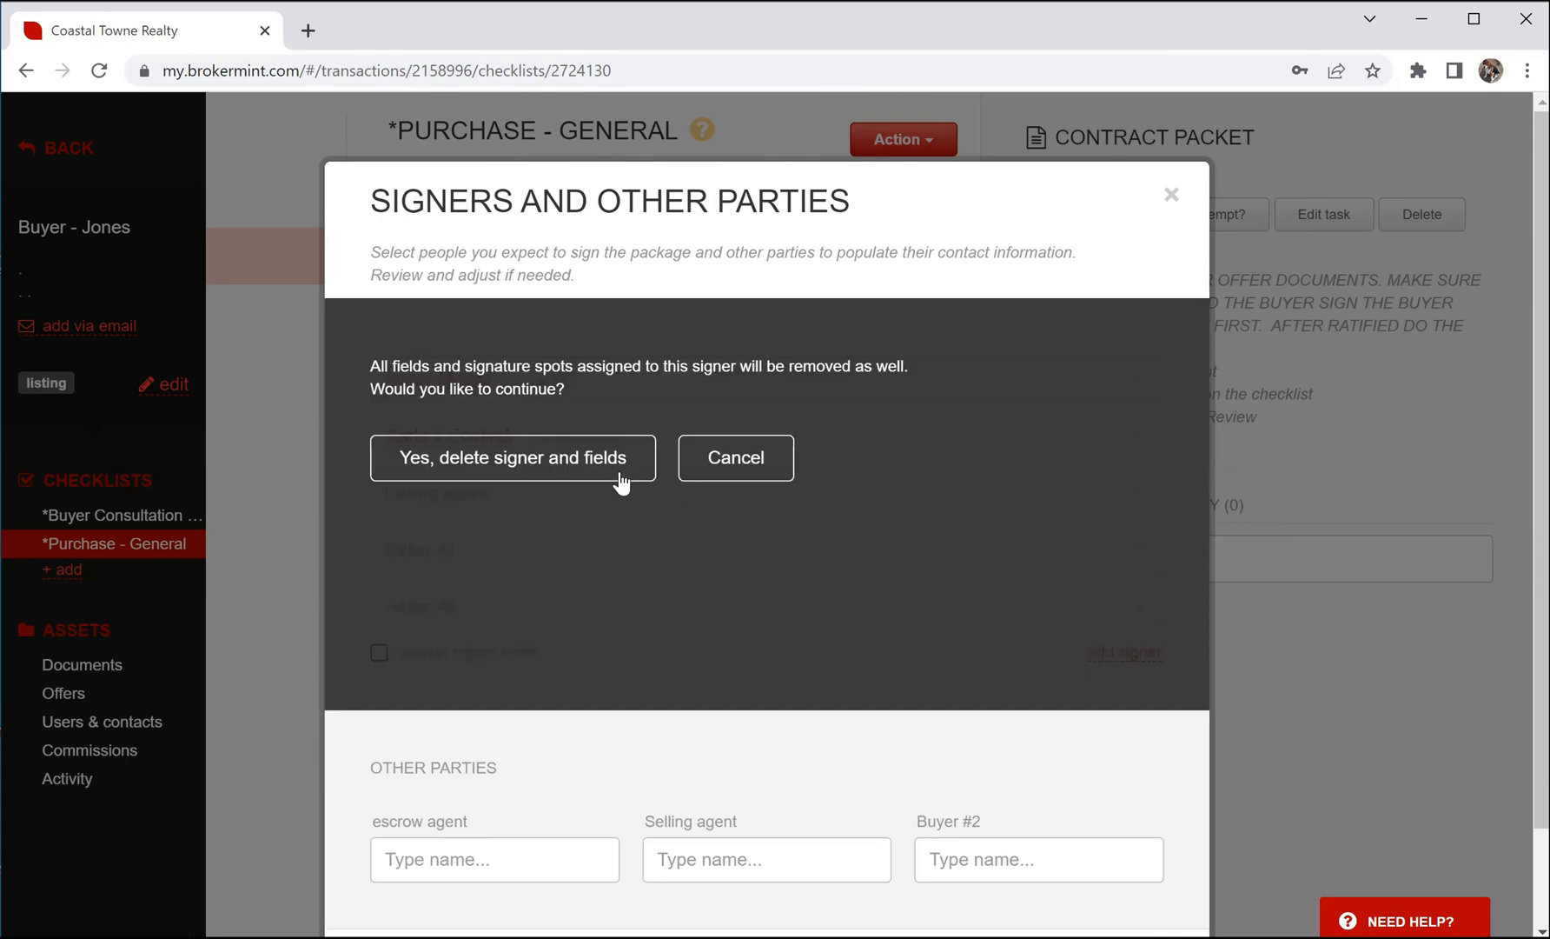
left_click(604, 475)
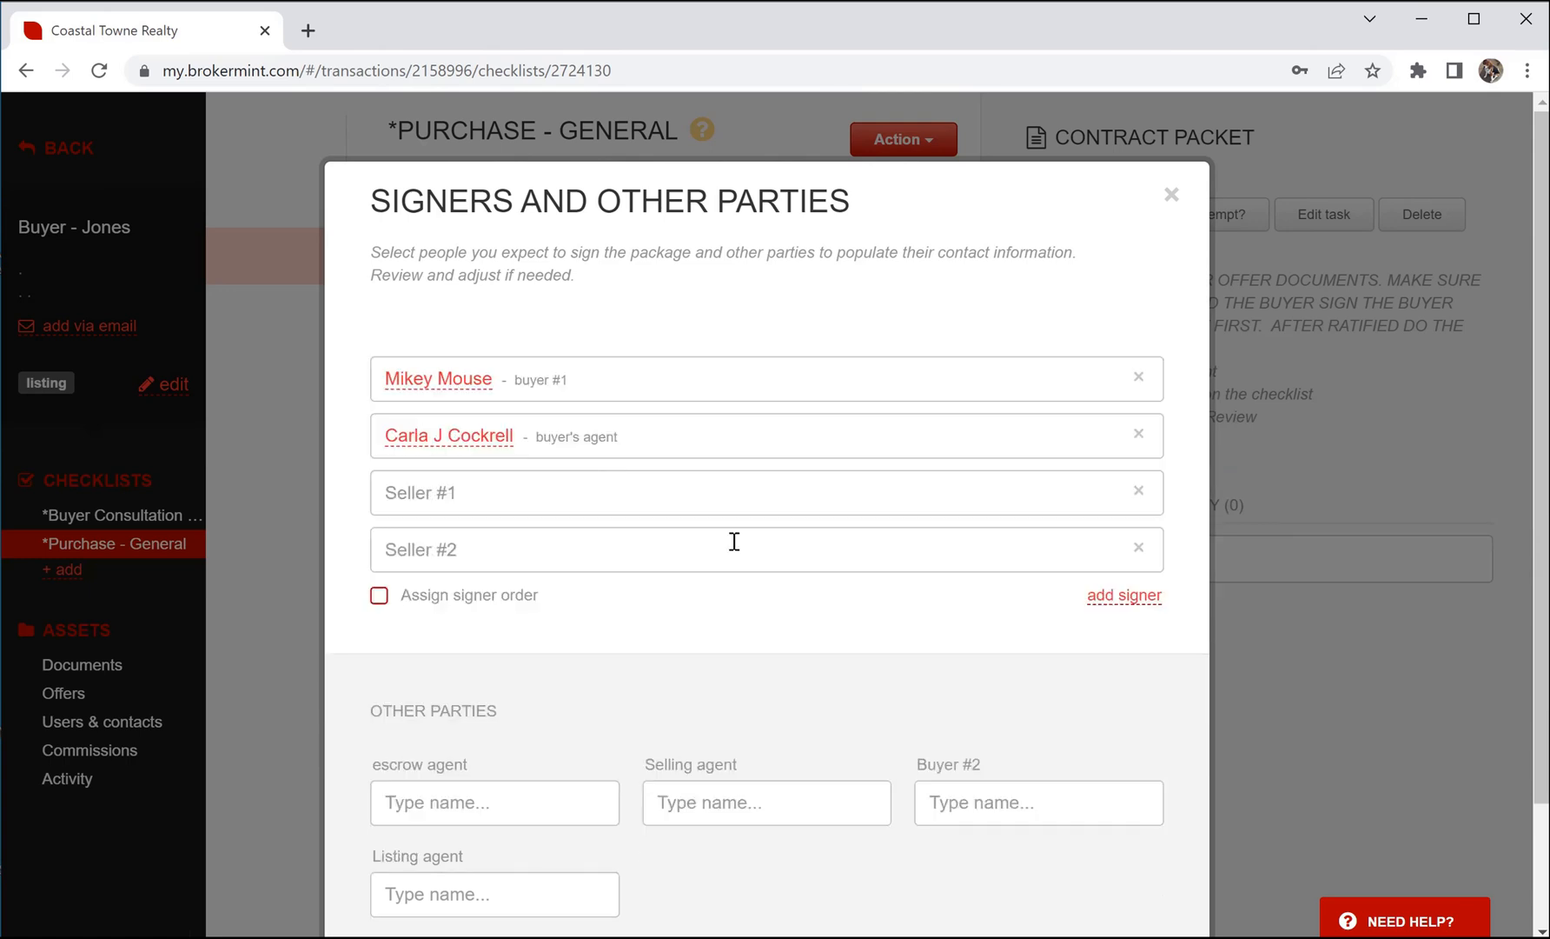
left_click(1140, 493)
left_click(609, 461)
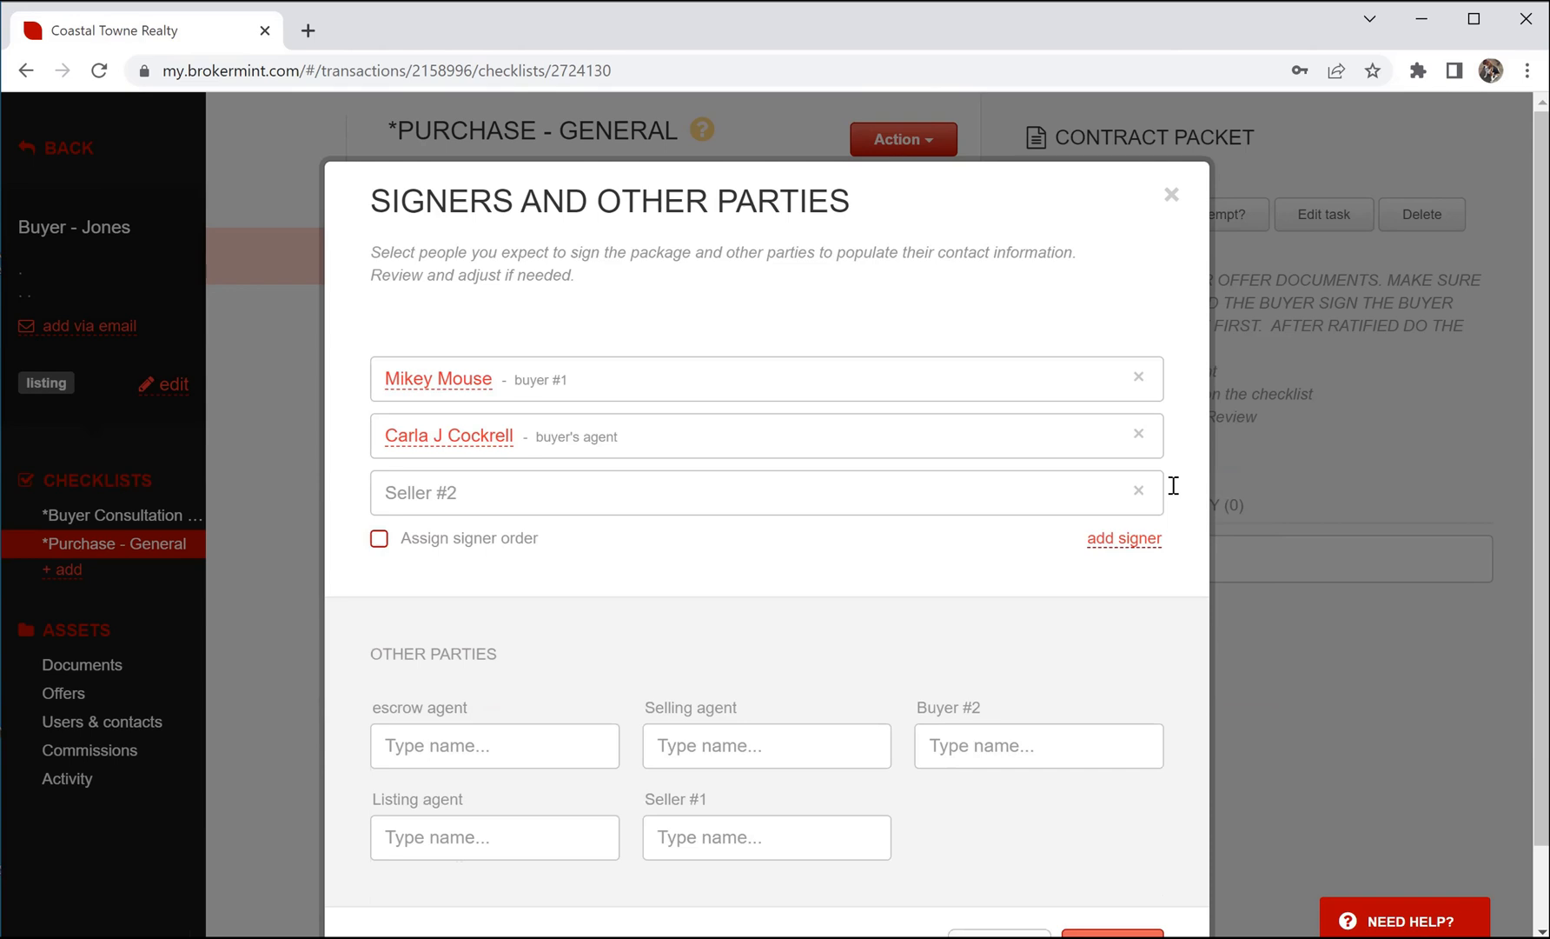
left_click(1139, 492)
left_click(478, 461)
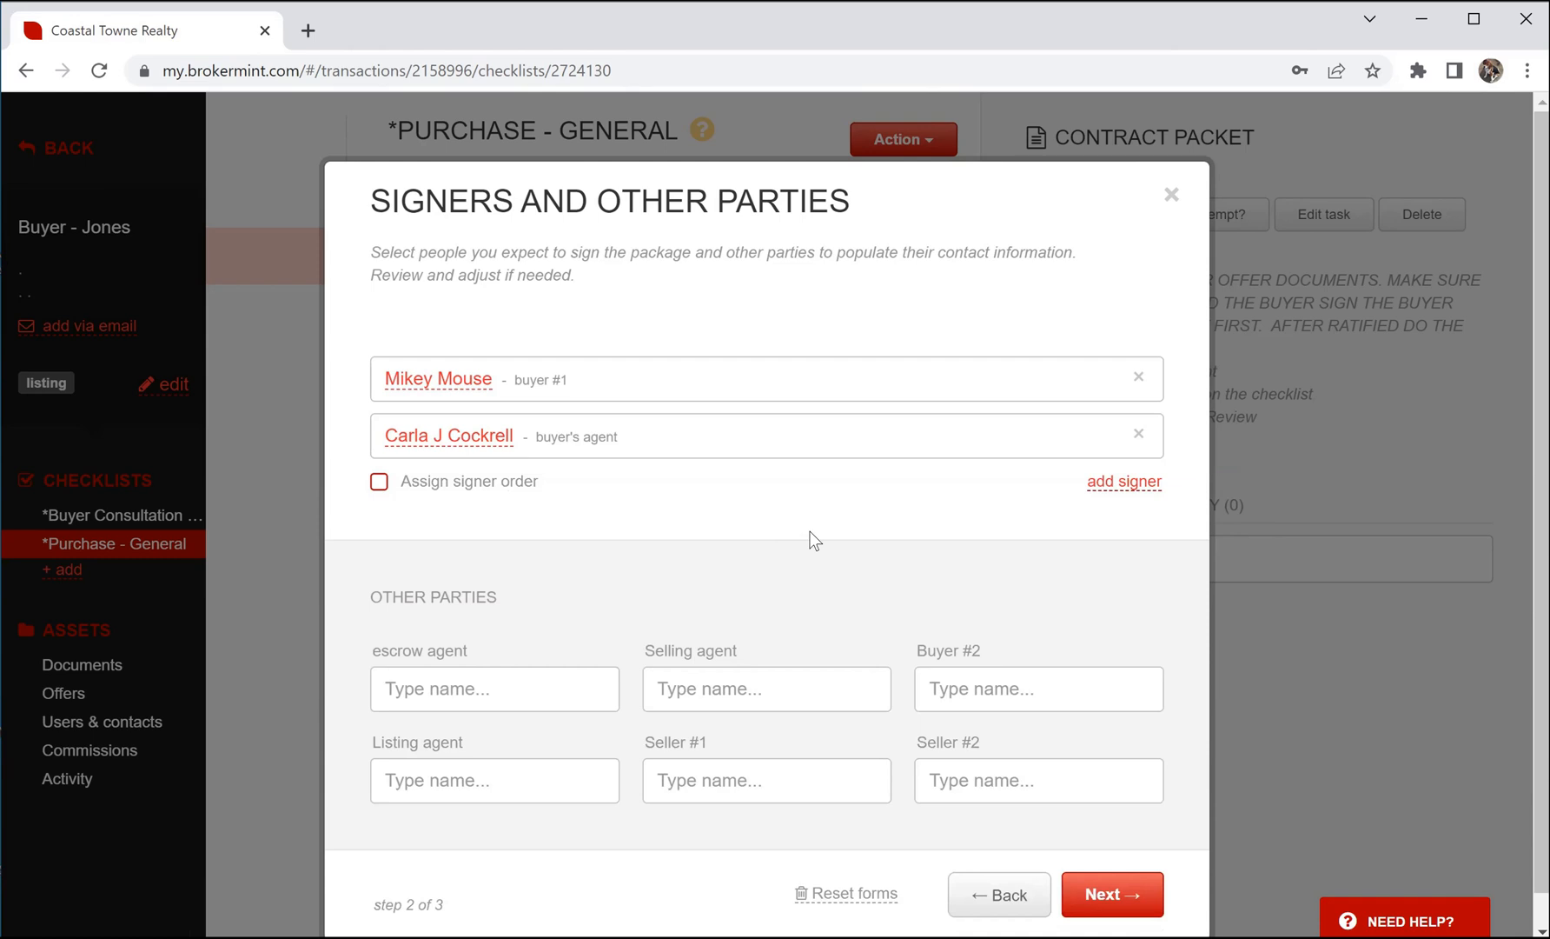
left_click(379, 482)
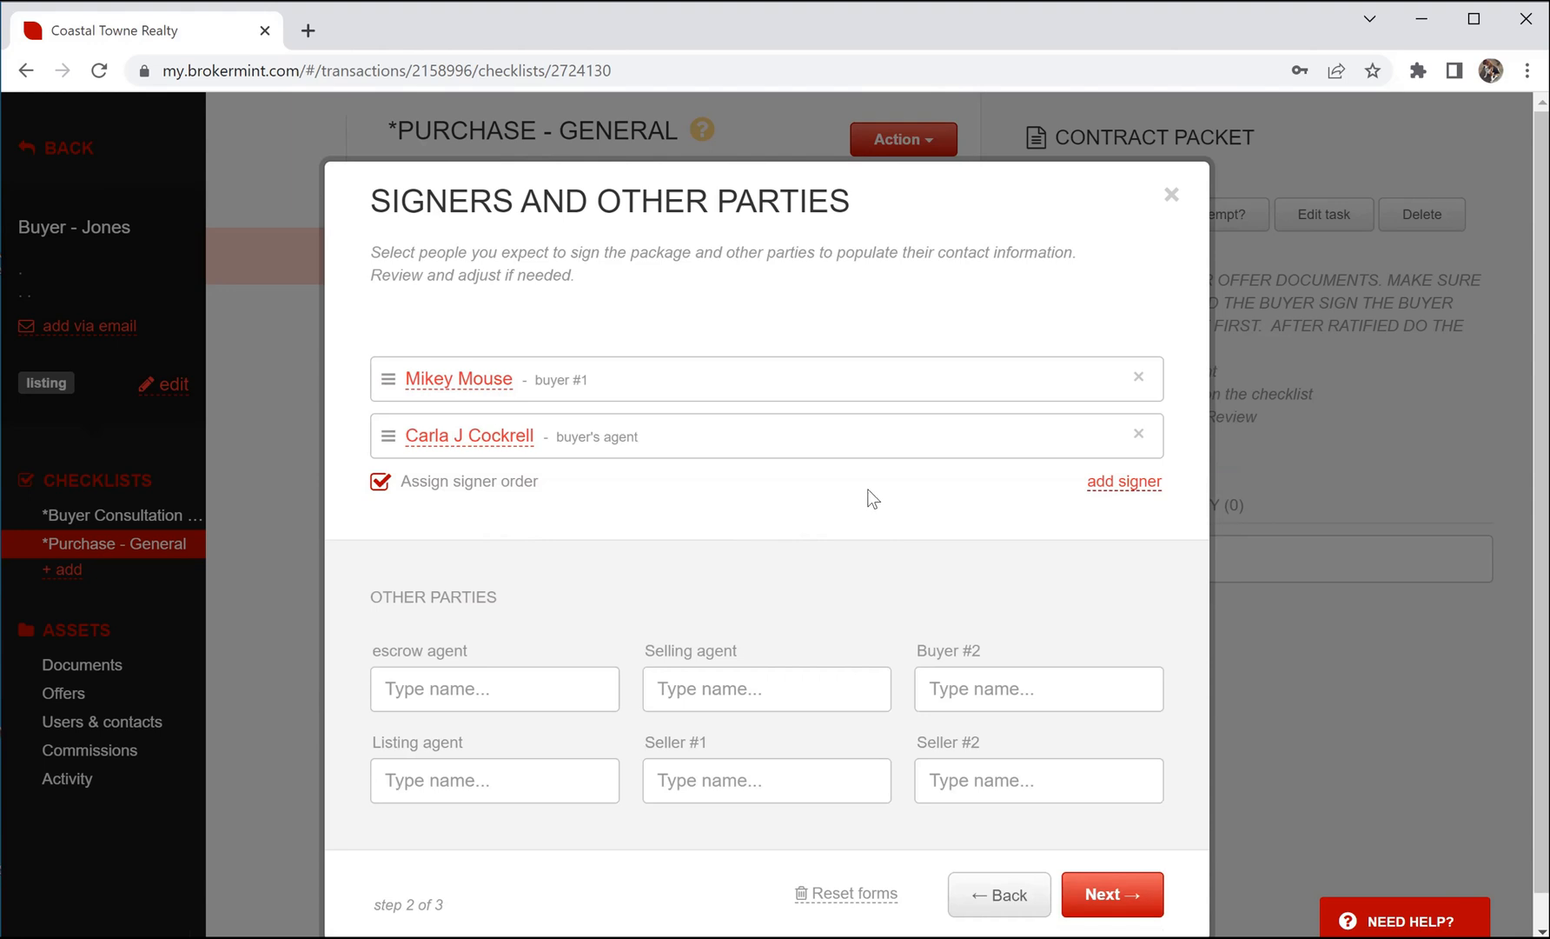
scroll(878, 494, "down", 1)
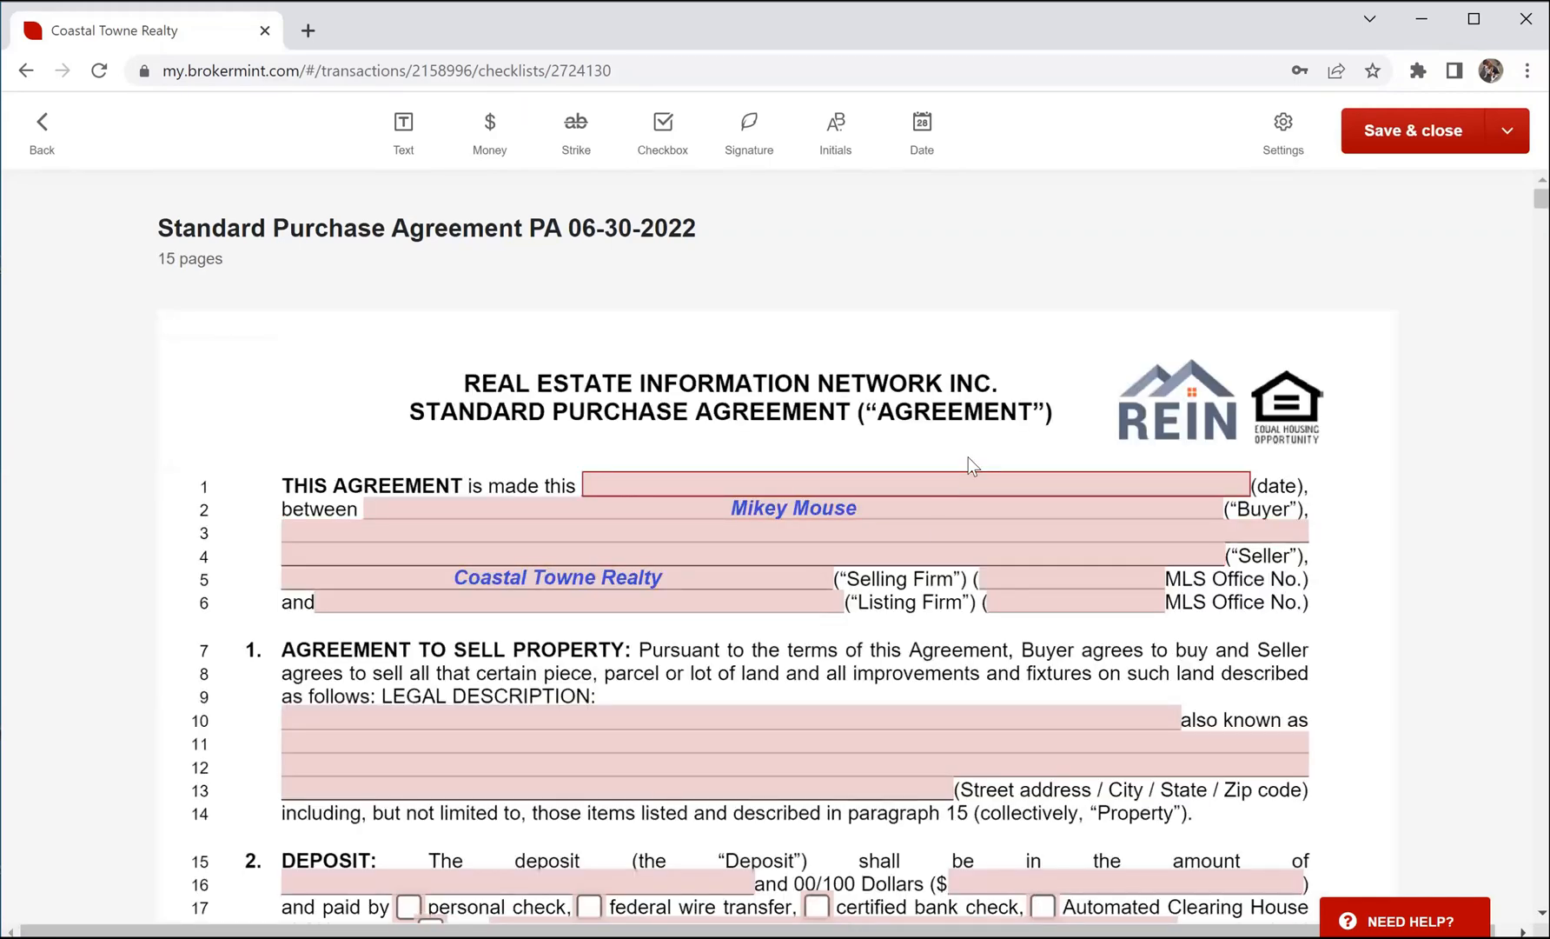
Step: Set the date of the Standard Purchase Agreement to Jan 18, 2023
left_click(873, 479)
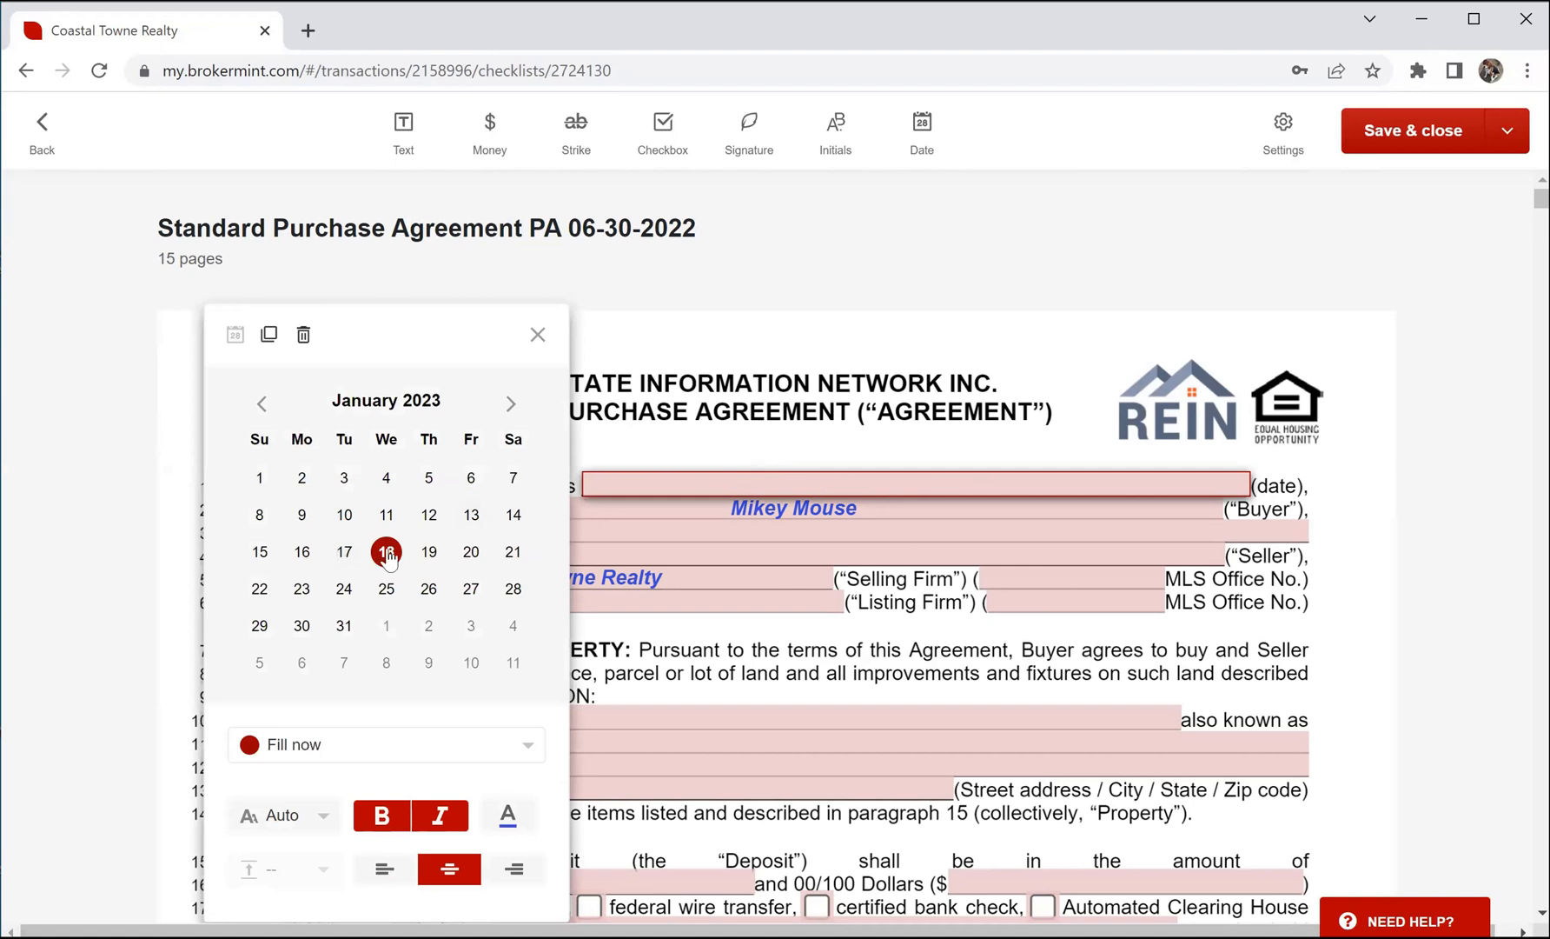
left_click(386, 551)
left_click(537, 334)
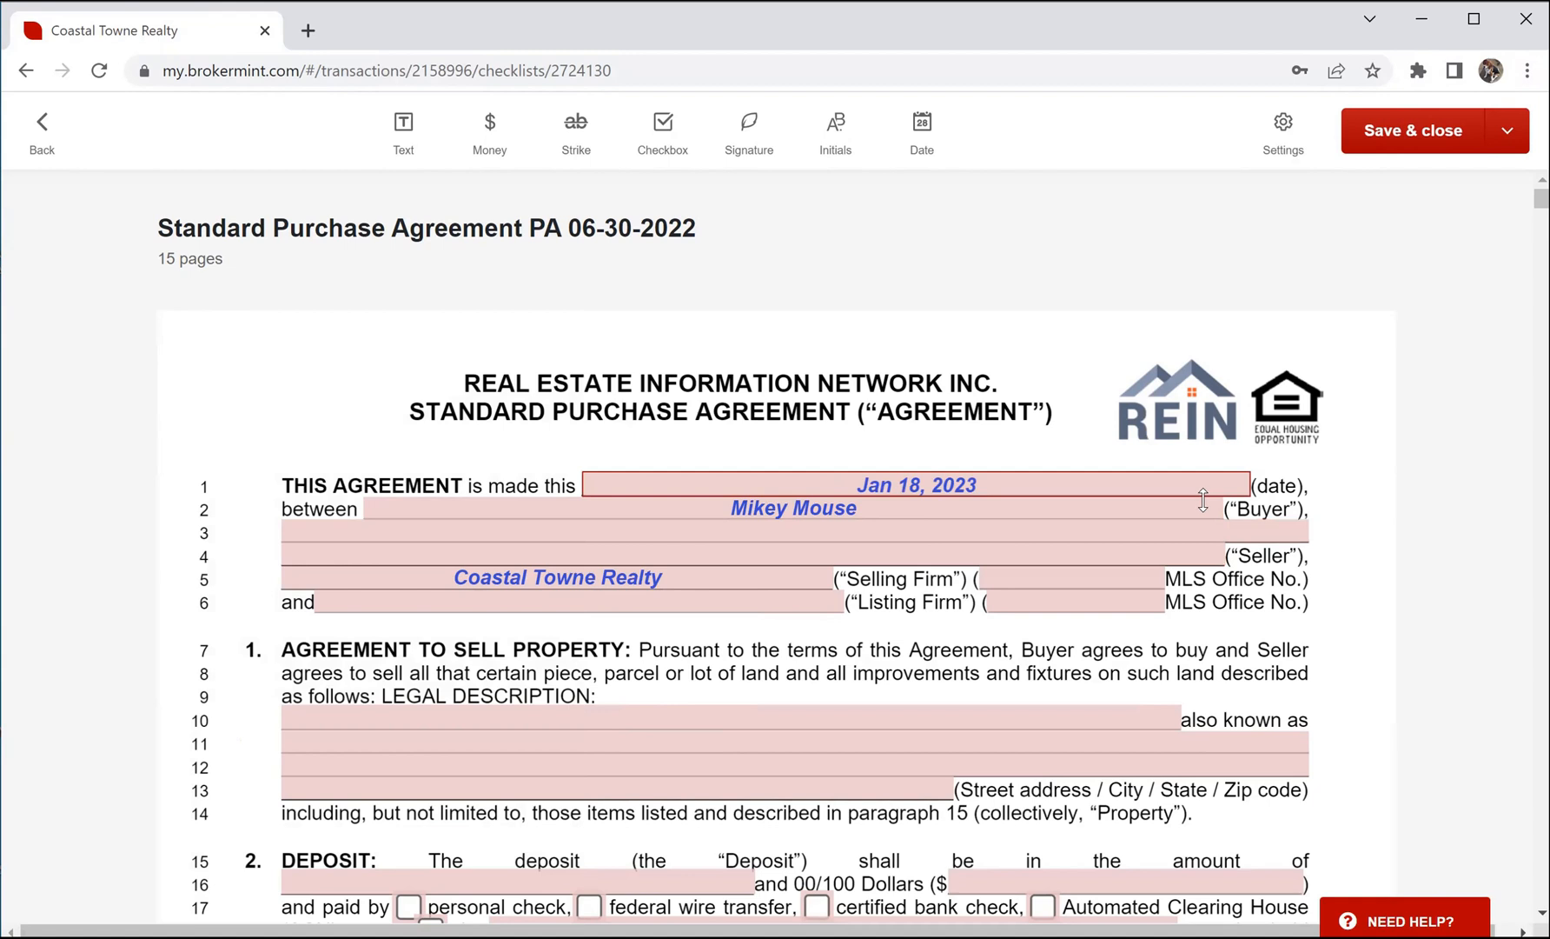
Step: Enter 9274 as the selling firm's MLS Office No. in the Standard Purchase Agreement
left_click(1199, 561)
left_click(1082, 581)
left_click(709, 587)
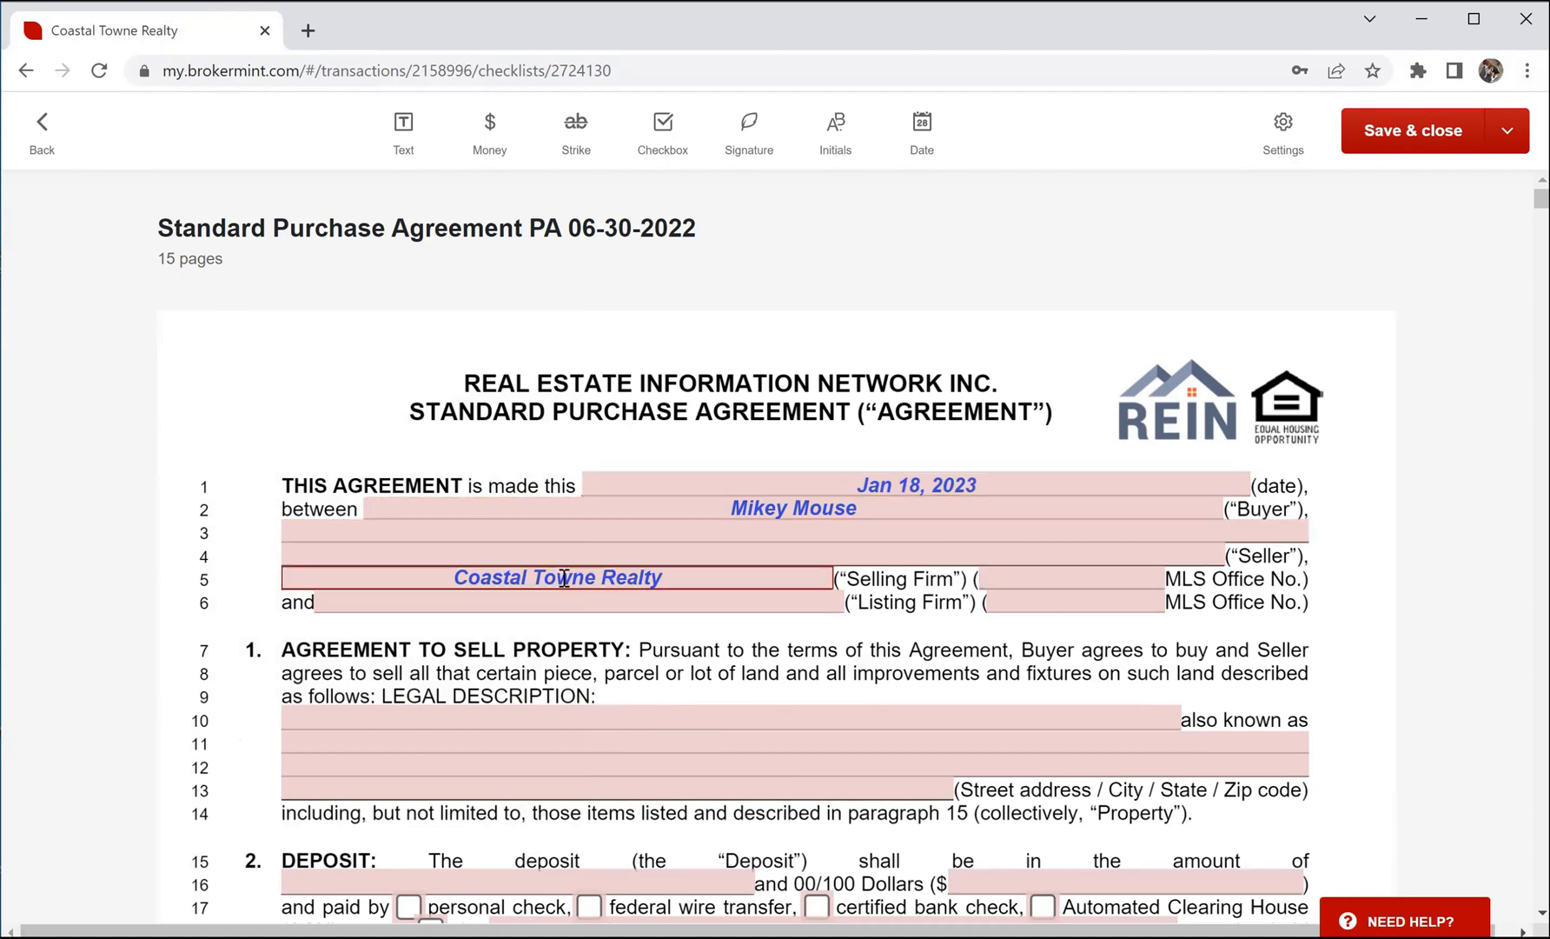
left_click(1014, 582)
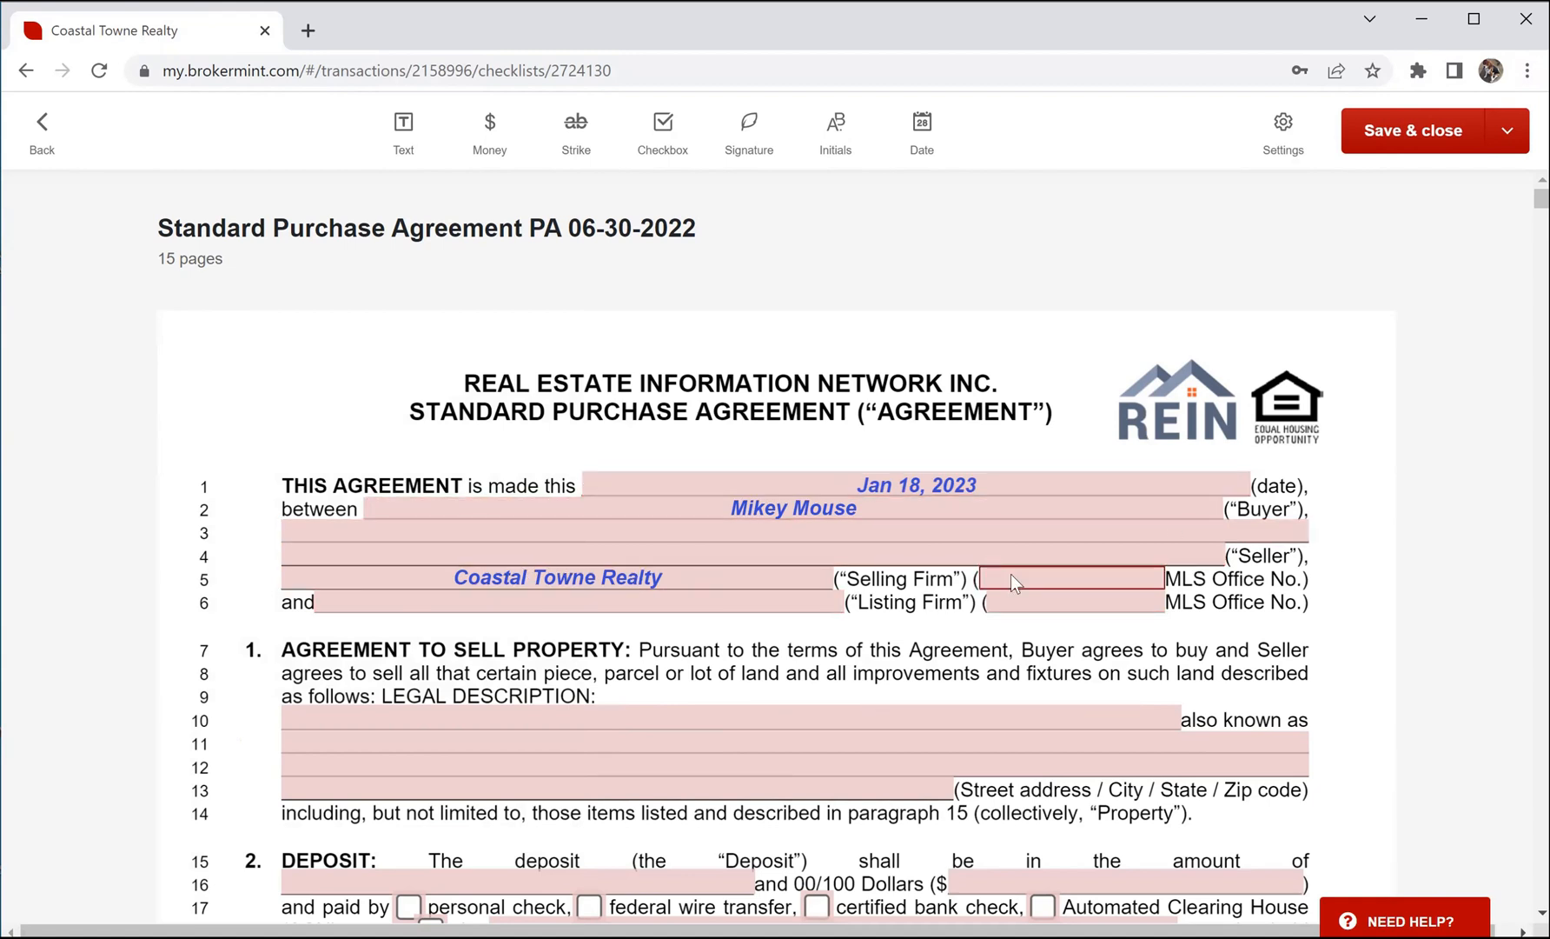
left_click(1044, 578)
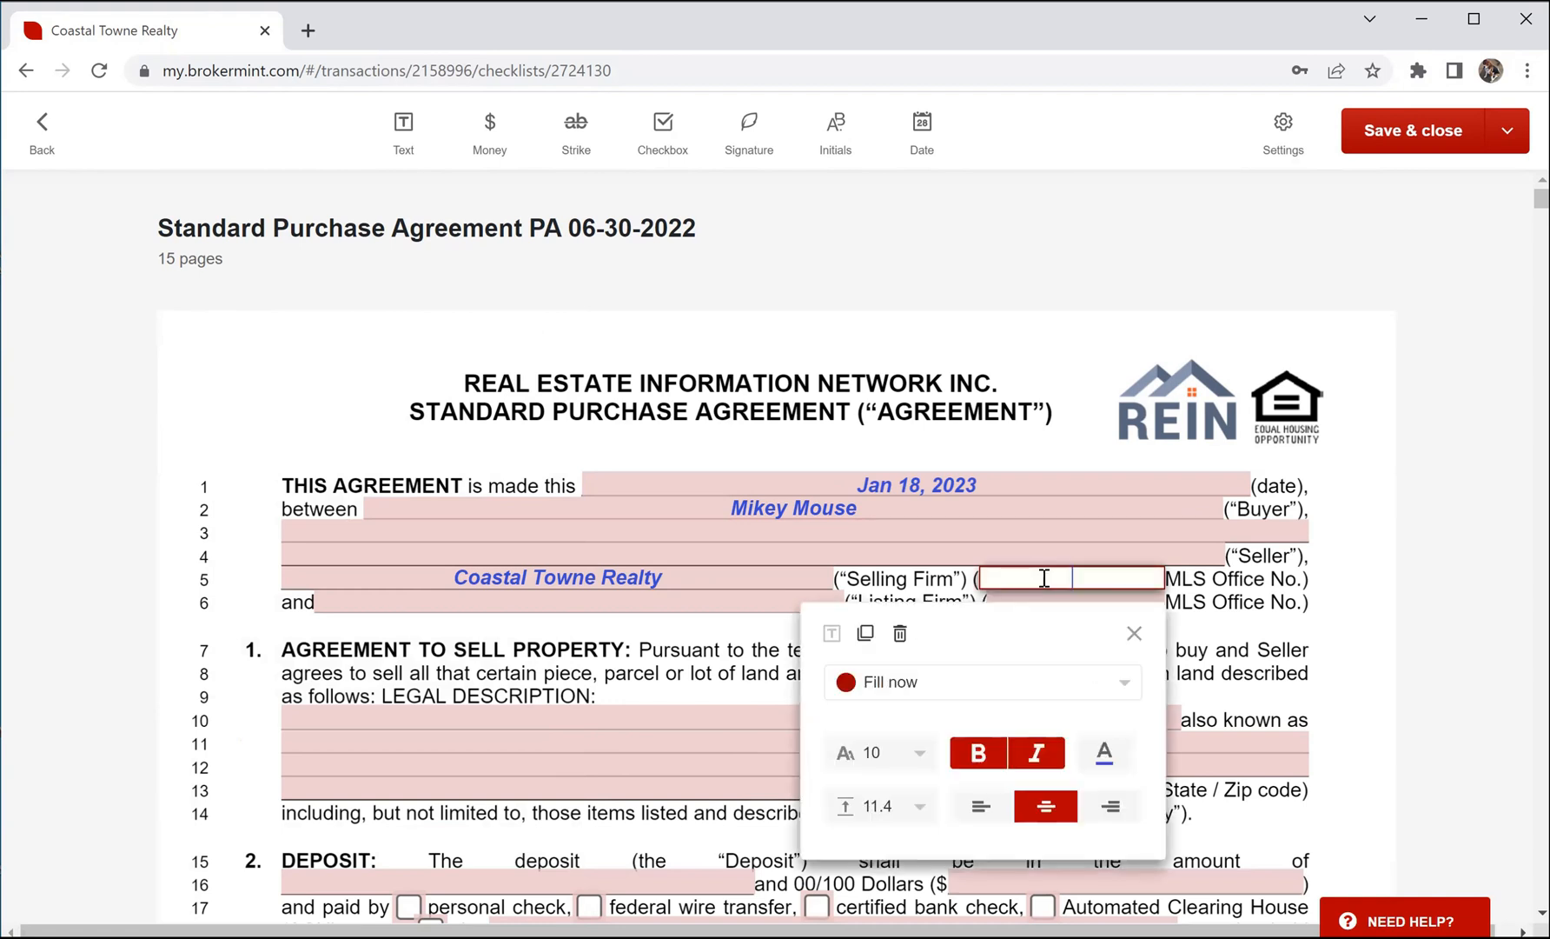
type("9274")
key("Tab")
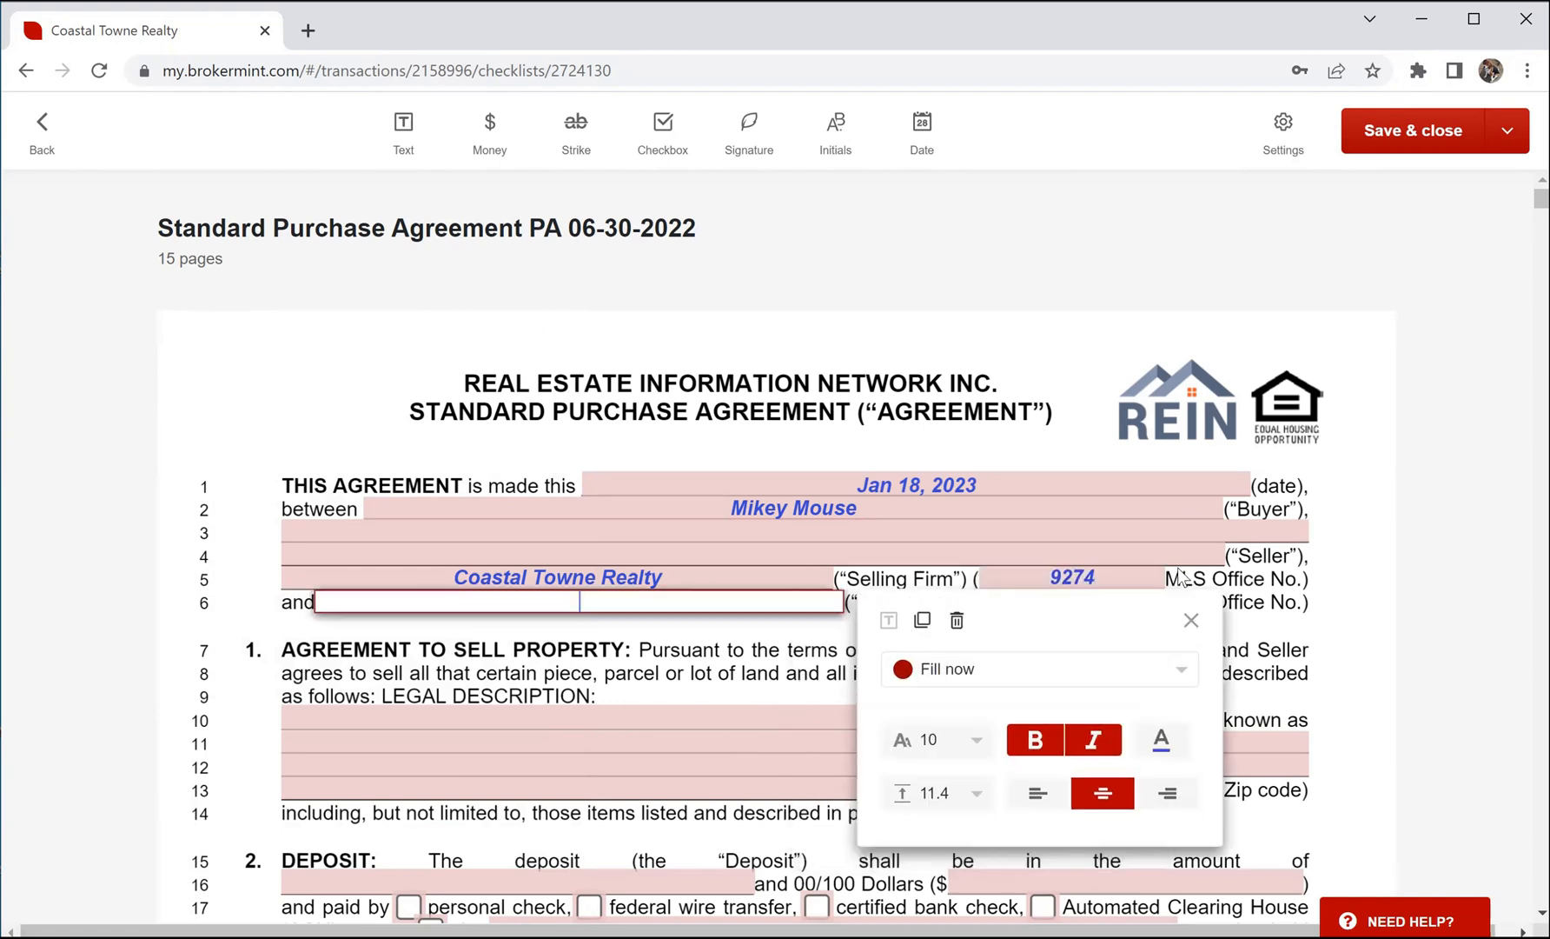
left_click(1188, 621)
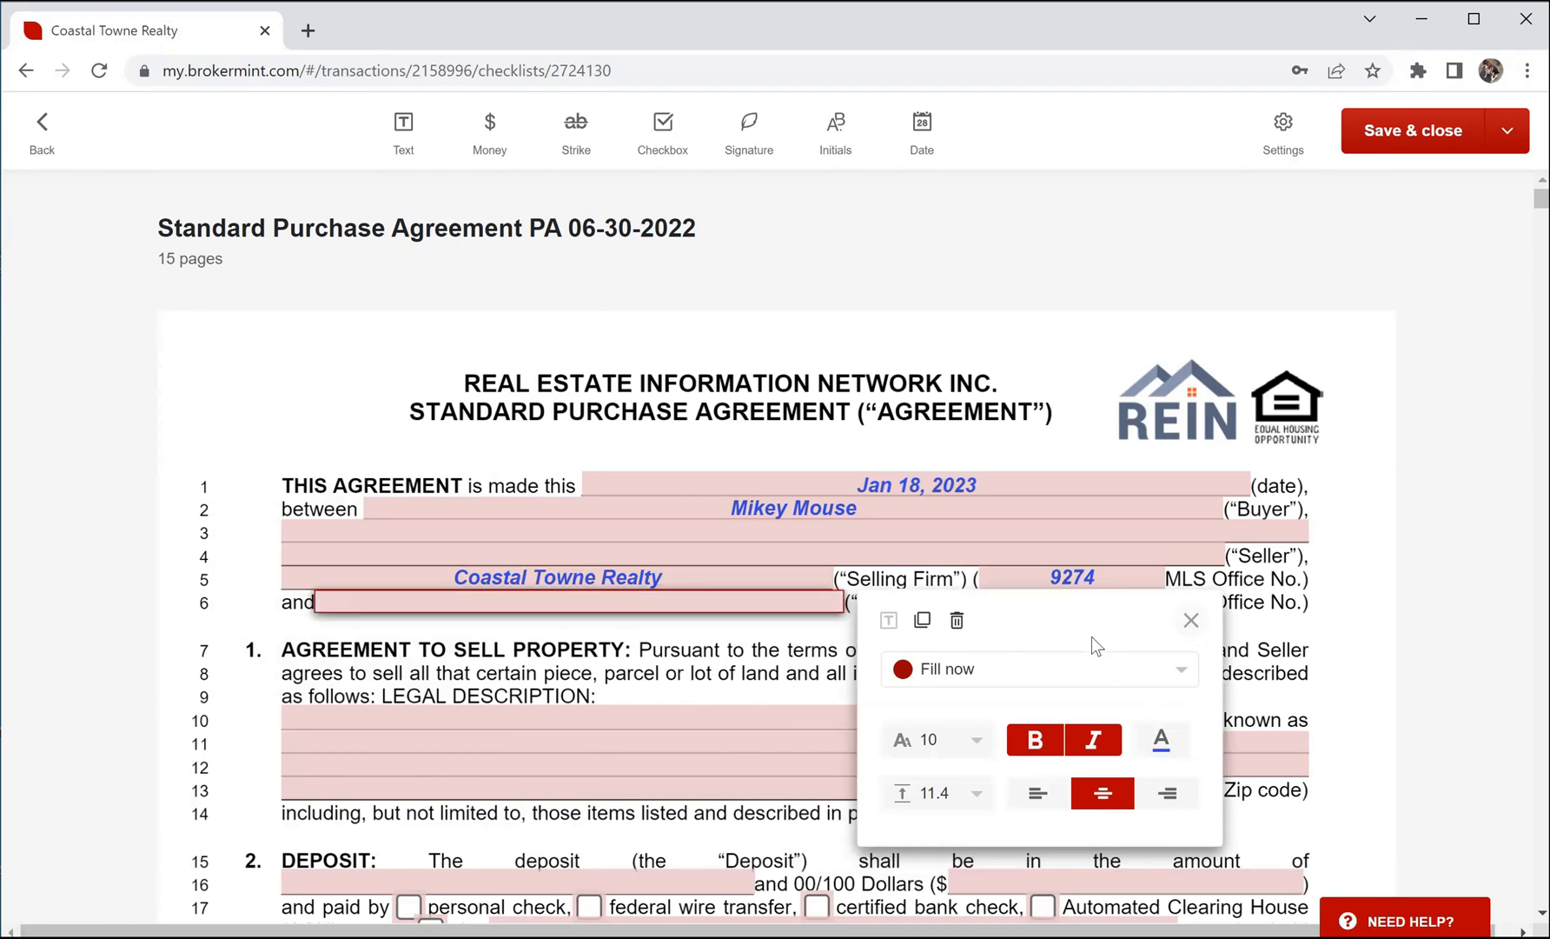
Step: Review the property, deposit and purchase price sections on the first page of the Standard Purchase Agreement
scroll(1296, 623, "down", 1)
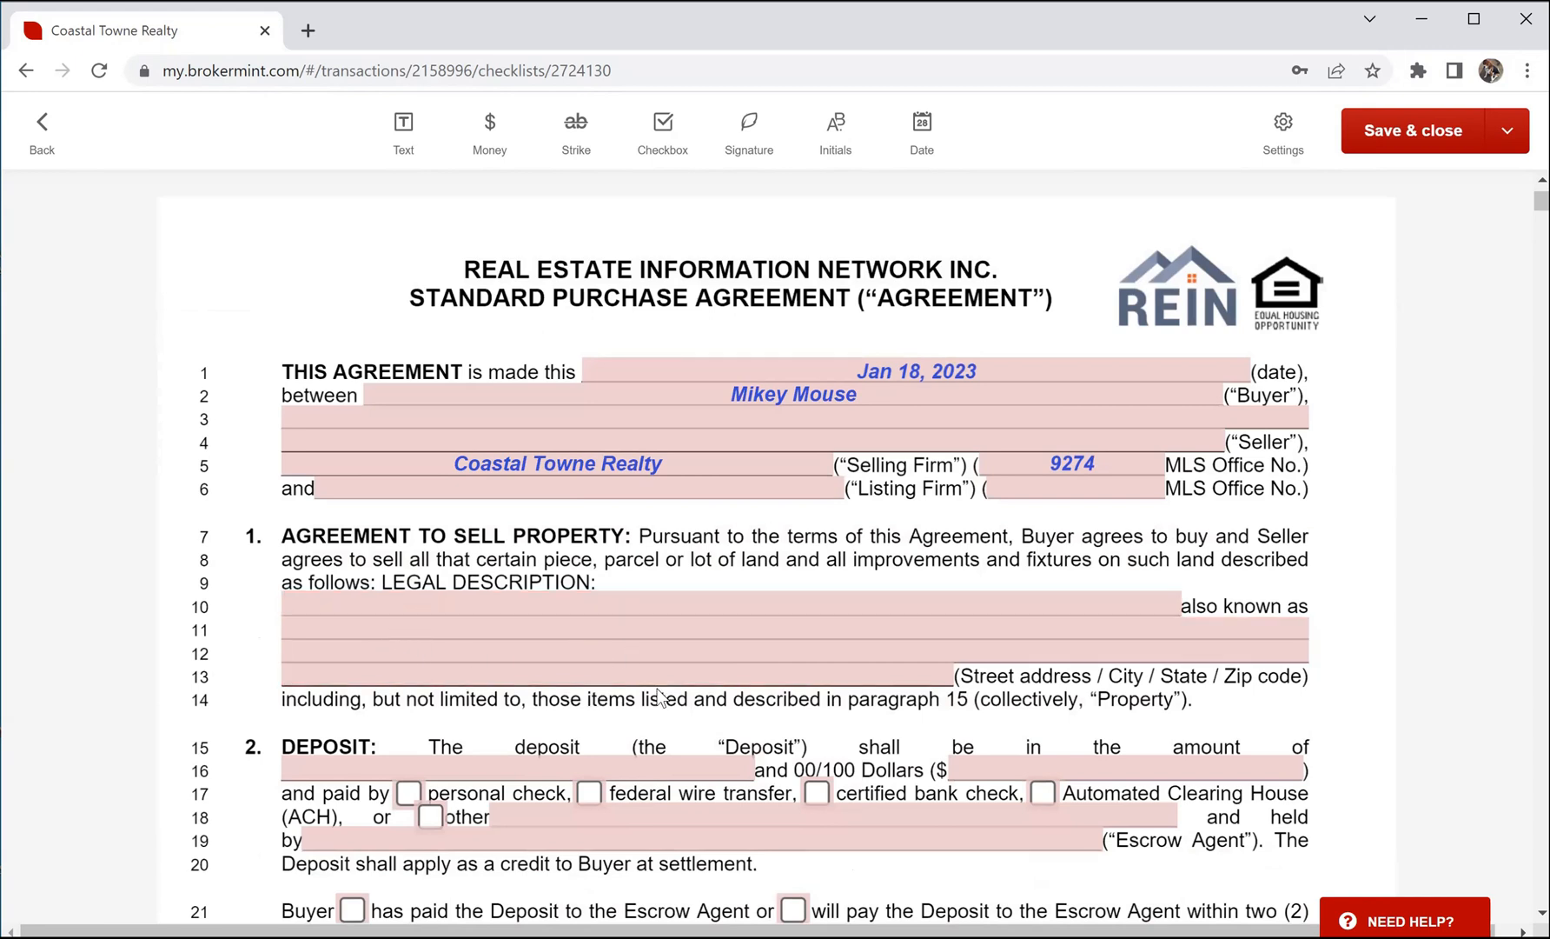
scroll(606, 758, "down", 1)
scroll(606, 757, "down", 1)
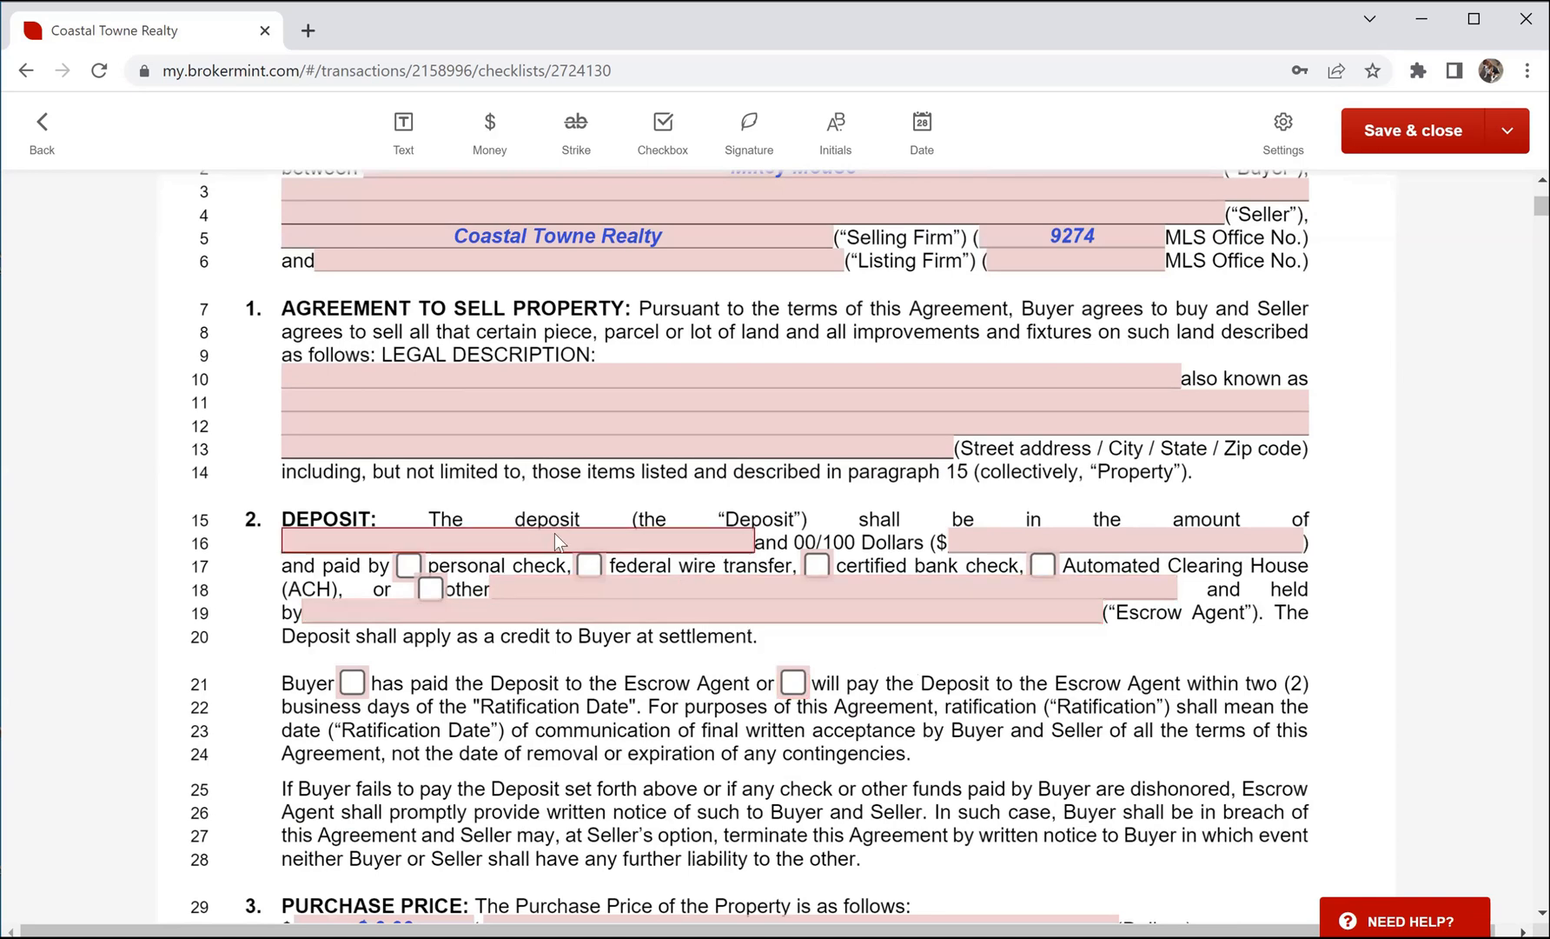
left_click(1061, 539)
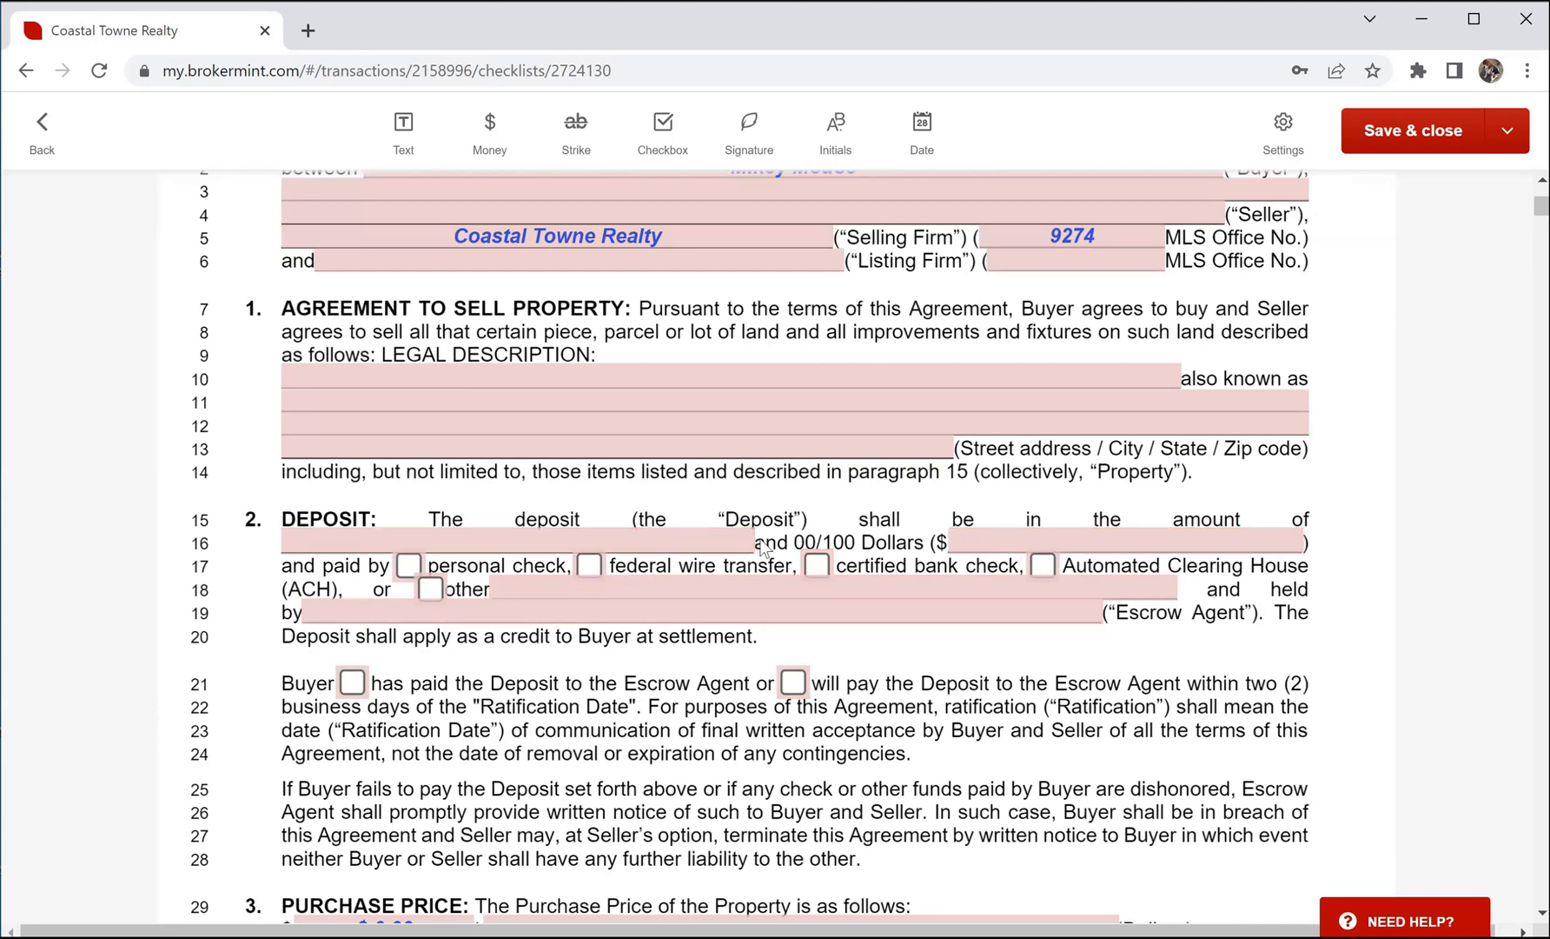
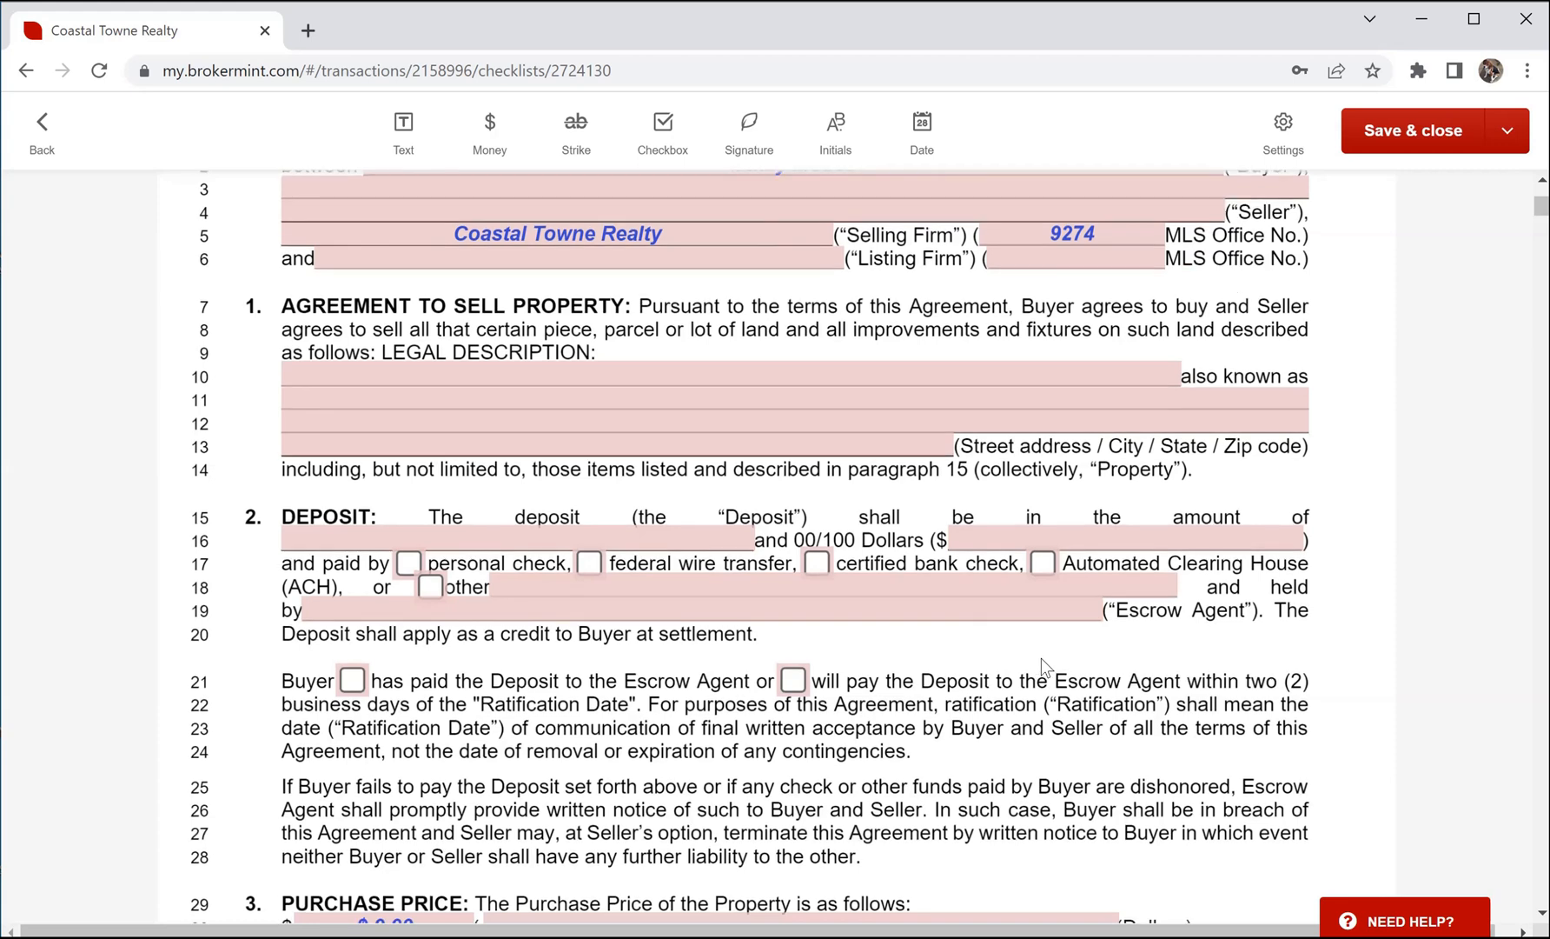
scroll(1042, 658, "down", 1)
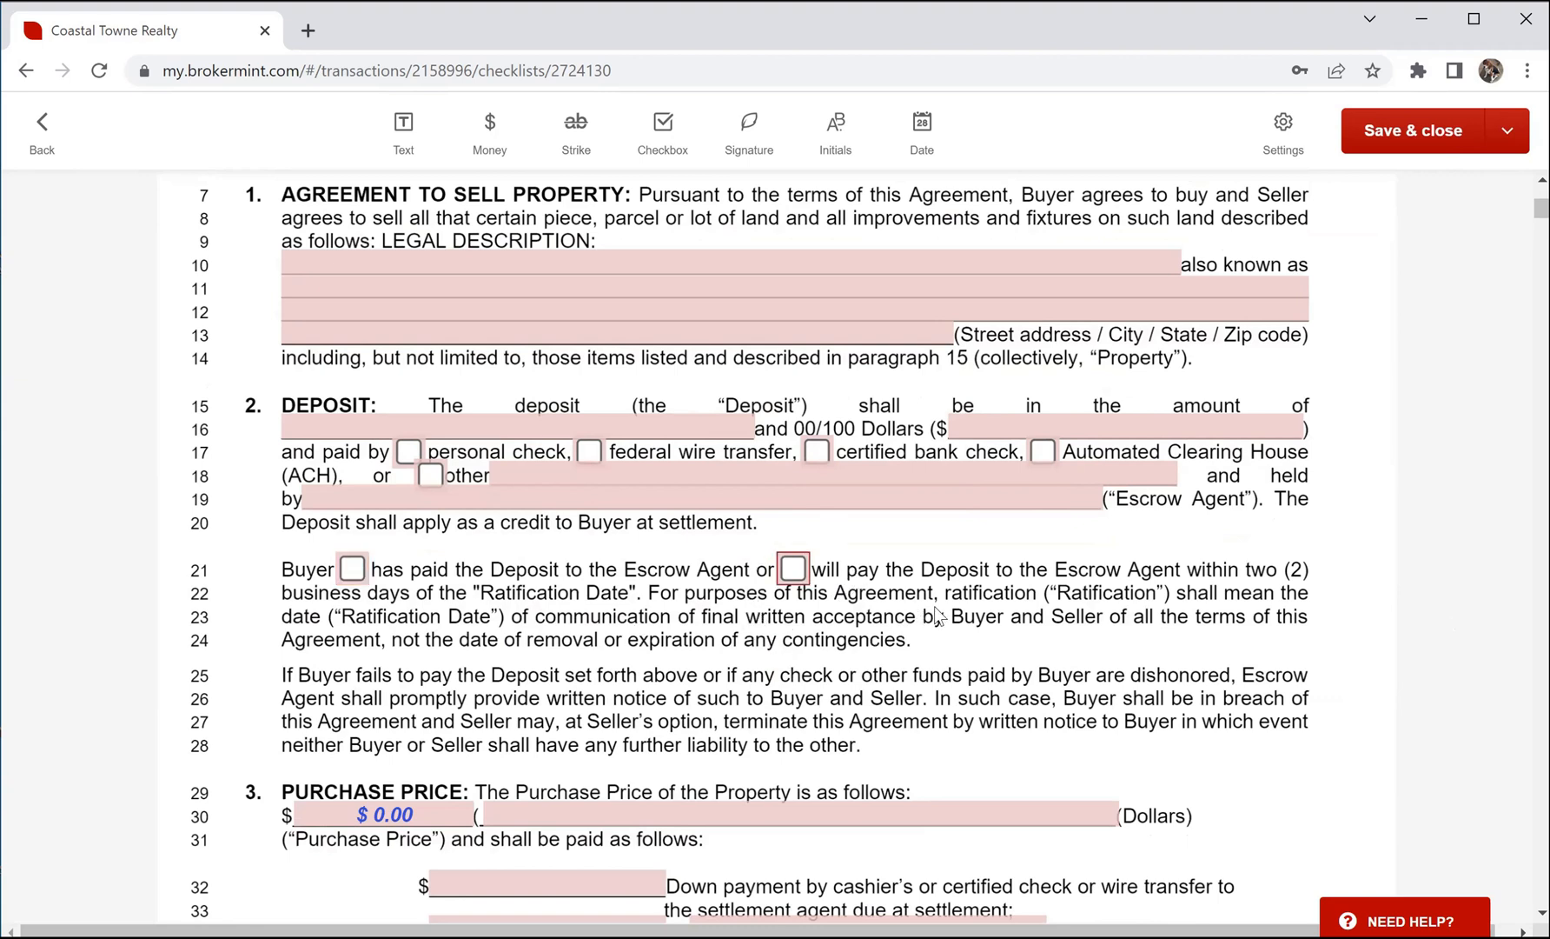
scroll(939, 612, "down", 1)
scroll(968, 595, "down", 4)
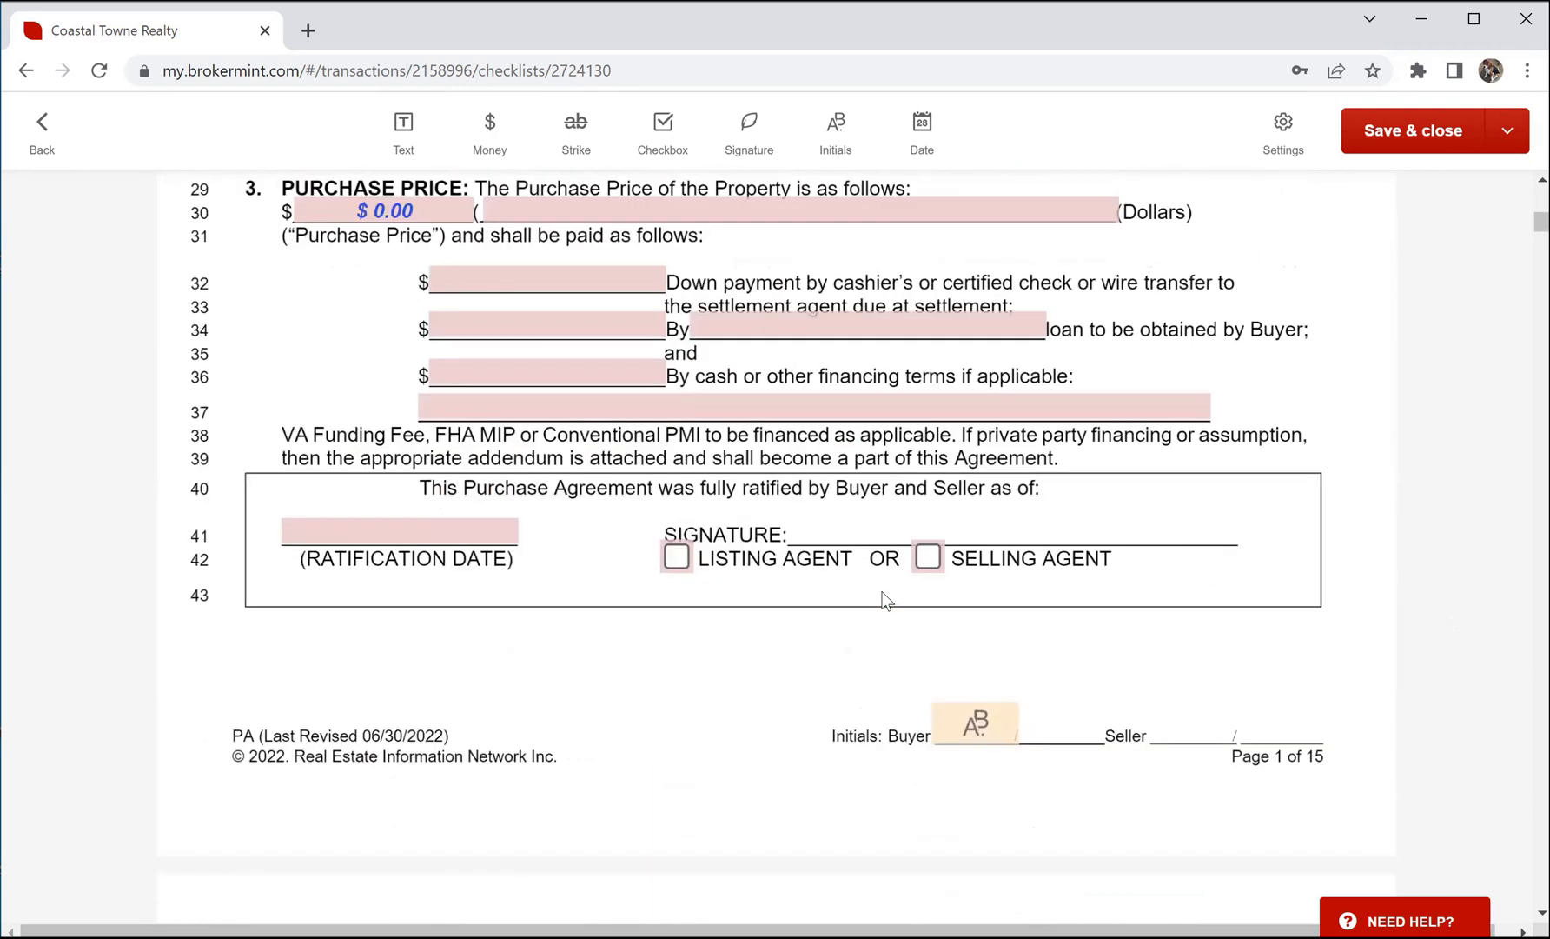
Step: Look through the remaining pages of the Standard Purchase Agreement and the Property Inspection Contingency for fillable fields, checkboxes and initials spots
scroll(883, 600, "down", 3)
scroll(884, 600, "down", 20)
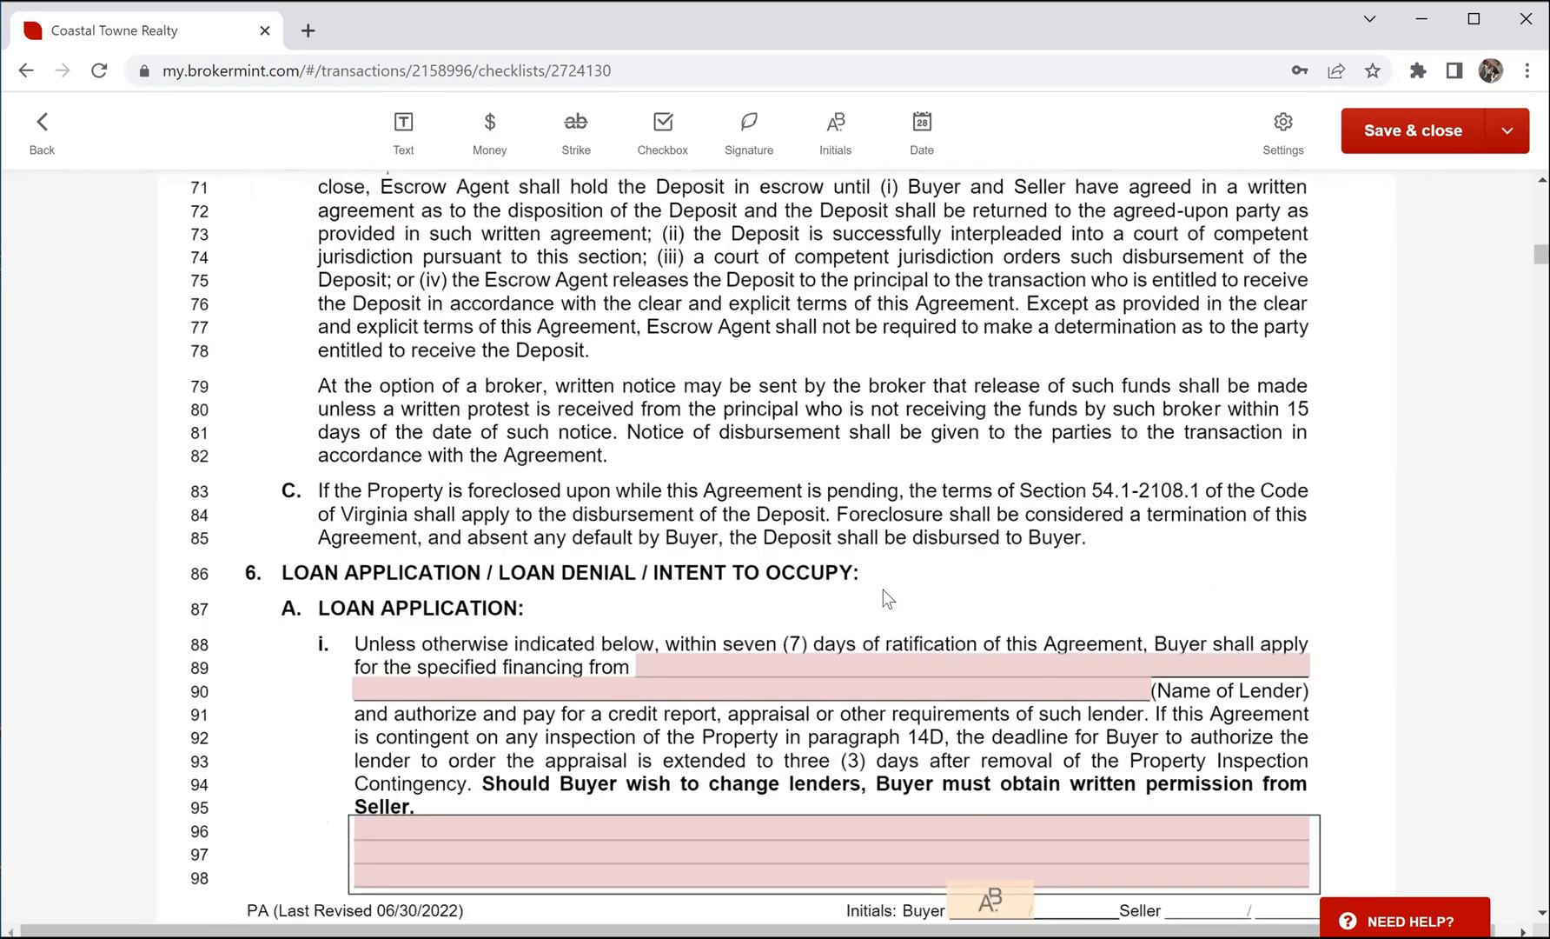
scroll(884, 599, "down", 20)
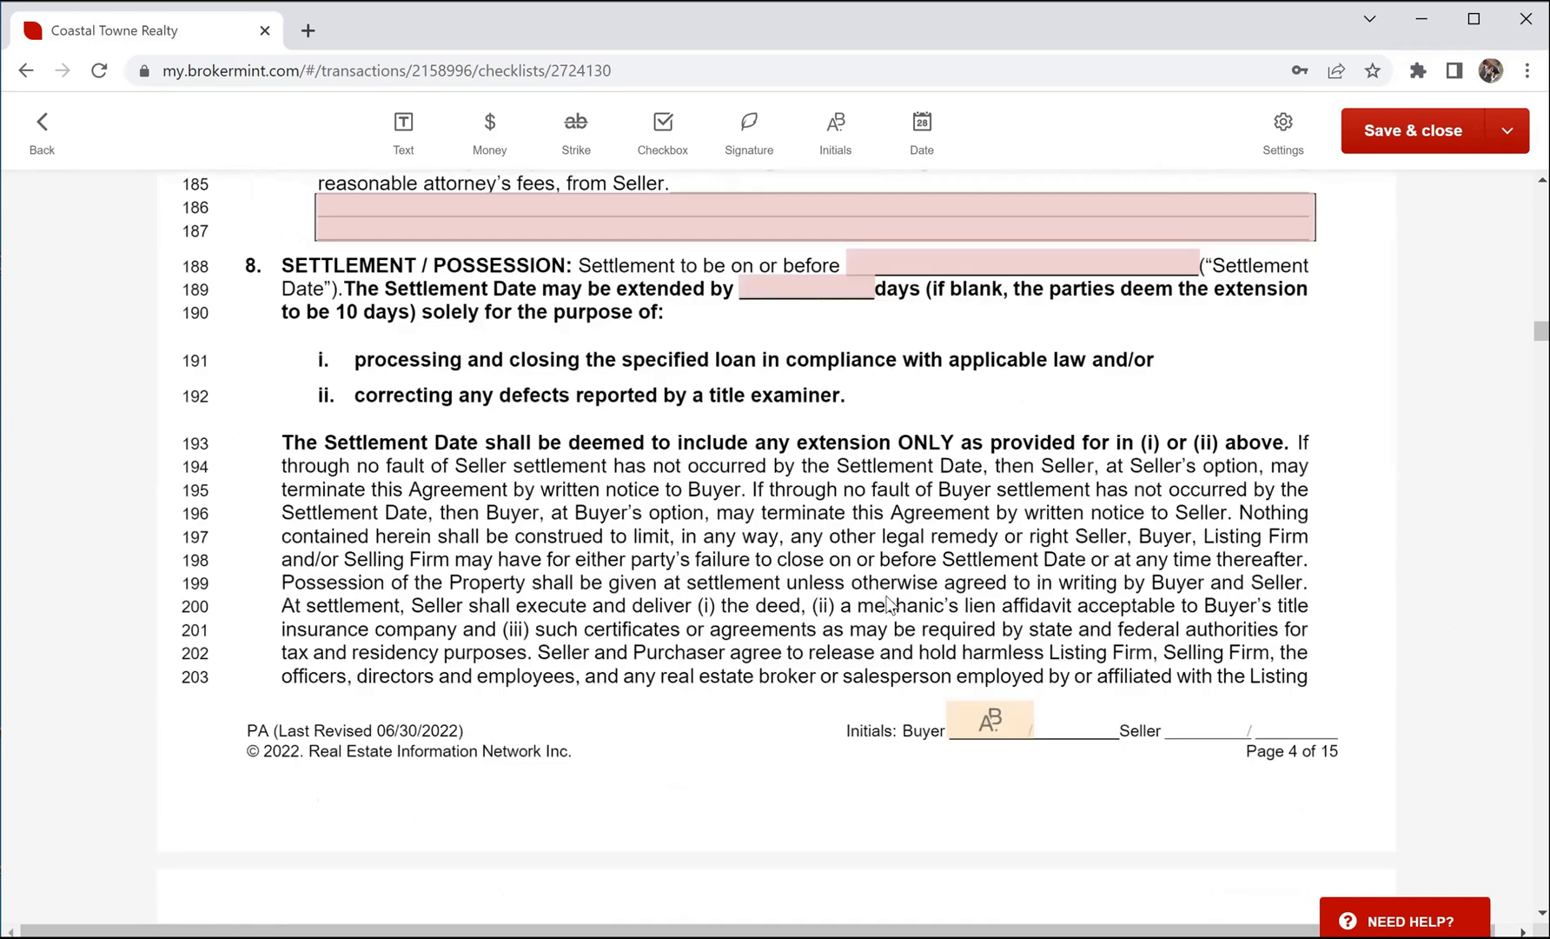
scroll(888, 603, "down", 7)
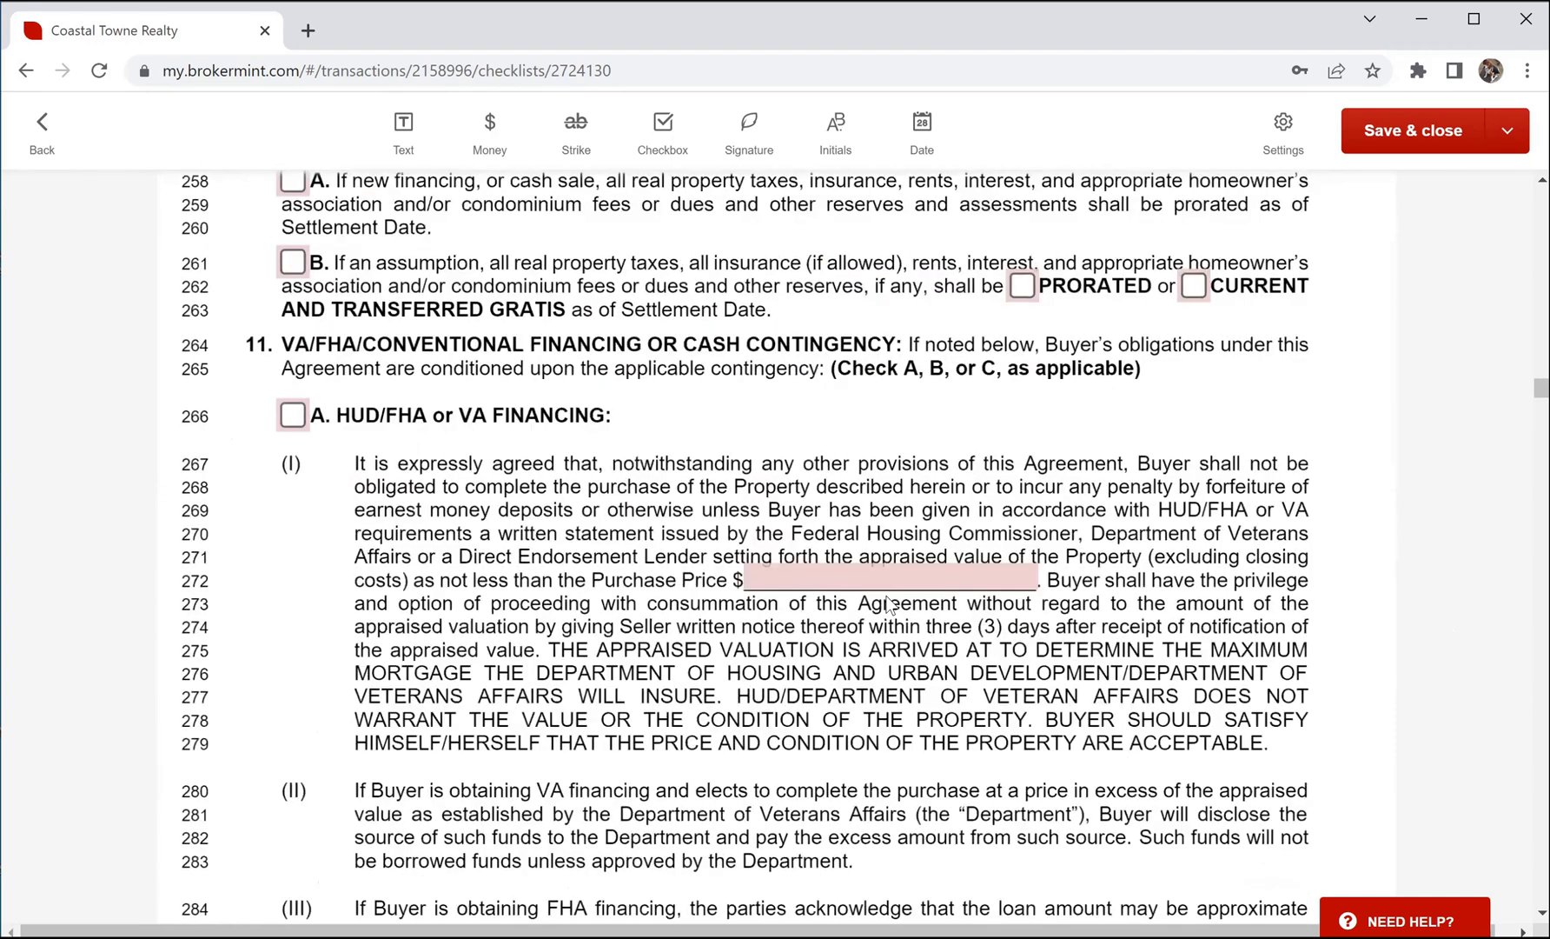
scroll(888, 603, "down", 20)
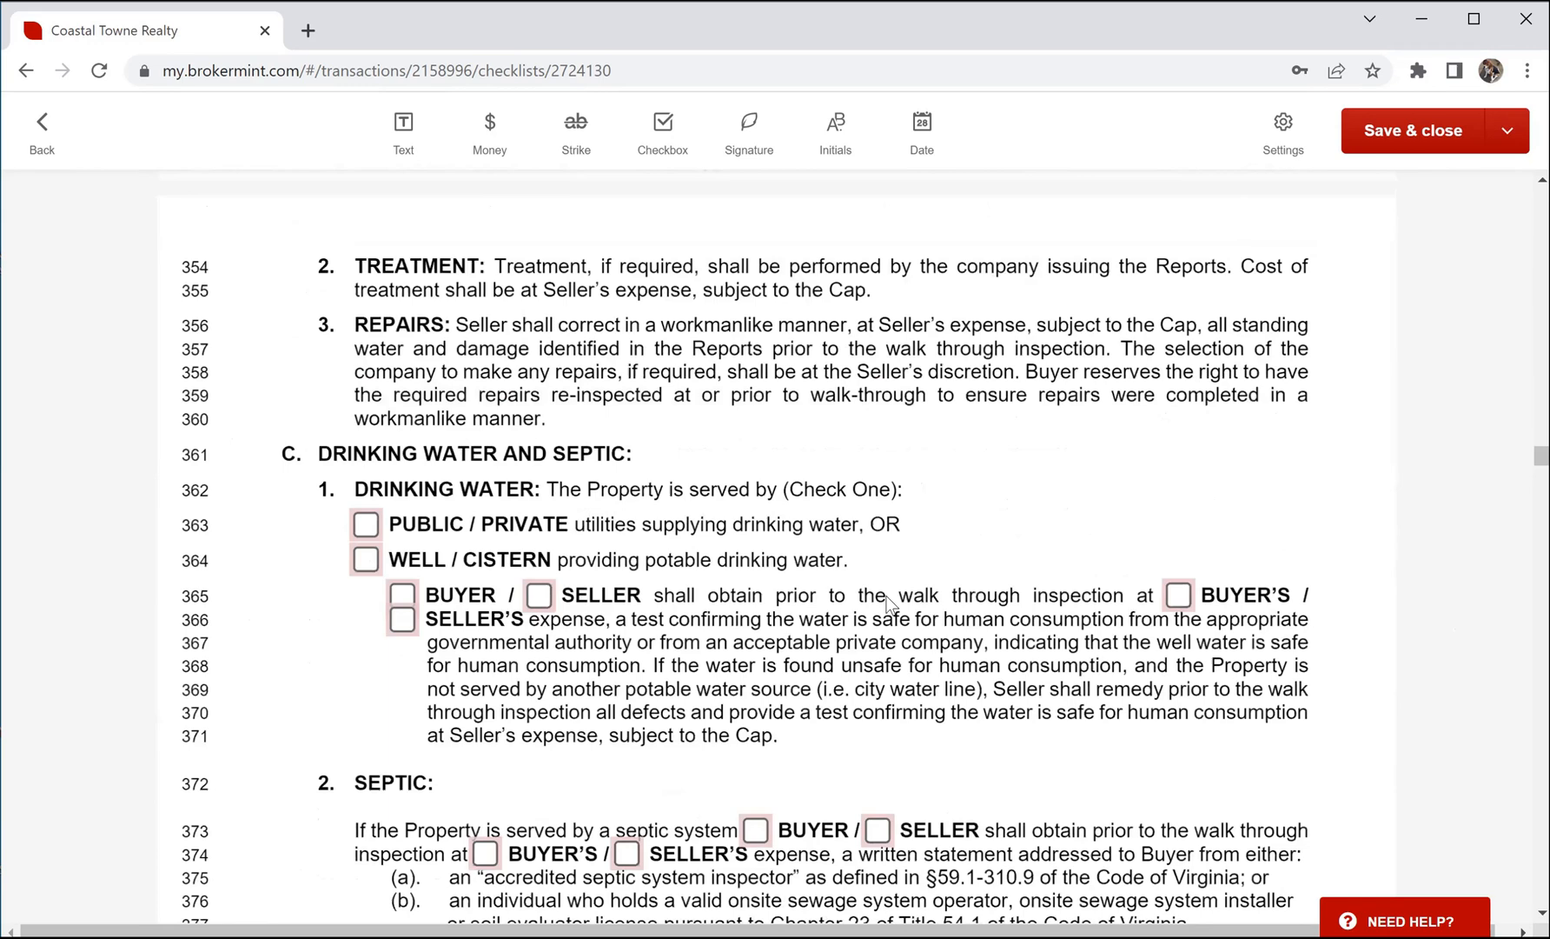
scroll(891, 604, "down", 20)
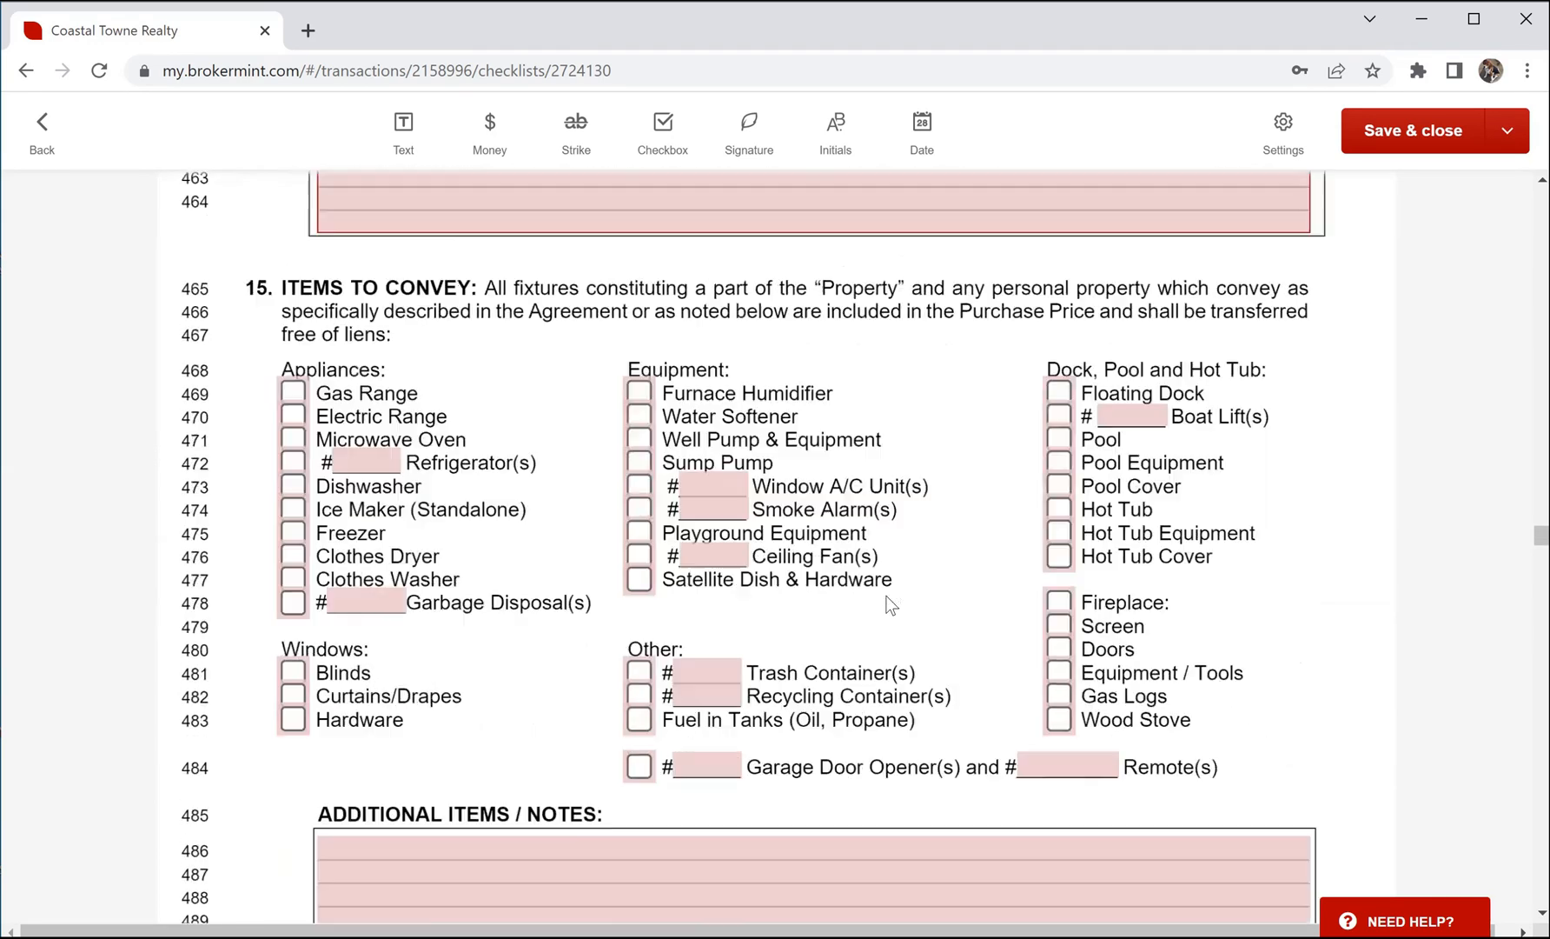
scroll(891, 605, "down", 8)
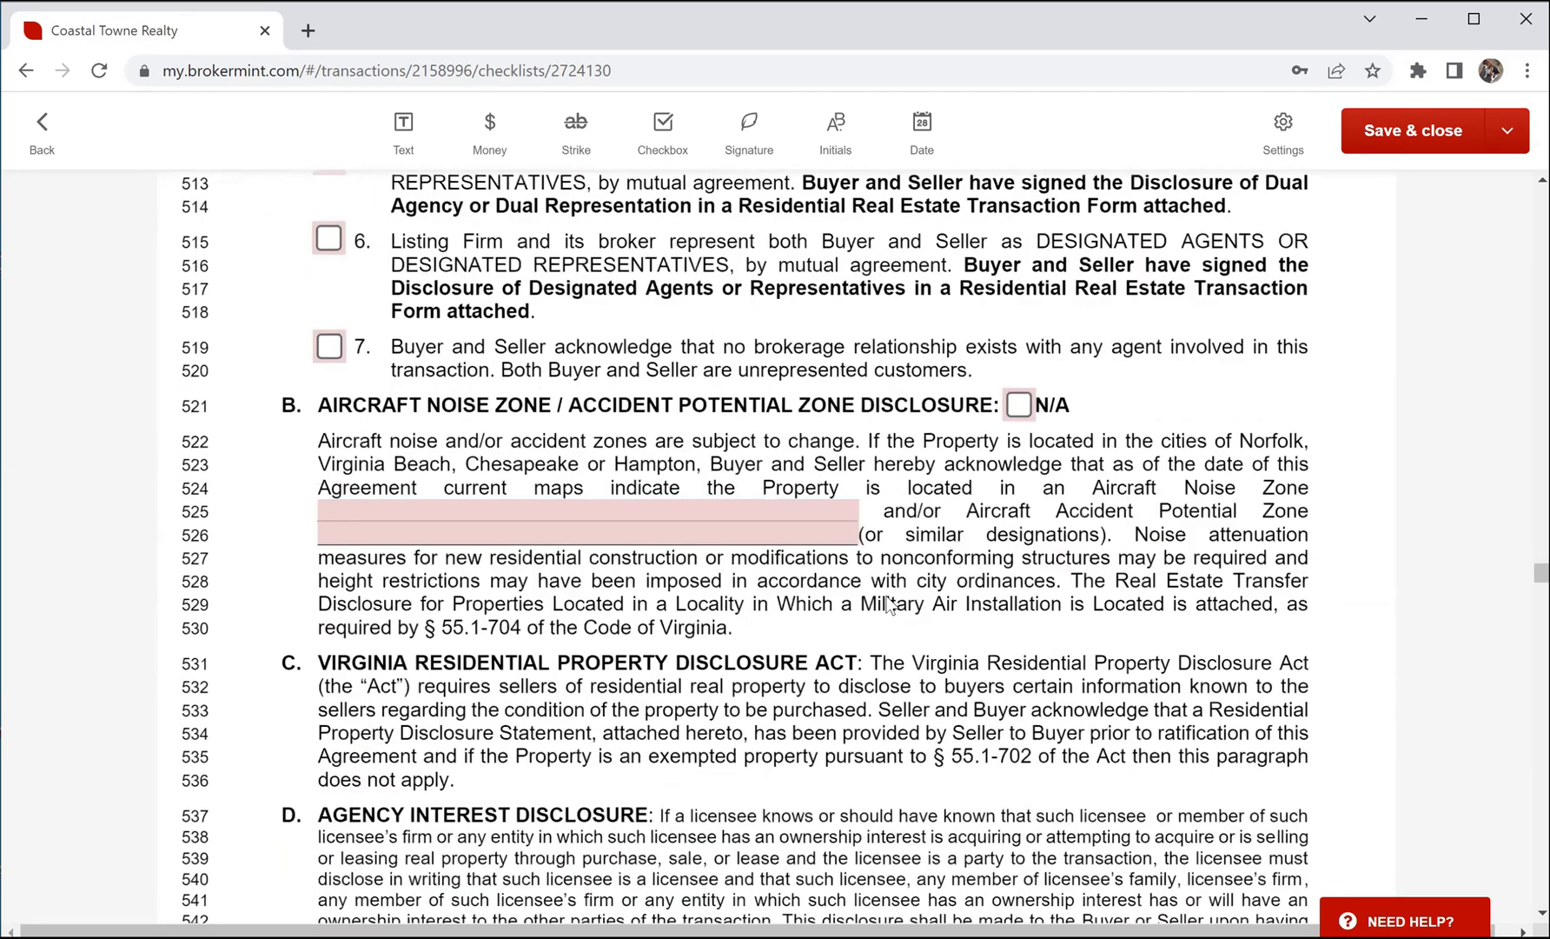
scroll(888, 603, "down", 20)
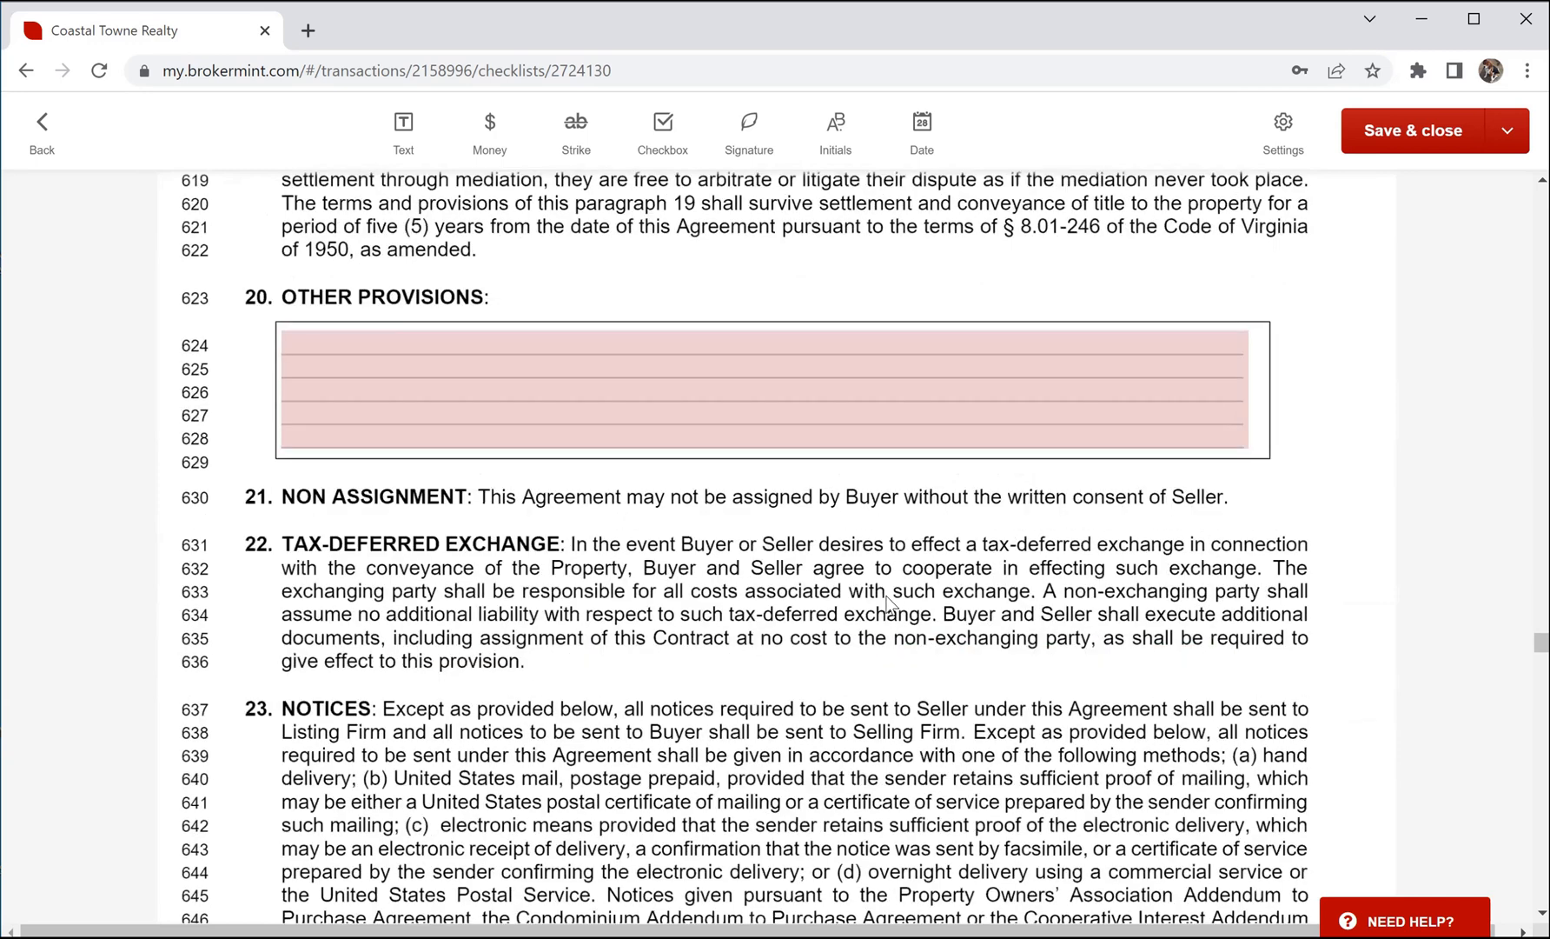
scroll(888, 602, "down", 20)
scroll(890, 605, "down", 20)
scroll(888, 603, "down", 20)
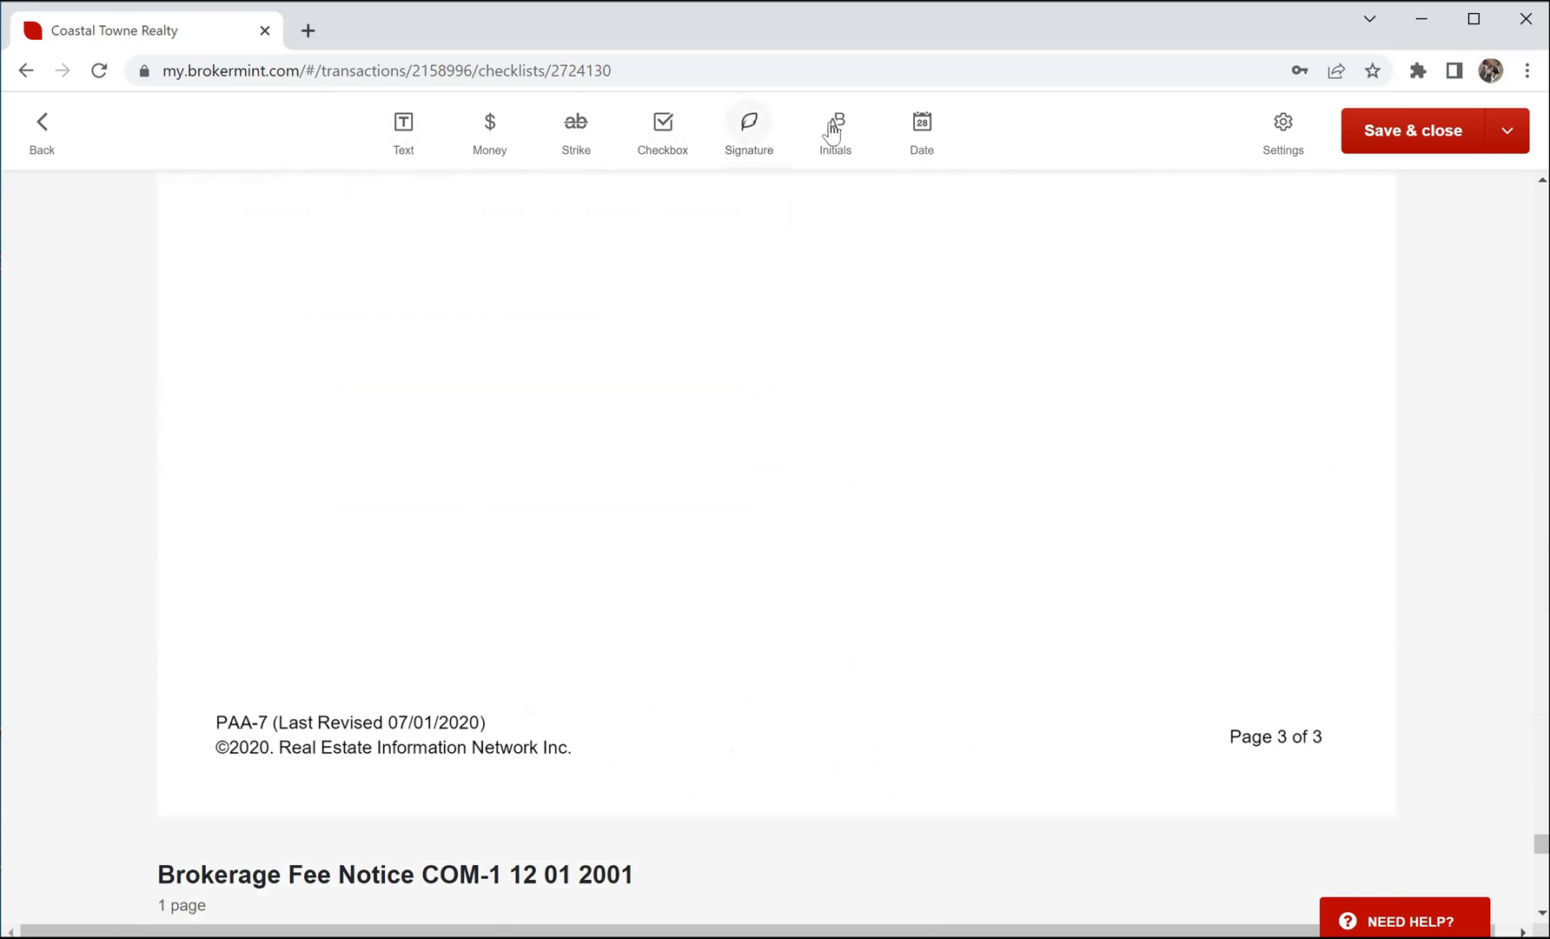
Step: Examine the Brokerage Fee Notice form's reference fields, brokerage fee terms and signature block
scroll(1241, 356, "down", 5)
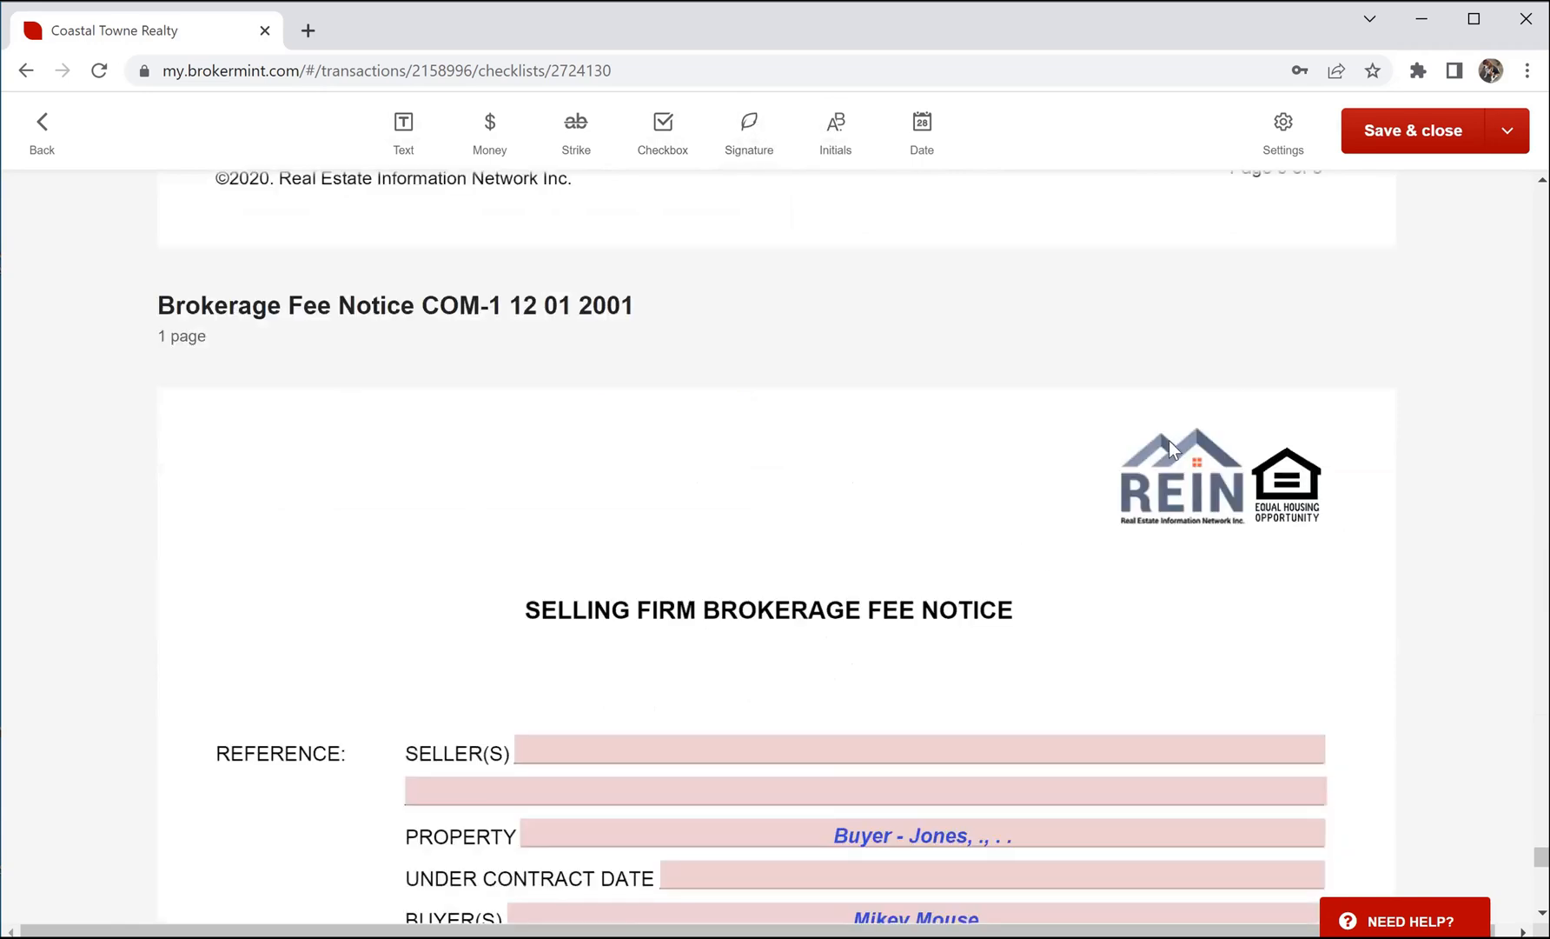
scroll(1169, 439, "down", 5)
scroll(1169, 440, "down", 4)
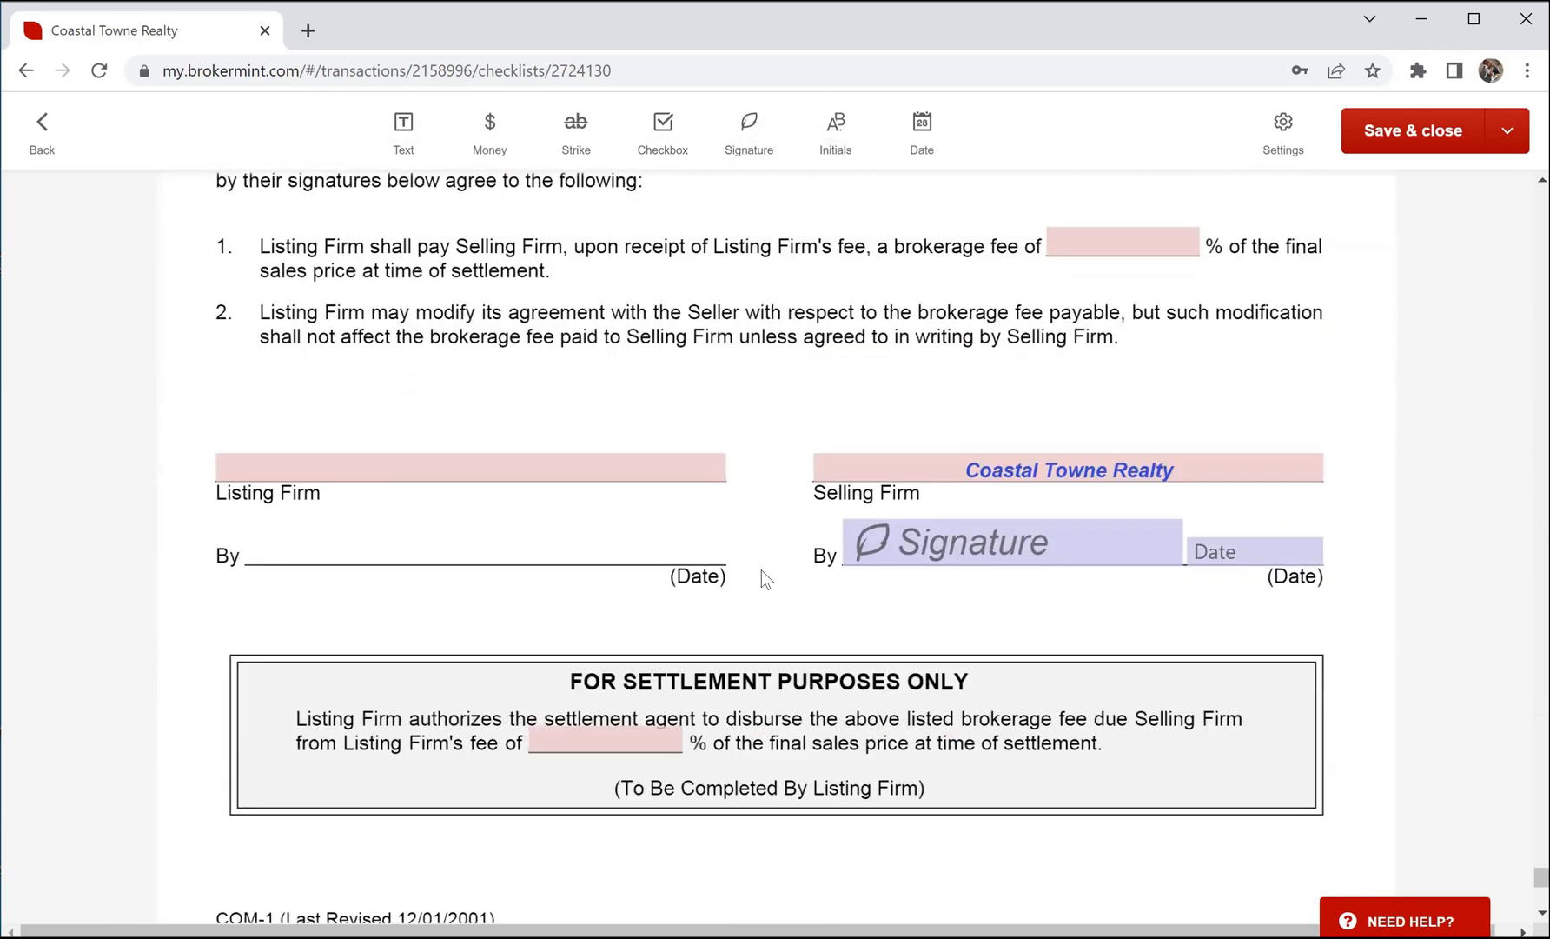
Step: Check the brokerage fee field in the Brokerage Fee Notice, and save and close the contract packet
left_click(1131, 236)
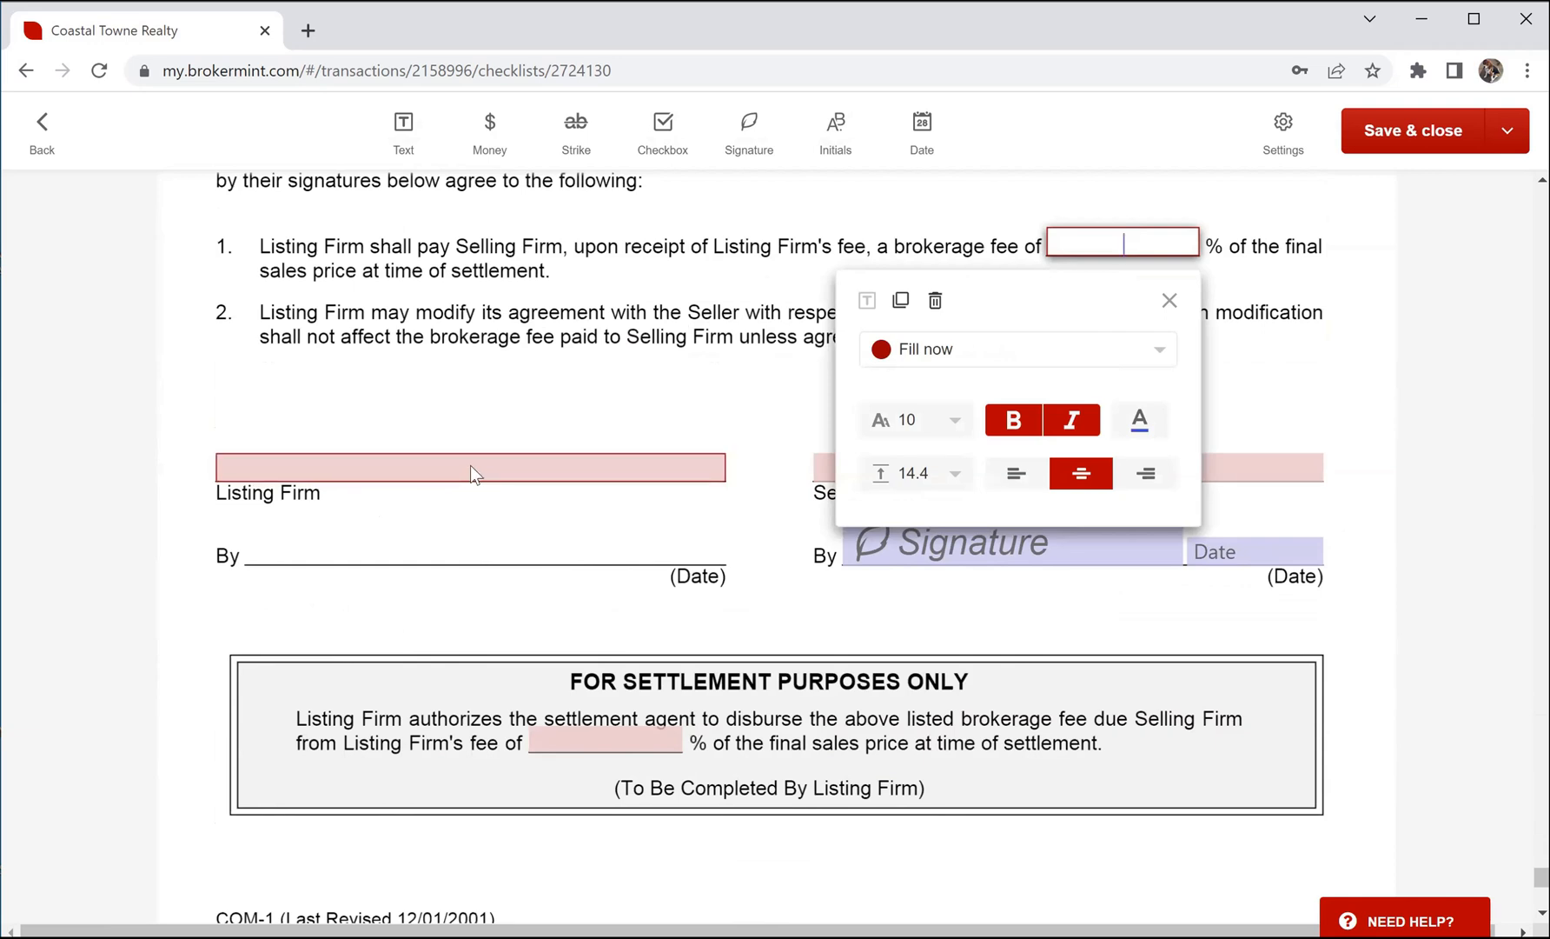
left_click(1169, 300)
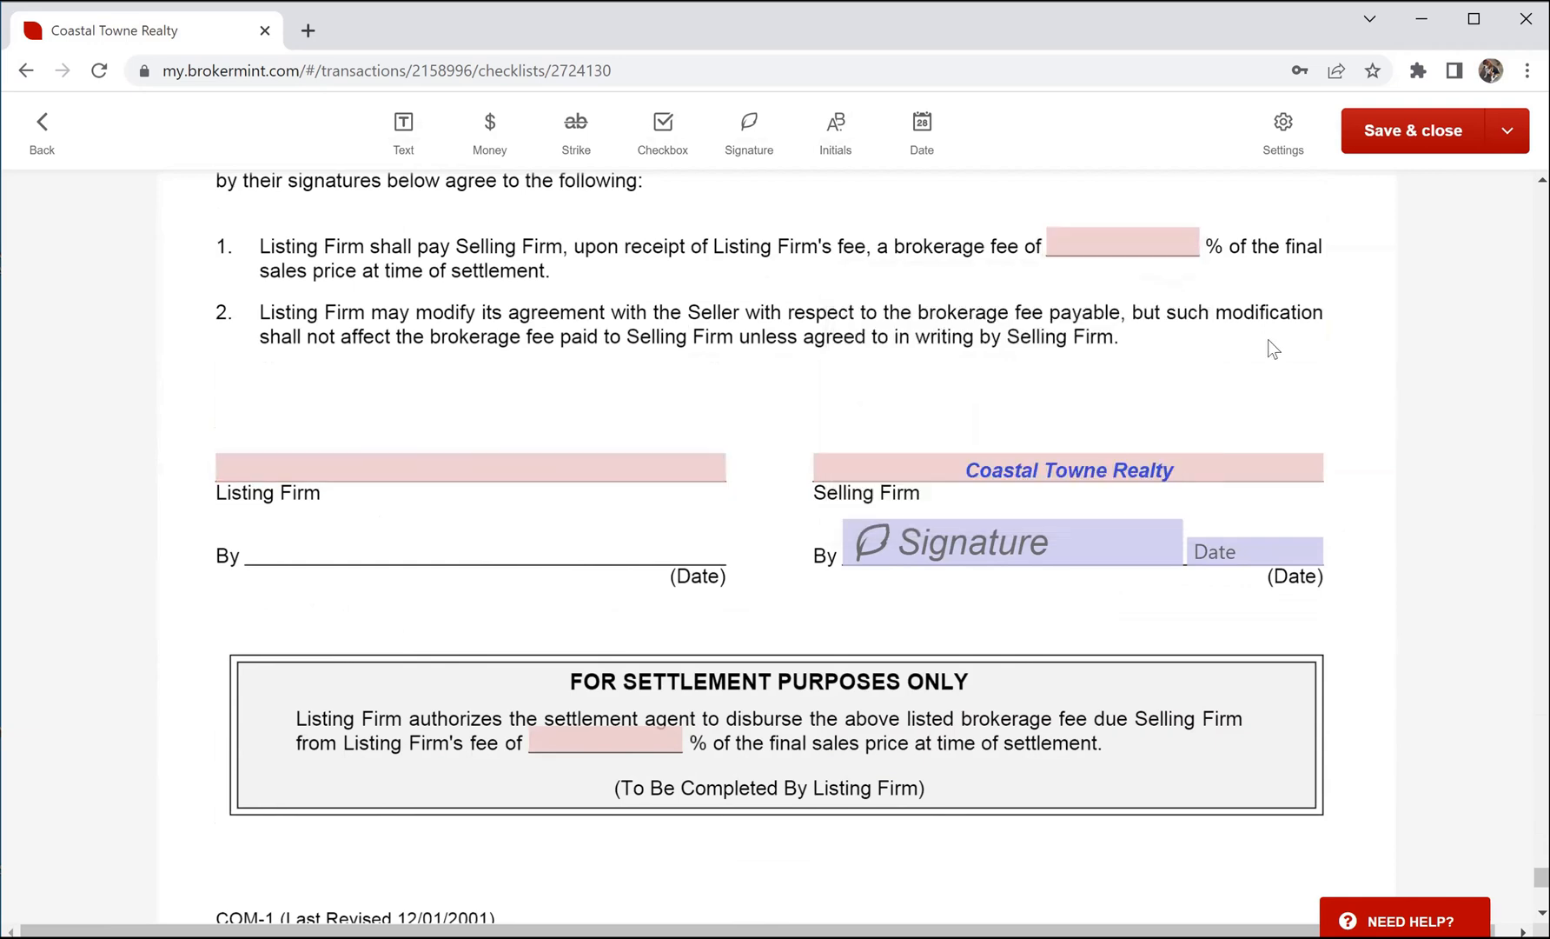
left_click(1503, 134)
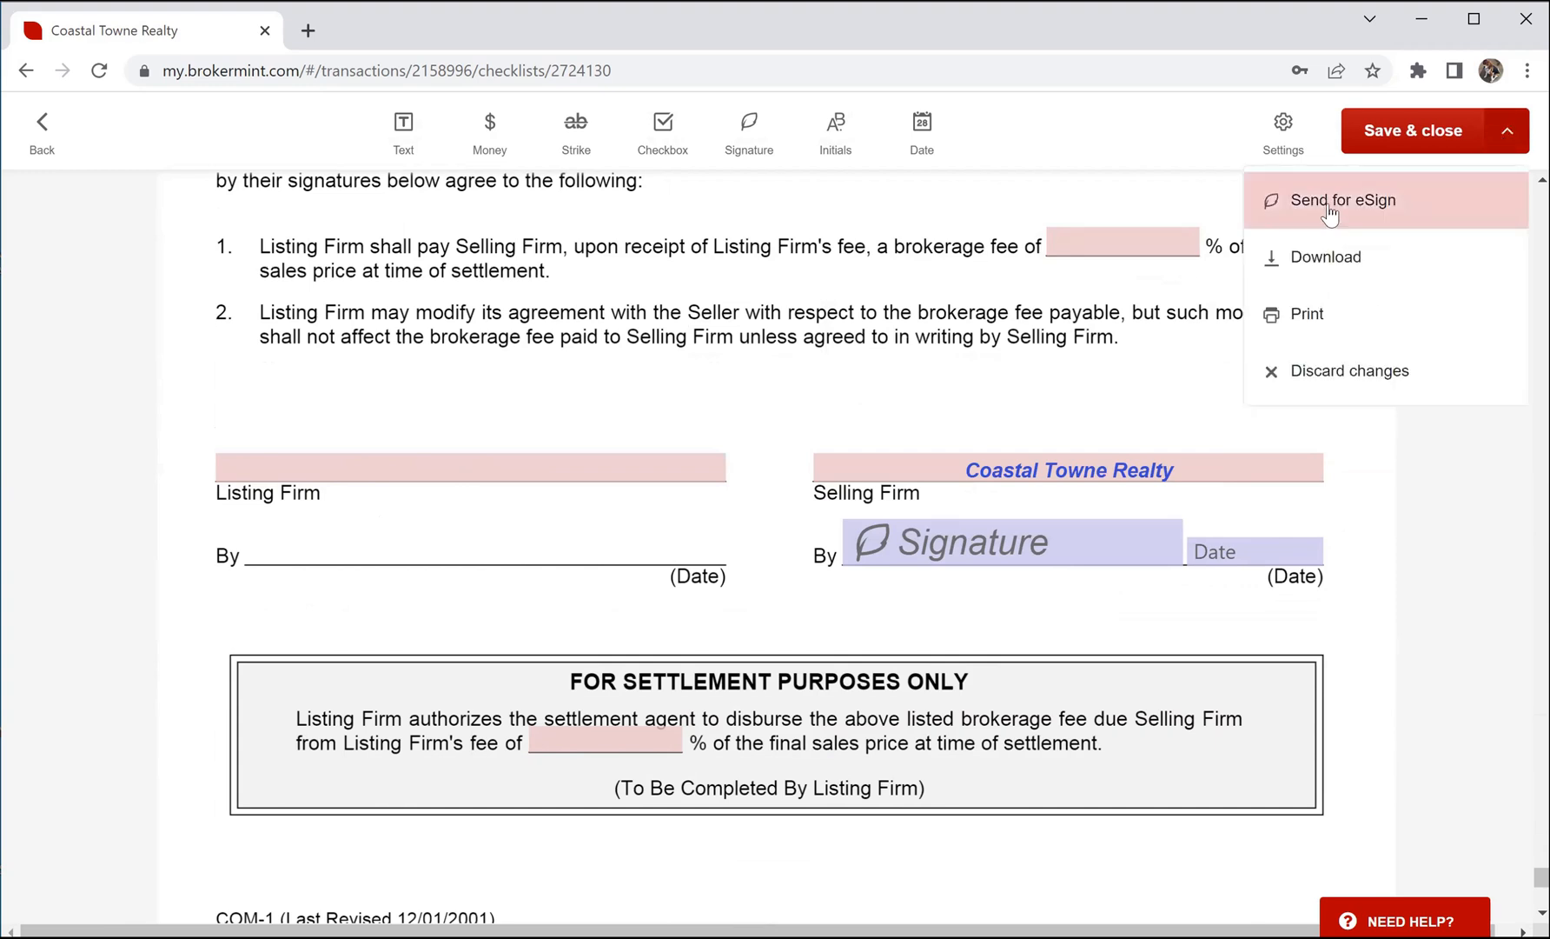
left_click(1433, 130)
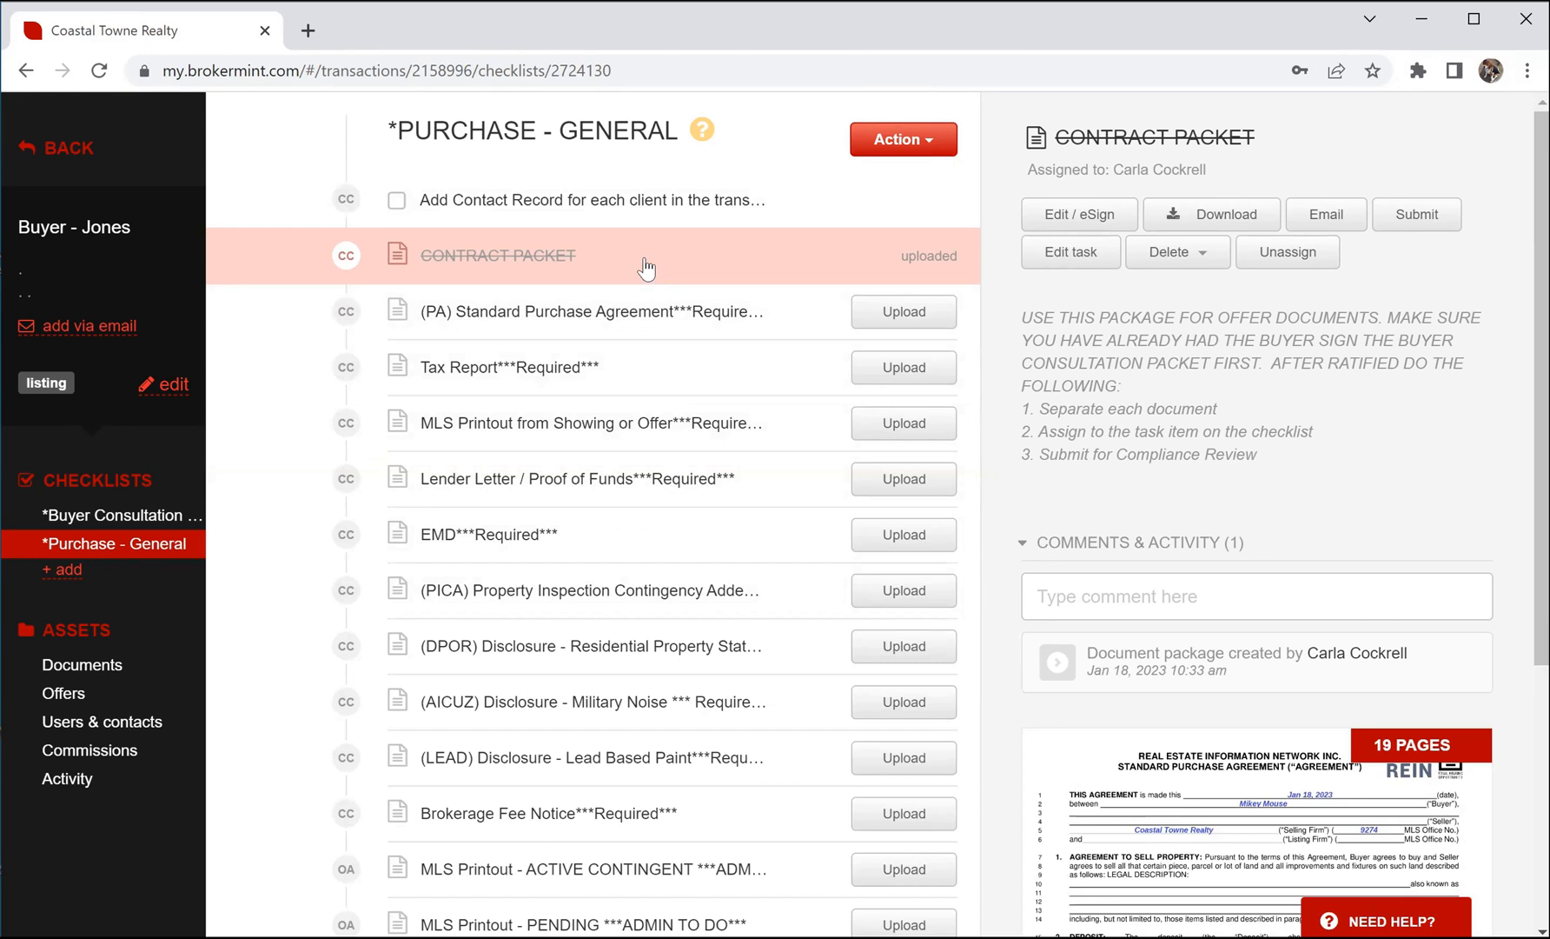
Step: Unassign the contract packet from its checklist task and open the transaction's unsorted documents
left_click(1306, 254)
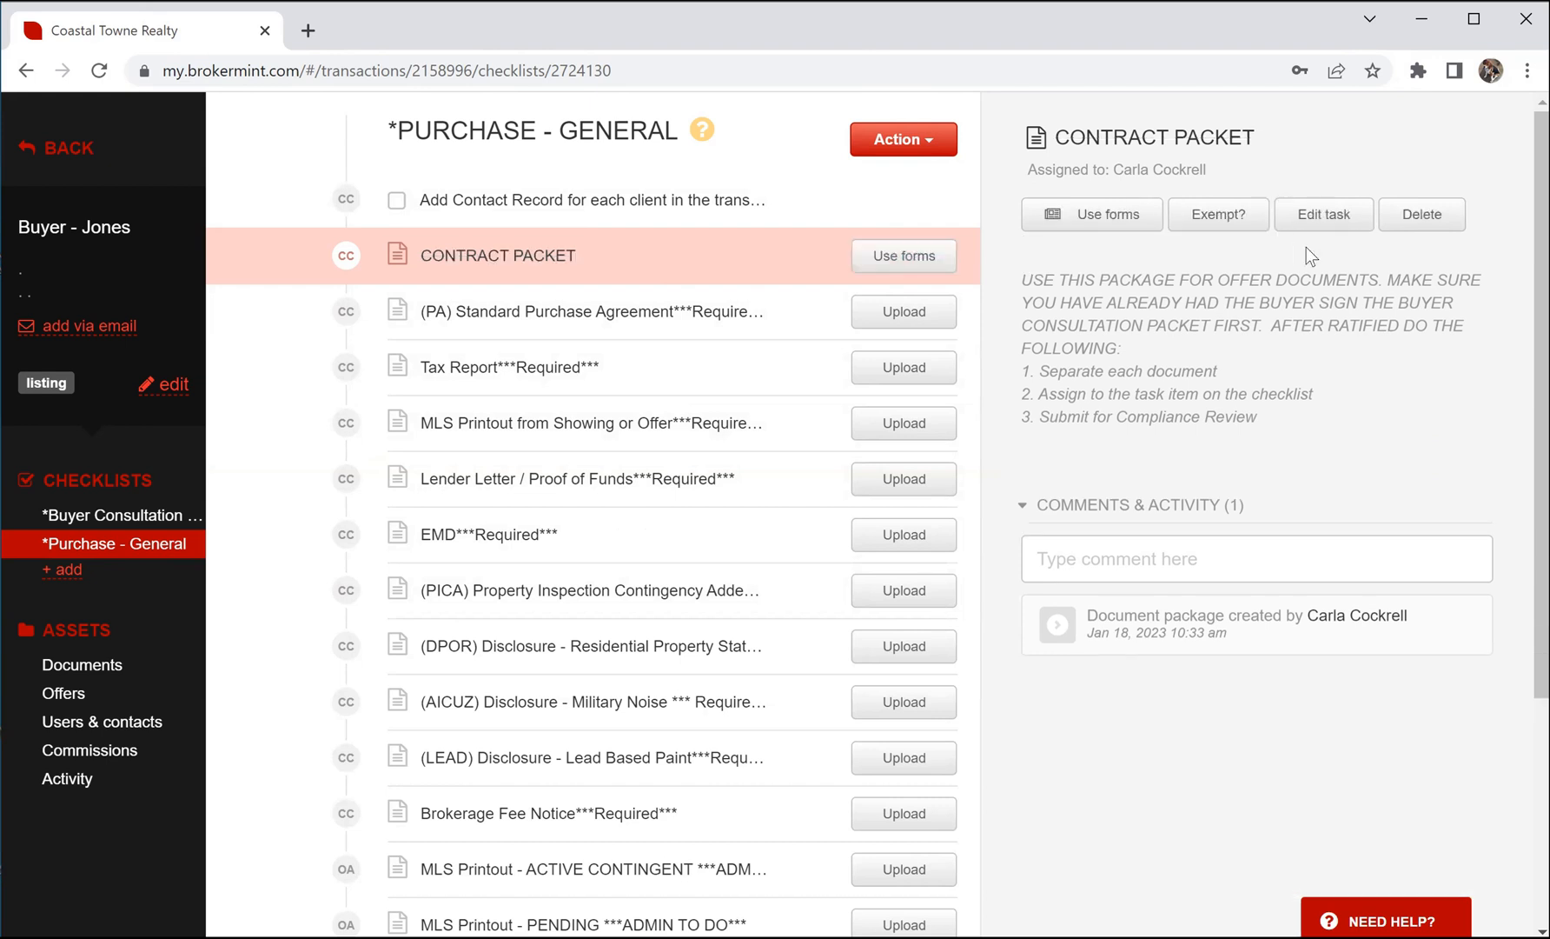
left_click(89, 669)
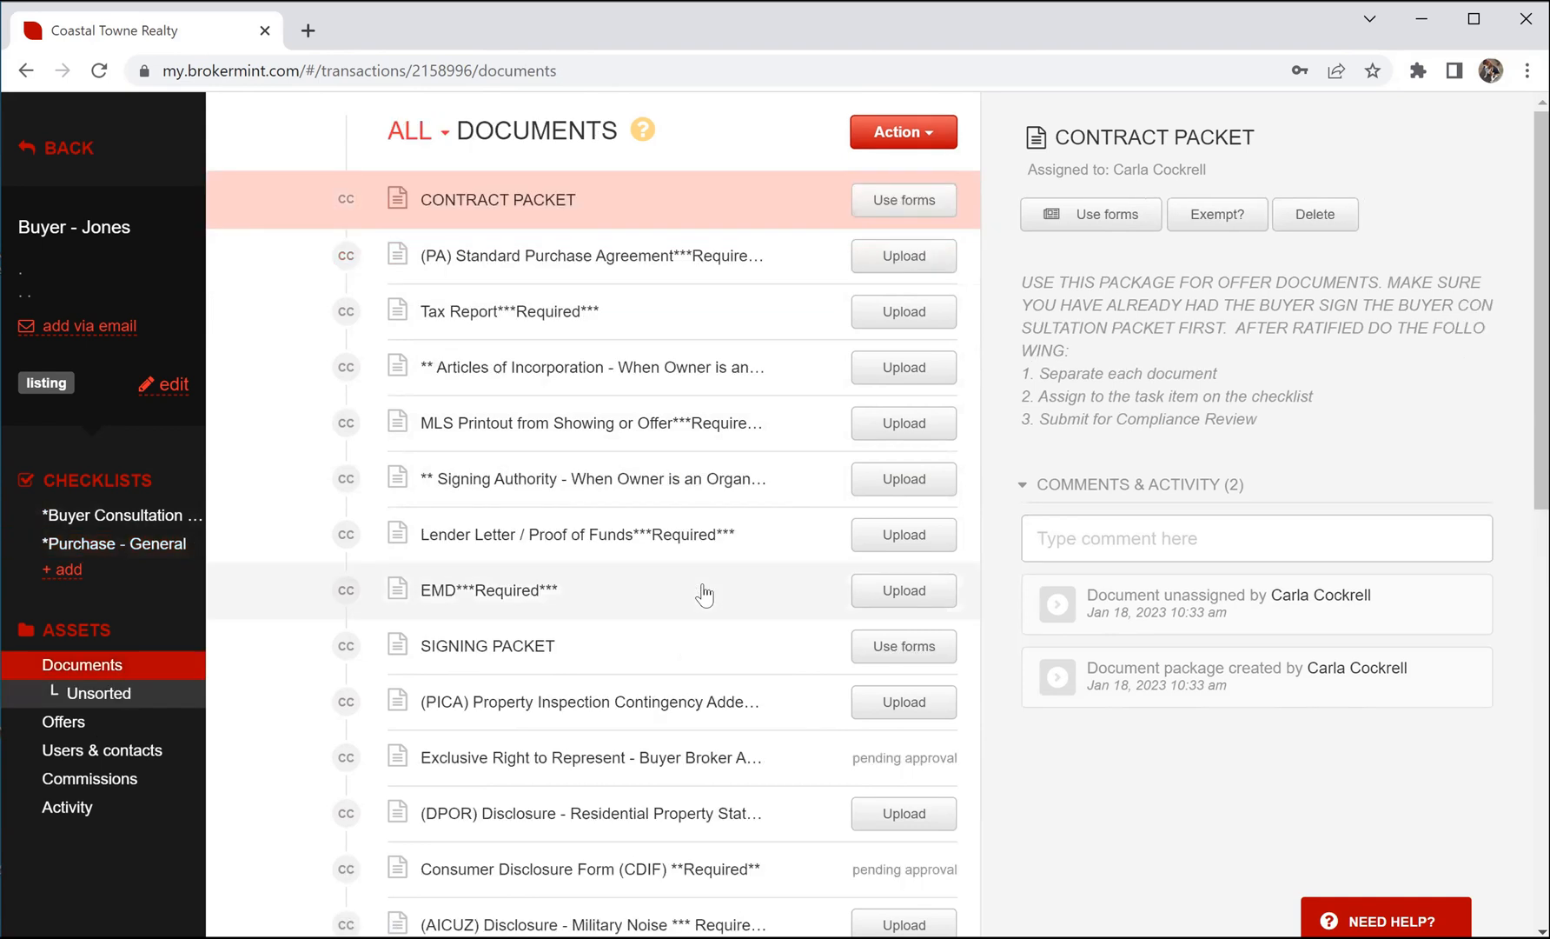
left_click(150, 702)
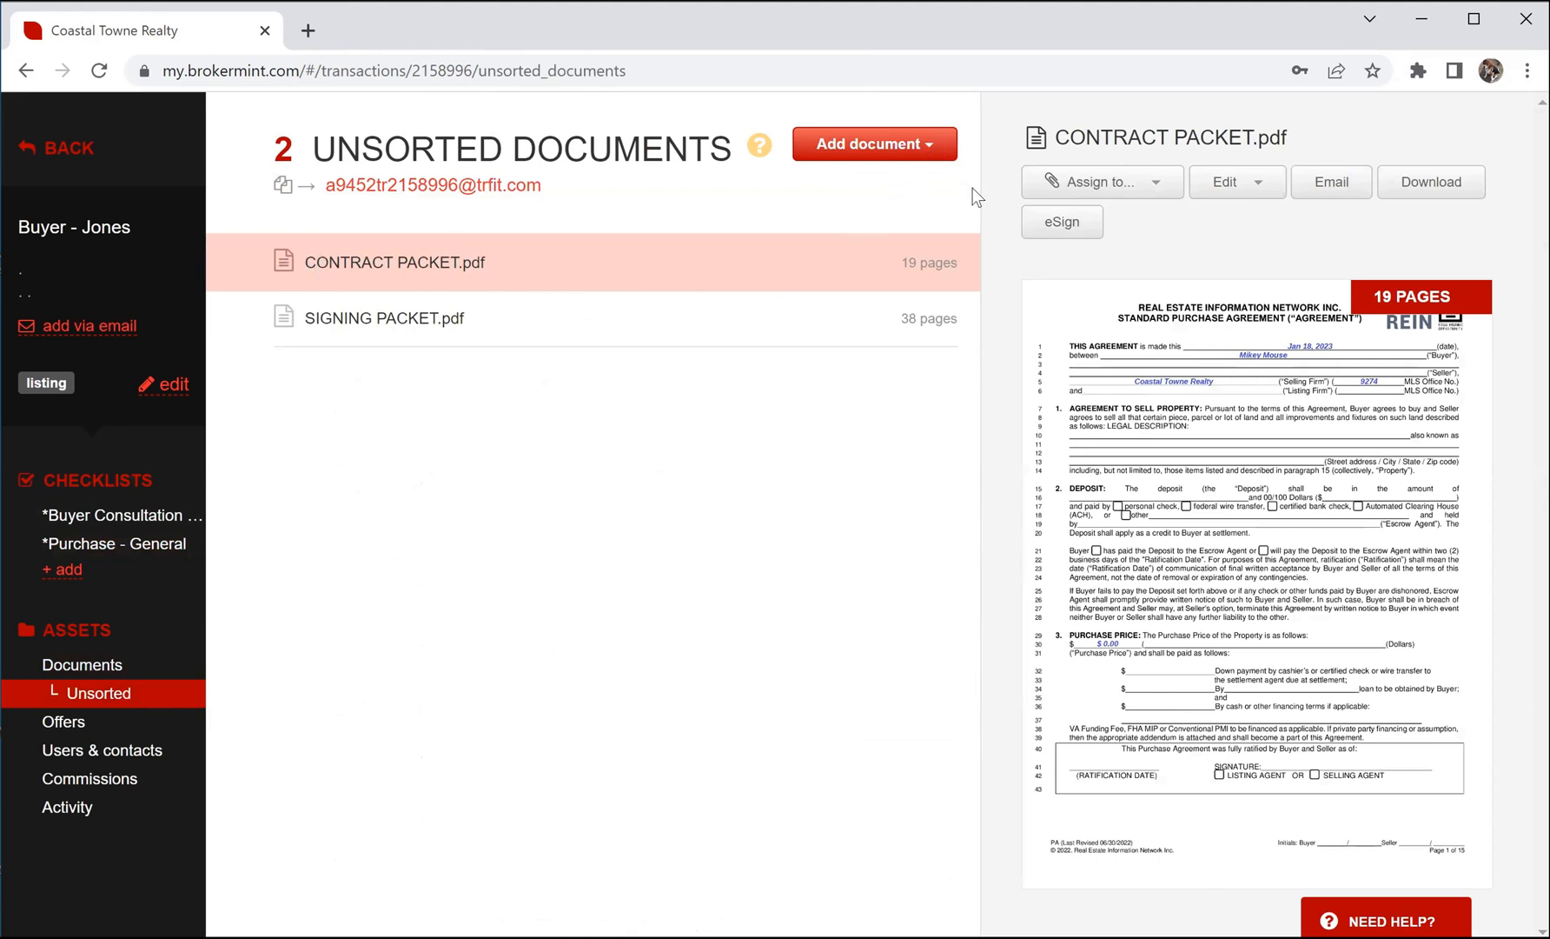
Step: Rename the unsorted contract packet PDF as "Offer - " followed by the property's street address
left_click(1267, 185)
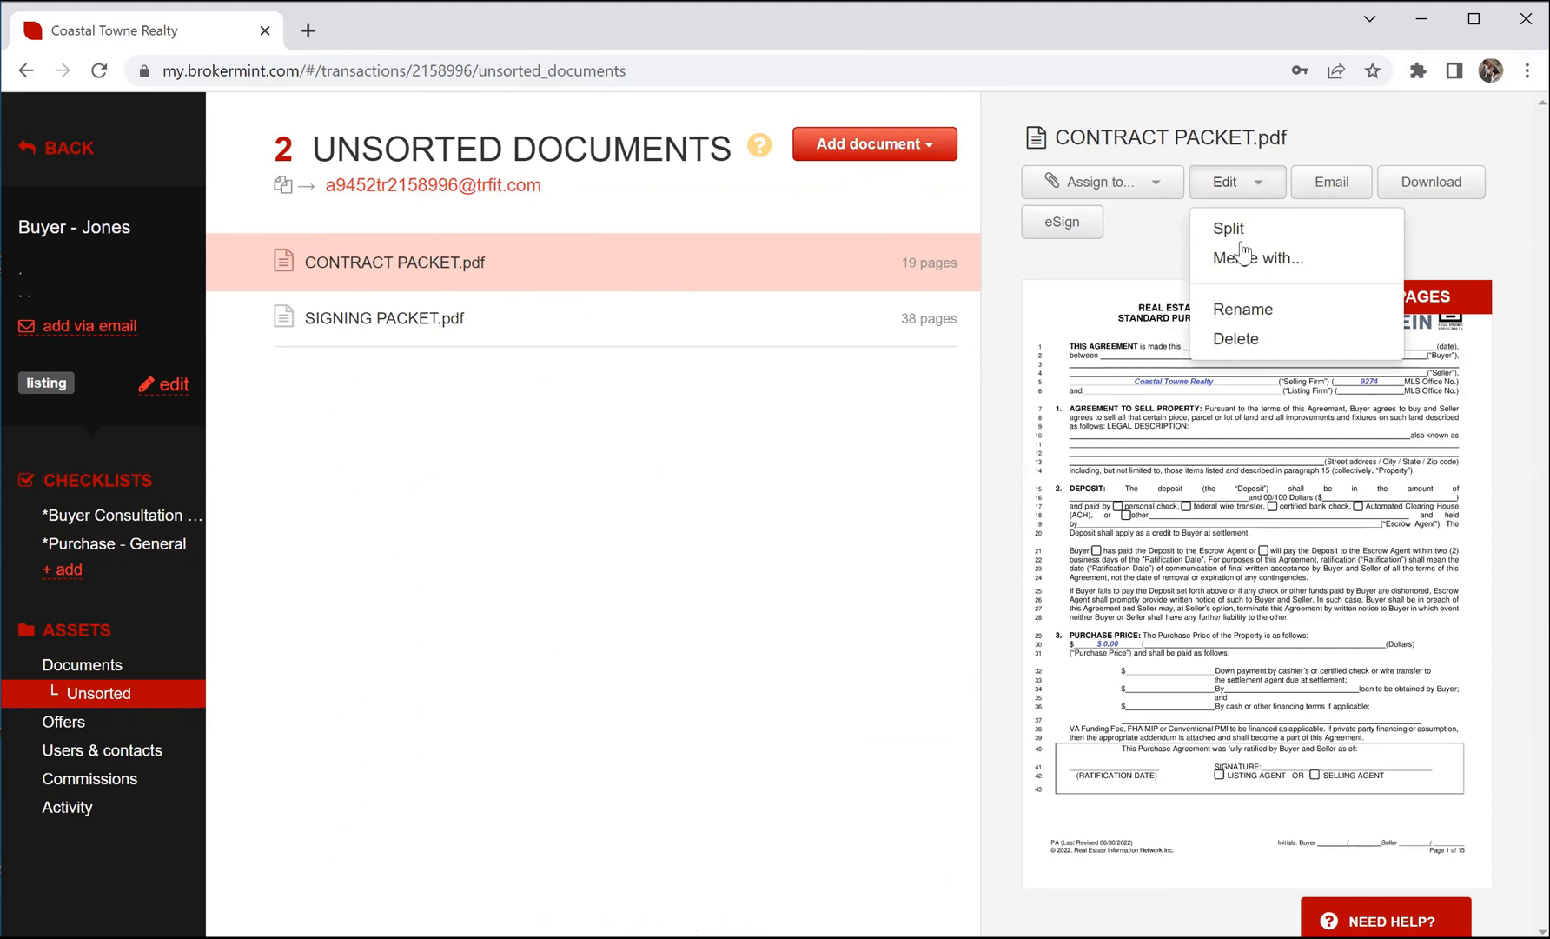
left_click(1229, 317)
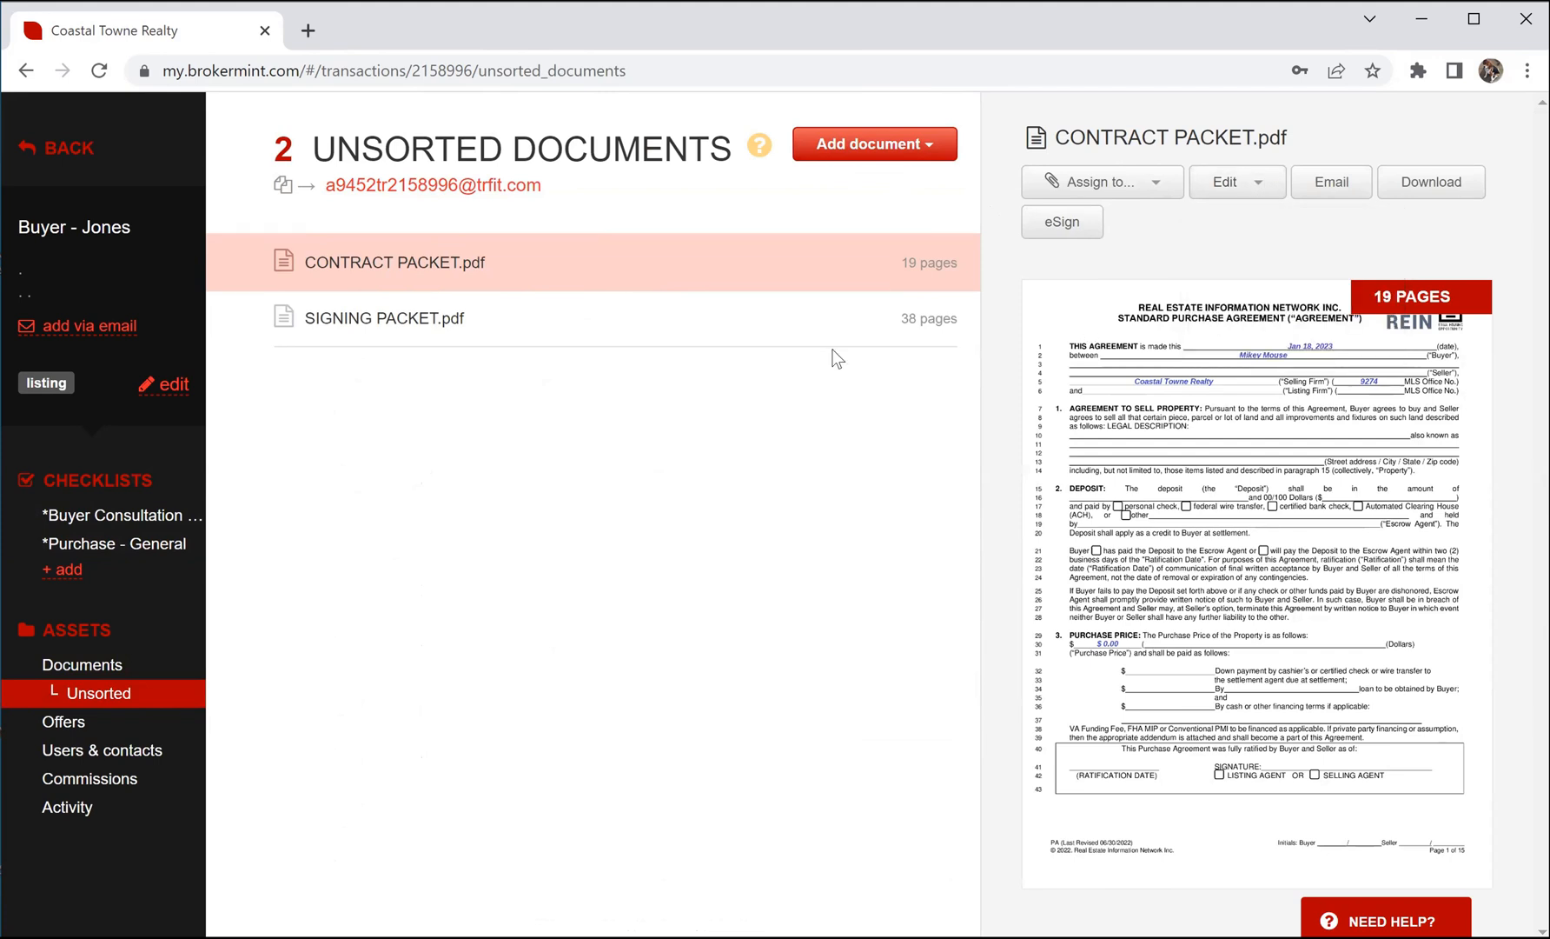
left_click_drag(676, 287, 331, 299)
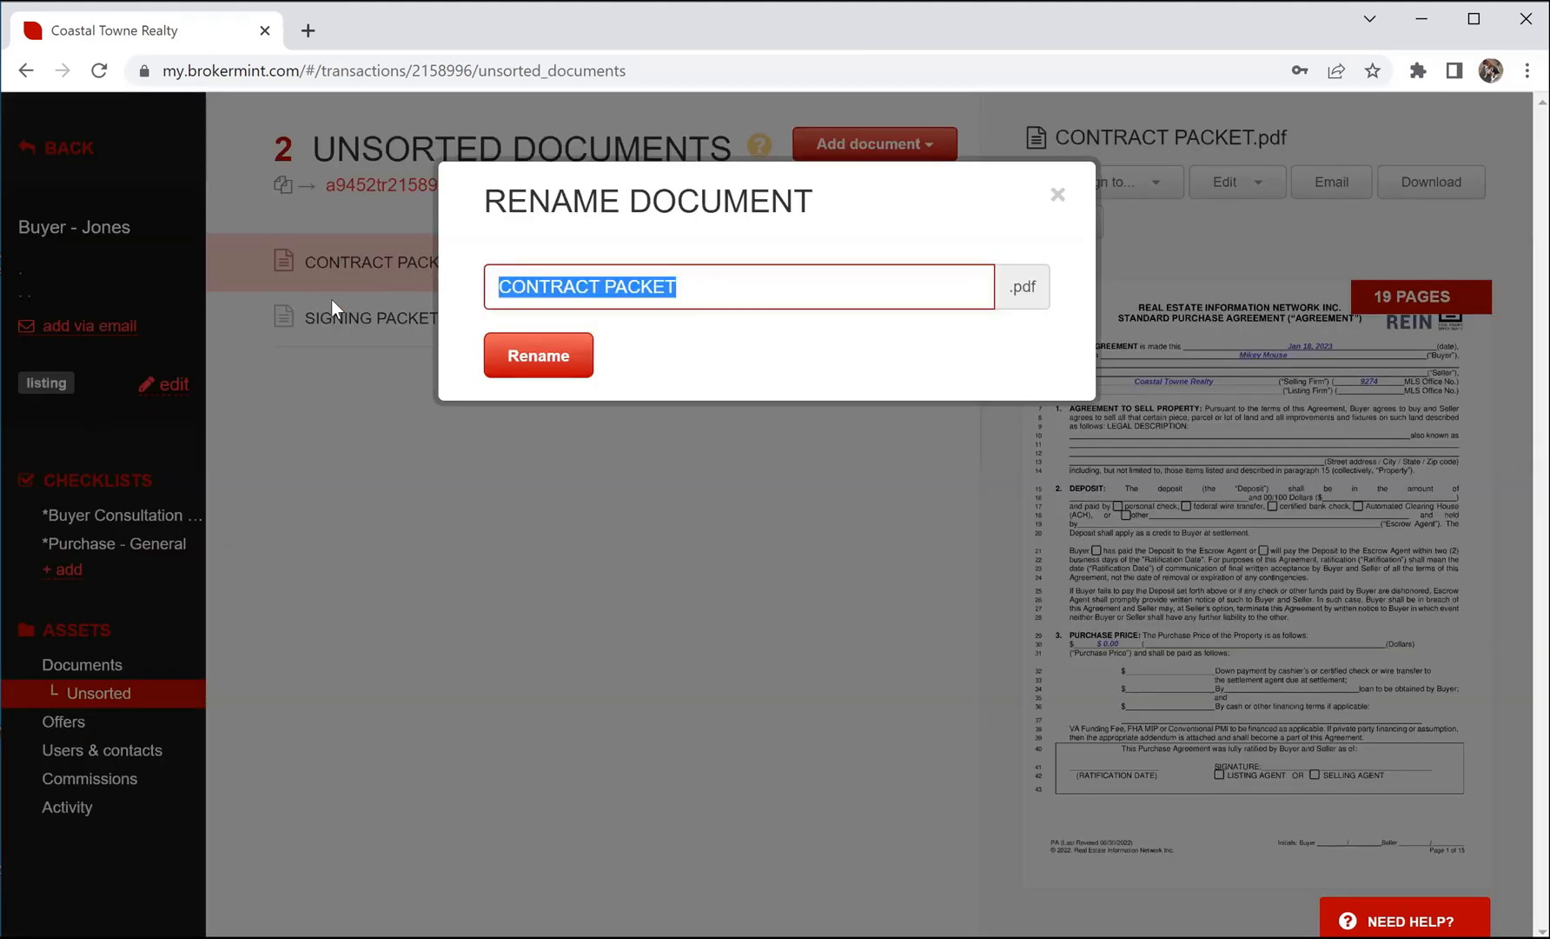
type("Offer - 123")
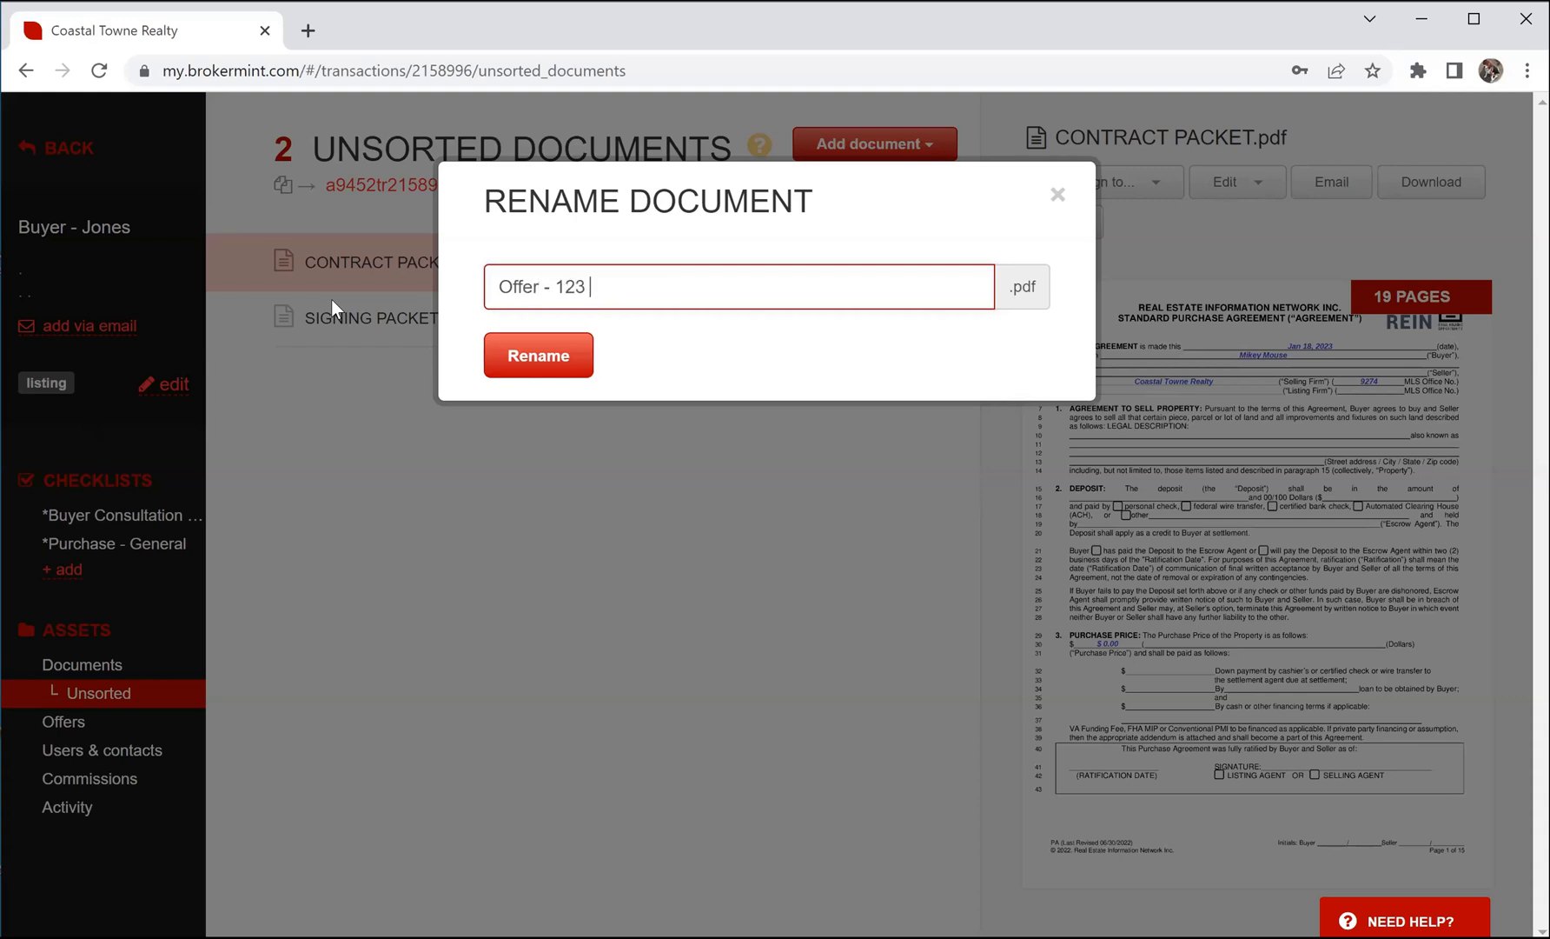
type(" Beach St")
left_click(536, 357)
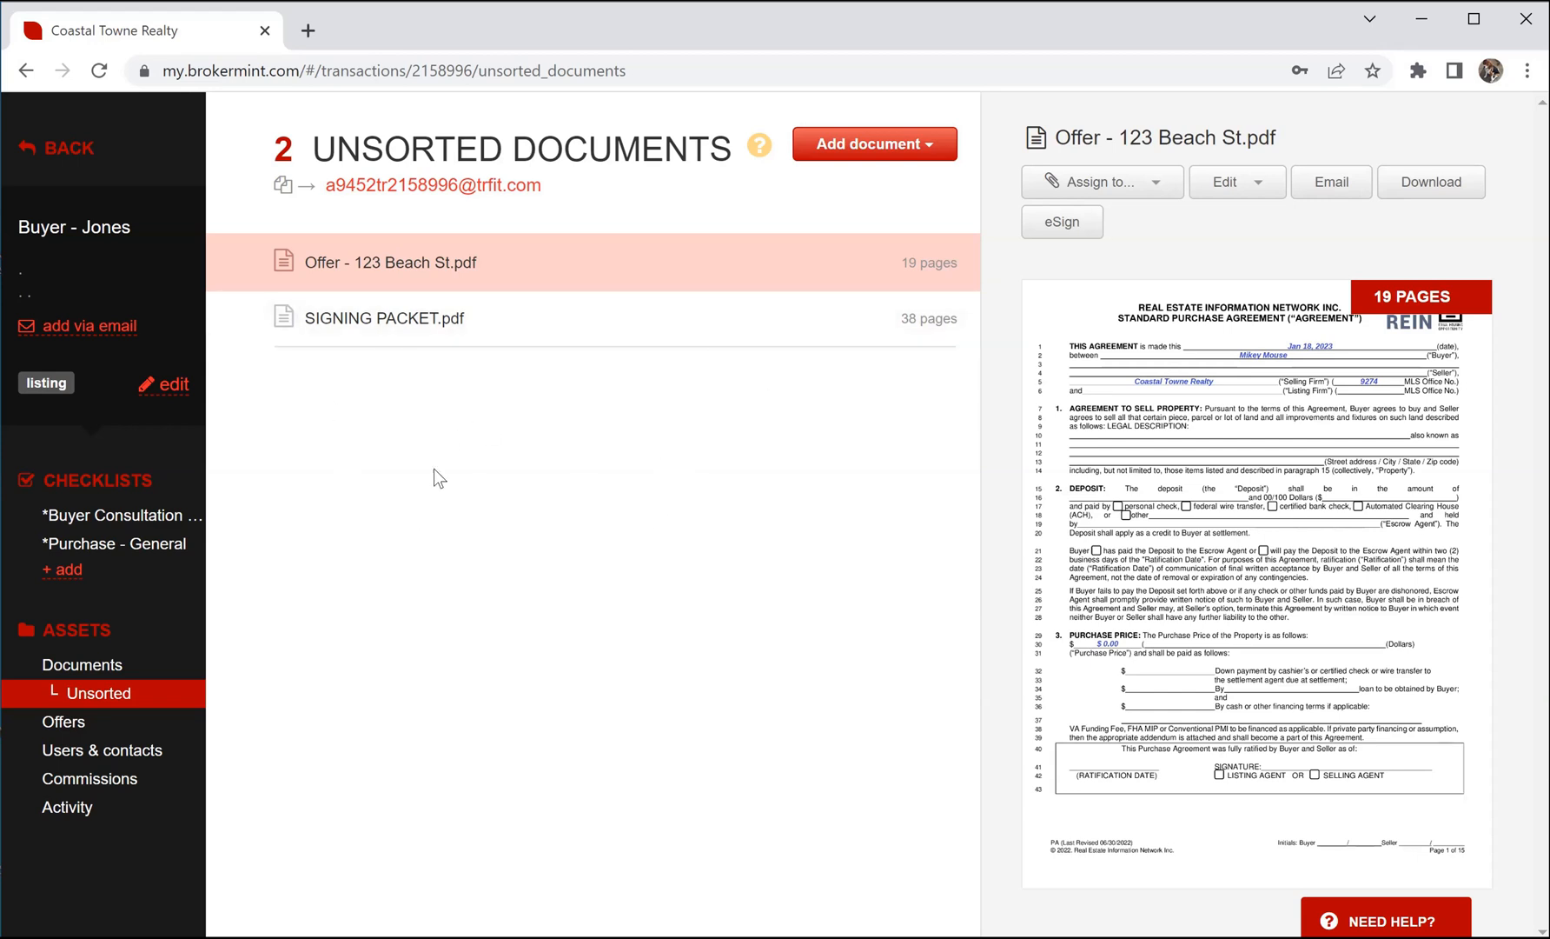
Step: Open the renamed offer for eSign, keeping the buyer and the buyer's agent as signers in the assigned order
left_click(937, 153)
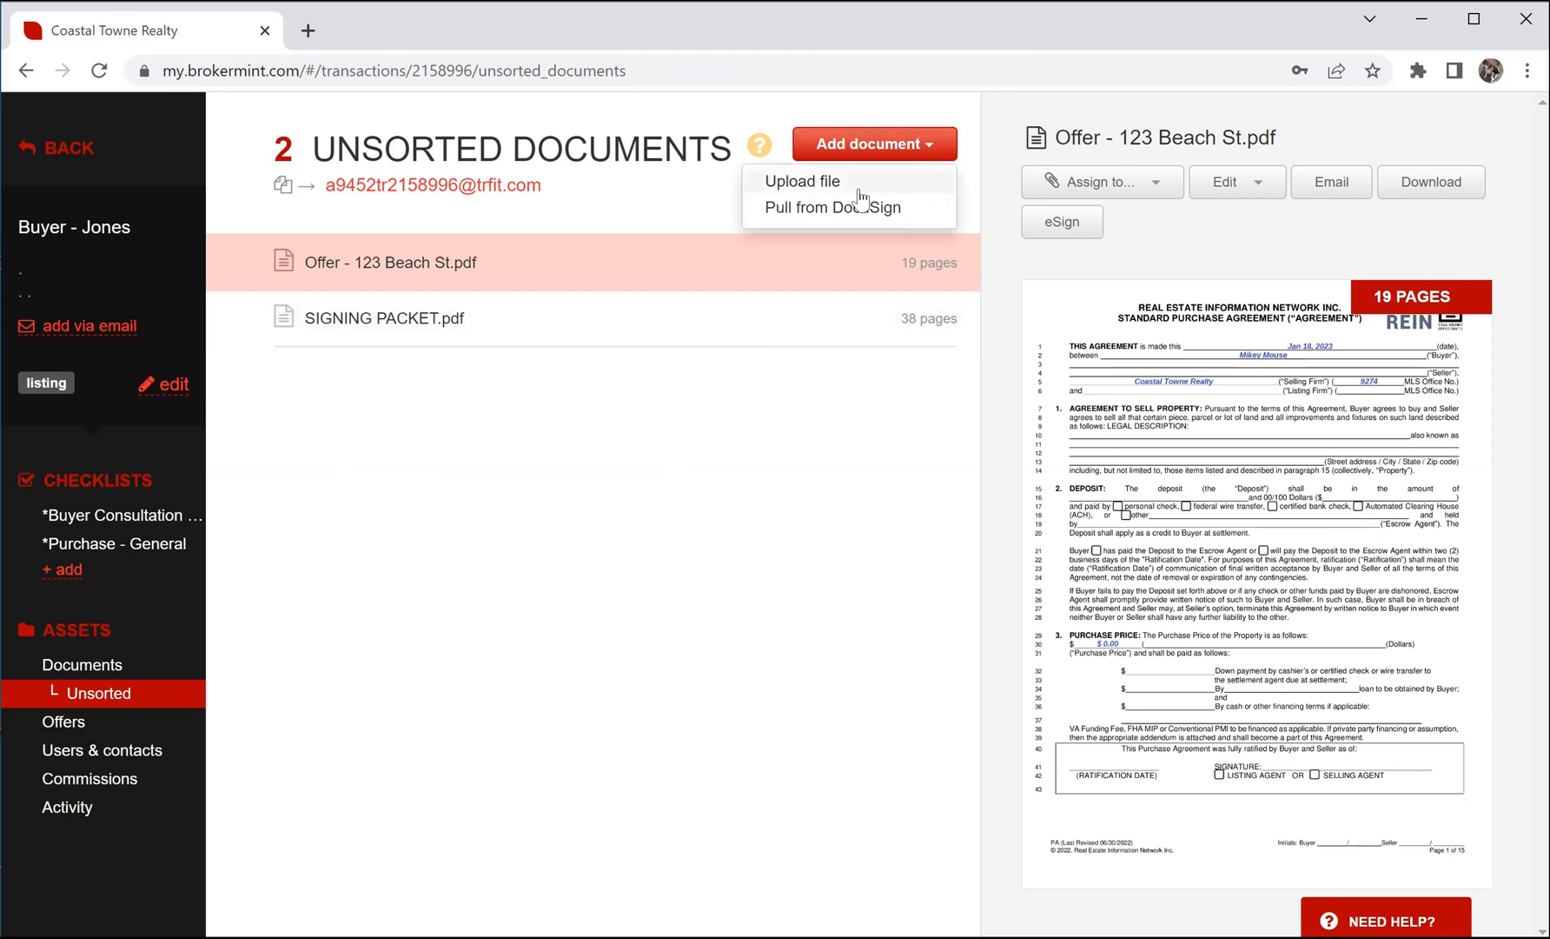
left_click(804, 270)
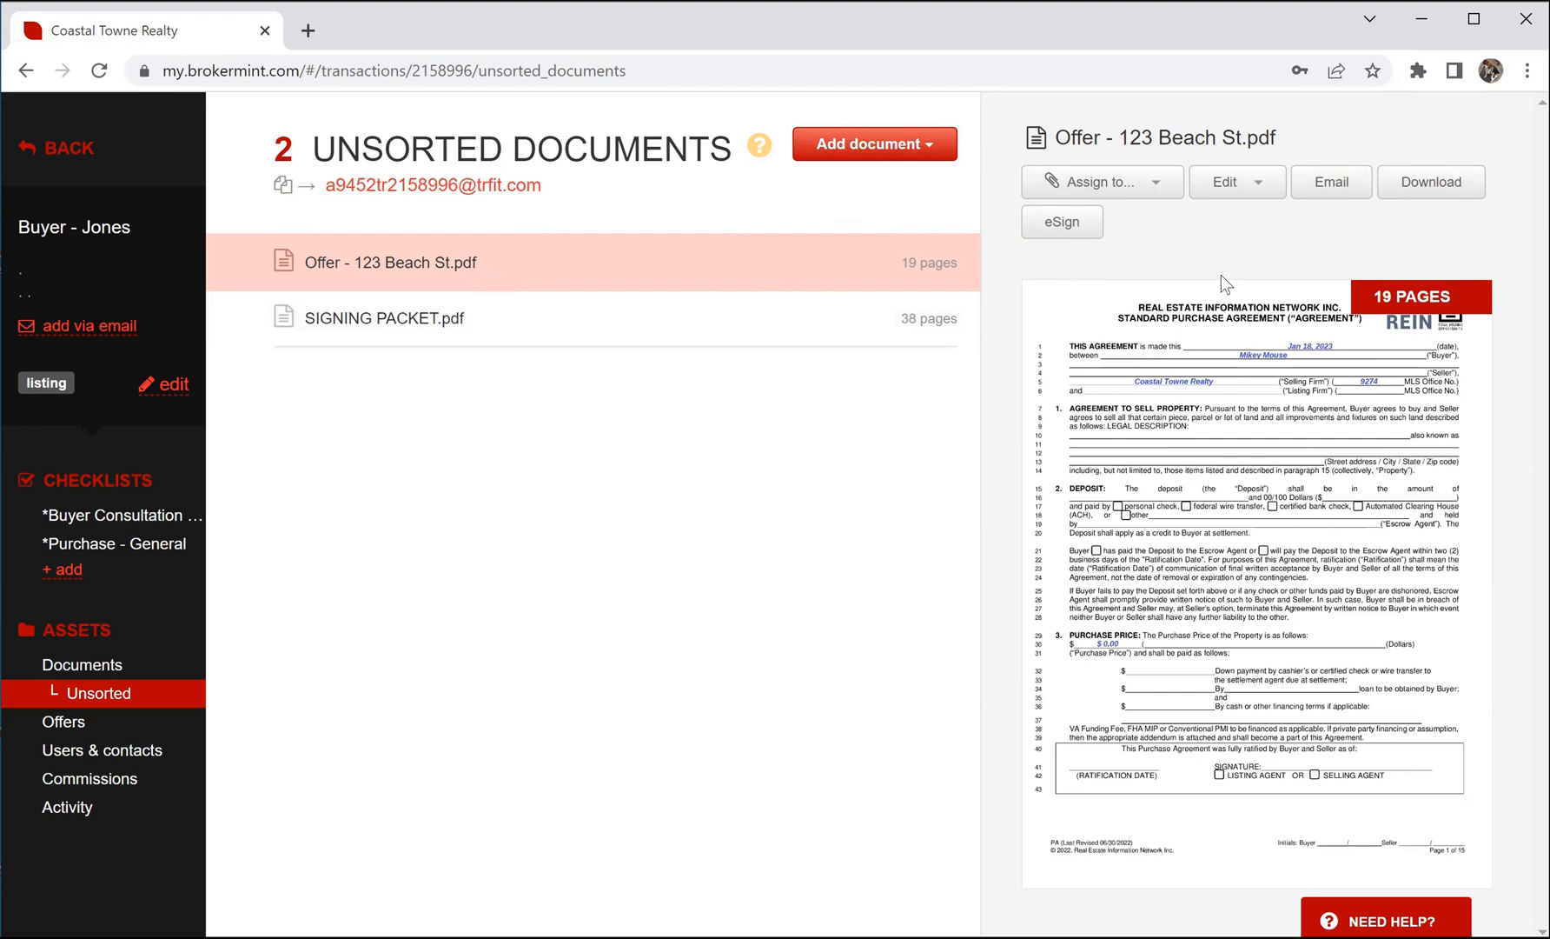
left_click(1062, 221)
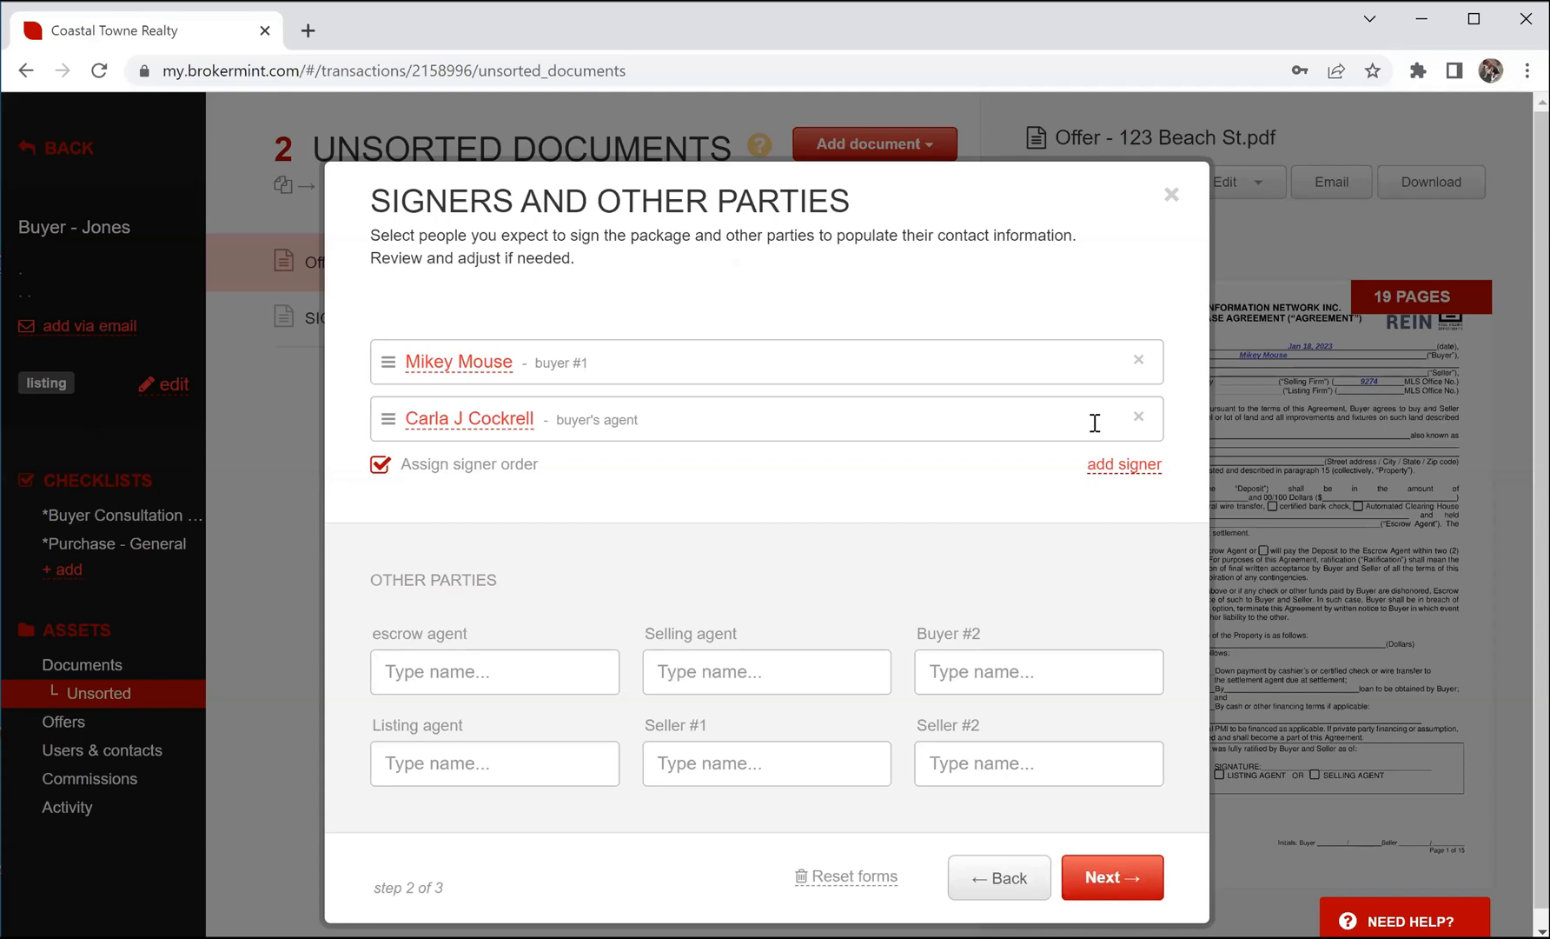
left_click(1103, 878)
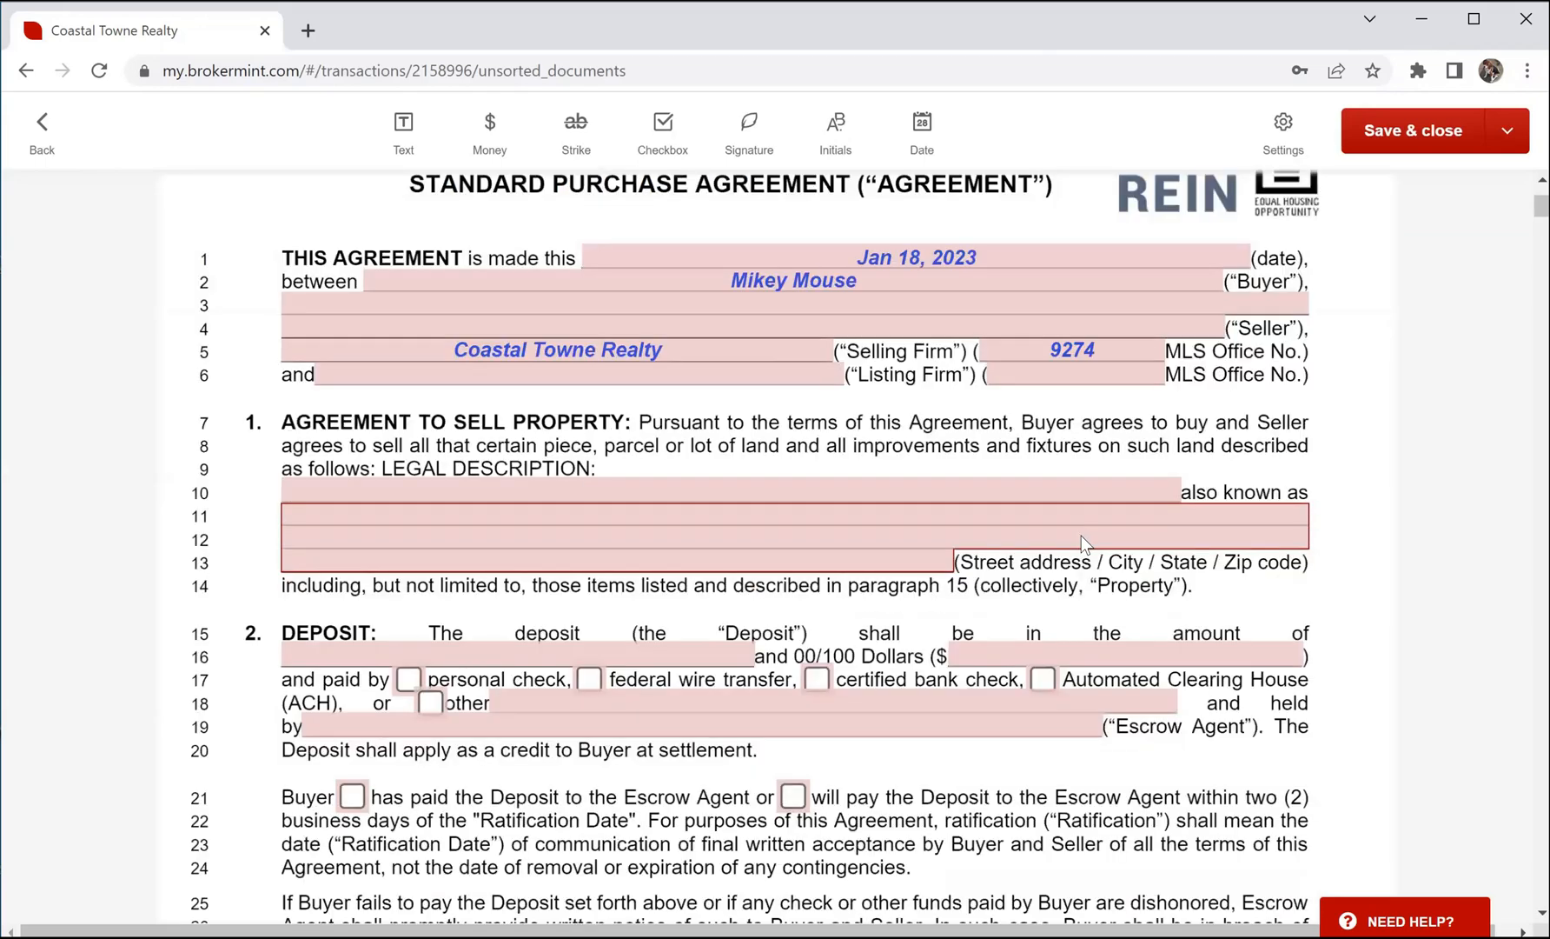
Step: Place a required initials field for Buyer #1 beside the purchase price amount on line 30
scroll(1082, 535, "down", 1)
scroll(1082, 541, "down", 5)
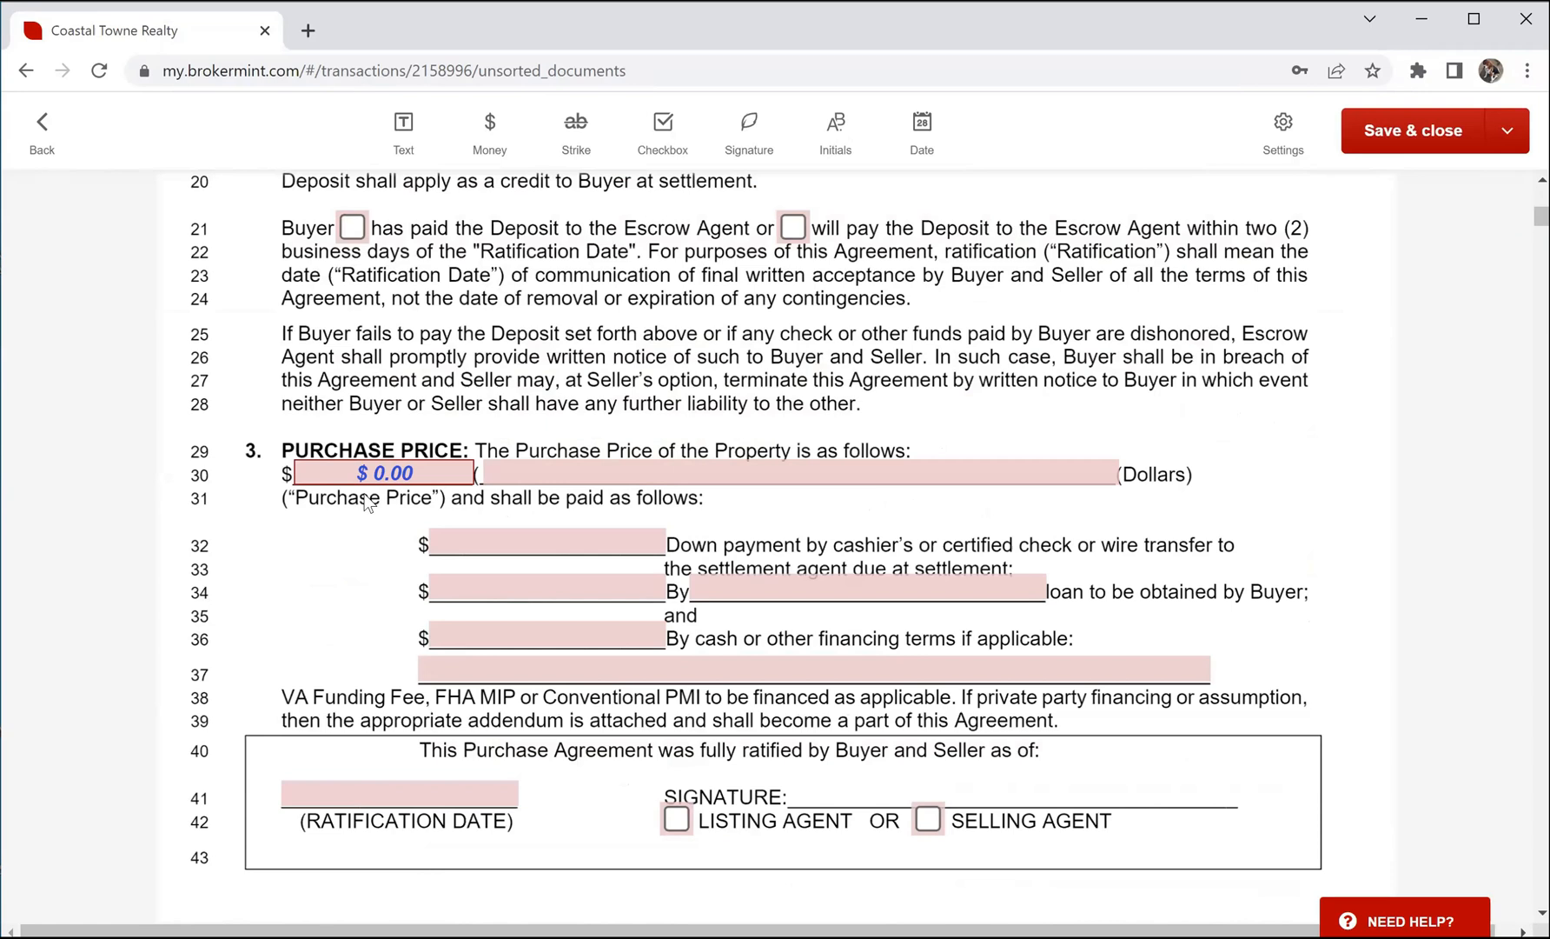
left_click(832, 132)
left_click(268, 495)
left_click(259, 512)
left_click_drag(260, 513, 236, 478)
left_click(245, 485)
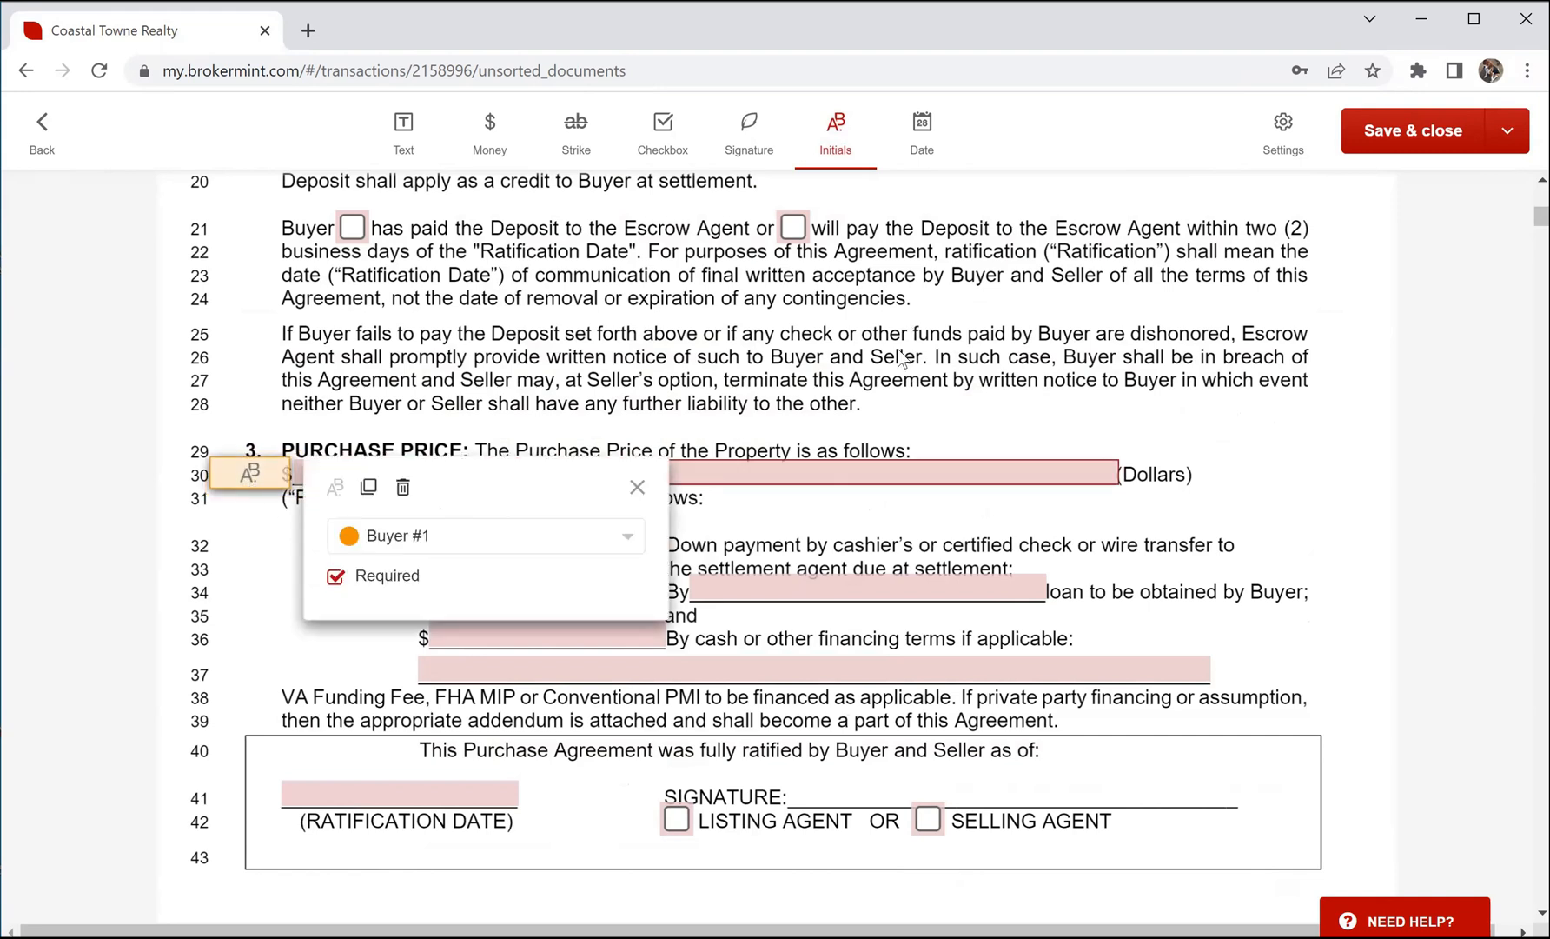
left_click(638, 489)
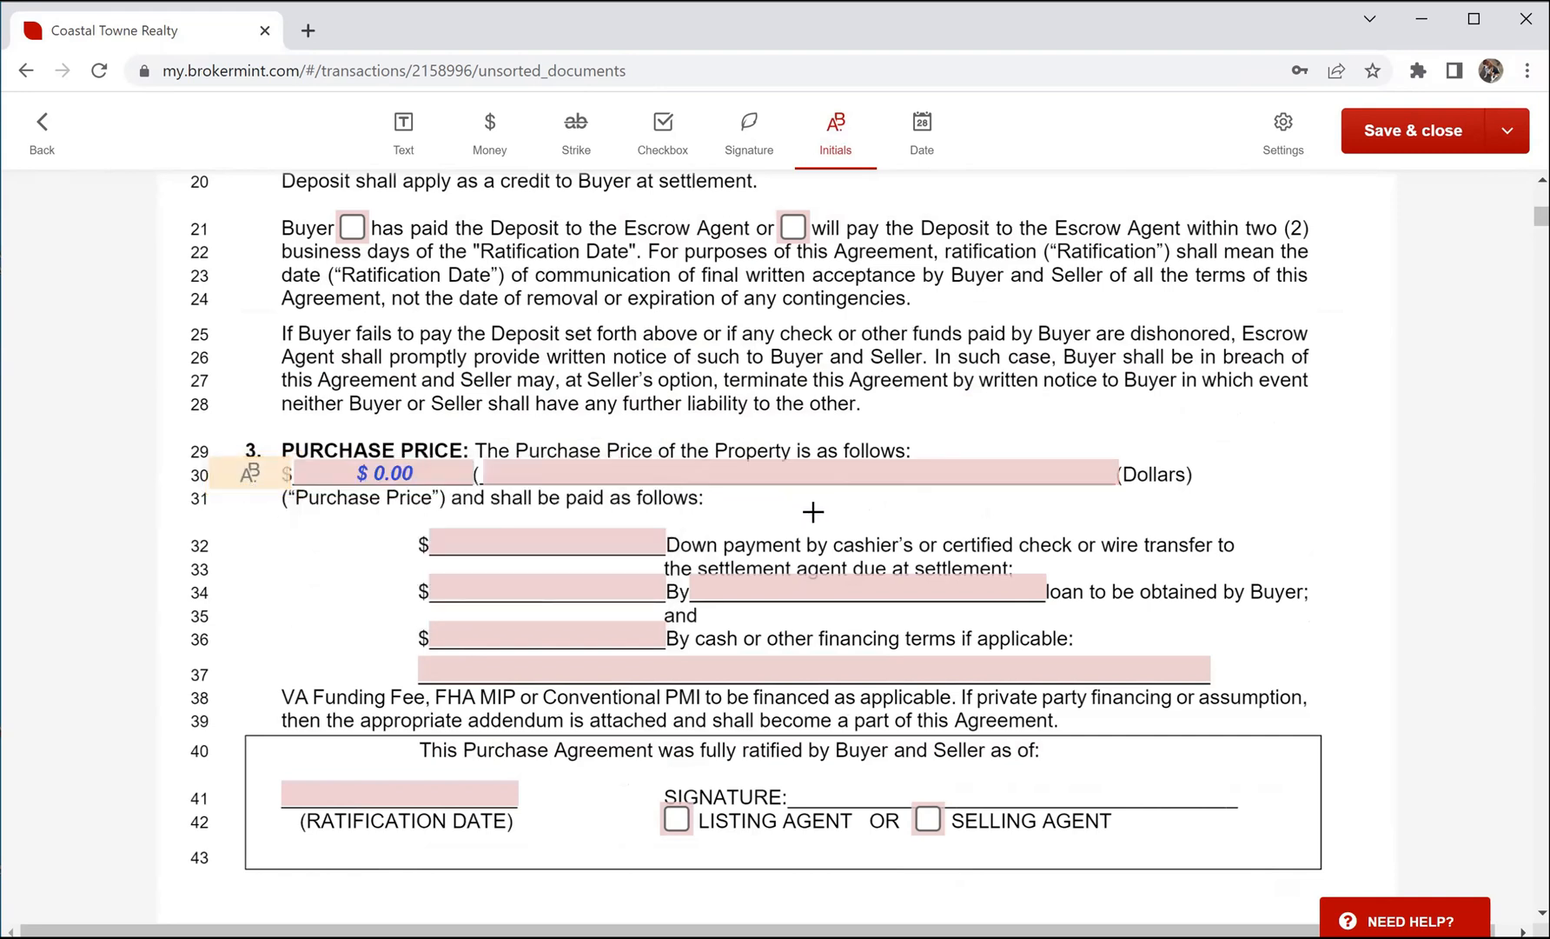
Step: Add a required Buyer #1 initials field at line 54 above the Settlement Expenses blanks, and save and close the offer
scroll(813, 512, "down", 6)
scroll(637, 646, "down", 4)
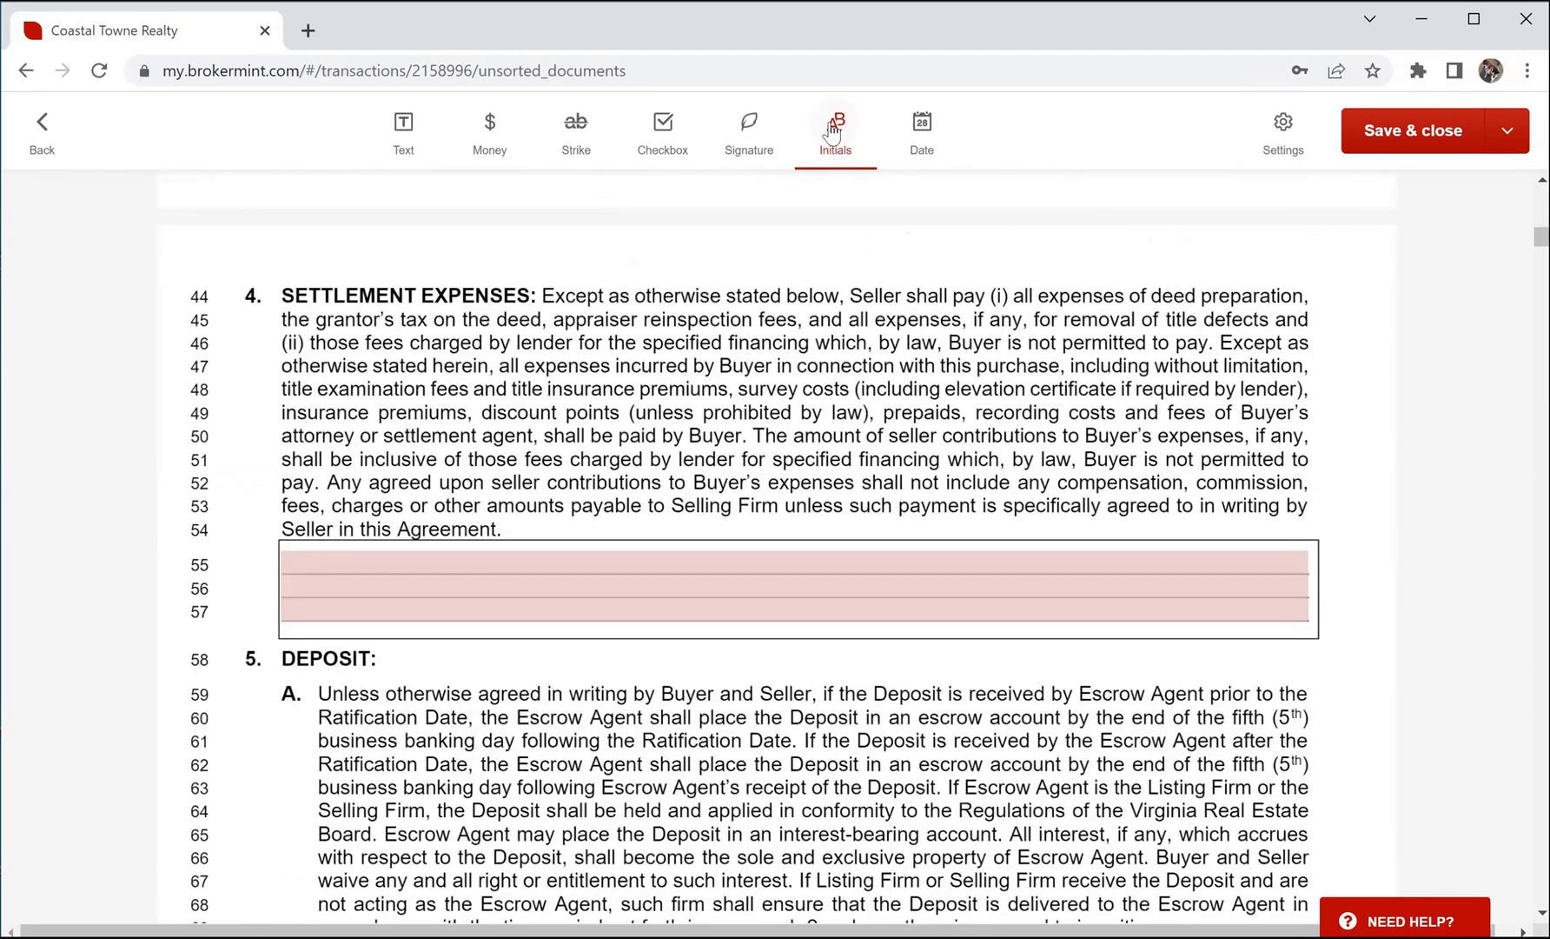
left_click(833, 130)
left_click(839, 123)
left_click(580, 532)
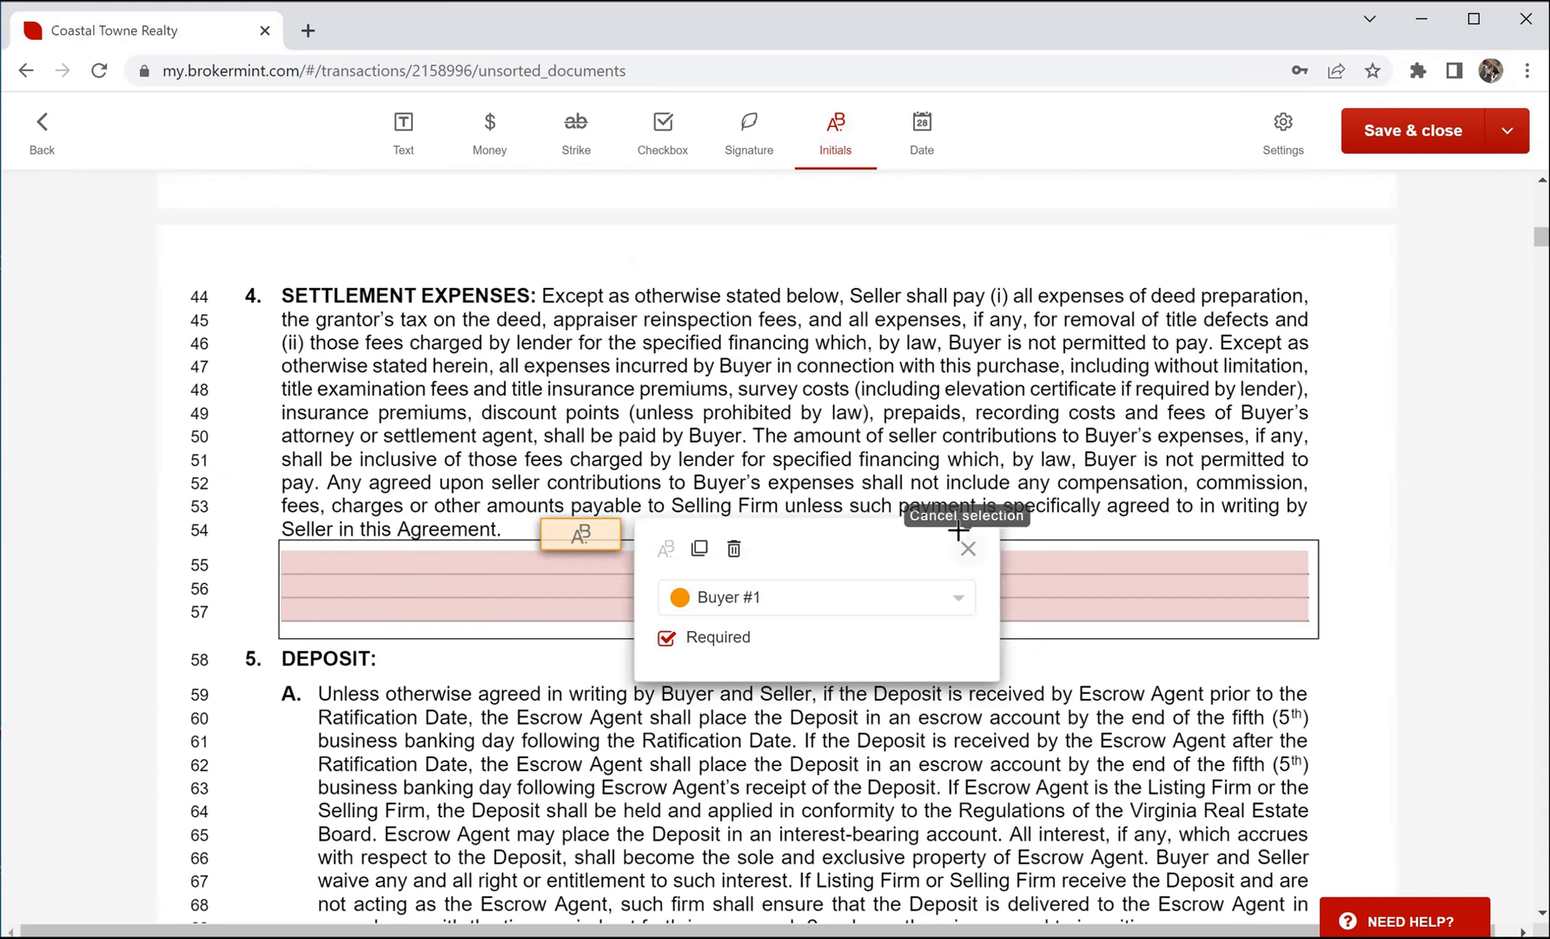
left_click(969, 559)
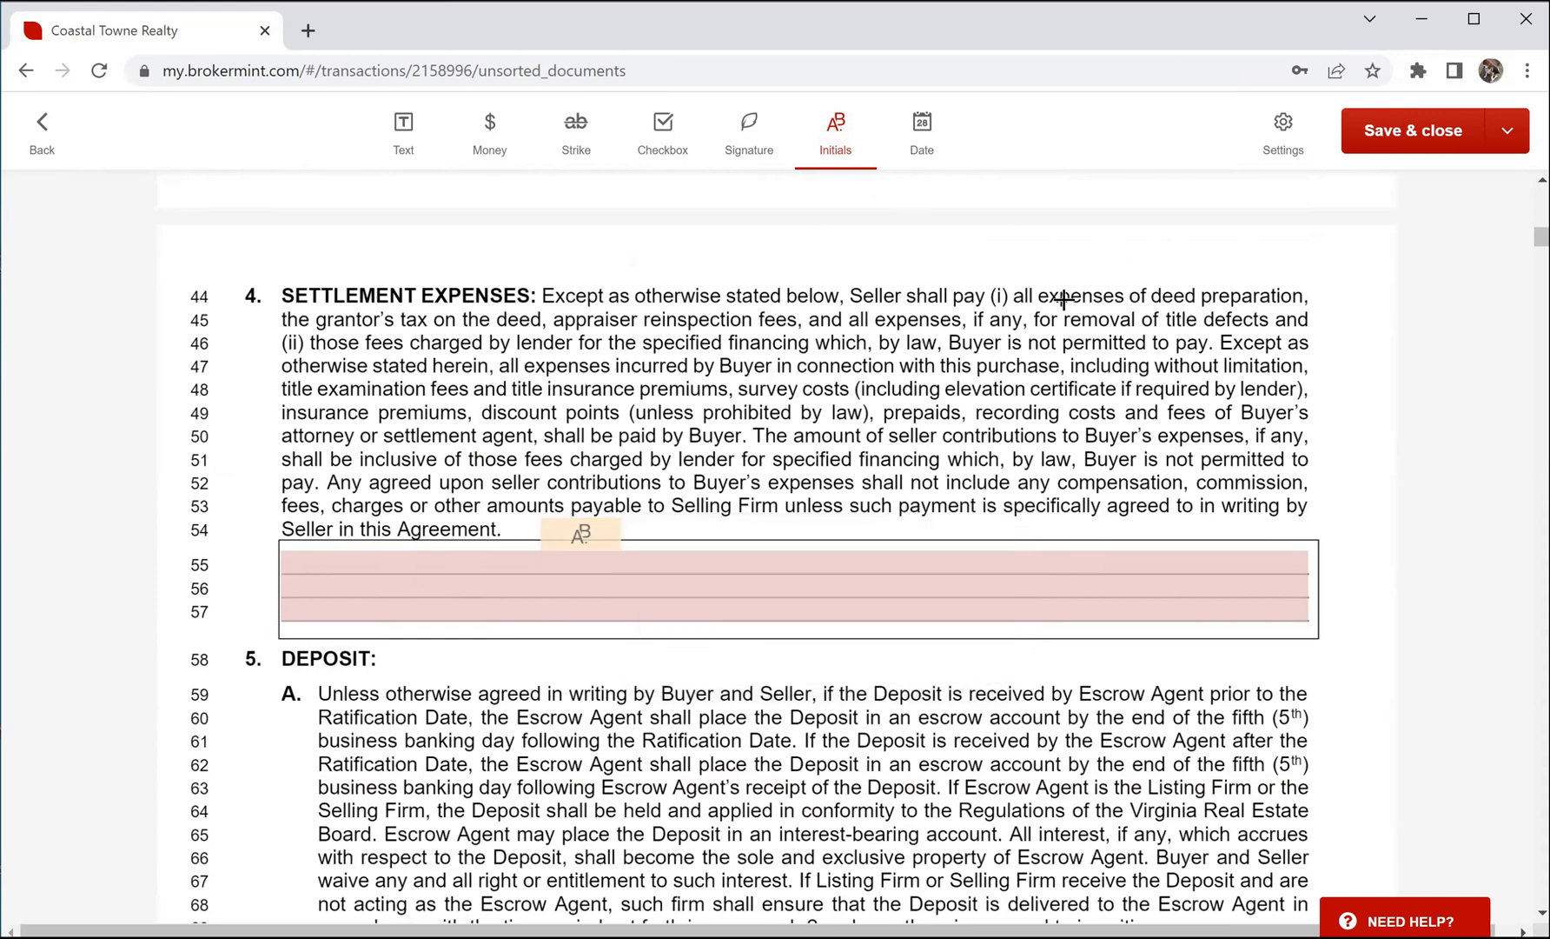
left_click(1508, 132)
left_click(1416, 132)
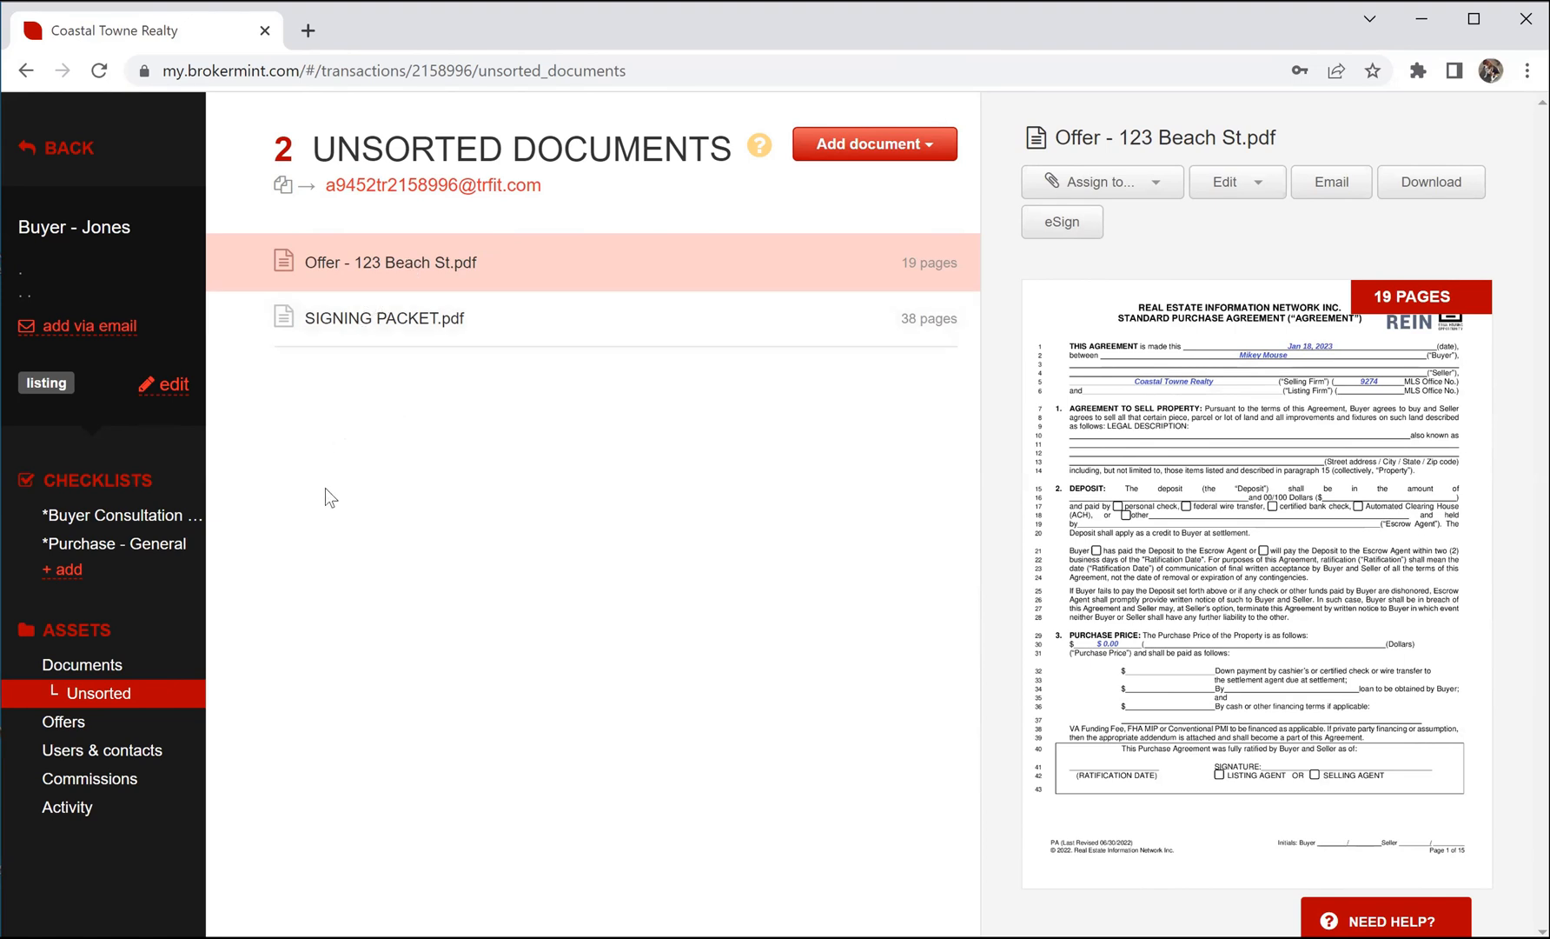
Step: Review the Purchase - General checklist's required documents, admin items and remaining tasks from the contract packet down to Termination
left_click(150, 551)
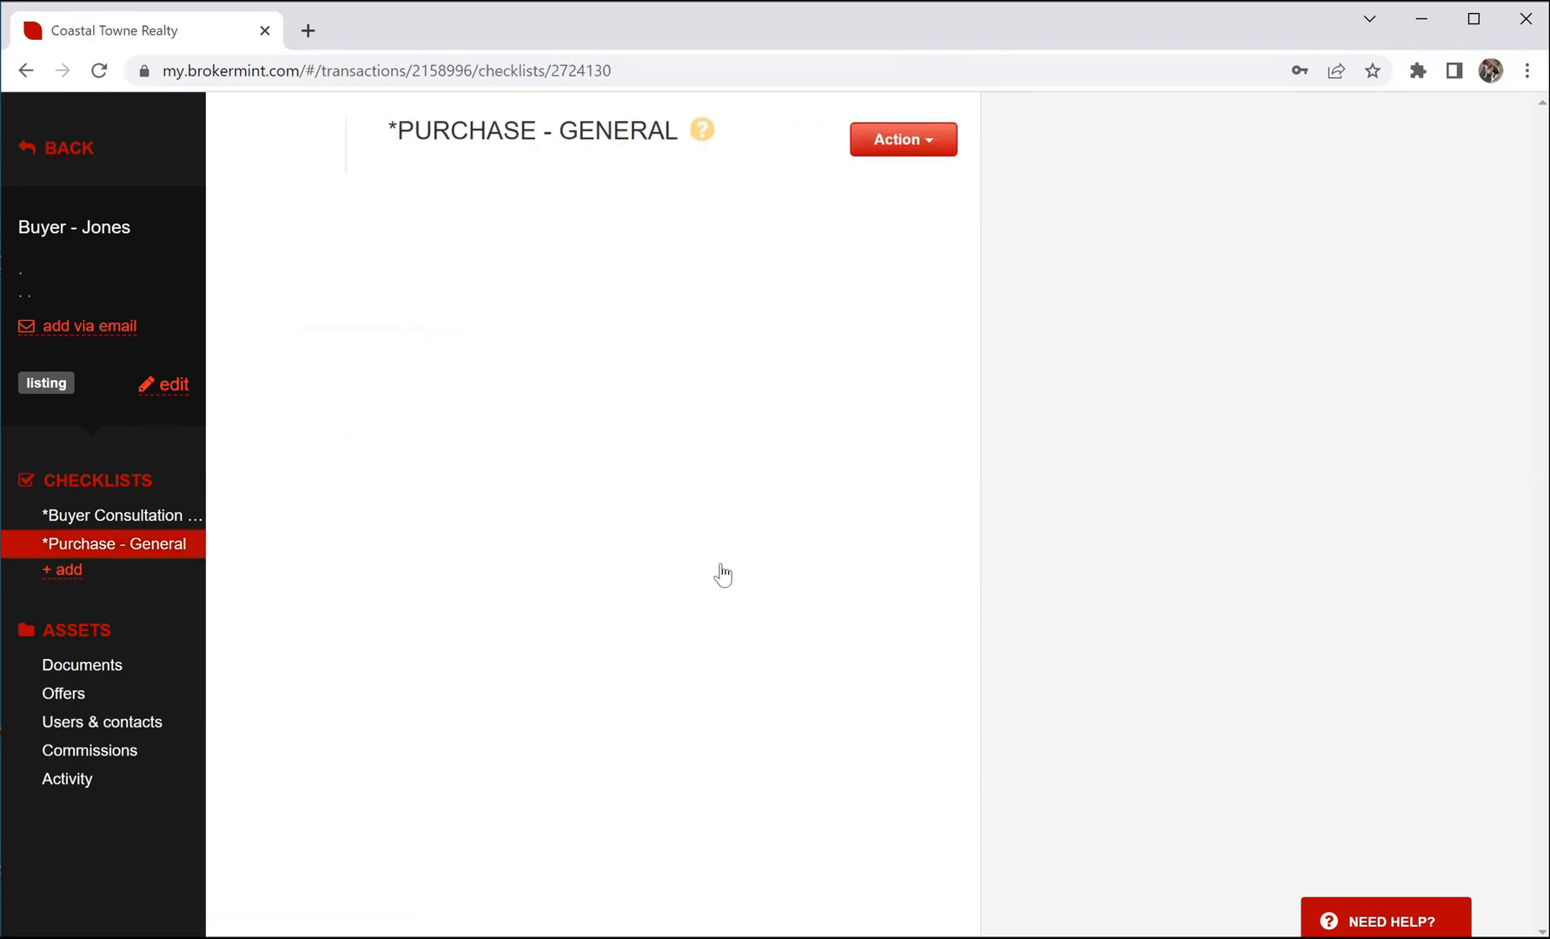
scroll(722, 574, "down", 3)
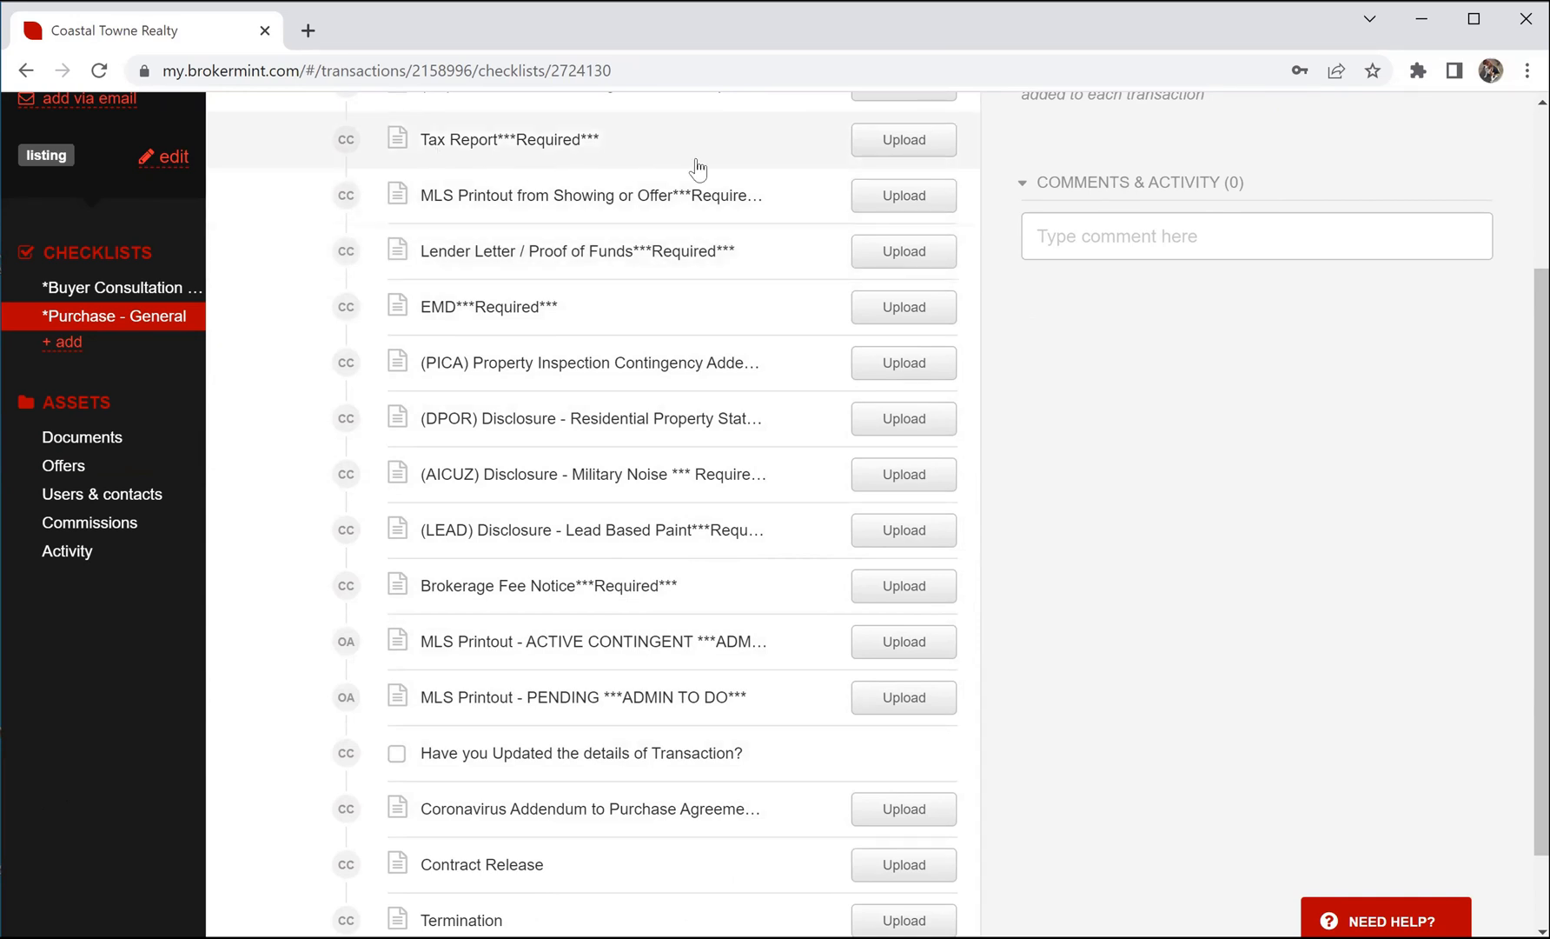
scroll(704, 156, "up", 1)
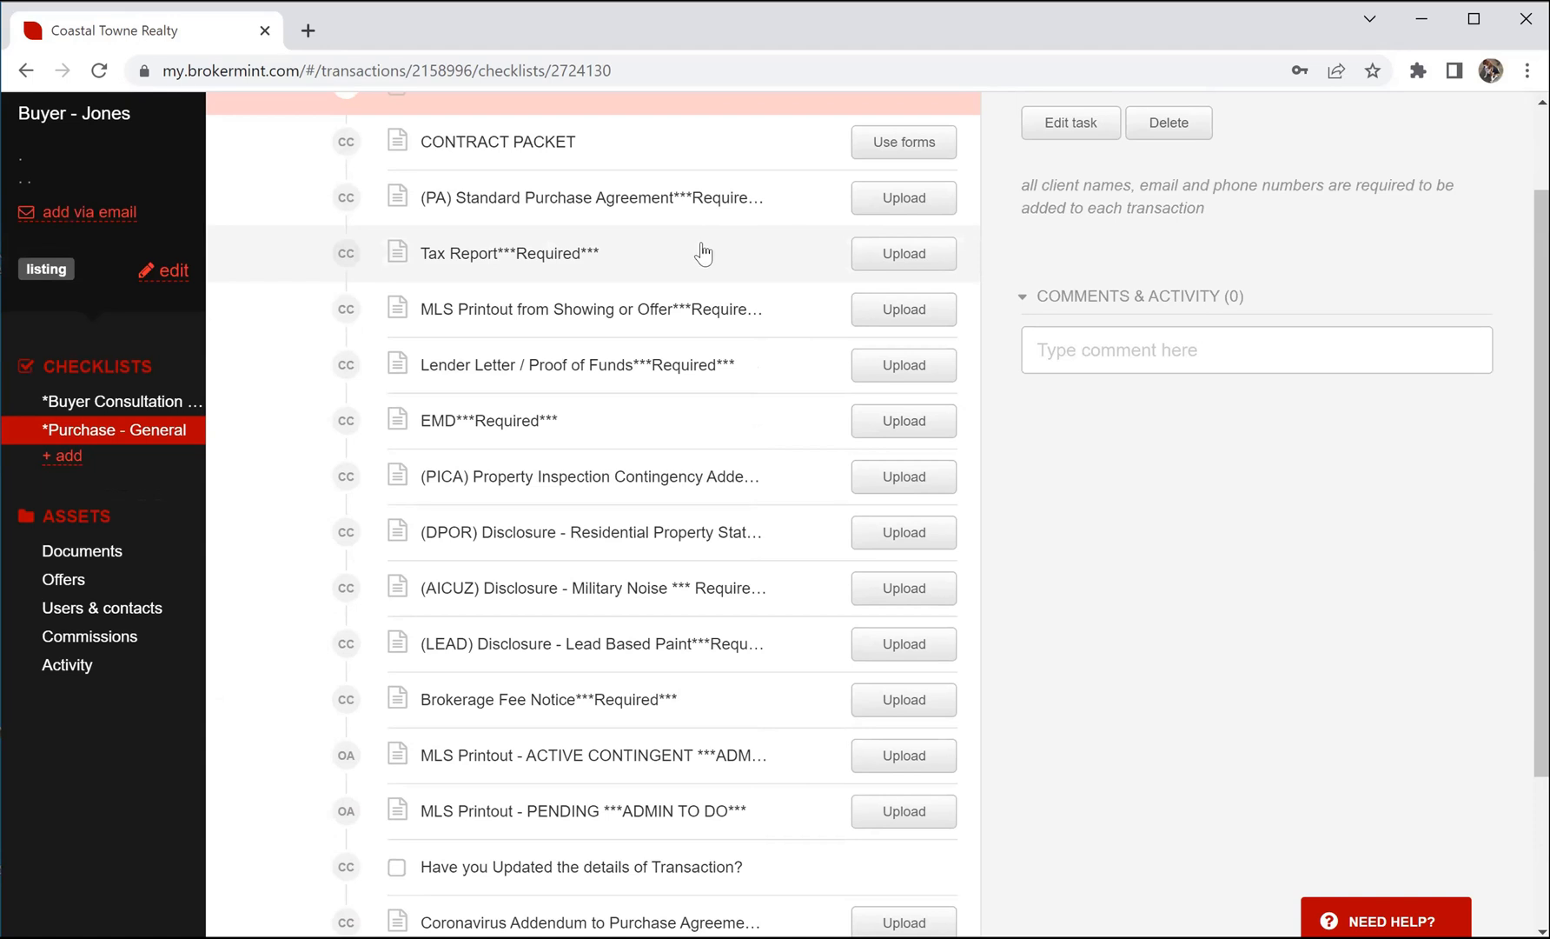
scroll(704, 252, "down", 3)
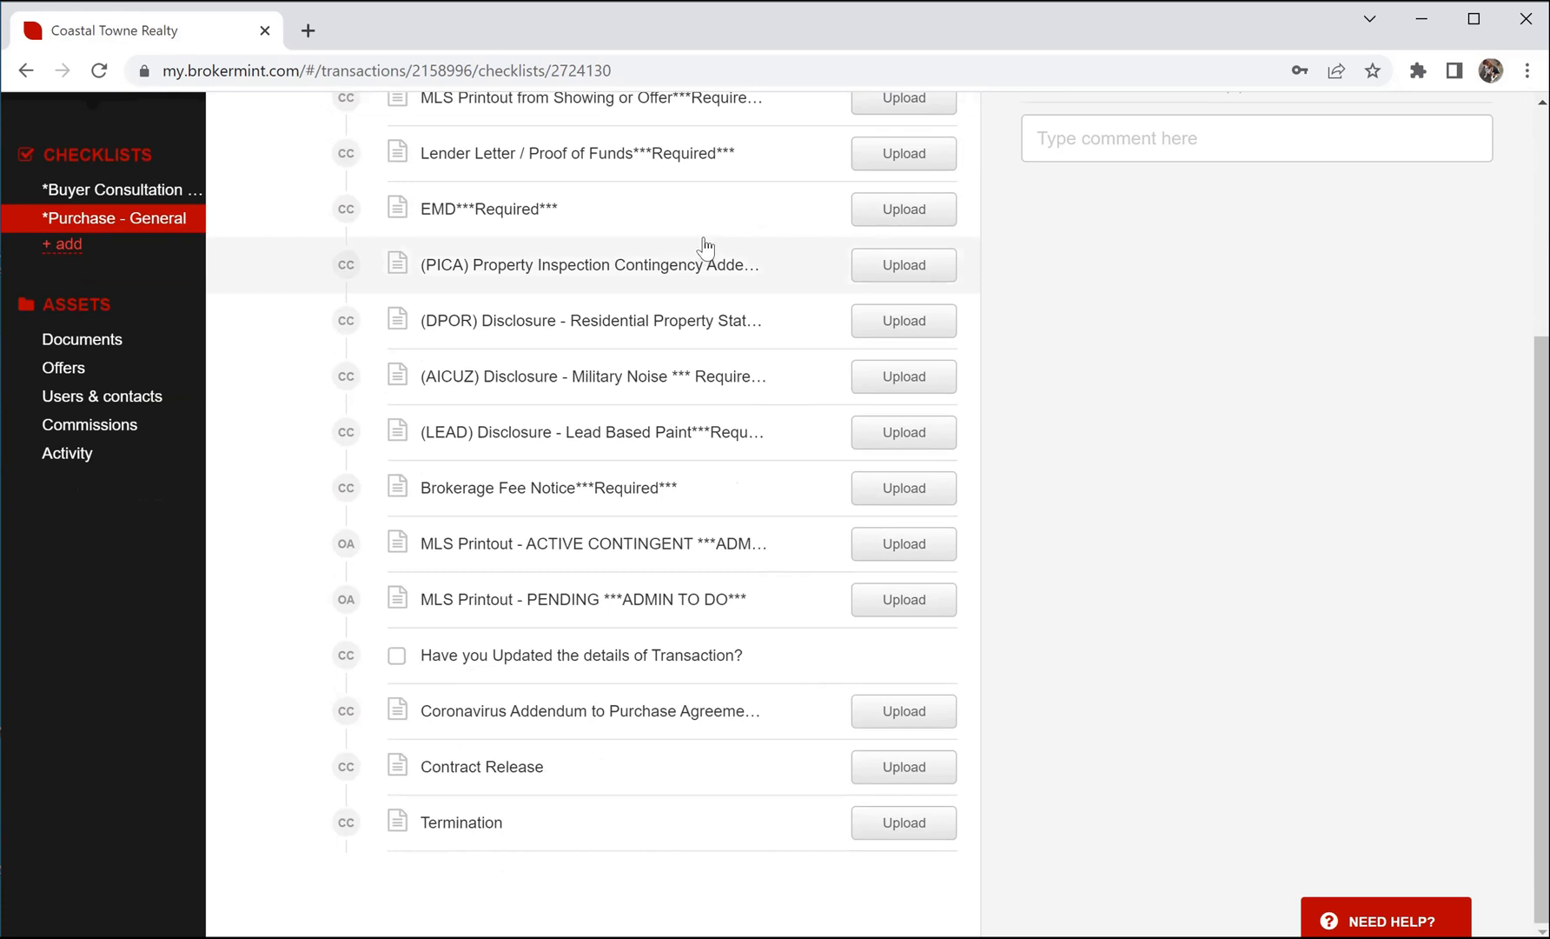
scroll(704, 253, "up", 3)
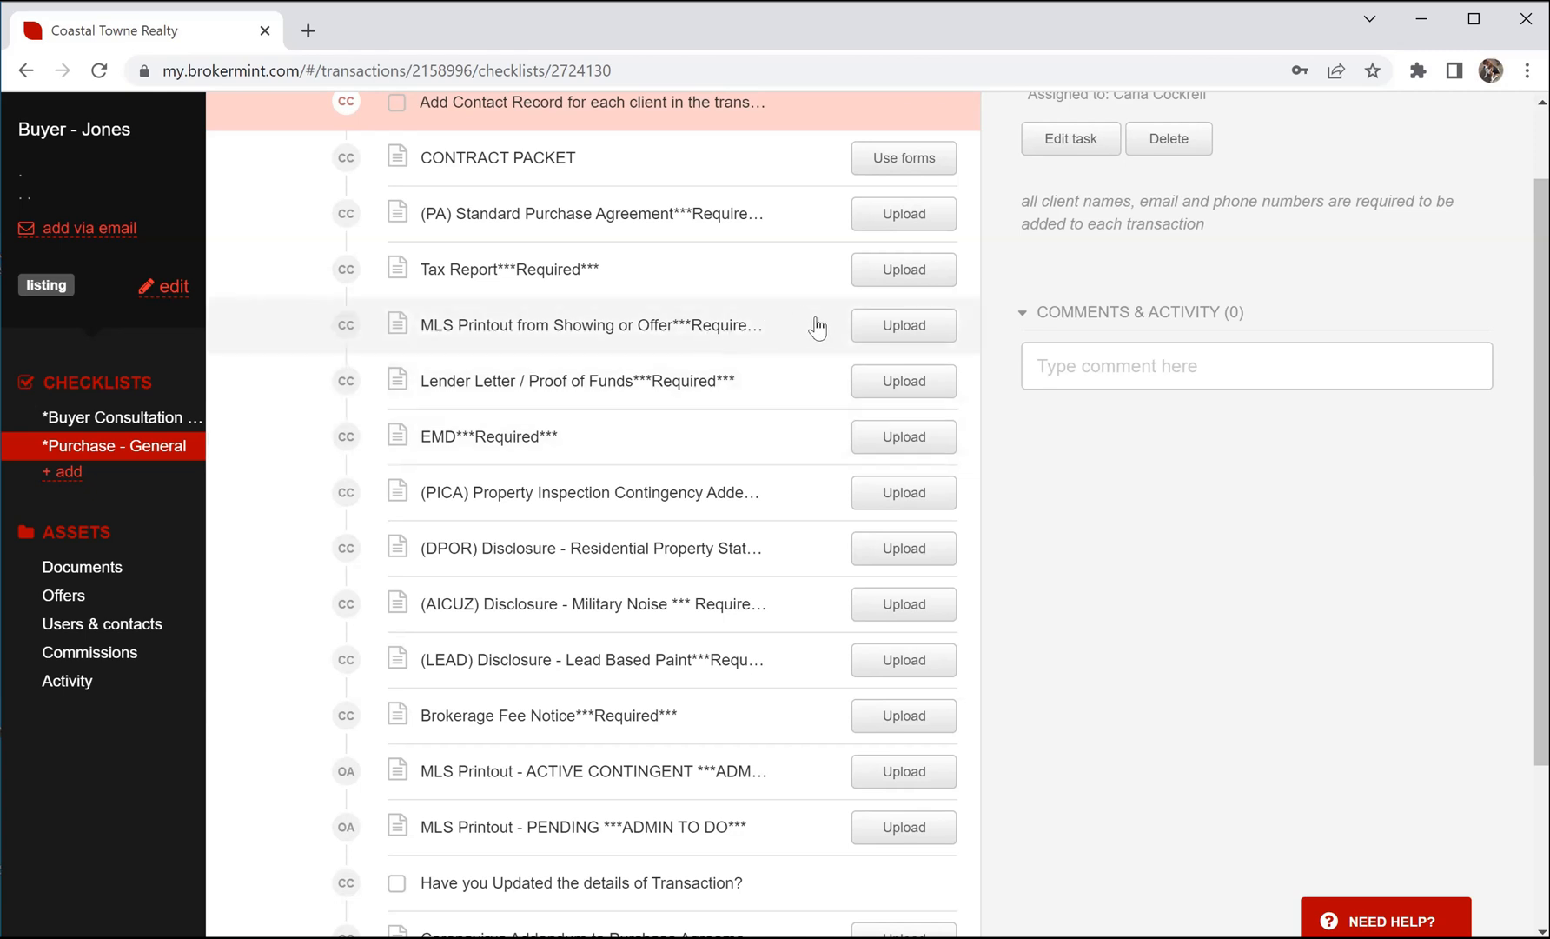
scroll(817, 327, "down", 3)
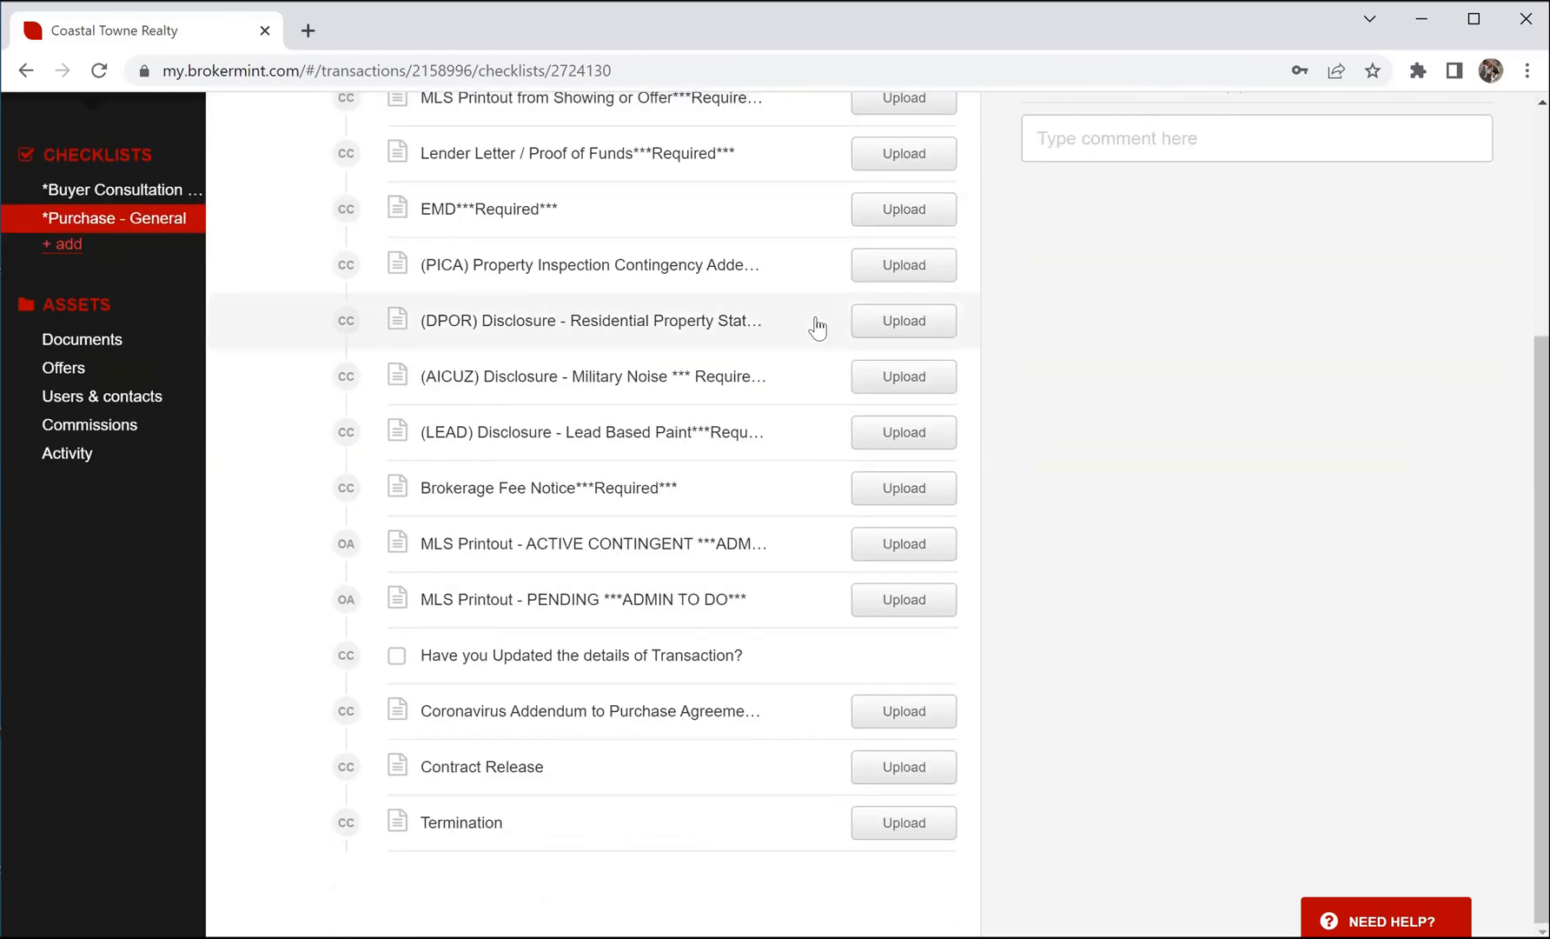
scroll(681, 387, "up", 3)
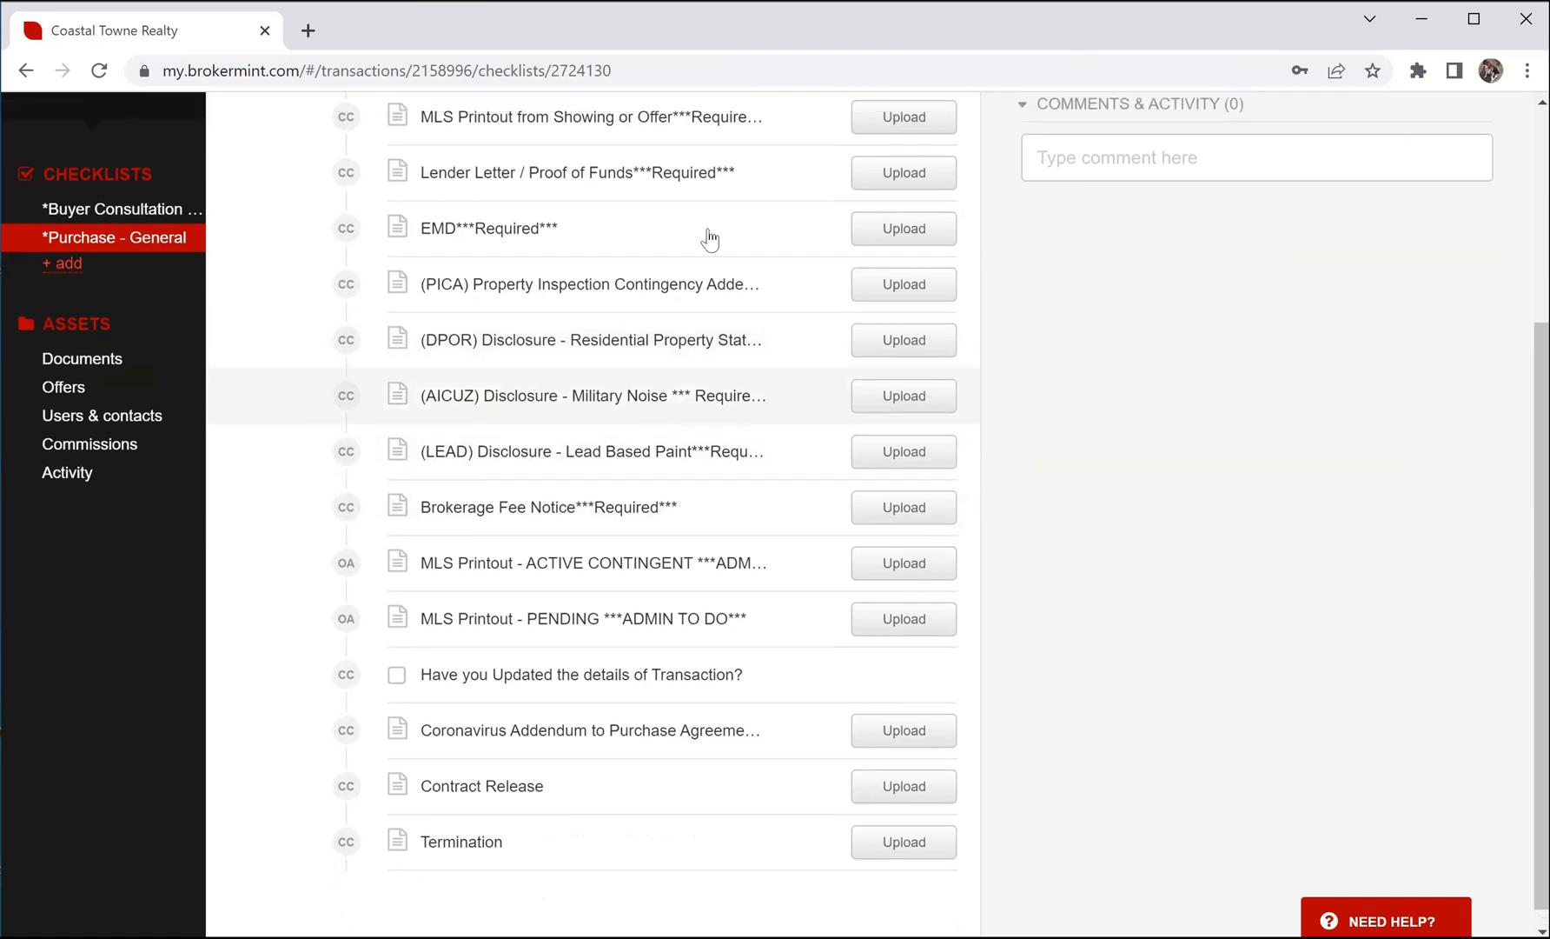
scroll(840, 215, "up", 2)
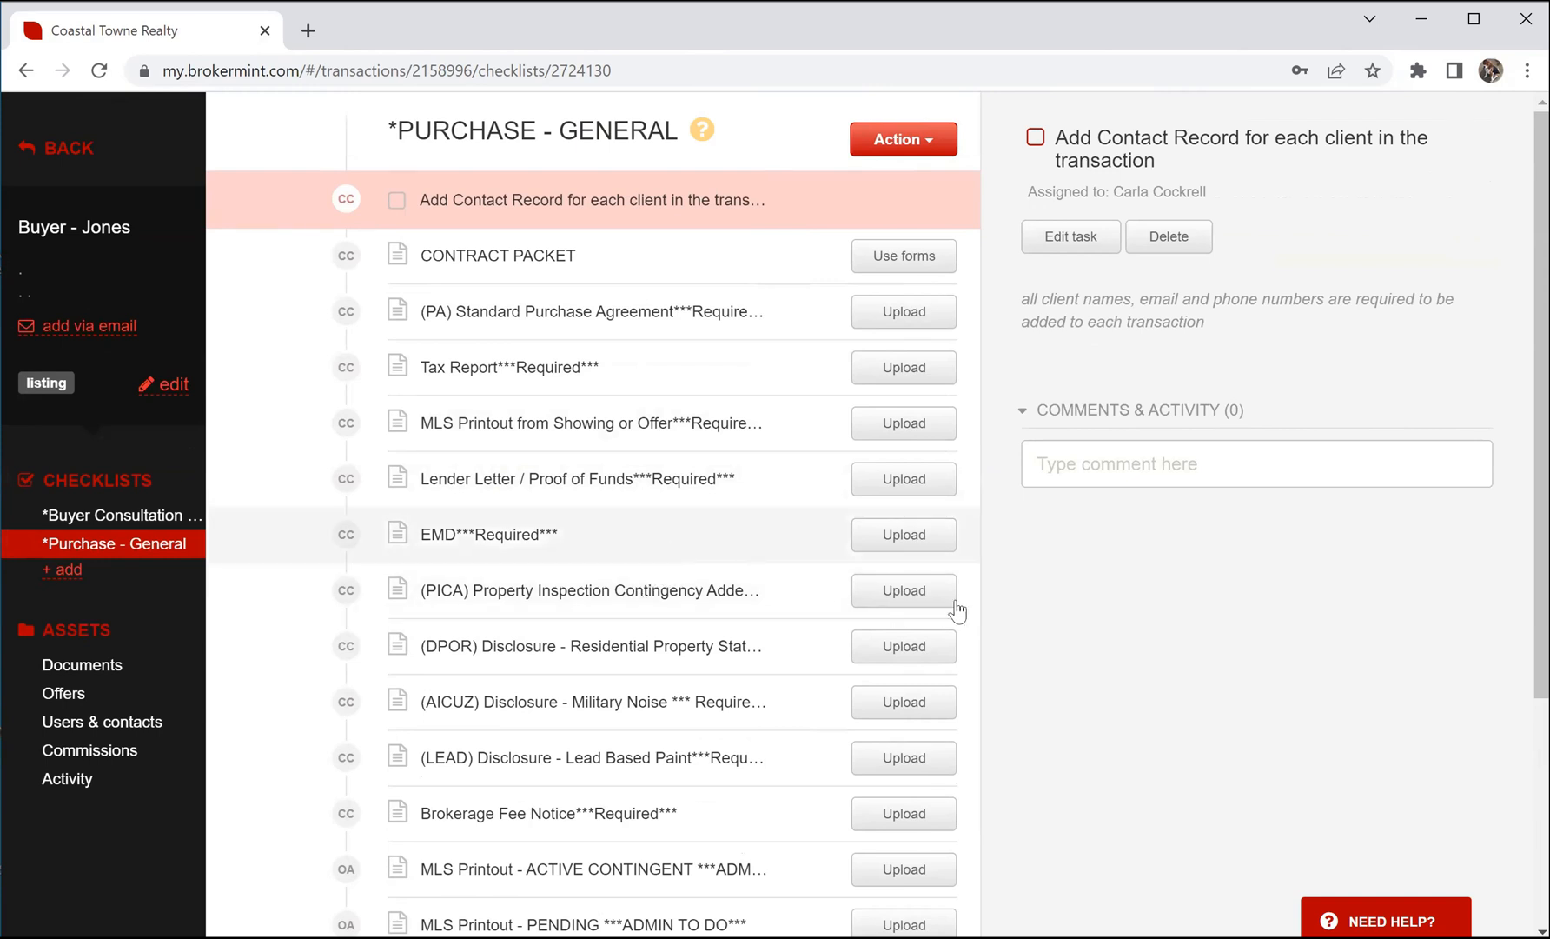
scroll(734, 575, "down", 2)
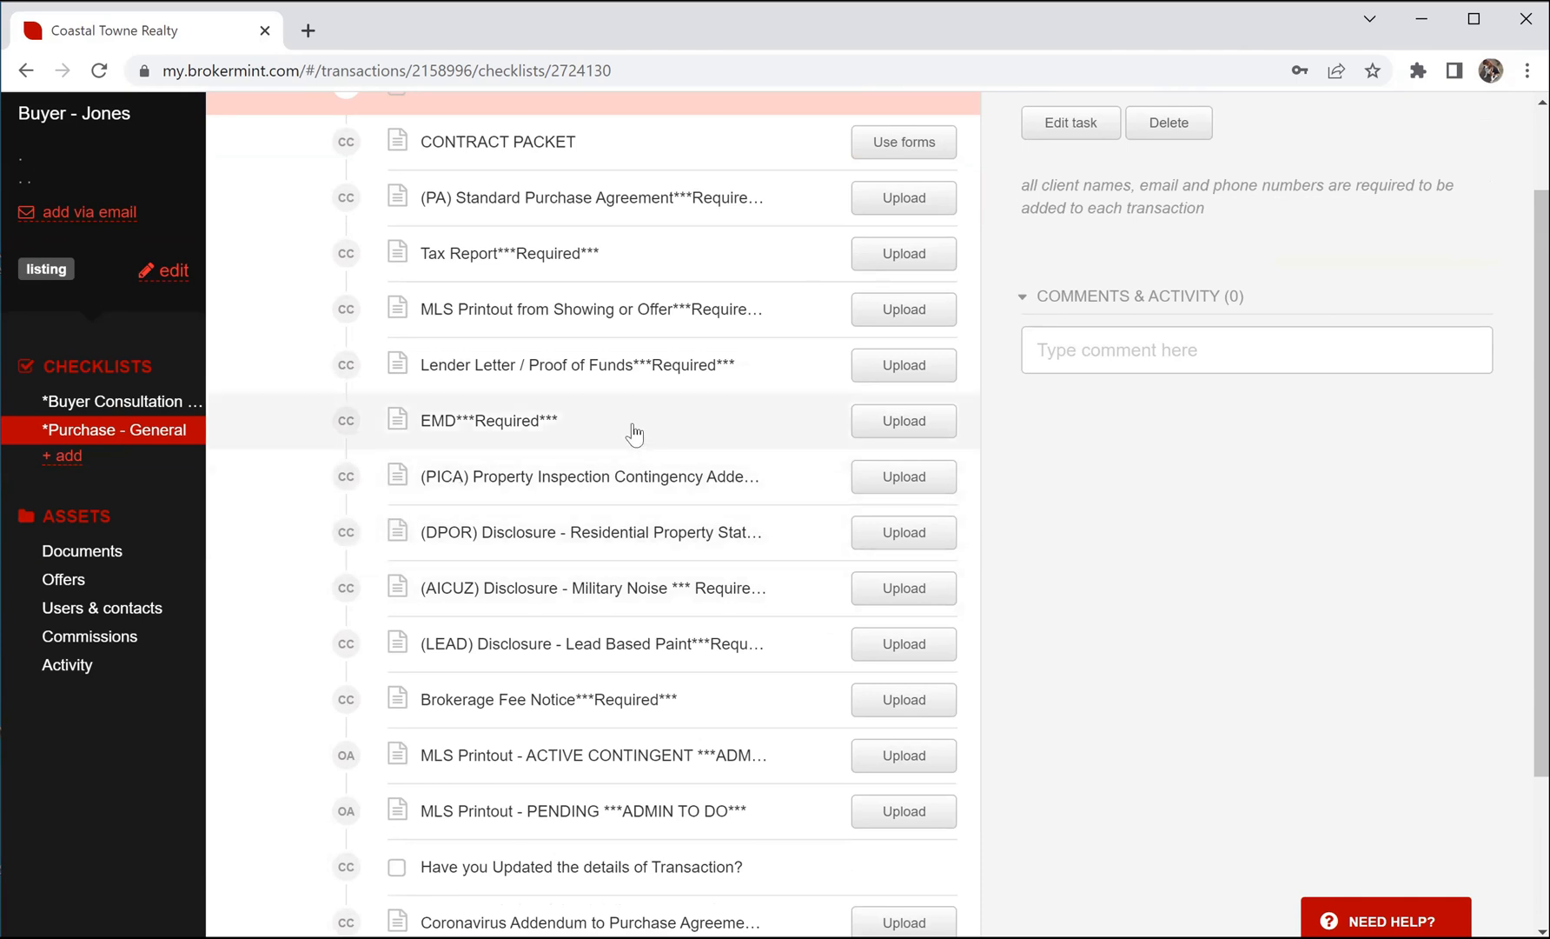
Step: Add the *PICRA Contingencies - Due Diligence checklist to the transaction, leaving its acceptance and closing dates blank
left_click(63, 456)
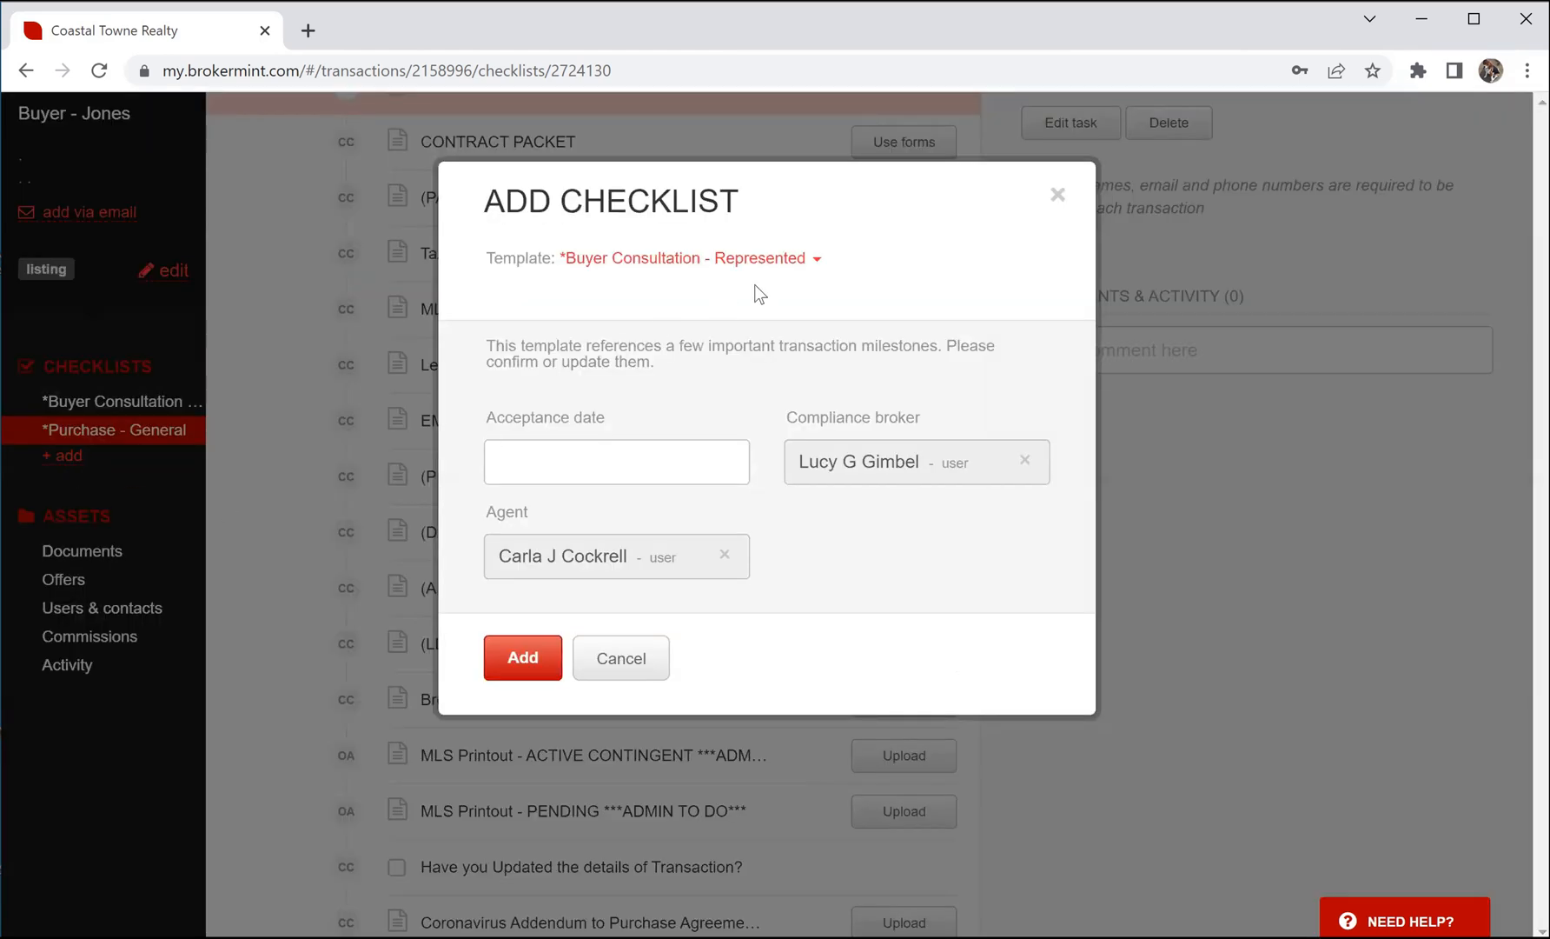
left_click(819, 257)
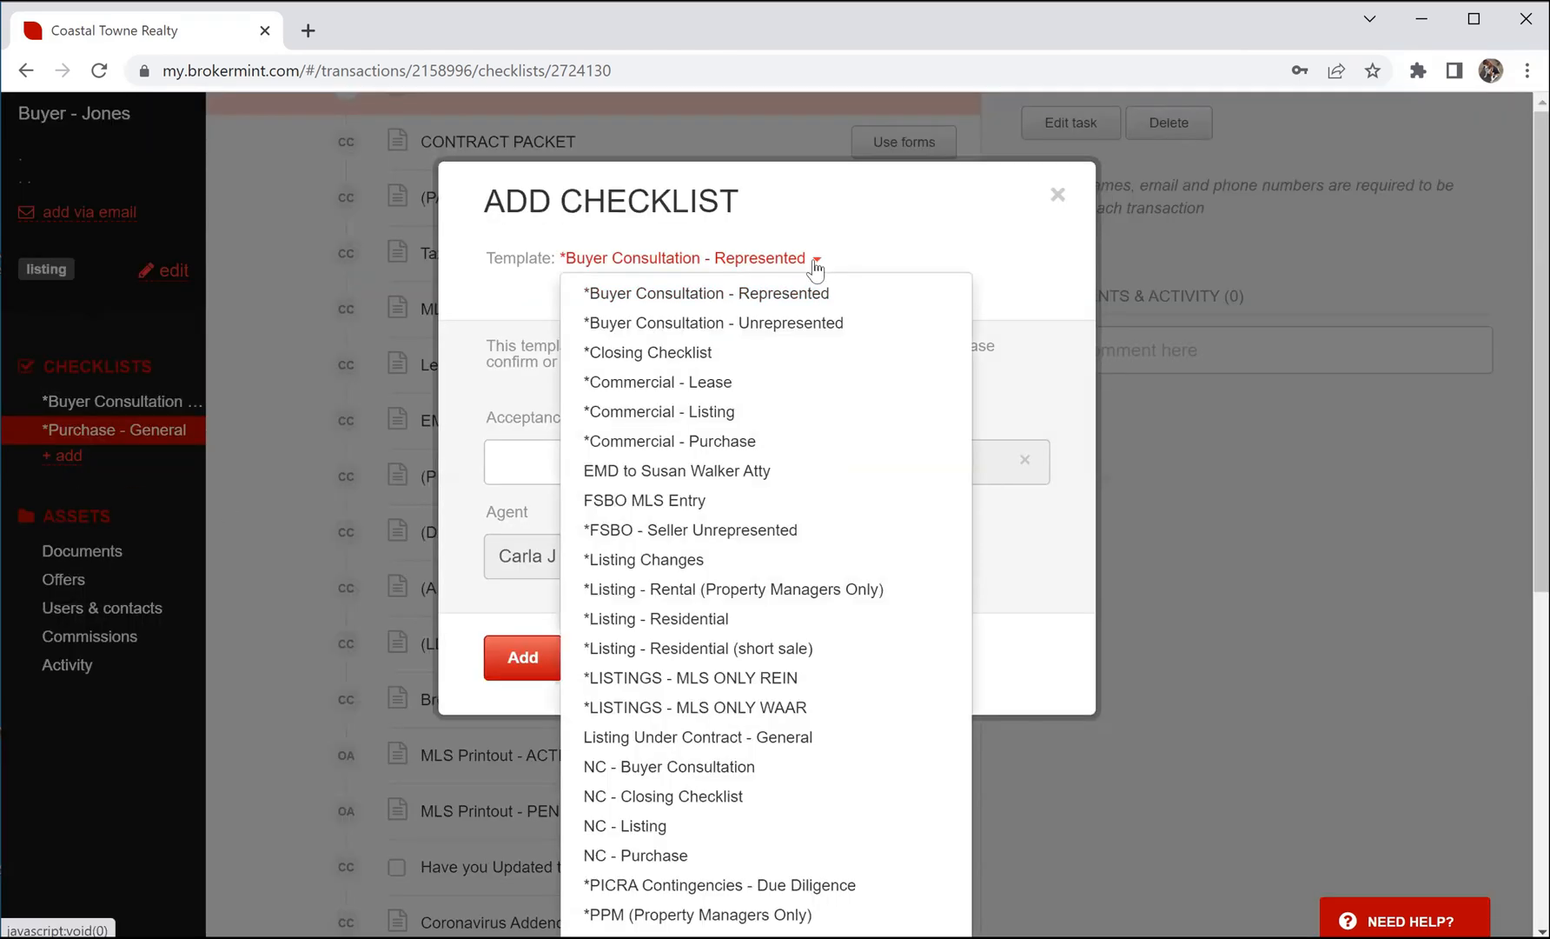
scroll(821, 497, "down", 1)
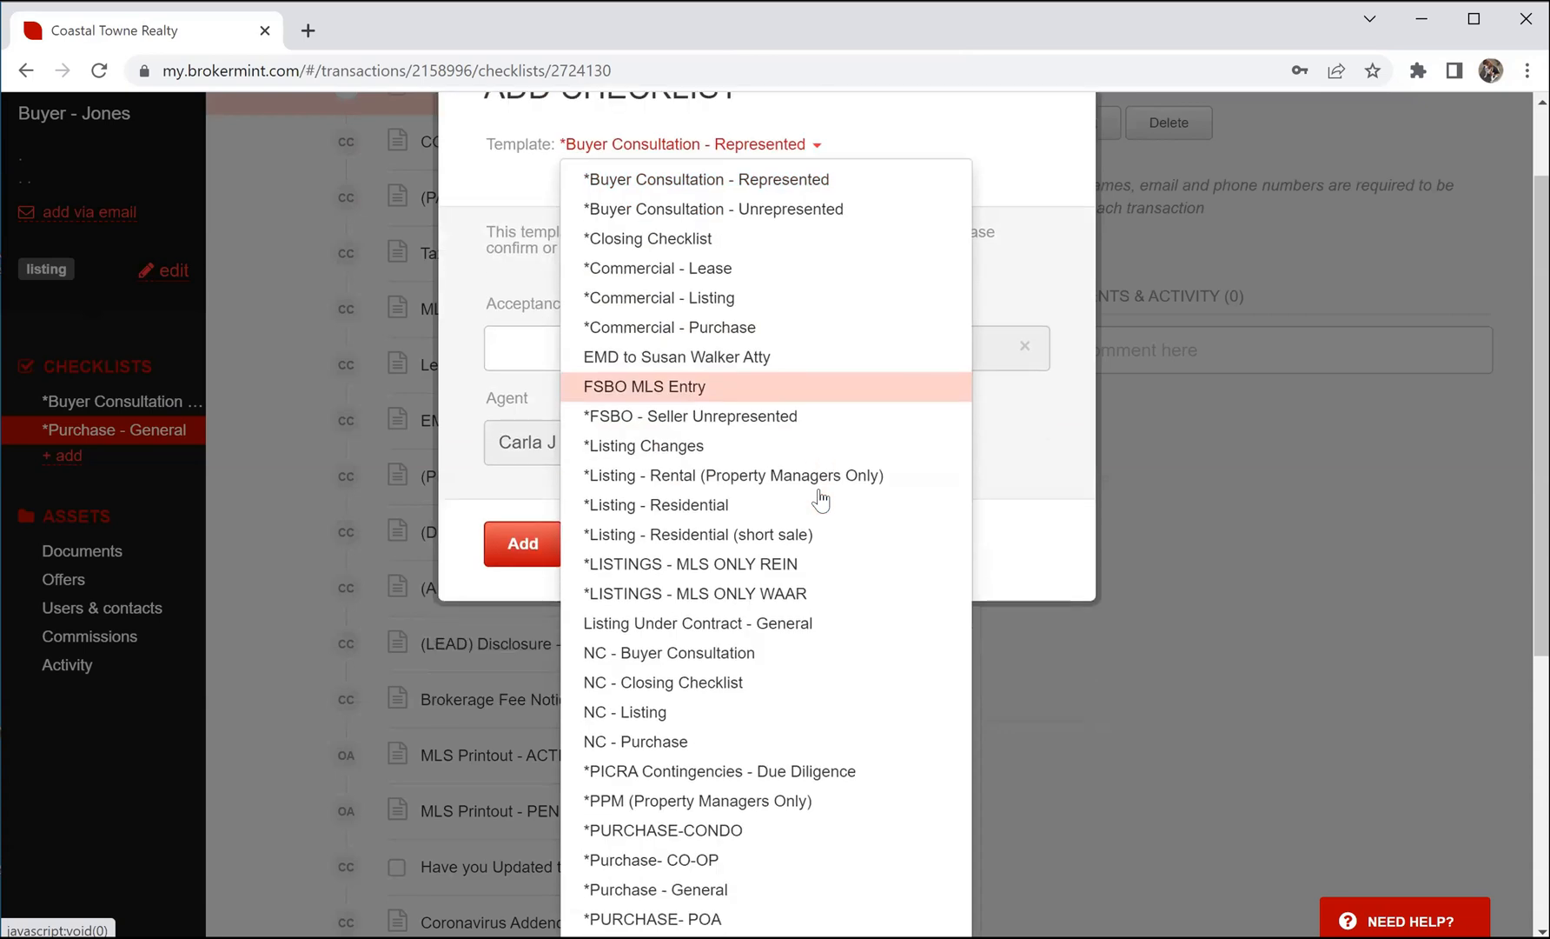
scroll(820, 500, "down", 1)
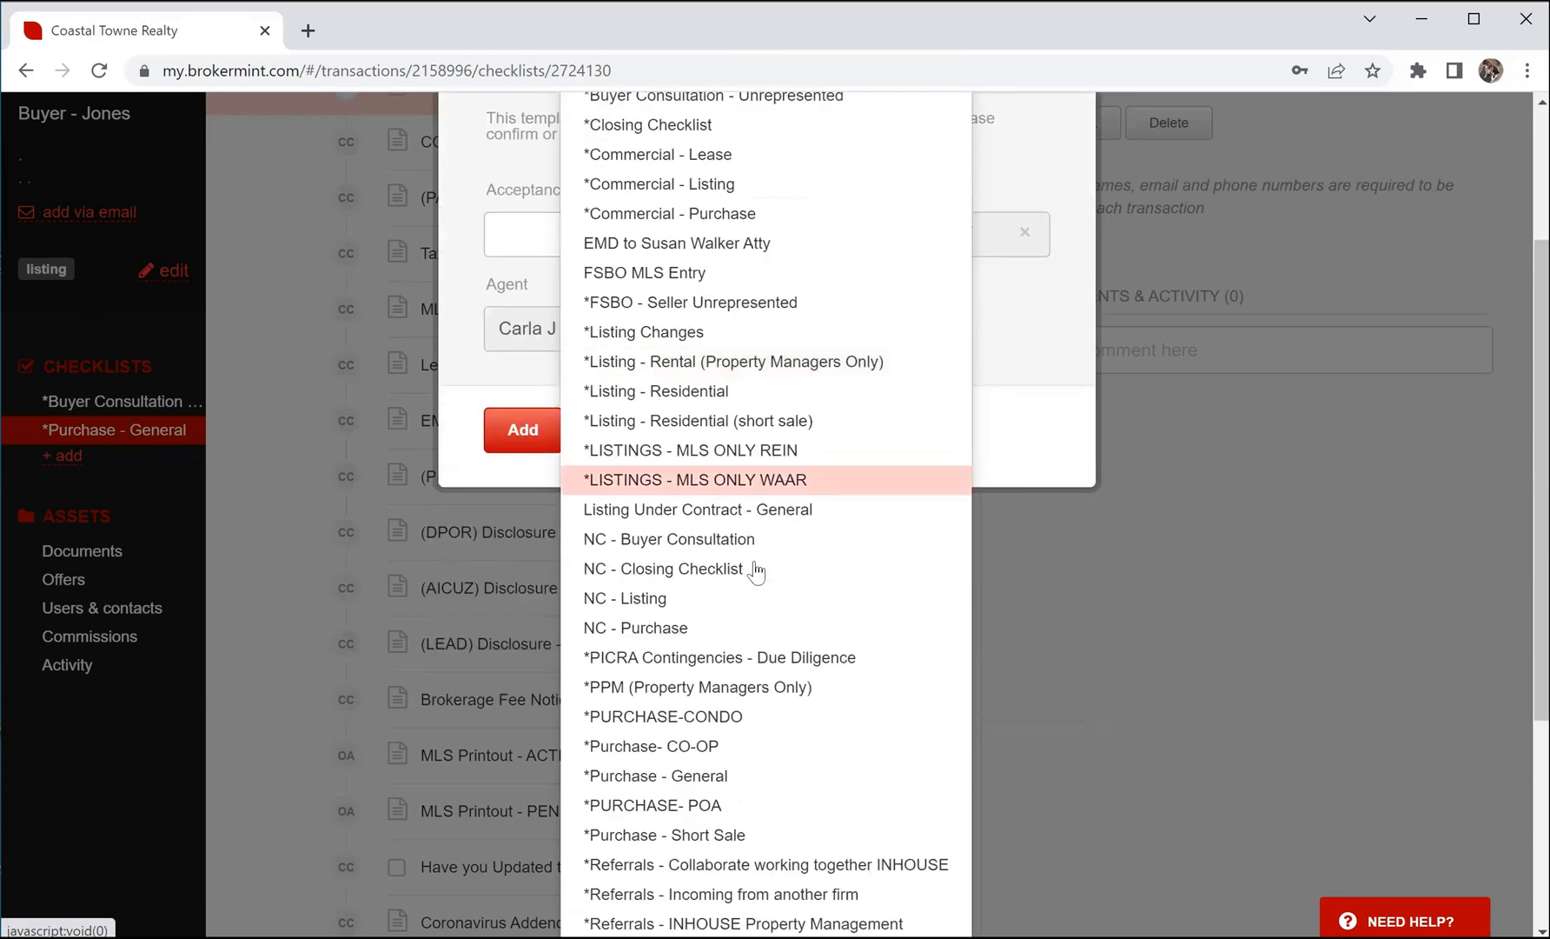
left_click(811, 659)
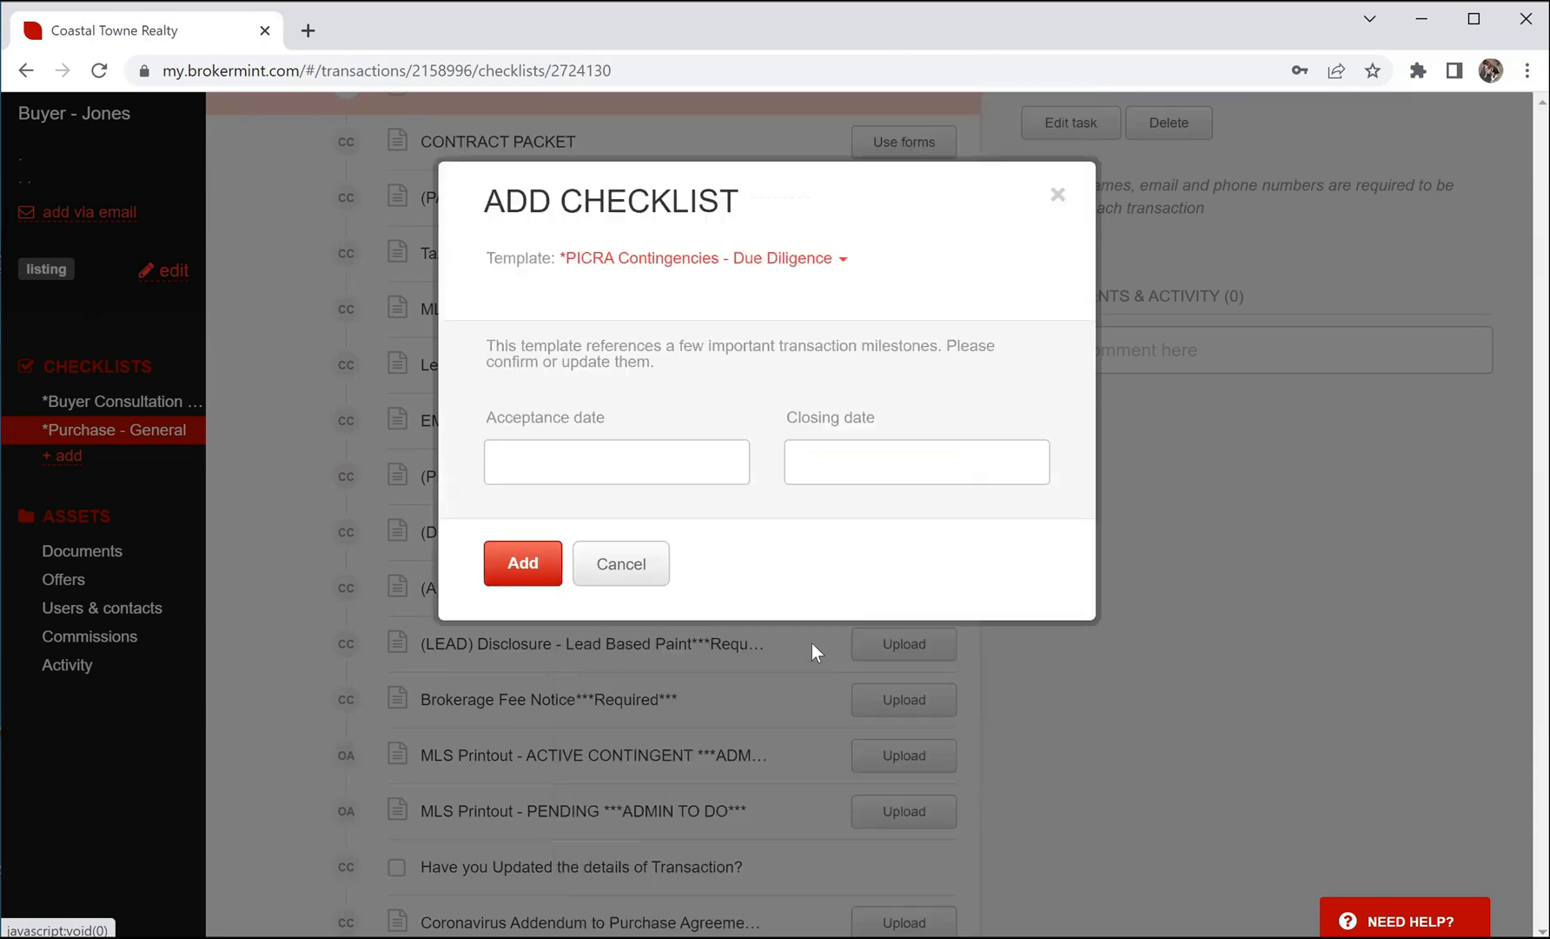
left_click(521, 559)
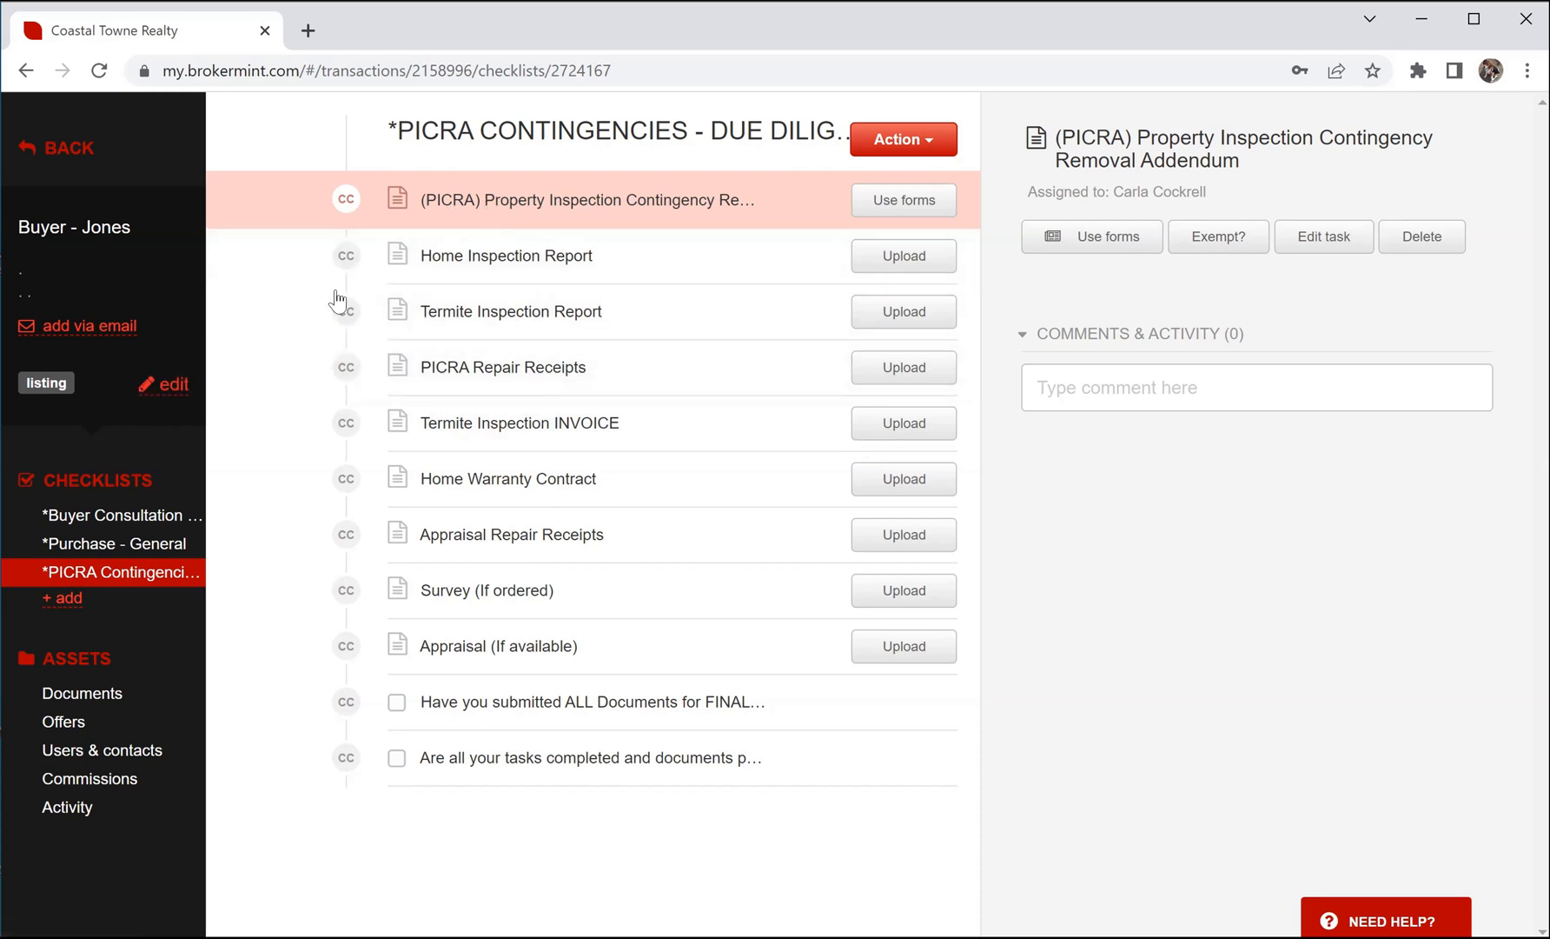
Step: Examine the editable transaction details around the price, close them without saving, and look through the Purchase - General checklist down to Termination
left_click(174, 385)
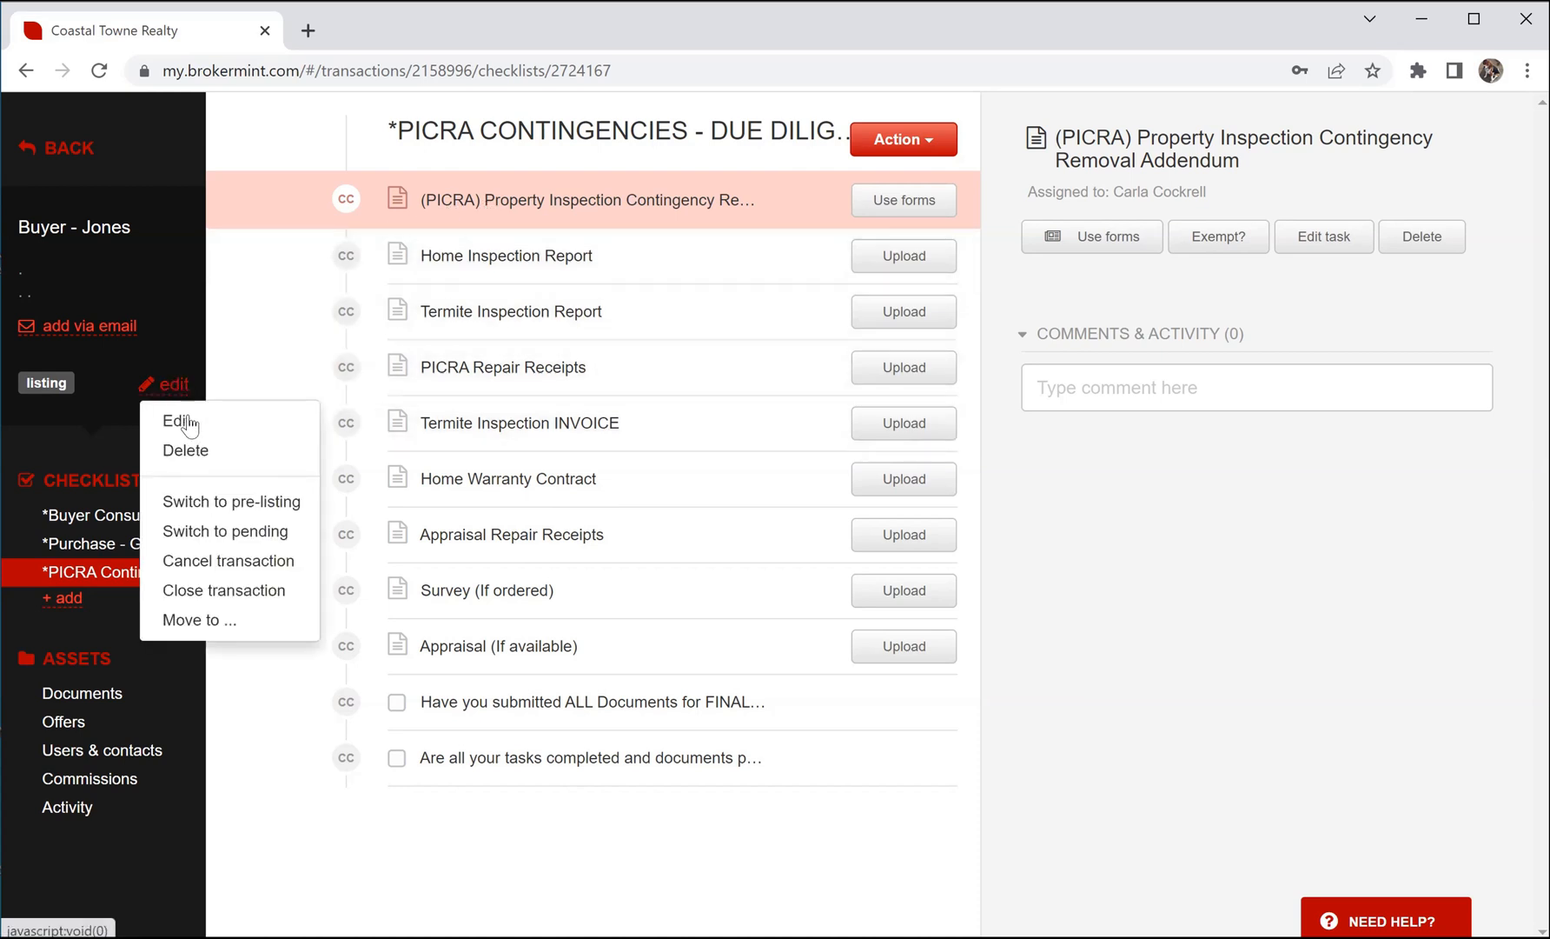
left_click(182, 419)
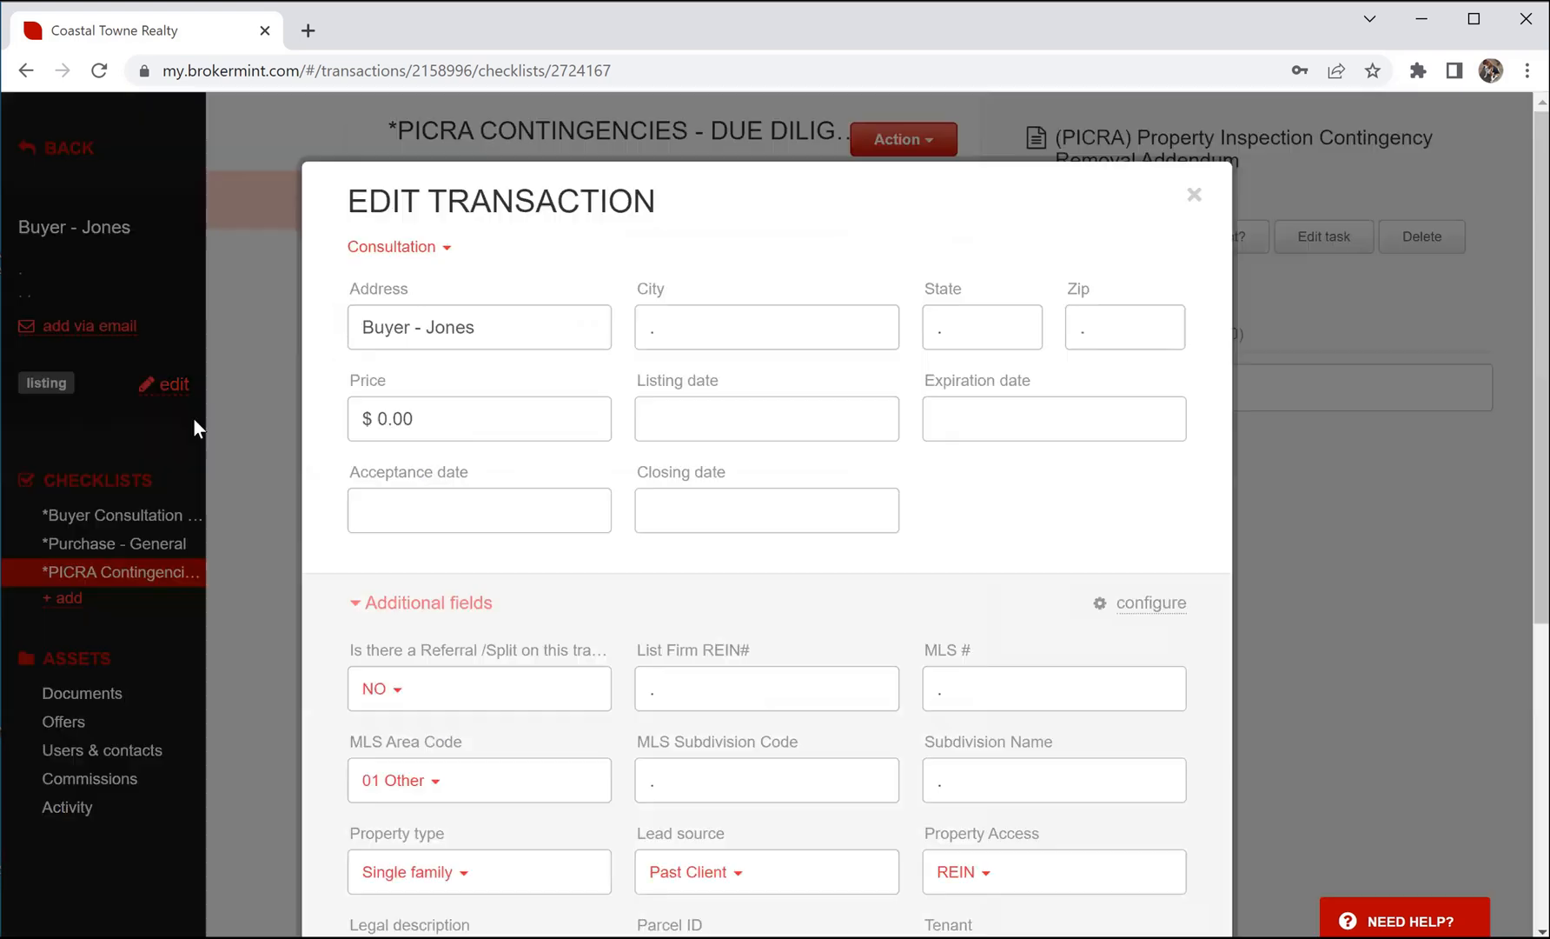
left_click(506, 413)
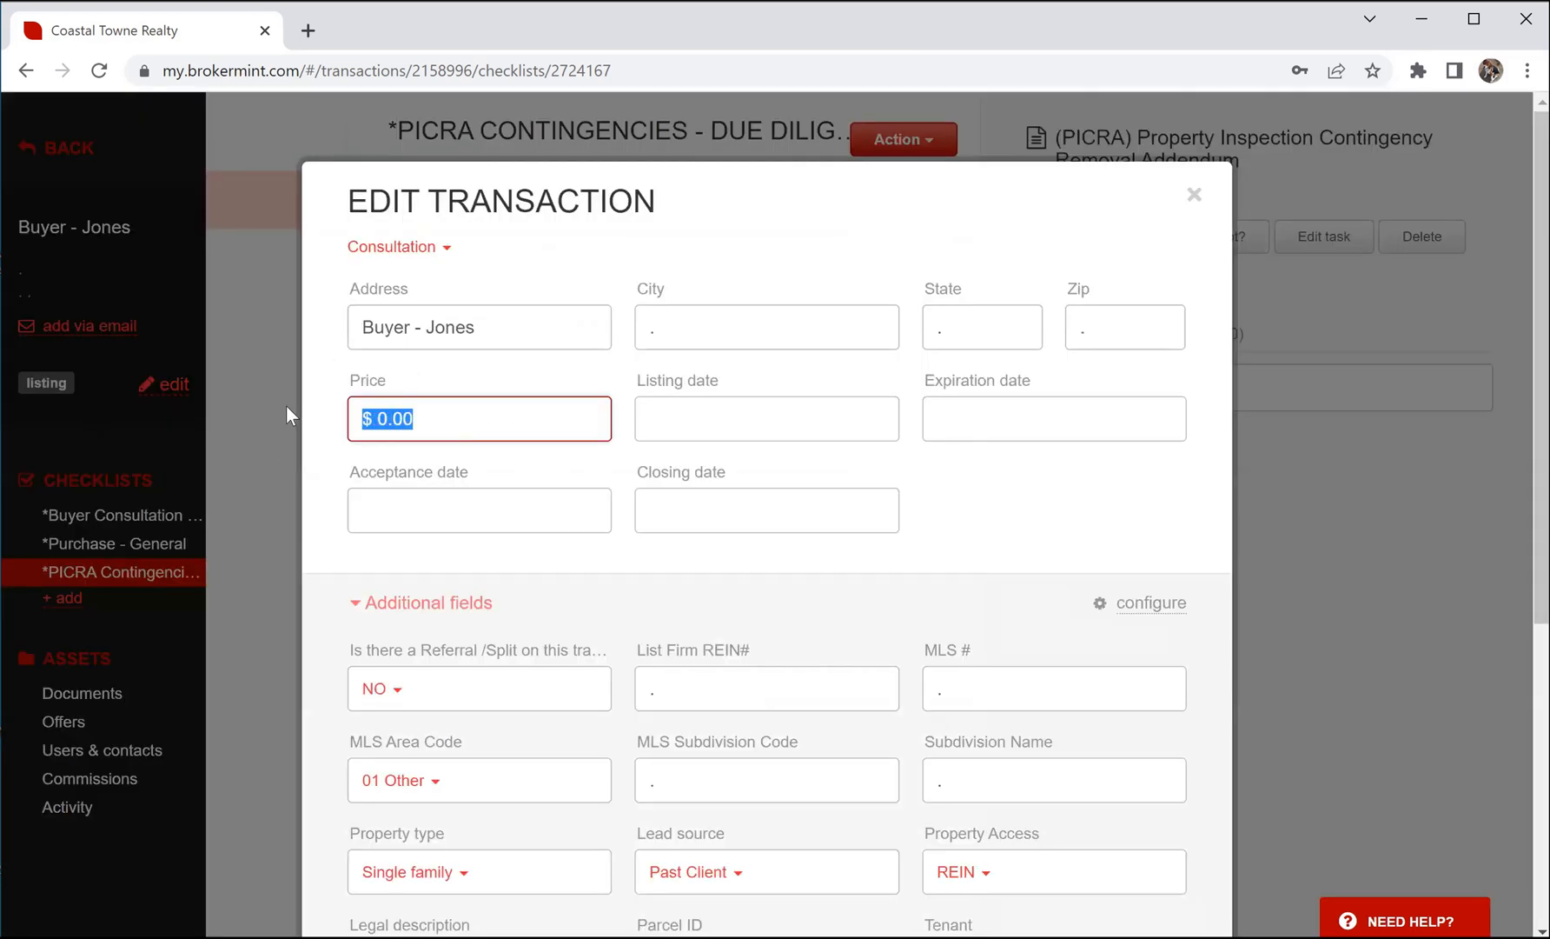
left_click(443, 421)
left_click(1200, 196)
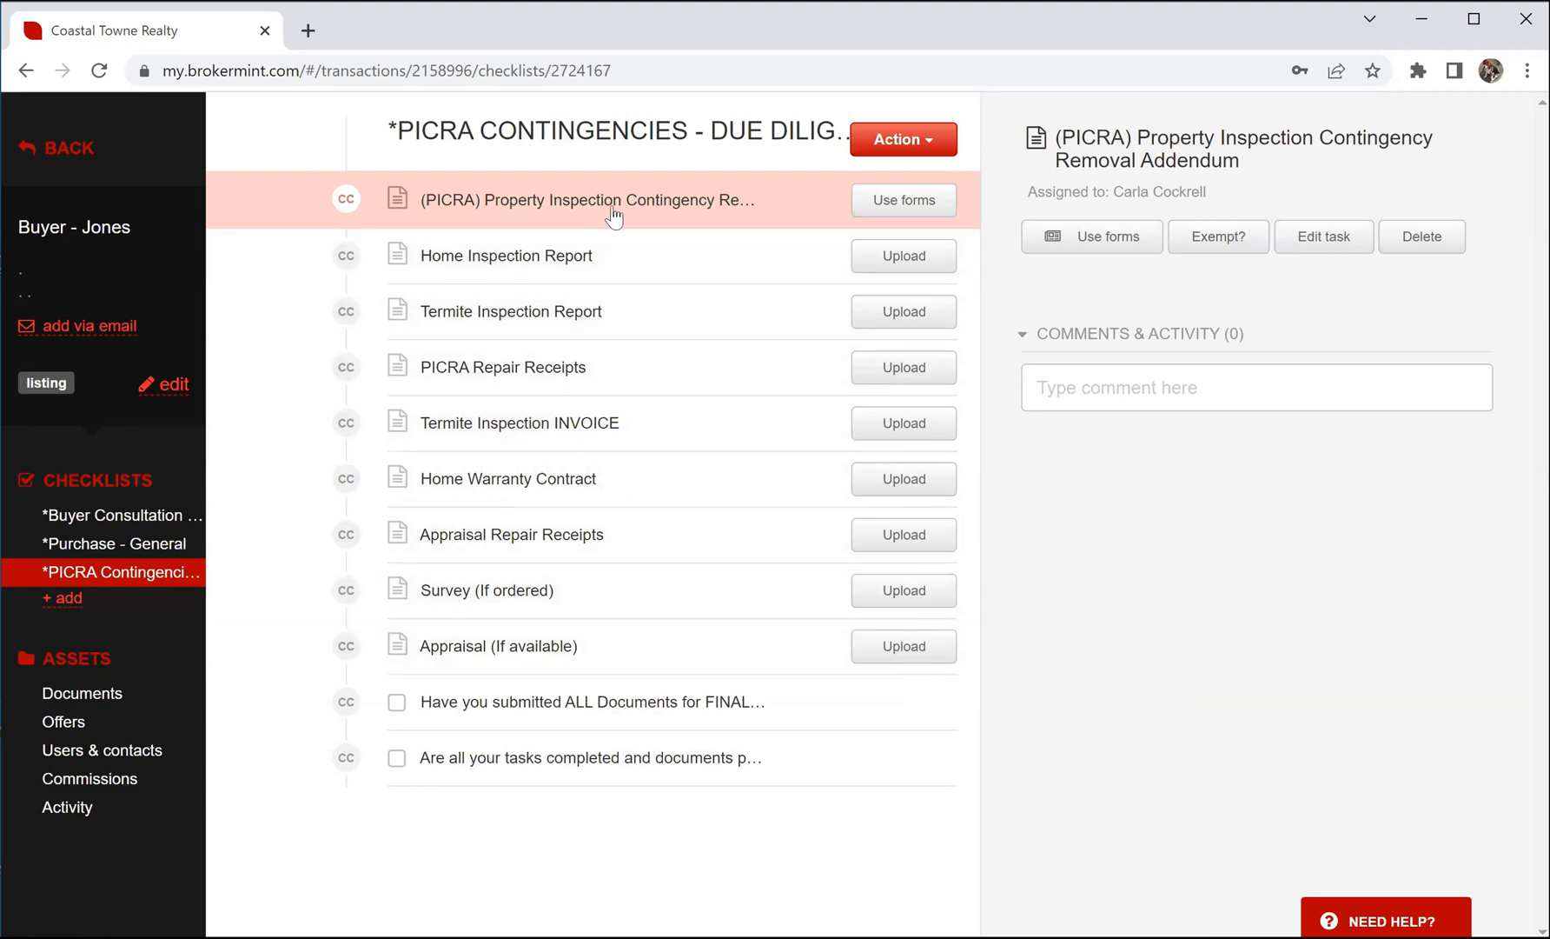
left_click(148, 547)
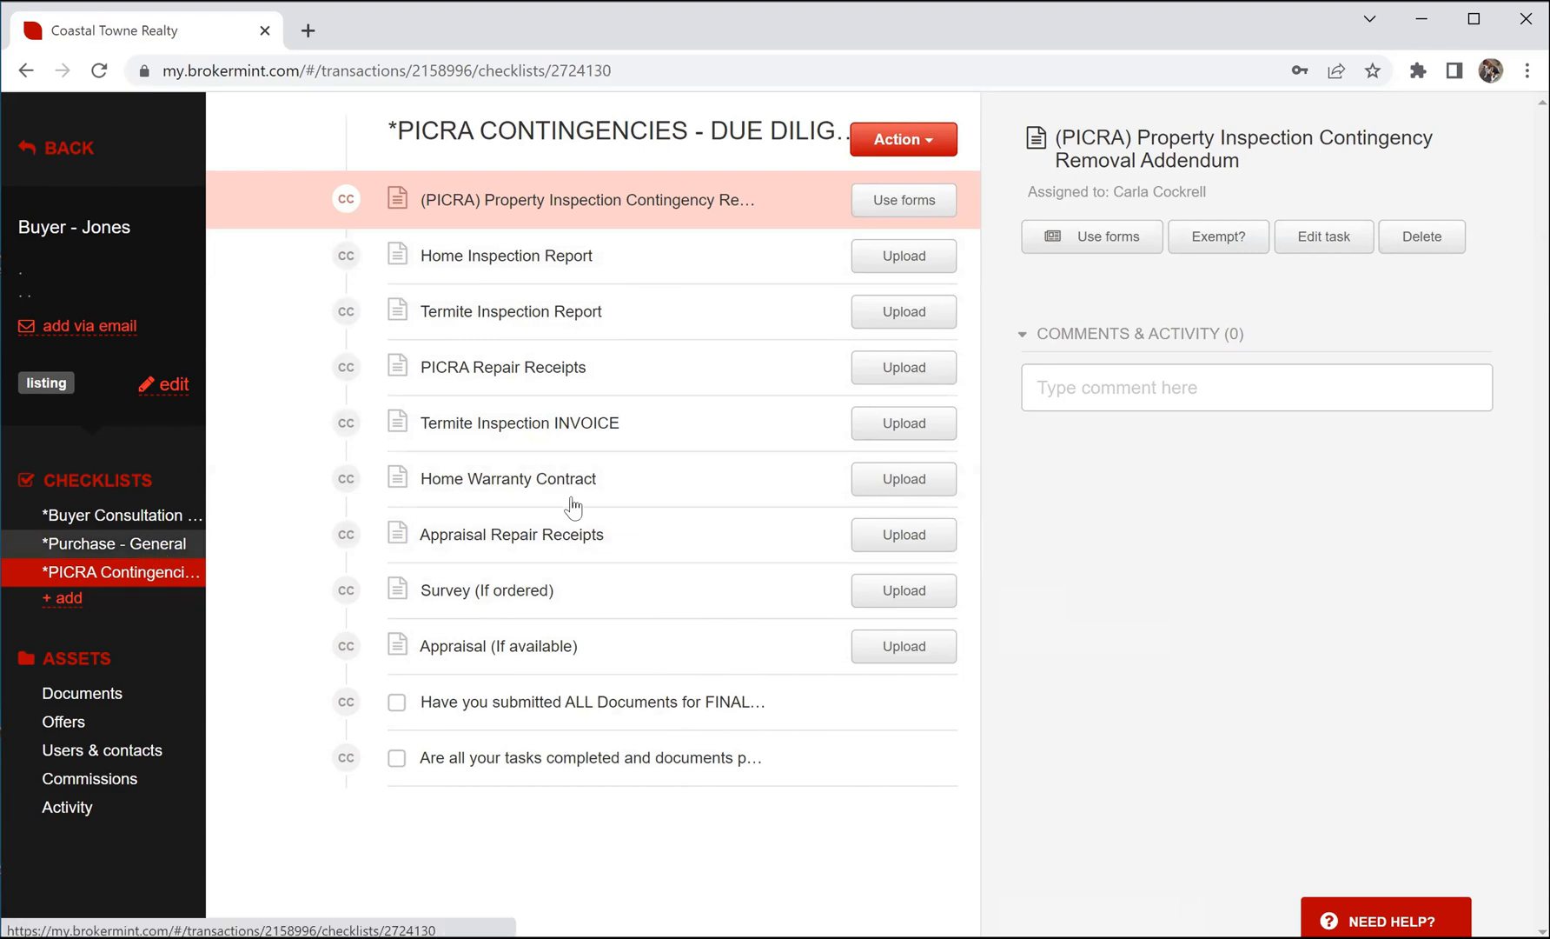
scroll(599, 502, "down", 4)
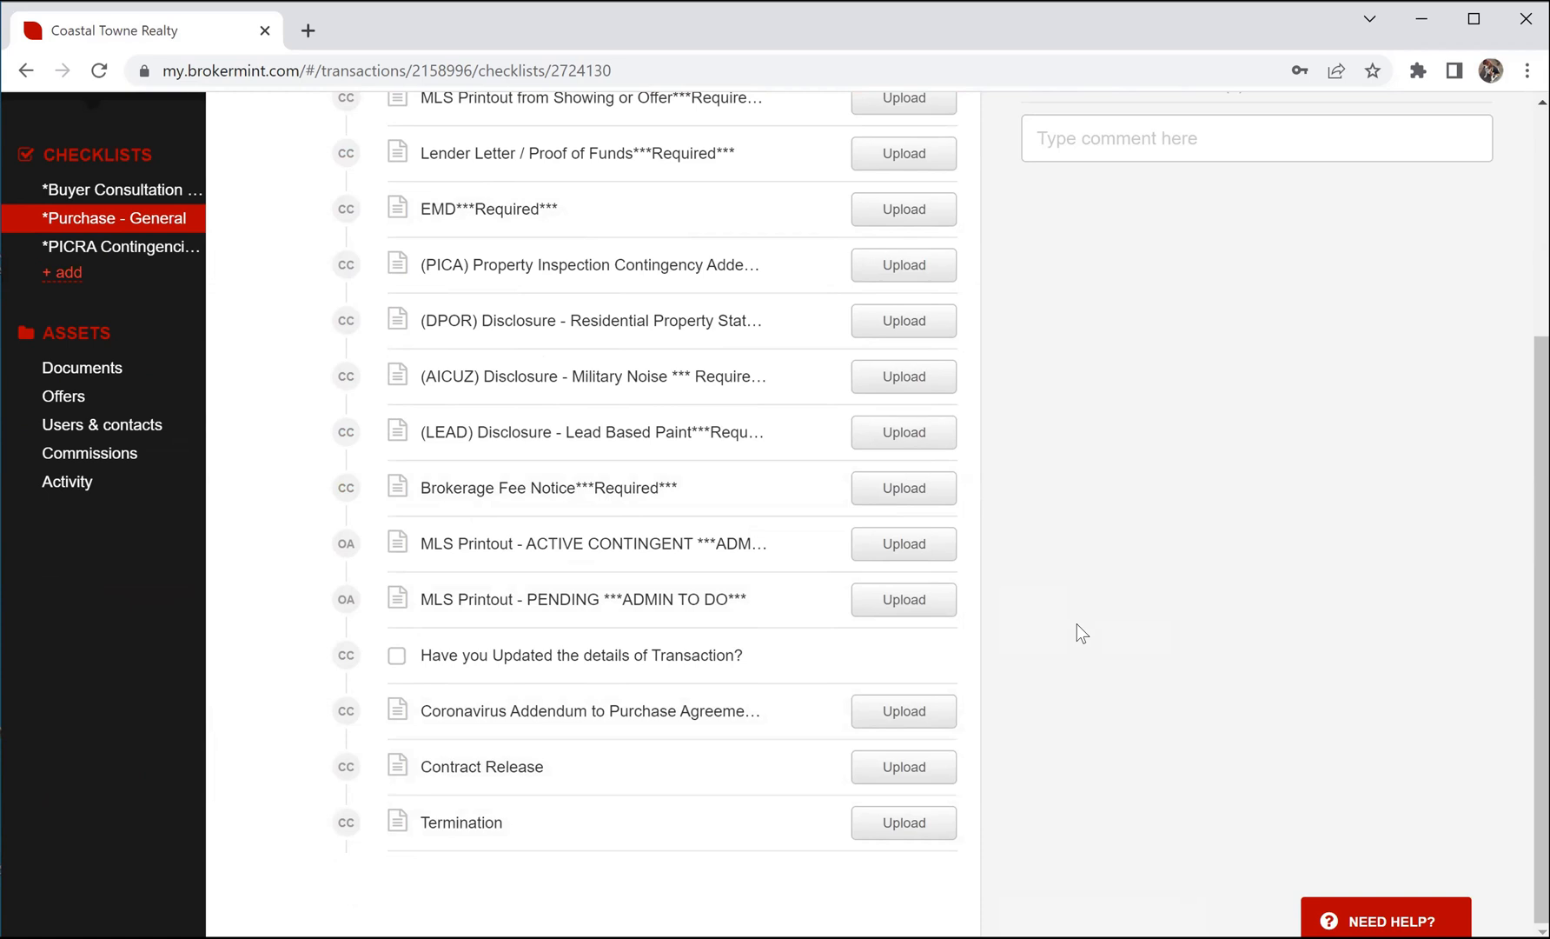
scroll(650, 547, "up", 4)
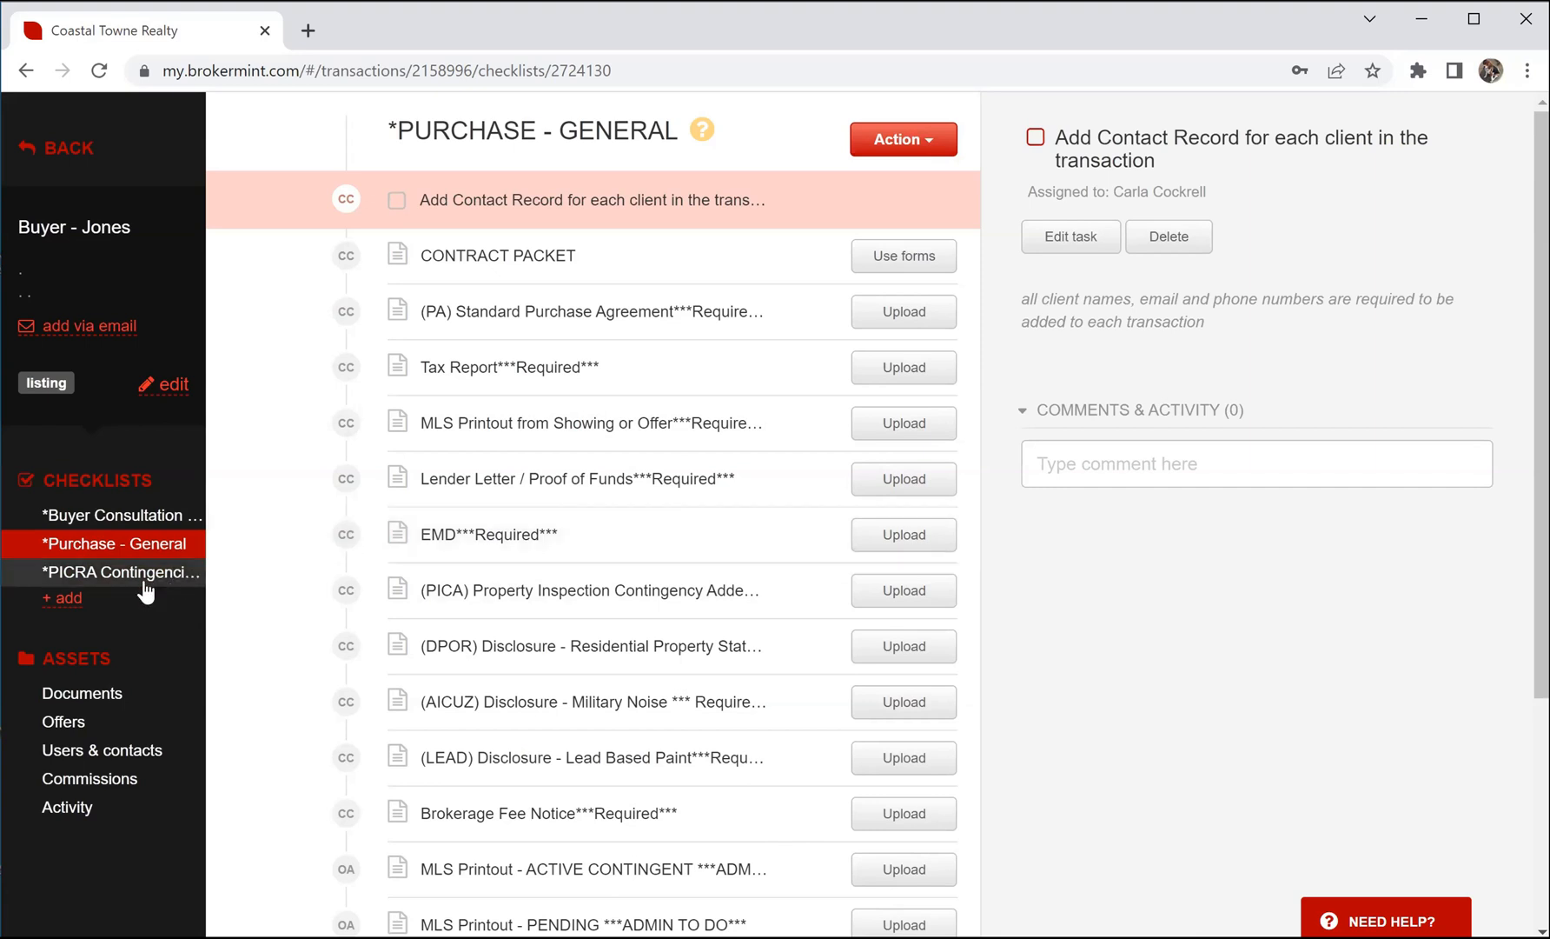
Step: Add the *PURCHASE- POA checklist to the transaction
left_click(68, 597)
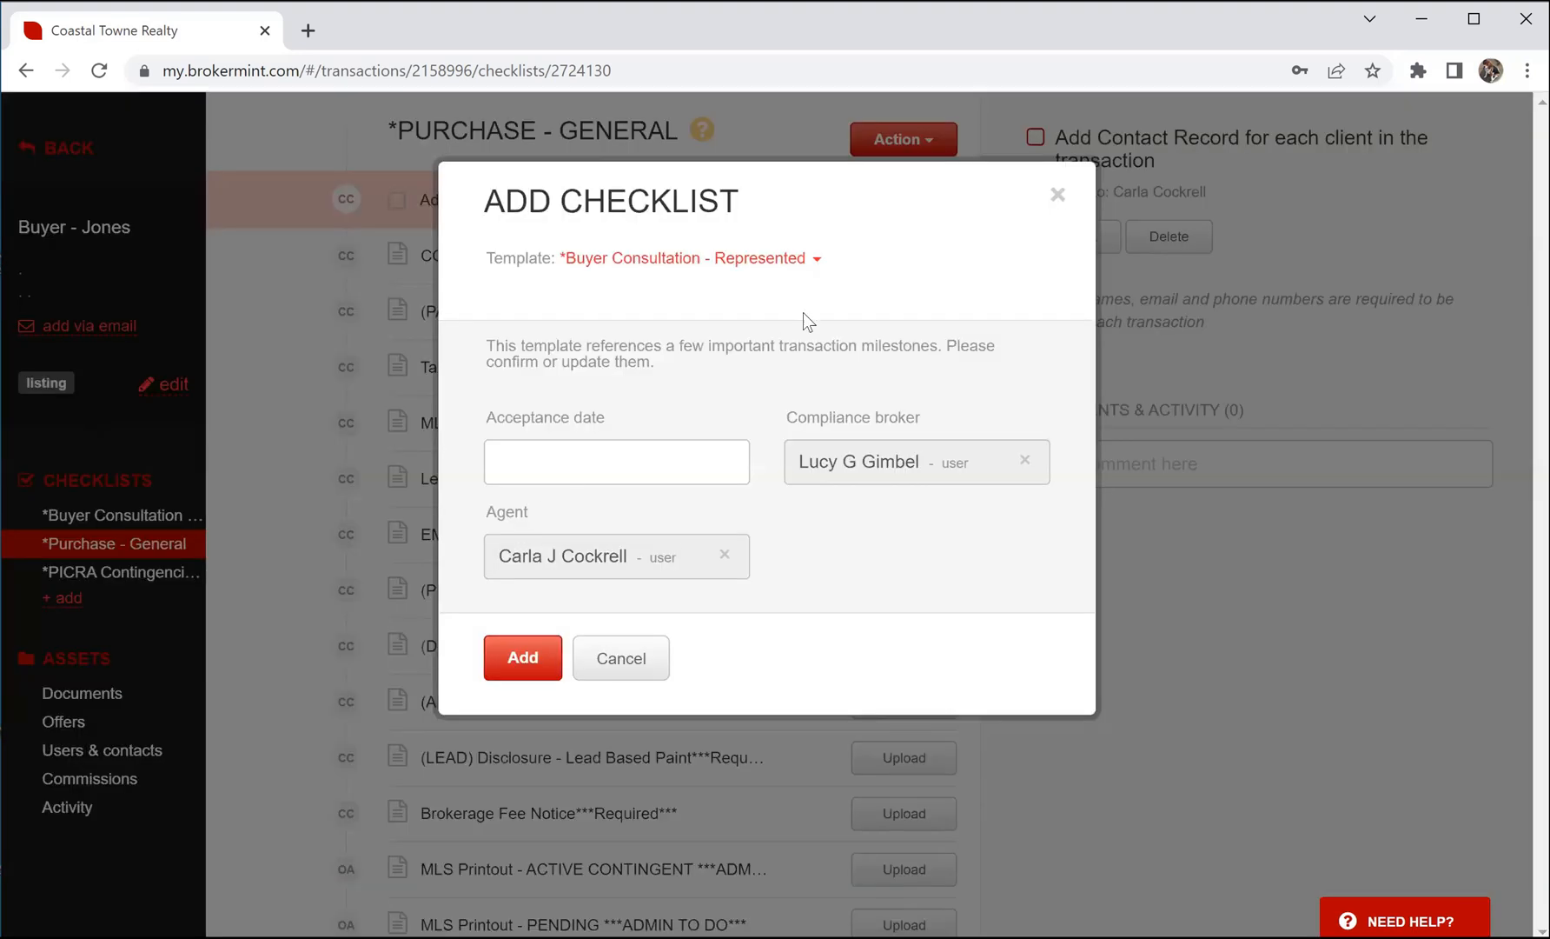
left_click(813, 265)
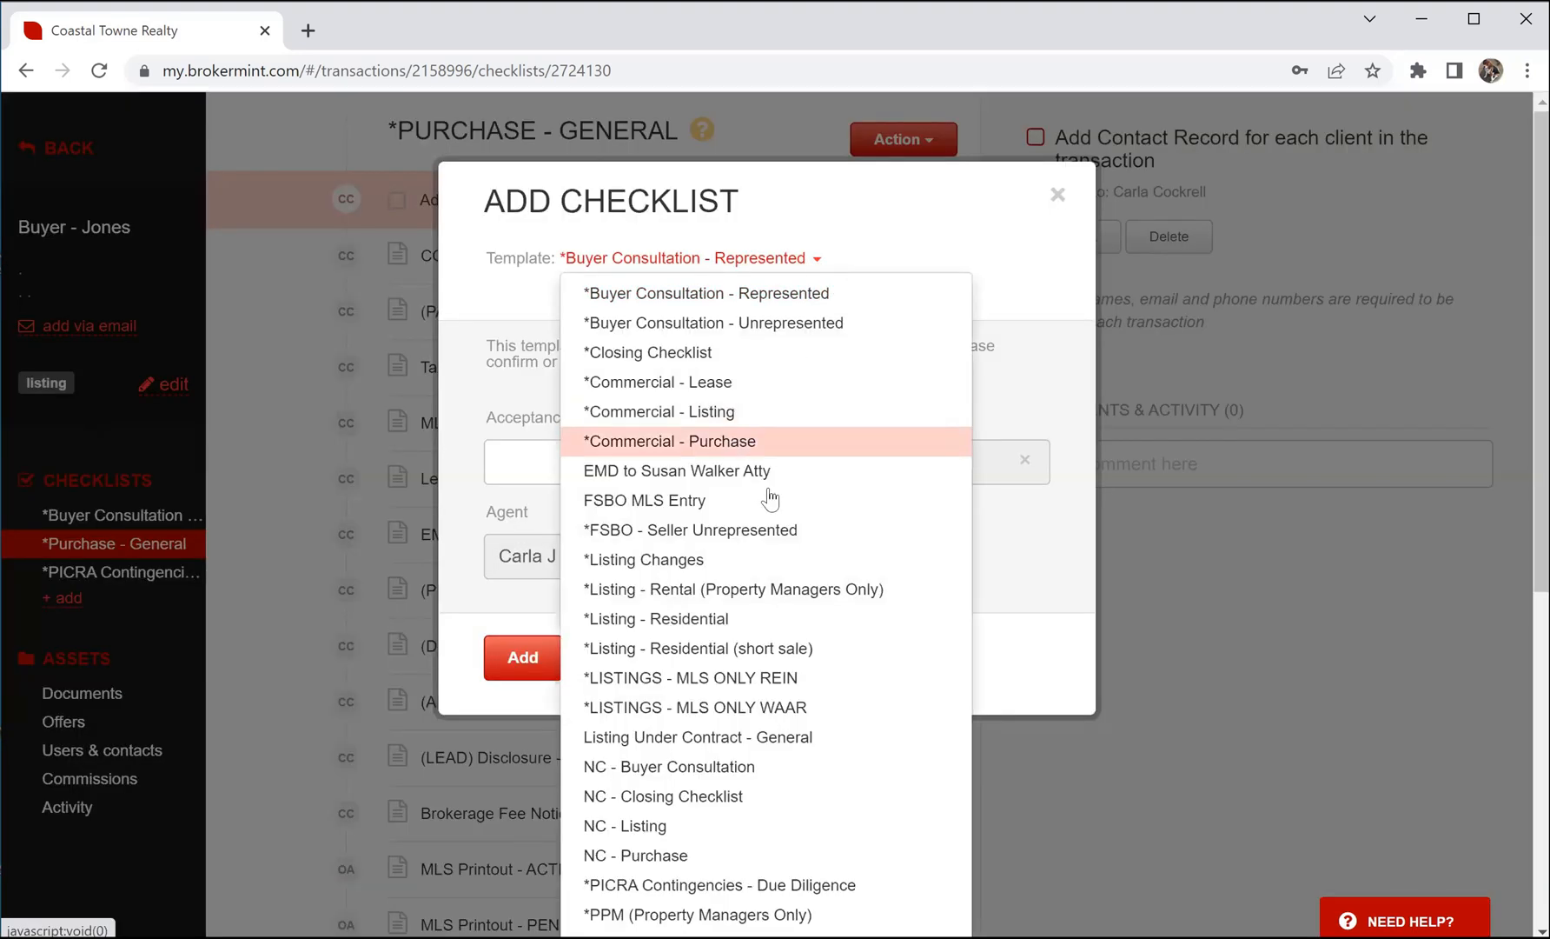
scroll(773, 545, "down", 3)
scroll(773, 546, "down", 3)
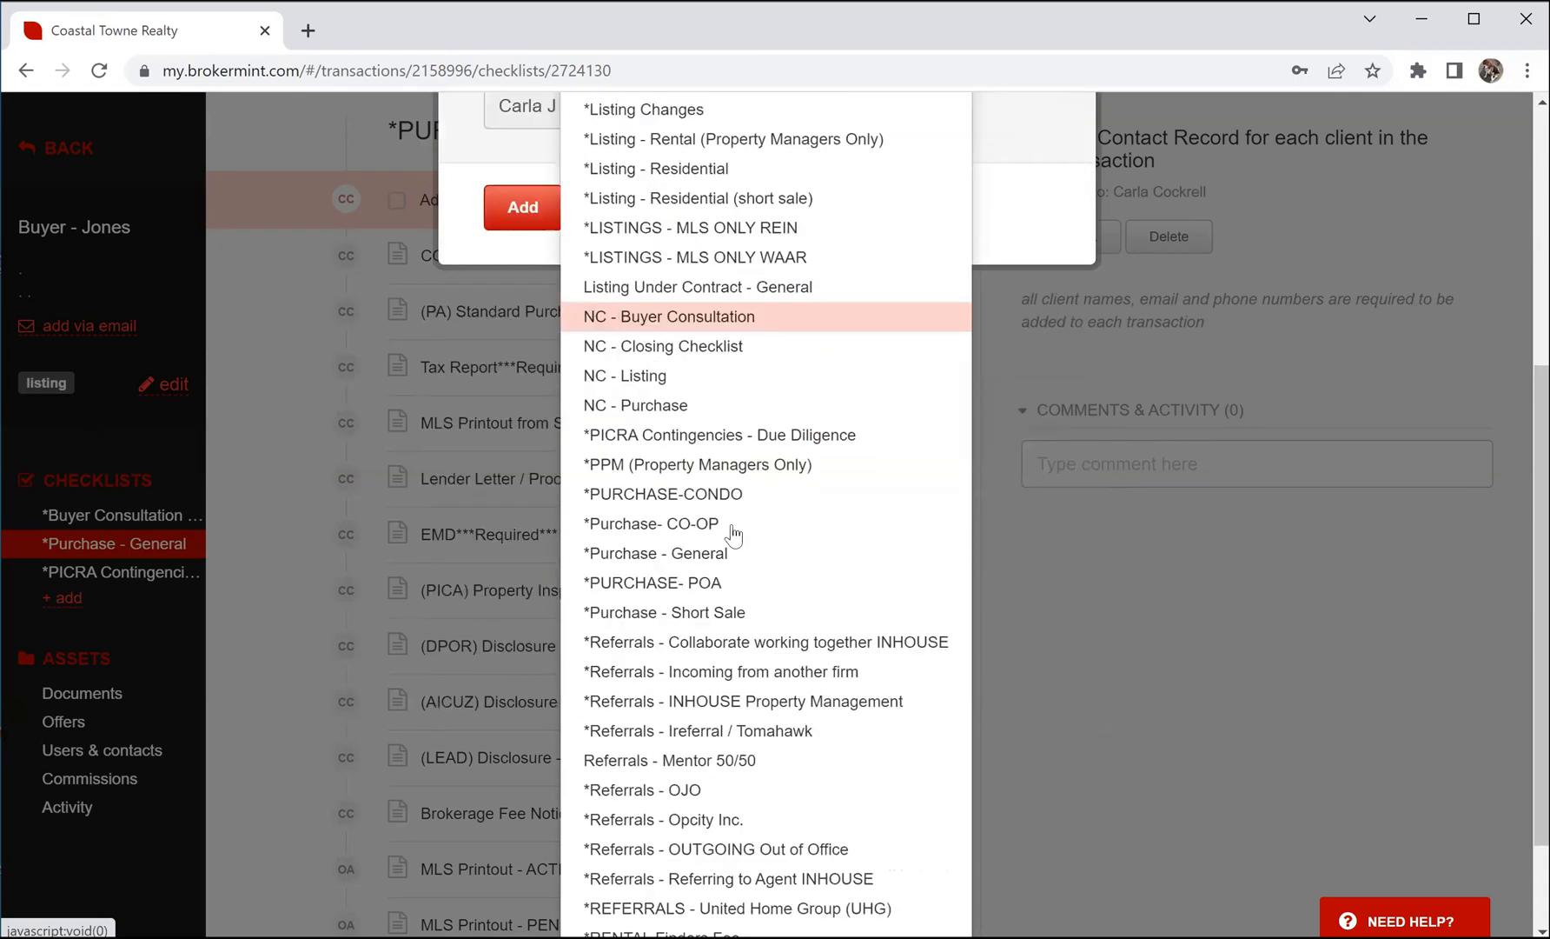
left_click(651, 579)
left_click(517, 563)
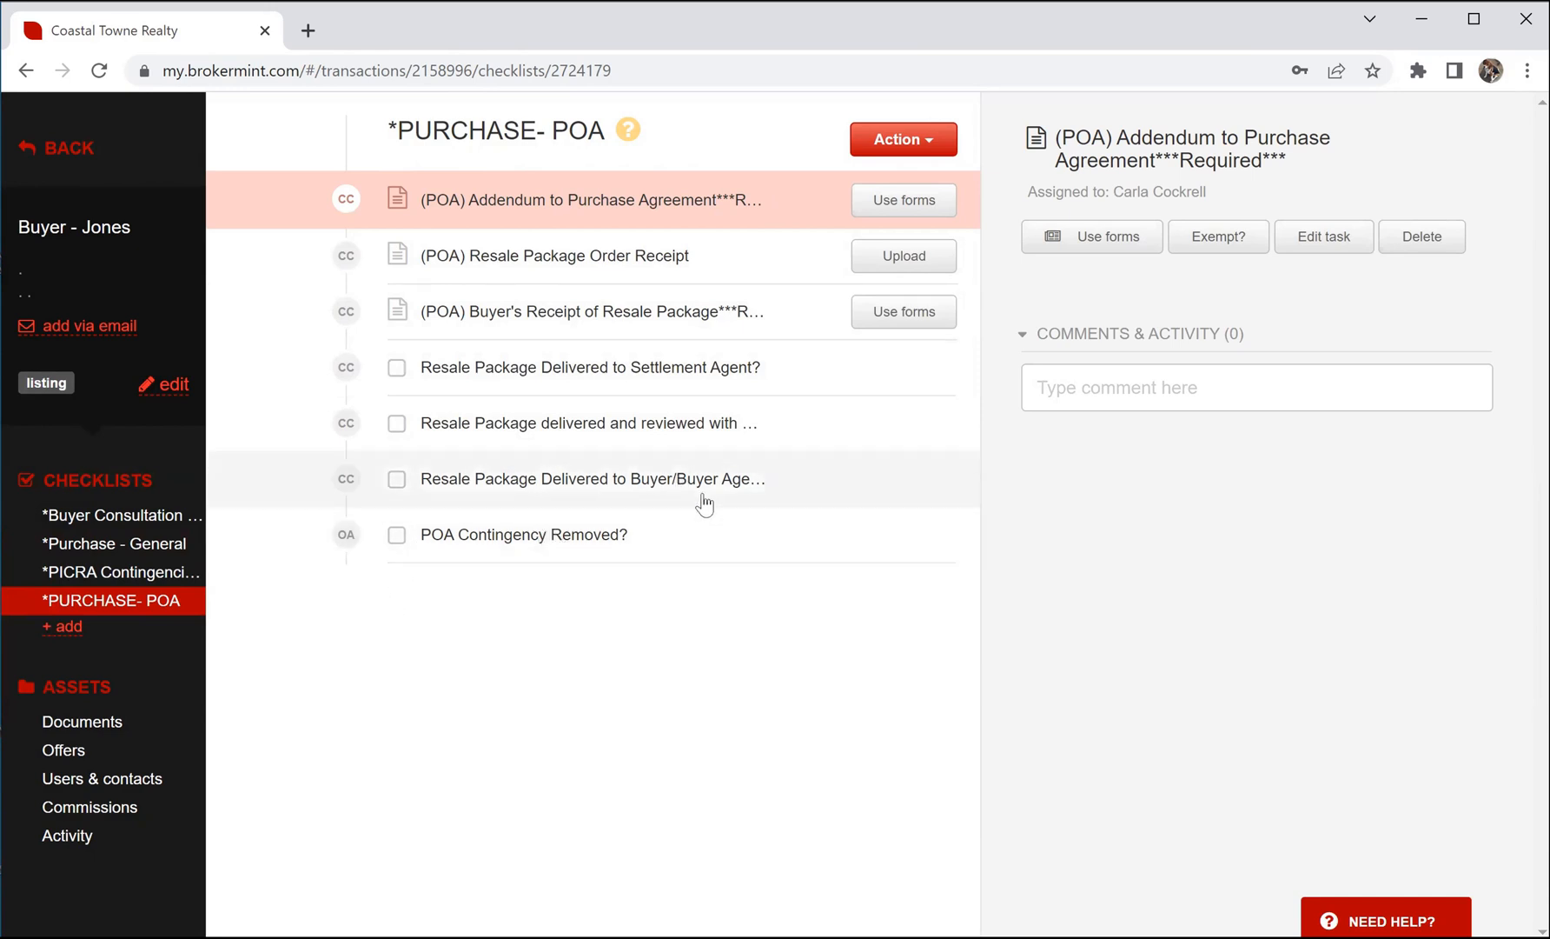
Step: Add the *Closing Checklist with the business office contact as Mca, leaving the closing date blank
left_click(57, 627)
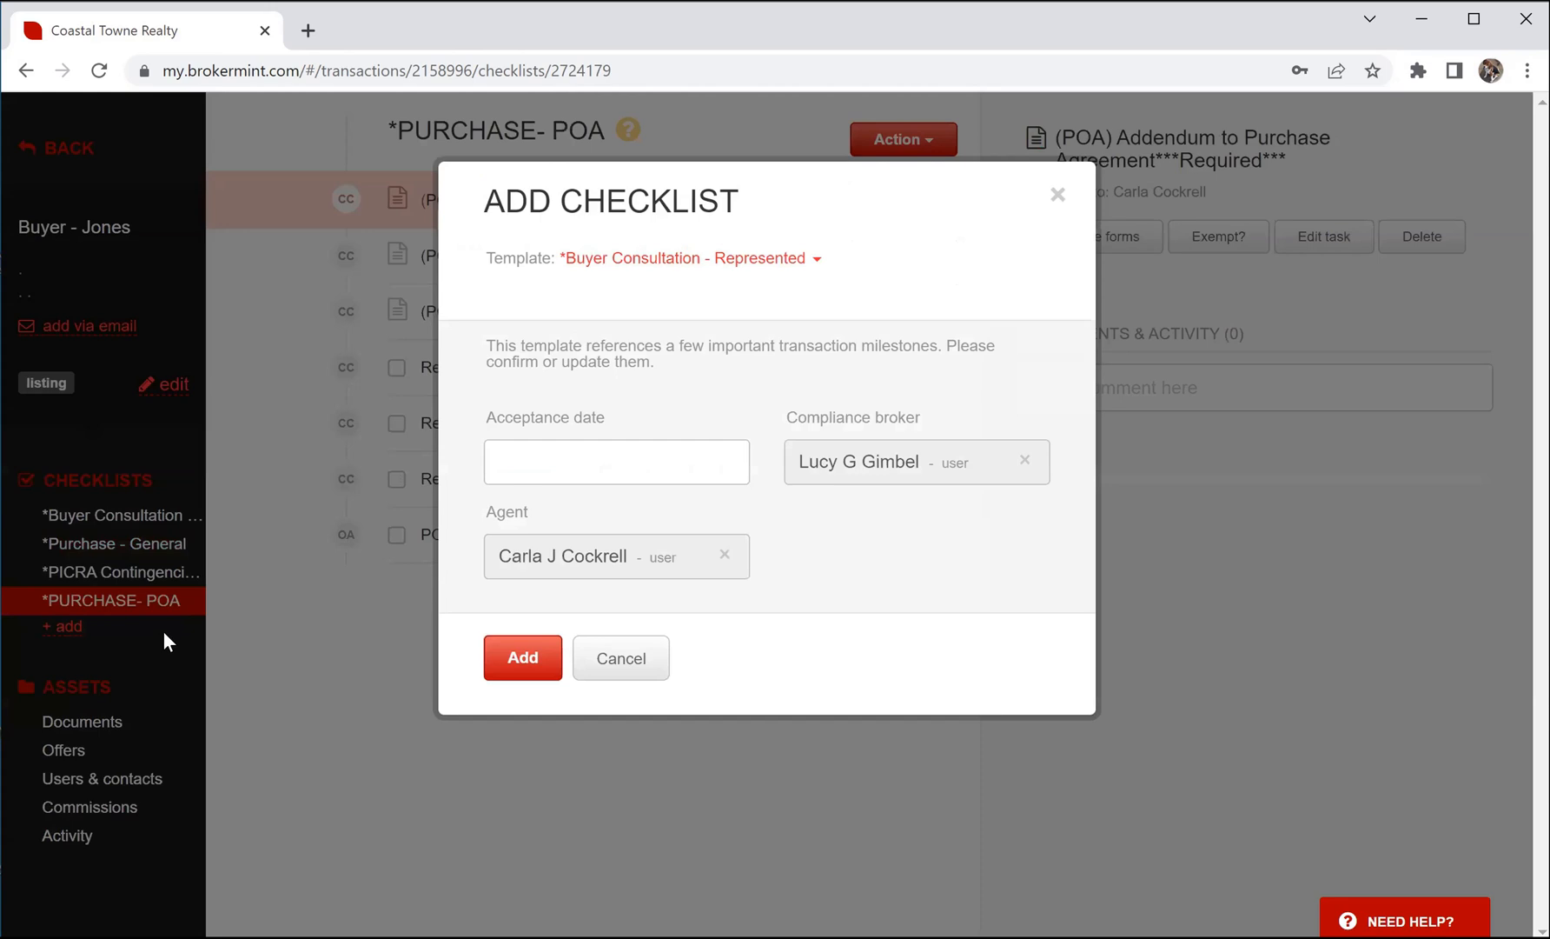
left_click(818, 263)
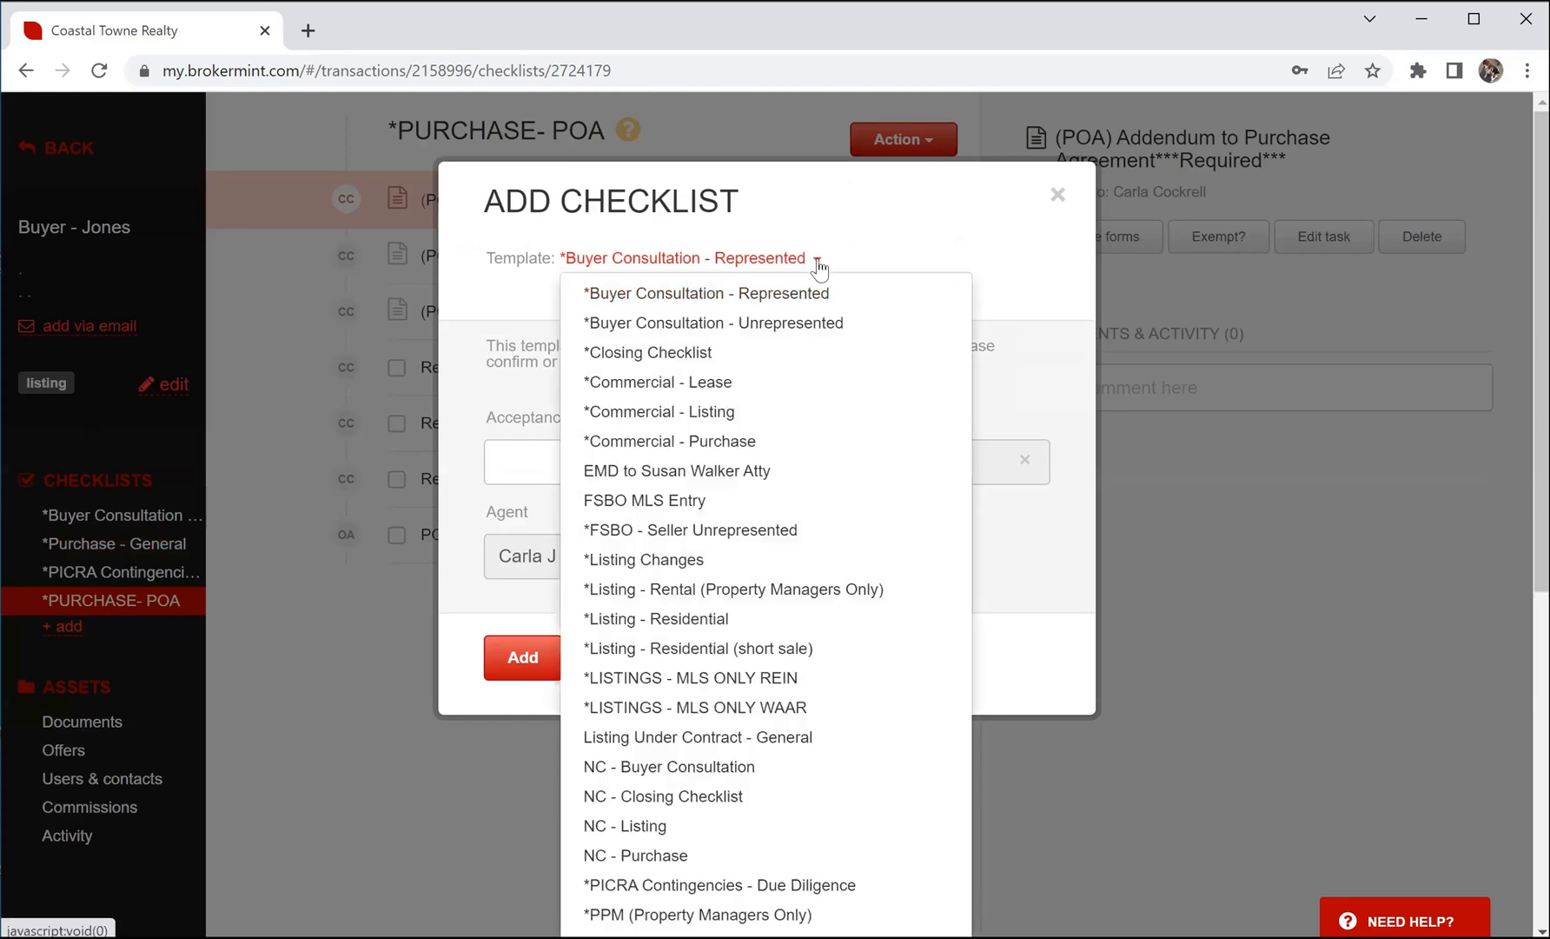
left_click(647, 352)
left_click(833, 460)
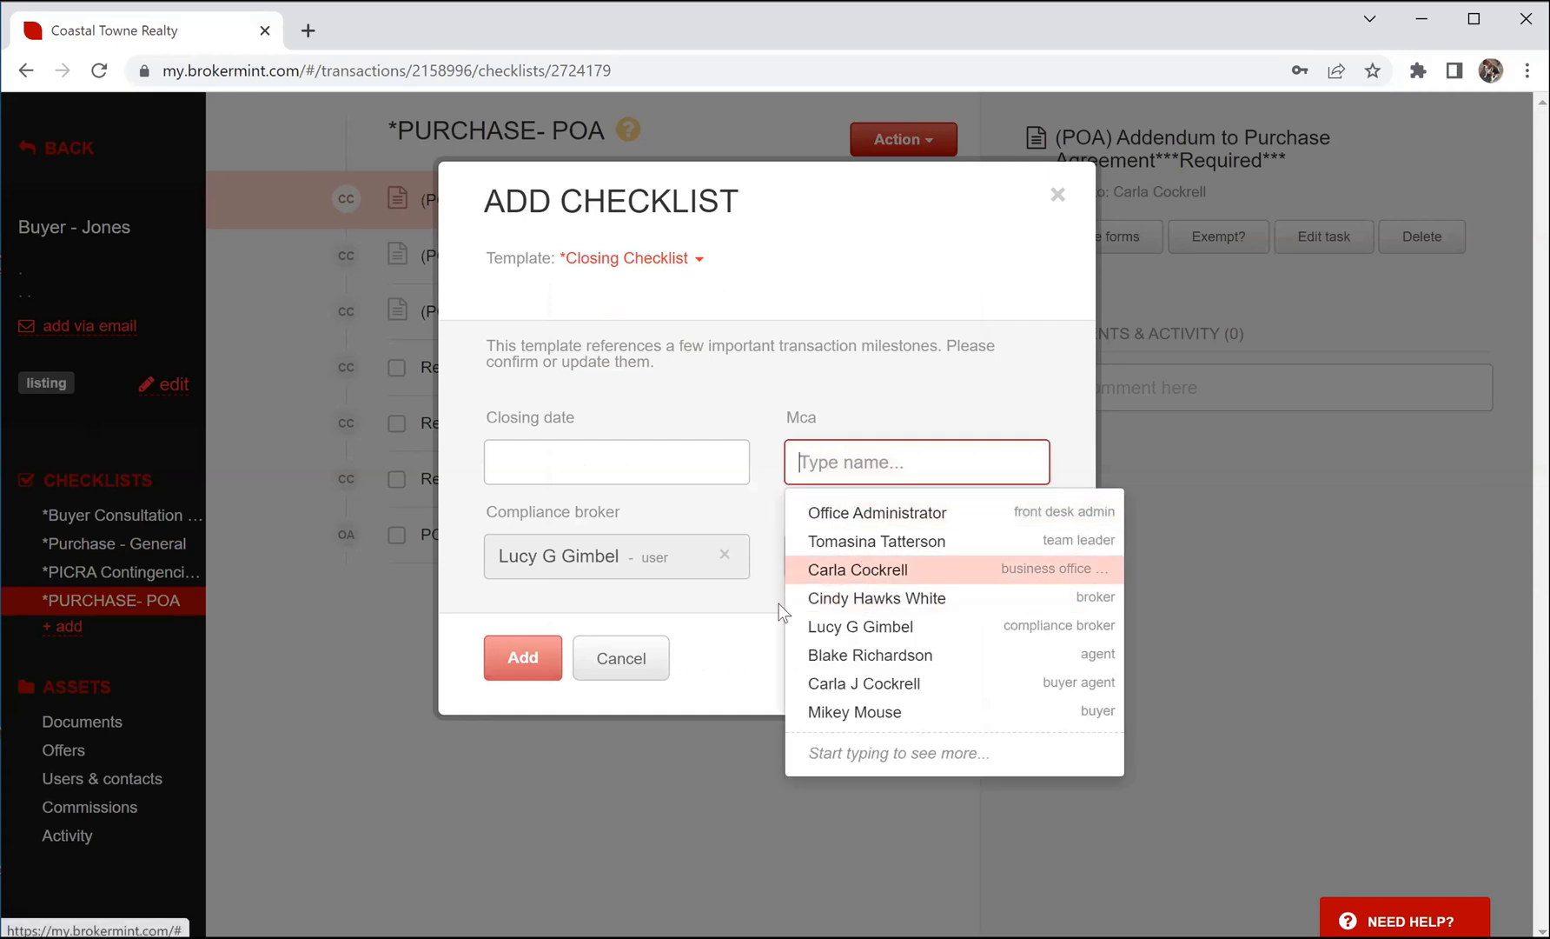
left_click(860, 570)
left_click(519, 664)
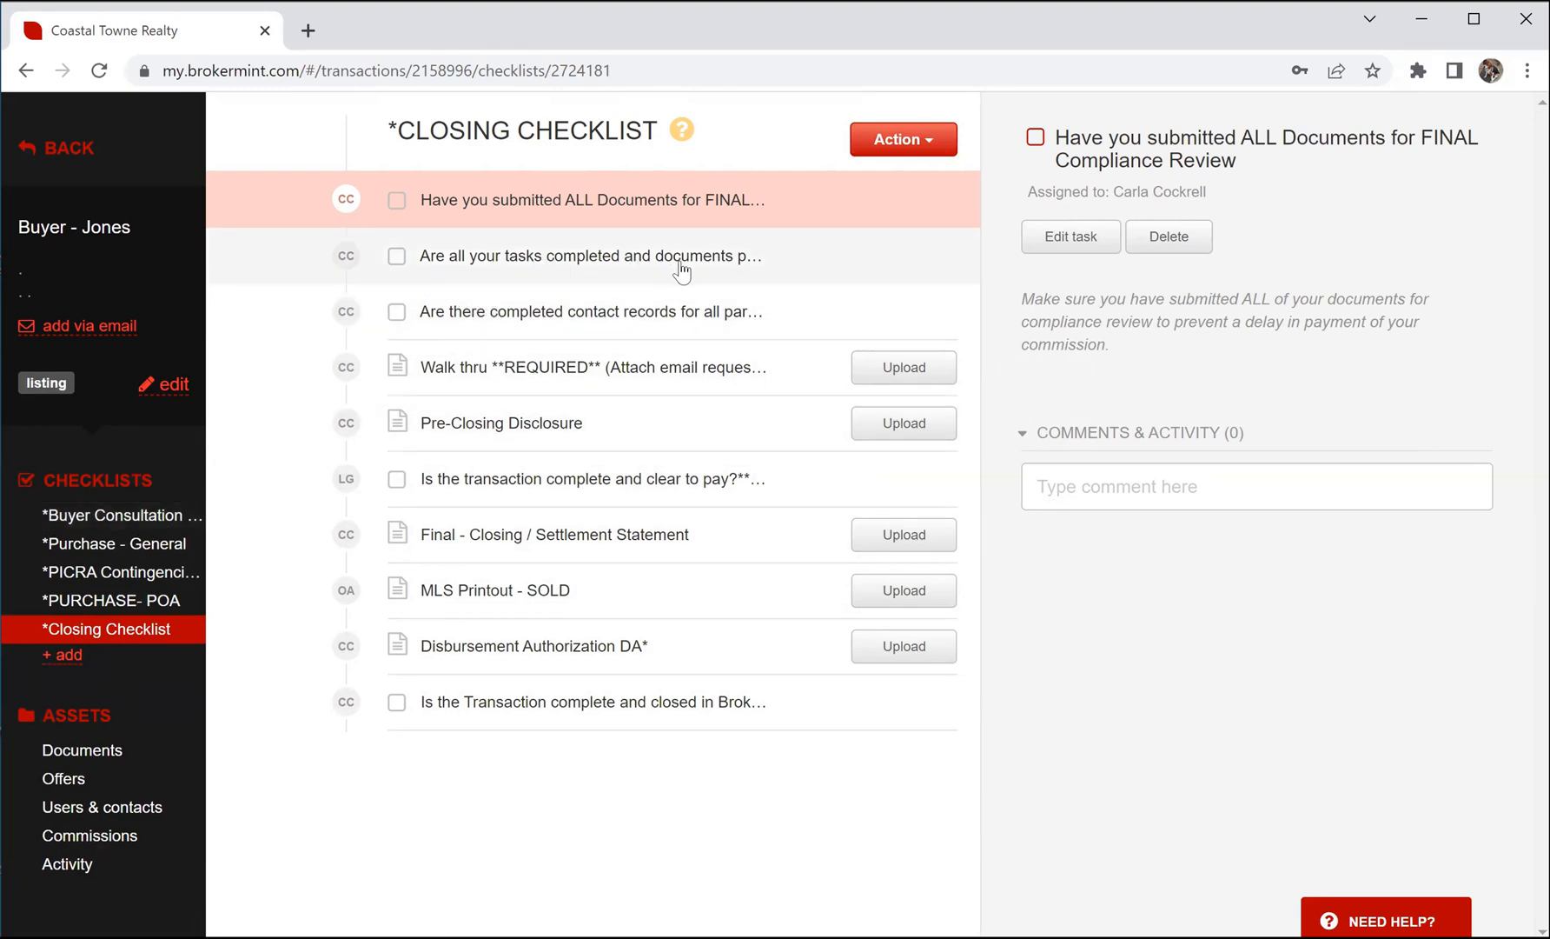
Step: Read the Closing Checklist's instructions for completed tasks, contact records for all parties, and the required walk thru
left_click(766, 276)
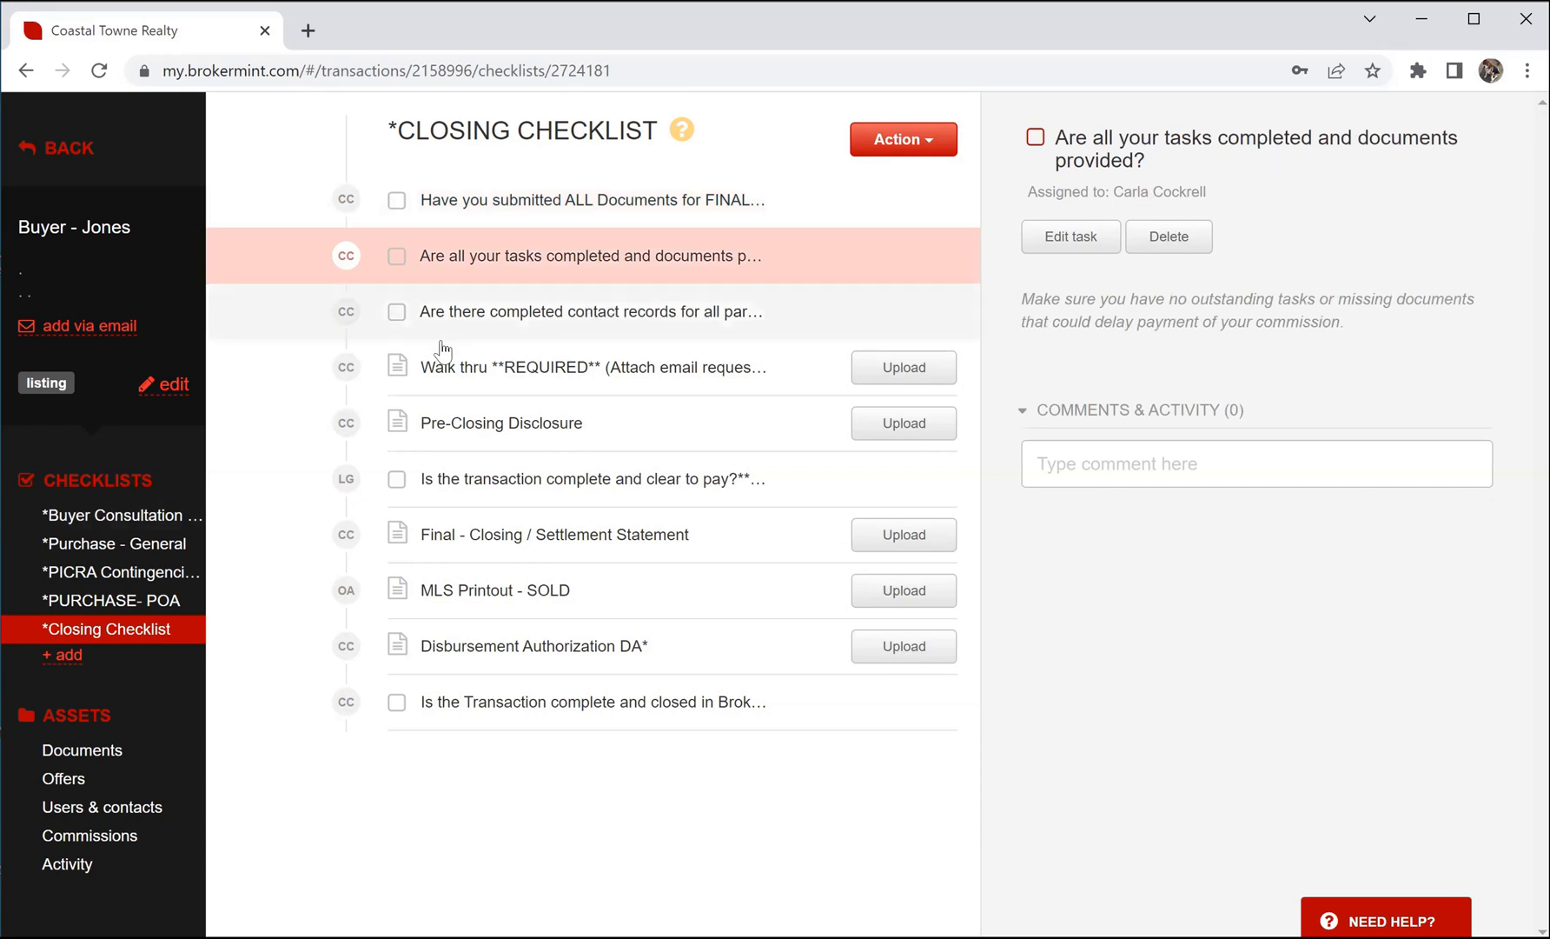
left_click(783, 316)
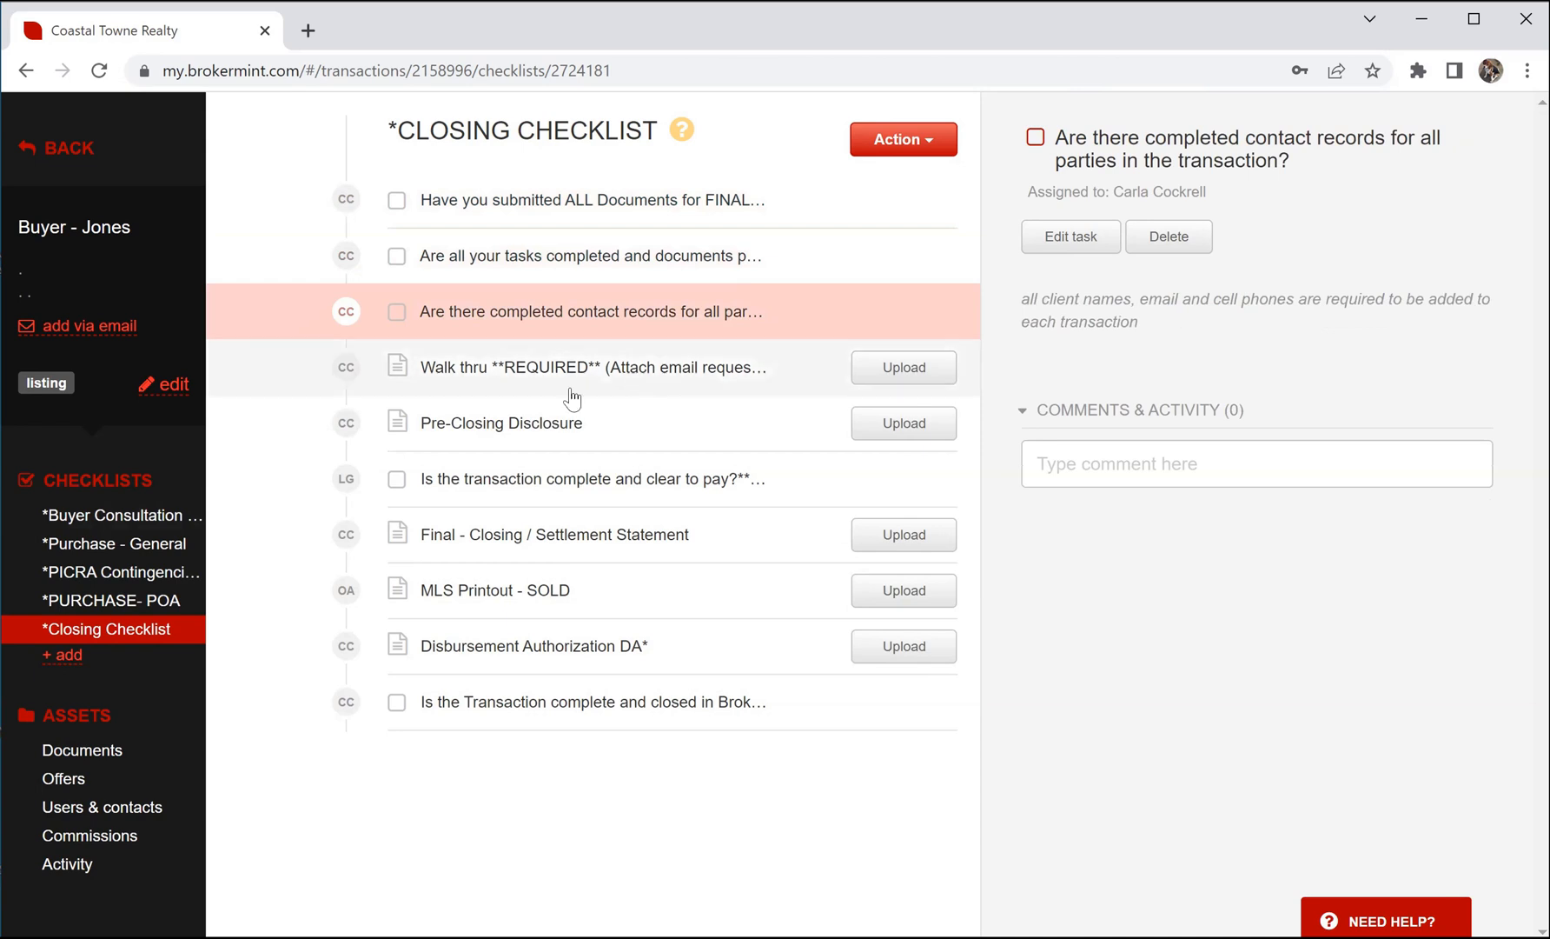
left_click(750, 393)
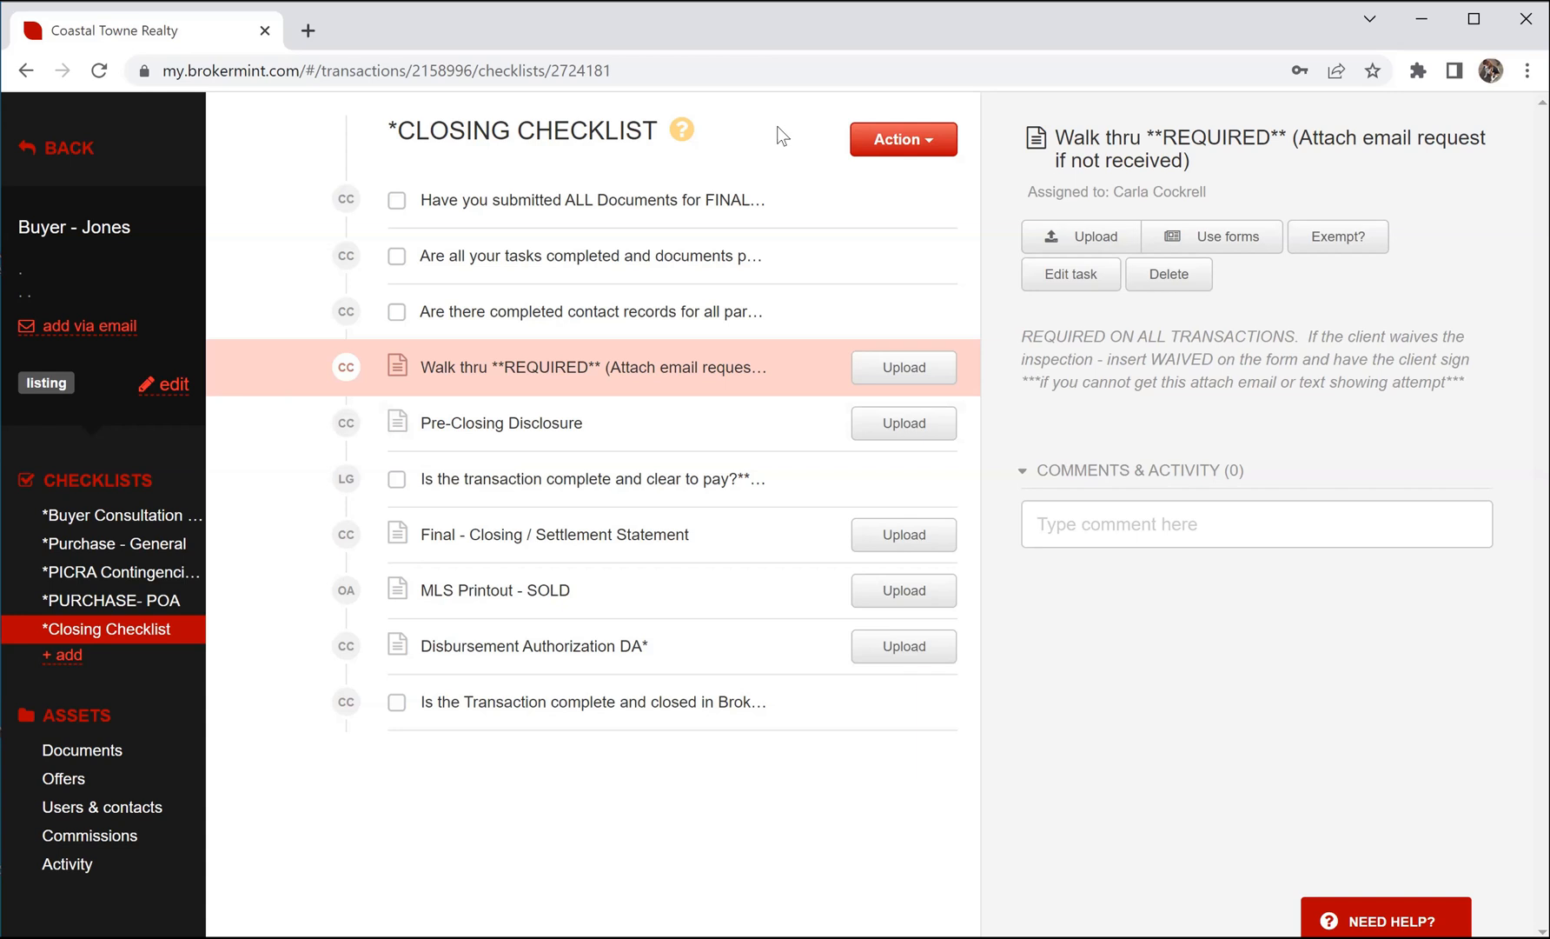
Step: Add a Closing Checklist task named "Lender not allow Admin Fee", assigned to the business office contact and requiring an attached document
left_click(931, 151)
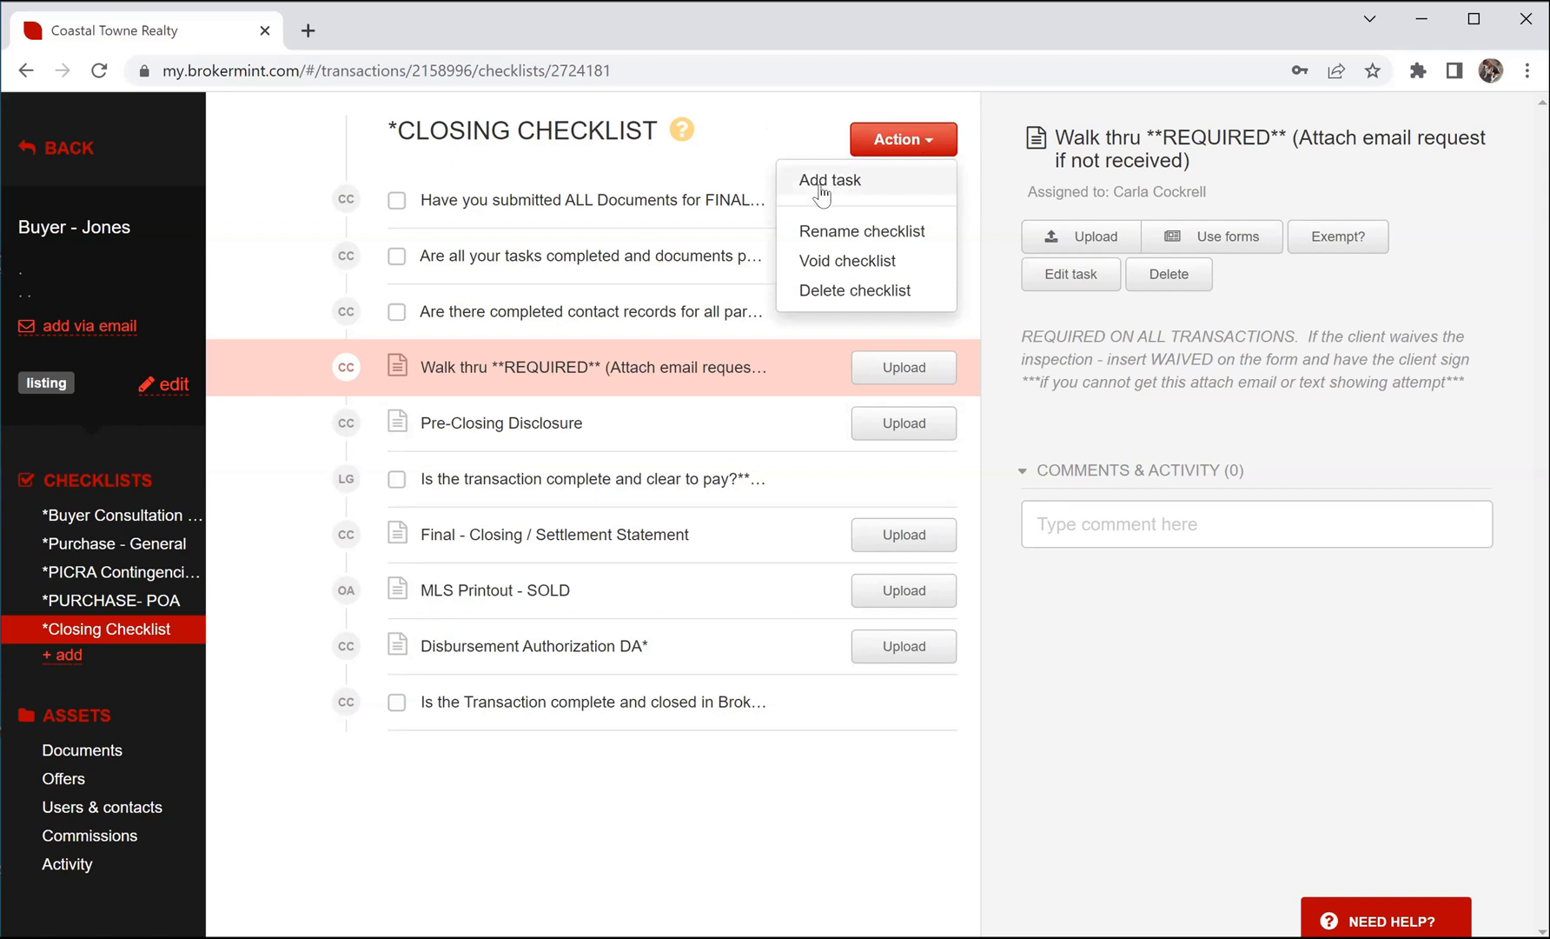
left_click(631, 297)
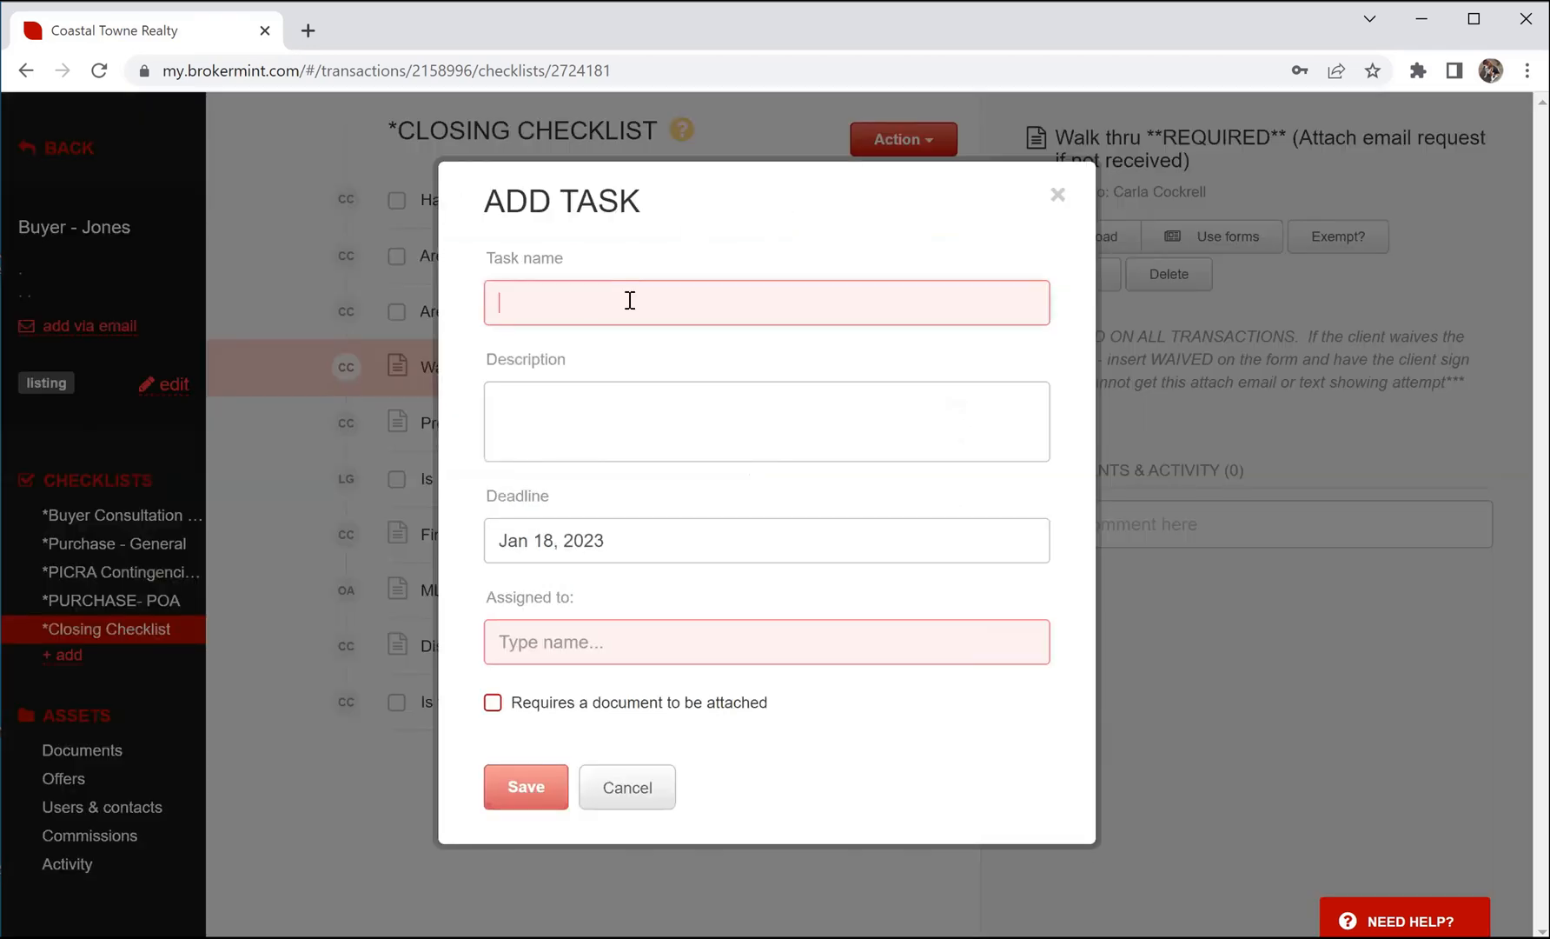
type("Len")
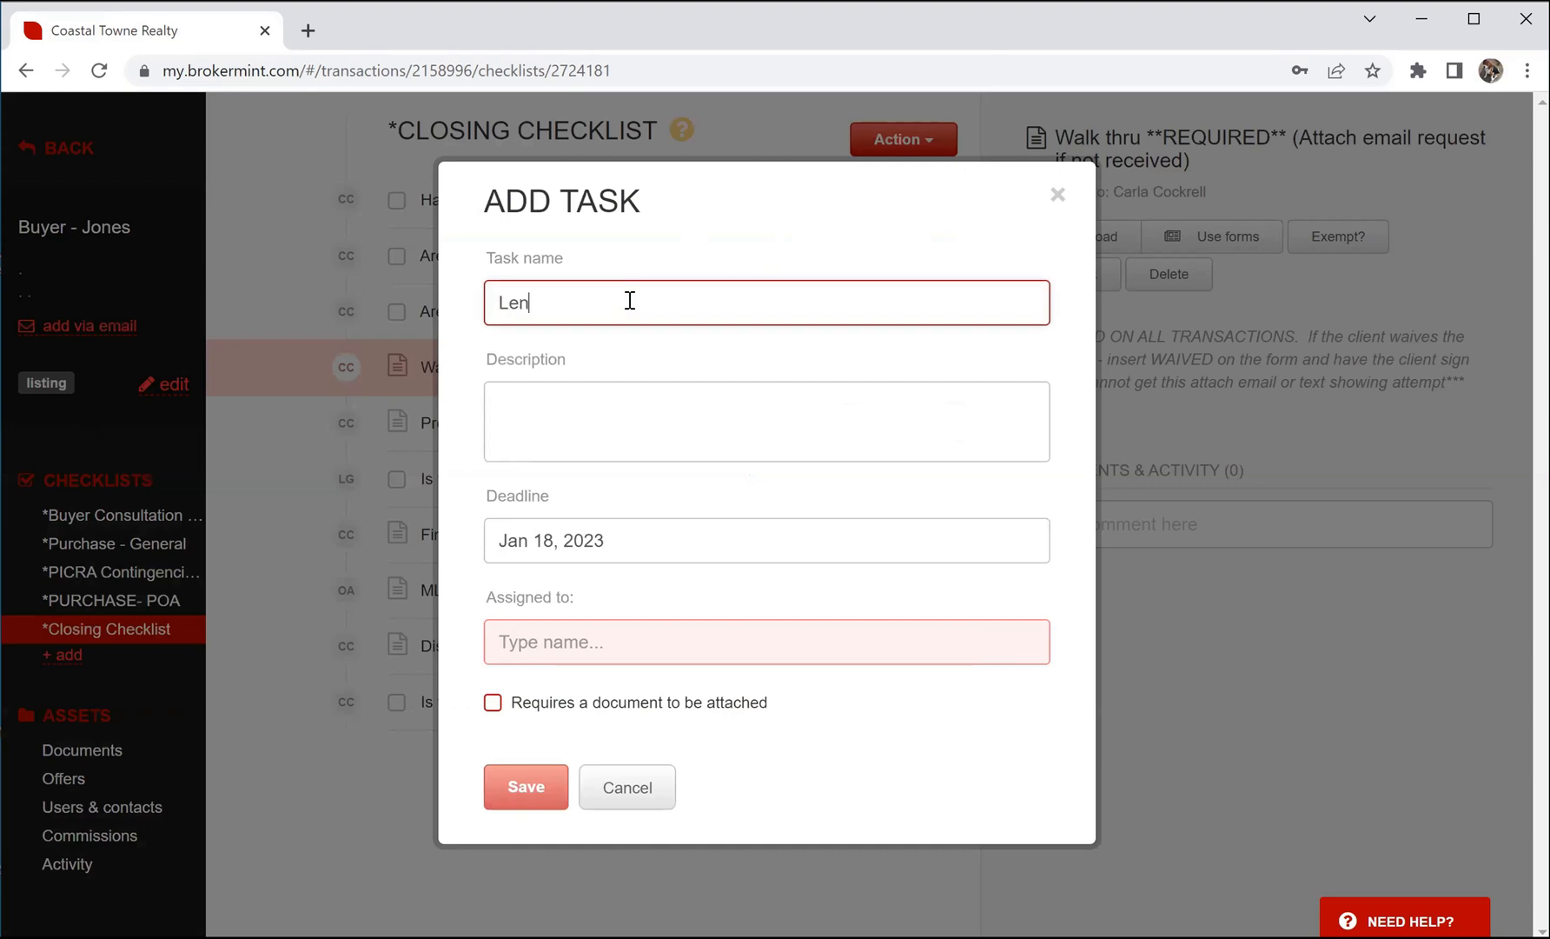
type("der not allow Admin Fee")
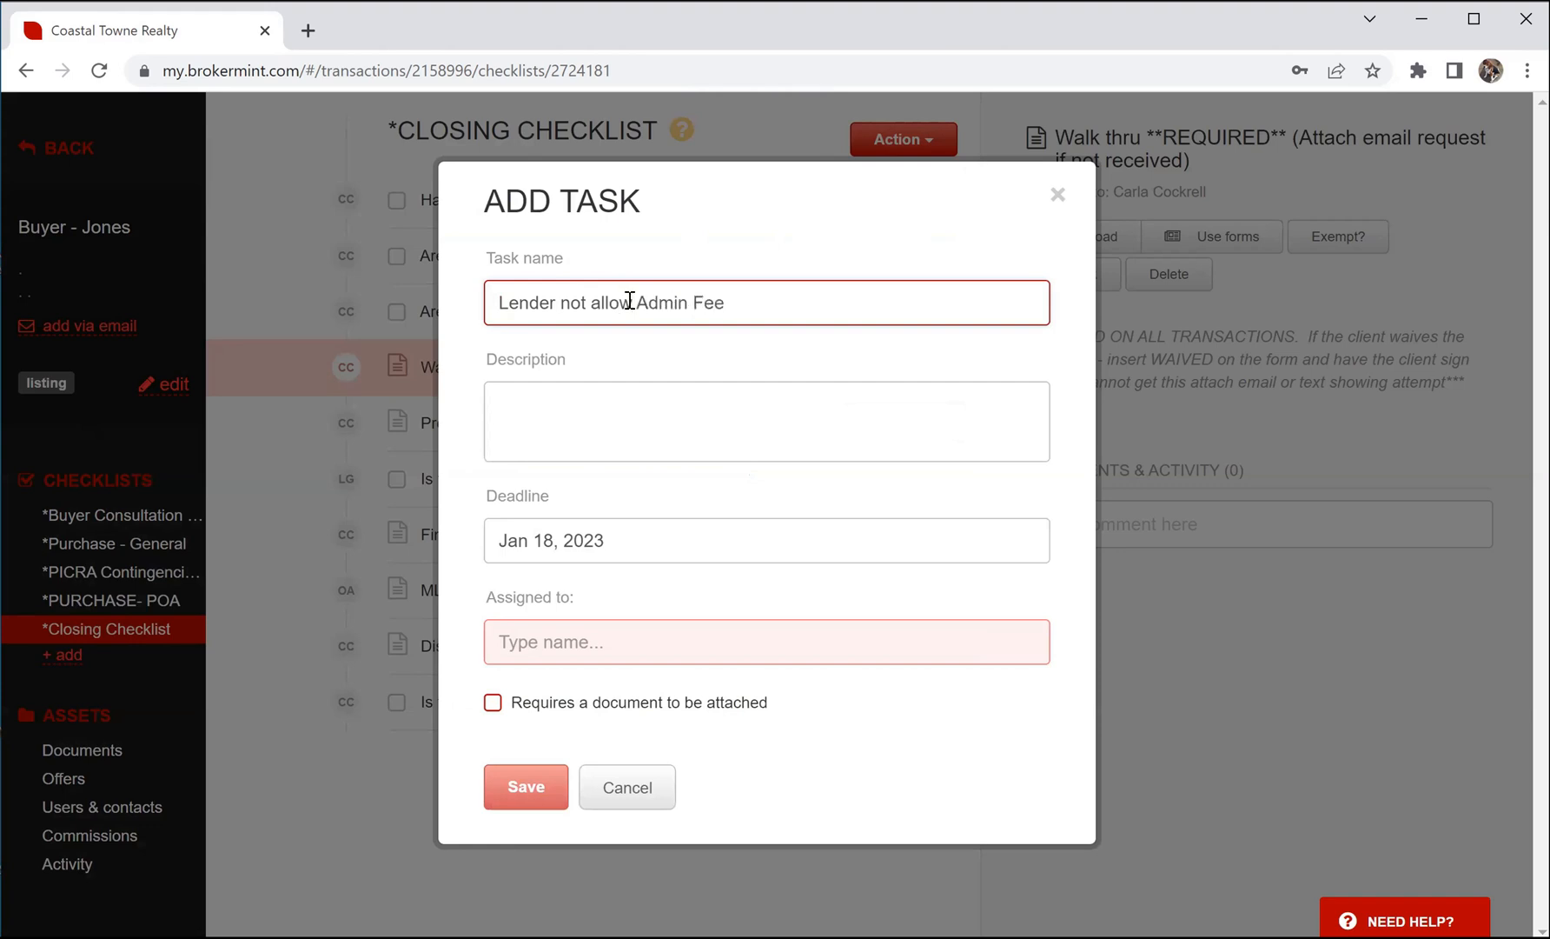
left_click(559, 638)
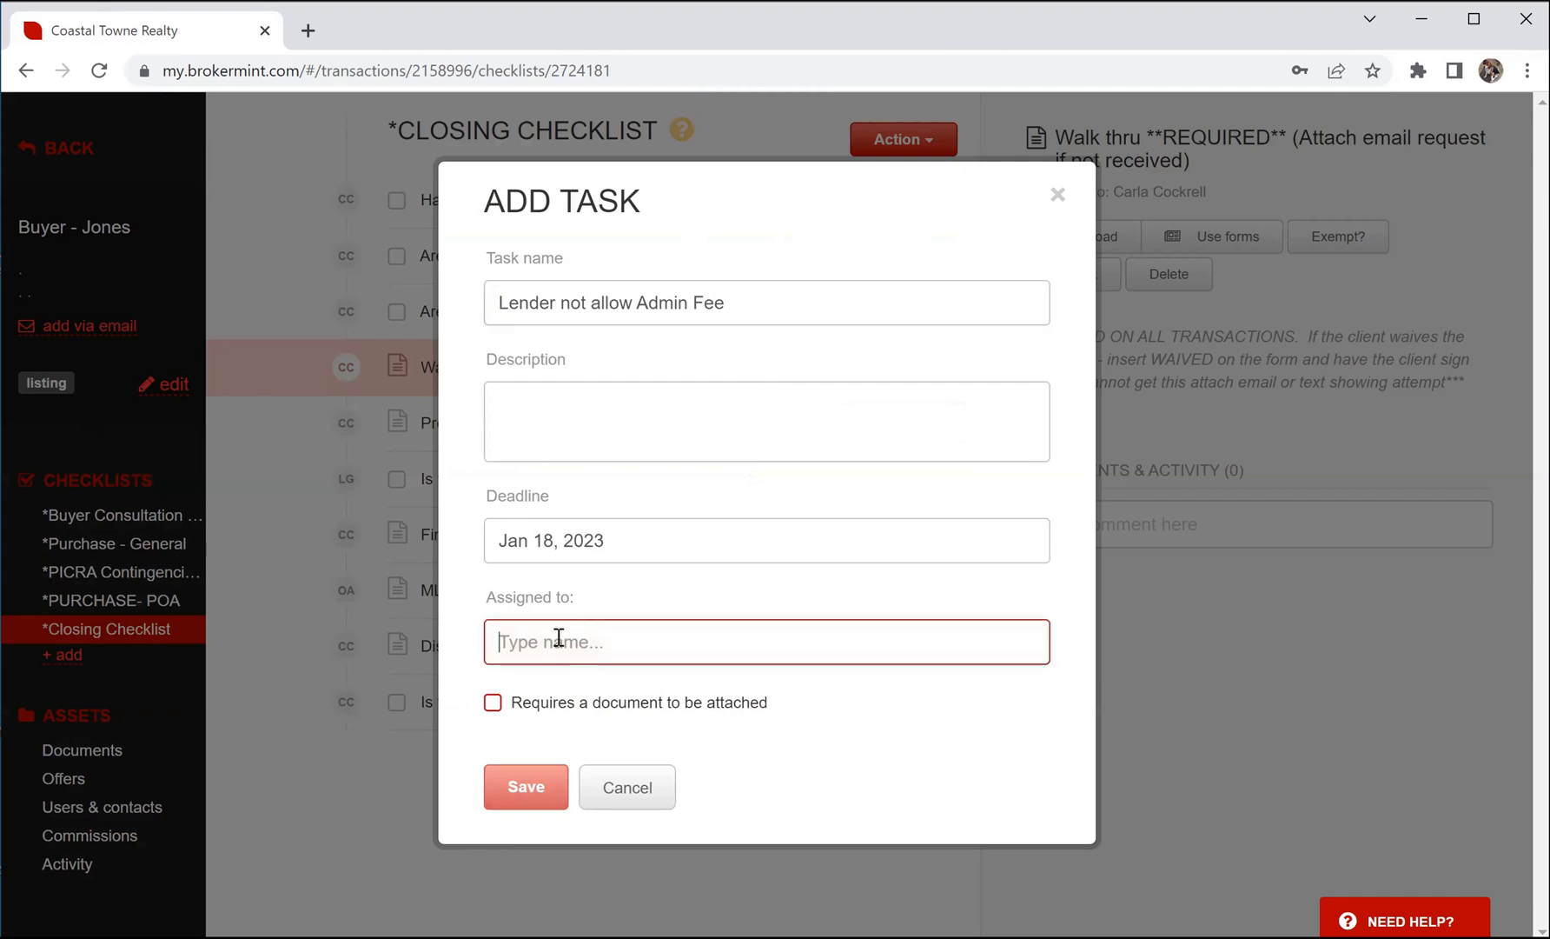
left_click(563, 744)
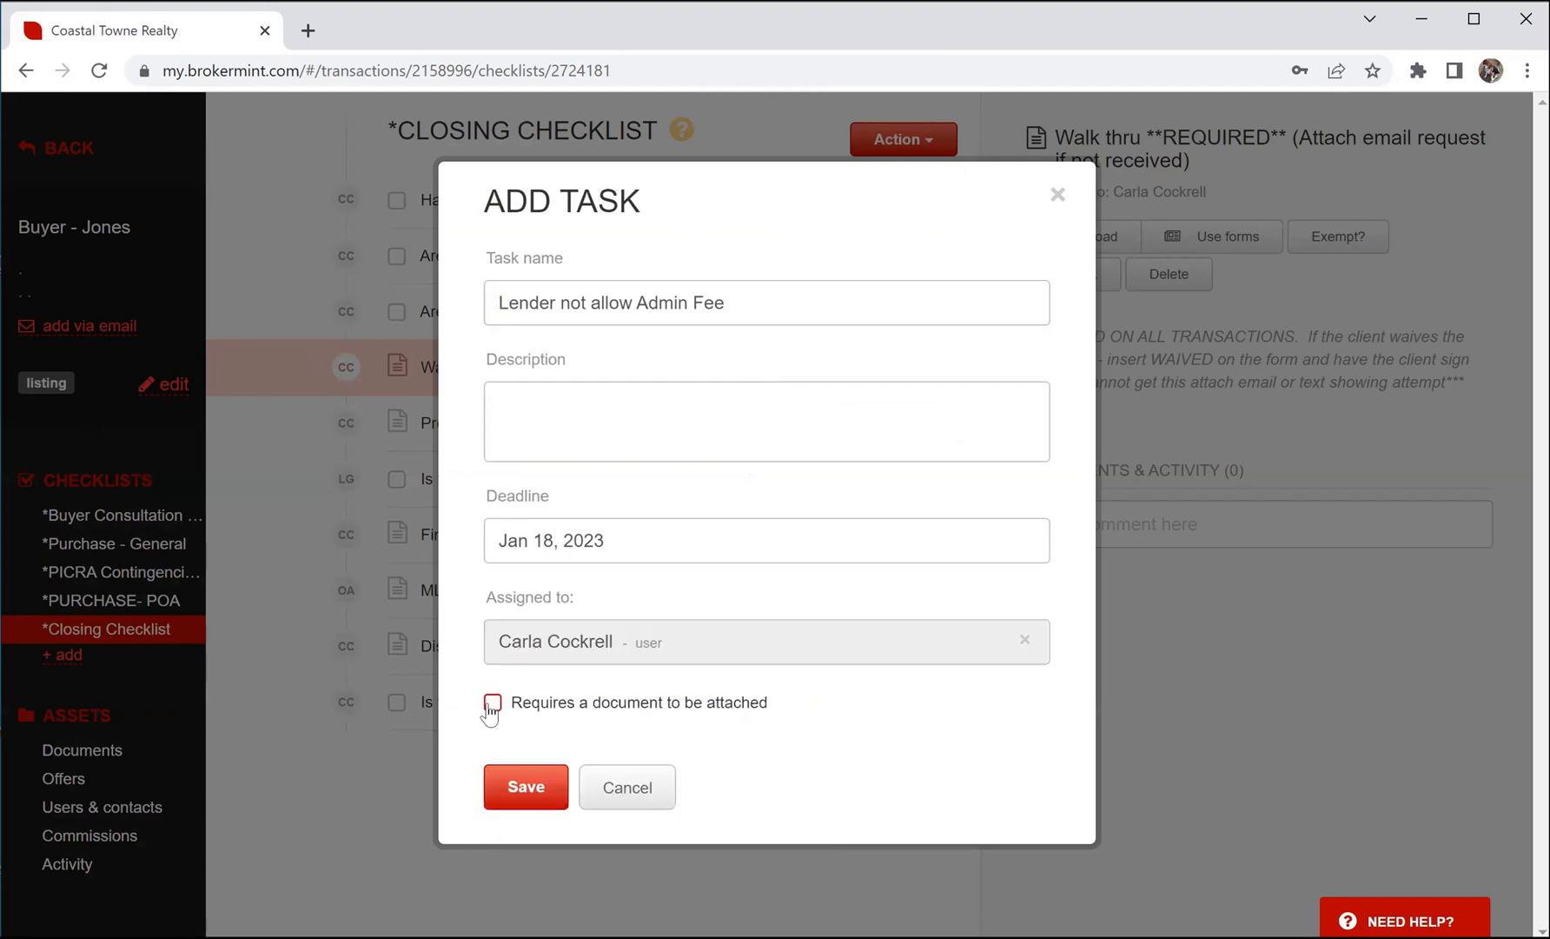
left_click(492, 703)
left_click(531, 780)
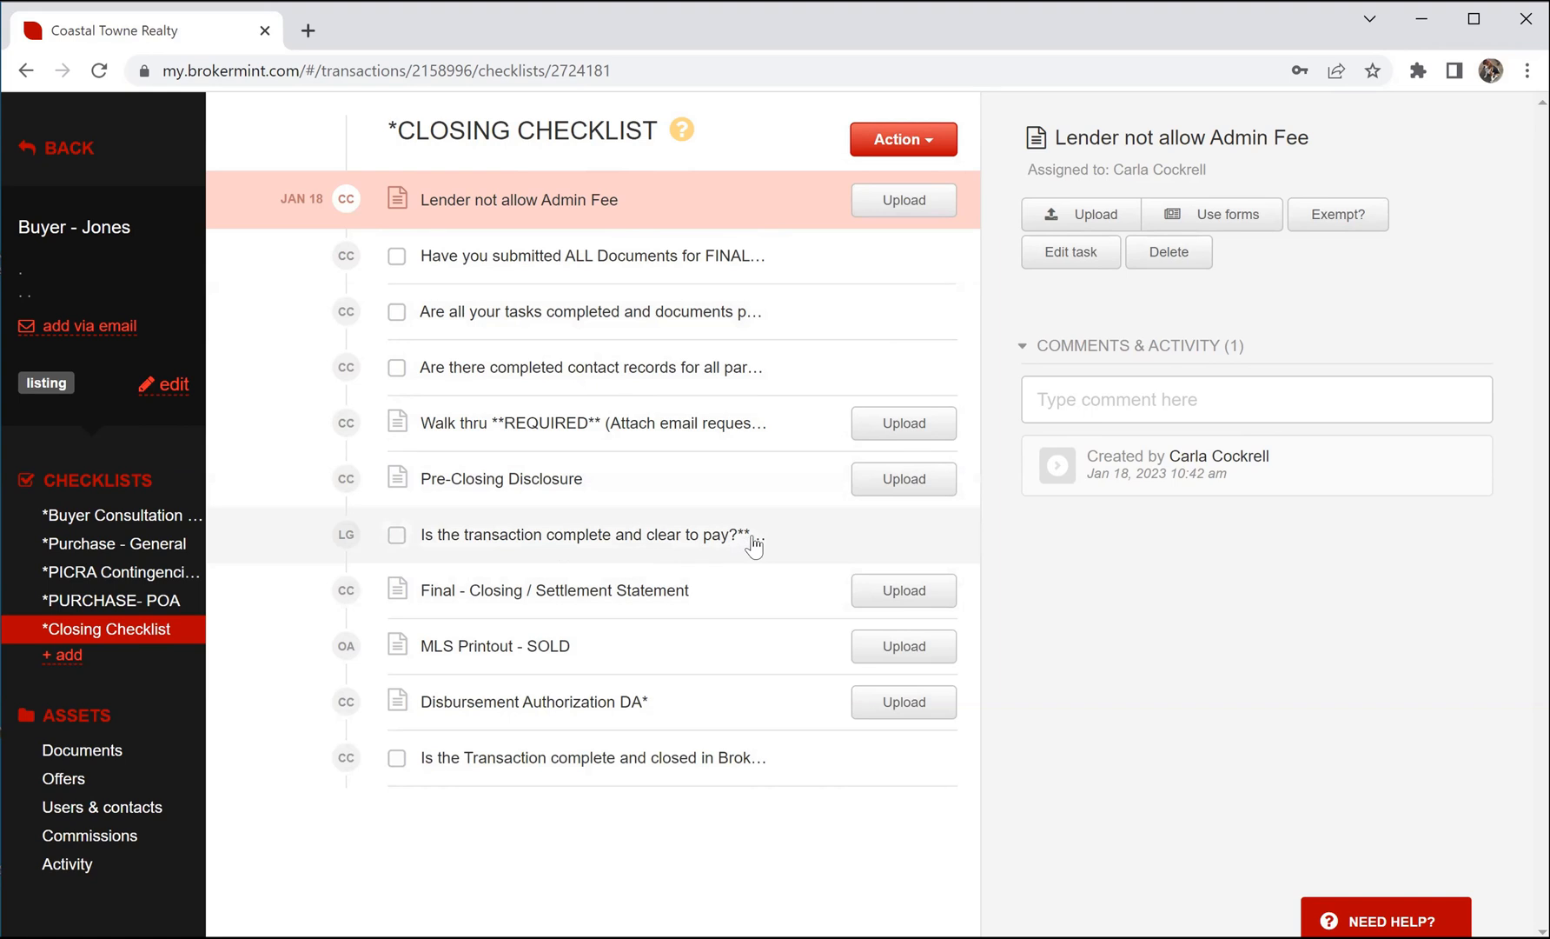
Step: Draft an email to the compliance broker from the transaction's contacts, using the "AGENT: Checking Compliance for Clear to Pay" template
left_click(776, 549)
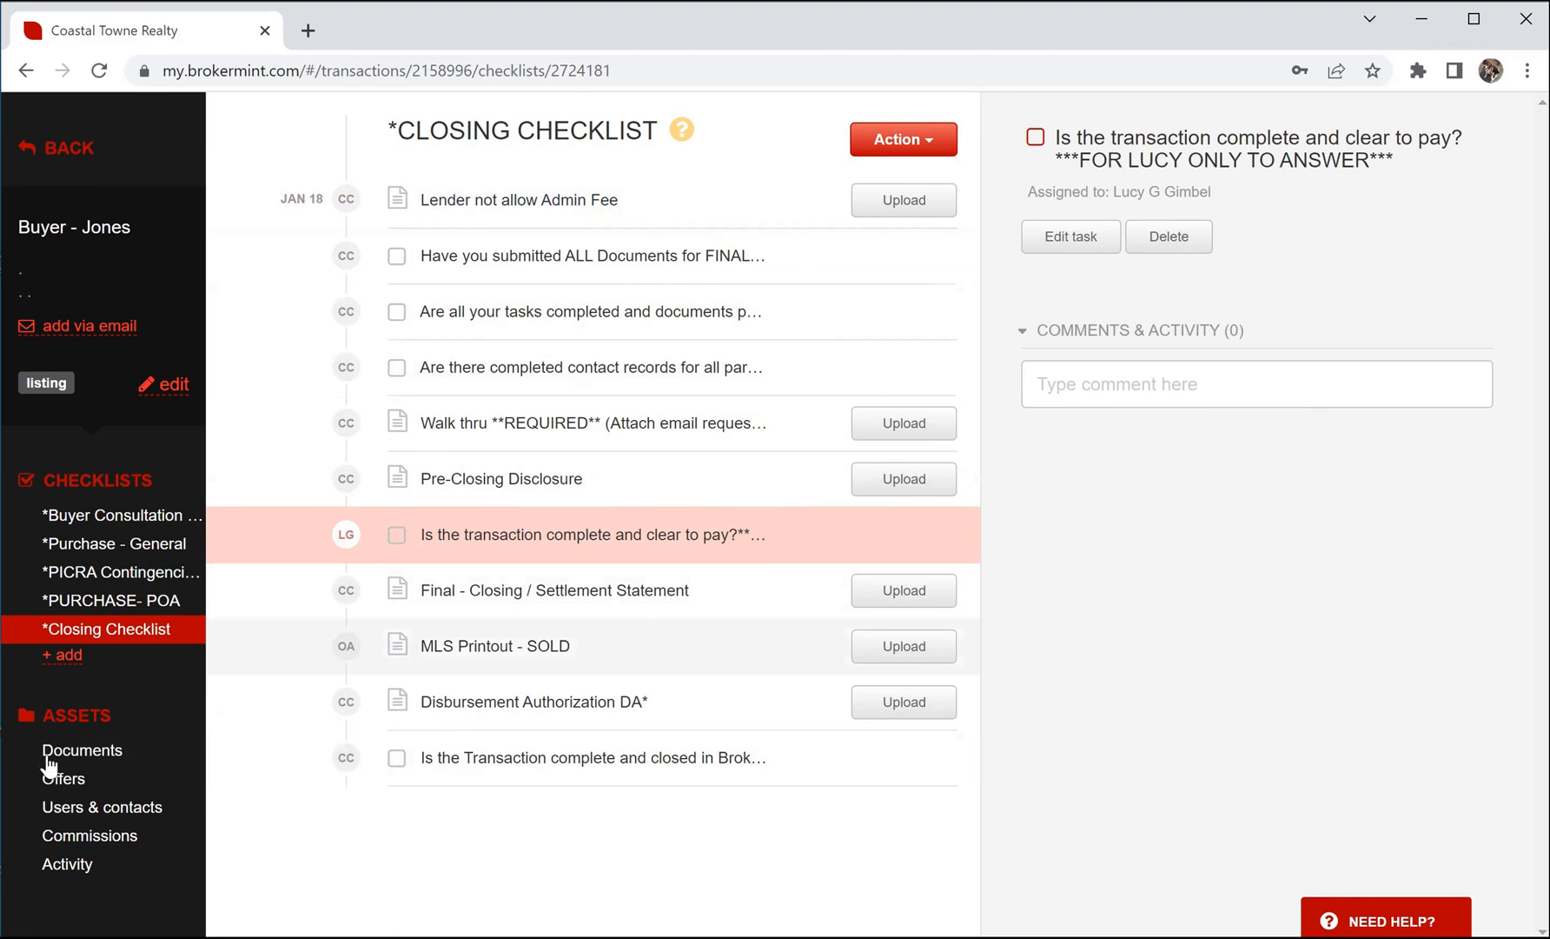
left_click(93, 810)
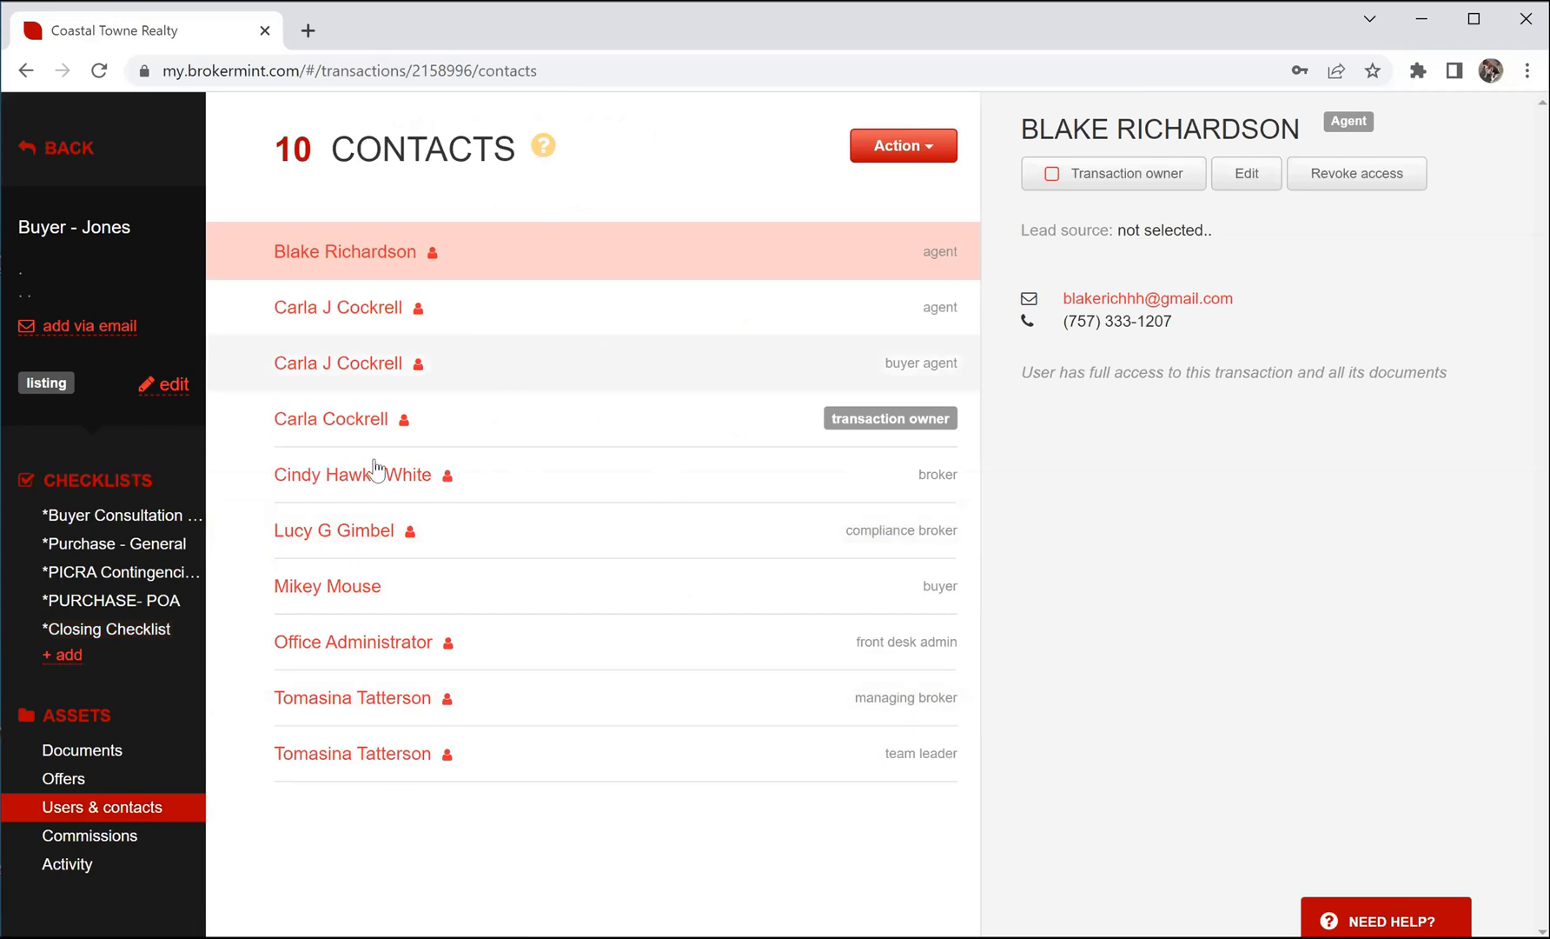
left_click(936, 154)
left_click(830, 217)
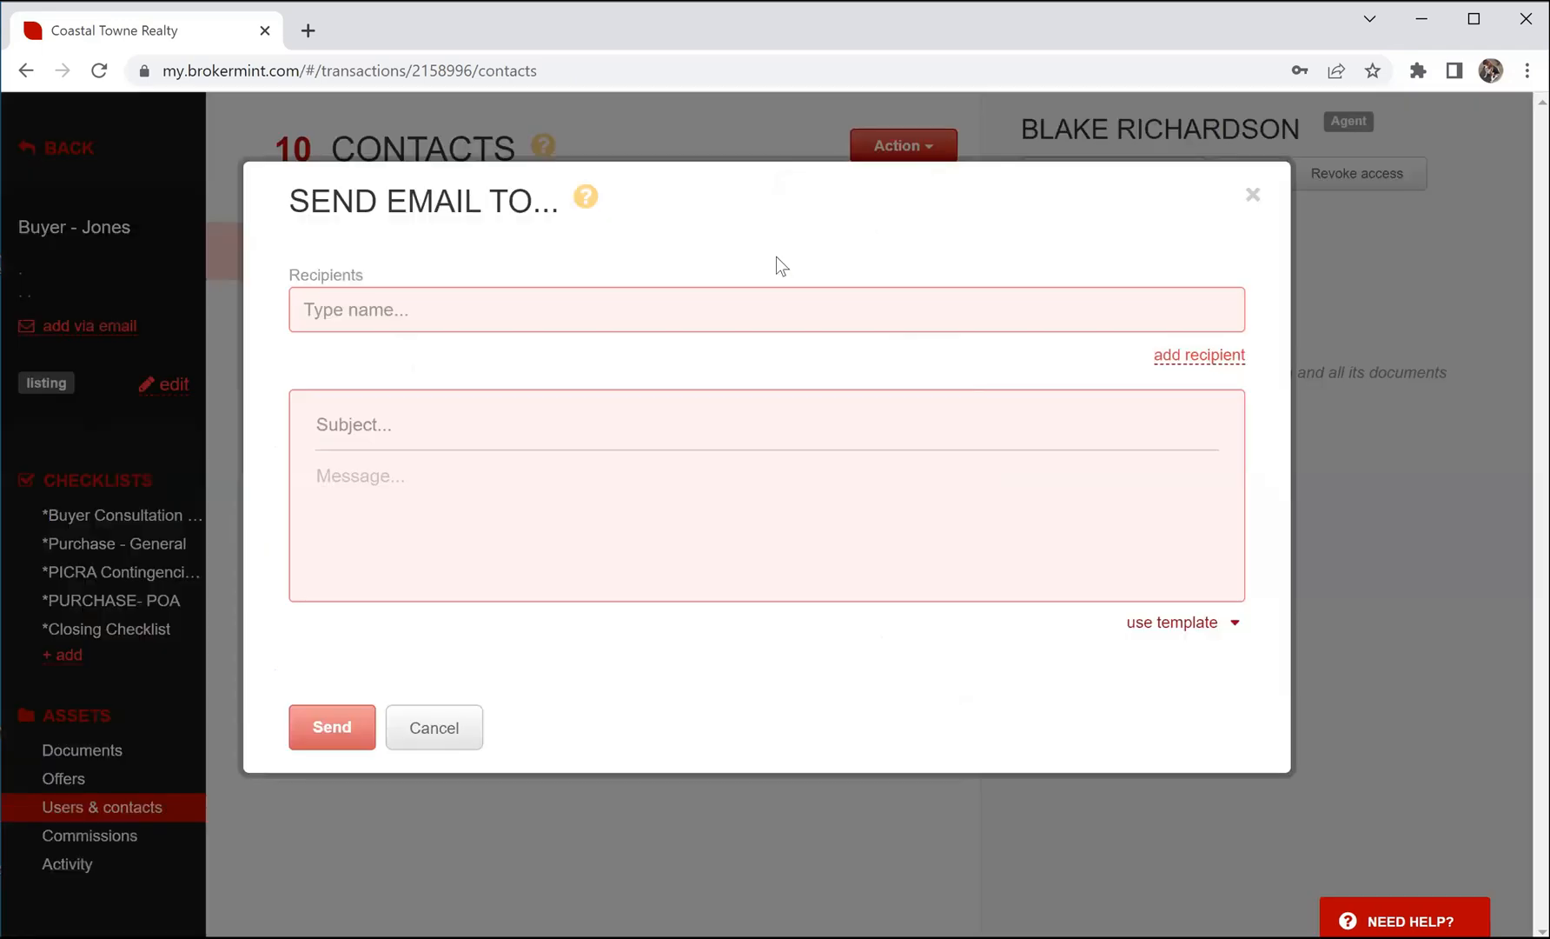
left_click(346, 304)
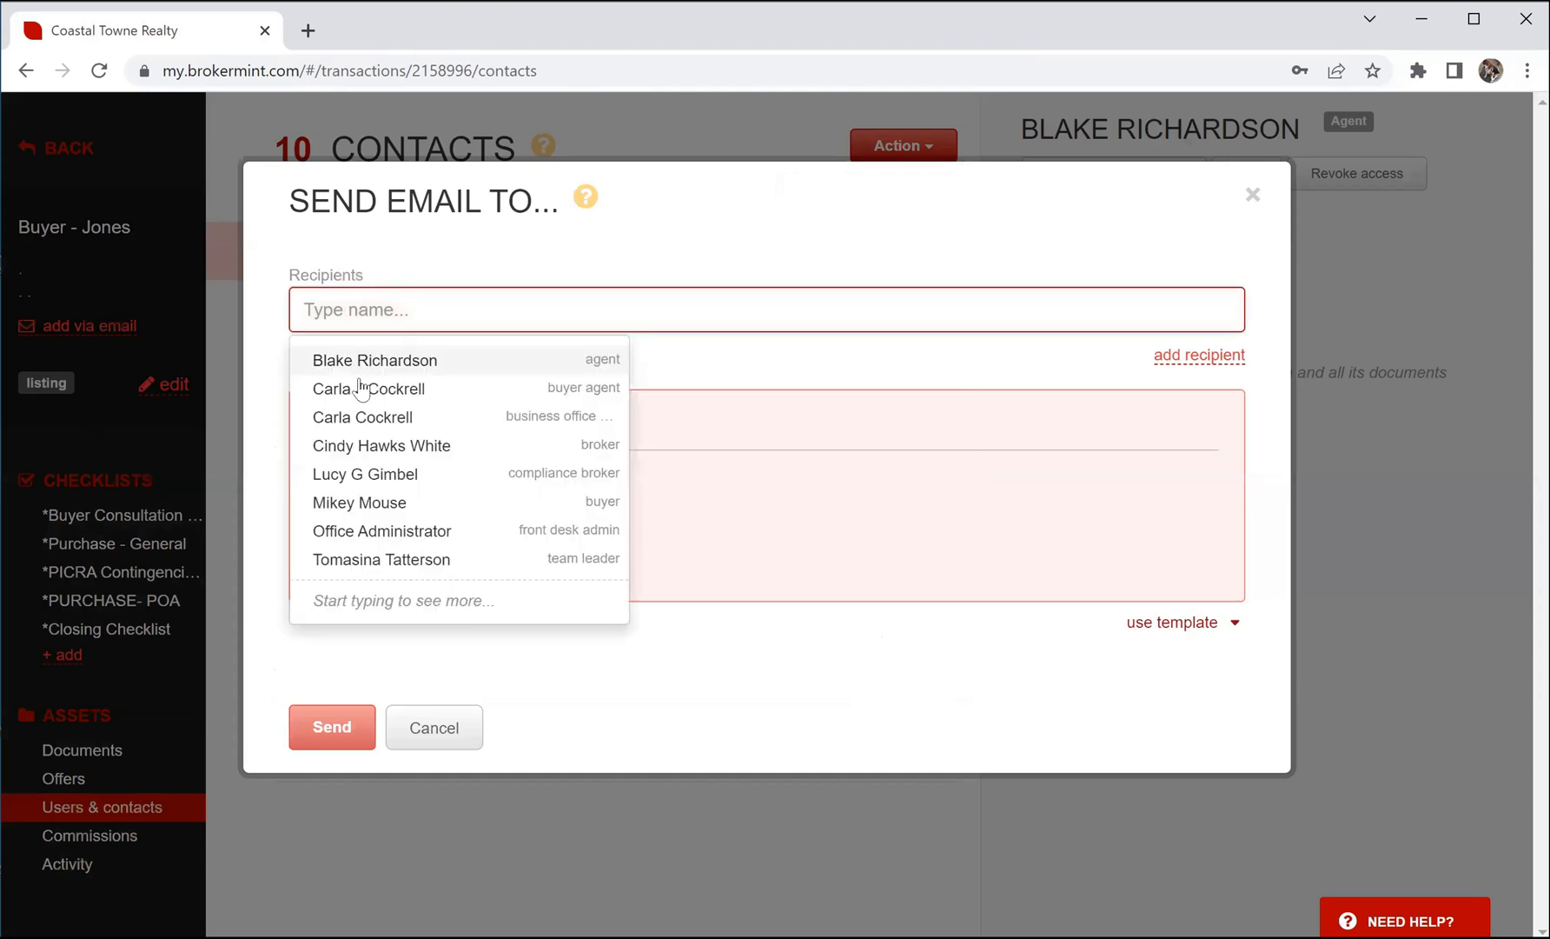
left_click(352, 474)
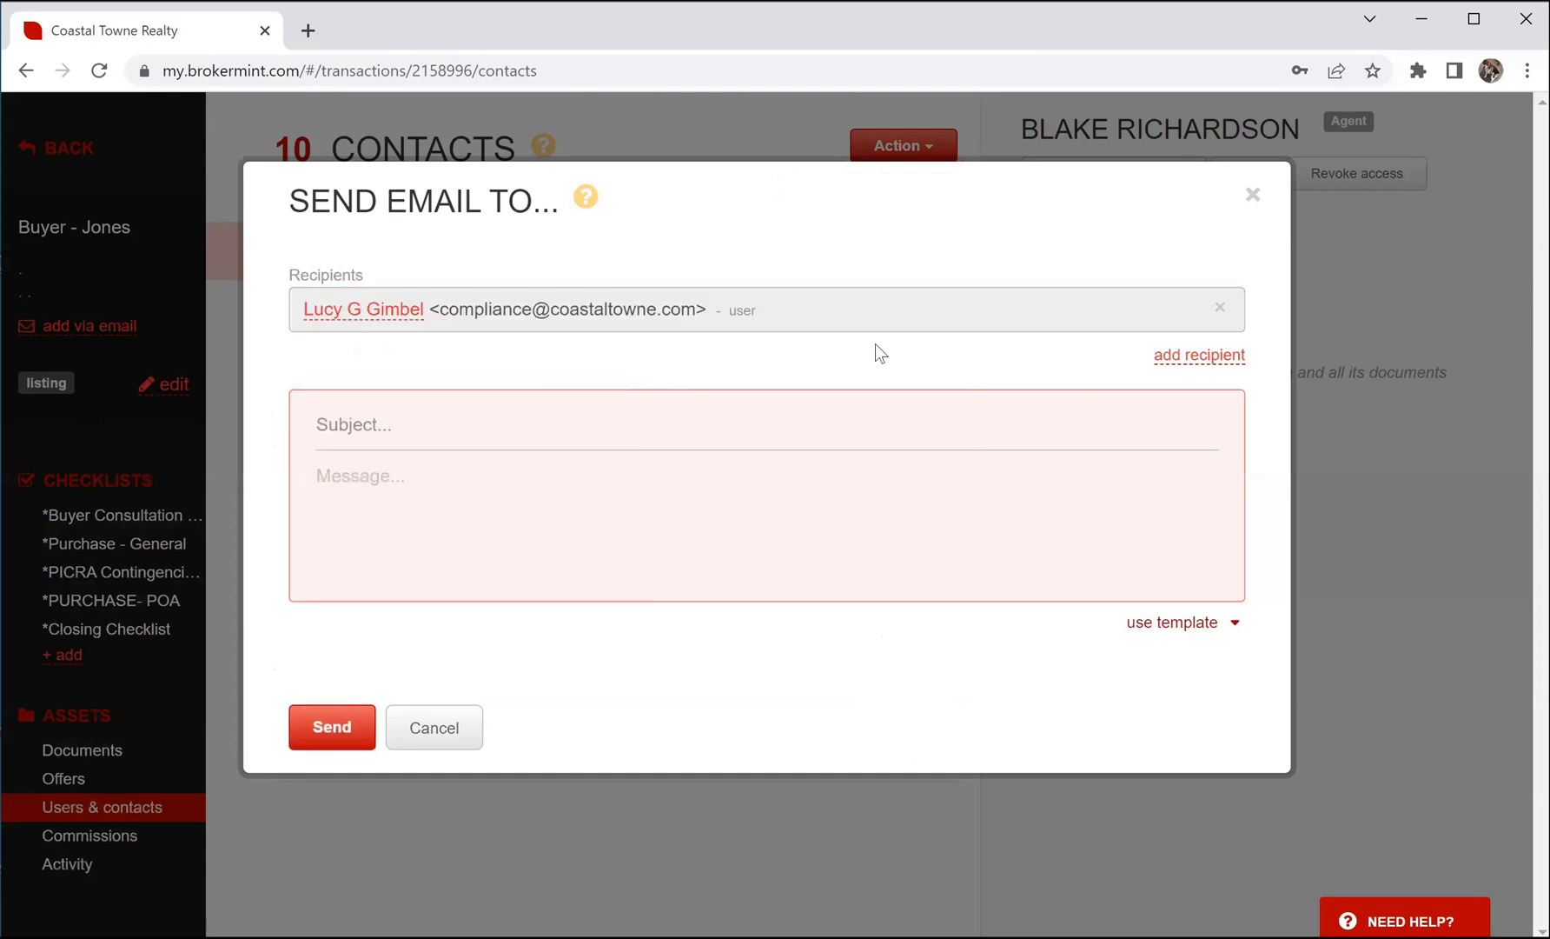
left_click(1222, 635)
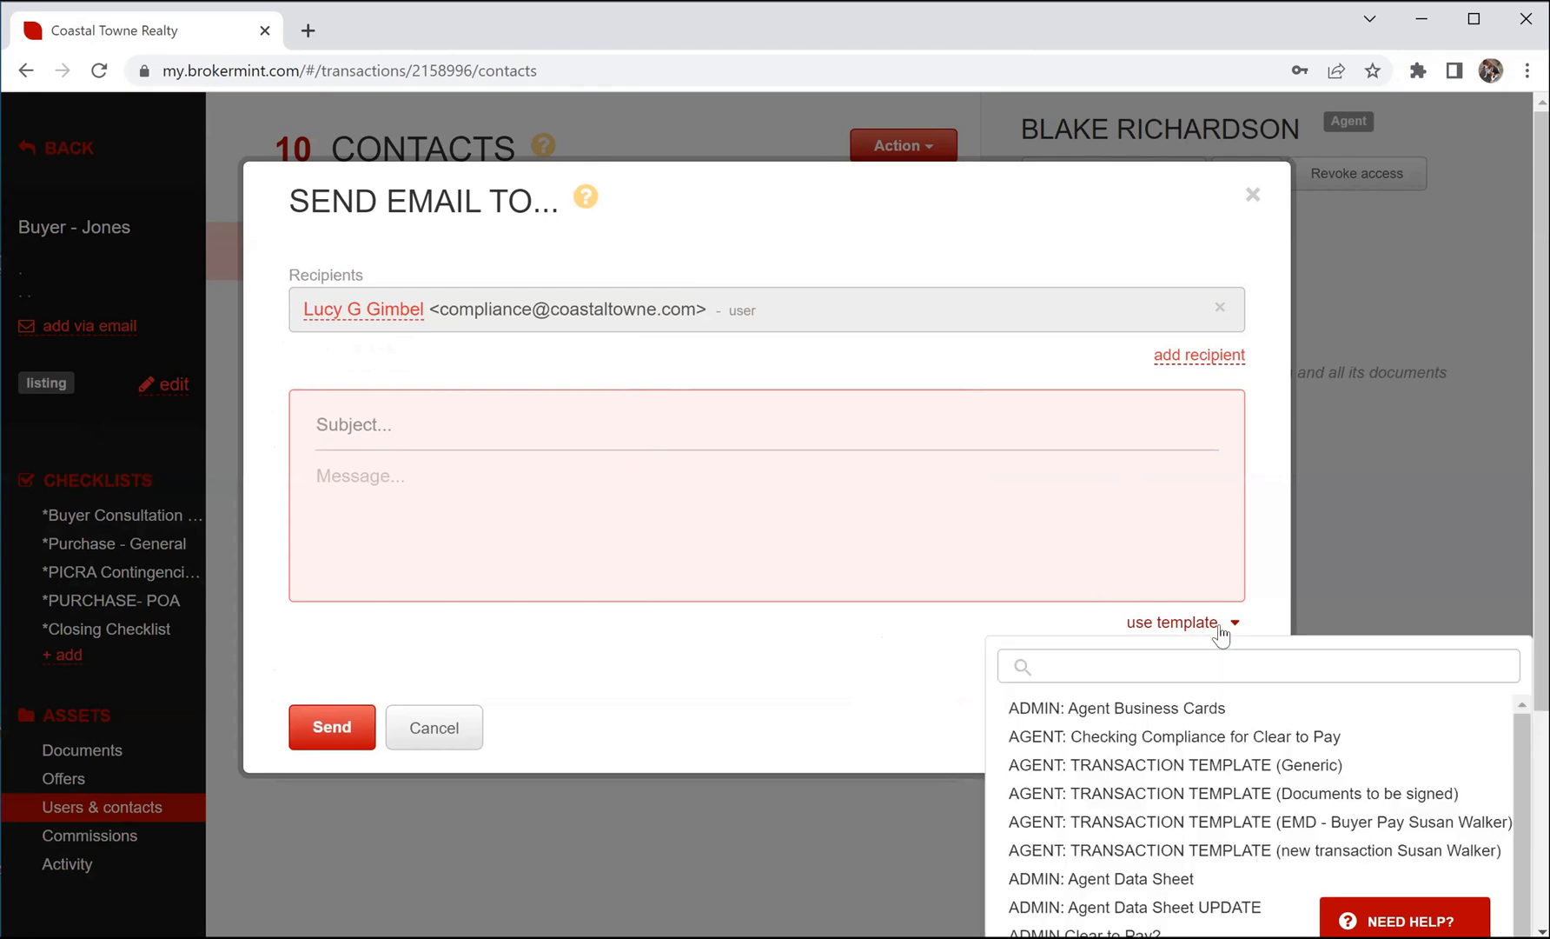
left_click(1115, 740)
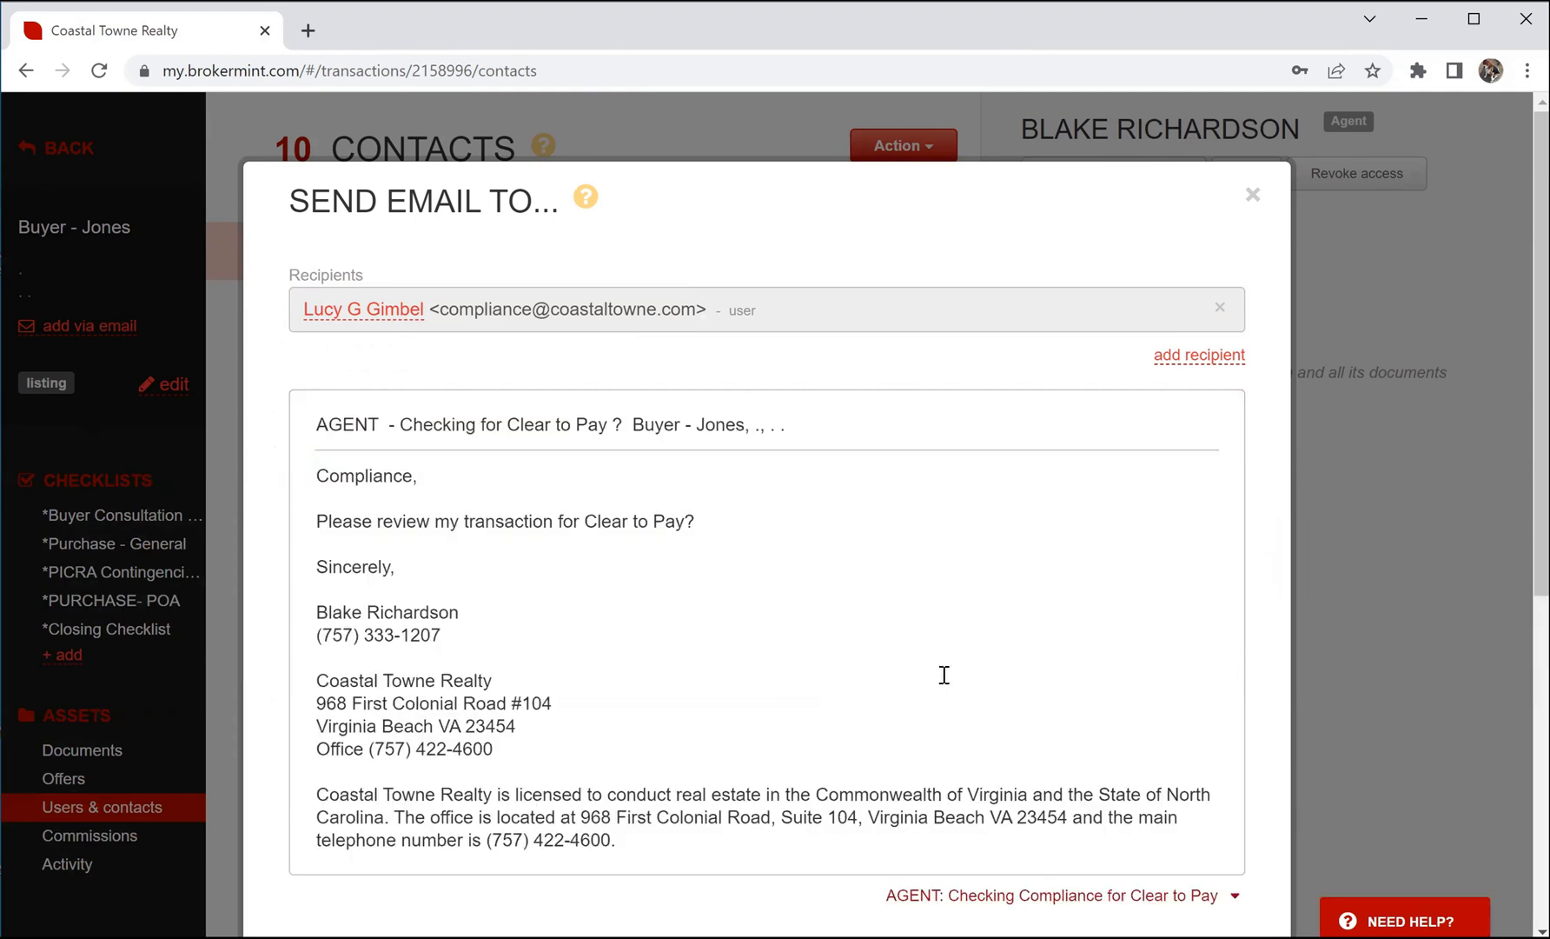
Step: Review the drafted Clear to Pay email, discard it without sending and return to the Closing Checklist
scroll(983, 614, "down", 3)
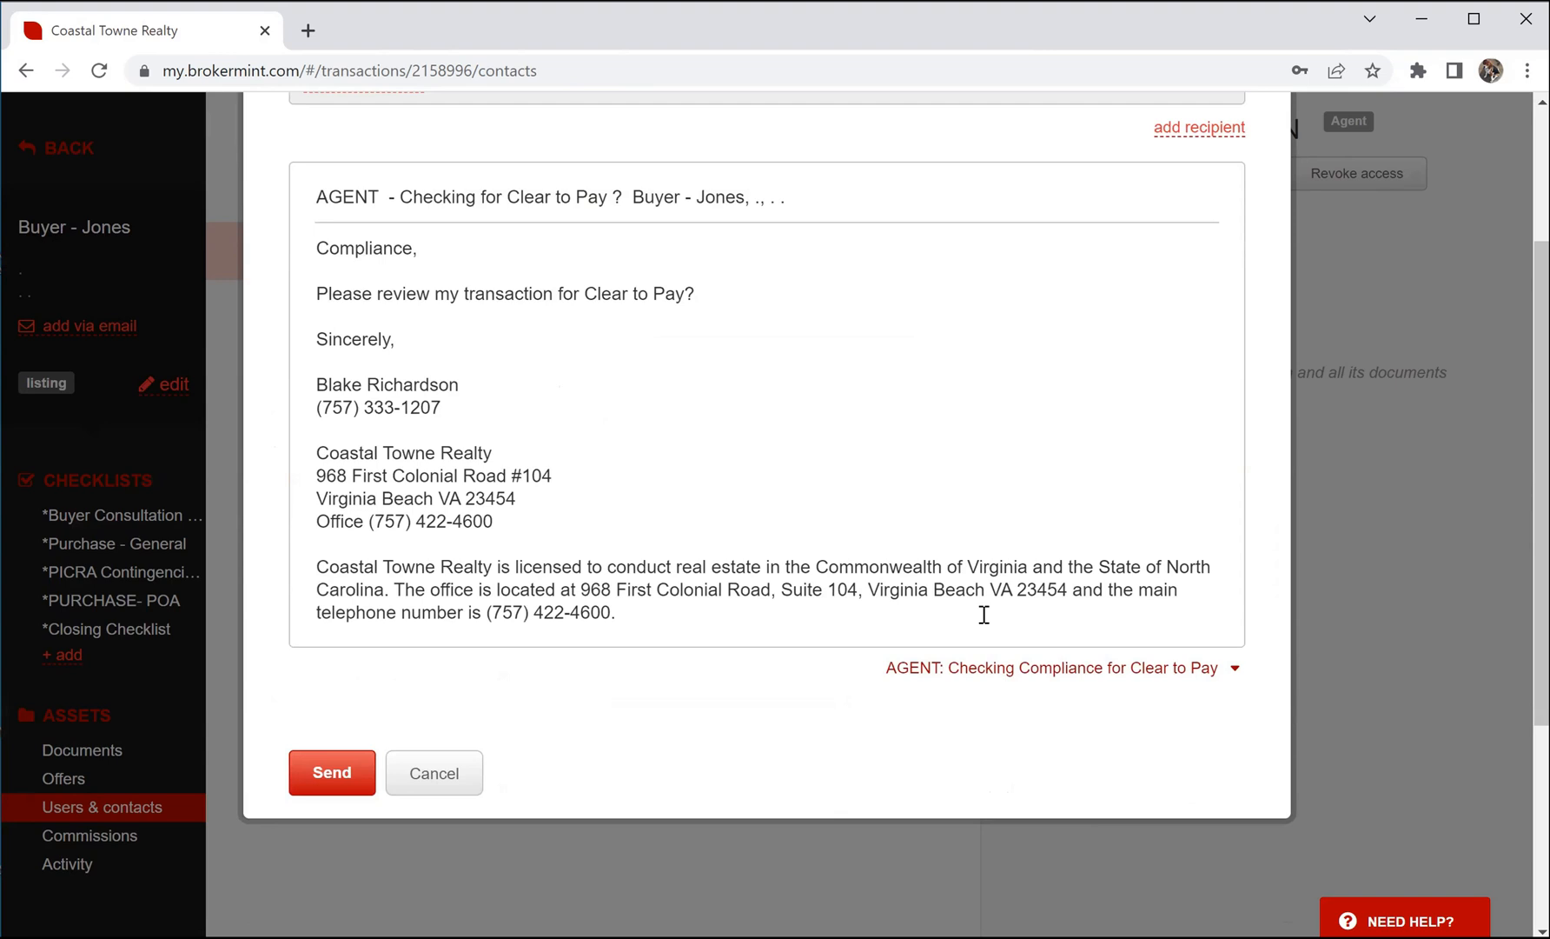
scroll(983, 614, "up", 3)
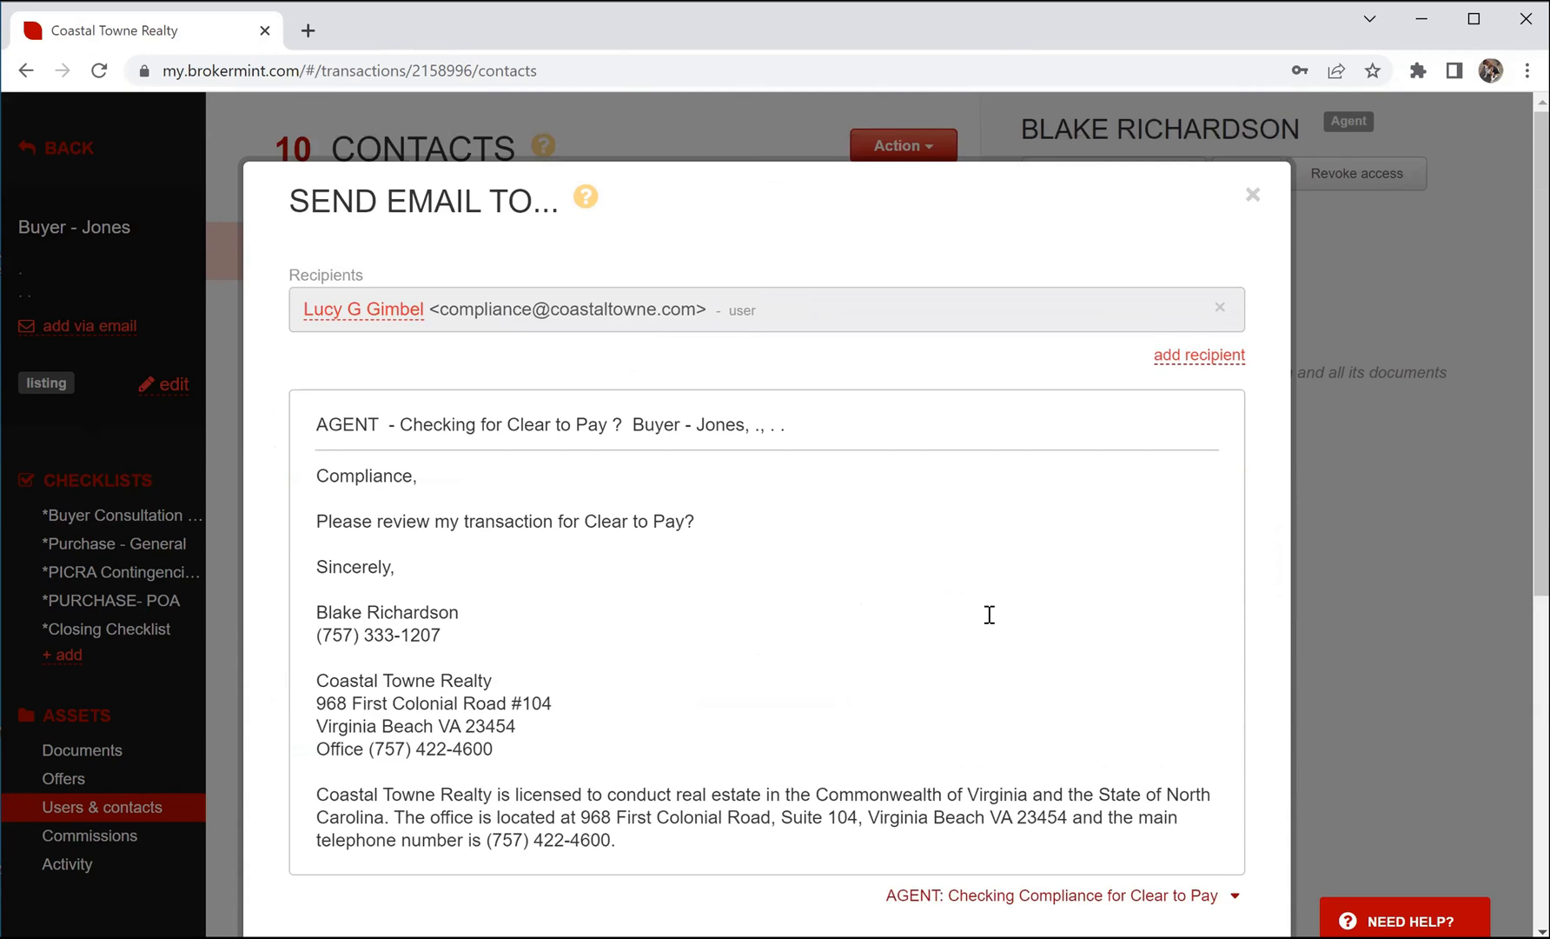
scroll(989, 615, "down", 3)
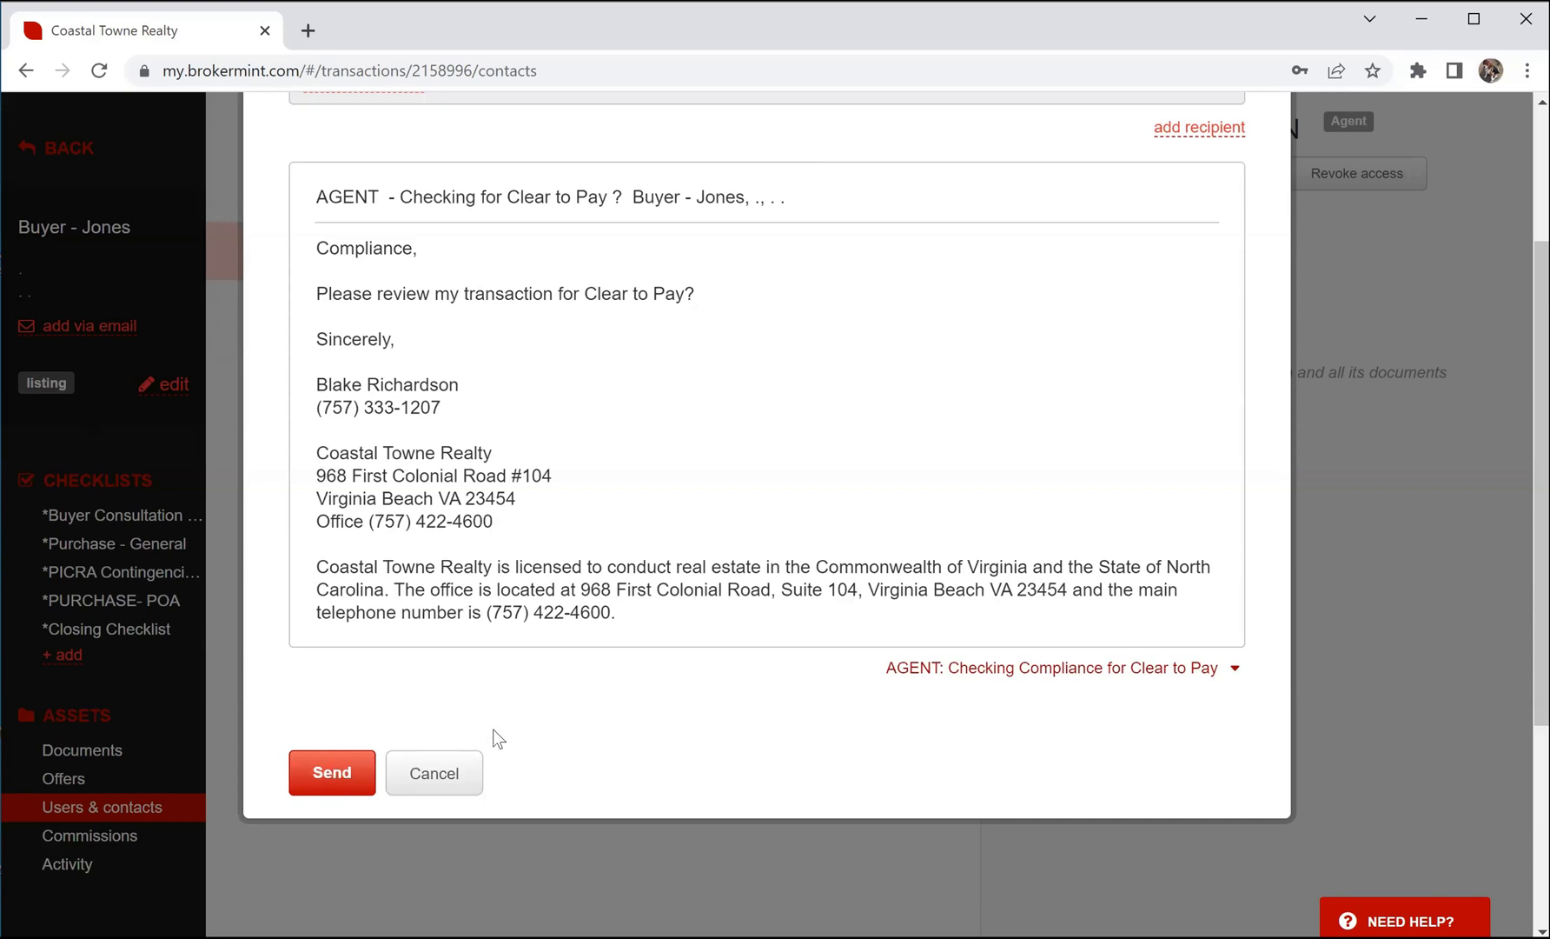
scroll(1138, 301, "up", 3)
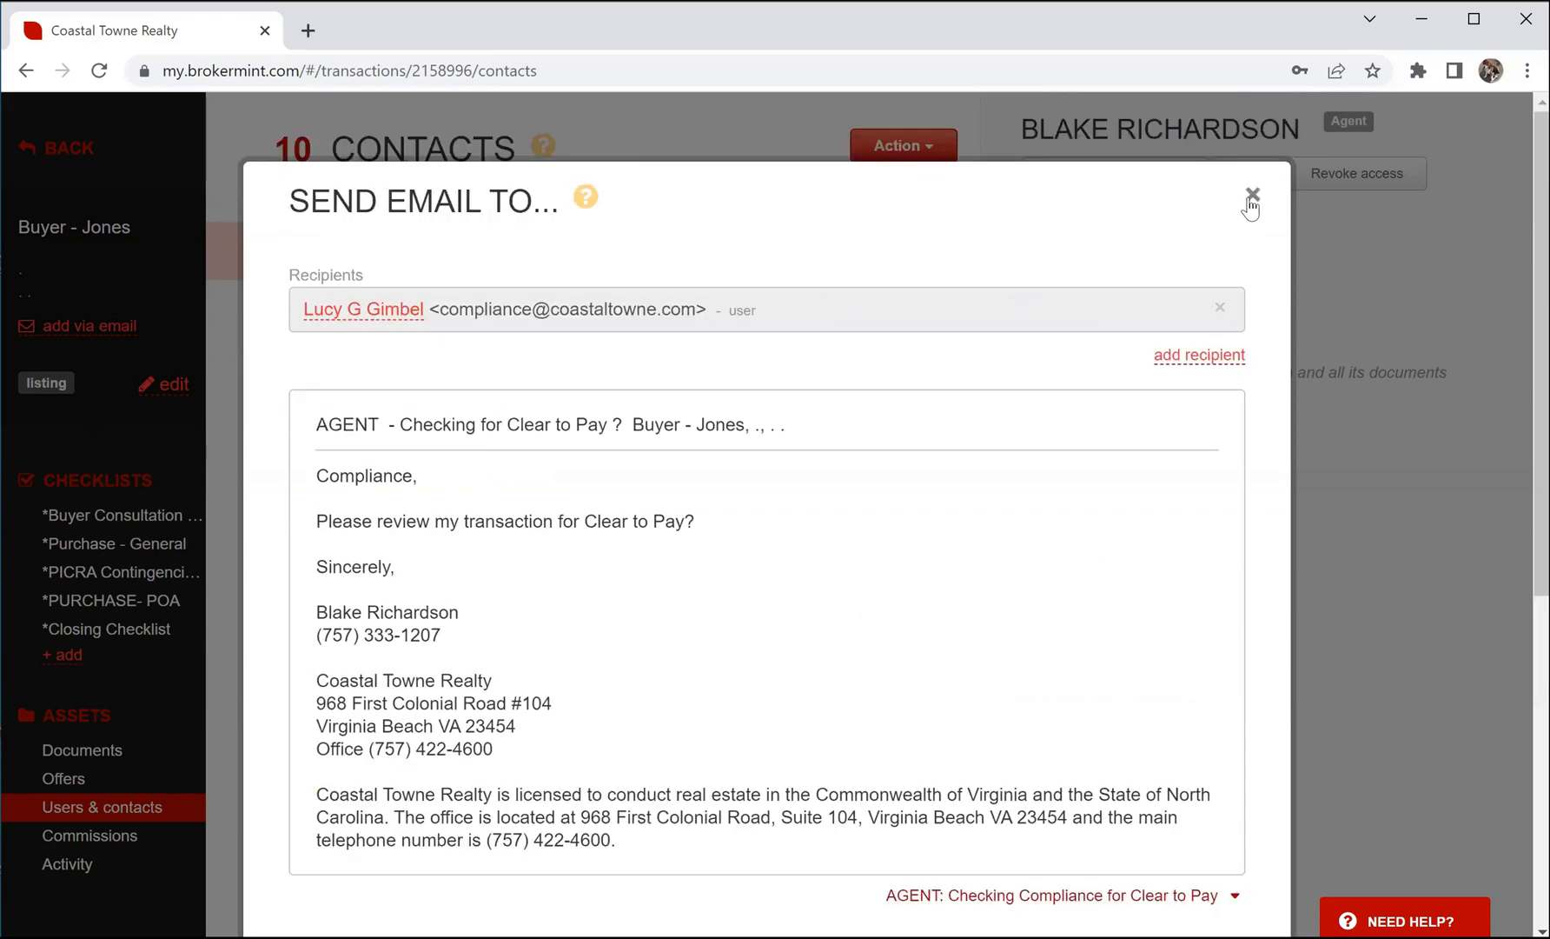
left_click(1252, 195)
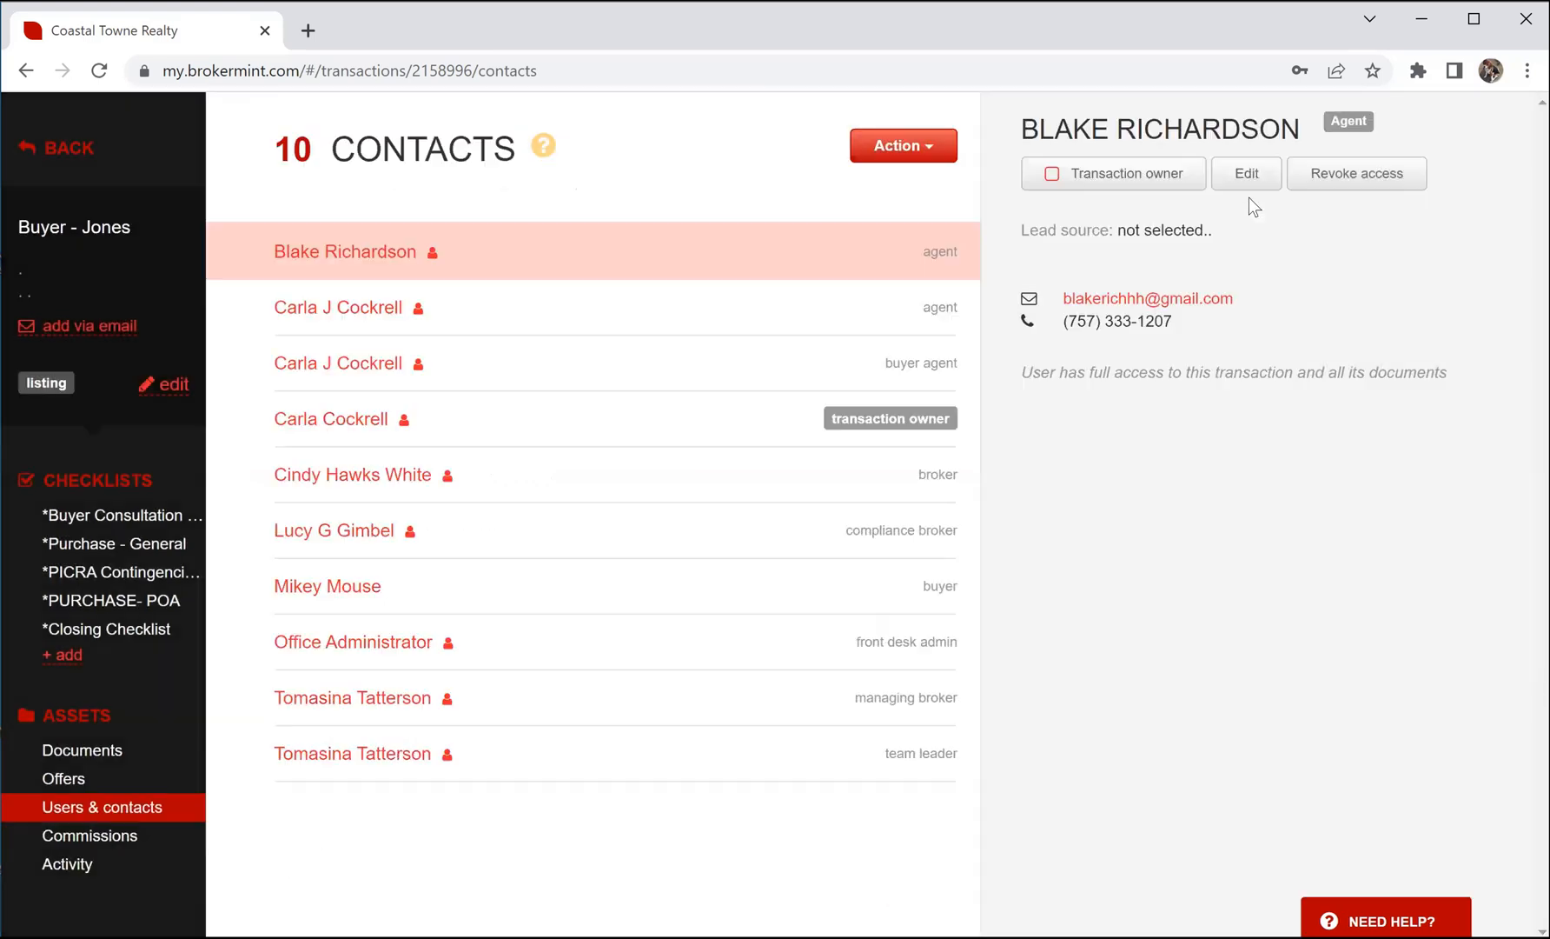
left_click(149, 639)
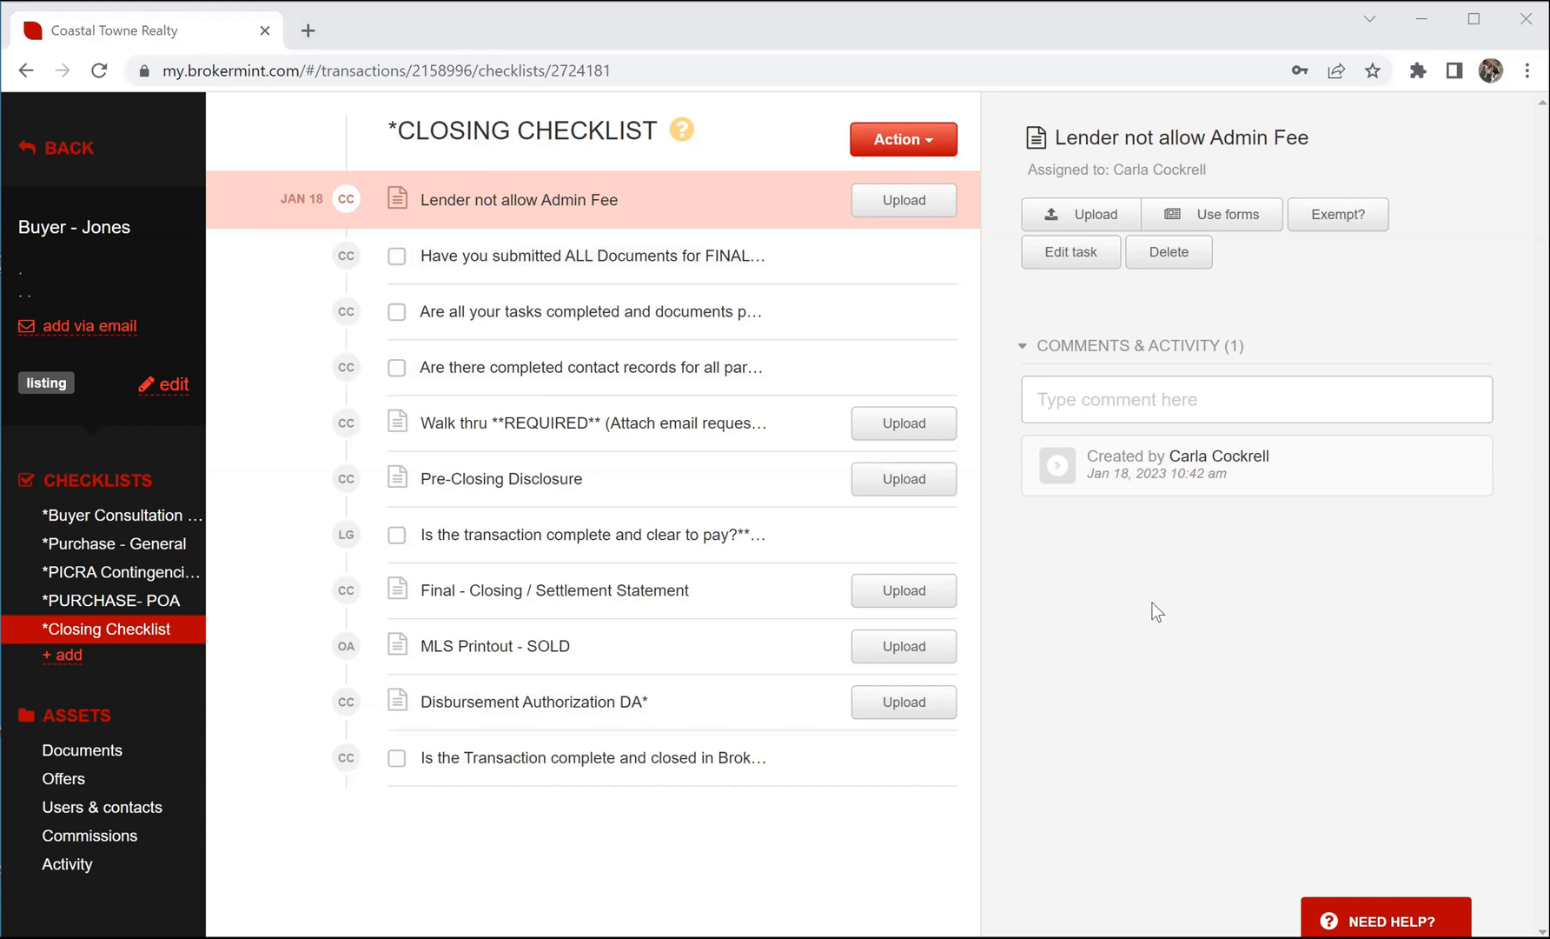
left_click(854, 224)
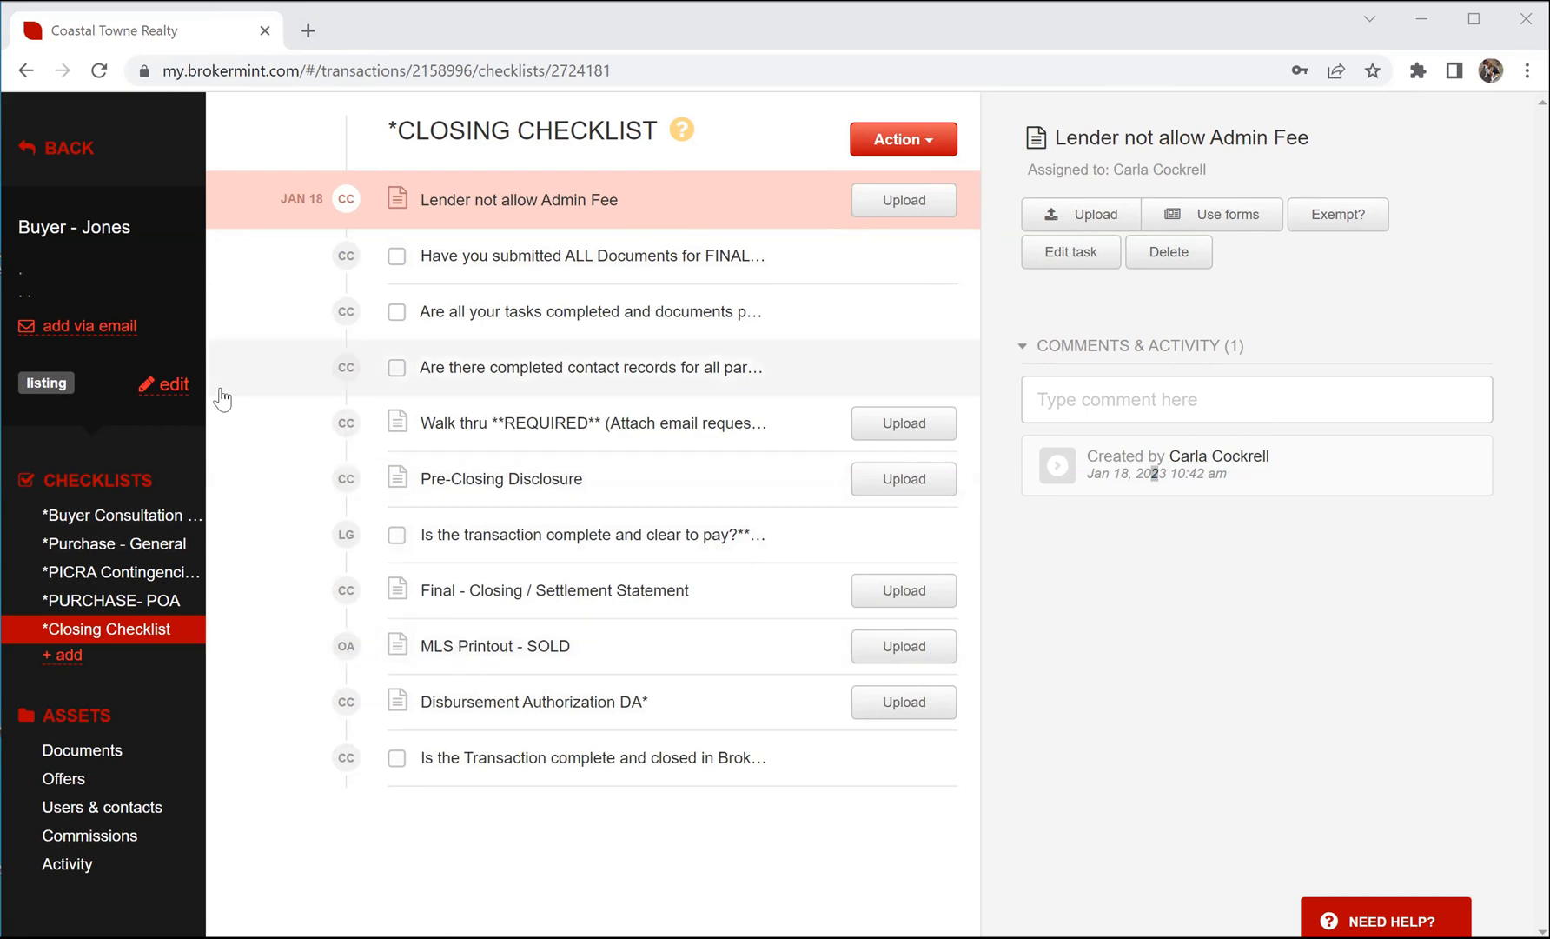
Step: Leave the buyer transaction and start a new transaction of type Listing with status Pre-listing
left_click(52, 150)
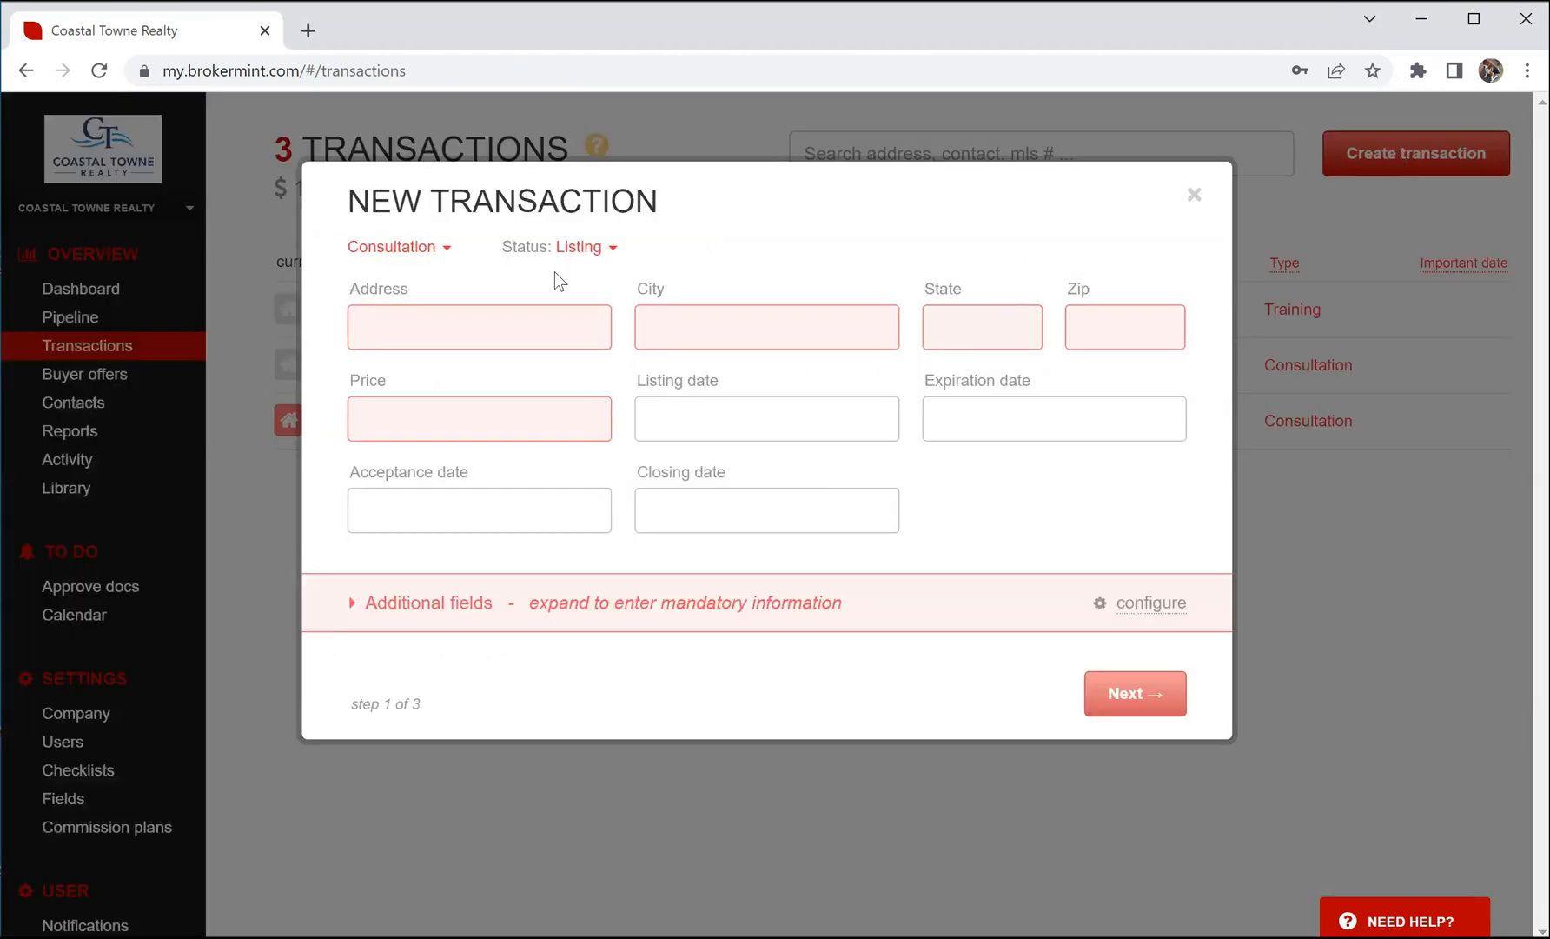
left_click(434, 251)
left_click(402, 311)
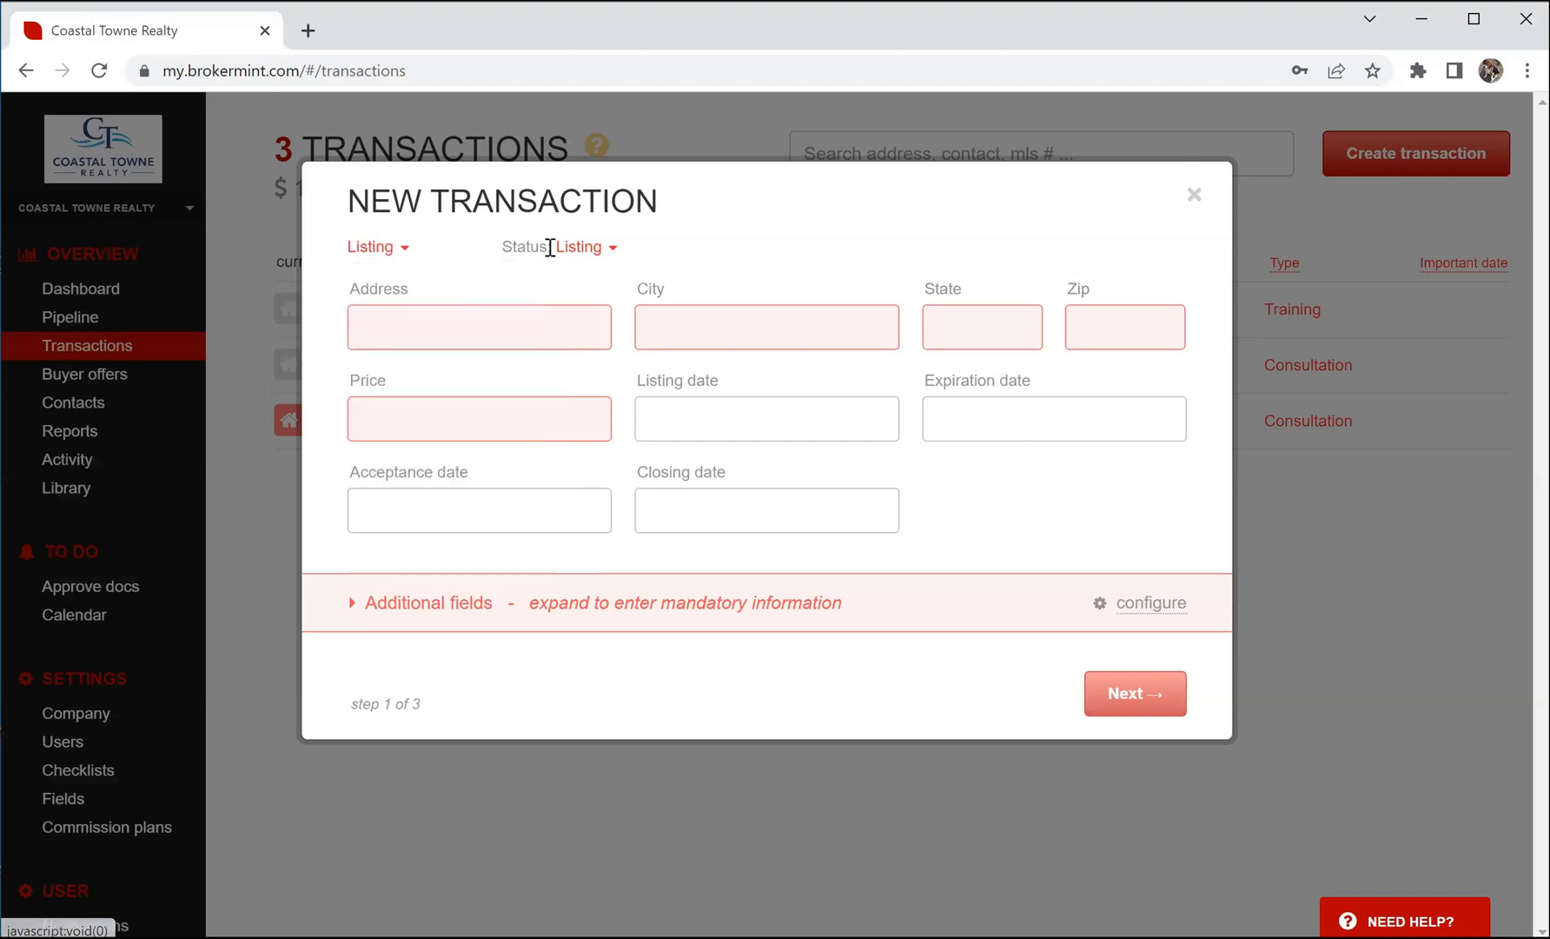
left_click(577, 249)
left_click(559, 285)
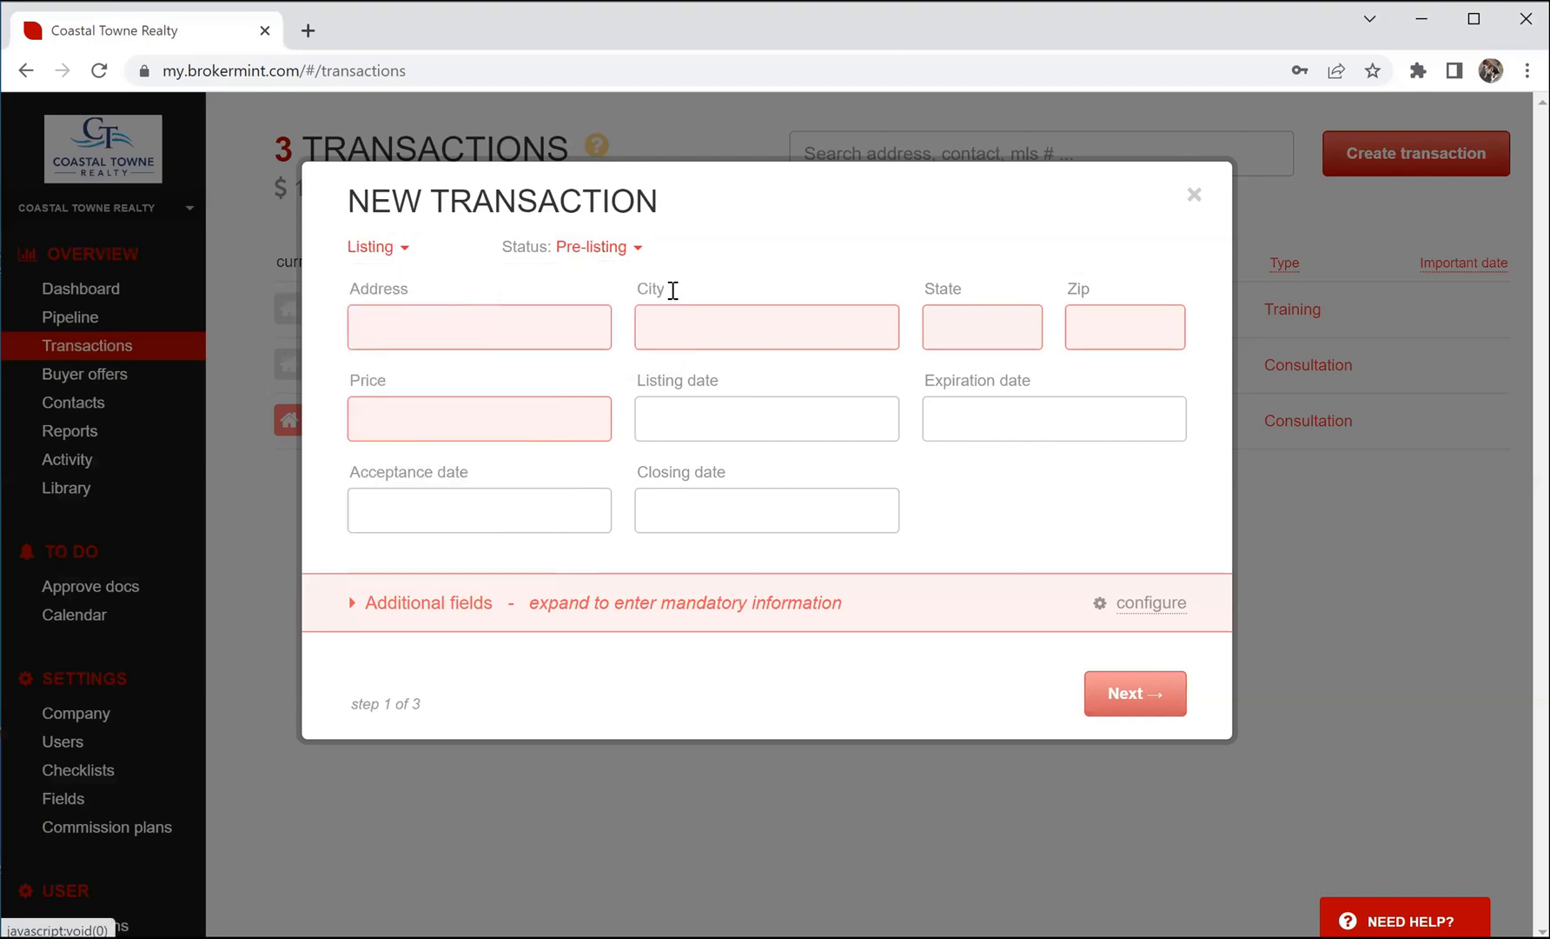
Step: Enter the property's street address for the new listing, with the street name capitalized
left_click(463, 327)
type("123 beach Road")
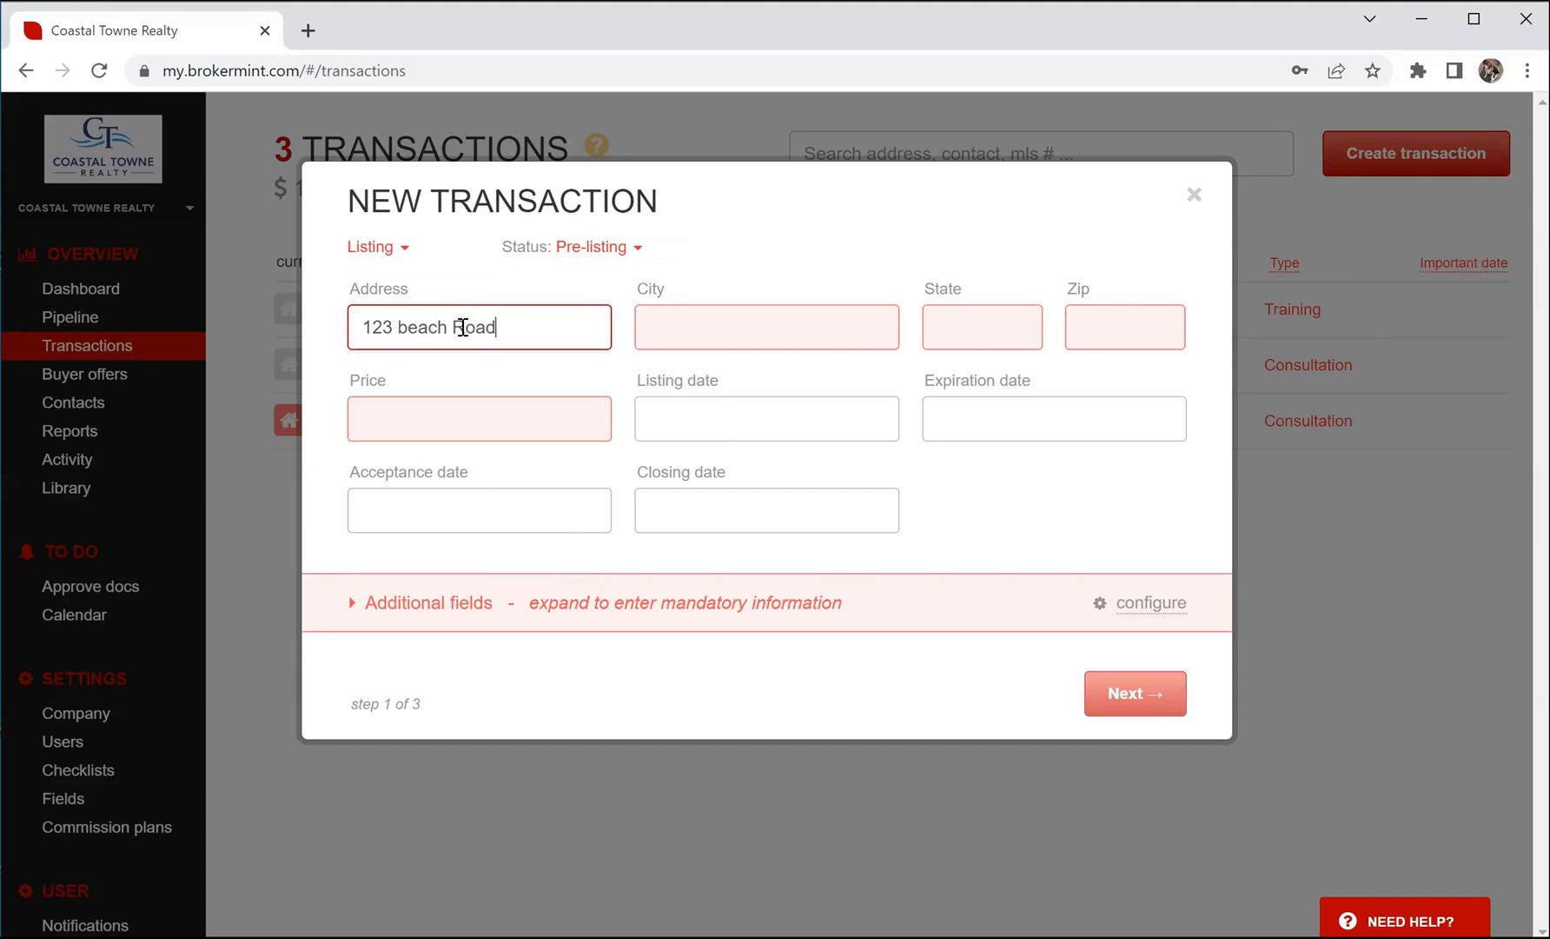
left_click(721, 327)
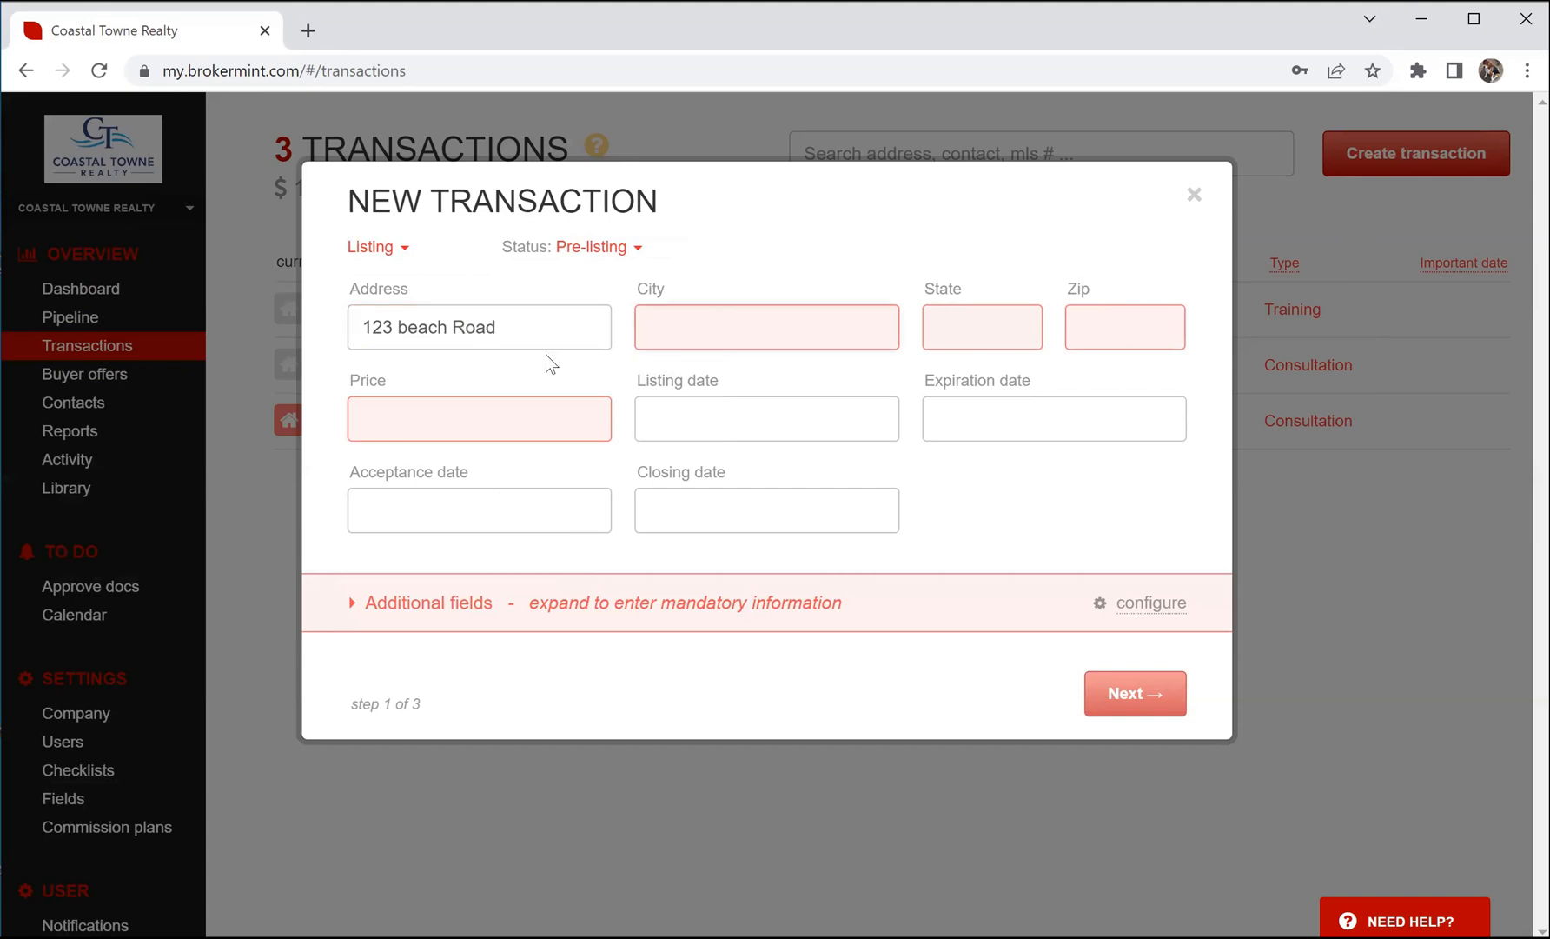
left_click_drag(412, 324, 381, 323)
type("B")
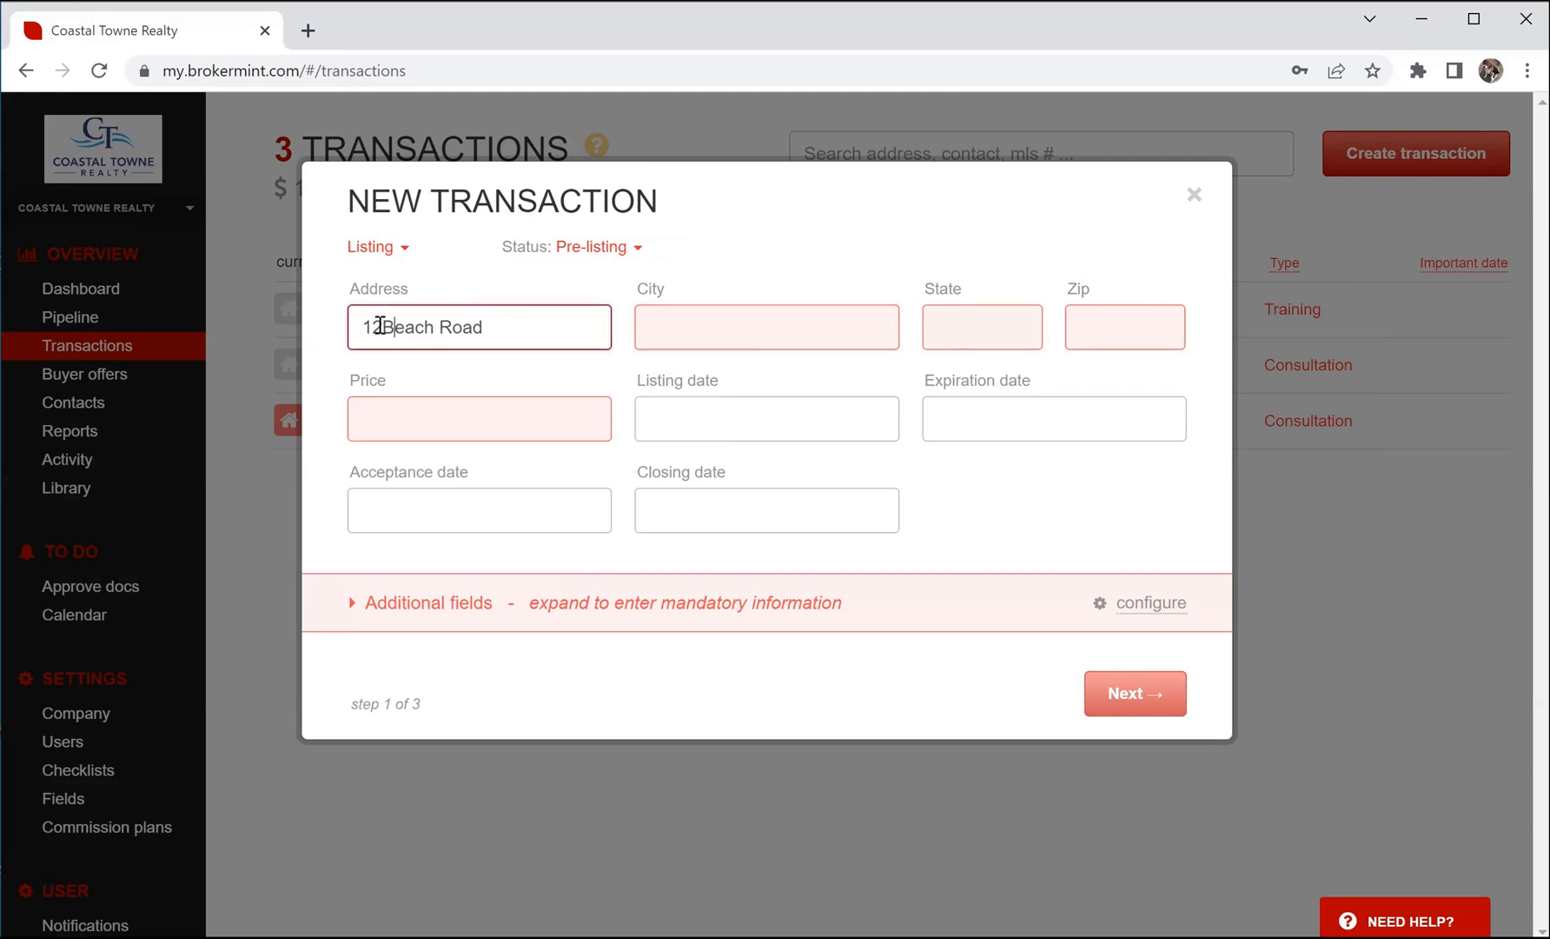
Step: Fill the city, state and zip with a "." placeholder each and set the price to 0
left_click(751, 323)
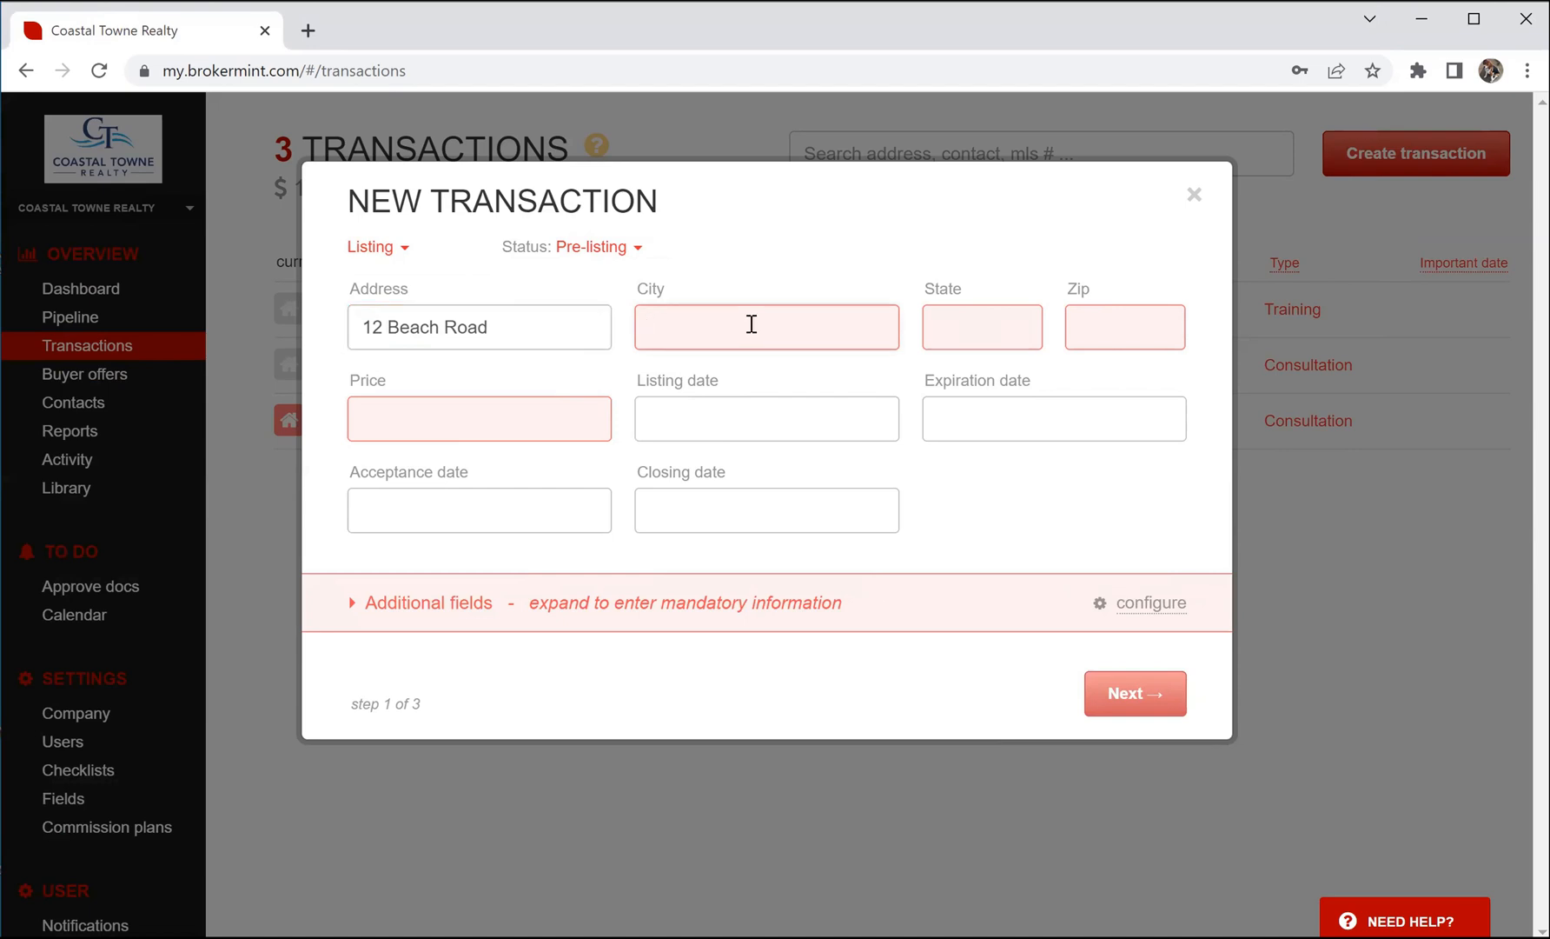
type(".")
key("Tab")
type(".")
key("Tab")
type(".")
key("Tab")
type("0")
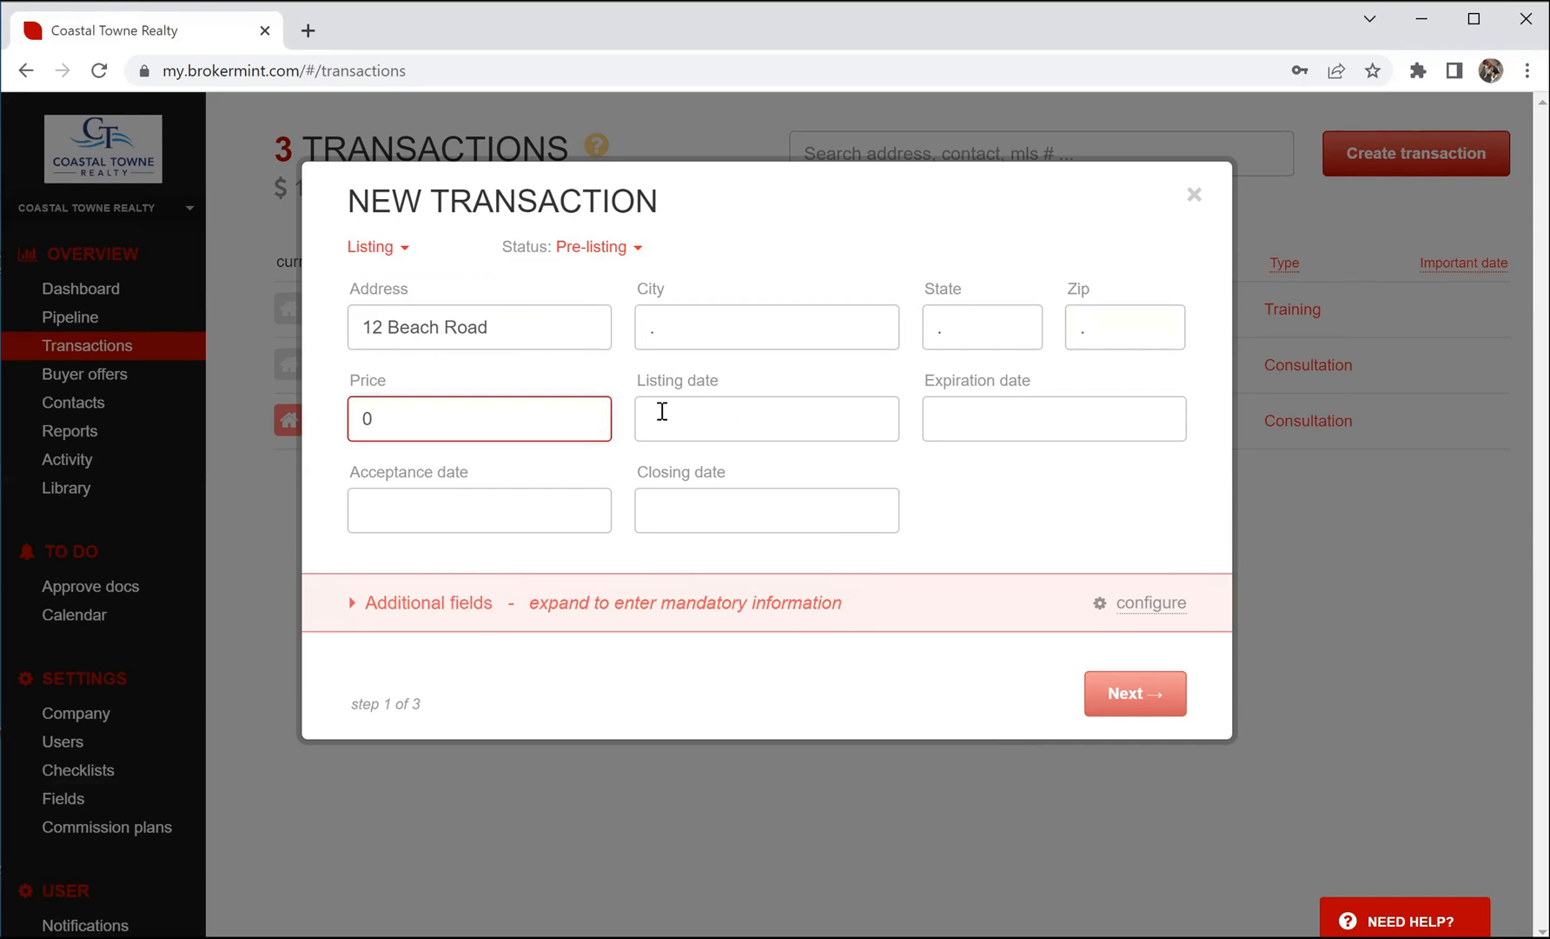
Step: Set the listing date to Jan 20, 2023 and the expiration date to Apr 30, 2023
left_click(706, 414)
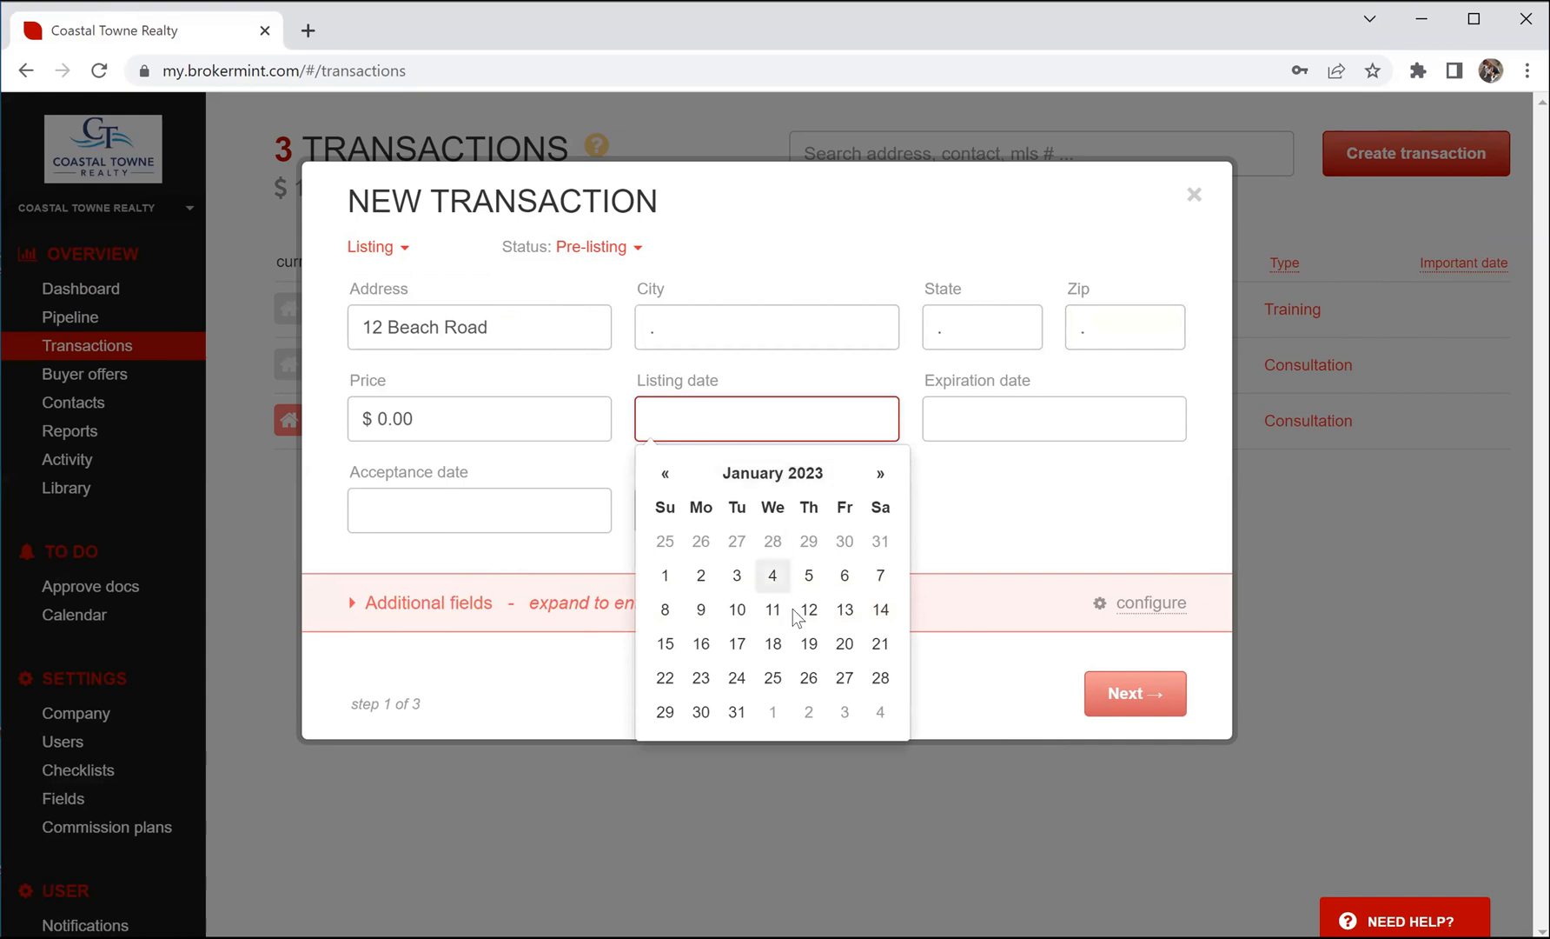
left_click(845, 643)
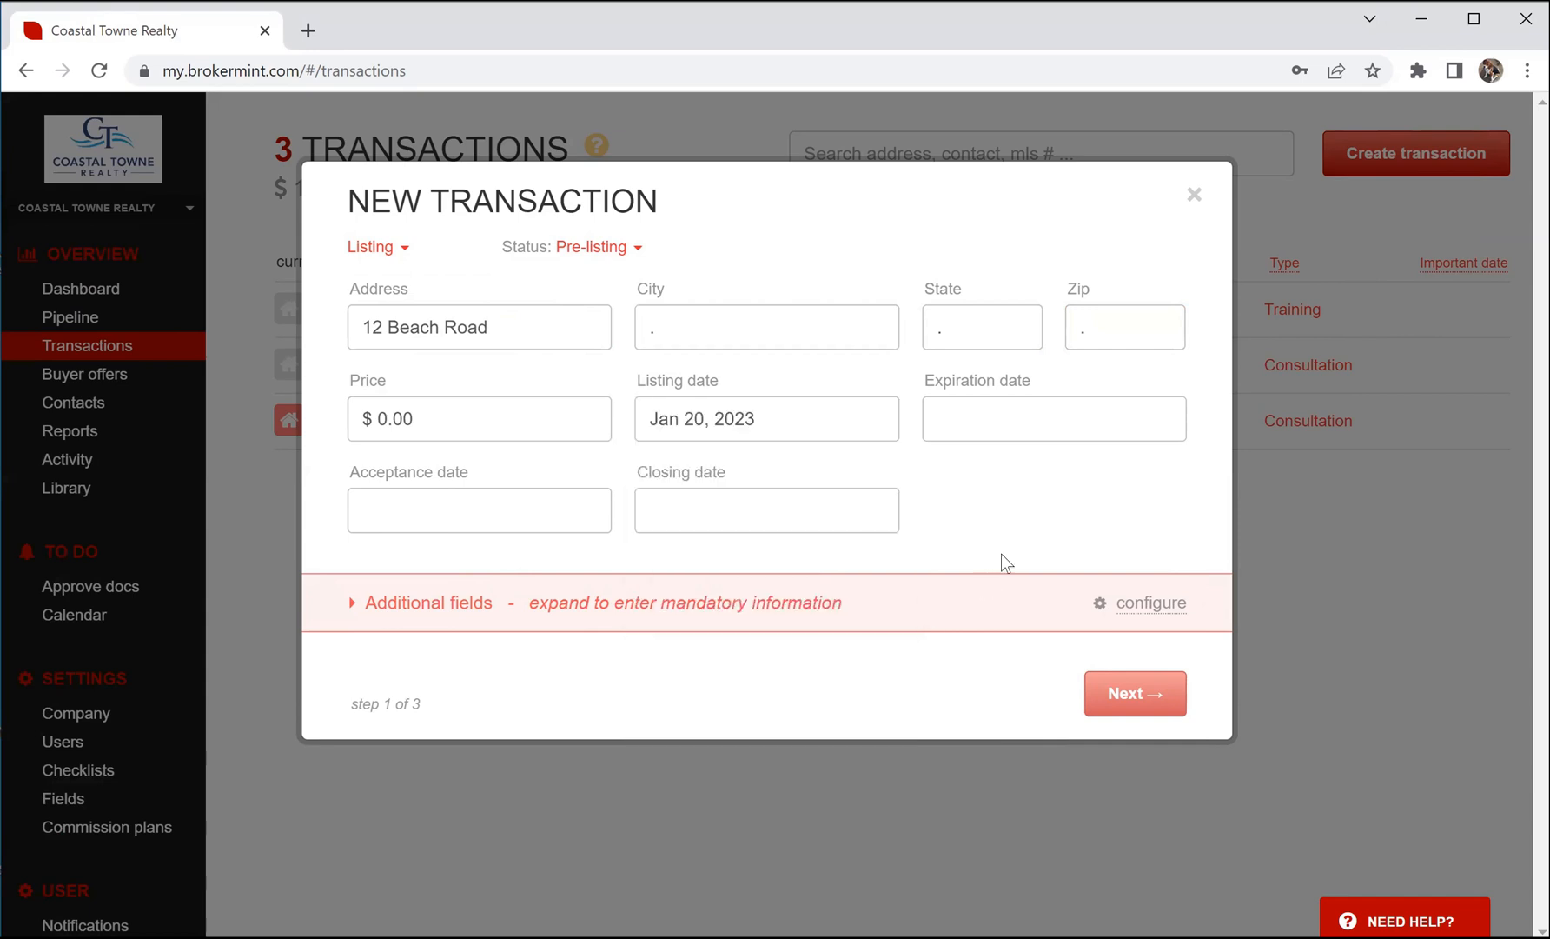
left_click(1025, 423)
left_click(1167, 475)
left_click(1166, 475)
left_click(1166, 474)
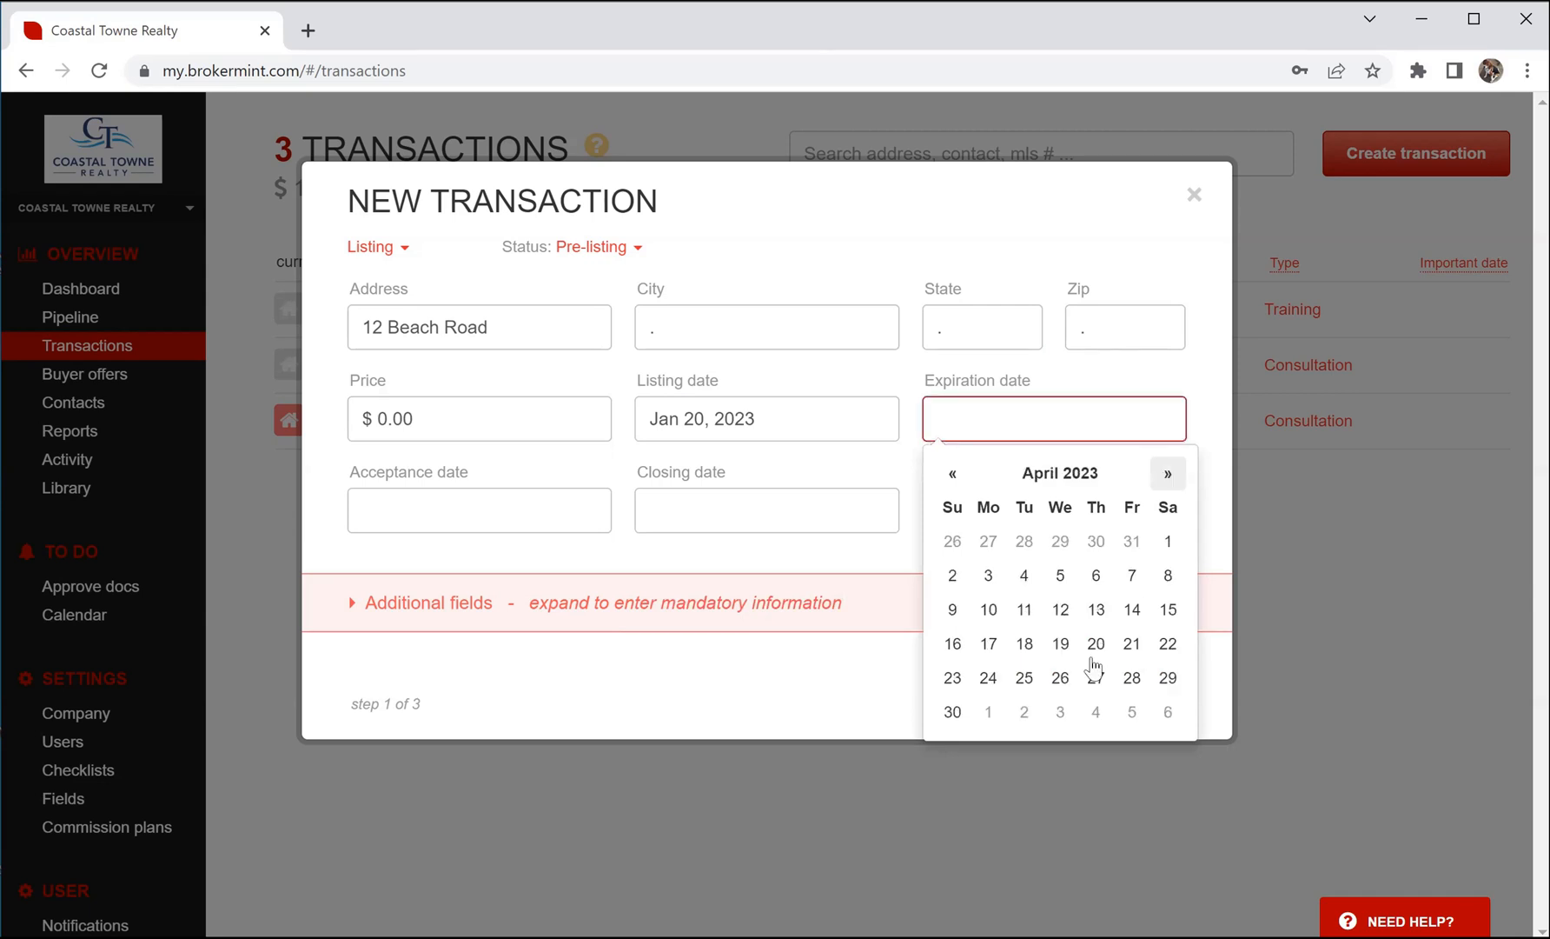
left_click(953, 713)
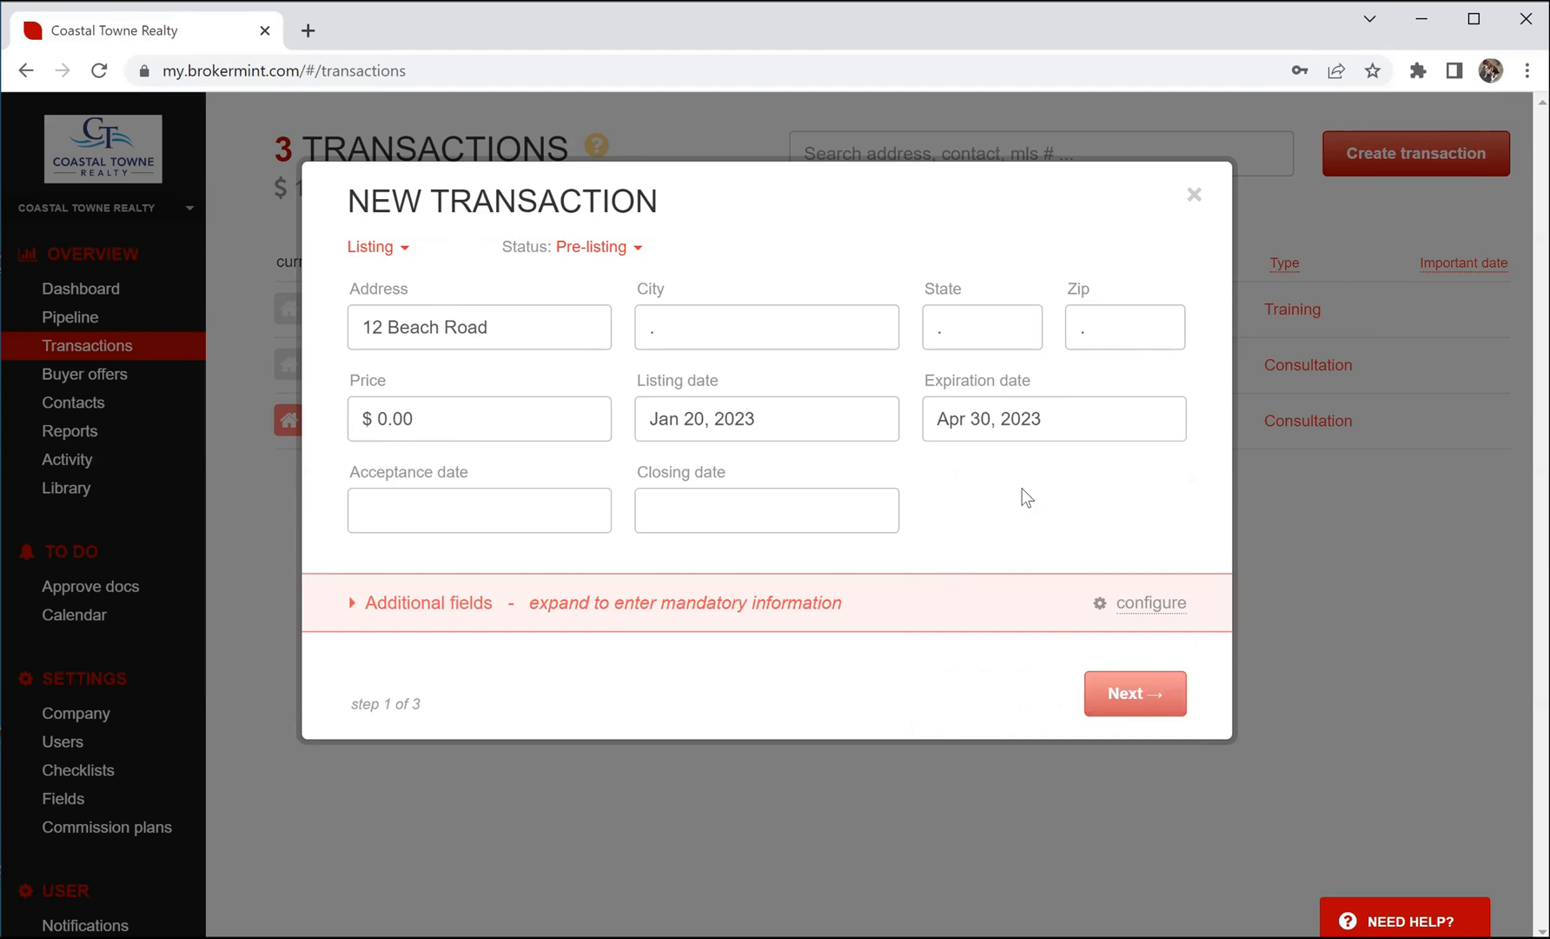
Step: In the additional fields, set the referral/split to NO, the property type to Single family and the lead source to Past Client
left_click(400, 605)
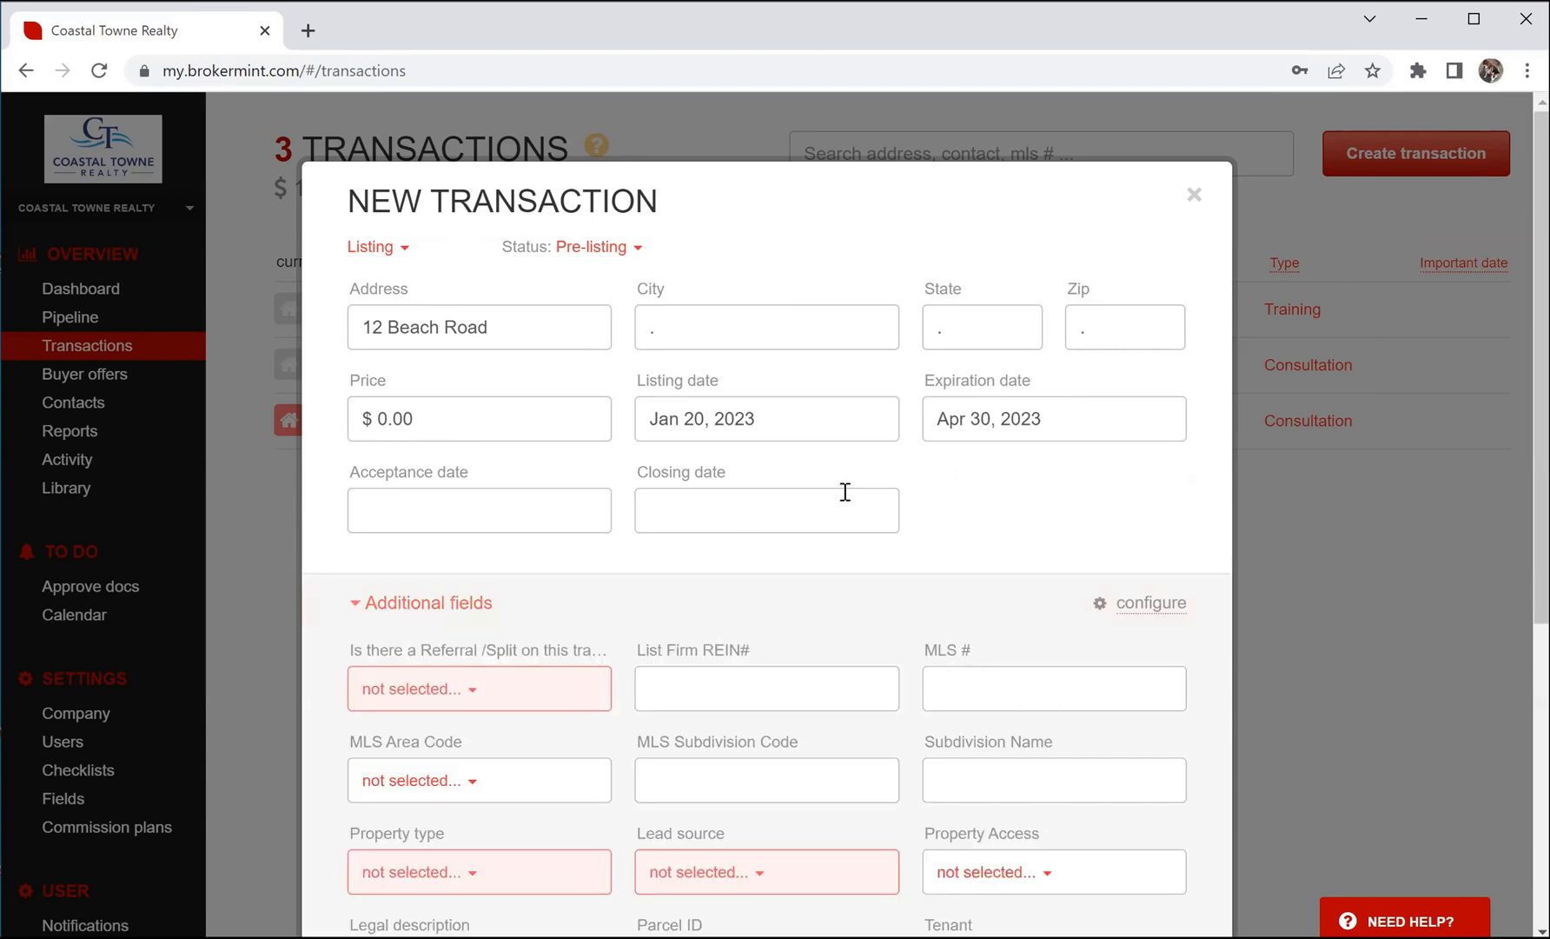
scroll(525, 493, "down", 3)
left_click(458, 469)
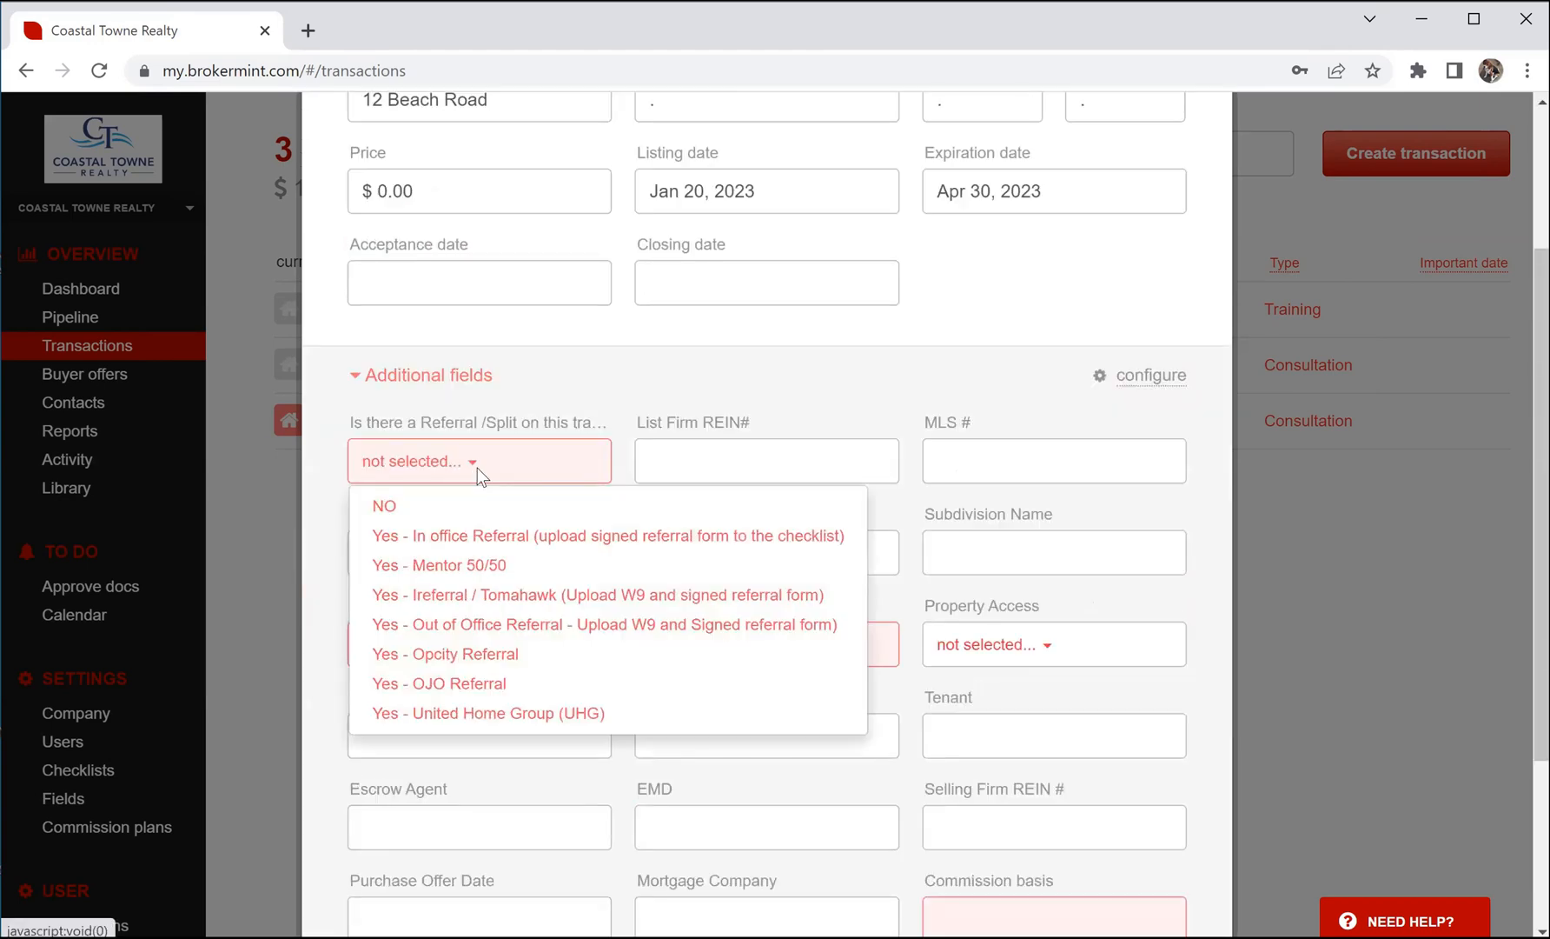
left_click(423, 501)
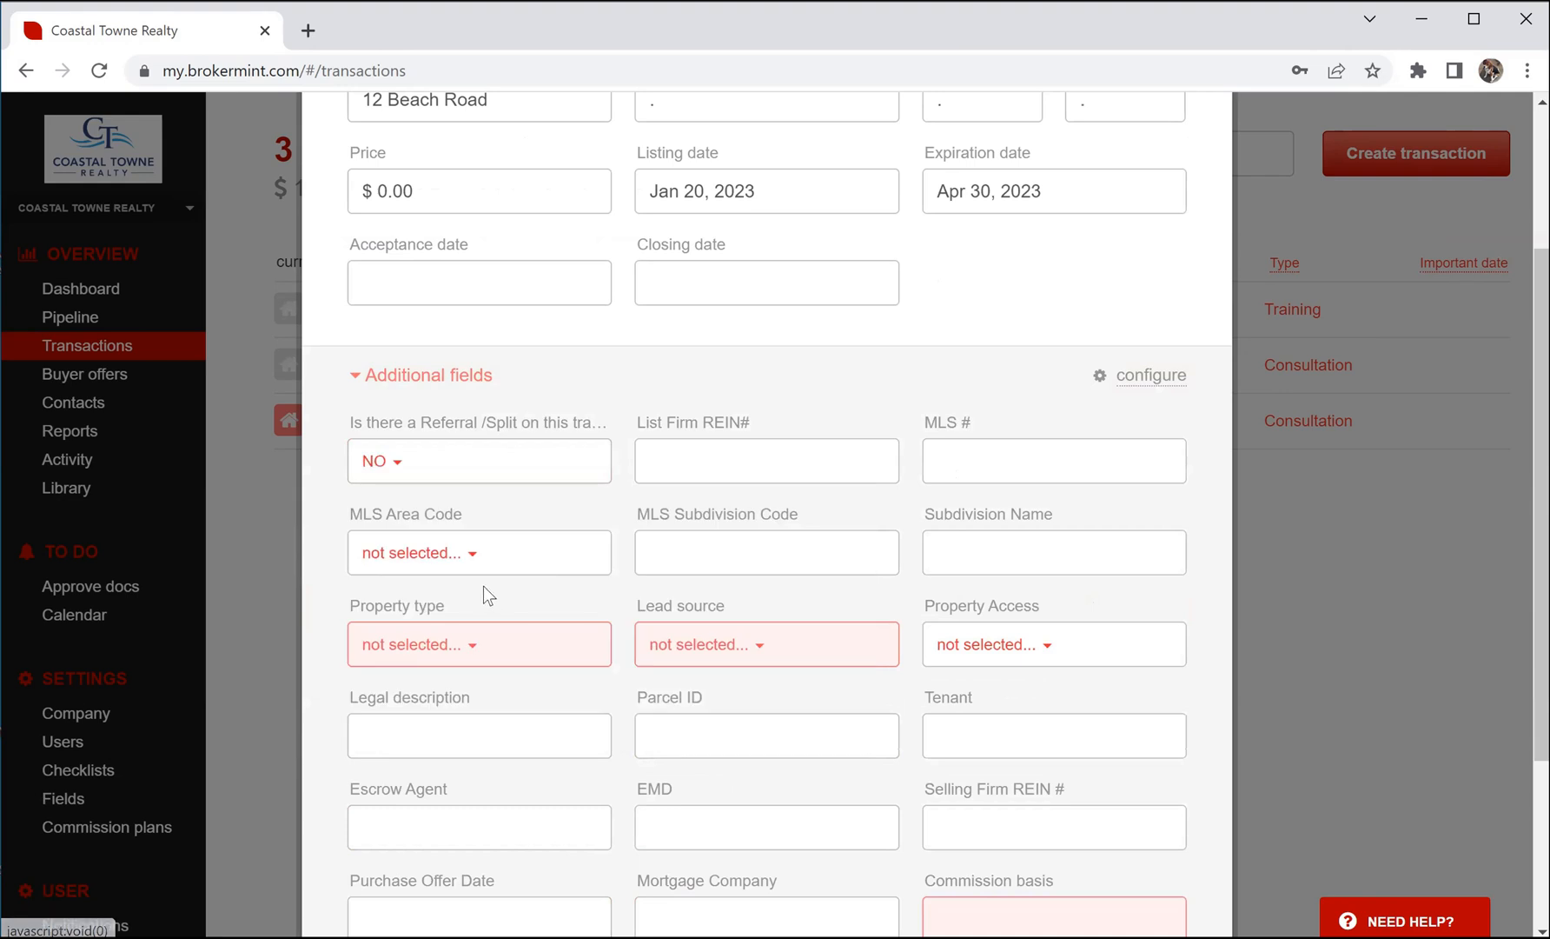
left_click(446, 645)
left_click(766, 662)
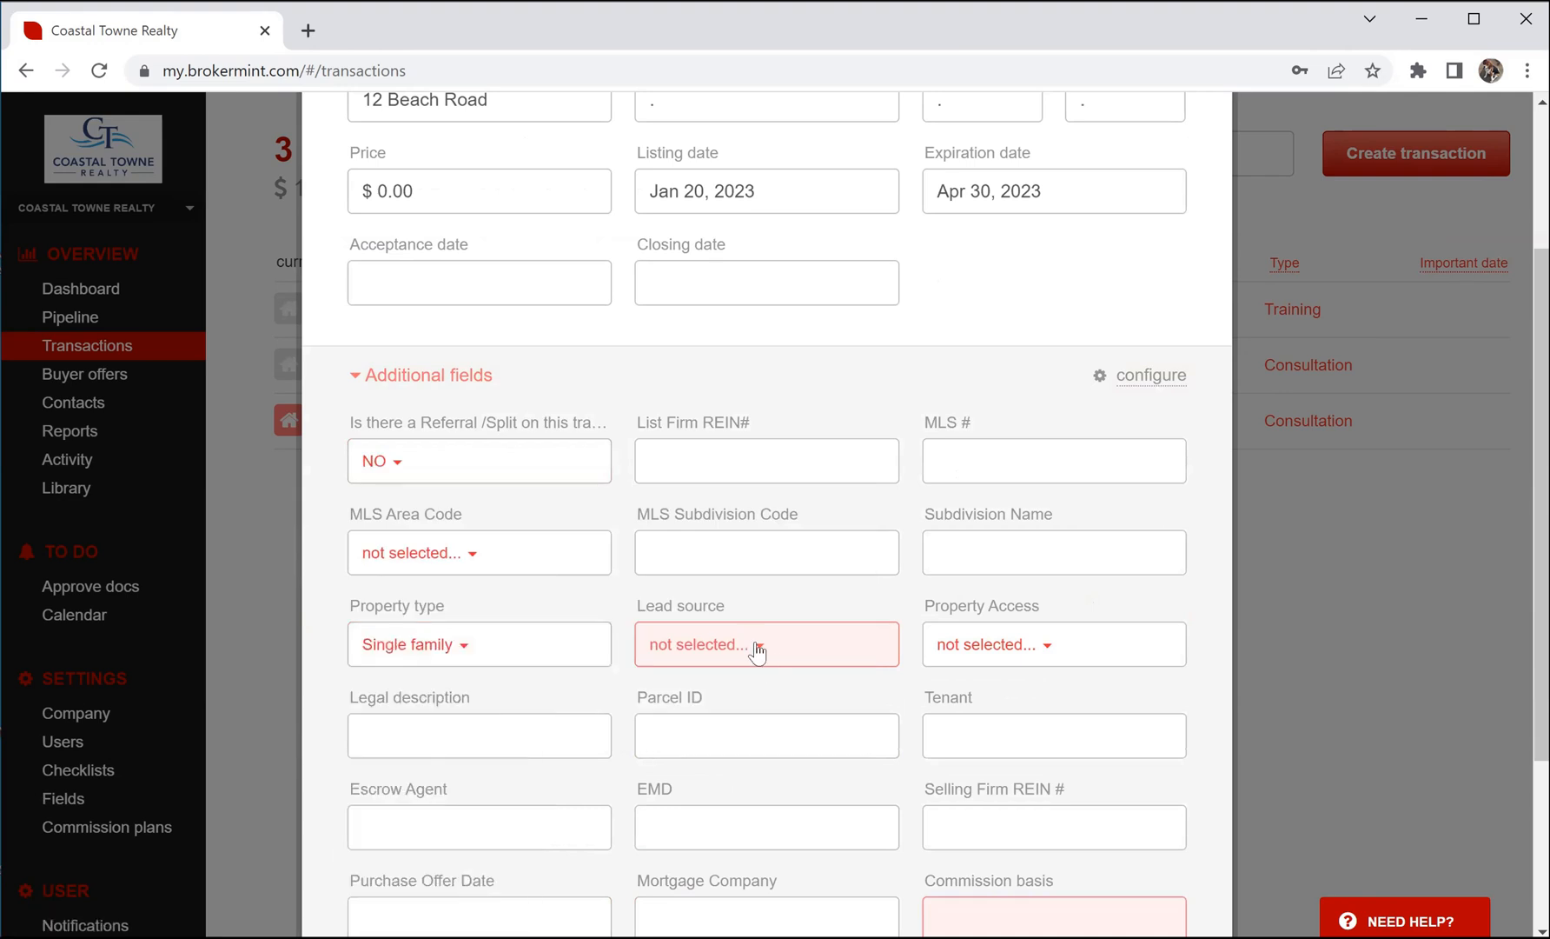
left_click(752, 645)
left_click(714, 694)
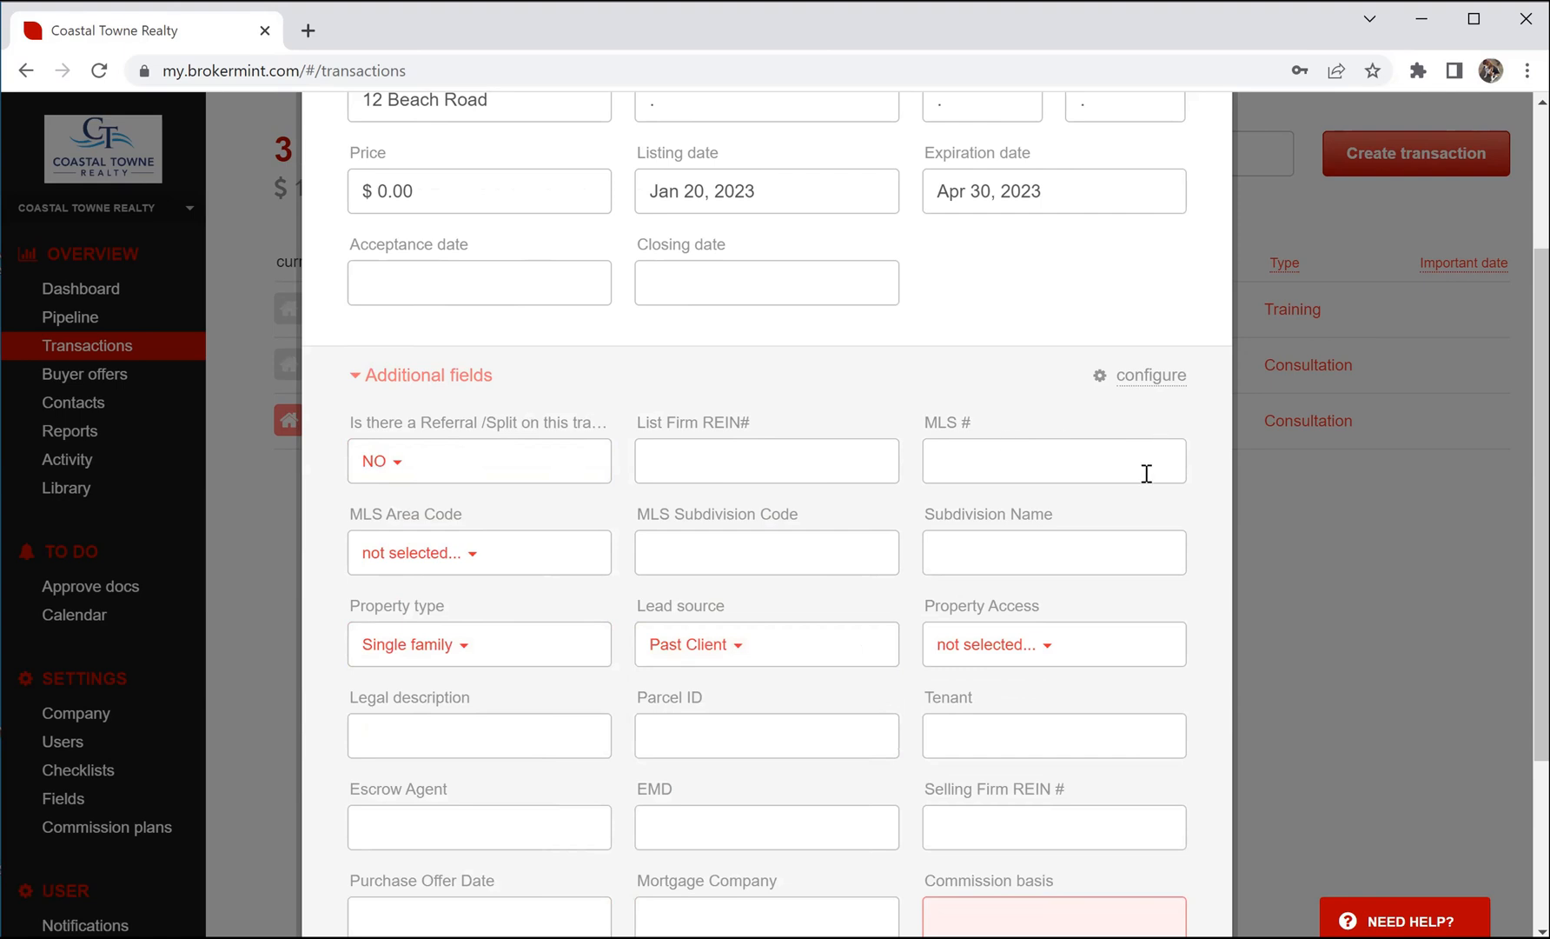
Step: Set the commission basis to 0 and the NC transaction field to No, and proceed to the agents and commissions stage
scroll(1151, 525, "down", 3)
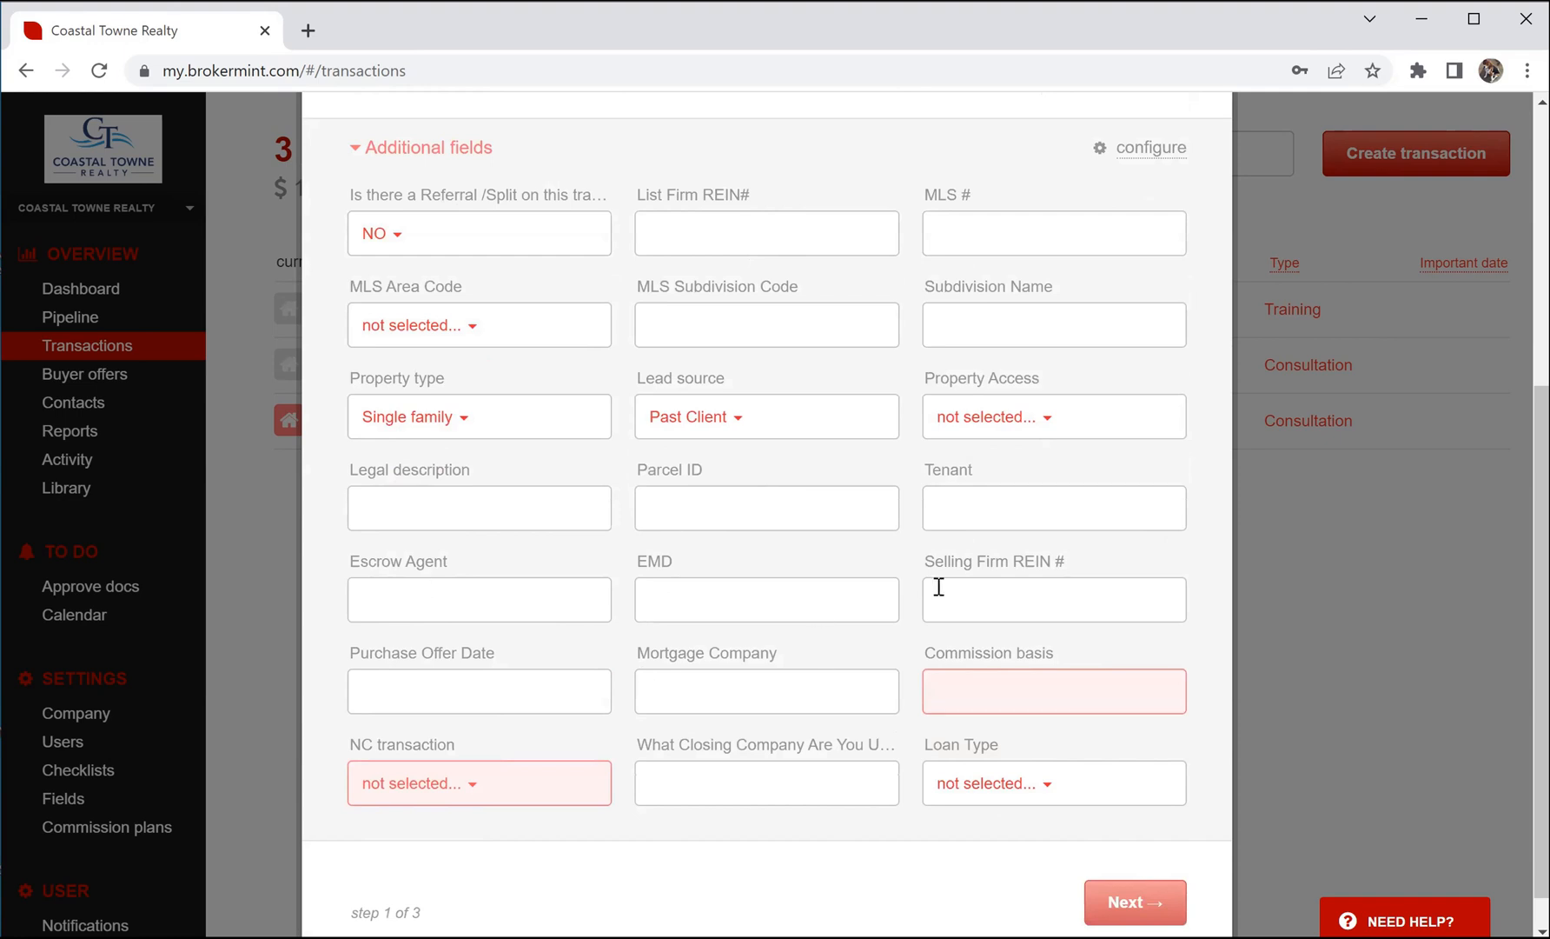
scroll(1208, 595, "down", 1)
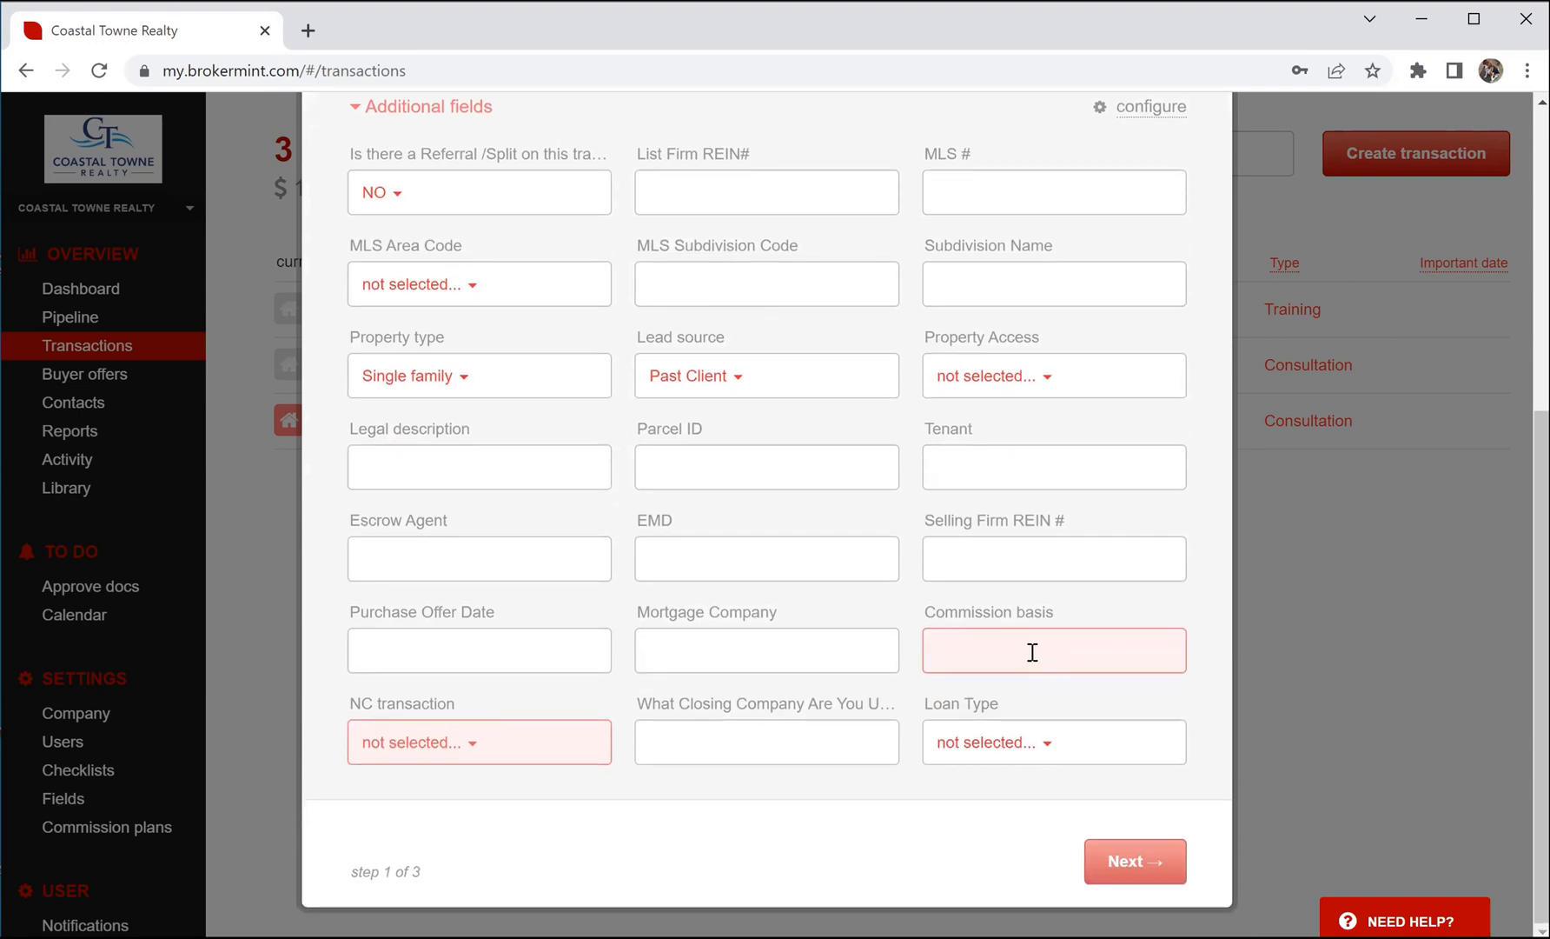
left_click(1039, 650)
type("0")
key("Tab")
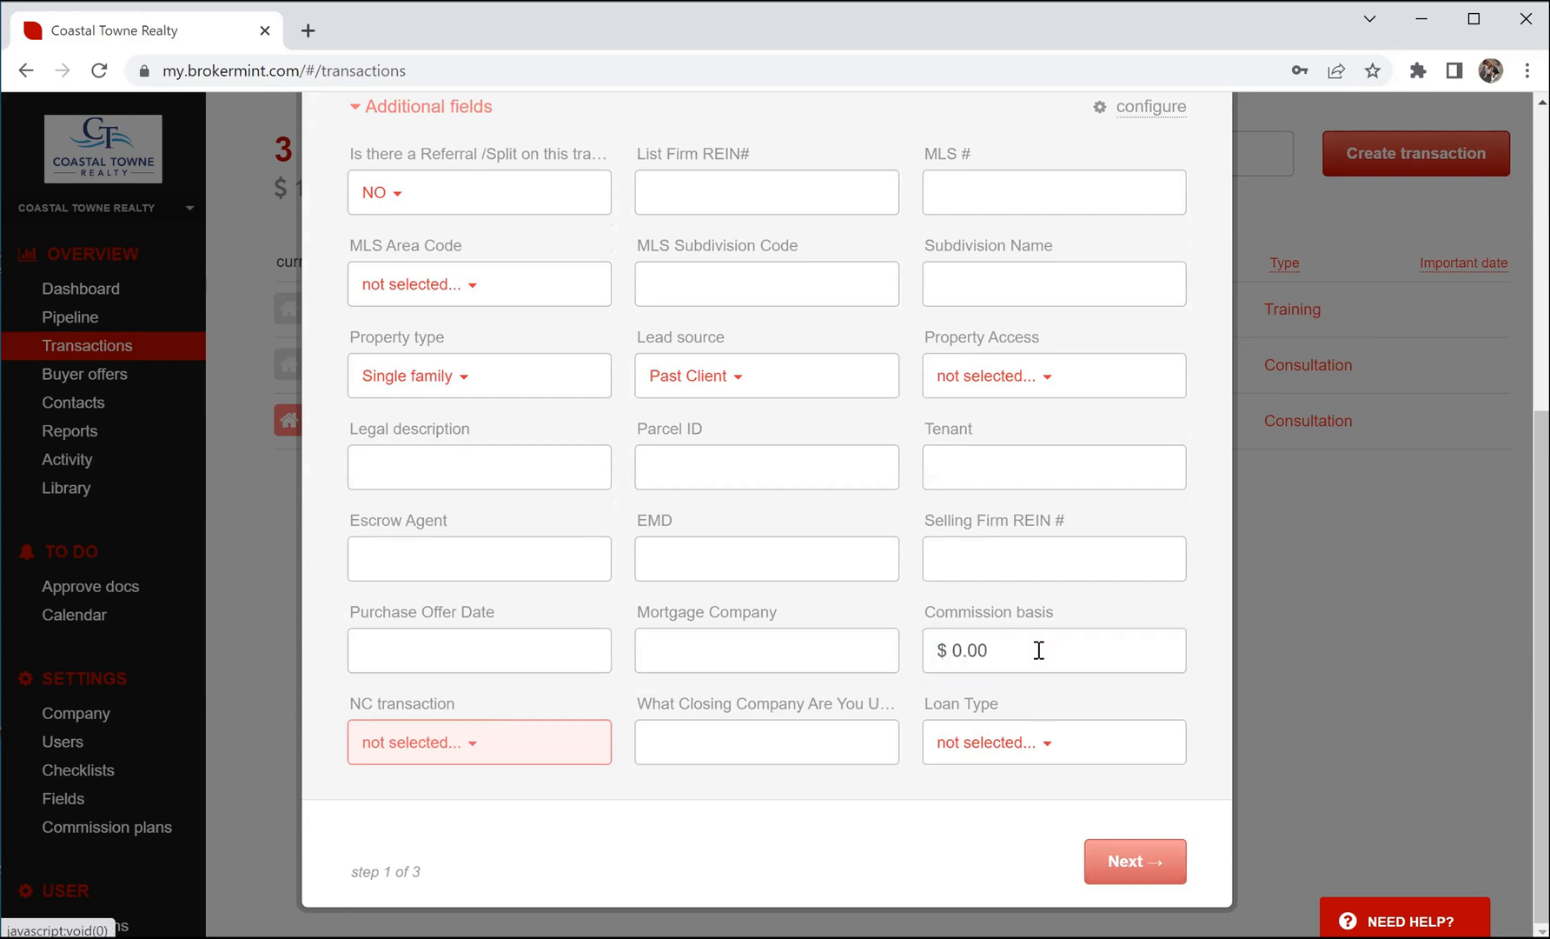
left_click(449, 740)
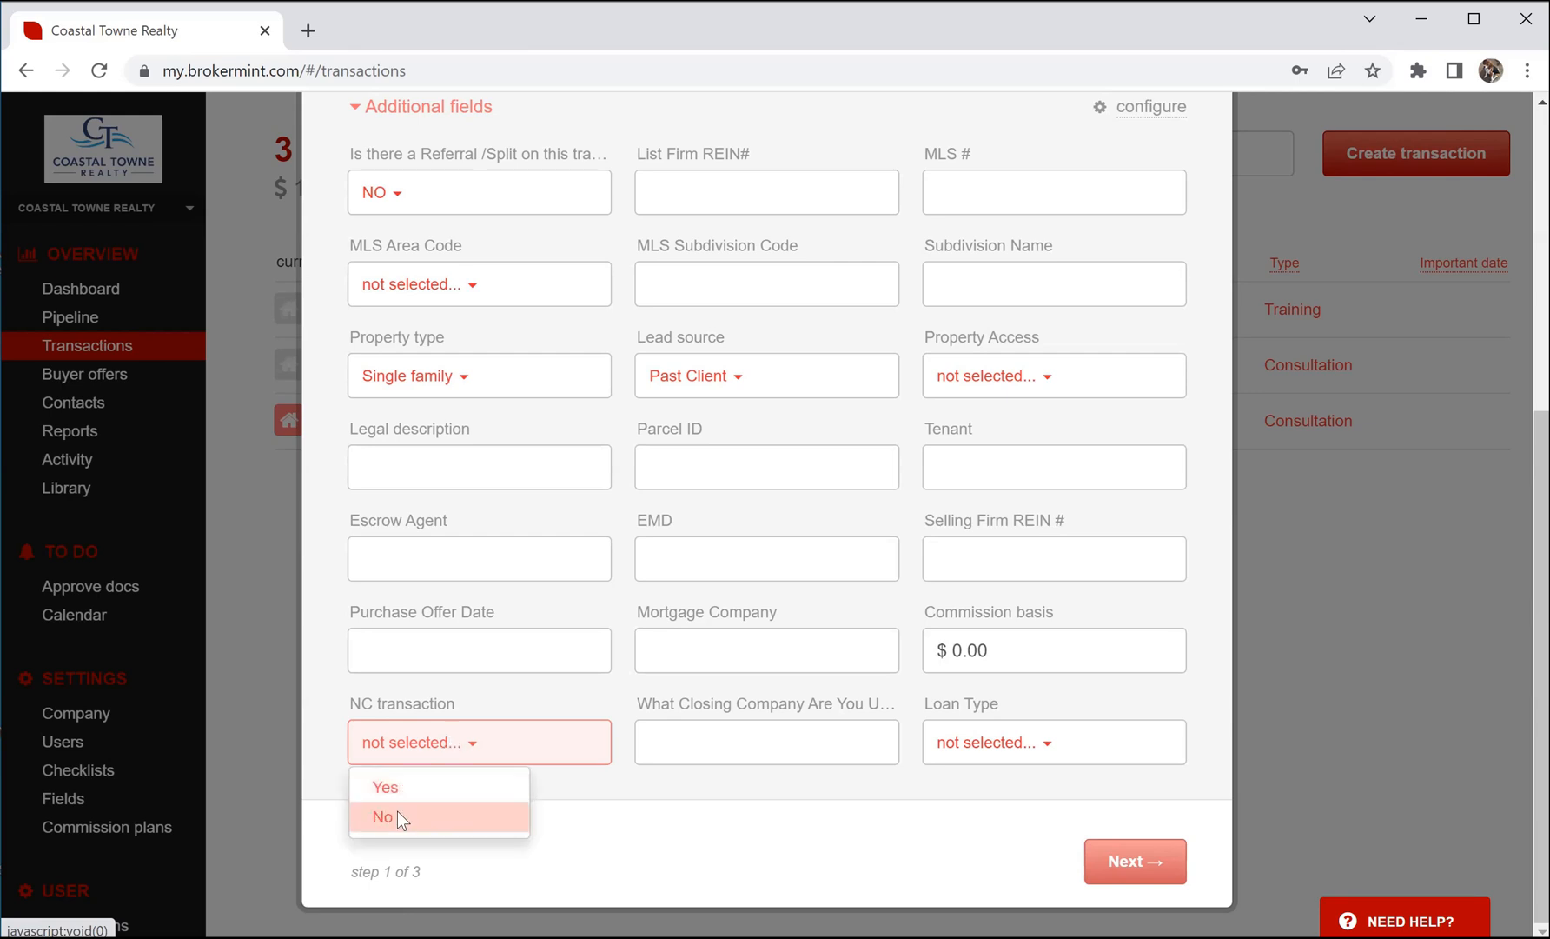
left_click(397, 813)
left_click(1134, 862)
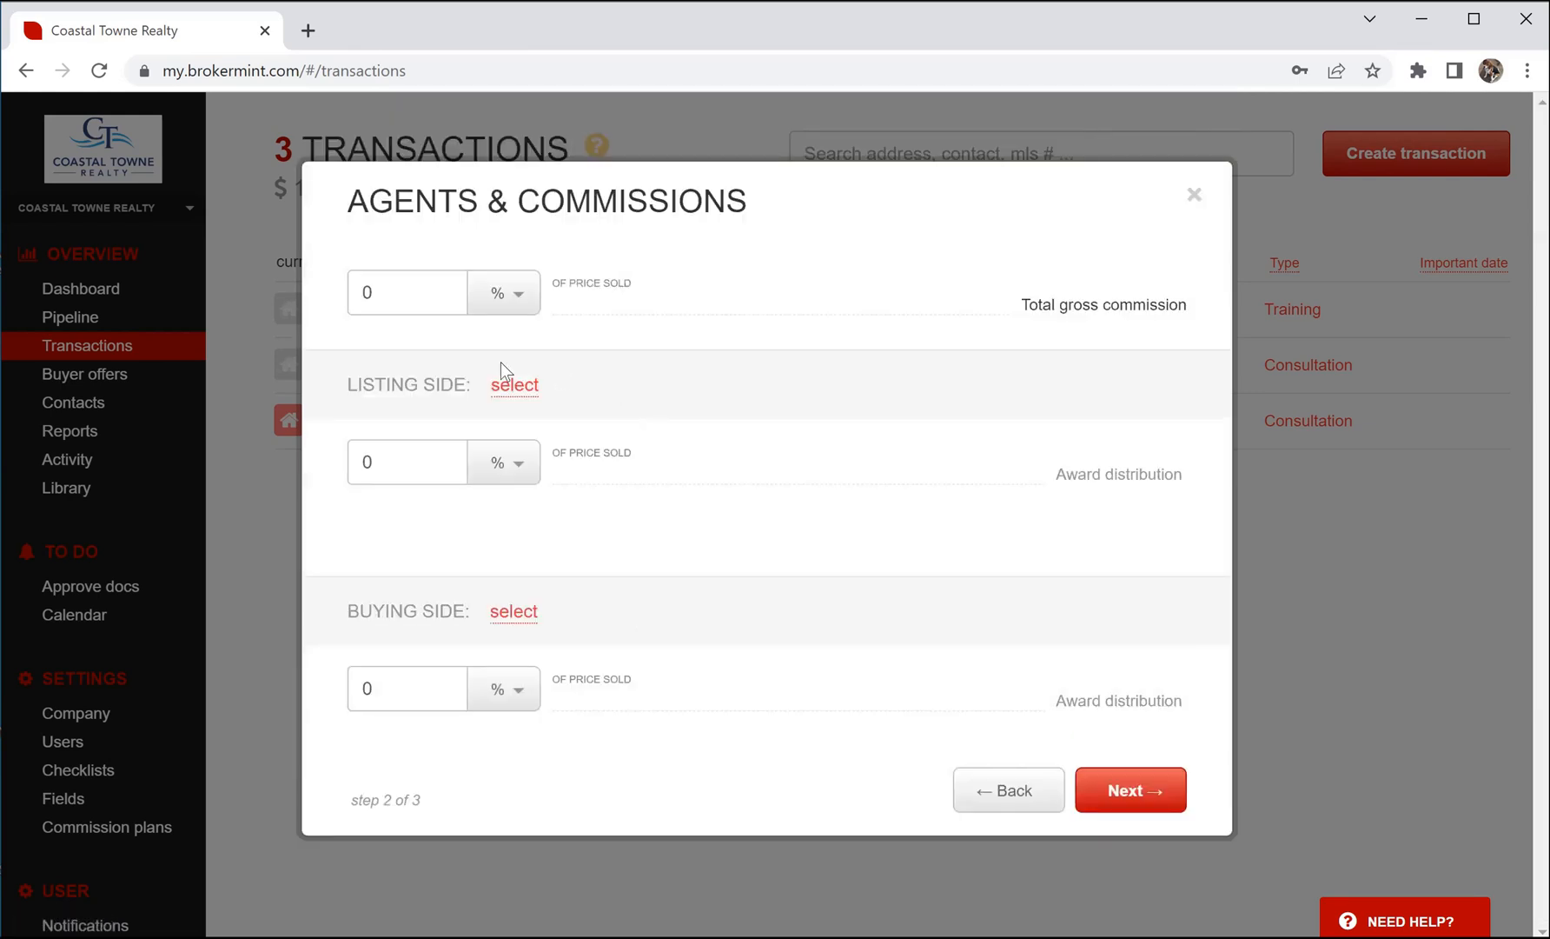
Step: Set both the total gross commission and the listing side's commission to 3% of the price sold
left_click(515, 298)
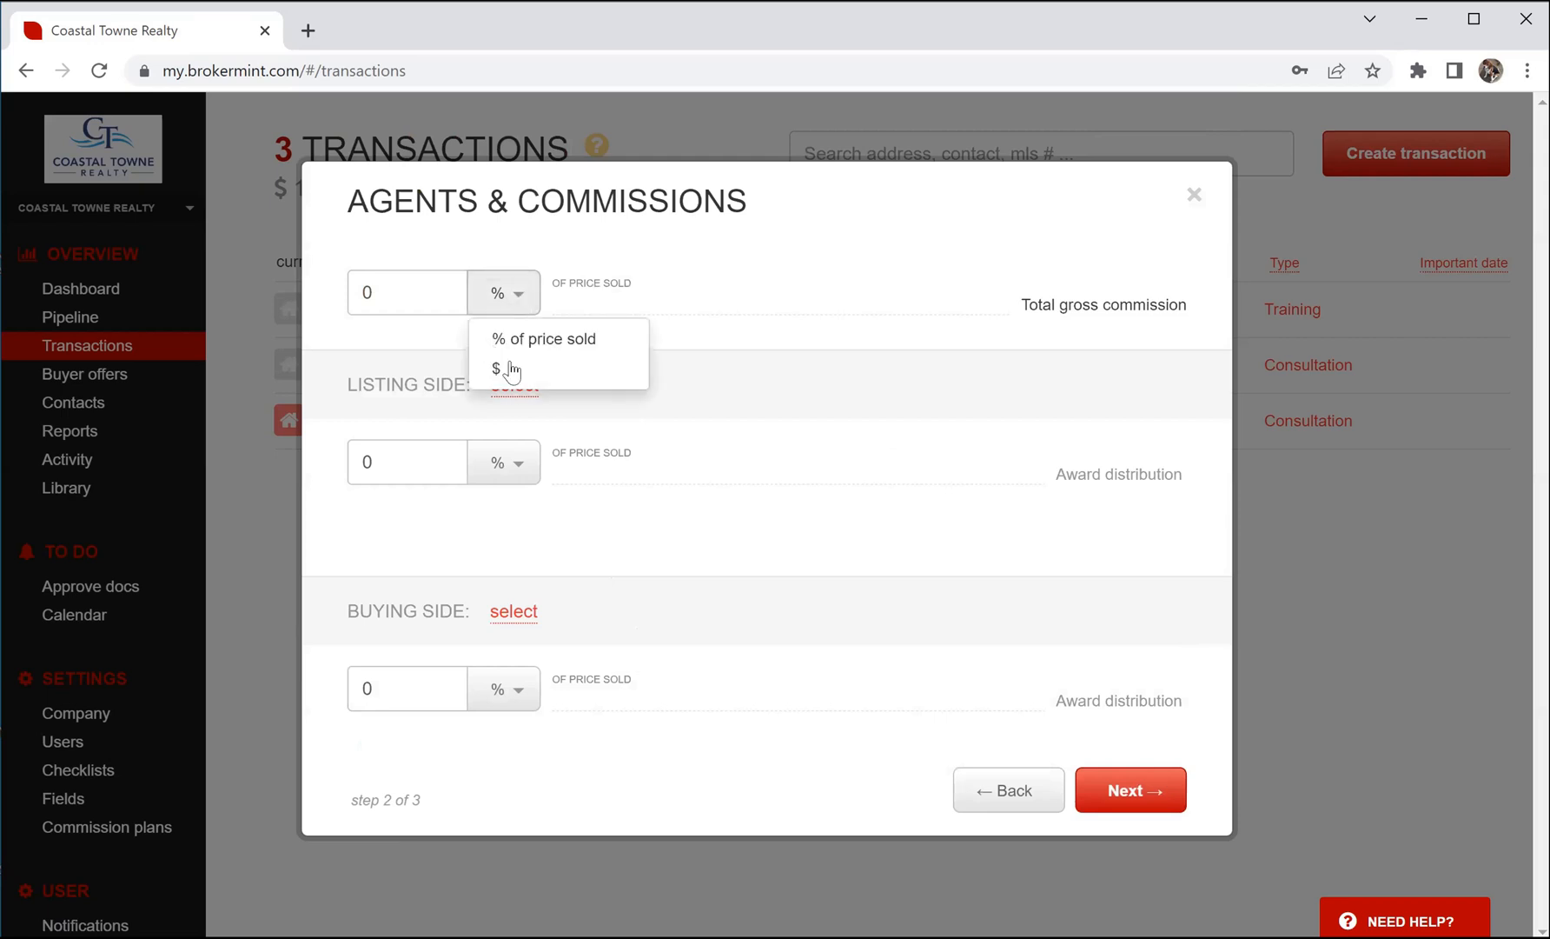
left_click(339, 292)
left_click_drag(384, 293, 325, 293)
type("3")
left_click_drag(415, 461, 315, 454)
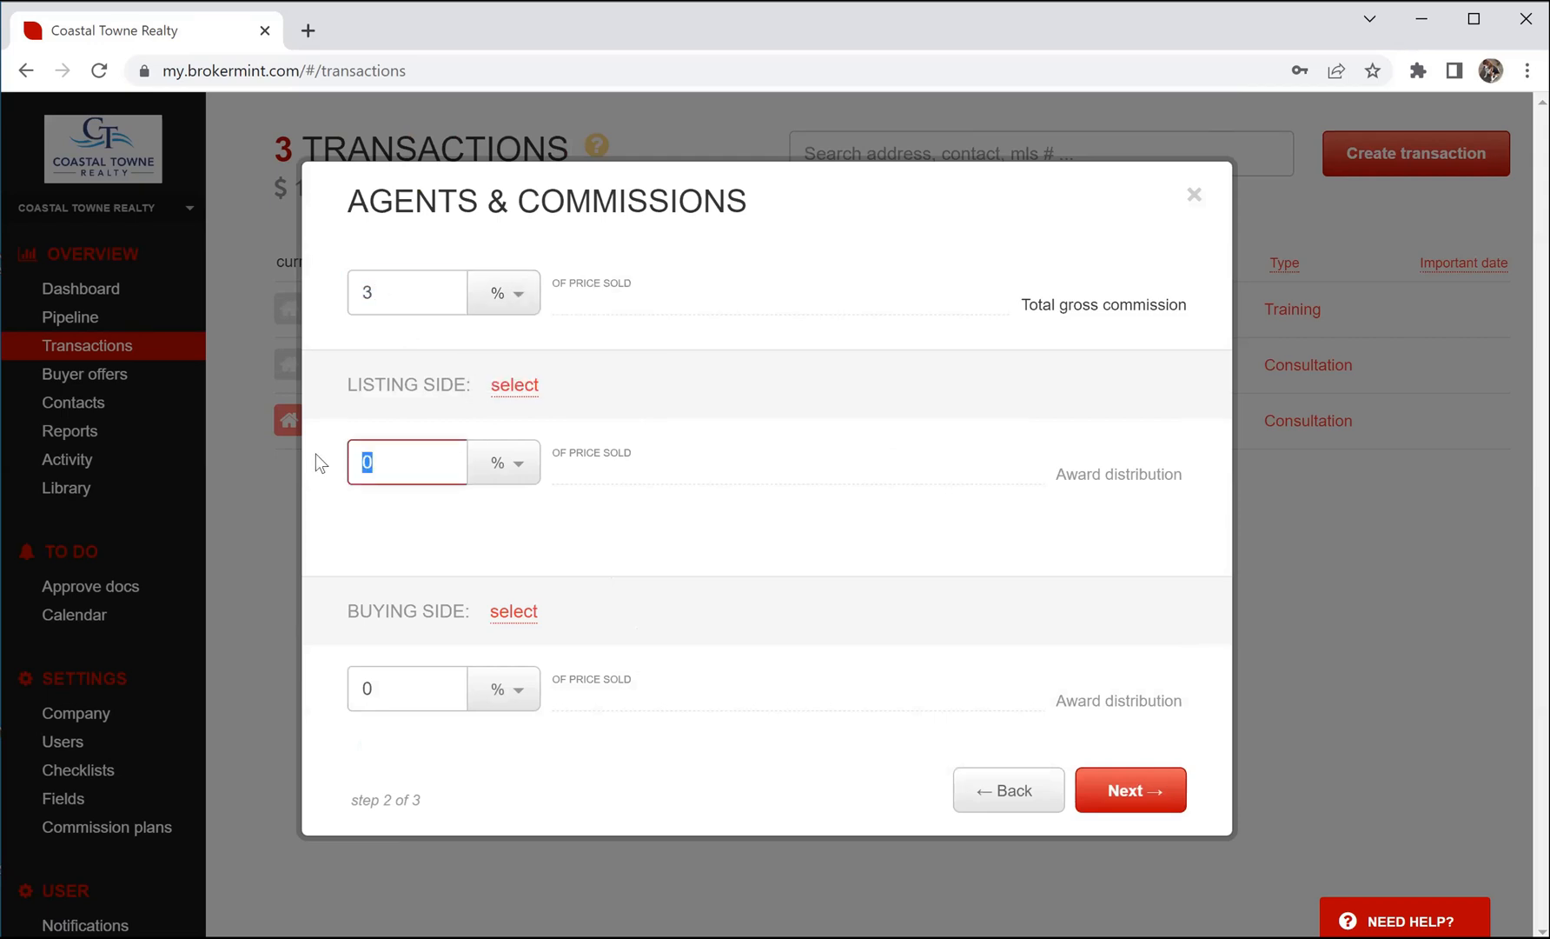
type("3")
Step: Set Coastal Towne Realty as the representative of the listing side
left_click(515, 384)
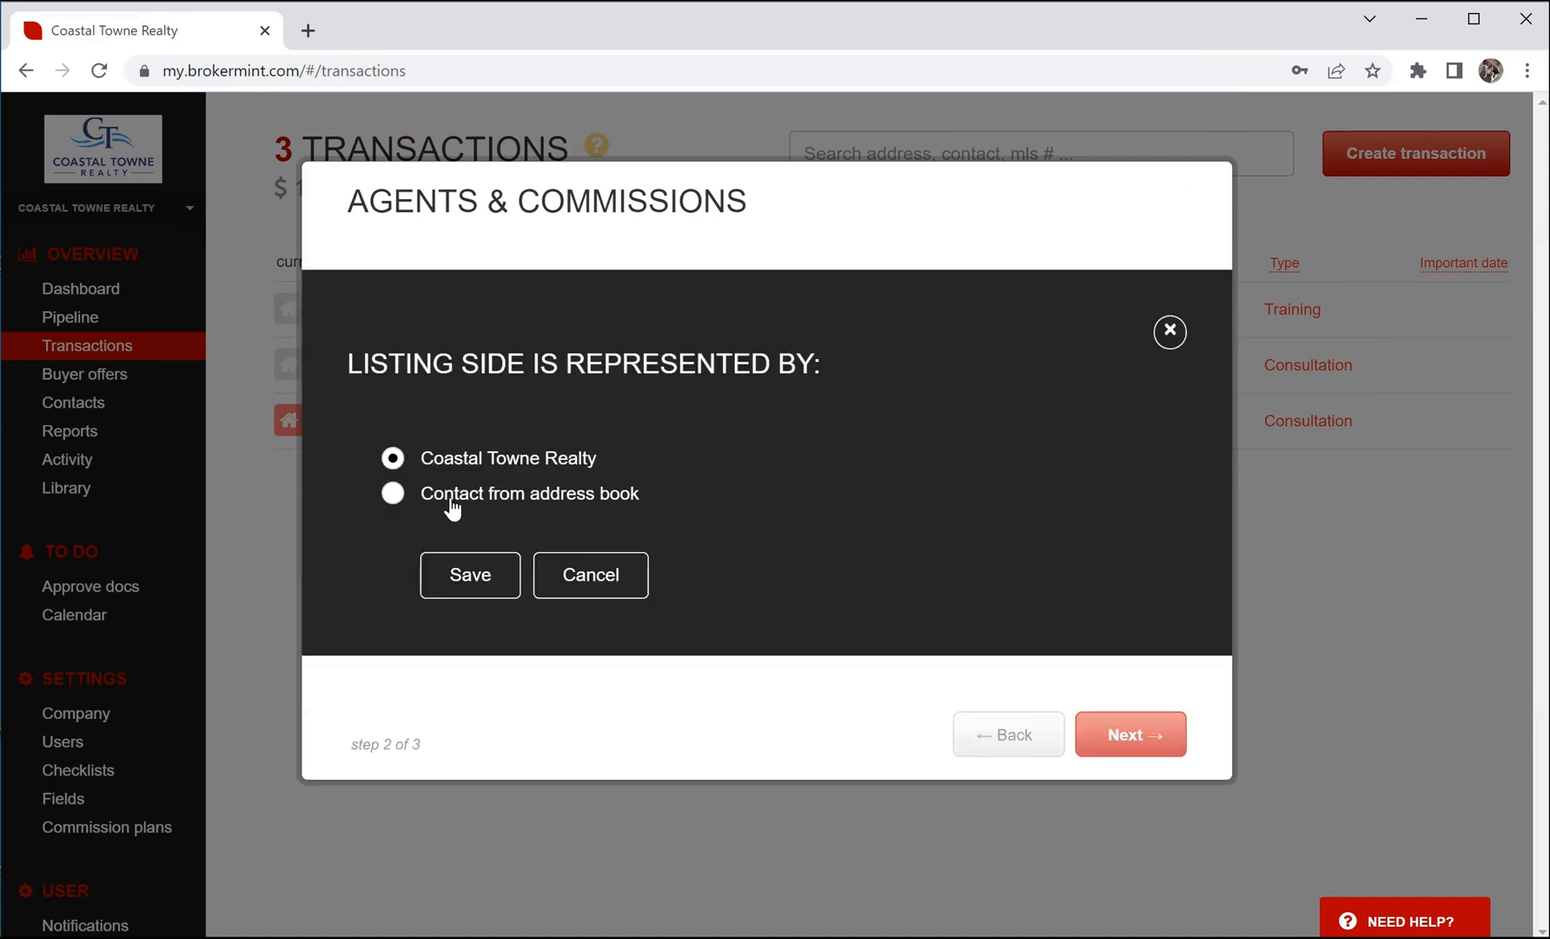
left_click(393, 493)
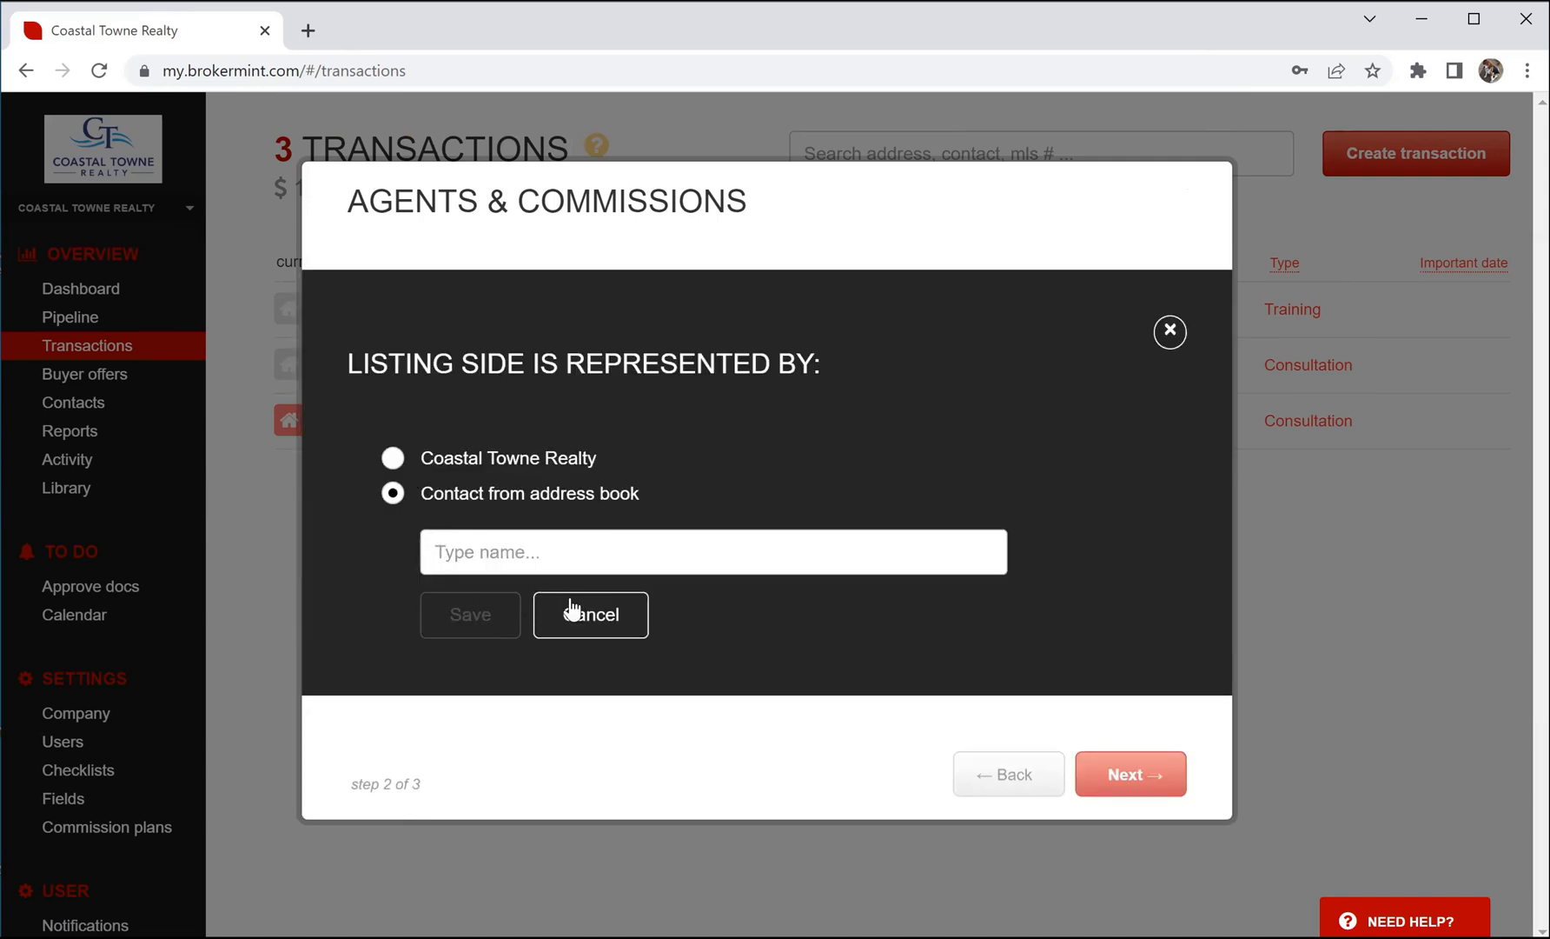
left_click(393, 458)
left_click(477, 581)
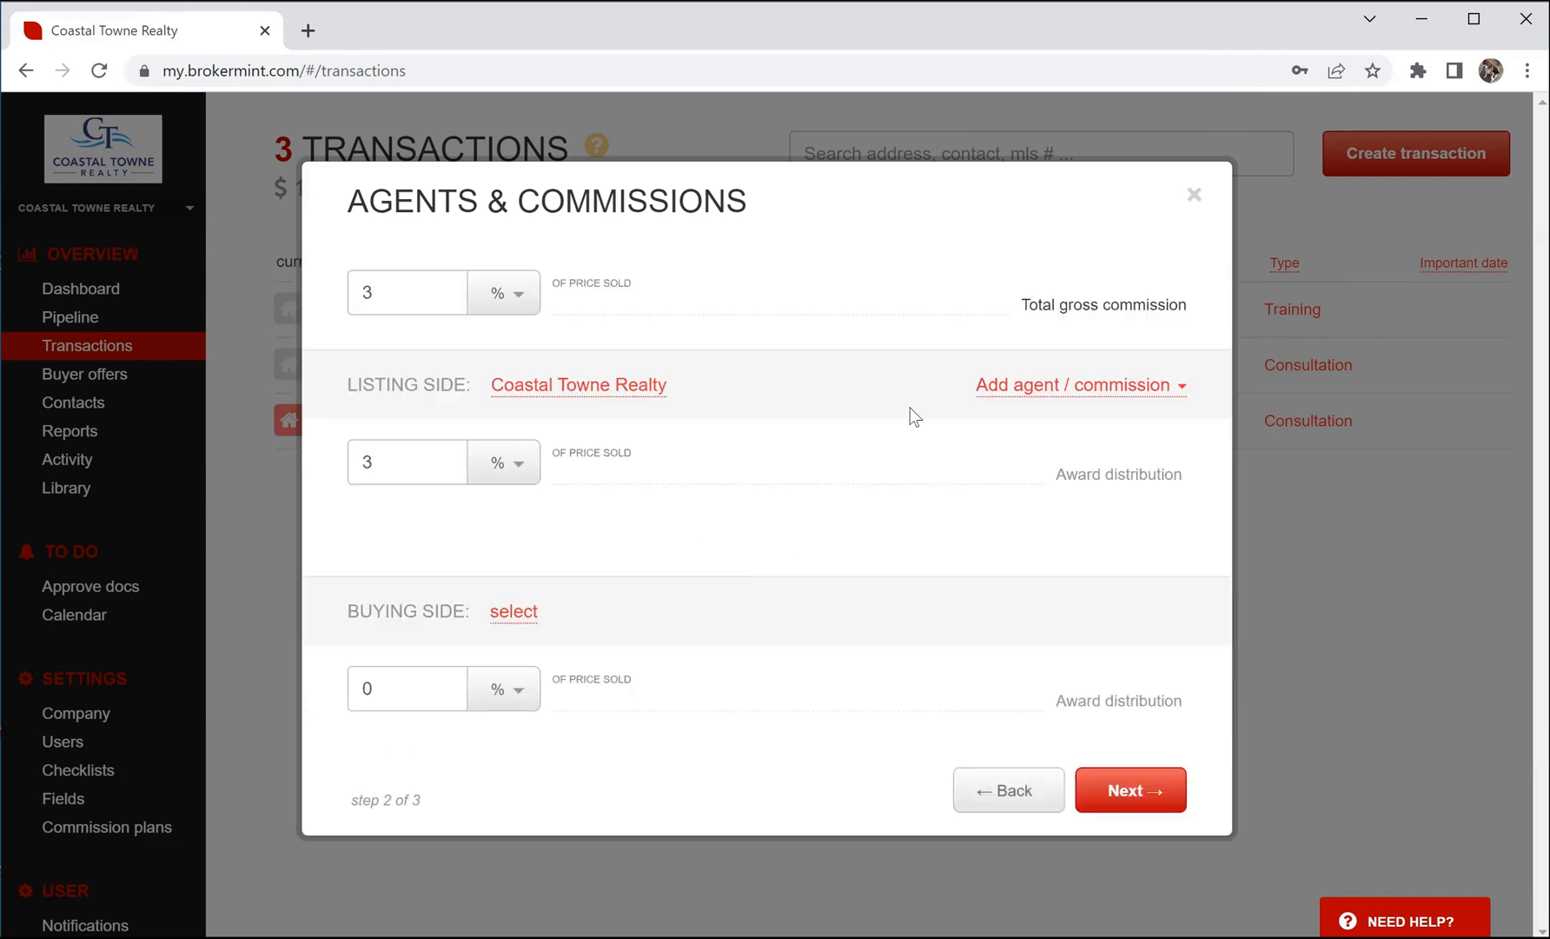
Step: Add the agent's user record with the Referral (85/15) commission plan to the listing side and proceed to the contacts stage
left_click(1033, 391)
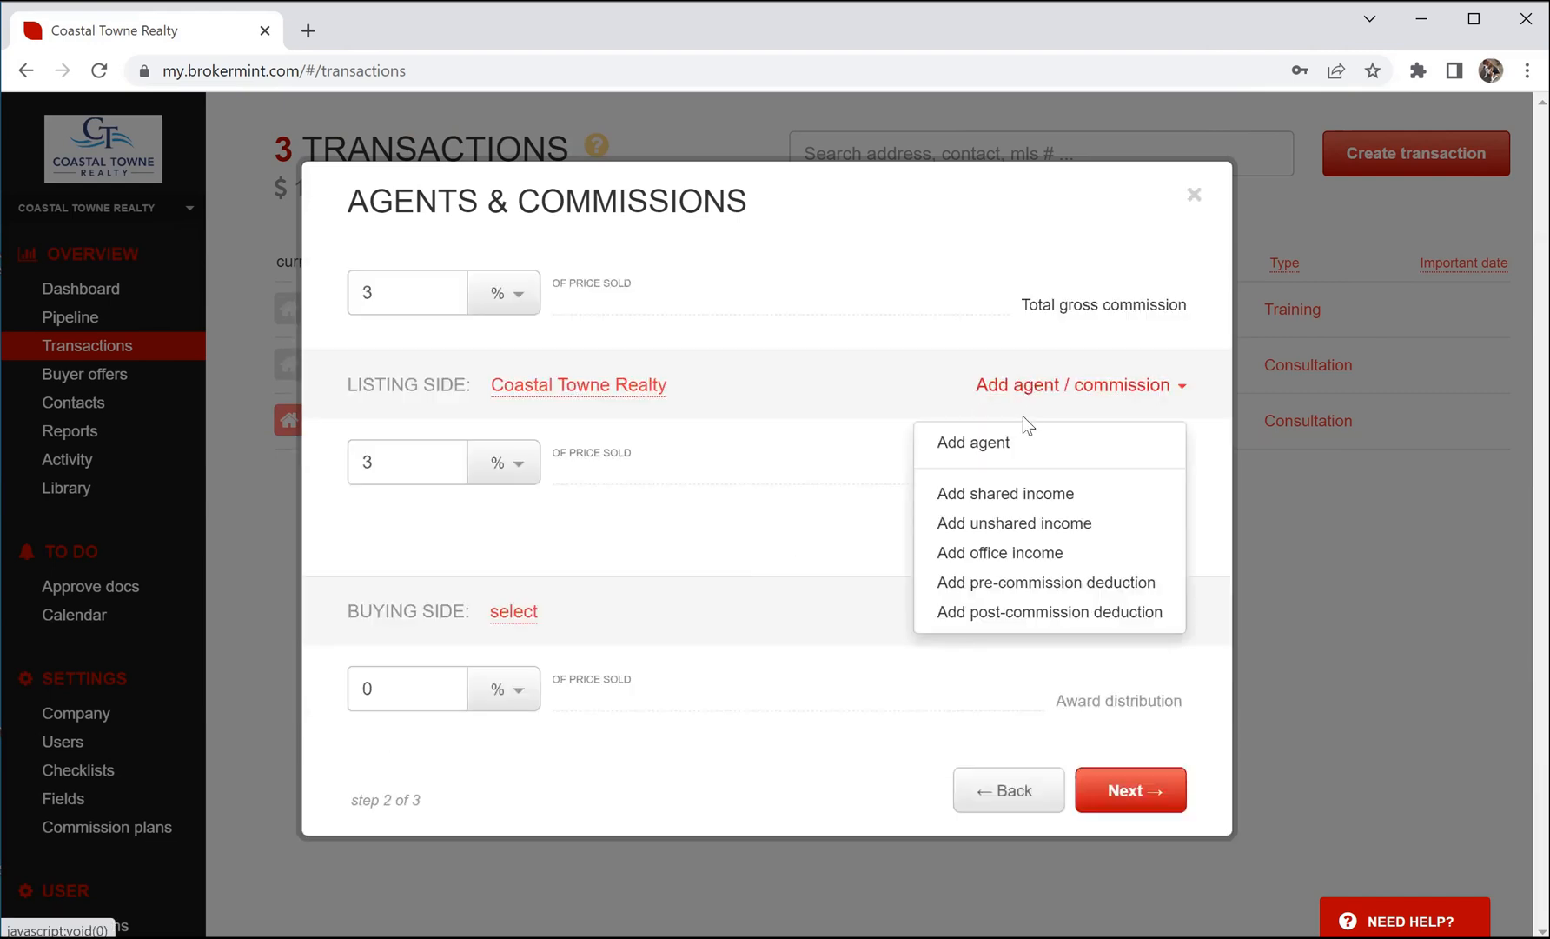
left_click(945, 445)
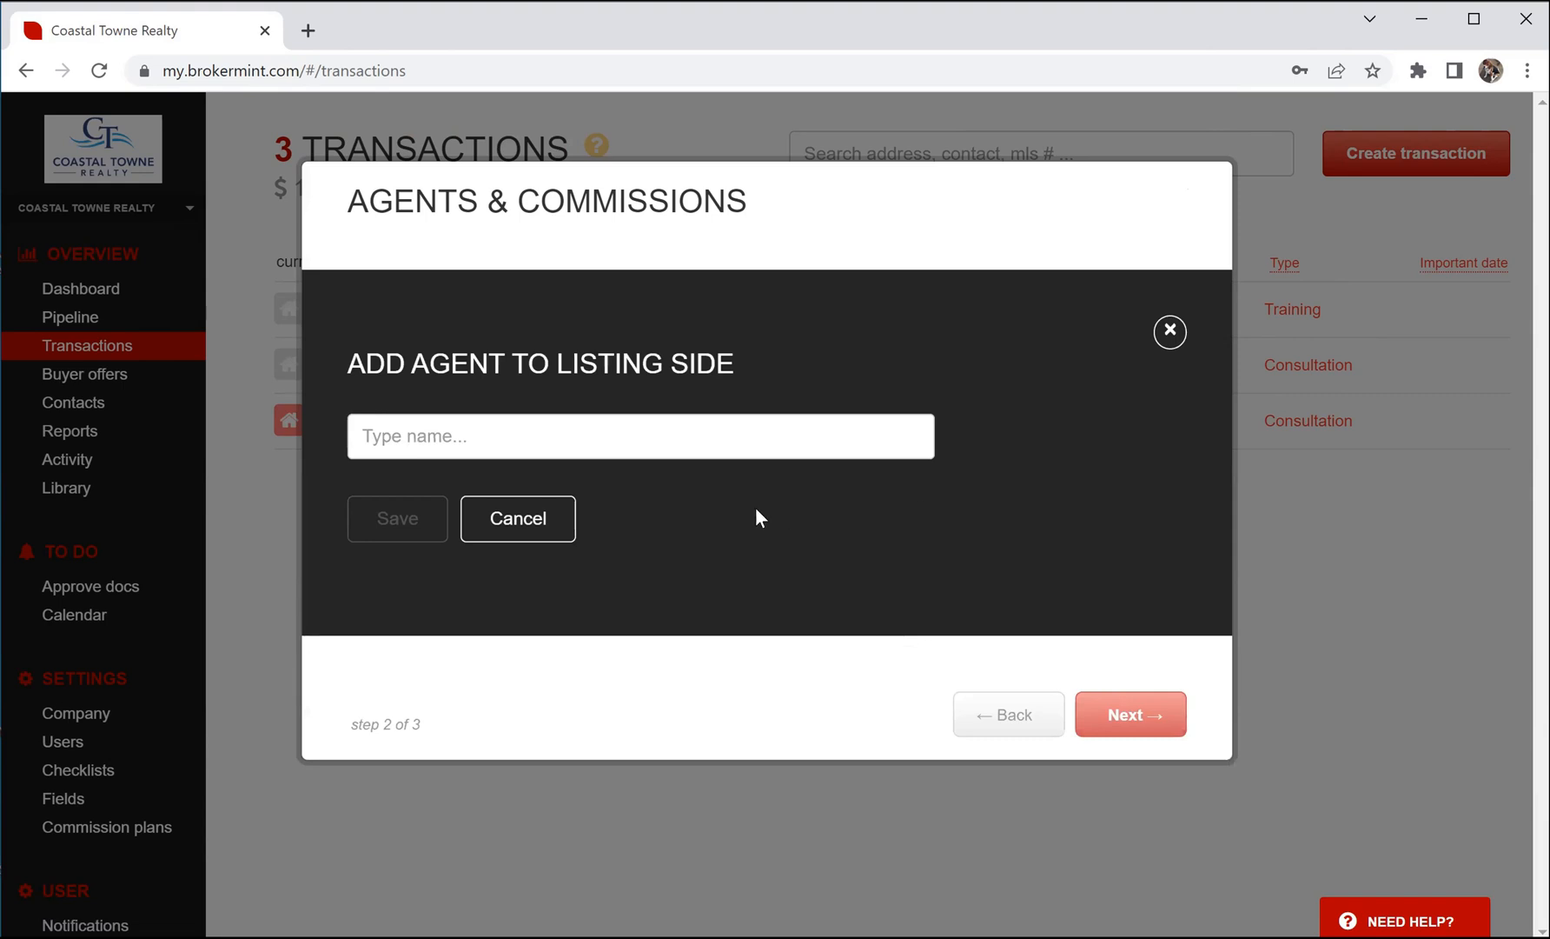
left_click(639, 445)
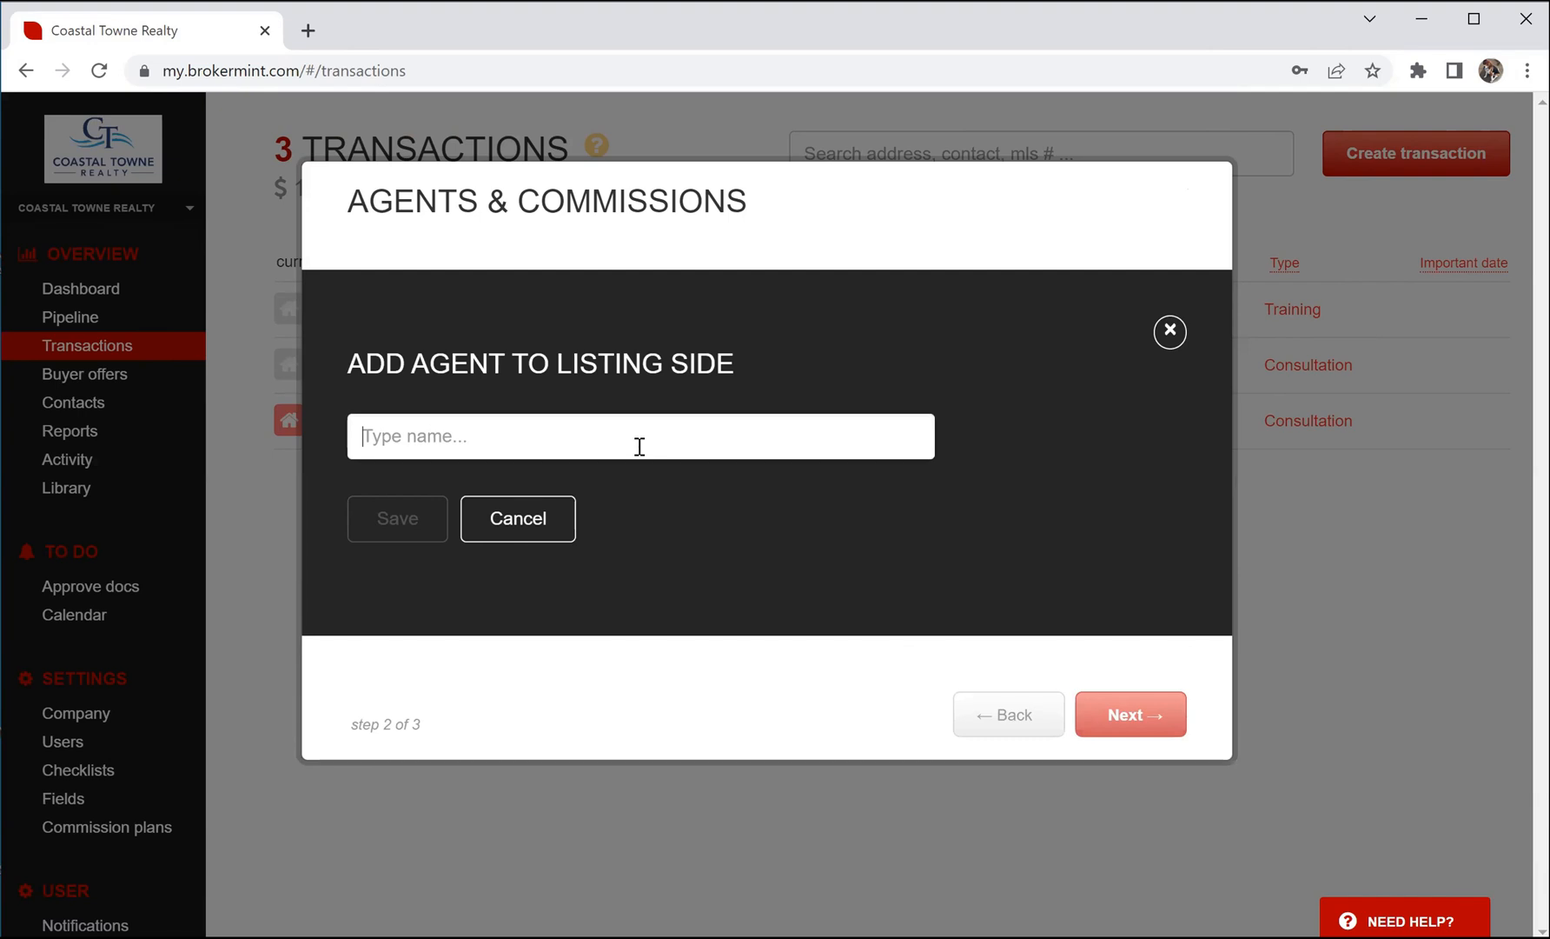
type("V")
key("BackSpace")
type("Carla")
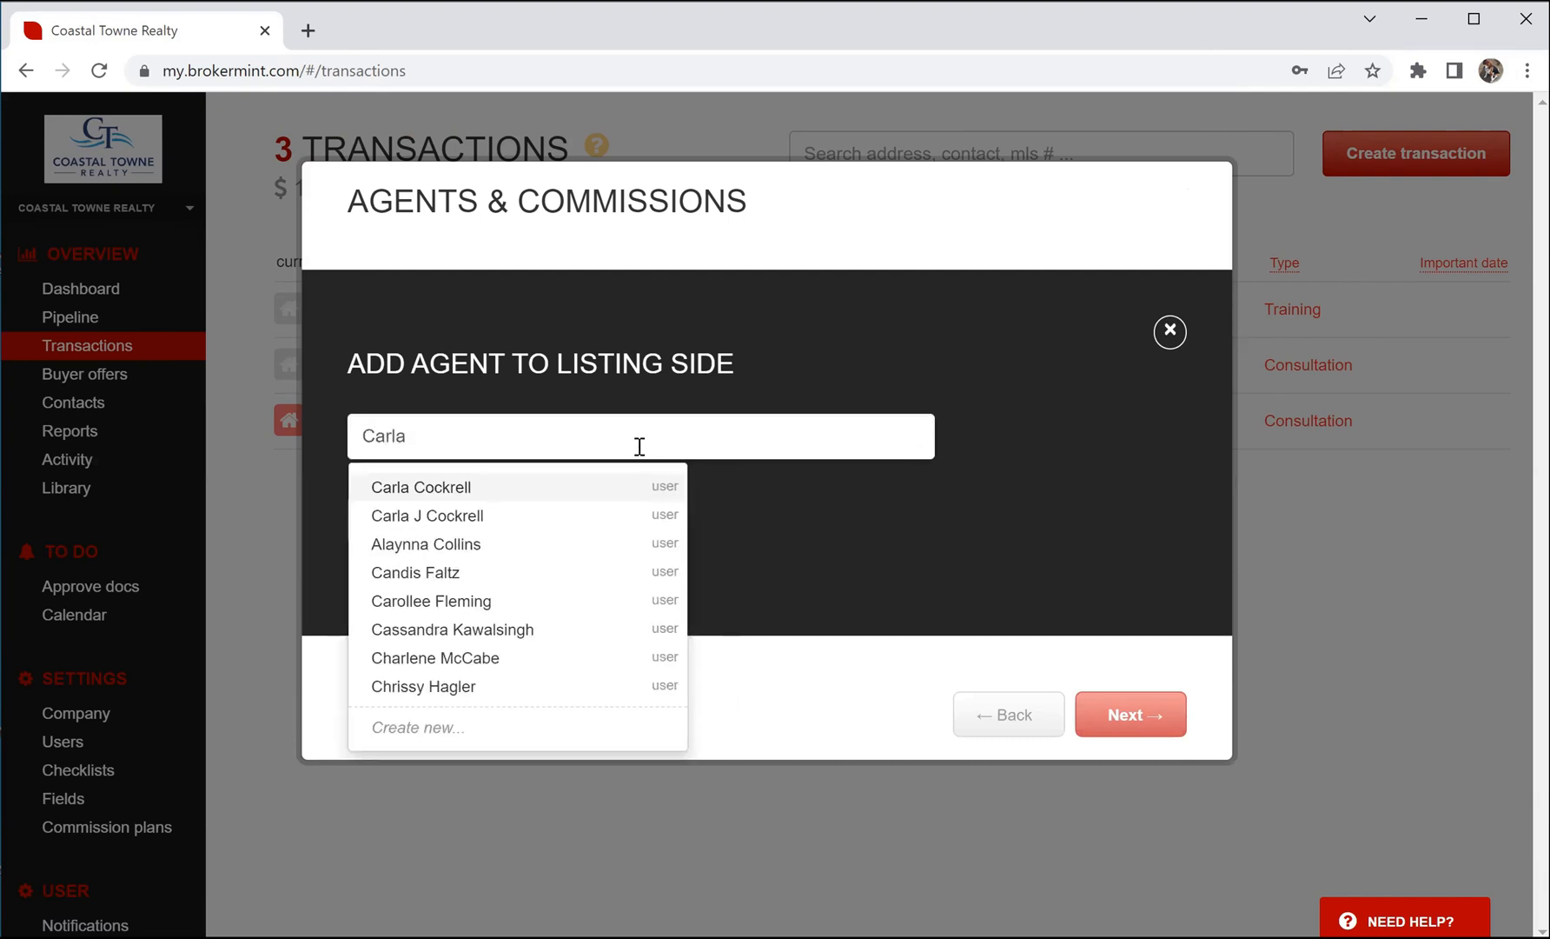
left_click(582, 517)
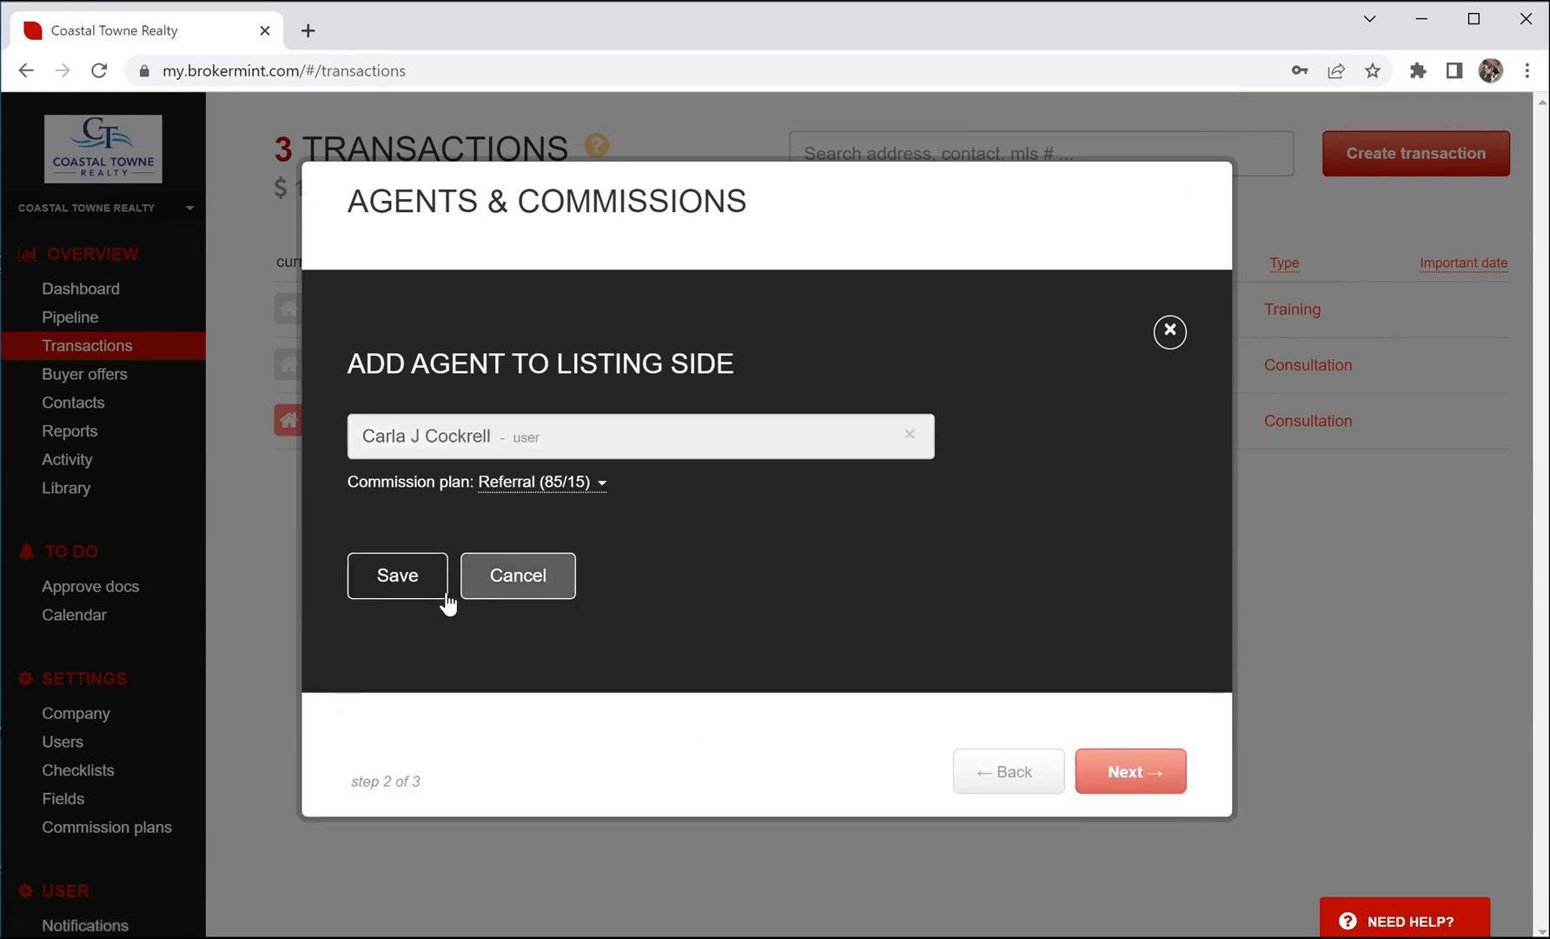
left_click(415, 583)
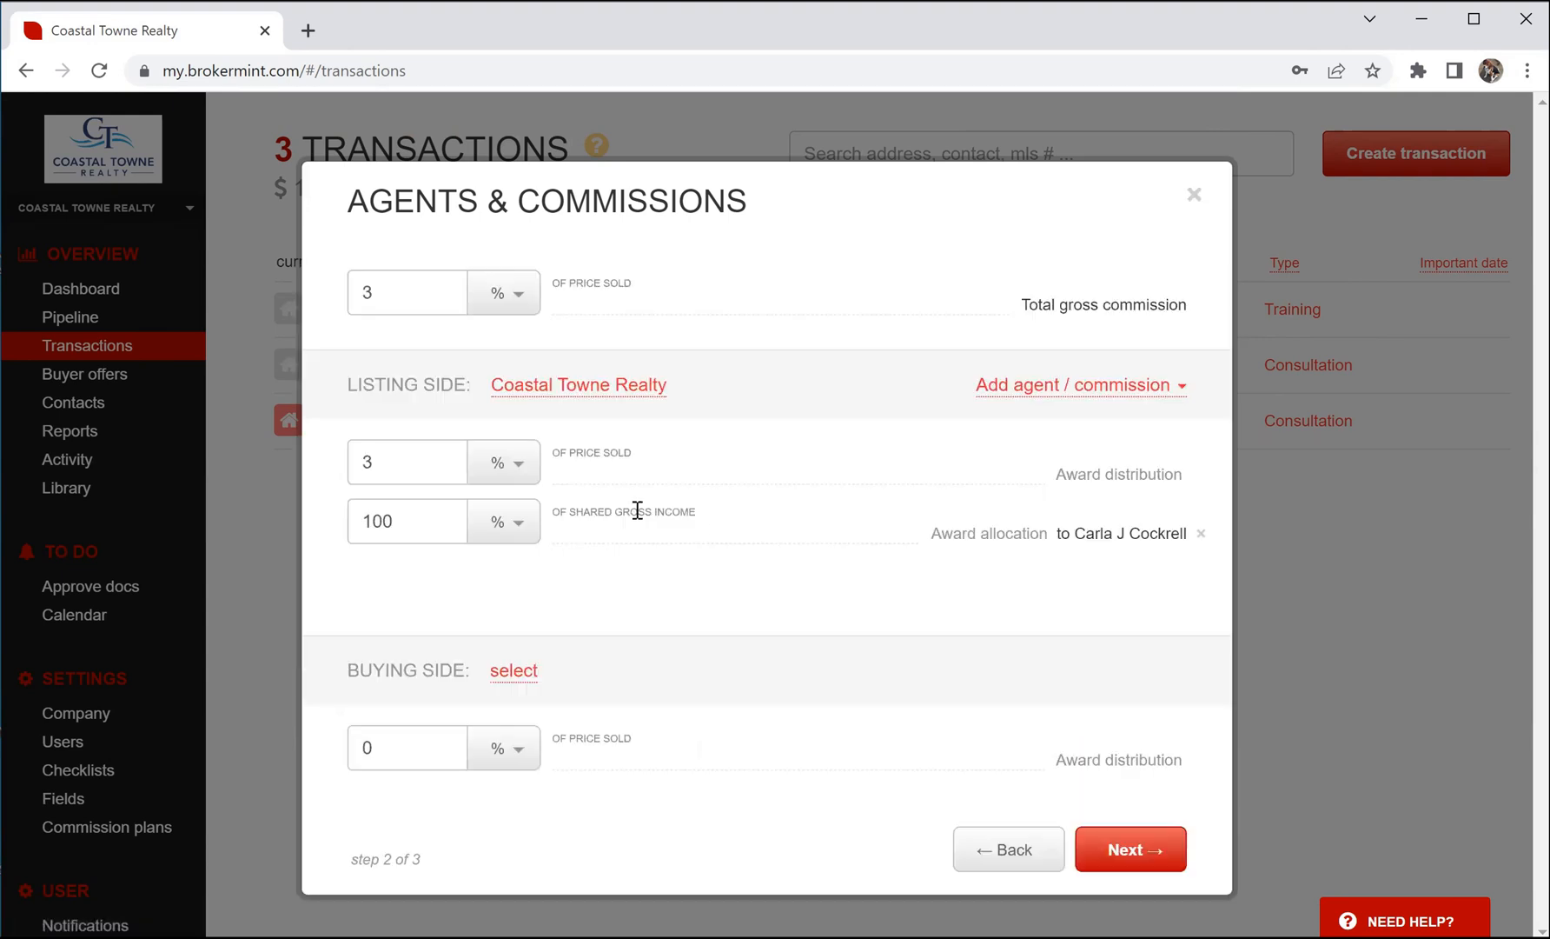
left_click(1129, 849)
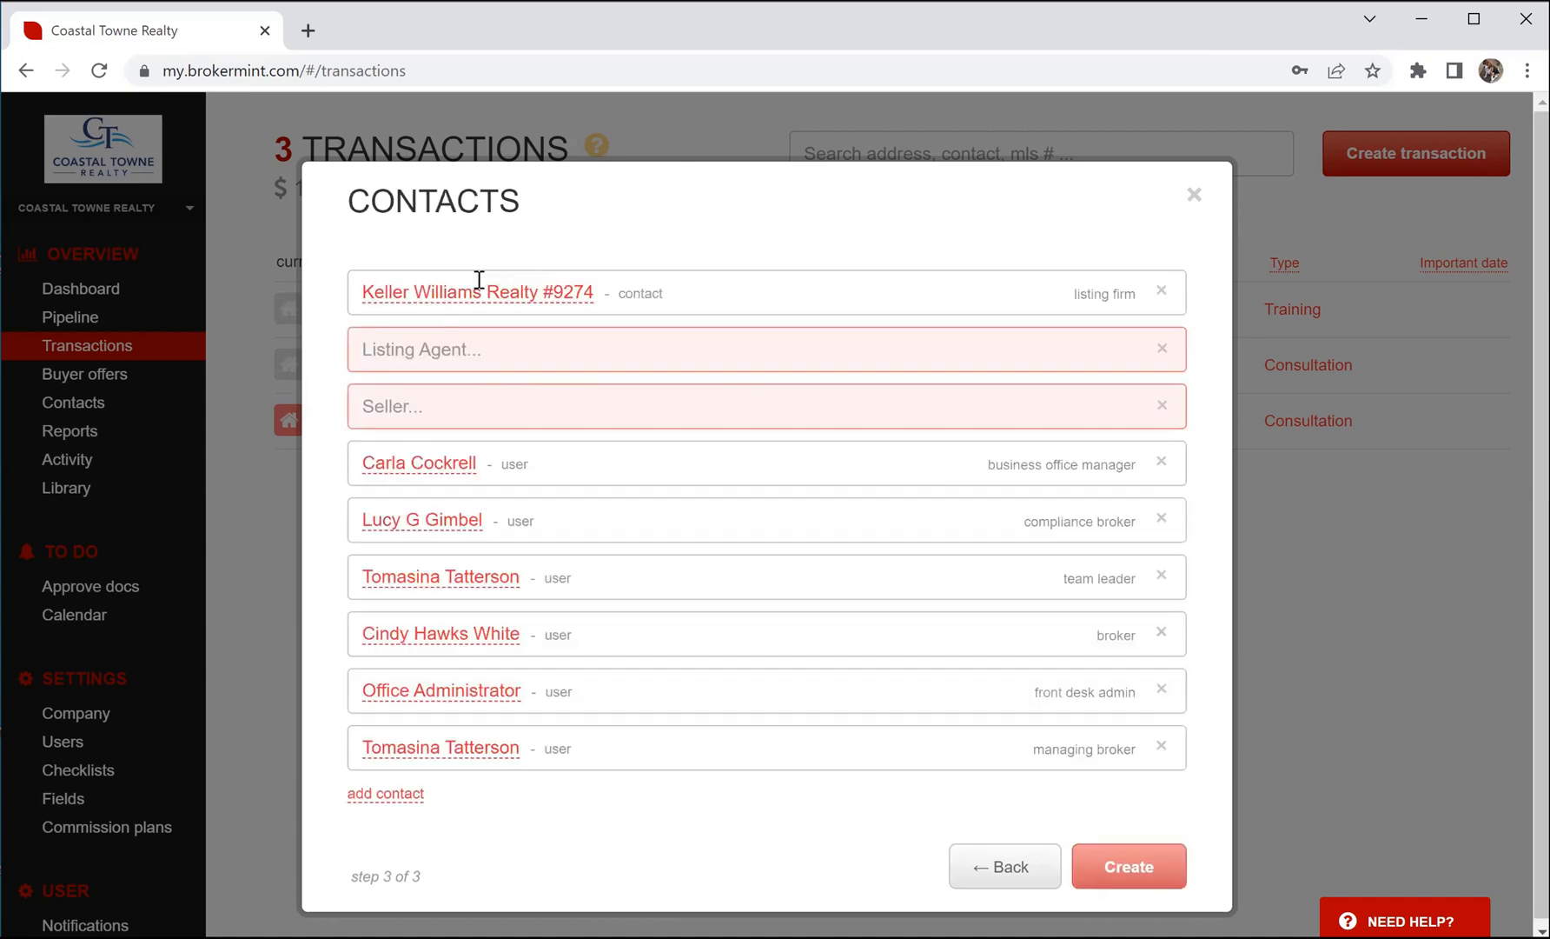
Step: Assign the same agent's user record as the listing agent in the transaction's contacts
left_click(660, 341)
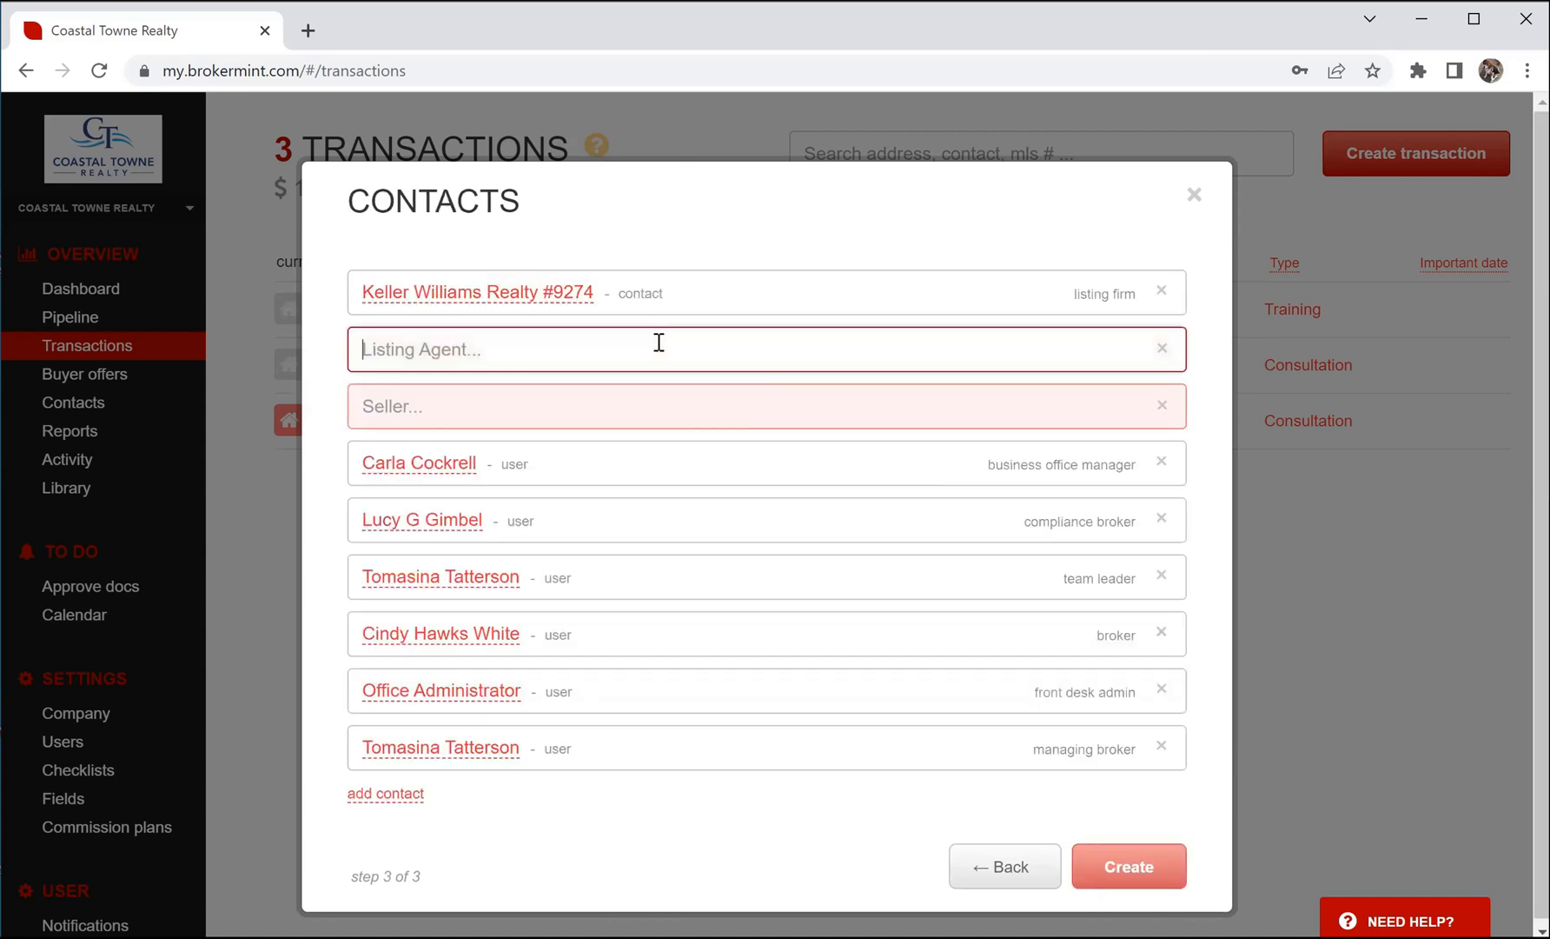
type("car")
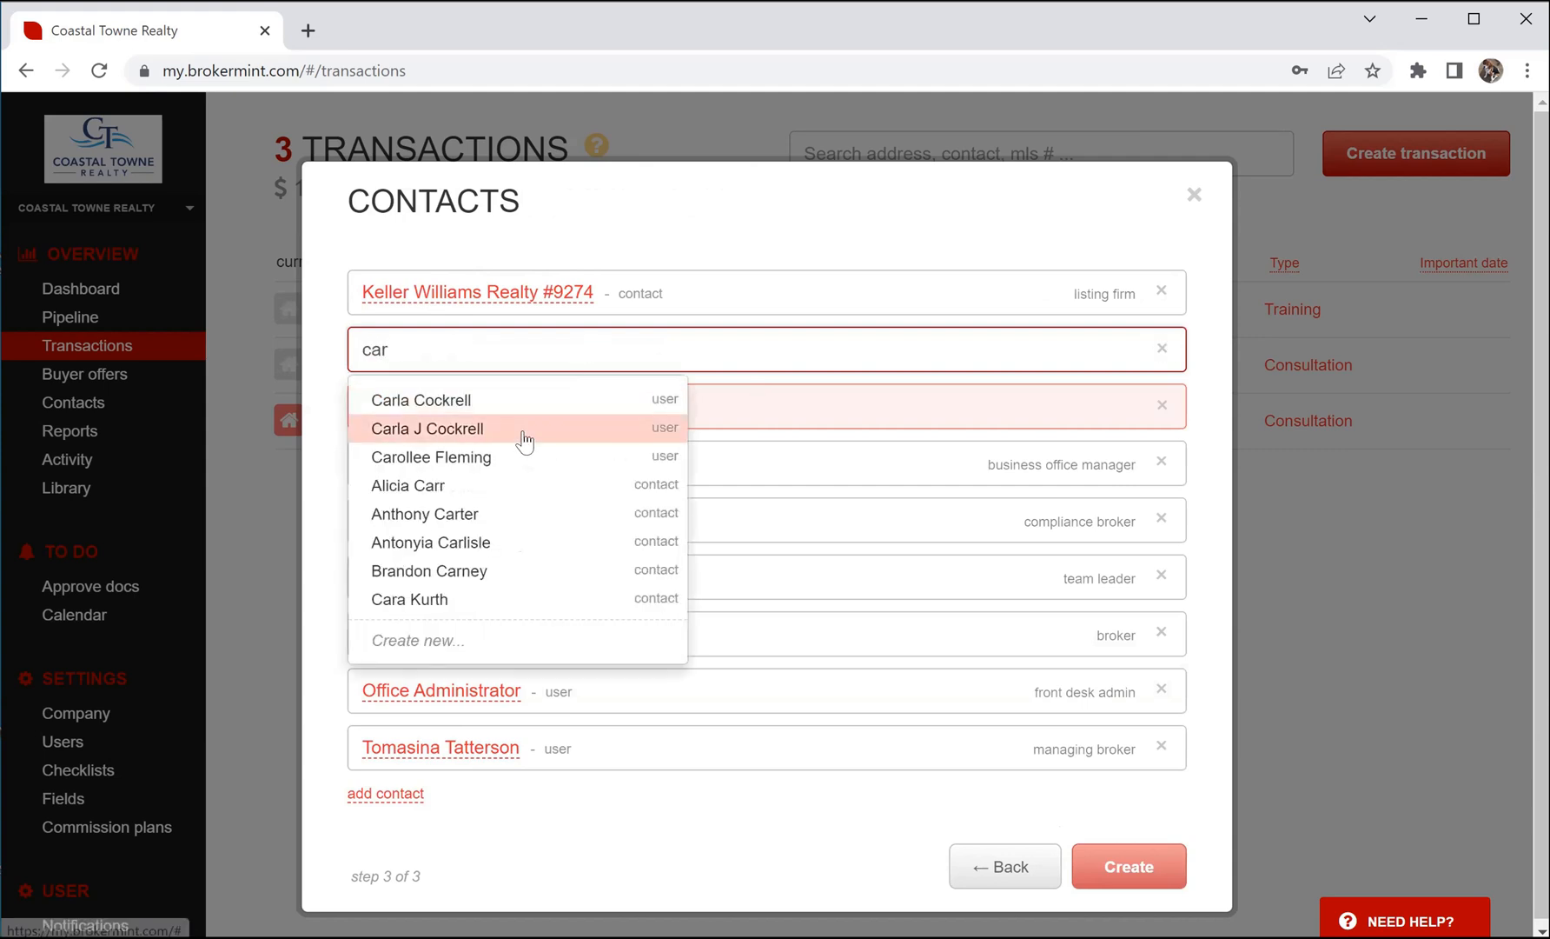
left_click(524, 429)
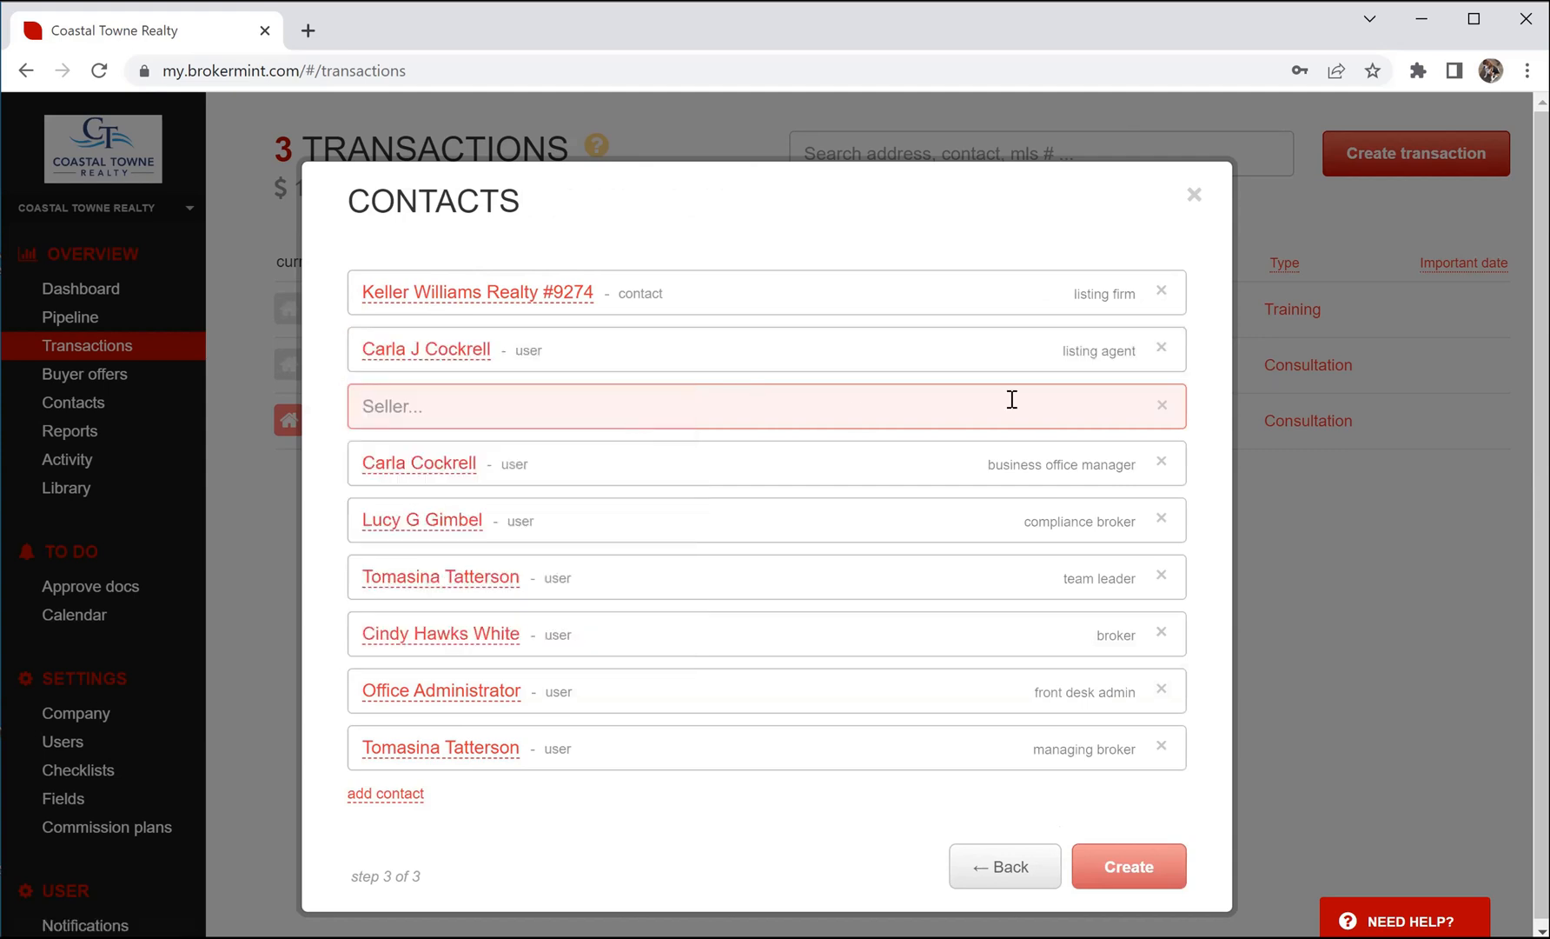
Step: Assign the existing client contact as the seller and create the transaction
left_click(500, 407)
type("Minni")
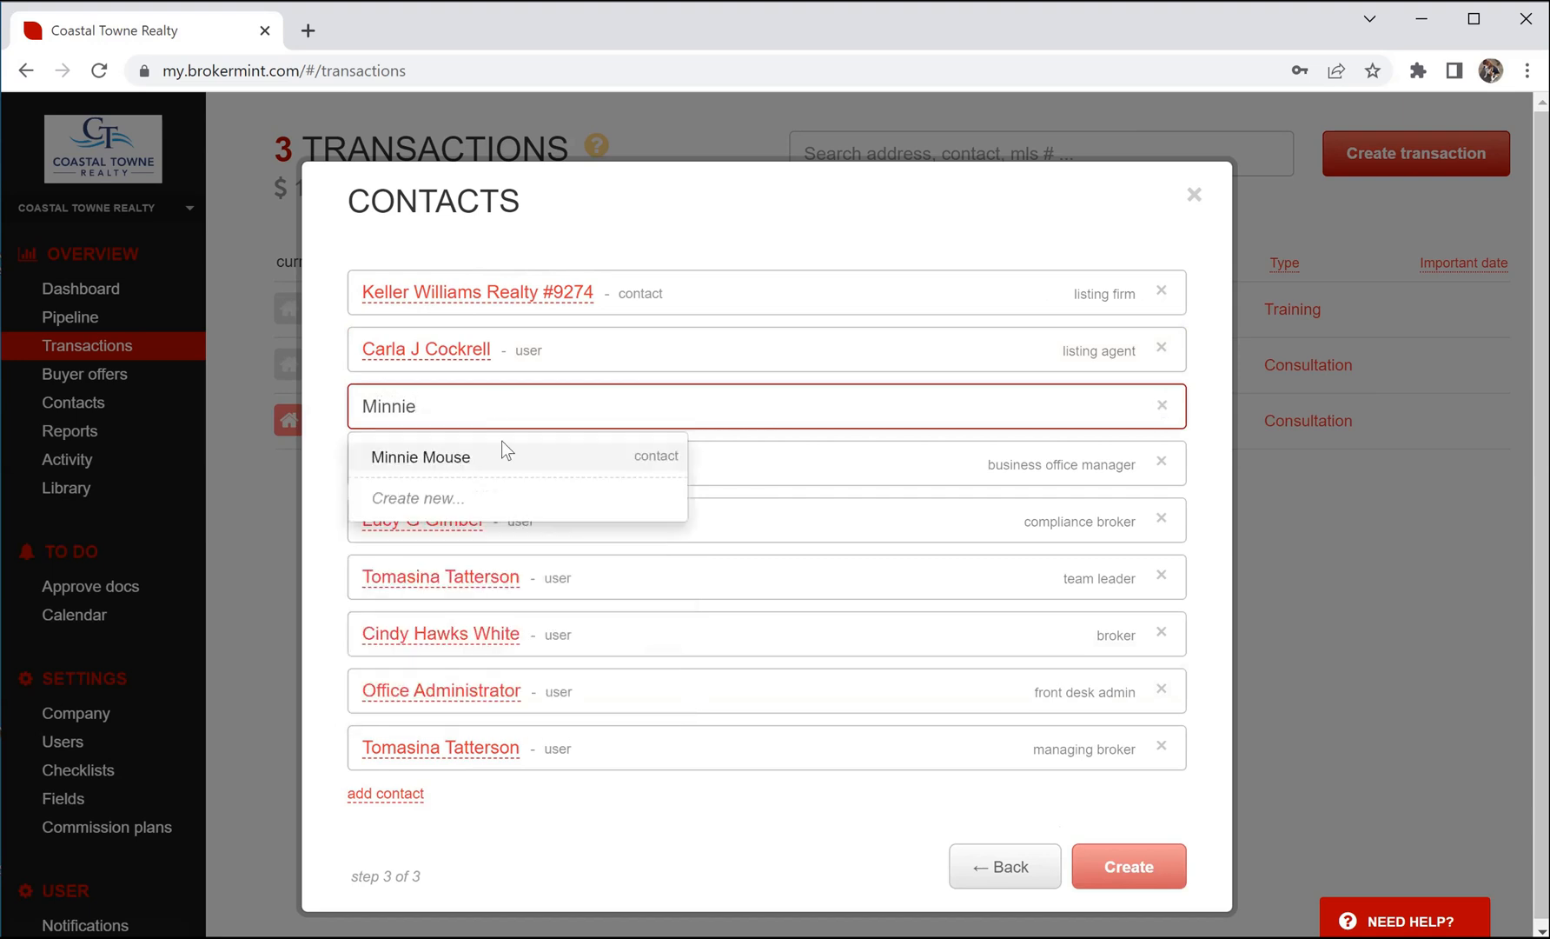
type("e")
left_click(483, 456)
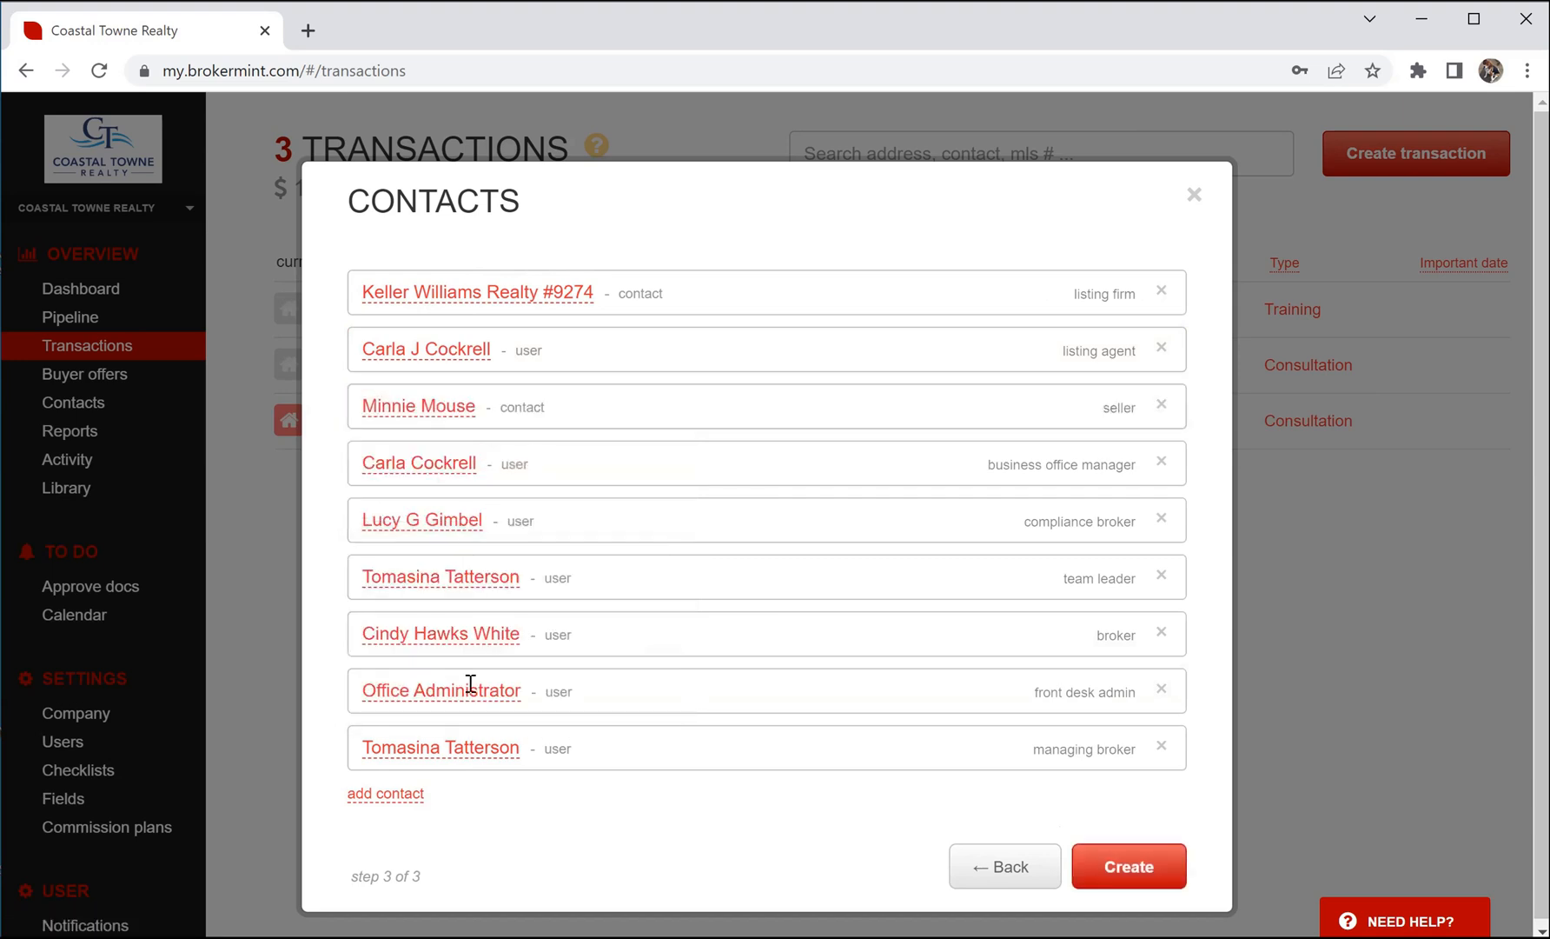
left_click(1121, 867)
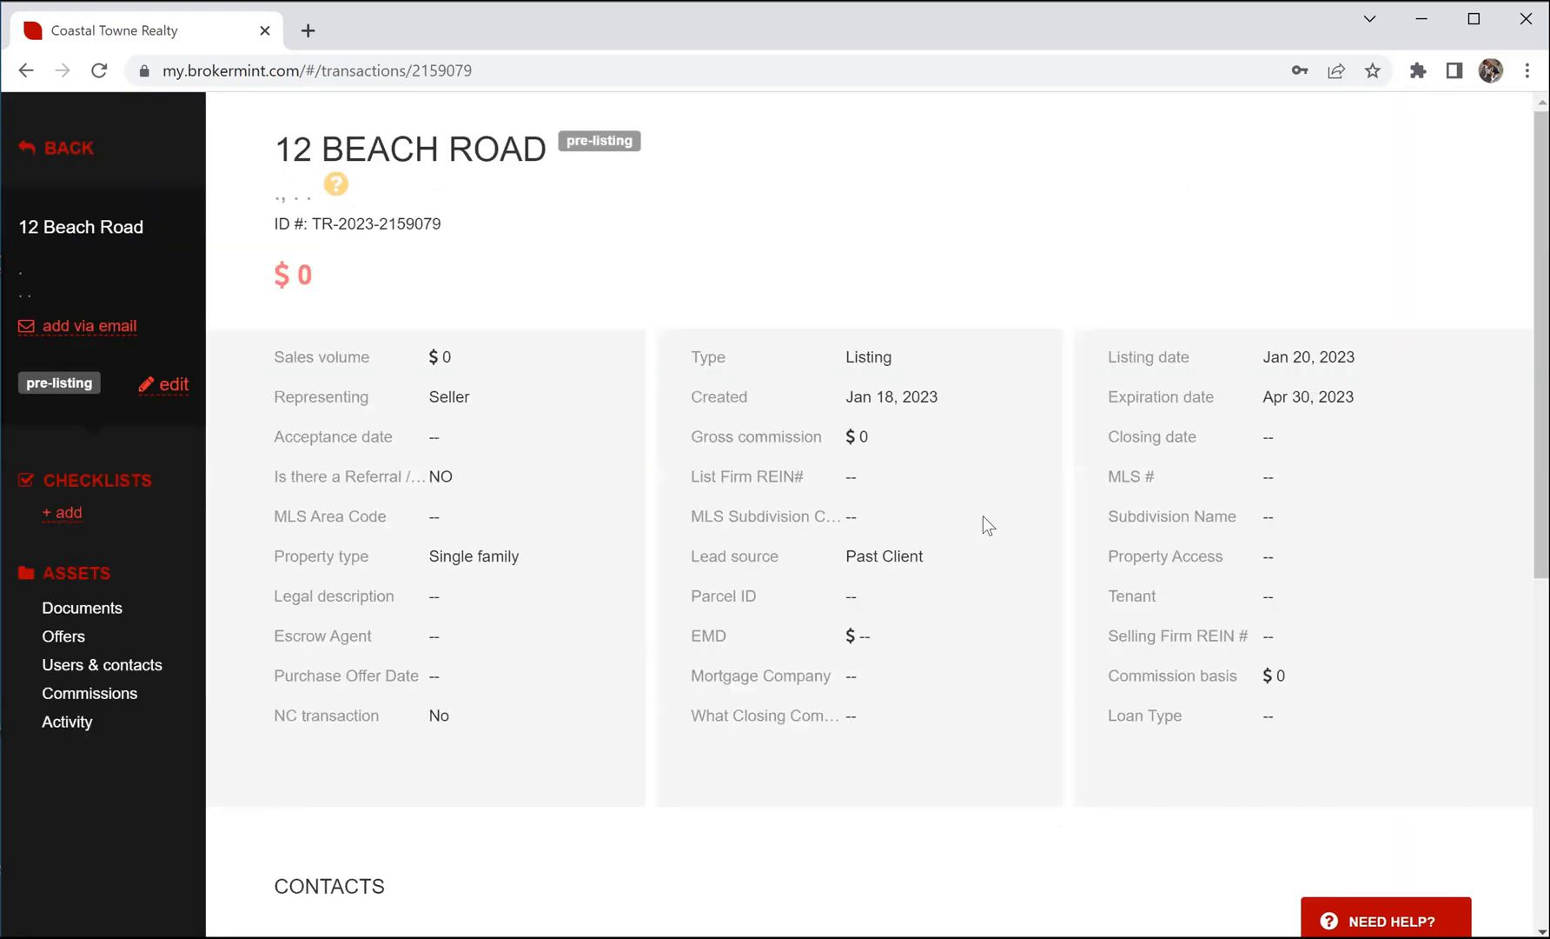
Step: Add a checklist to the new transaction from the *Listing - Residential template
left_click(68, 511)
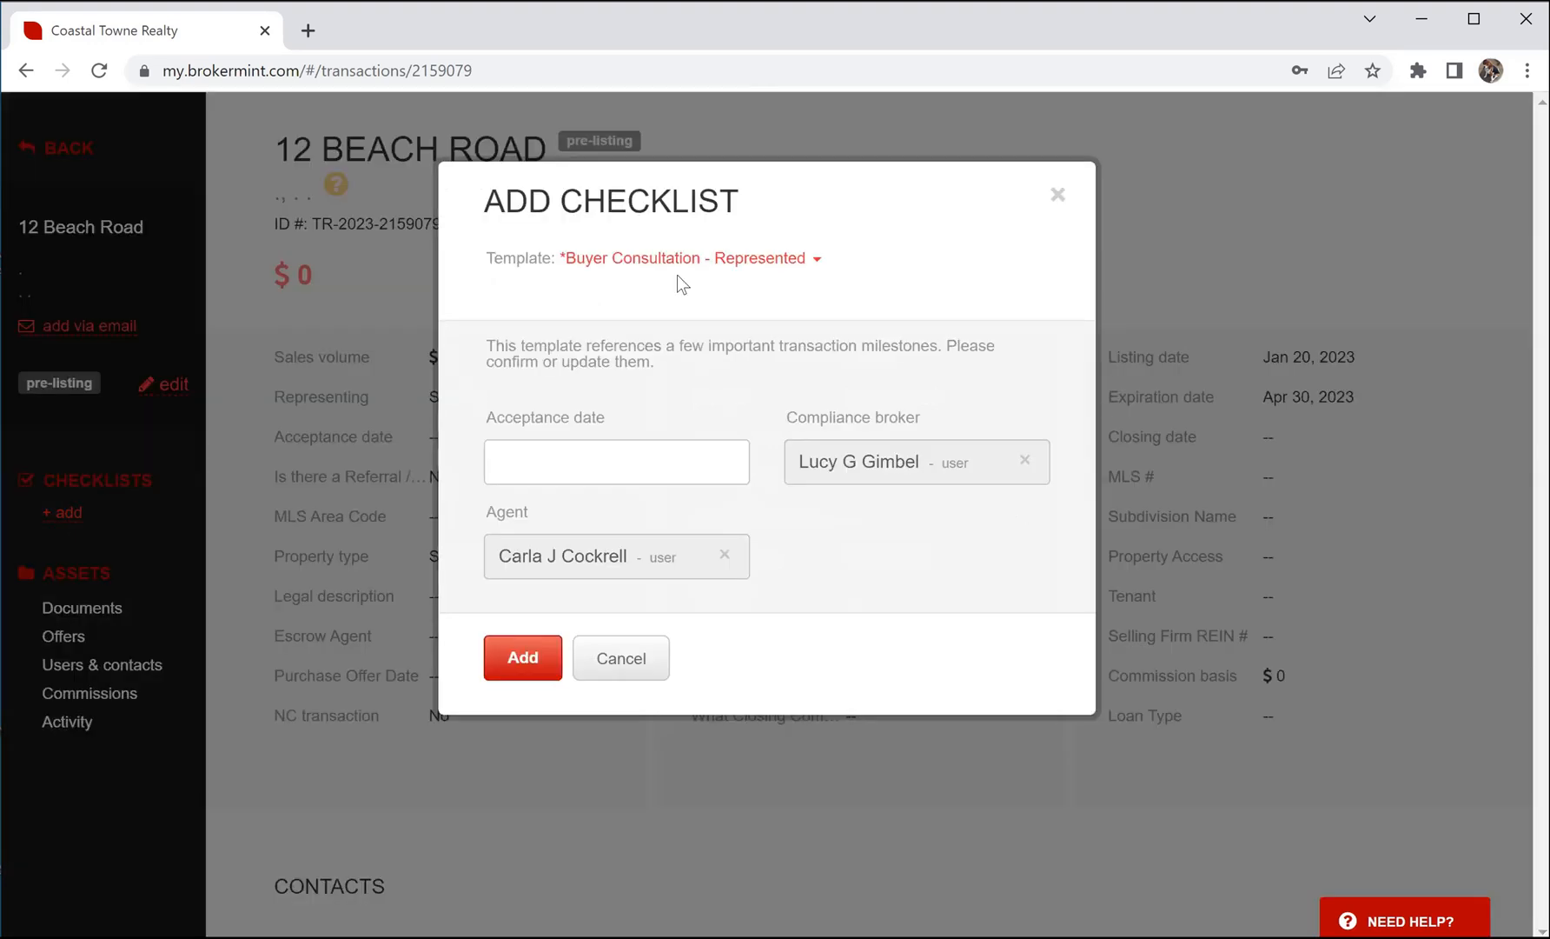
left_click(812, 261)
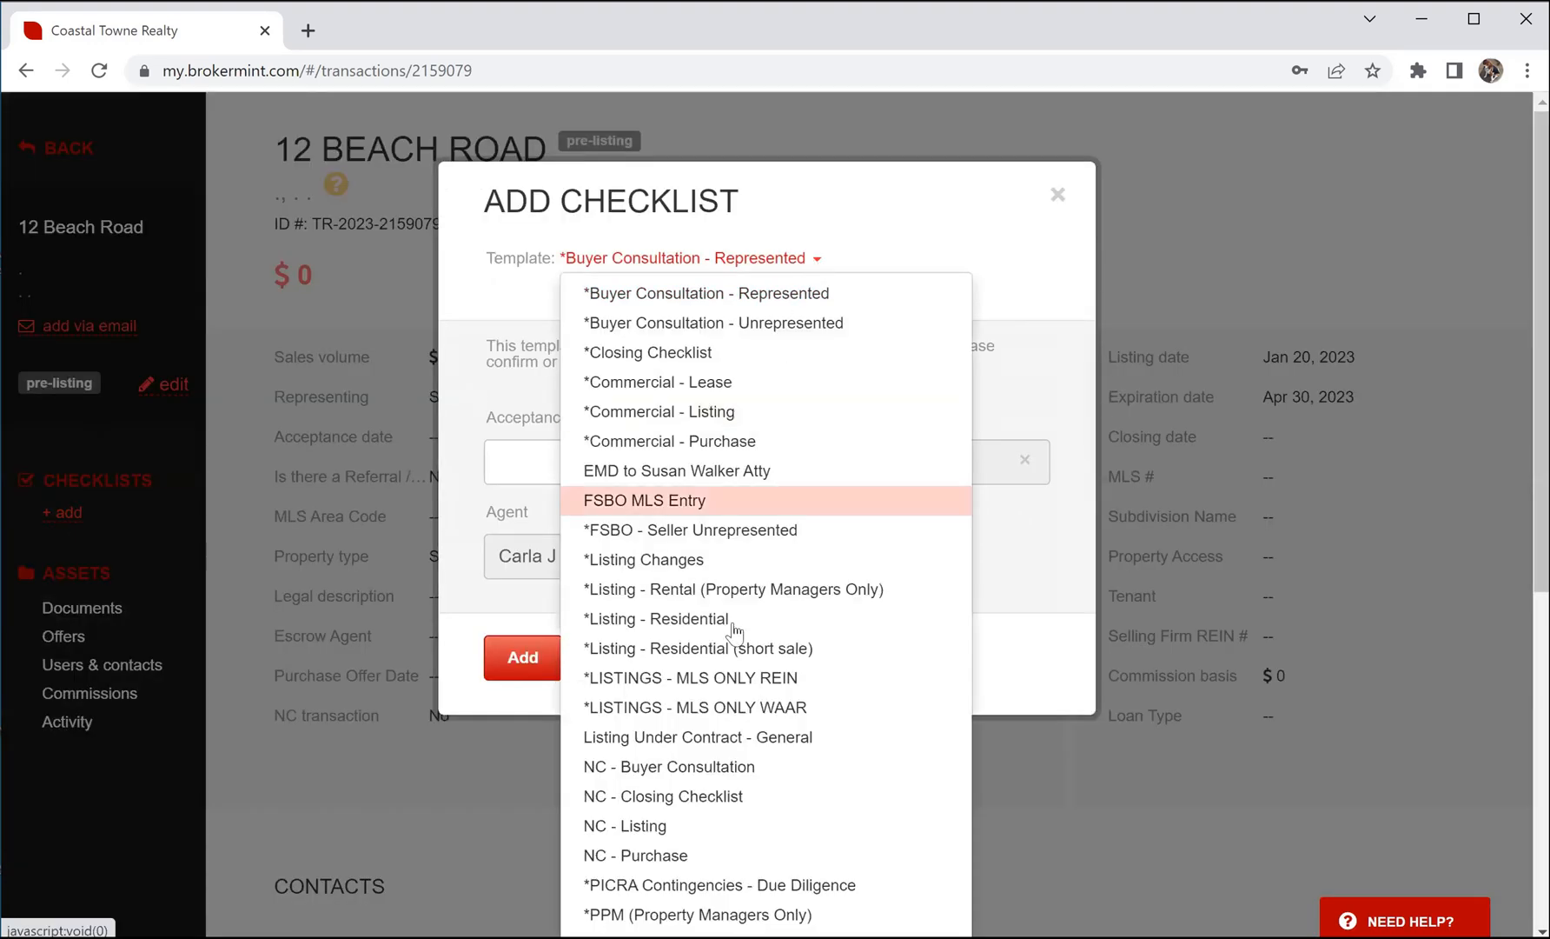
left_click(684, 619)
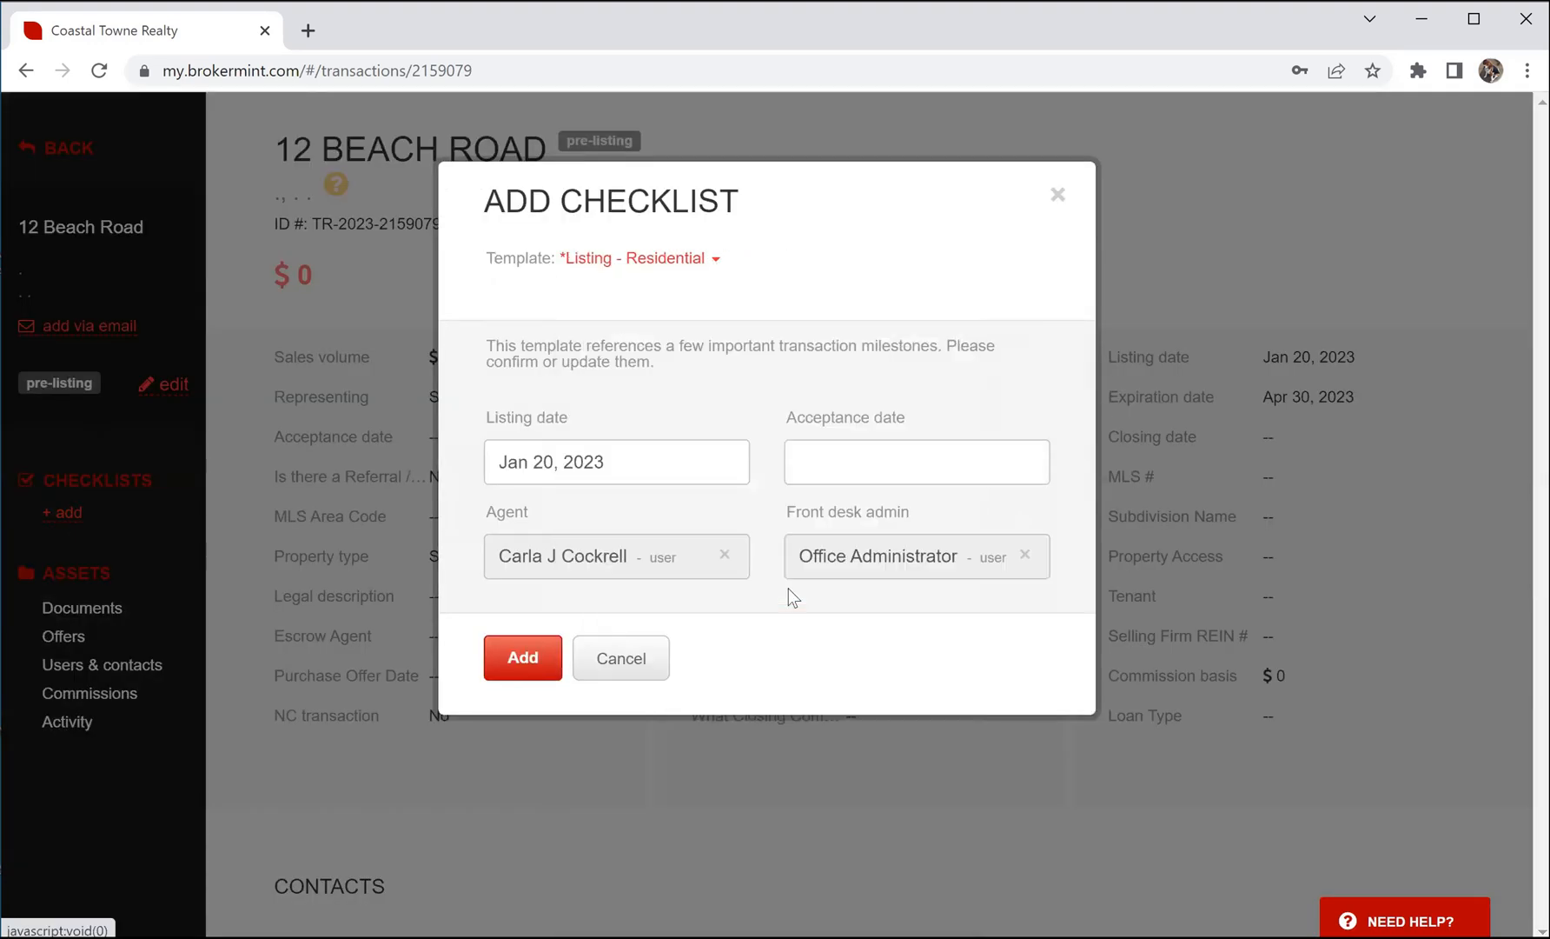
left_click(518, 643)
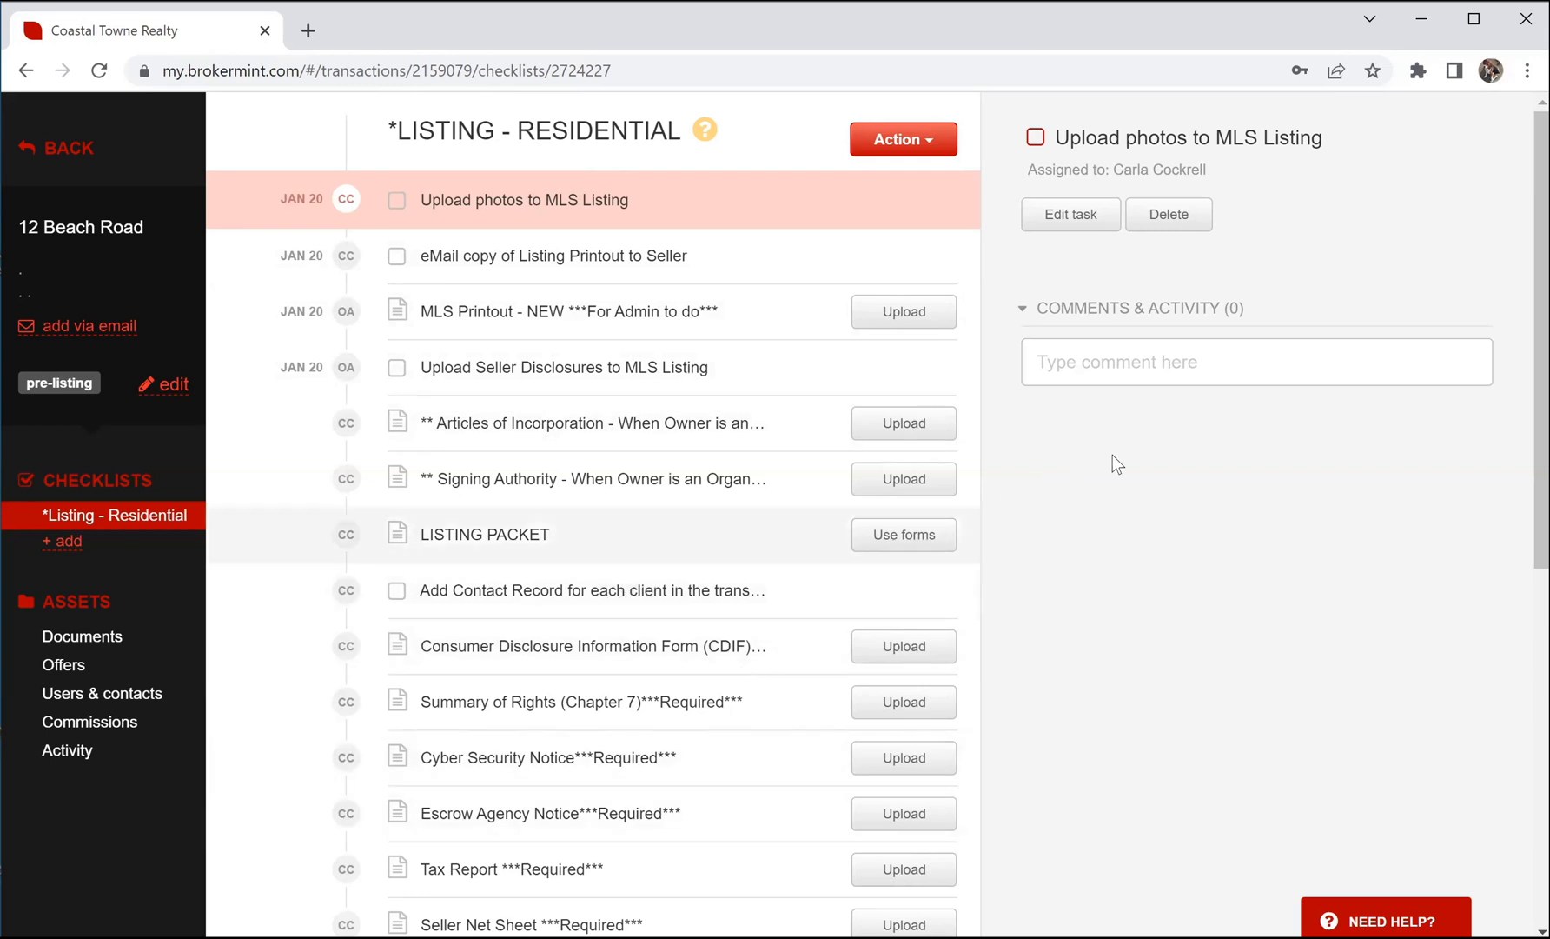
Step: Look through the residential listing checklist's tasks and open the transaction's unsorted documents
scroll(732, 518, "down", 5)
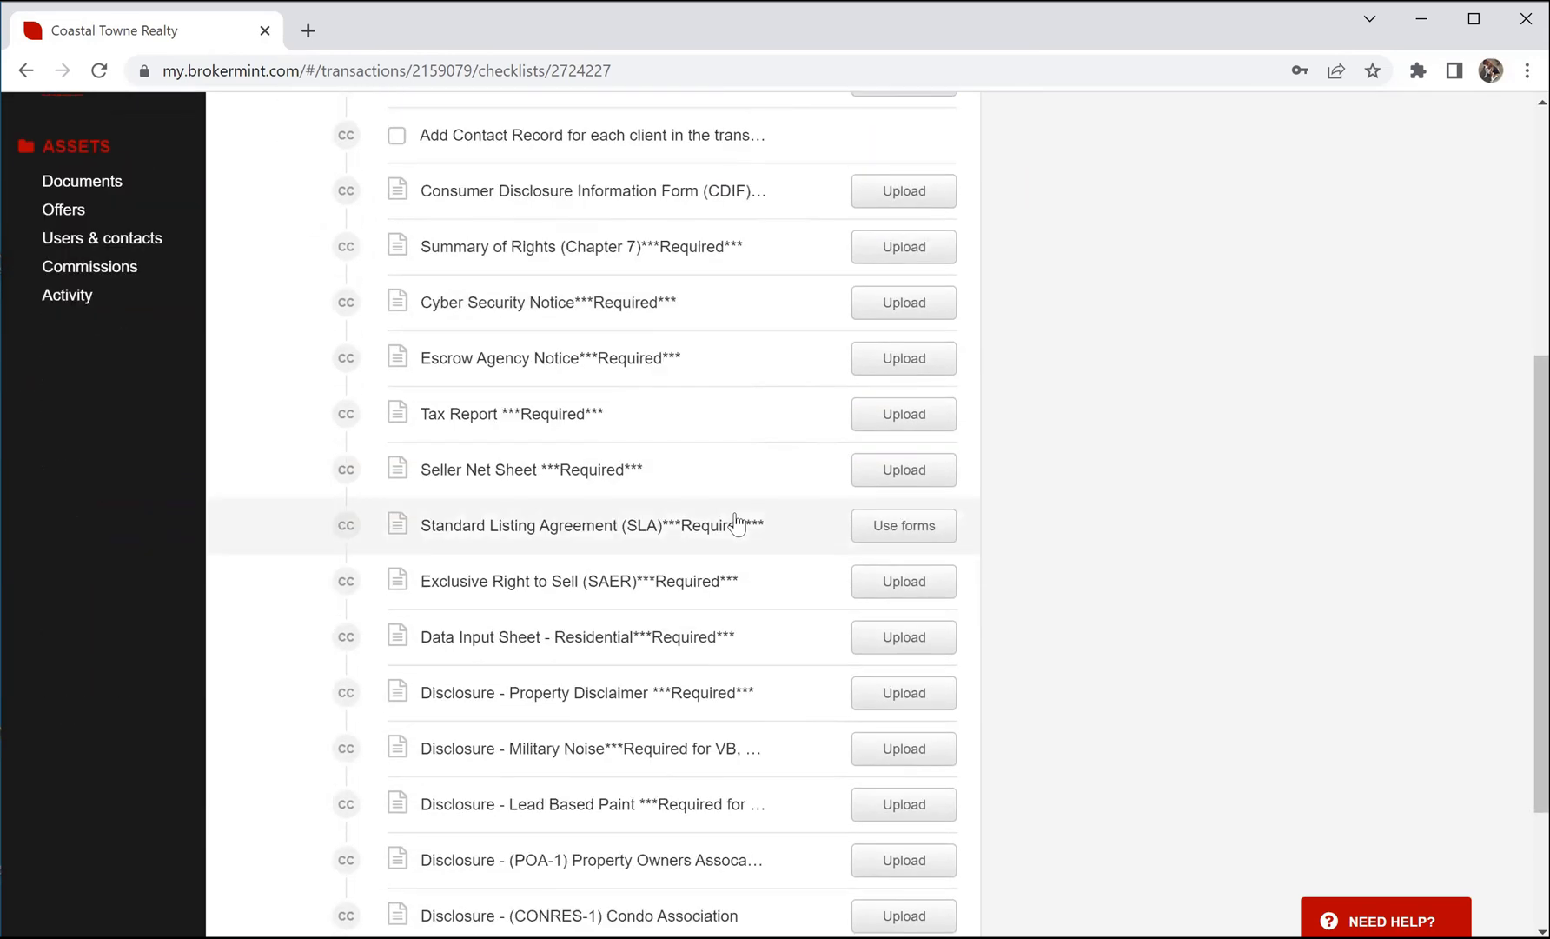
scroll(737, 522, "down", 2)
scroll(737, 521, "up", 7)
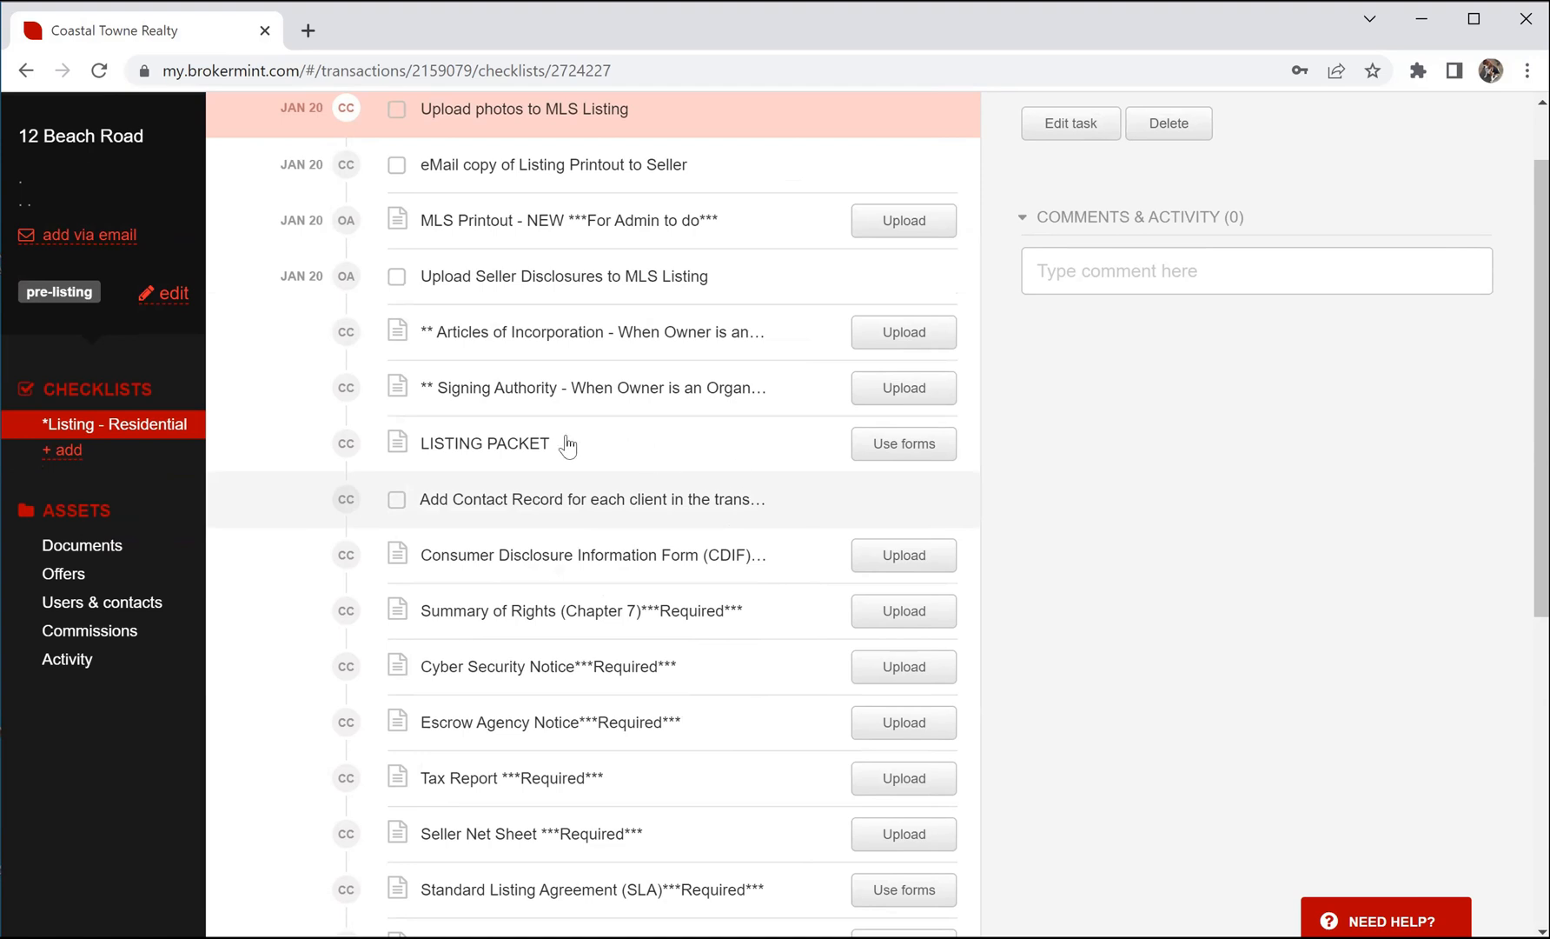
left_click(61, 459)
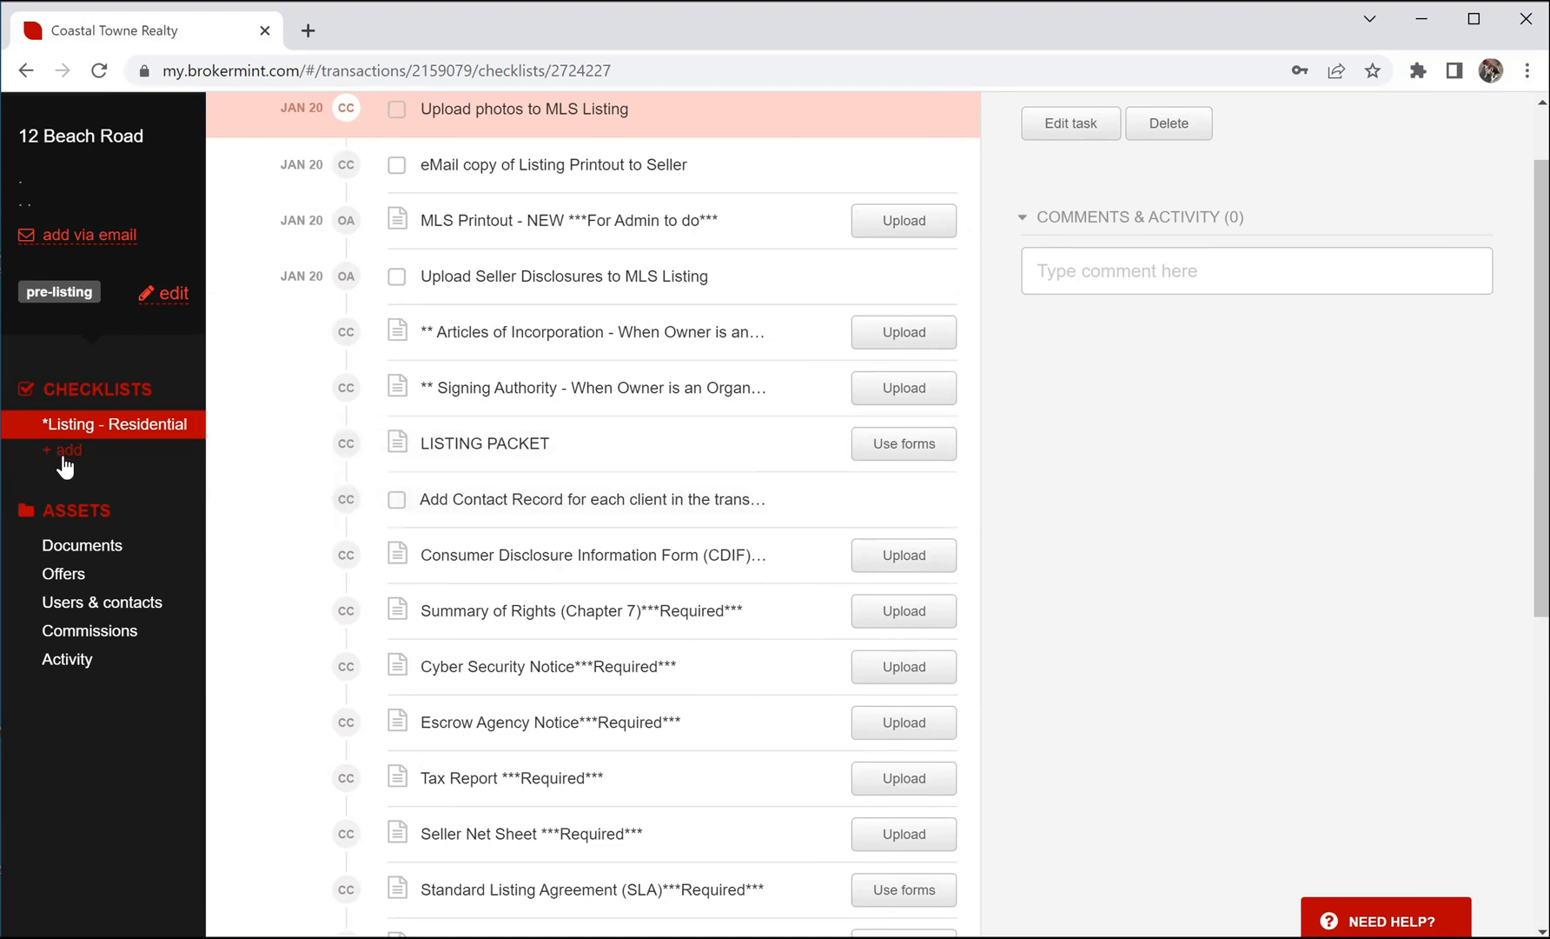
left_click(85, 548)
left_click(111, 668)
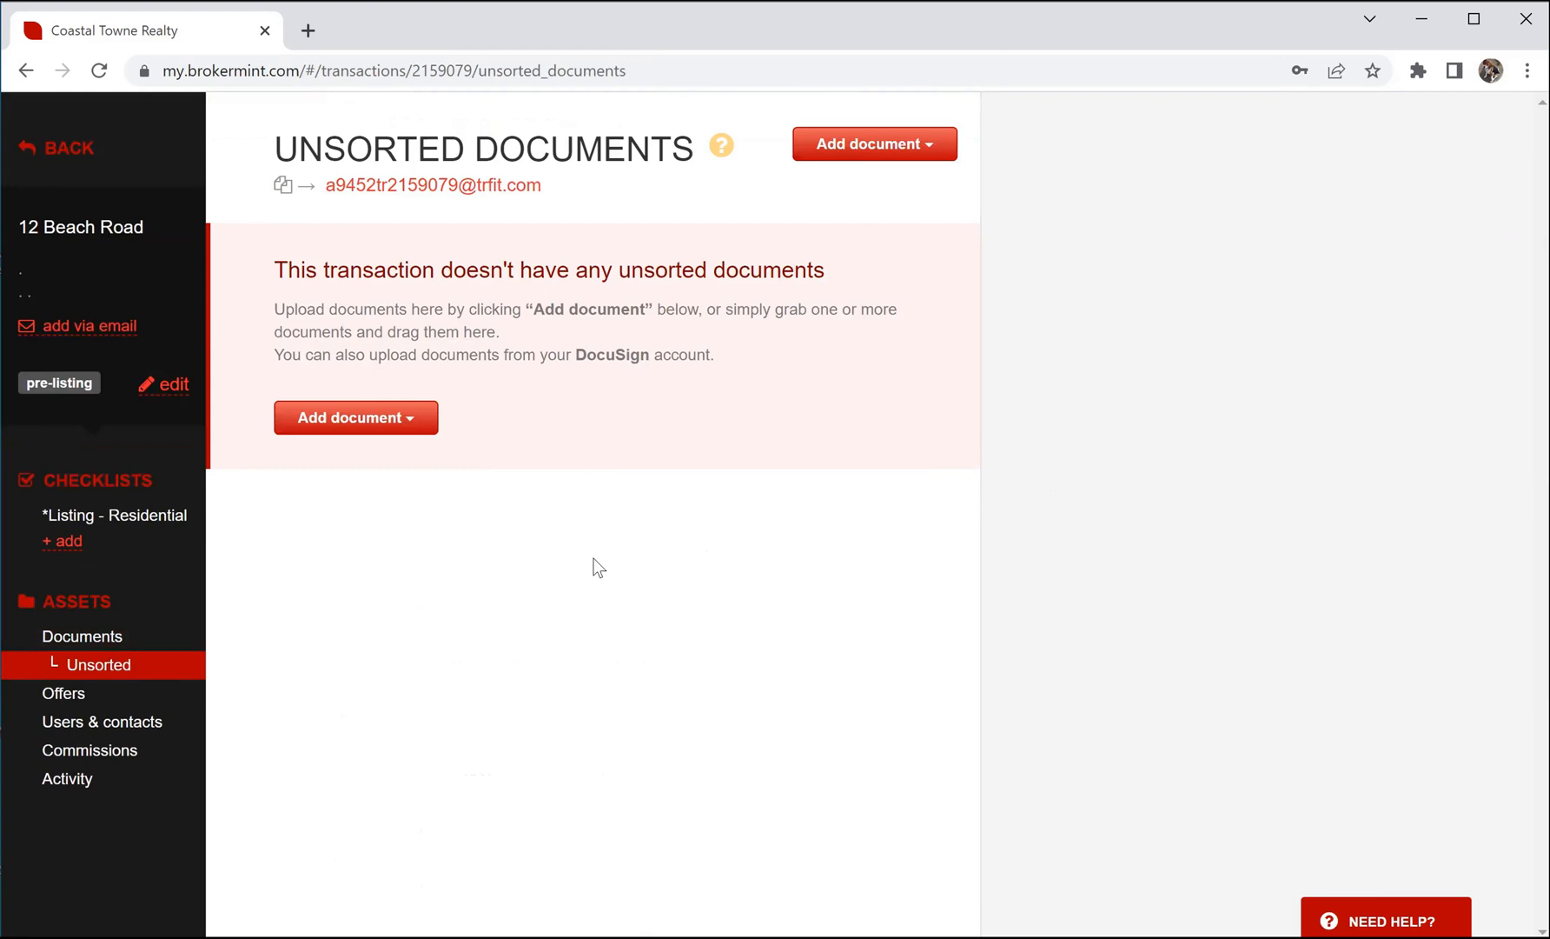
Step: Add a second checklist from the Listing Under Contract - General template, leaving the acceptance and purchase offer dates blank
left_click(61, 541)
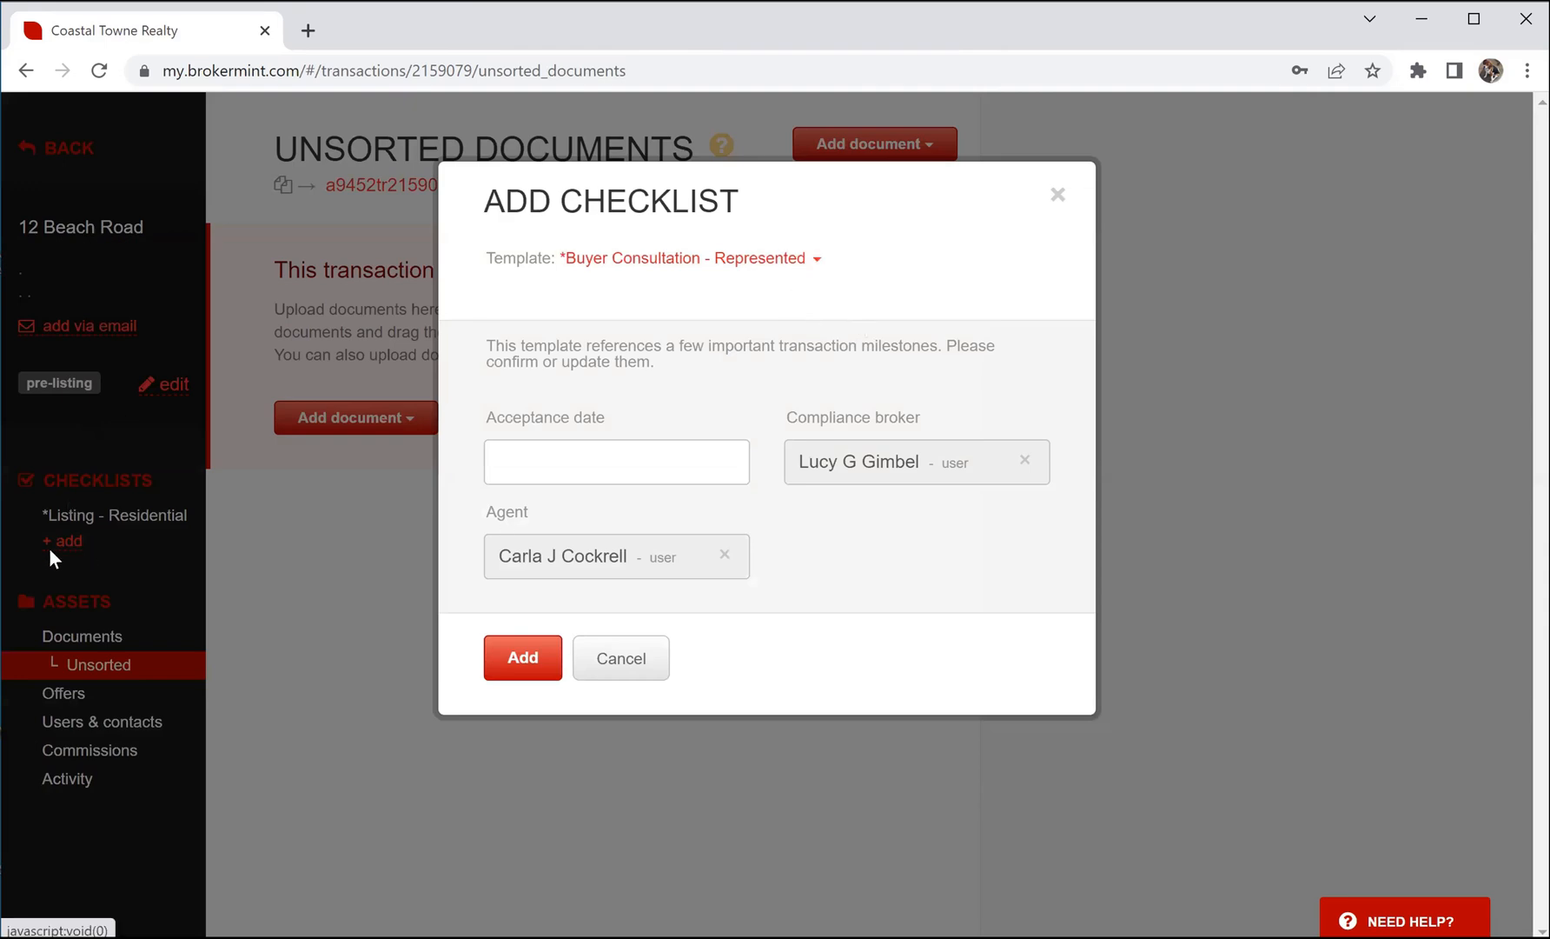
left_click(817, 259)
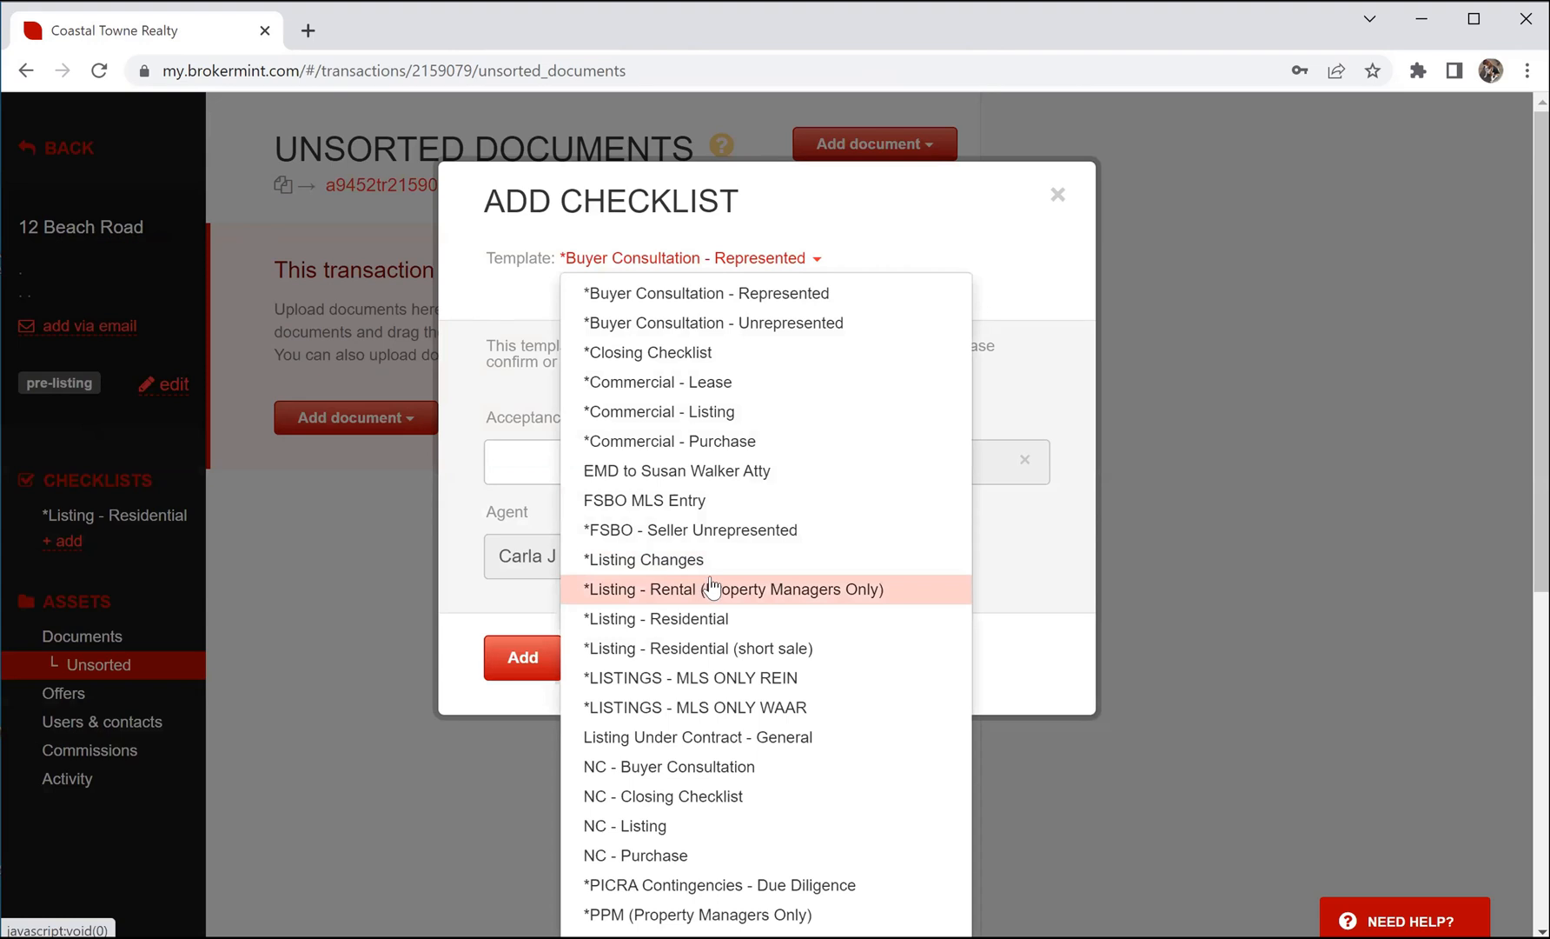
left_click(743, 739)
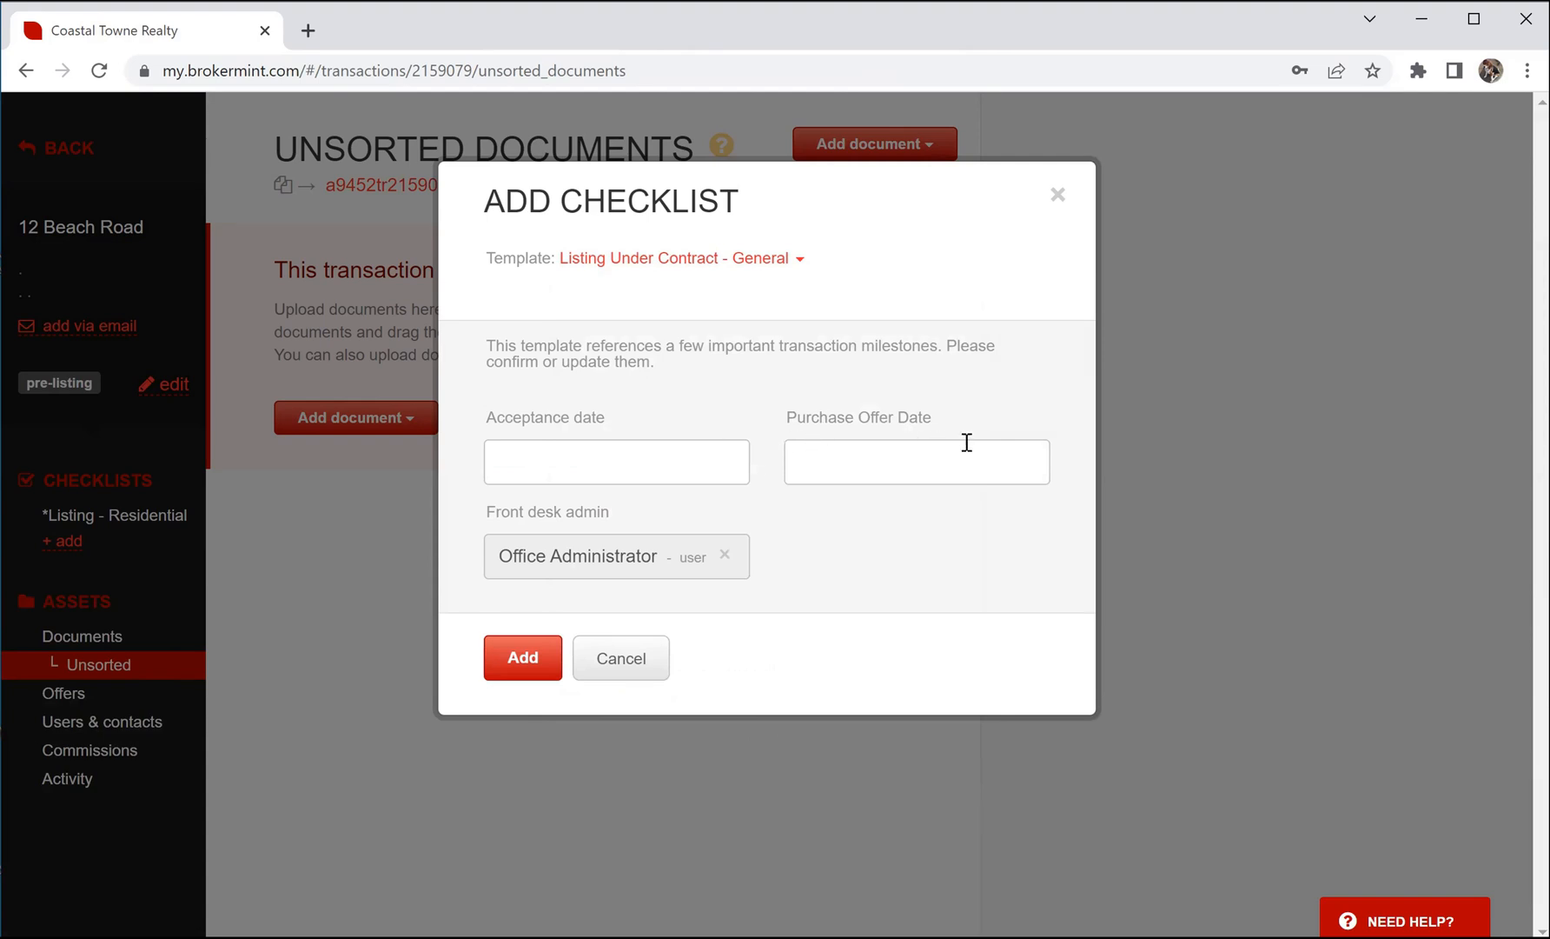
left_click(527, 647)
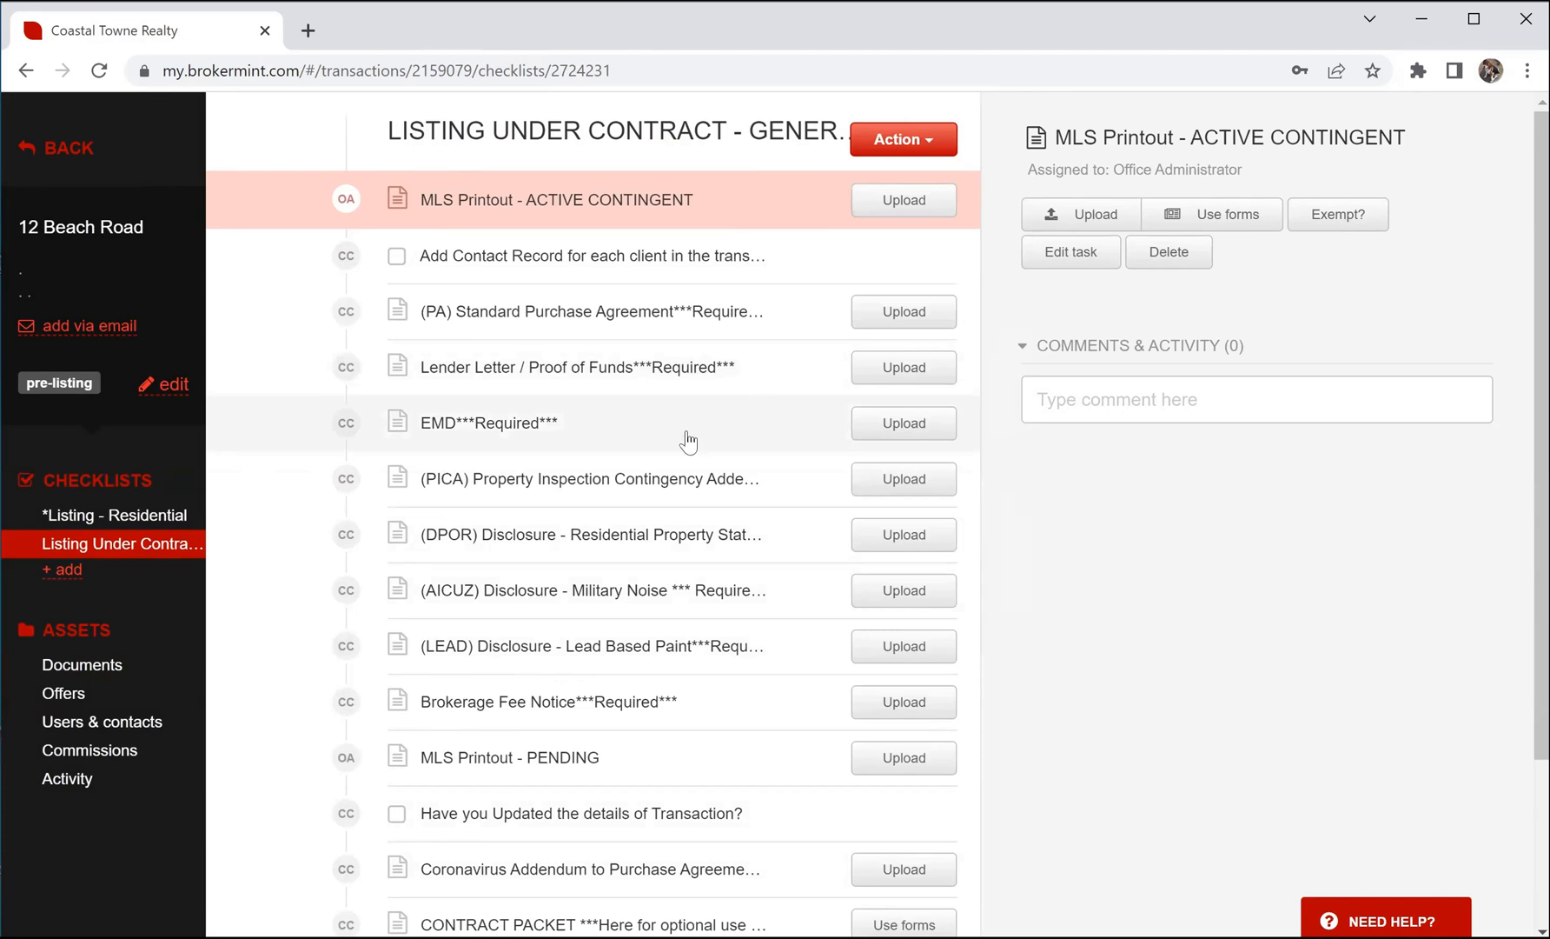
Step: Add a third checklist to the transaction from the *PICRA Contingencies - Due Diligence template, leaving the acceptance and closing dates blank
scroll(502, 506, "down", 1)
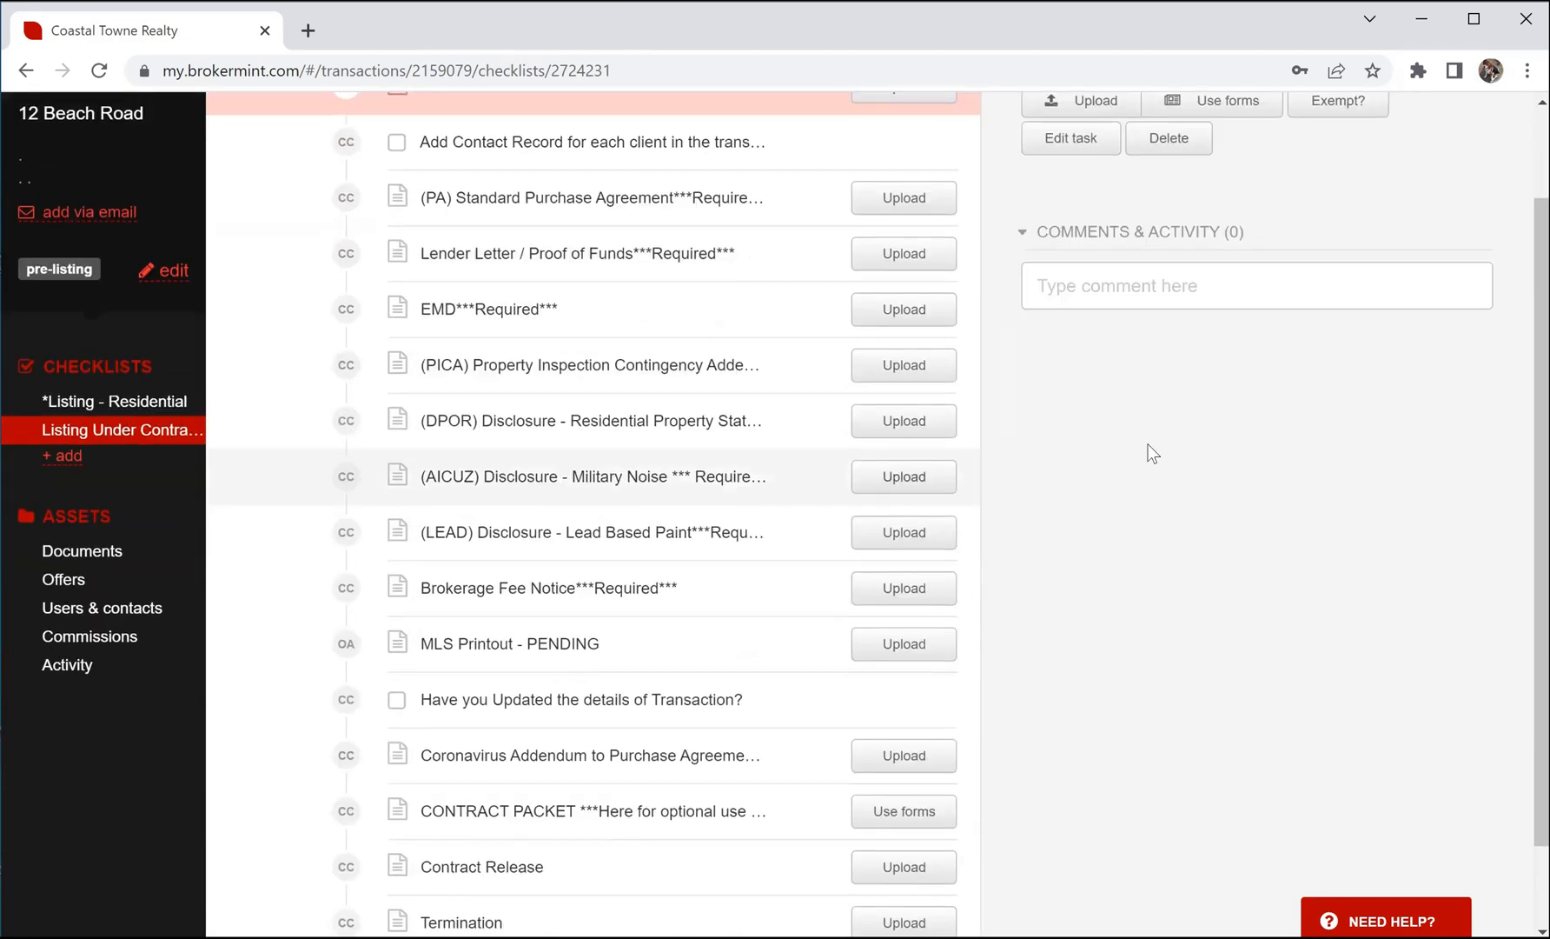
left_click(59, 459)
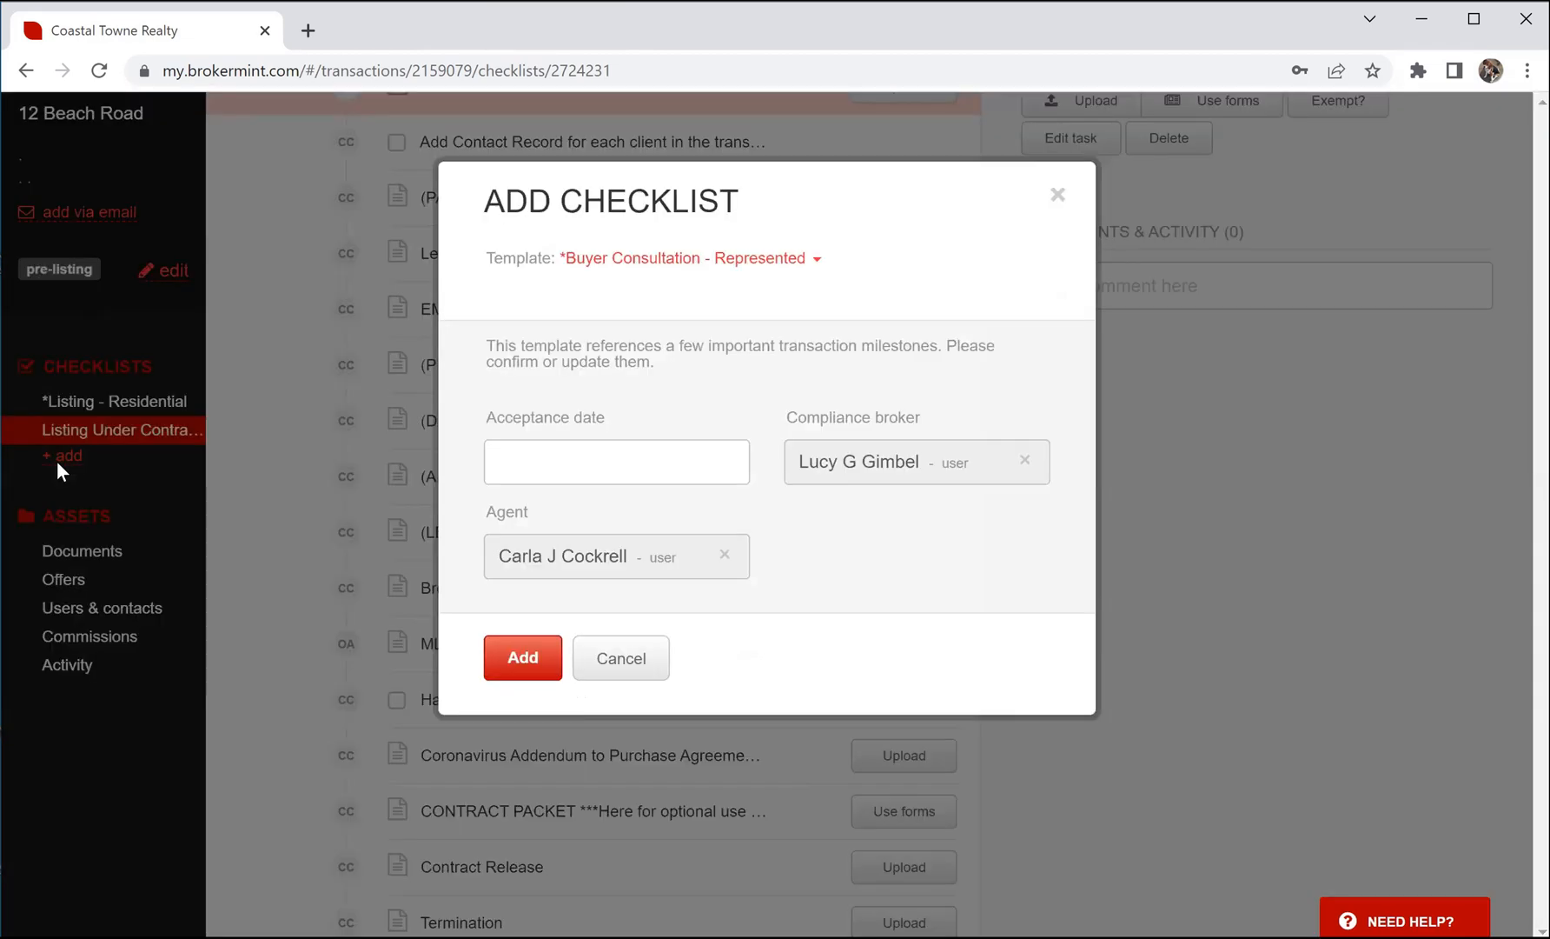
left_click(801, 268)
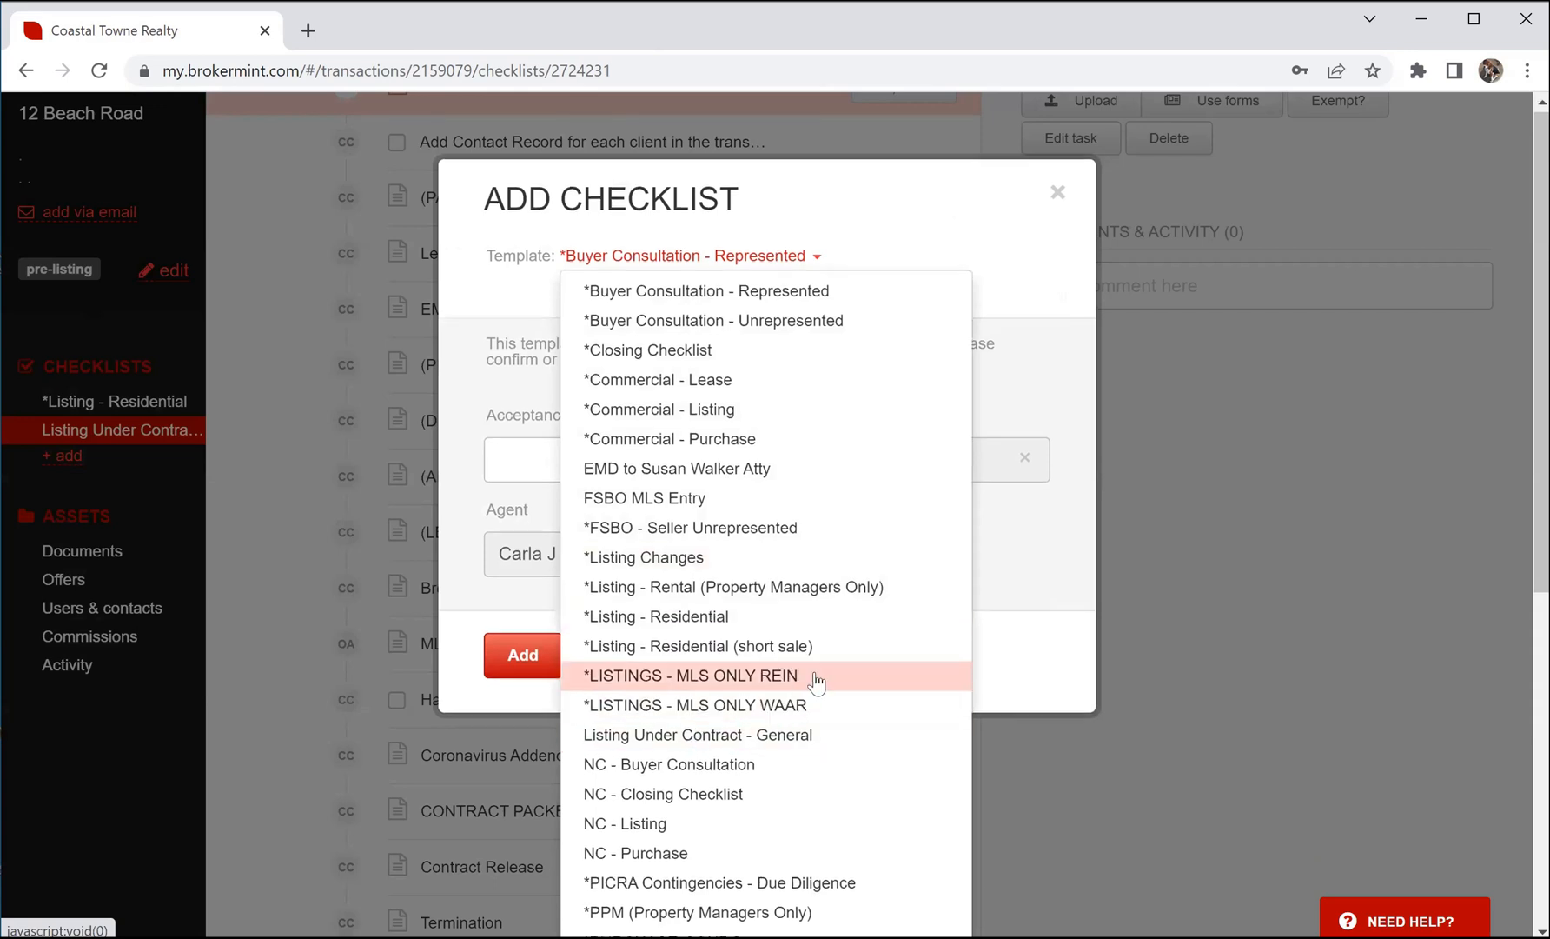
scroll(817, 684, "down", 1)
left_click(751, 772)
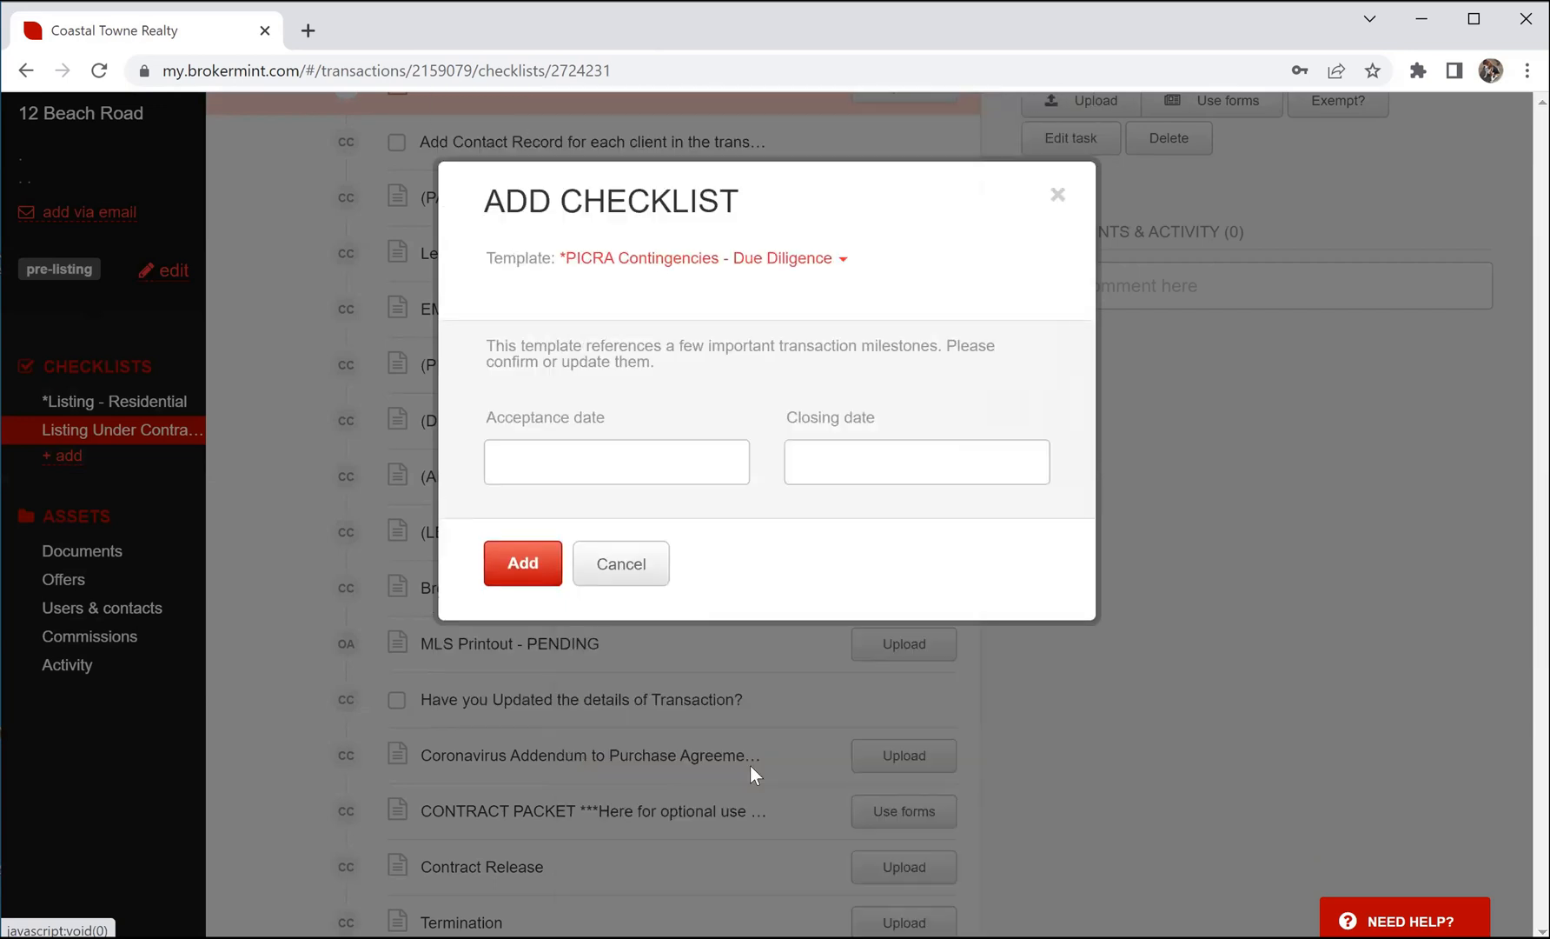
left_click(520, 573)
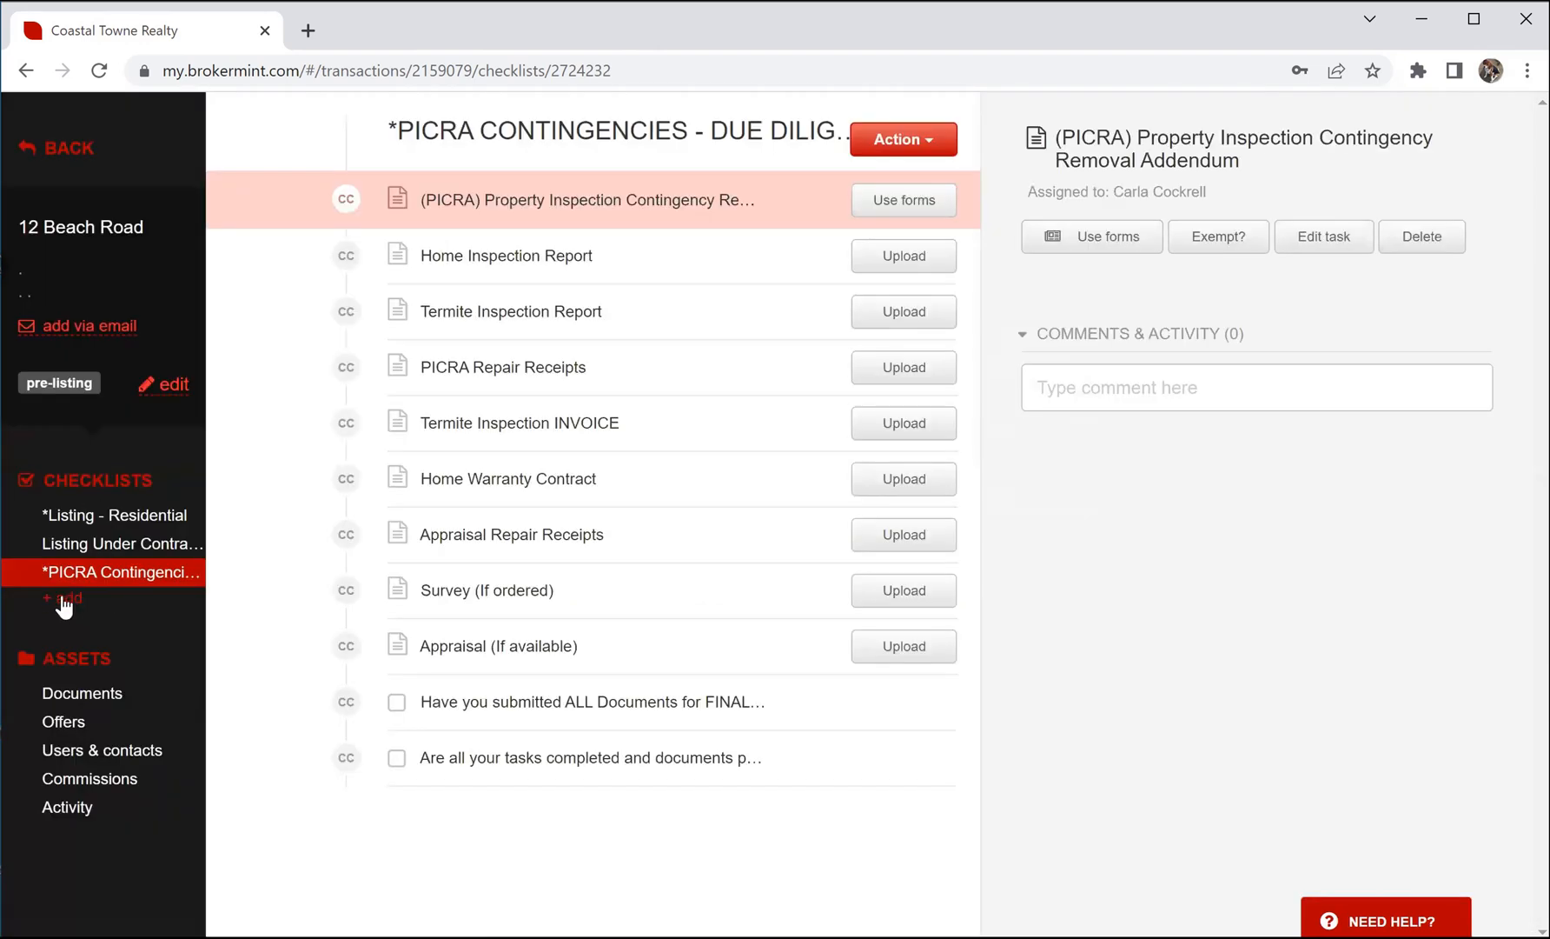
Step: Add another checklist to the transaction from the *PURCHASE-CONDO template
left_click(63, 600)
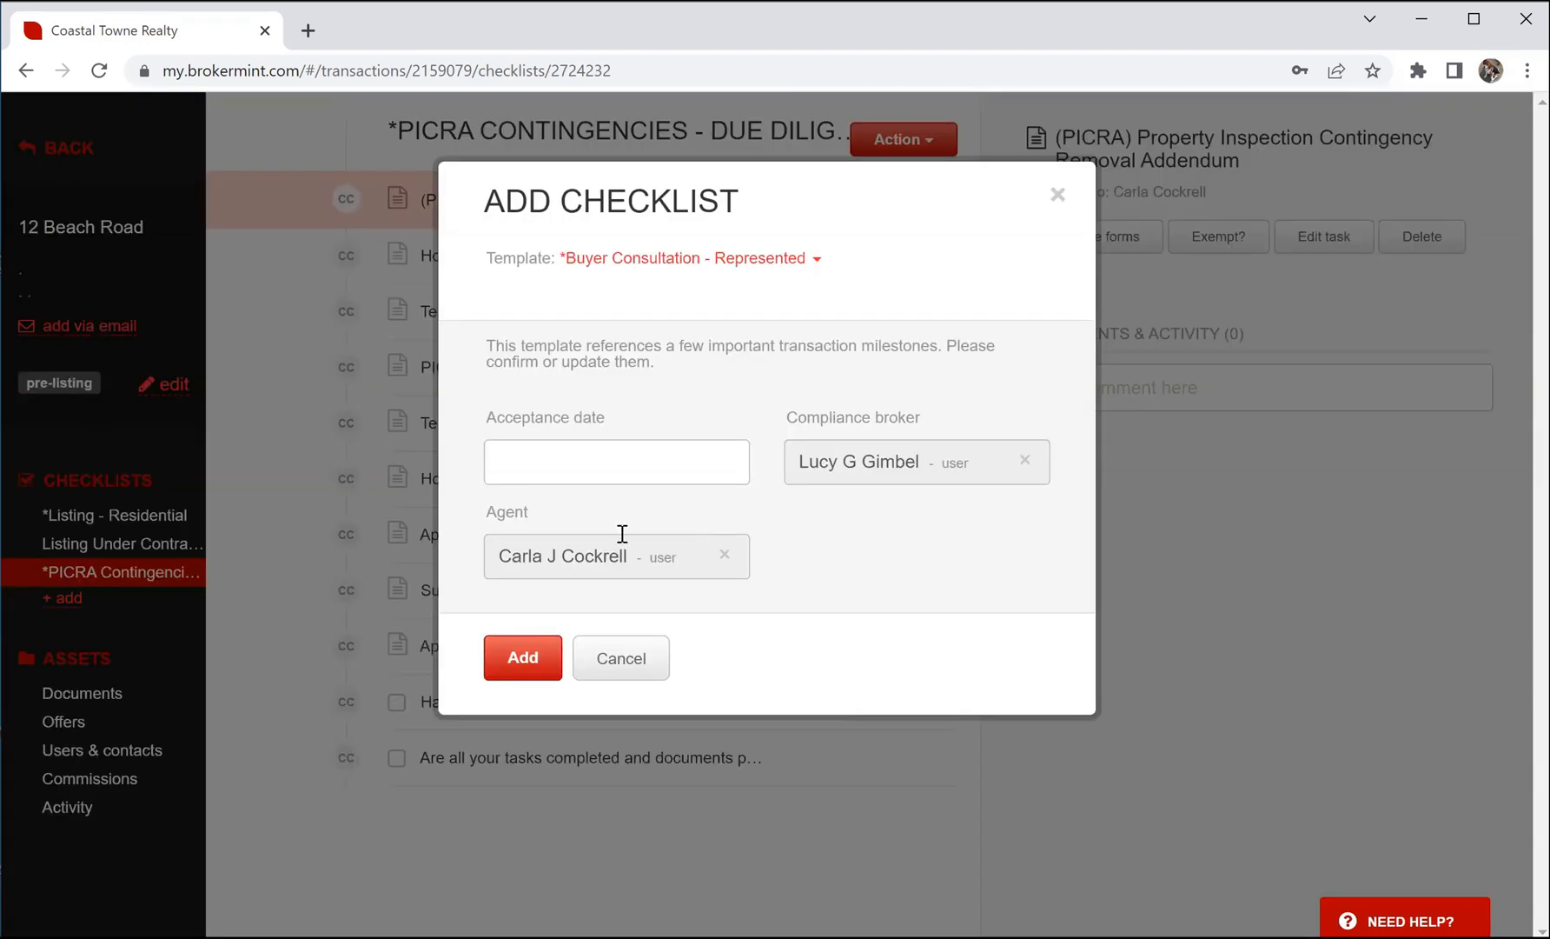
left_click(811, 261)
scroll(800, 612, "down", 3)
scroll(852, 615, "down", 4)
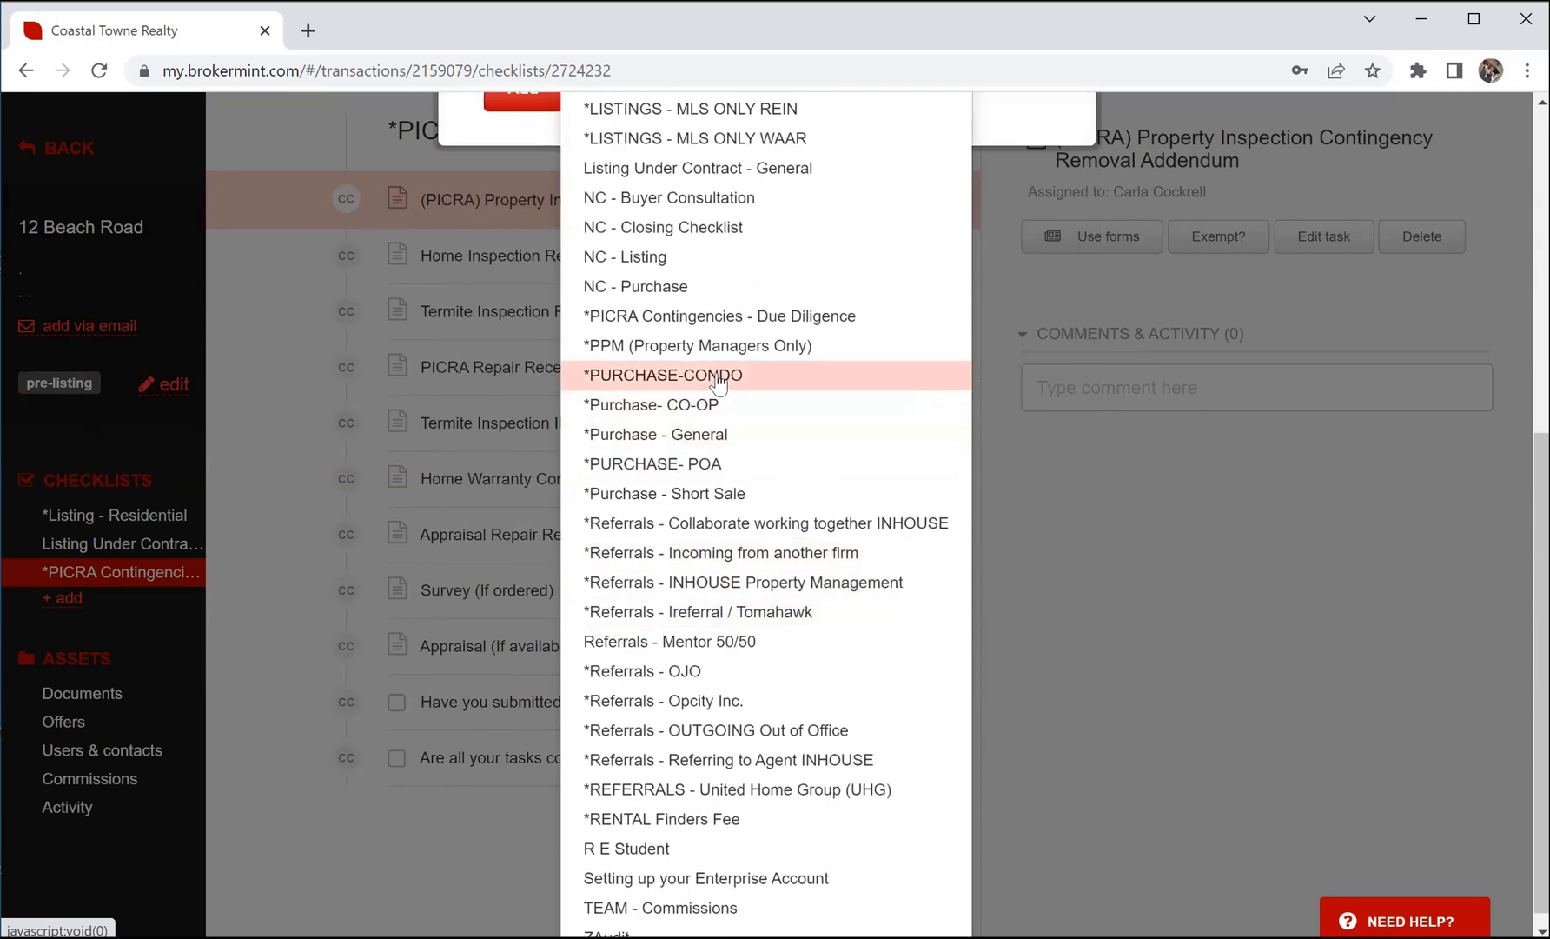
left_click(724, 382)
left_click(514, 563)
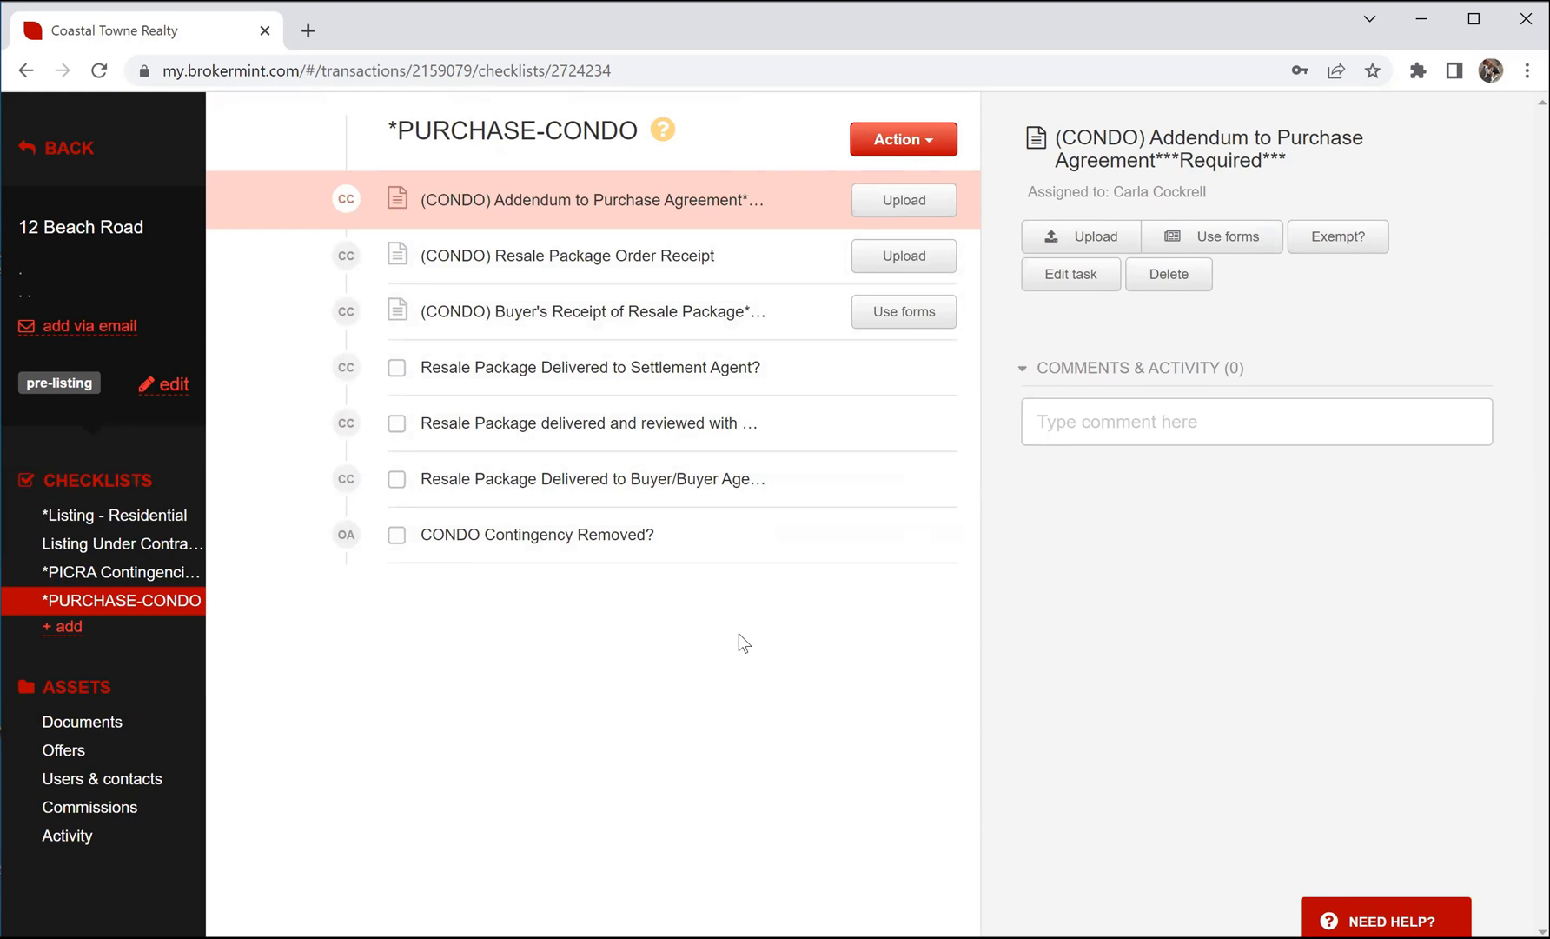
Step: Add a checklist from the *Closing Checklist template, assigning the suggested business office user as Mca and leaving the closing date blank
left_click(75, 631)
left_click(705, 260)
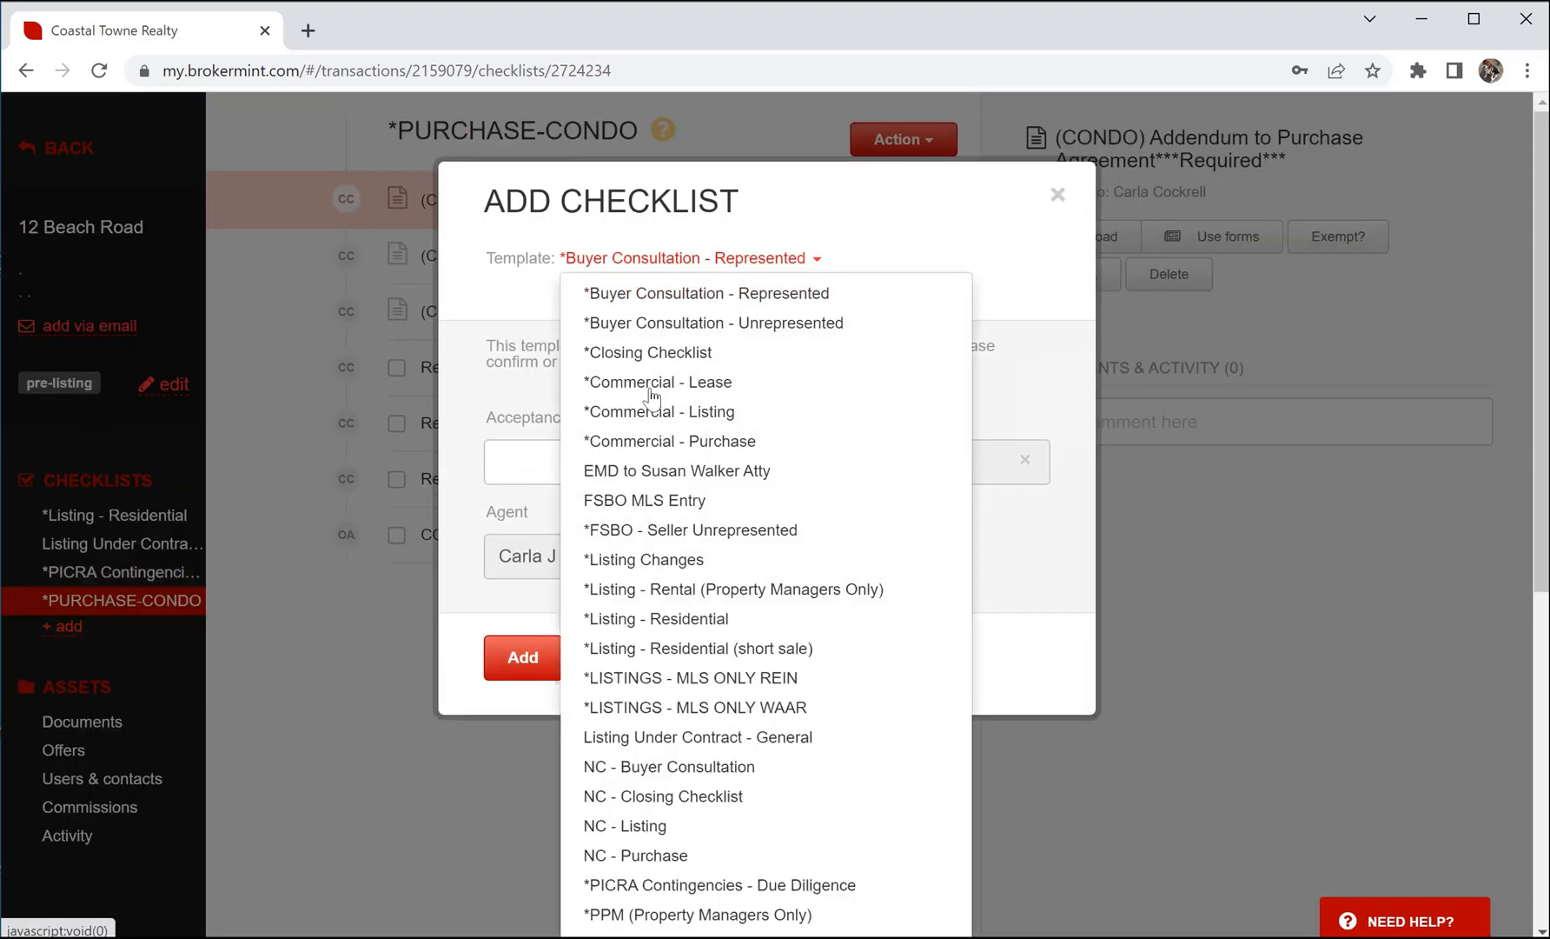
left_click(630, 351)
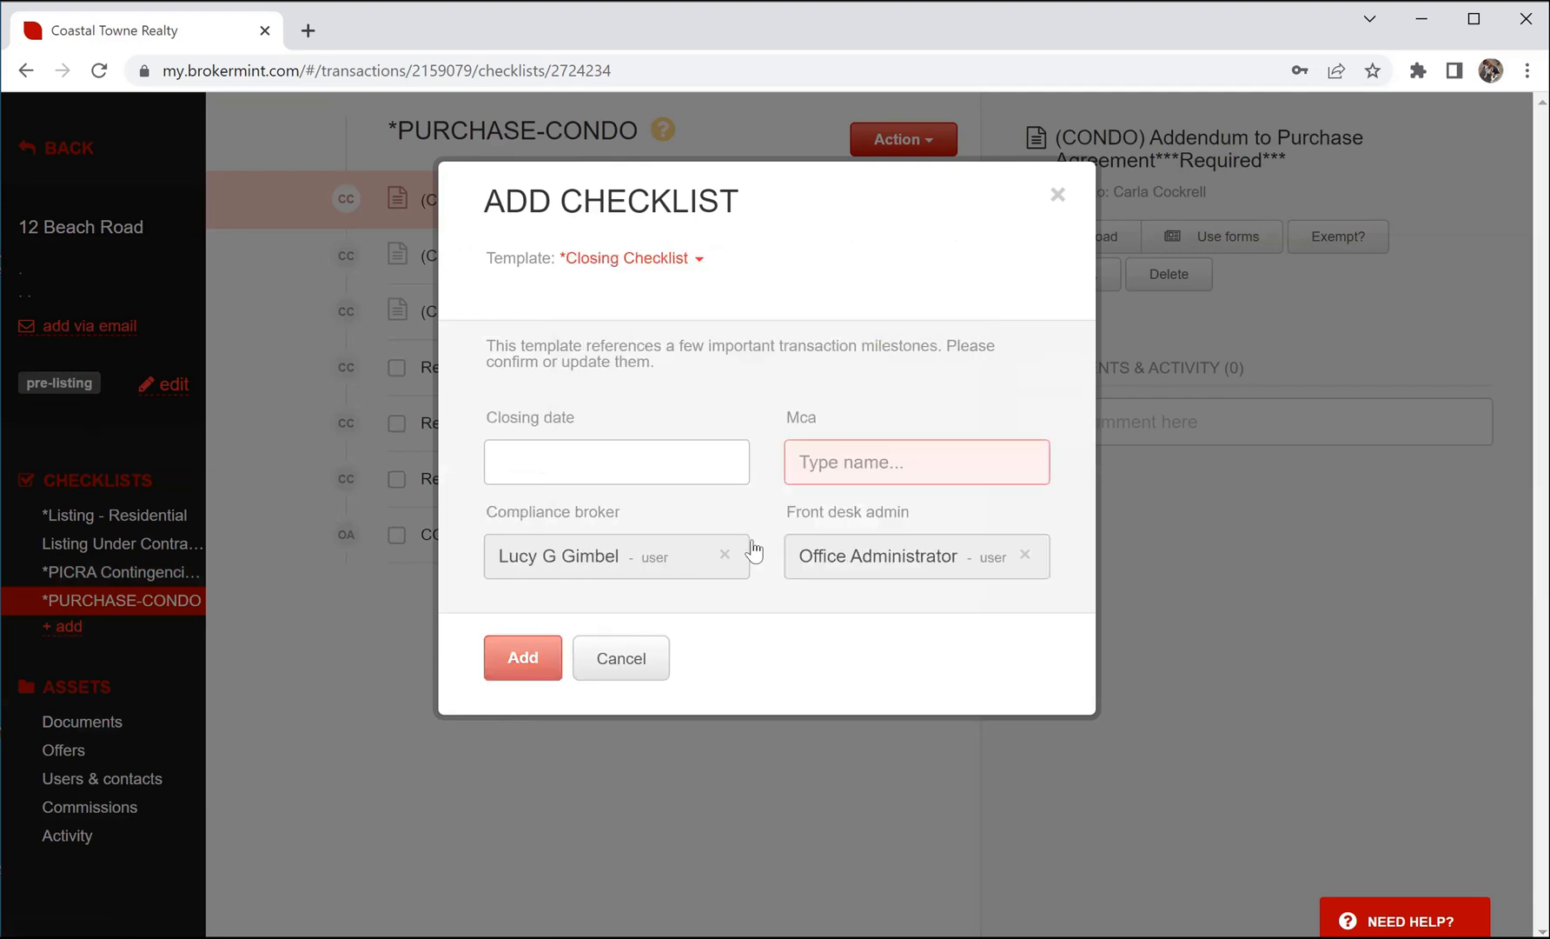
left_click(861, 448)
left_click(851, 572)
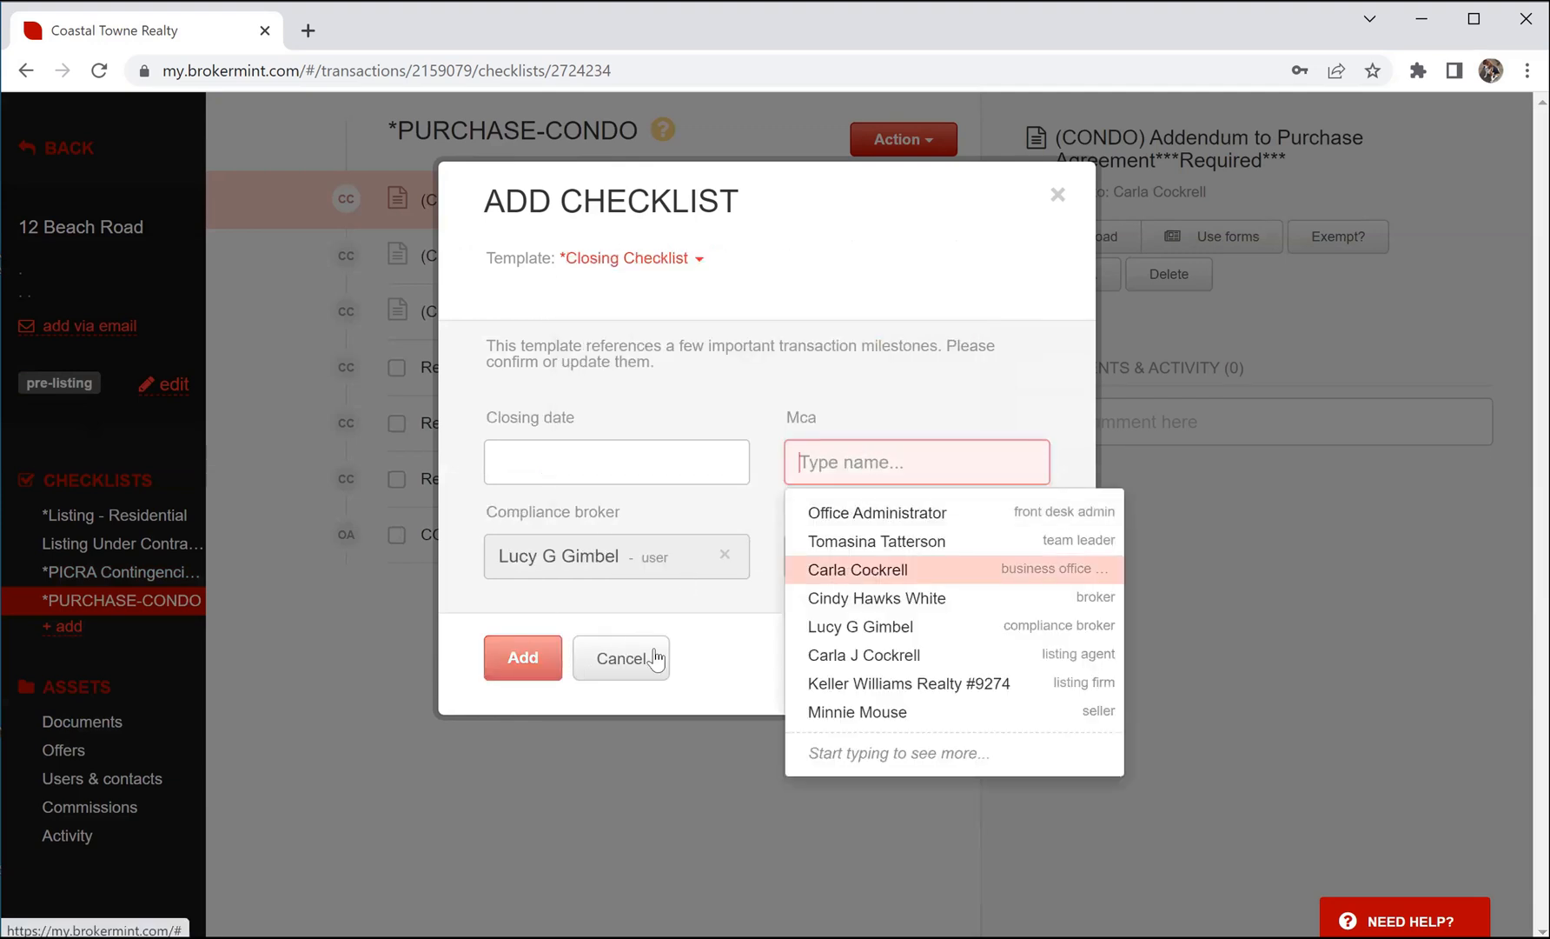
left_click(519, 657)
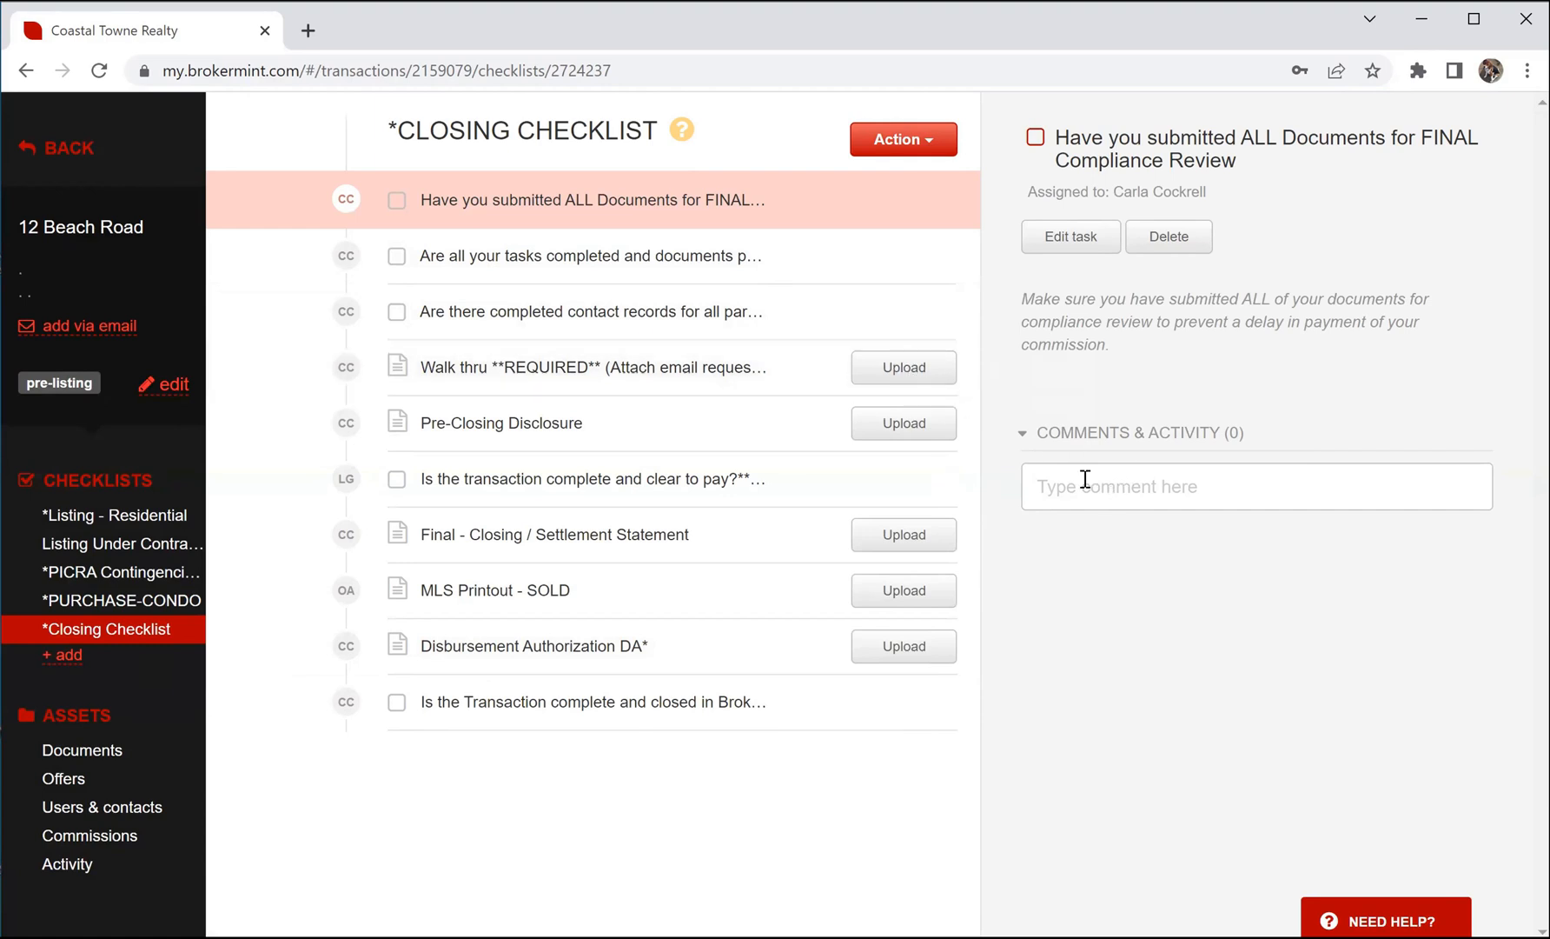
Step: Examine the required walk-through task's instructions and comment area in the closing checklist
left_click(800, 383)
left_click(1153, 521)
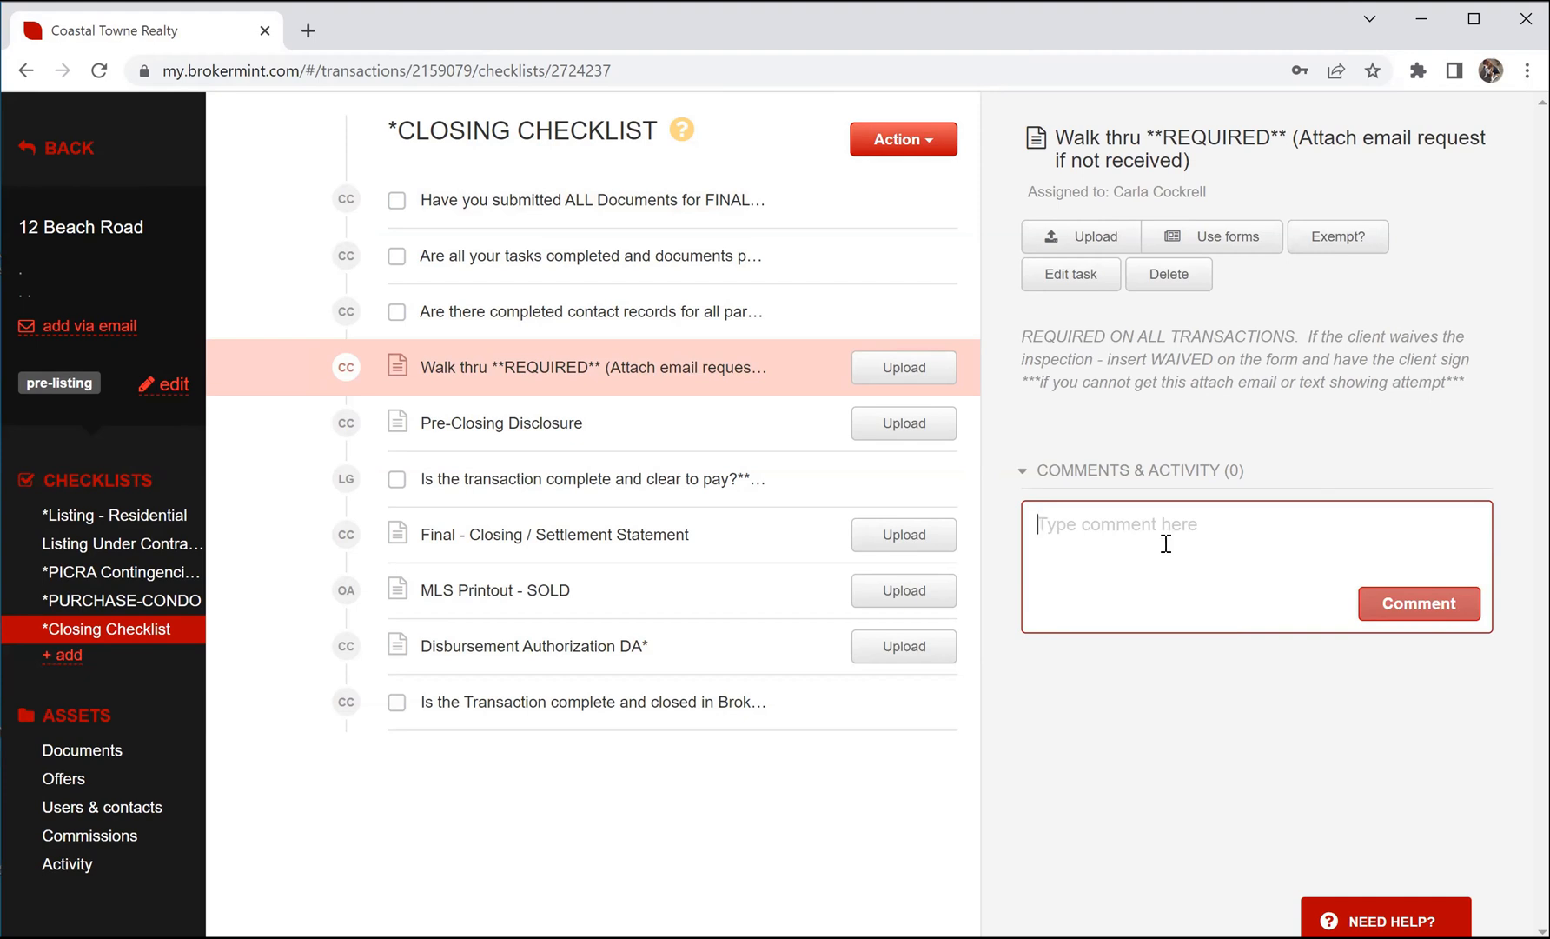
left_click(791, 375)
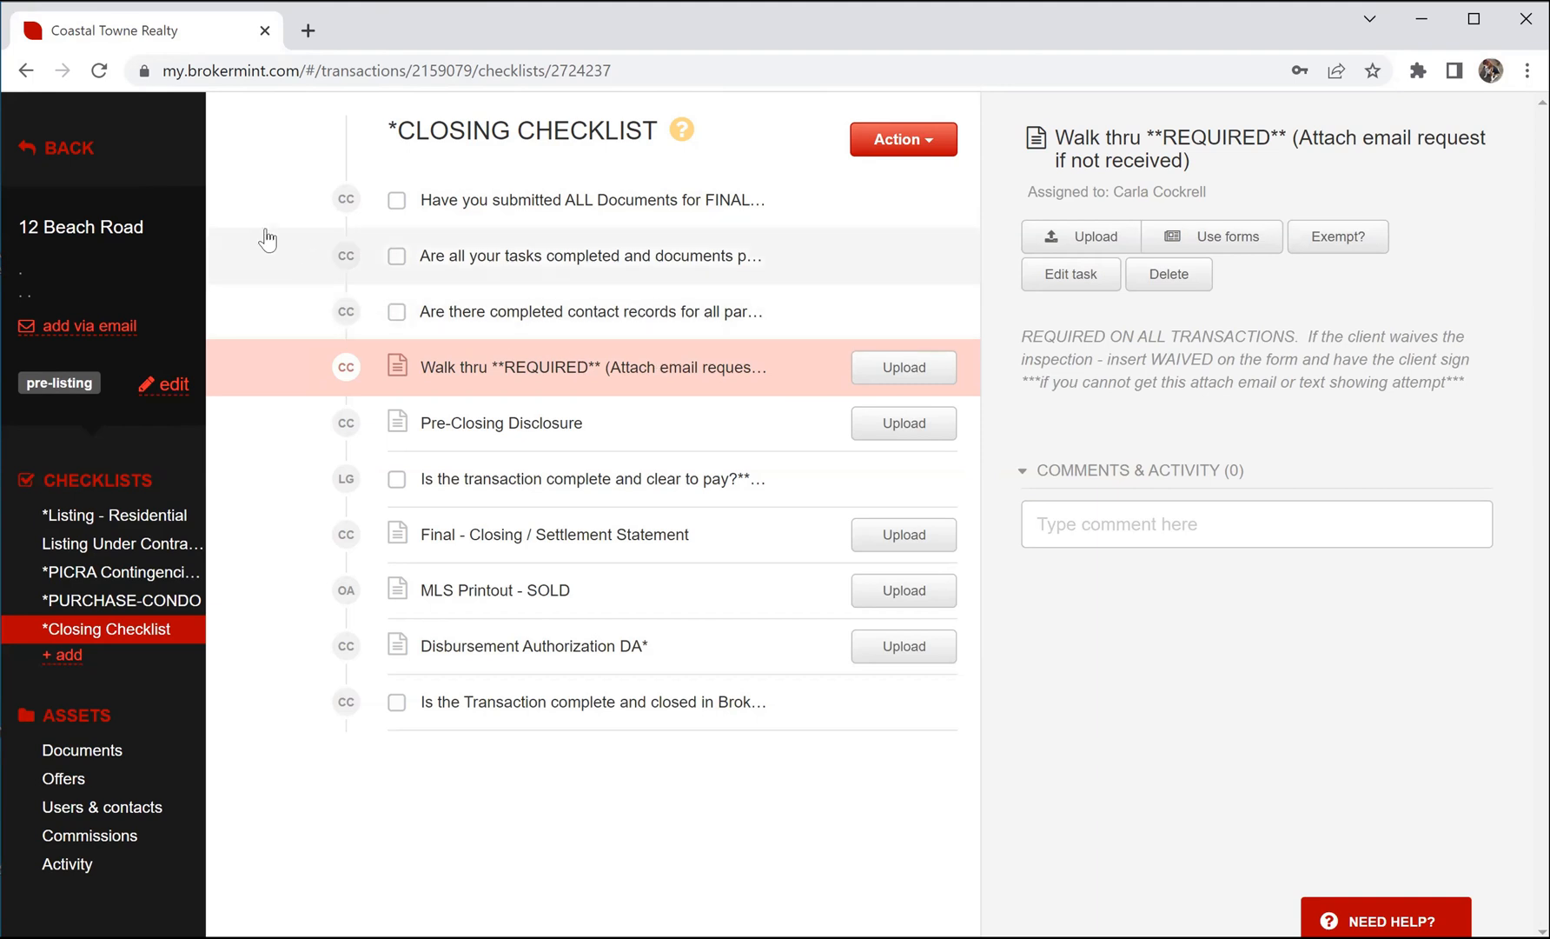
Step: Return to the transactions list and examine the Outgoing Referral and Finder's Fees types and status options in a new transaction, discarding it
left_click(59, 148)
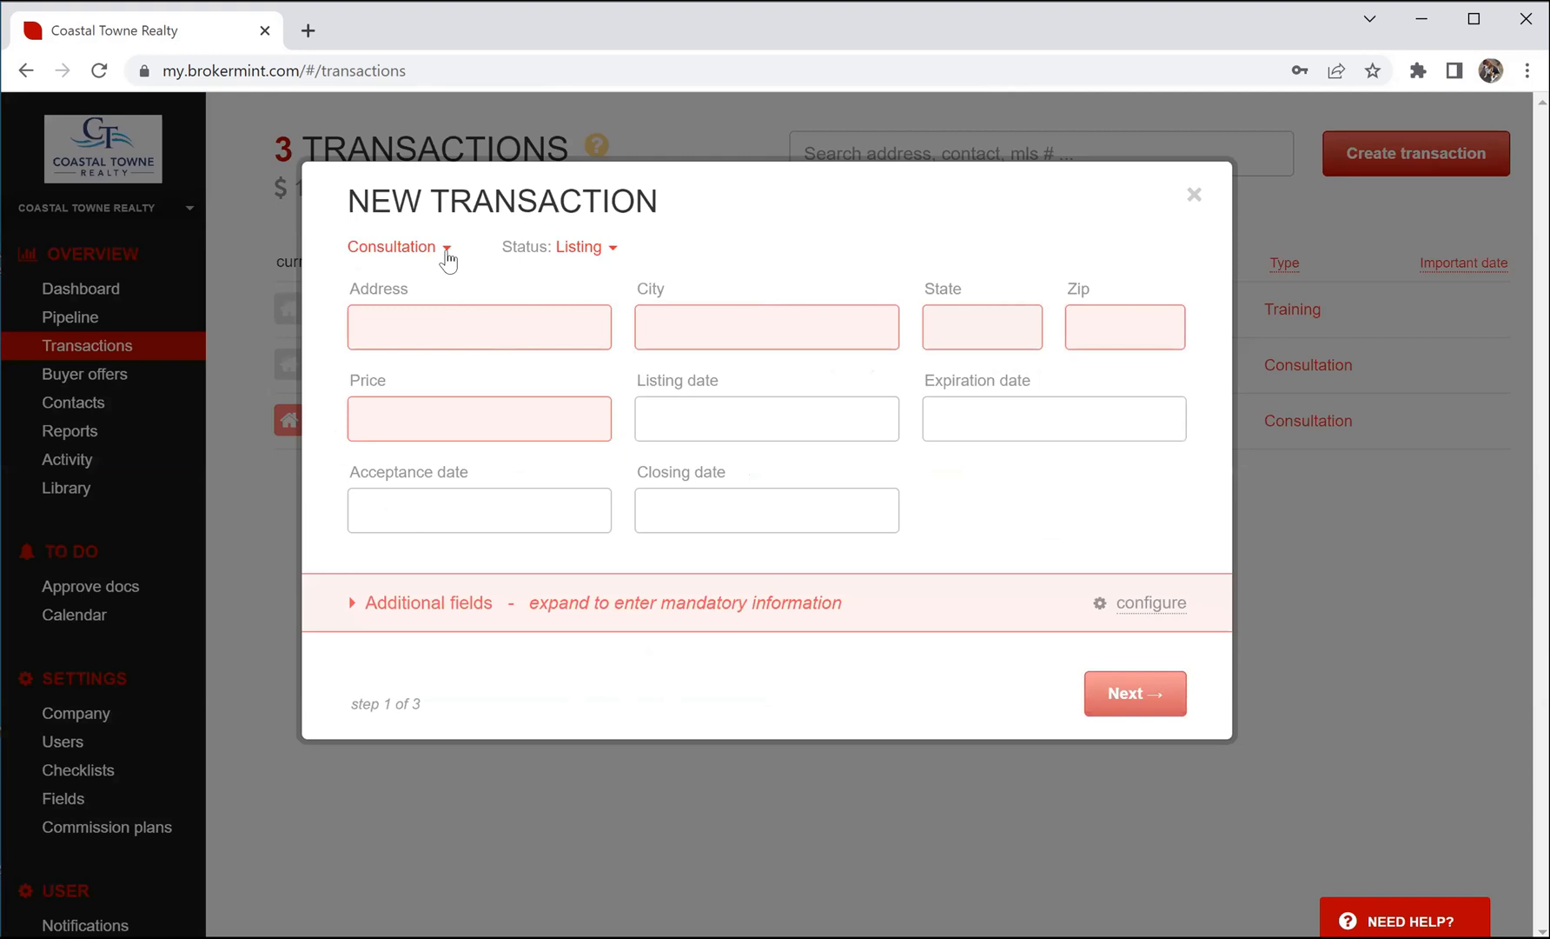
left_click(441, 251)
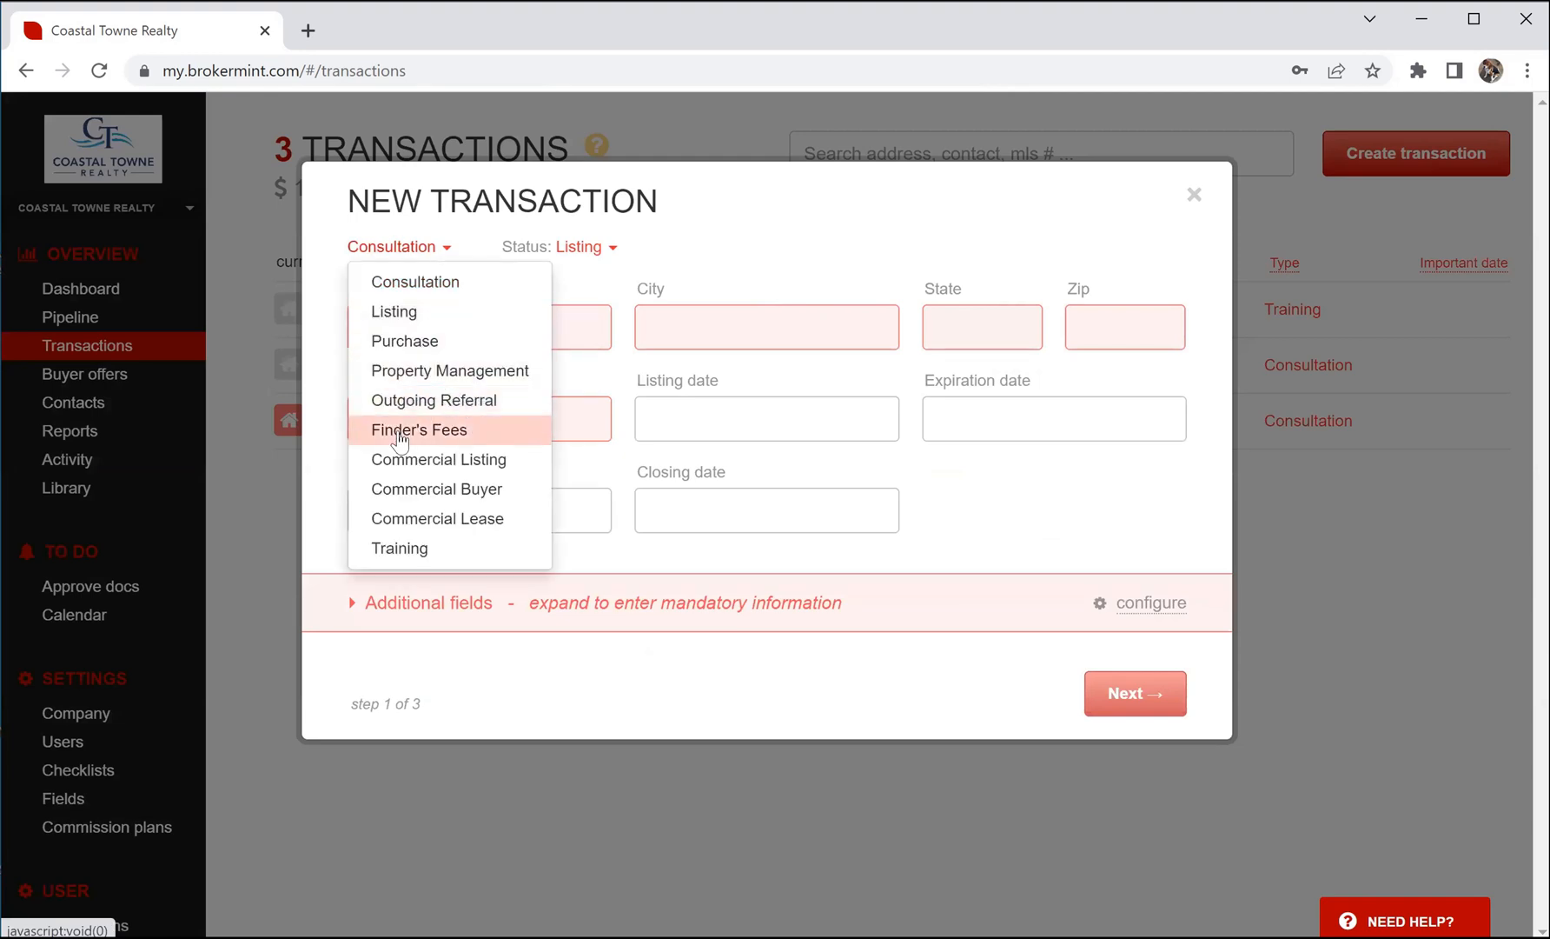
left_click(474, 400)
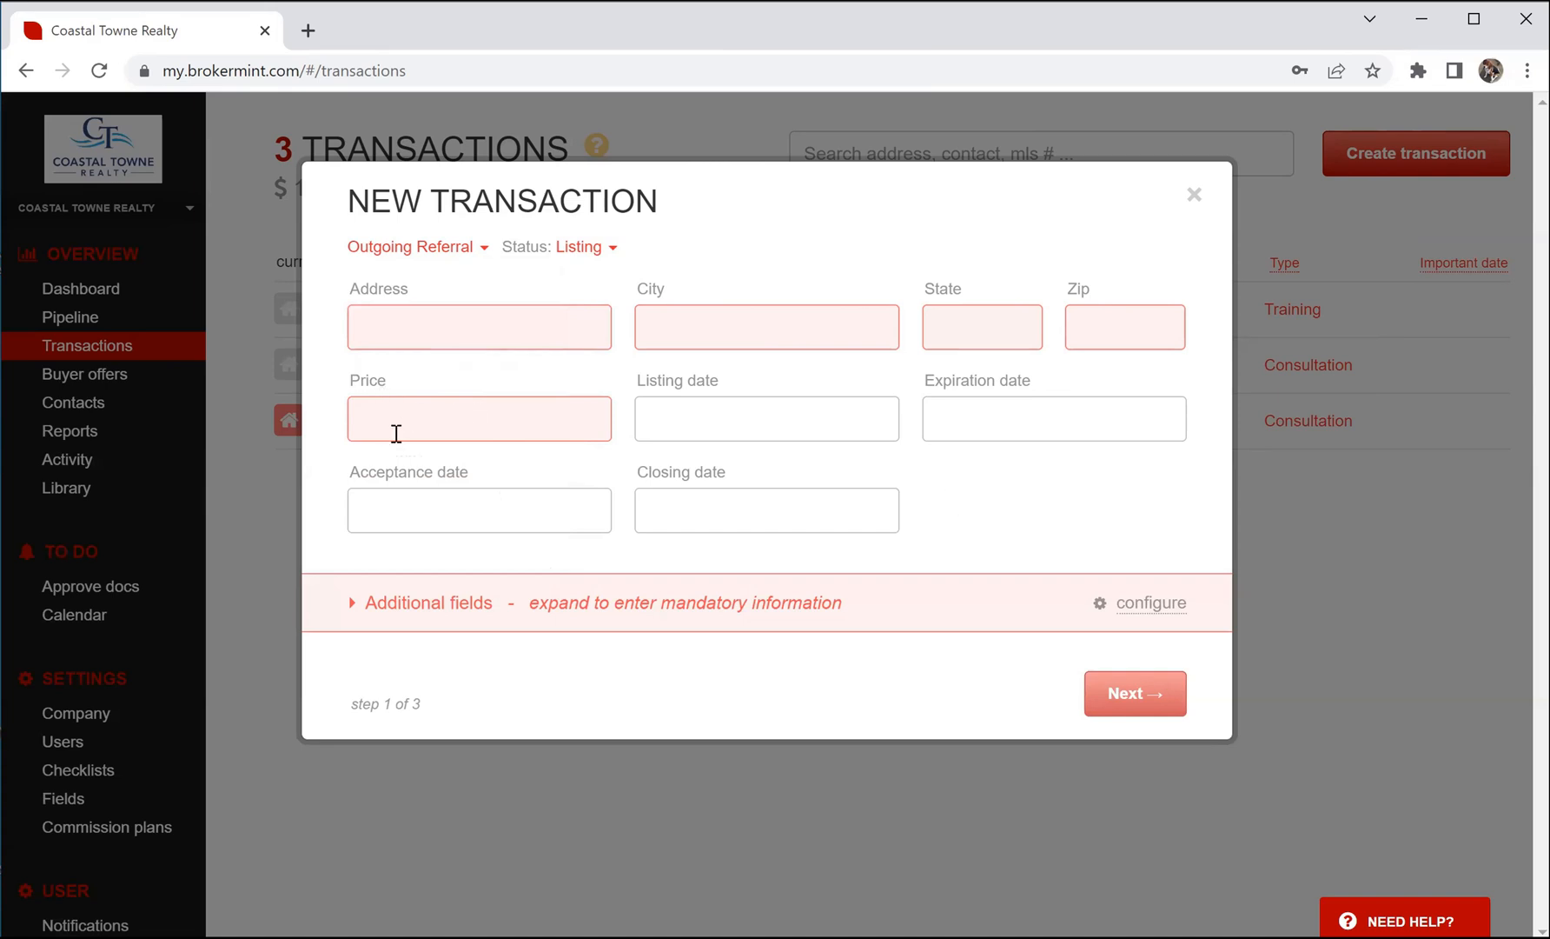
left_click(470, 252)
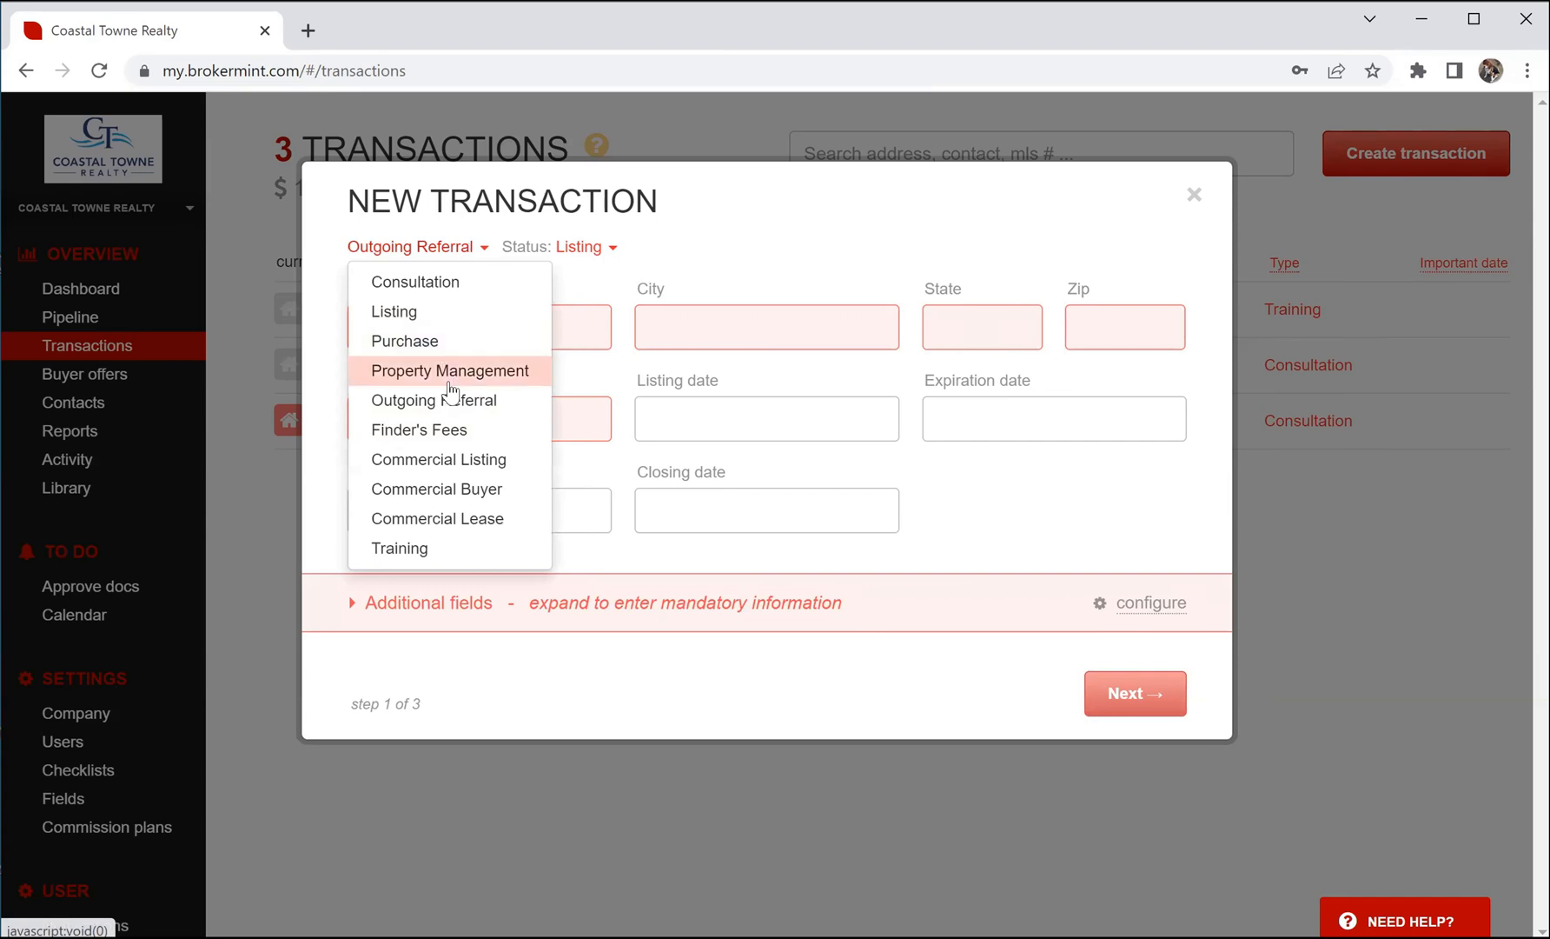
left_click(474, 426)
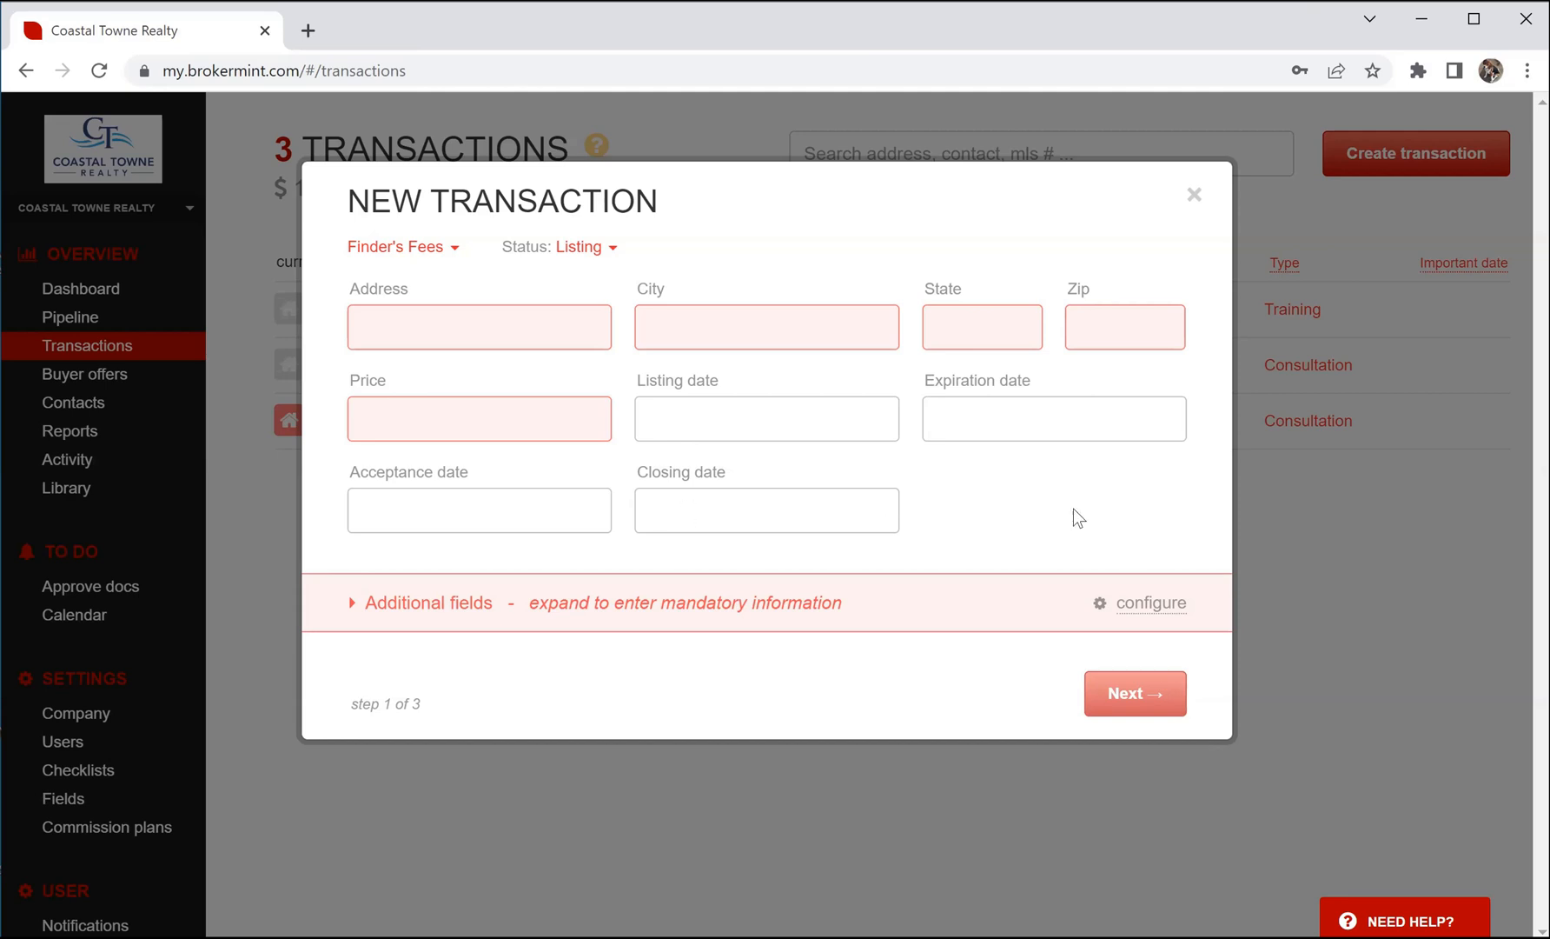
left_click(612, 256)
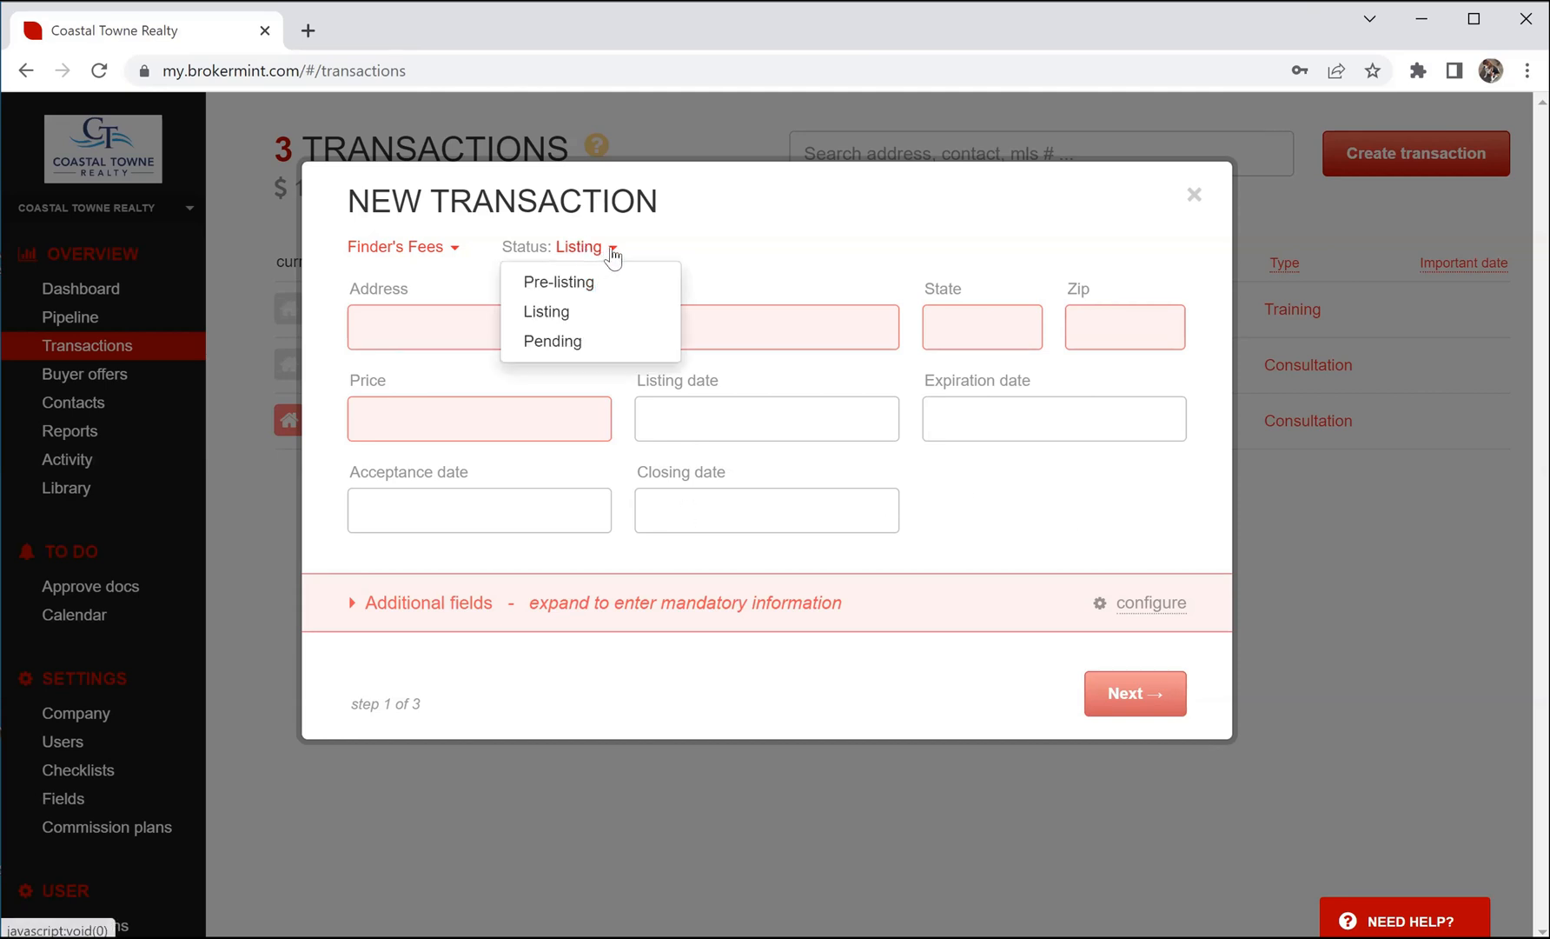
left_click(614, 255)
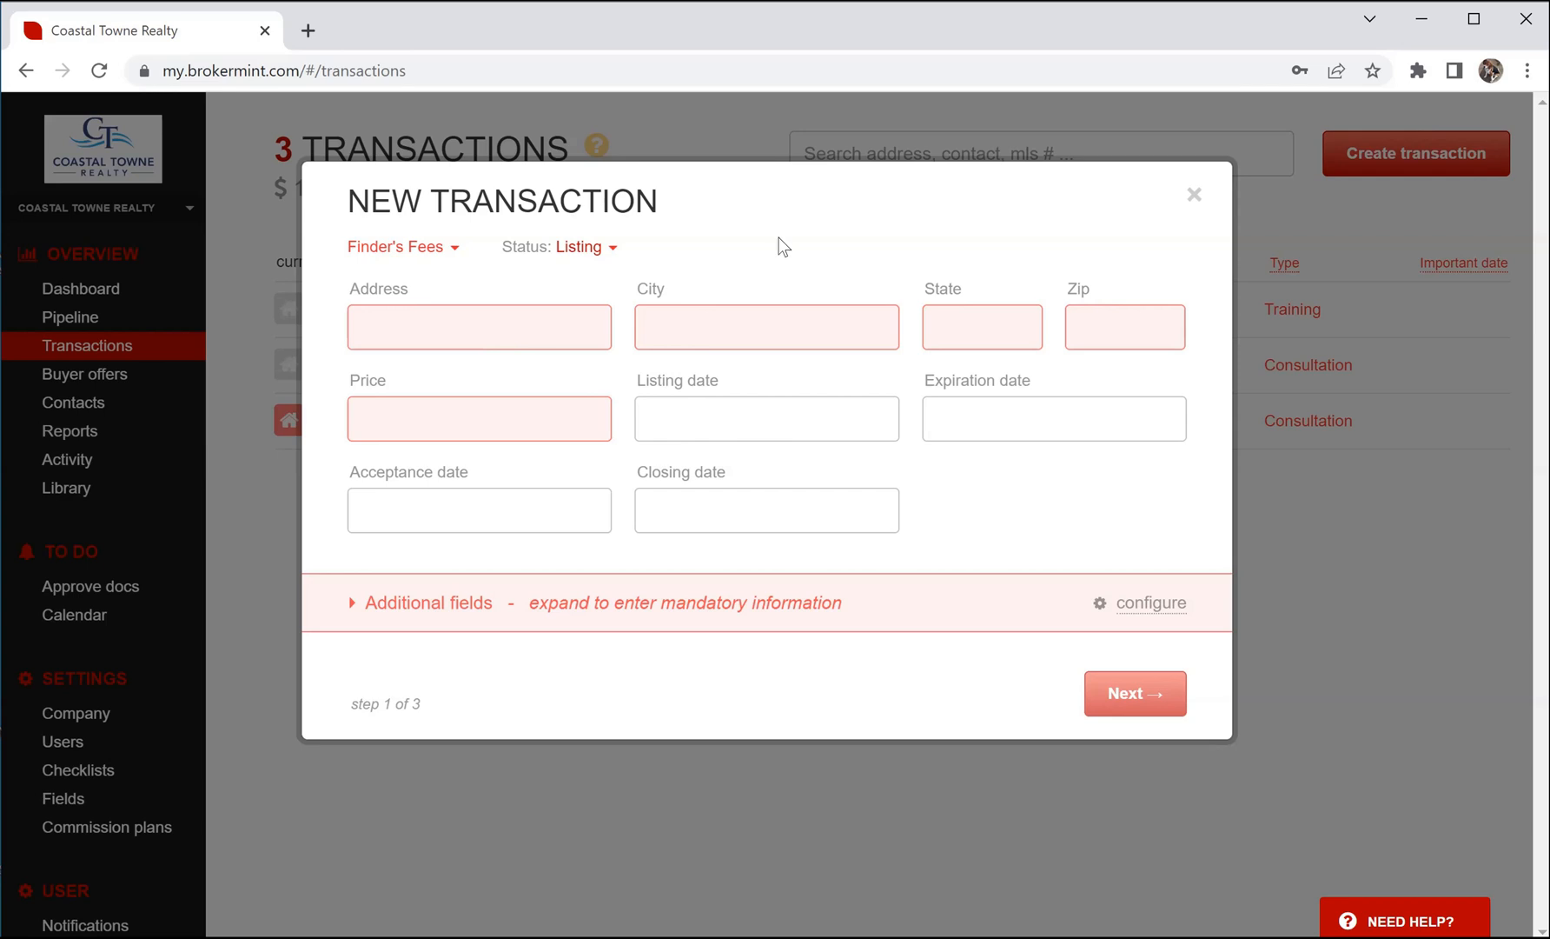
left_click(1194, 195)
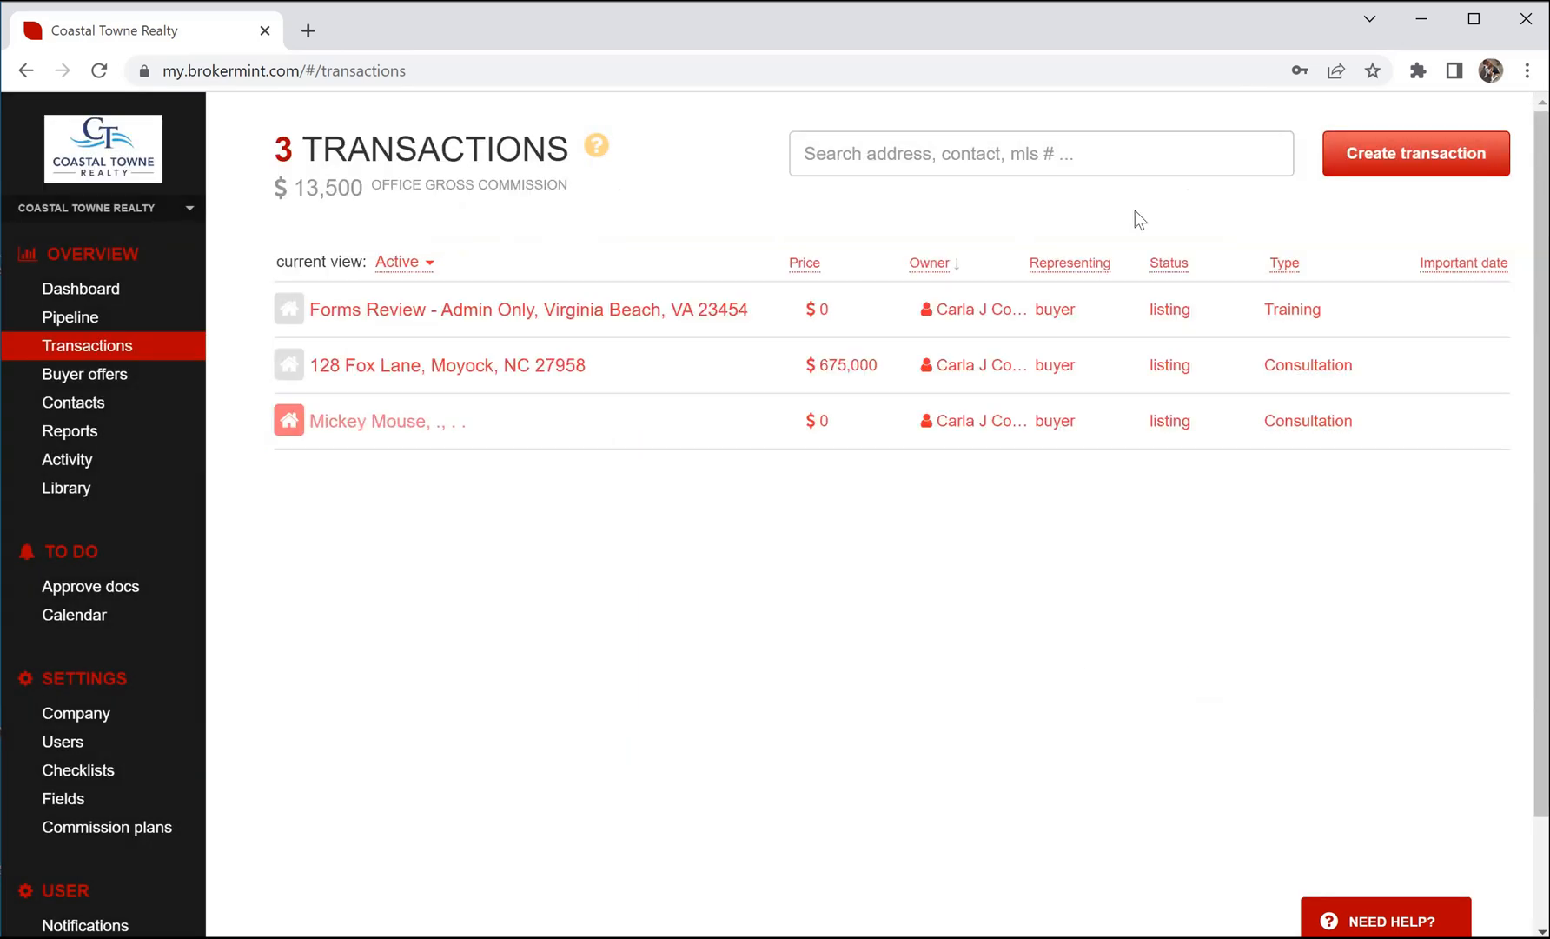